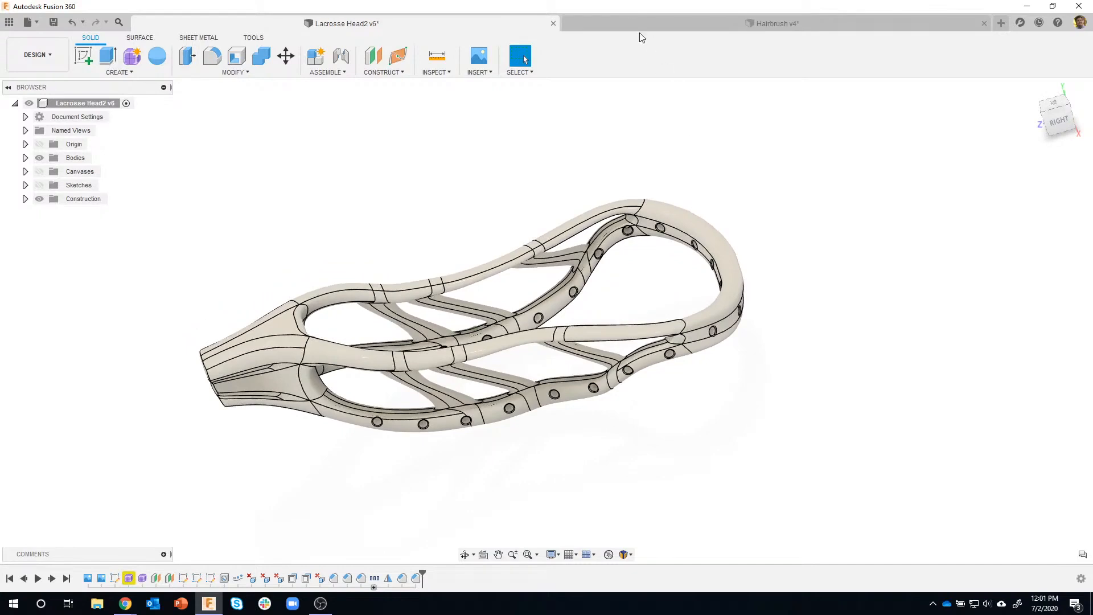
# Step: Switch to the Hairbrush design and examine the brush head's bristles and the curved faces they stand on from several angles
pyautogui.click(626, 23)
pyautogui.keyDown('shift'); pyautogui.moveTo(489, 237); pyautogui.dragTo(712, 200, button='middle'); pyautogui.keyUp('shift')
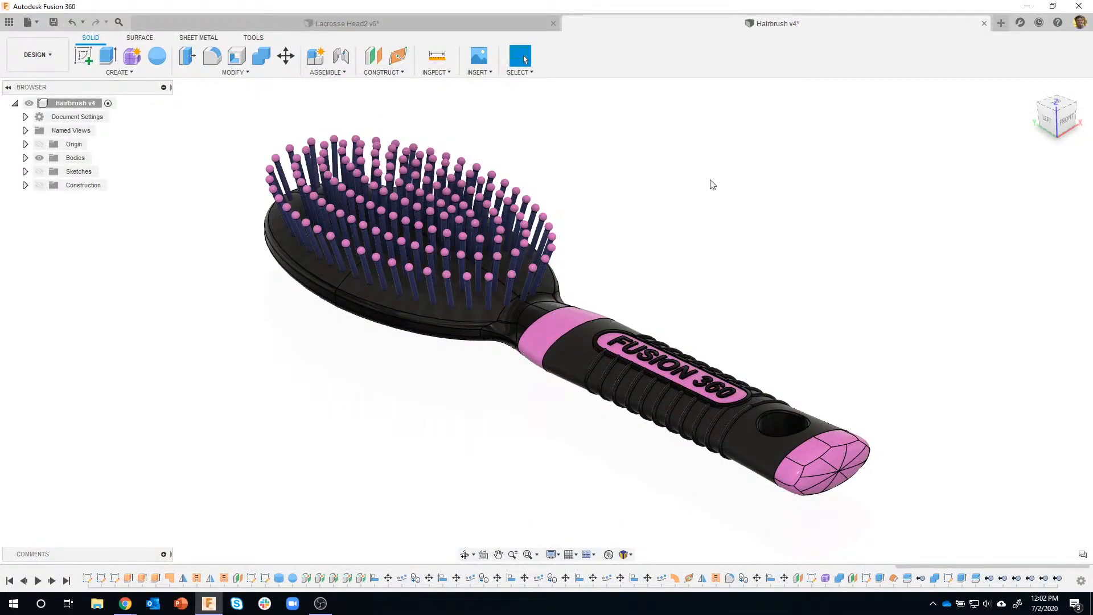
pyautogui.keyDown('shift'); pyautogui.moveTo(710, 185); pyautogui.dragTo(415, 288, button='middle'); pyautogui.keyUp('shift')
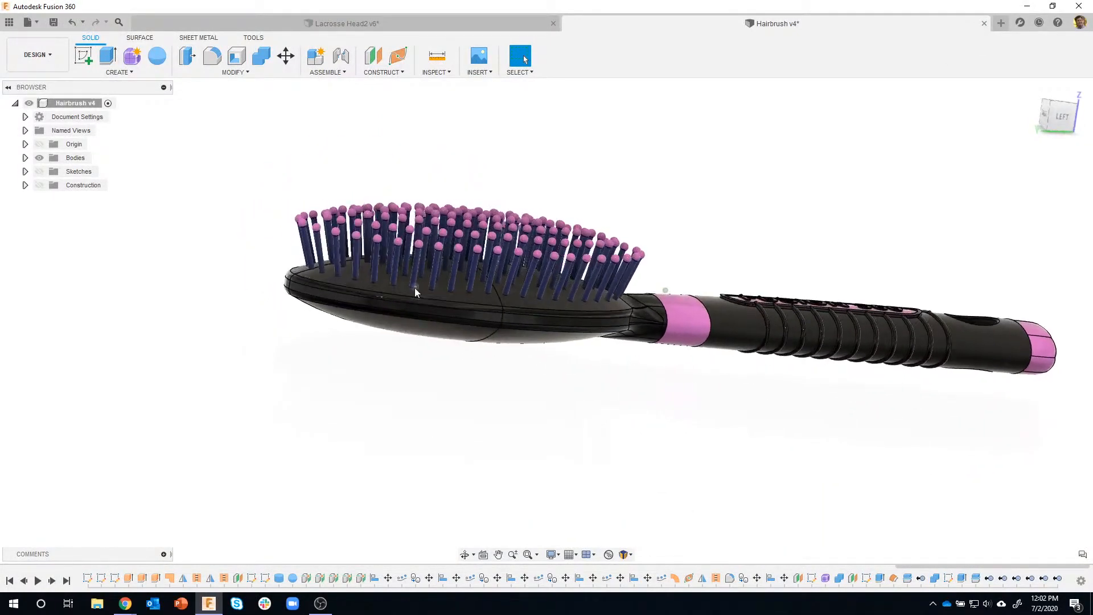
pyautogui.scroll(3, 414, 288)
pyautogui.scroll(2, 421, 288)
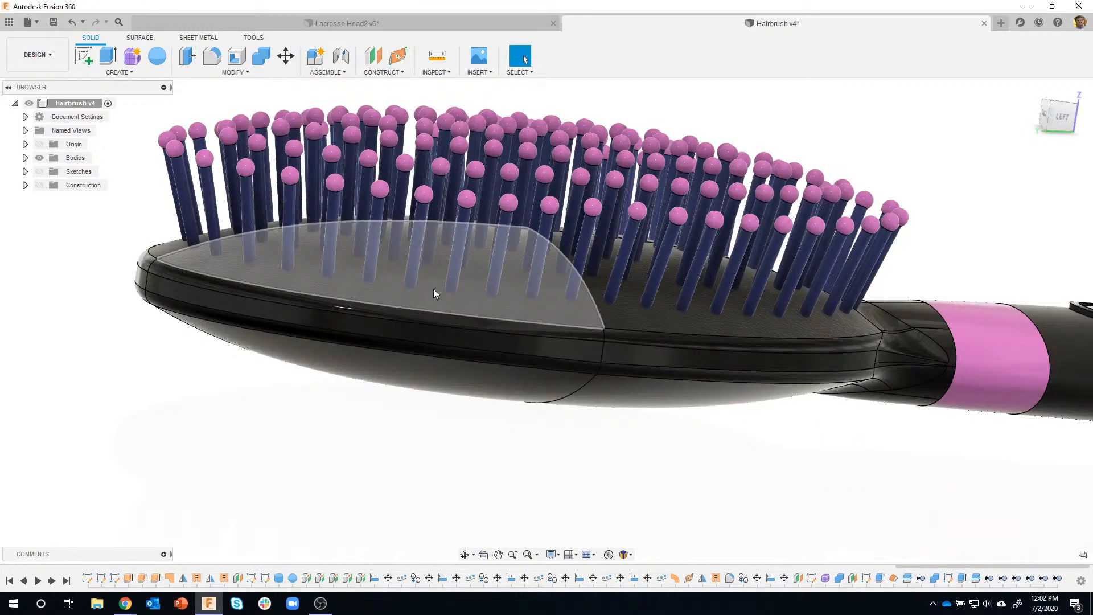
pyautogui.click(487, 301)
pyautogui.moveTo(486, 302)
pyautogui.keyDown('shift'); pyautogui.mouseDown(button='middle')
pyautogui.moveTo(607, 289)
pyautogui.moveTo(616, 309)
pyautogui.moveTo(683, 354)
pyautogui.moveTo(570, 344)
pyautogui.moveTo(361, 224)
pyautogui.moveTo(411, 275)
pyautogui.moveTo(491, 291)
pyautogui.moveTo(314, 293)
pyautogui.moveTo(574, 288)
pyautogui.moveTo(562, 327)
pyautogui.moveTo(490, 295)
pyautogui.moveTo(548, 274)
pyautogui.mouseUp(button='middle'); pyautogui.keyUp('shift')
pyautogui.keyDown('shift'); pyautogui.click(616, 312); pyautogui.keyUp('shift')
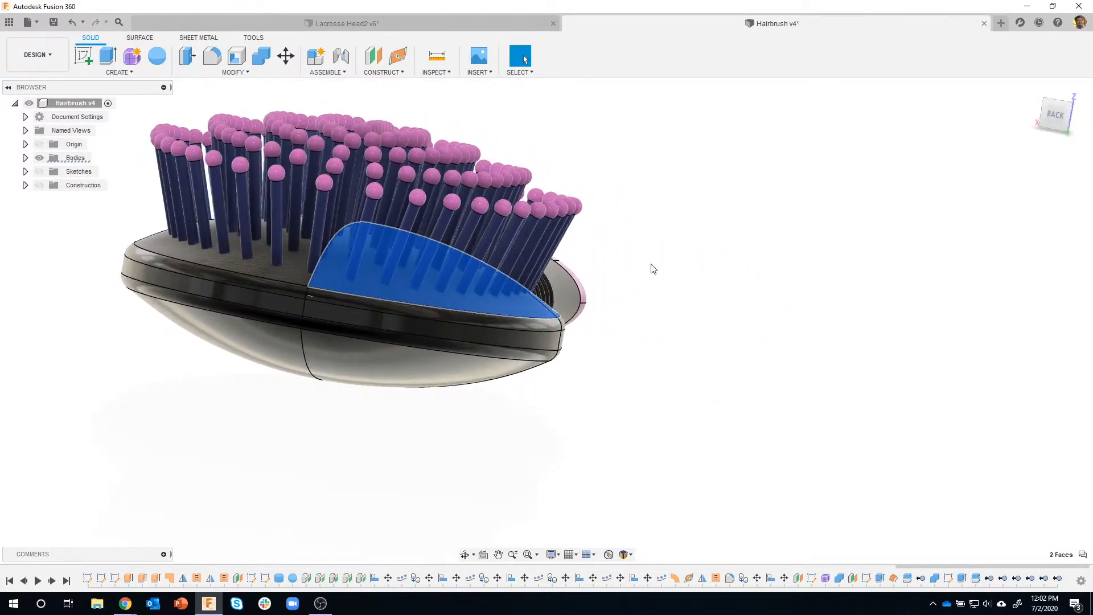
pyautogui.moveTo(653, 268)
pyautogui.keyDown('shift'); pyautogui.mouseDown(button='middle')
pyautogui.moveTo(525, 297)
pyautogui.moveTo(565, 274)
pyautogui.moveTo(501, 286)
pyautogui.moveTo(605, 326)
pyautogui.mouseUp(button='middle'); pyautogui.keyUp('shift')
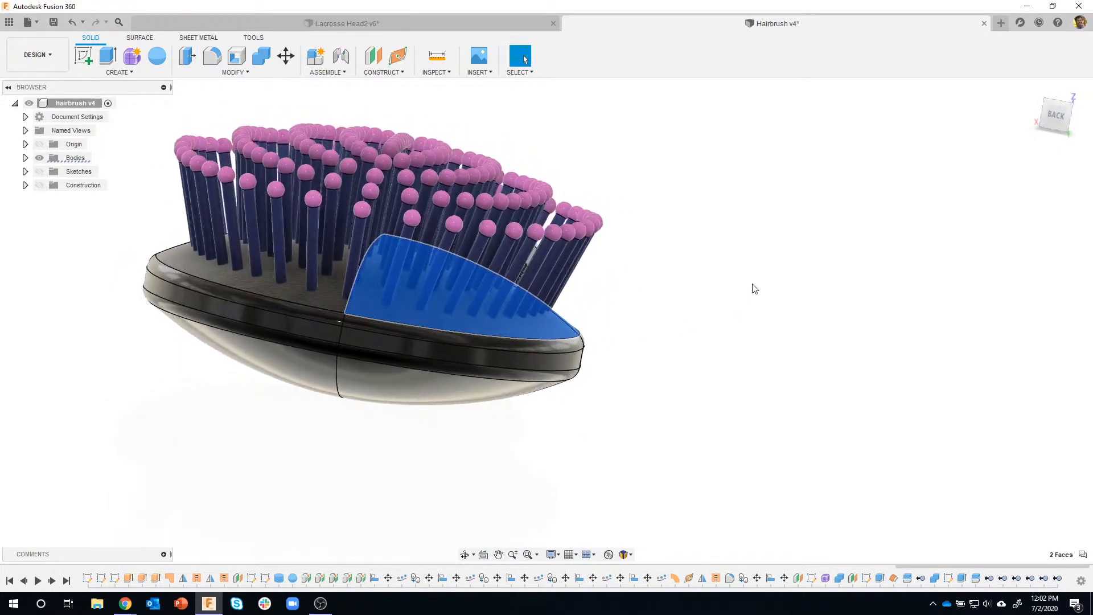
pyautogui.click(762, 268)
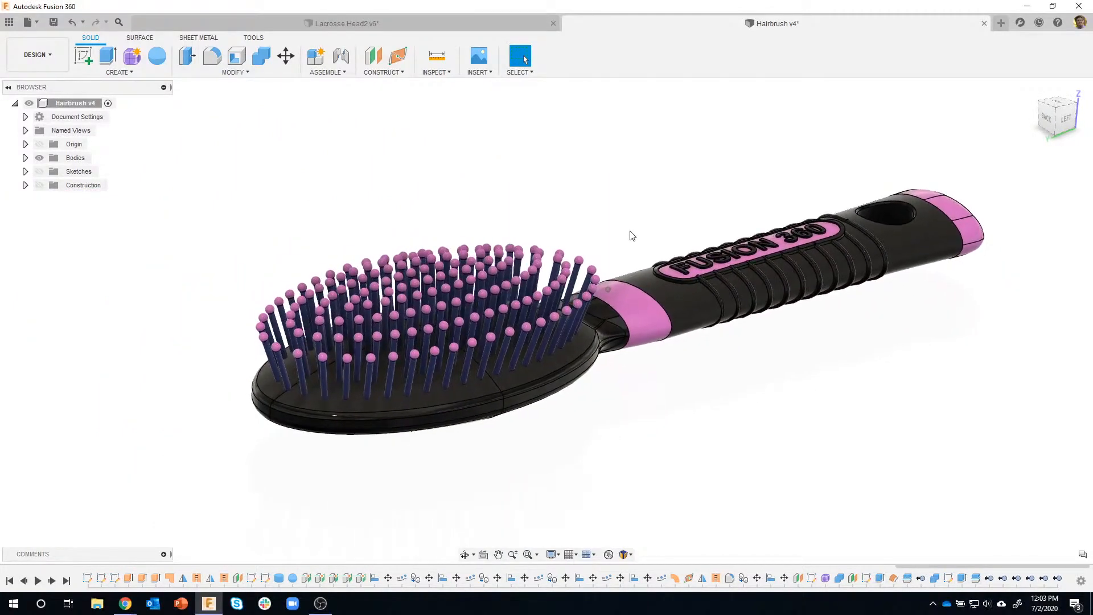
# Step: Create a new design and start a sketch on the horizontal top-view origin plane
pyautogui.click(1001, 22)
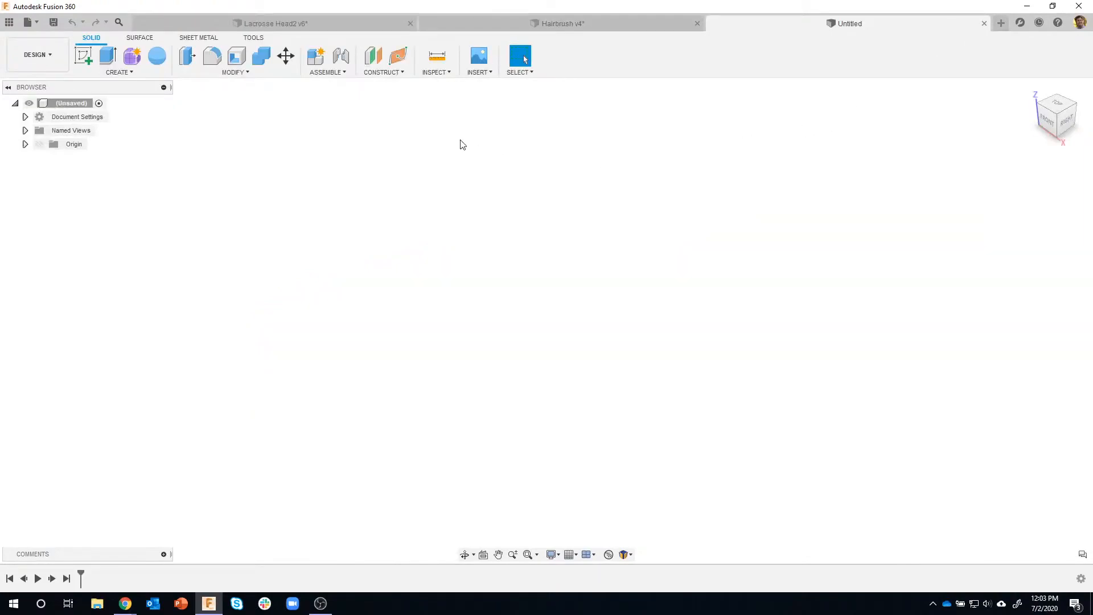
pyautogui.click(84, 57)
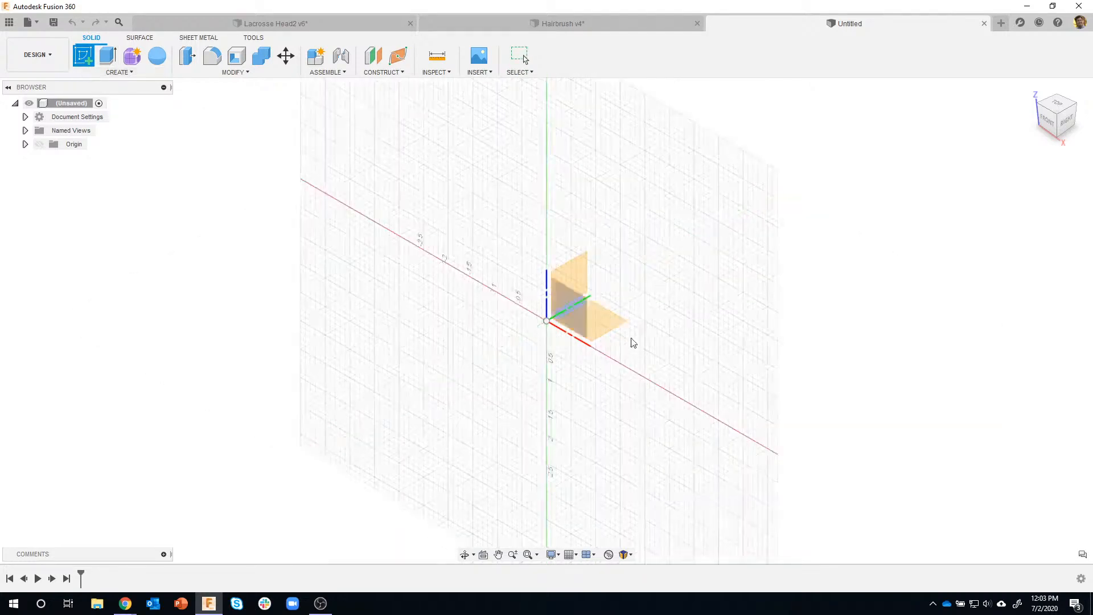
pyautogui.click(609, 328)
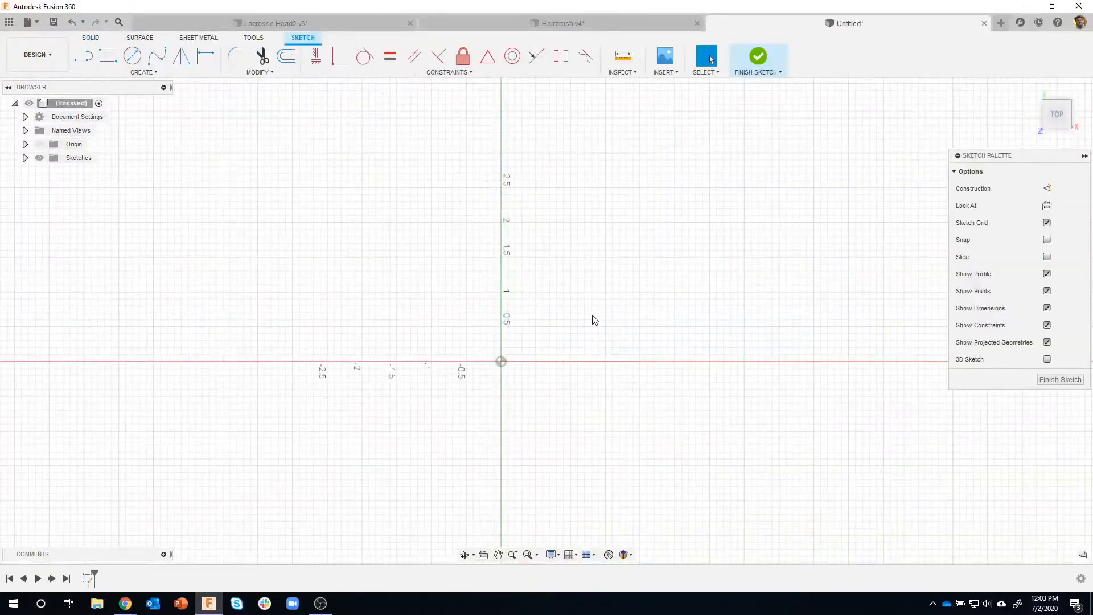
# Step: Draw an ellipse centred on the origin with a vertical axis of 4.25 in and a horizontal axis of 2.50 in
pyautogui.click(152, 76)
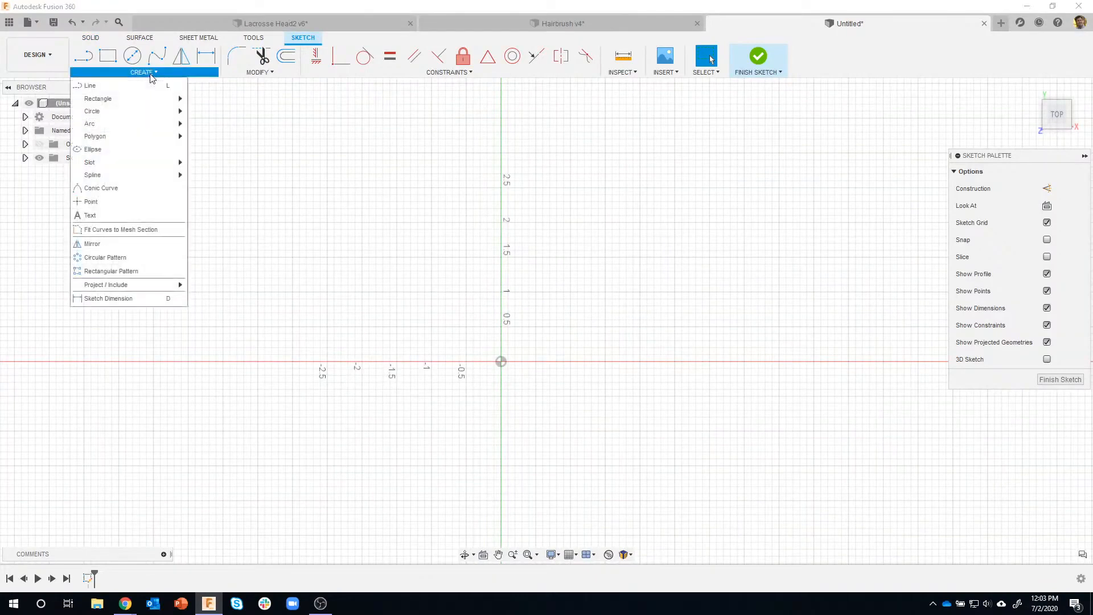
pyautogui.click(111, 149)
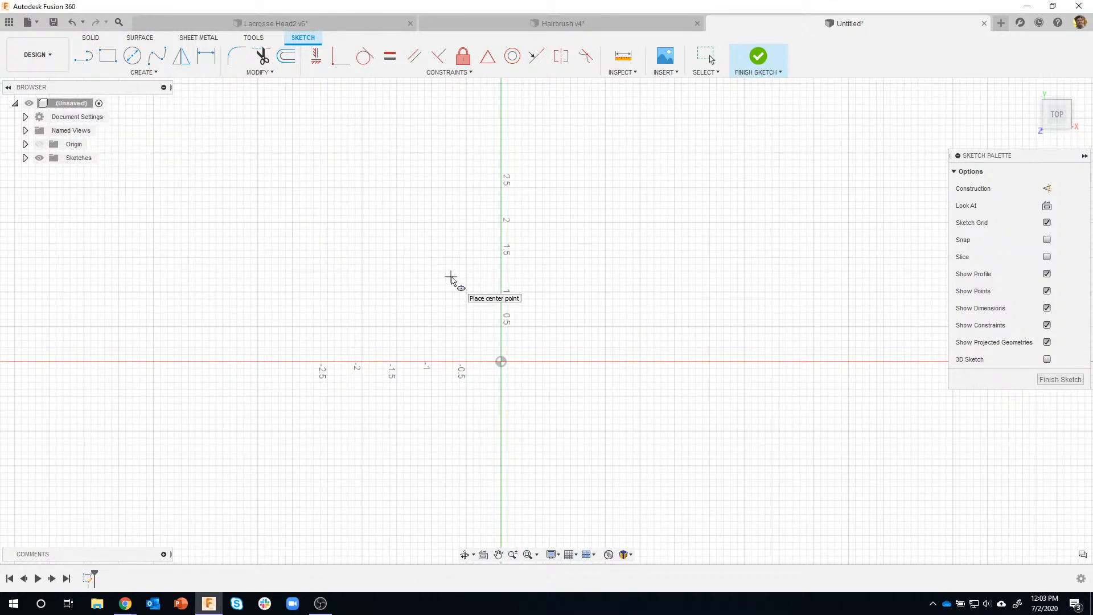
pyautogui.click(501, 368)
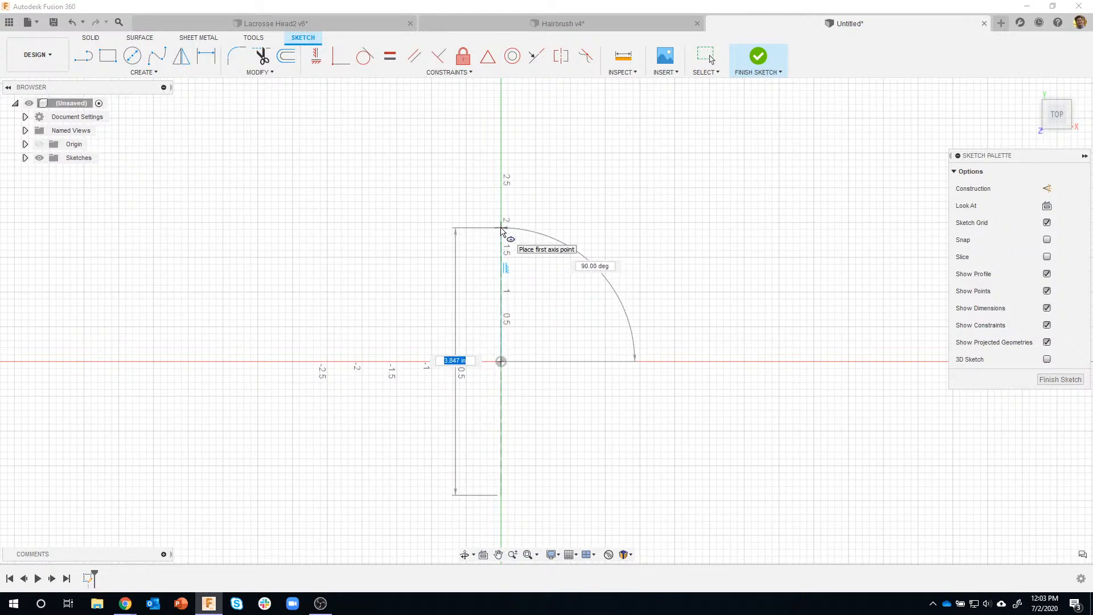
pyautogui.write('4.25')
pyautogui.press('Tab')
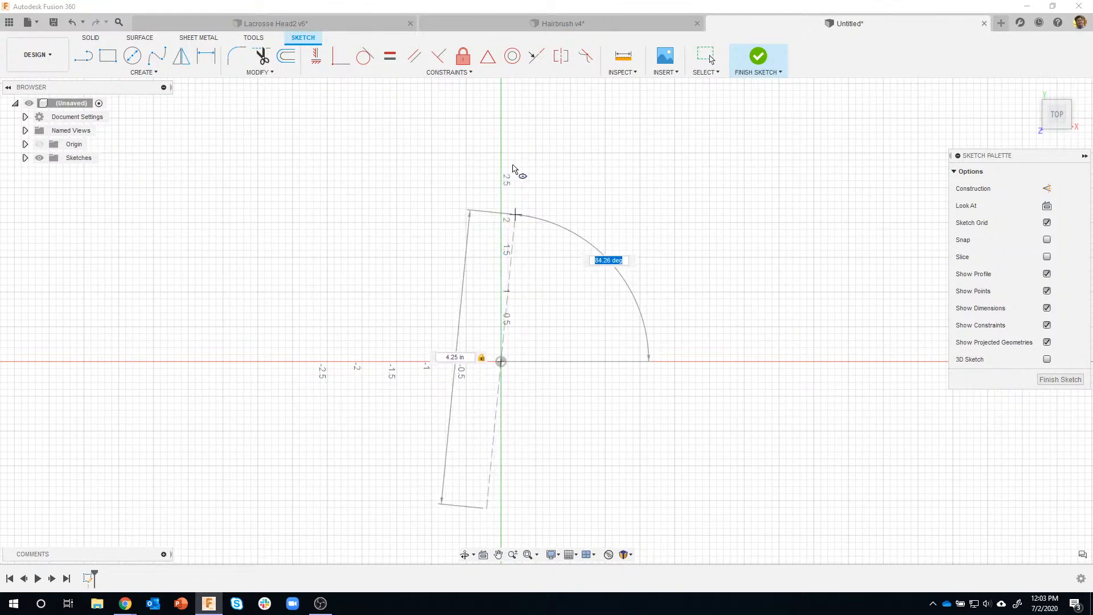
pyautogui.press('Escape')
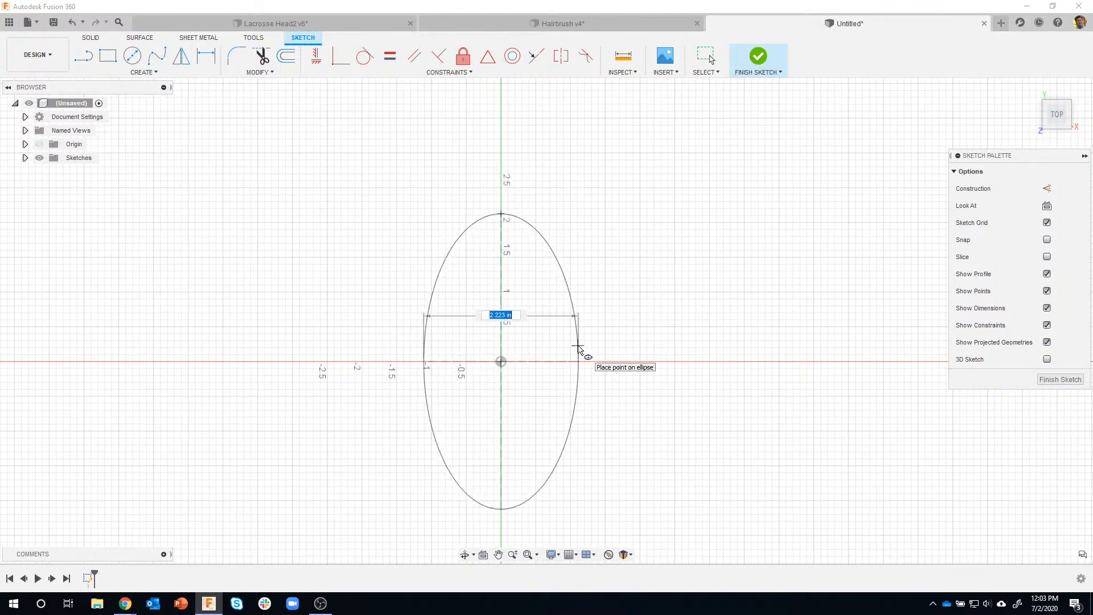
pyautogui.press('Tab')
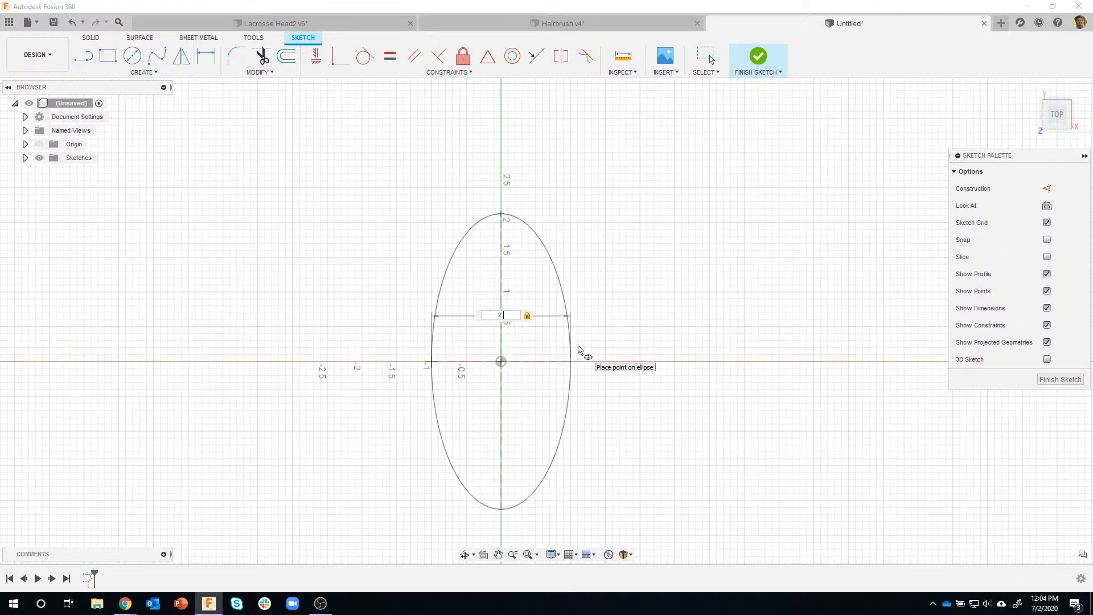
pyautogui.press('Return')
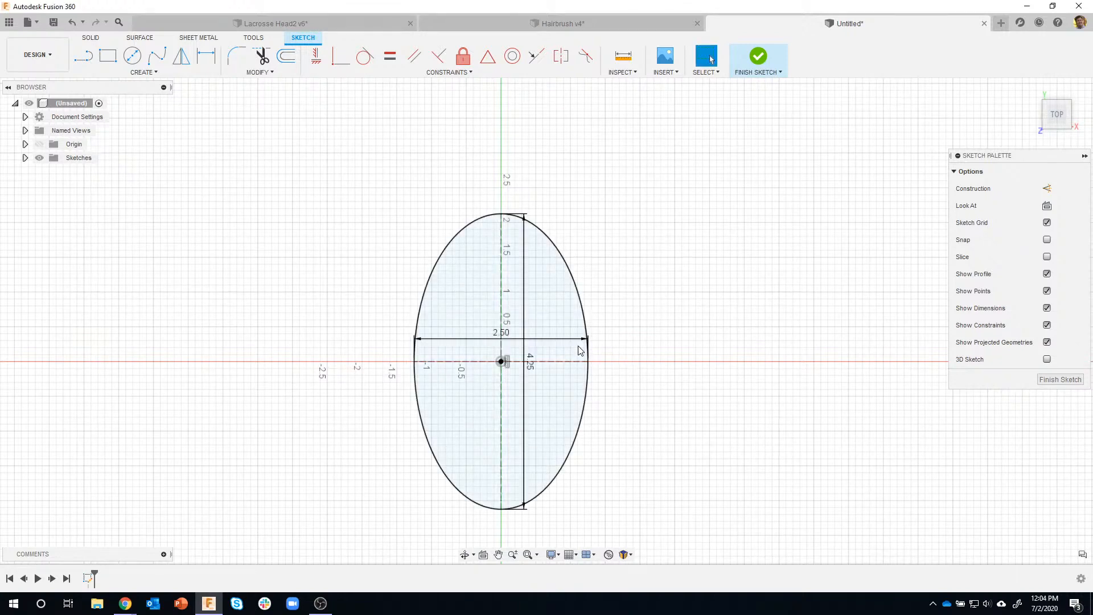
# Step: Reposition the ellipse's length dimension to its right side and its width dimension above it, clear of the profile
pyautogui.moveTo(530, 360); pyautogui.dragTo(642, 358)
pyautogui.moveTo(511, 338); pyautogui.dragTo(522, 171)
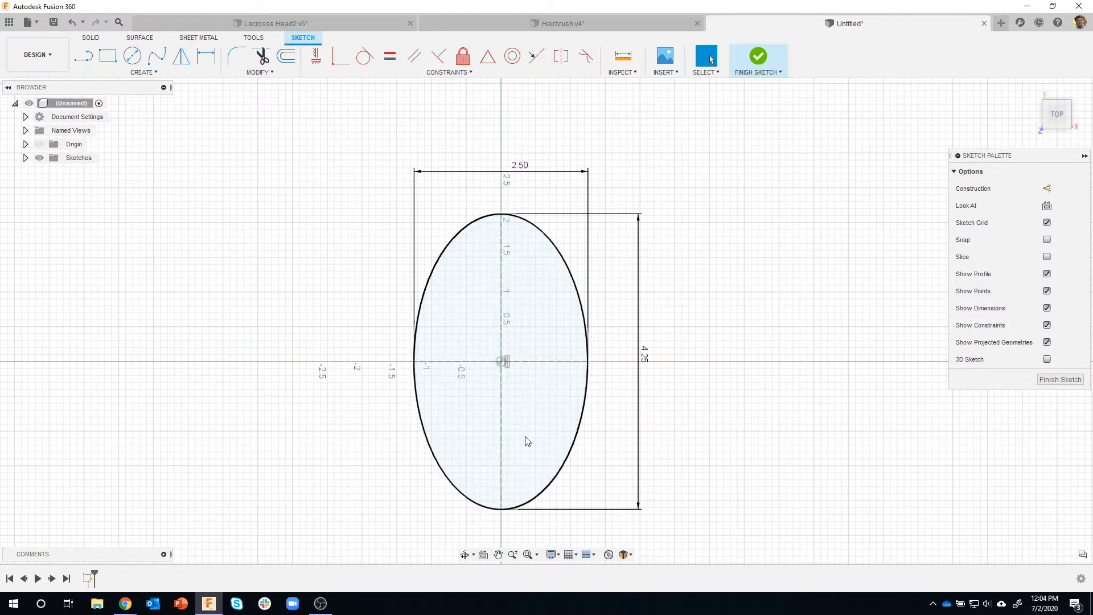
pyautogui.click(581, 429)
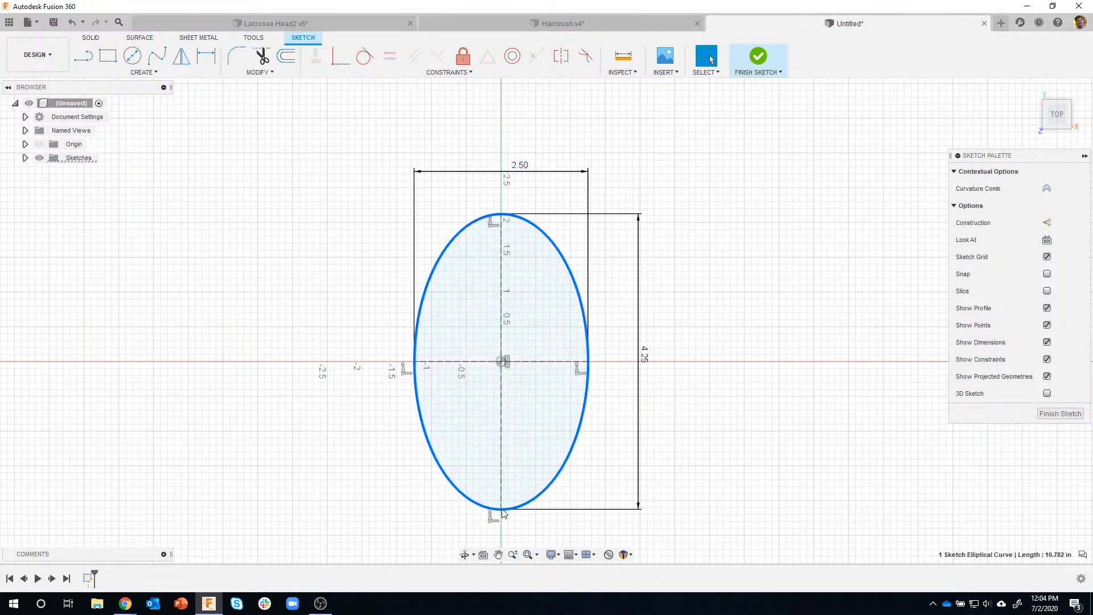
pyautogui.click(710, 259)
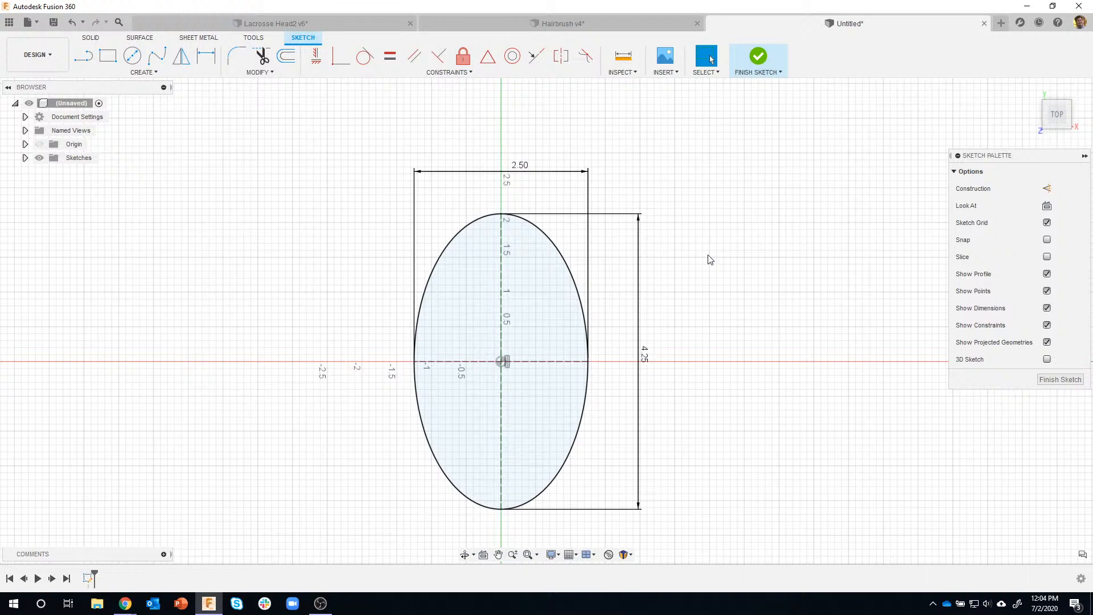
# Step: Draw two separate slanted lines across the whole ellipse, one roughly horizontal and about 3.55 in long, the other roughly vertical
pyautogui.click(84, 57)
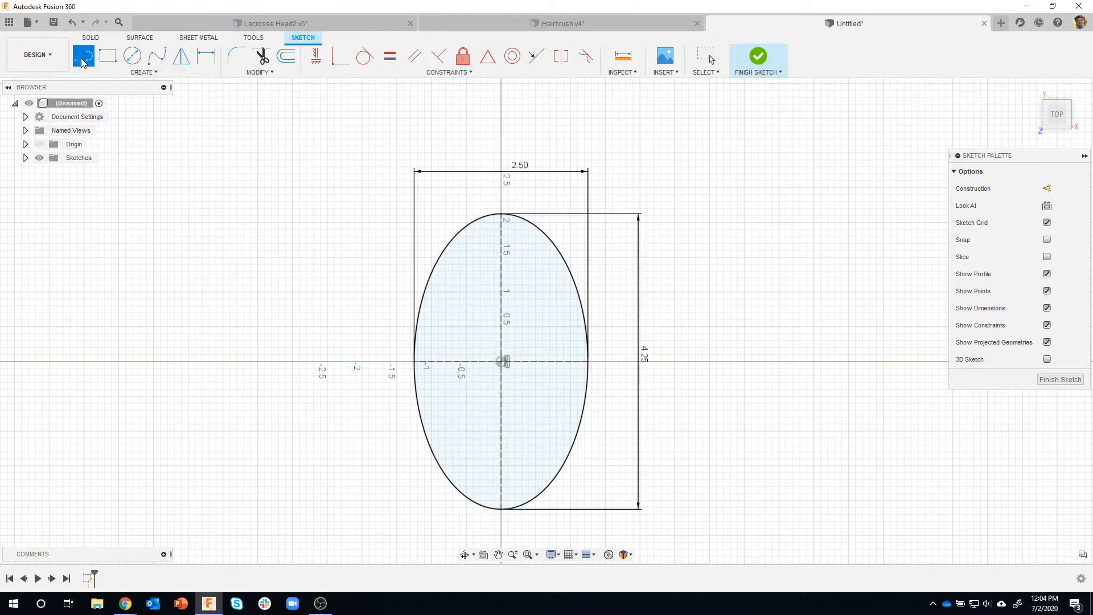
pyautogui.click(375, 384)
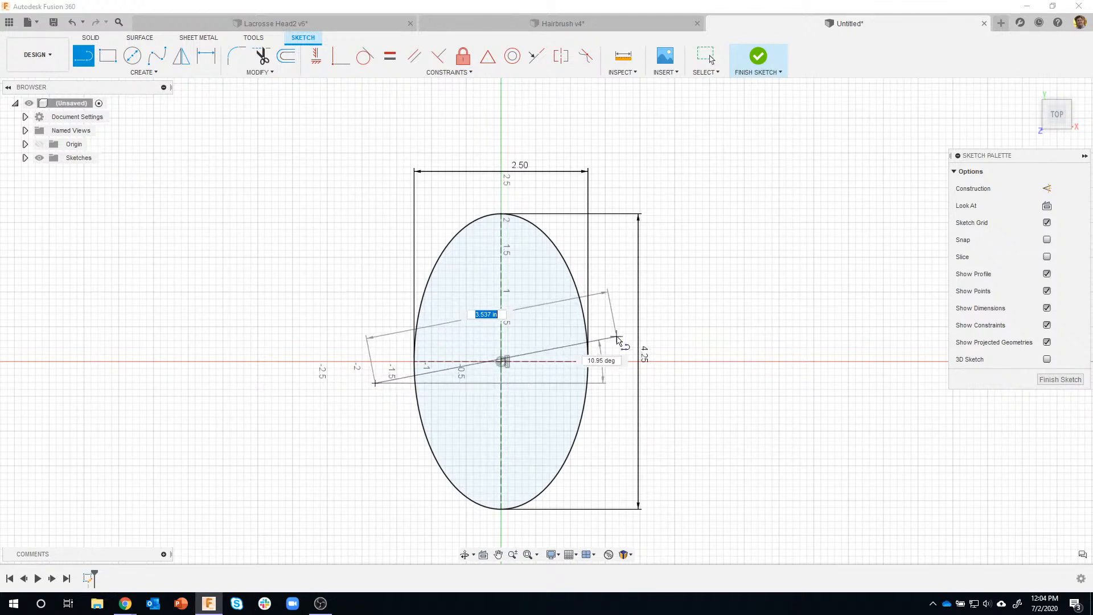
pyautogui.click(617, 333)
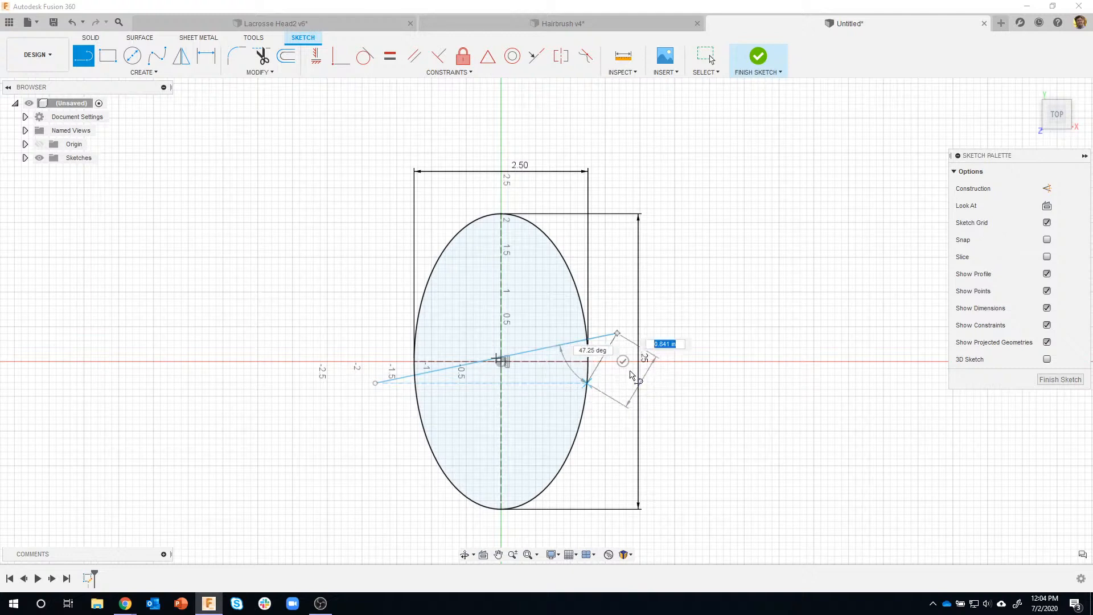
pyautogui.click(623, 361)
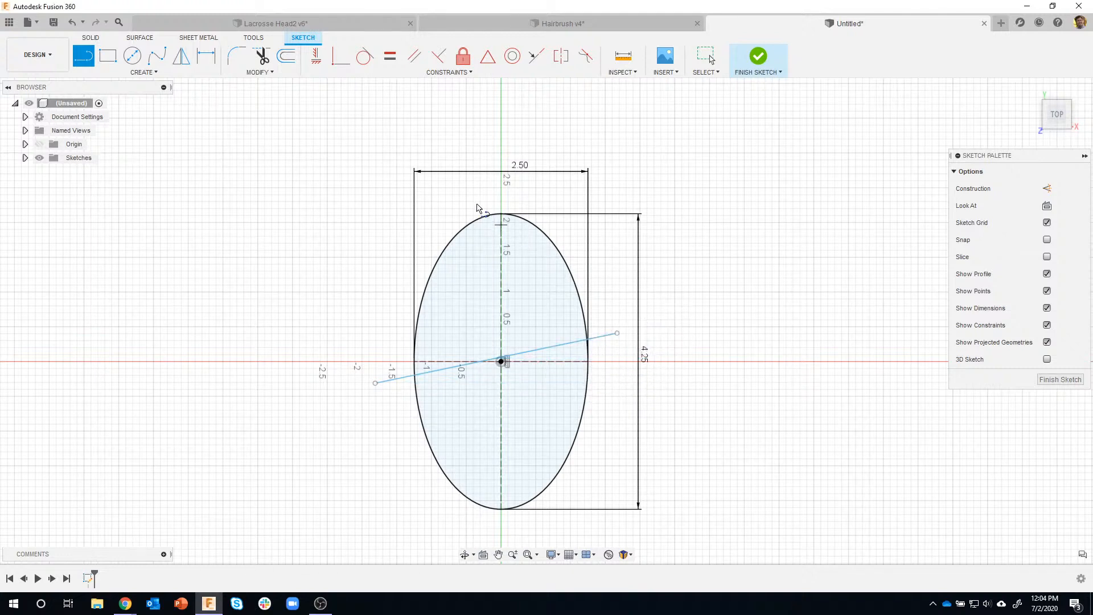
pyautogui.click(472, 198)
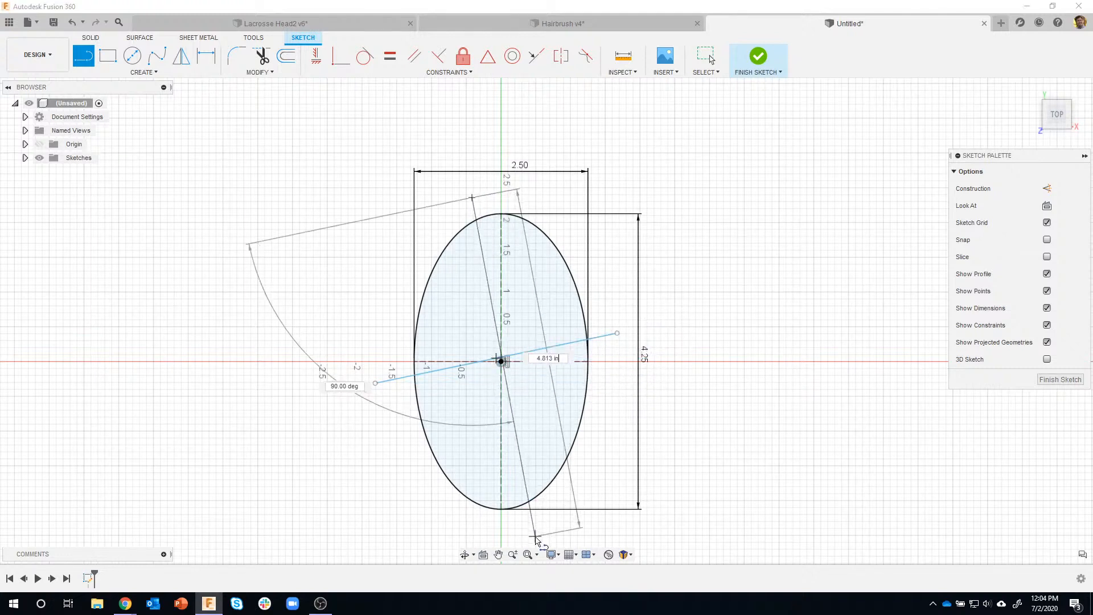
pyautogui.click(562, 537)
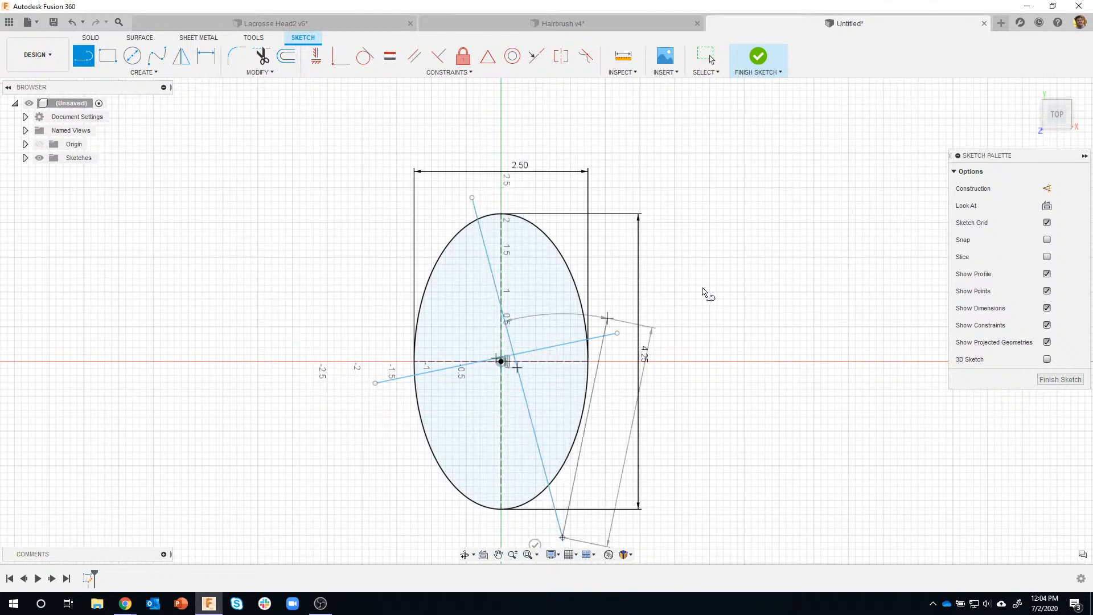
pyautogui.press('Escape')
pyautogui.moveTo(673, 240); pyautogui.dragTo(674, 206, button='middle')
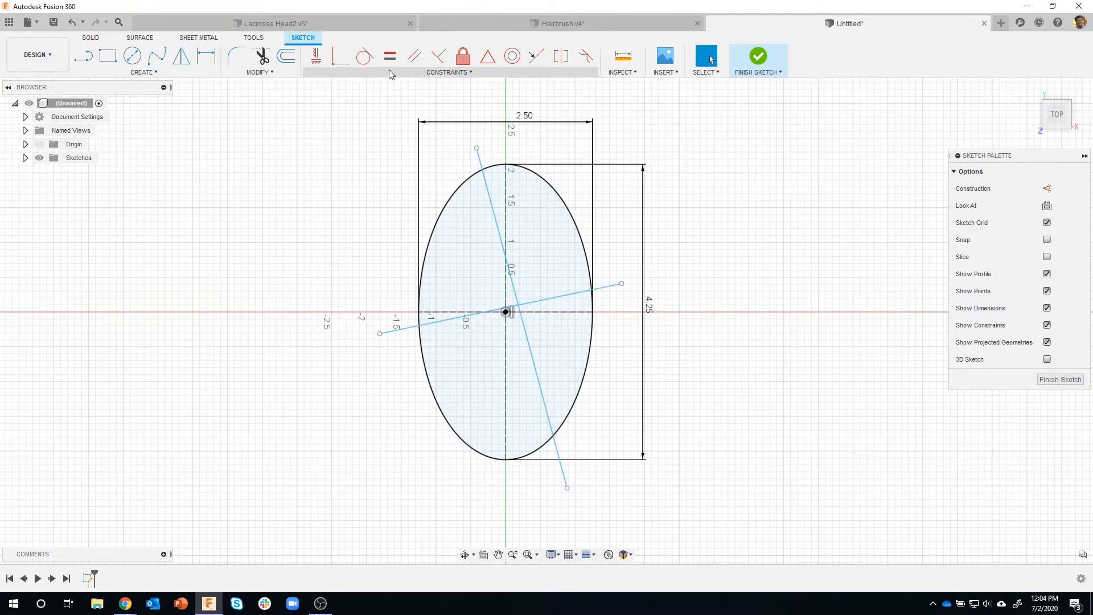
# Step: Apply Coincident constraints so that both slanted lines pass through the ellipse's centre point
pyautogui.click(339, 61)
pyautogui.click(493, 213)
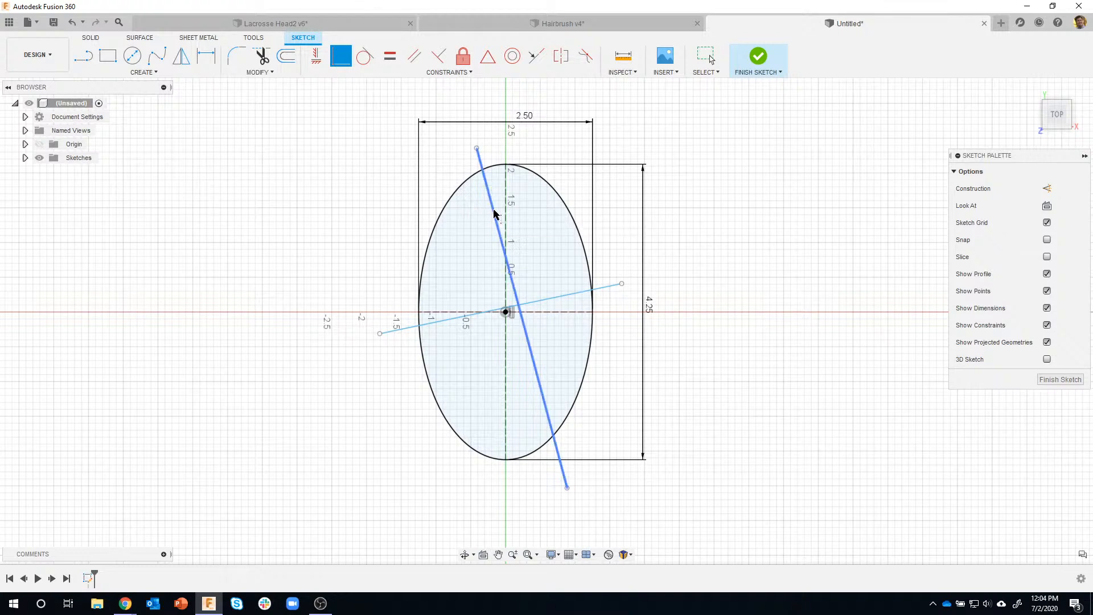
pyautogui.click(507, 314)
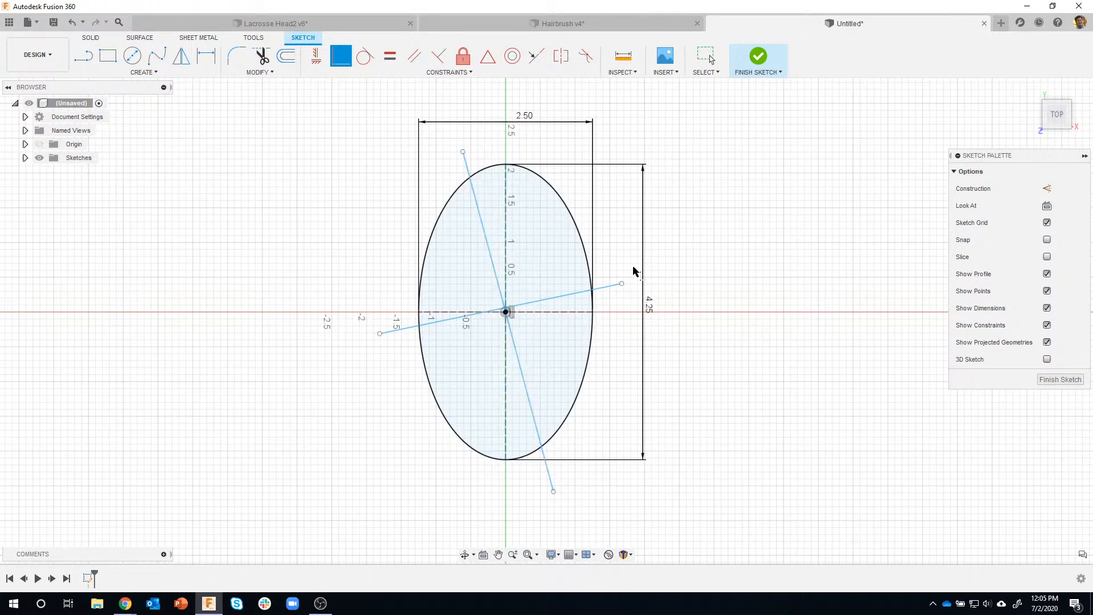
pyautogui.click(557, 302)
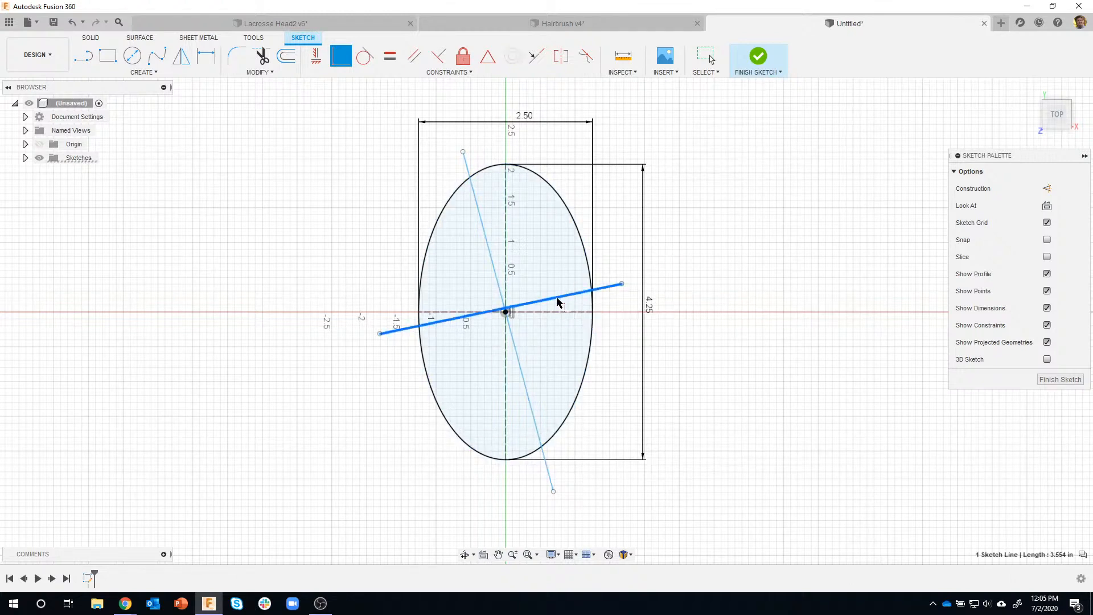
pyautogui.click(506, 313)
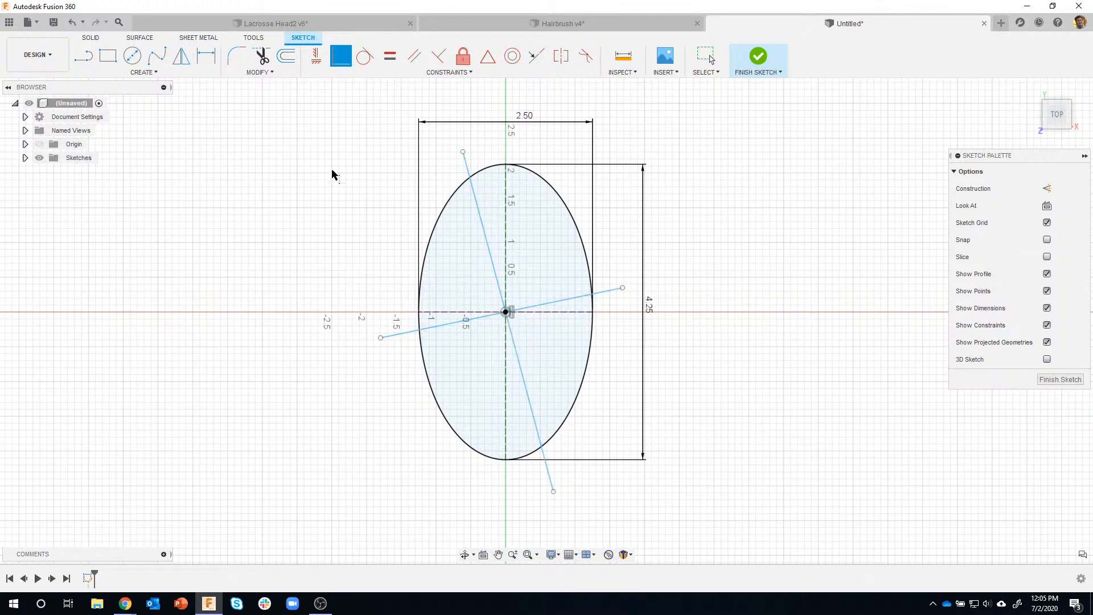
# Step: Constrain the steep line to vertical and the shallow line to horizontal, and expand the list of sketches
pyautogui.click(314, 61)
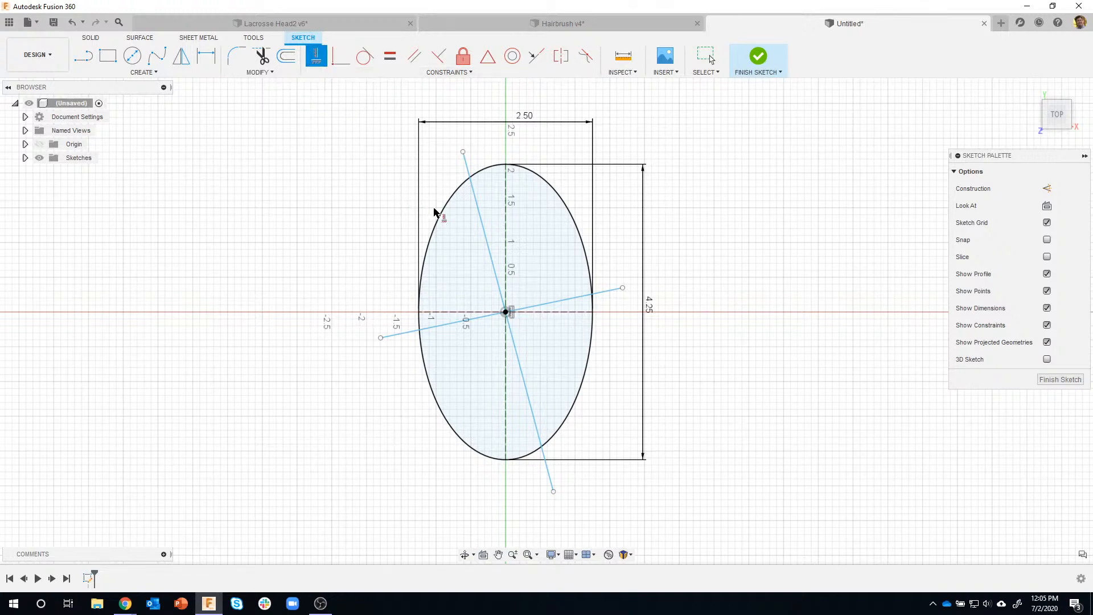
pyautogui.click(480, 223)
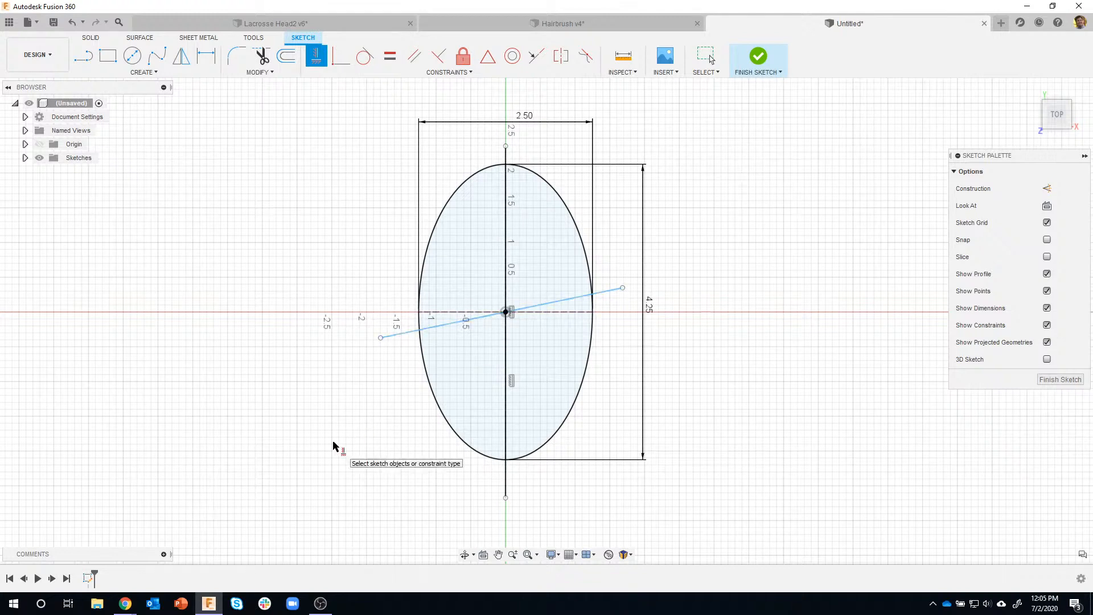
pyautogui.click(434, 328)
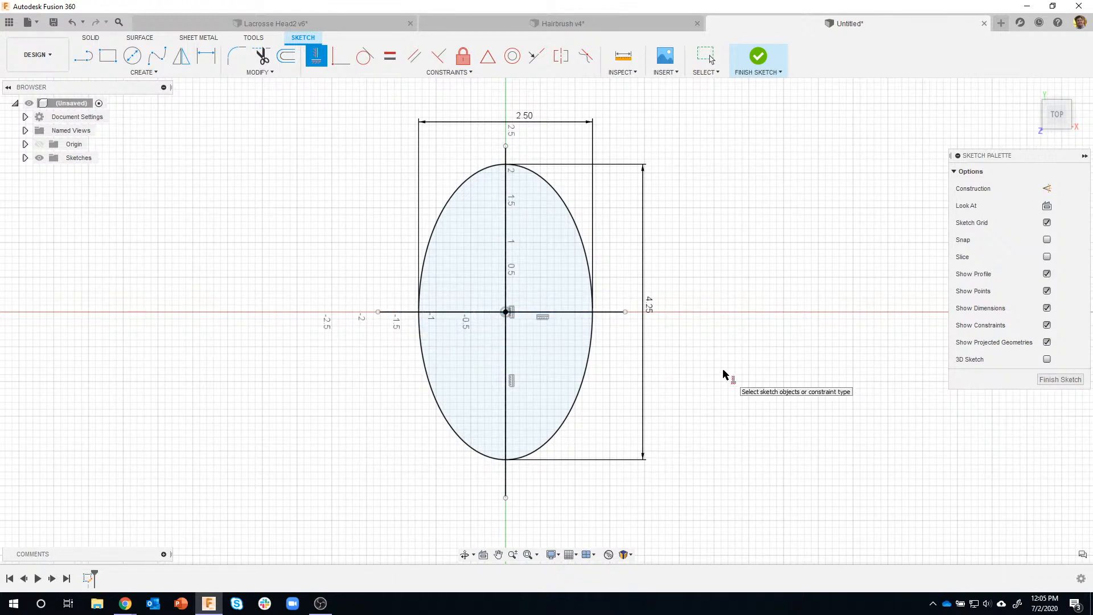
pyautogui.press('Escape')
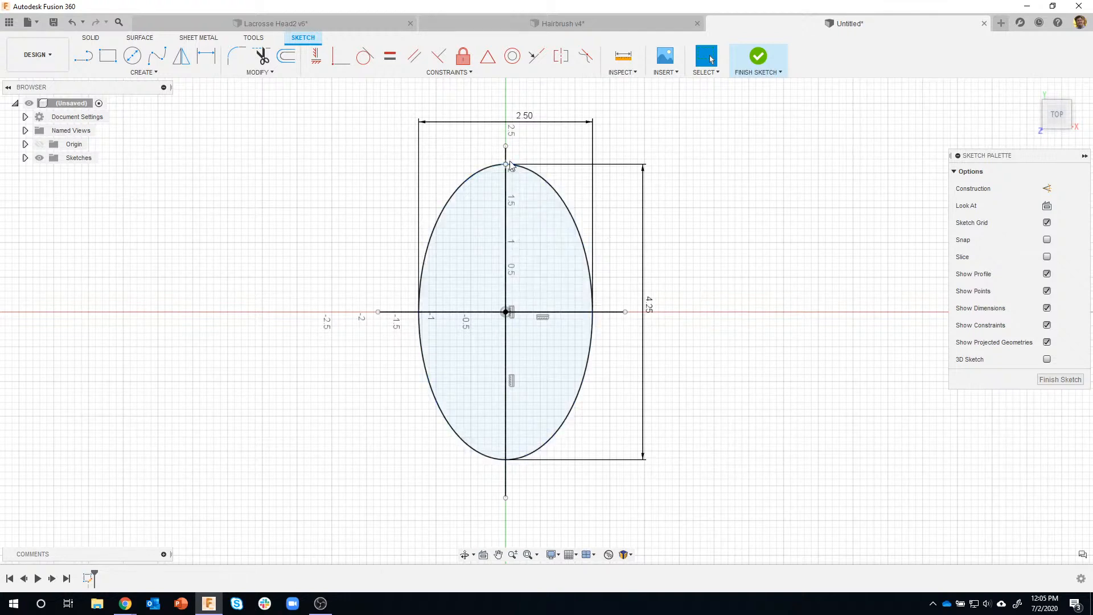
pyautogui.click(25, 157)
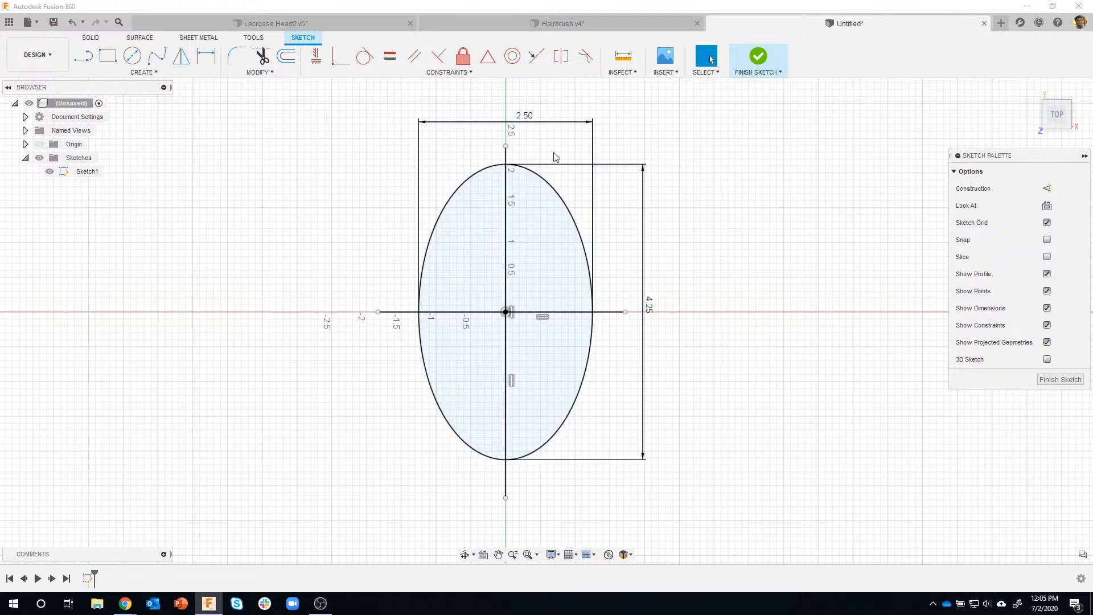
# Step: Convert the vertical and horizontal centre lines through the ellipse to construction geometry
pyautogui.click(507, 162)
pyautogui.click(606, 244)
pyautogui.click(506, 228)
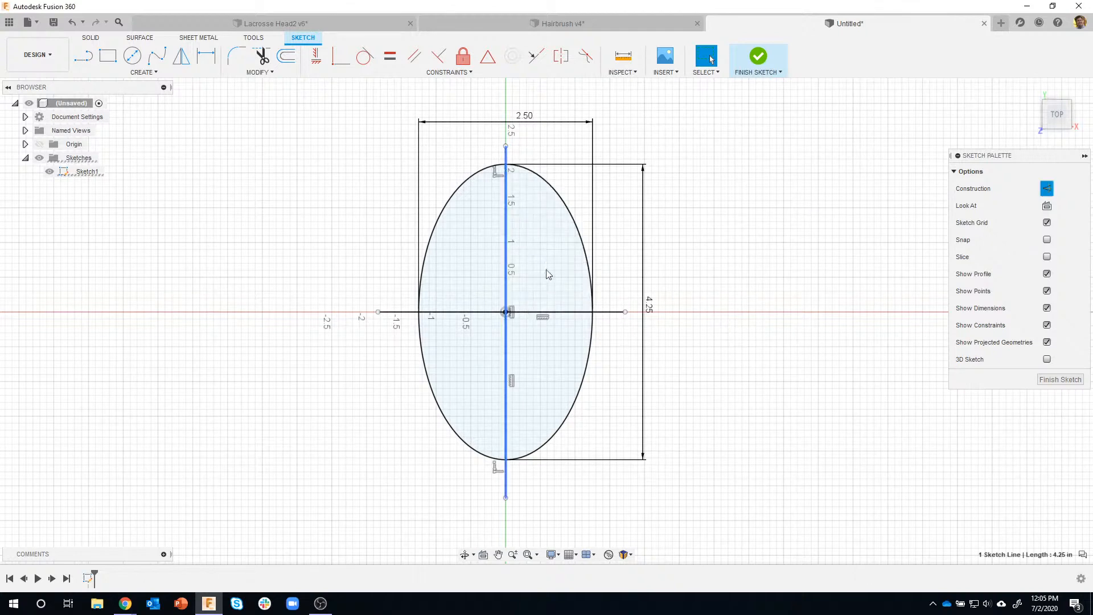
pyautogui.keyDown('shift'); pyautogui.click(569, 312); pyautogui.keyUp('shift')
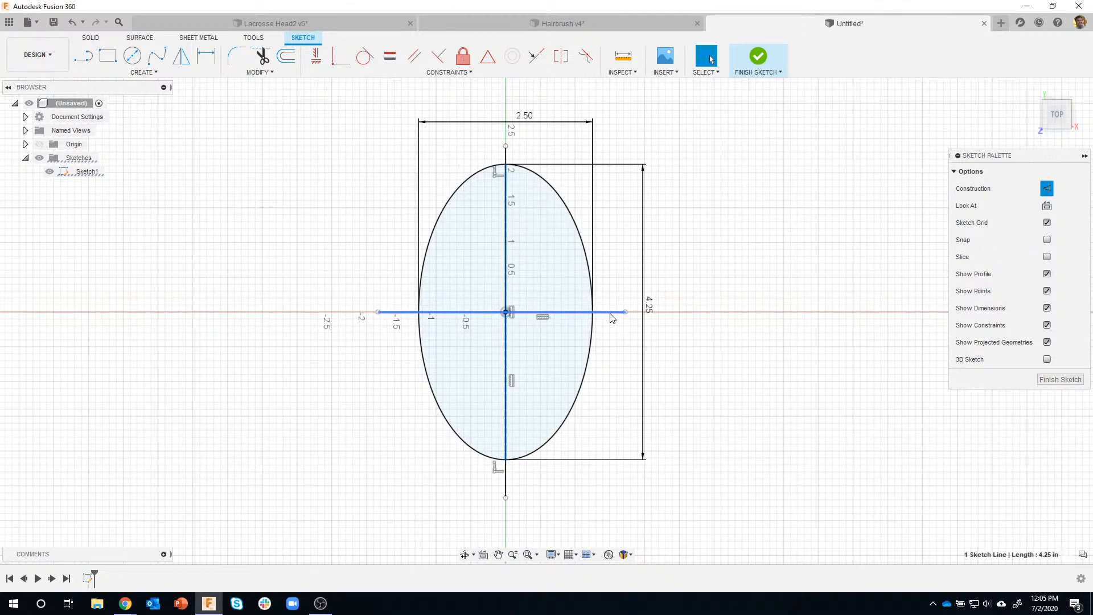
pyautogui.click(1047, 189)
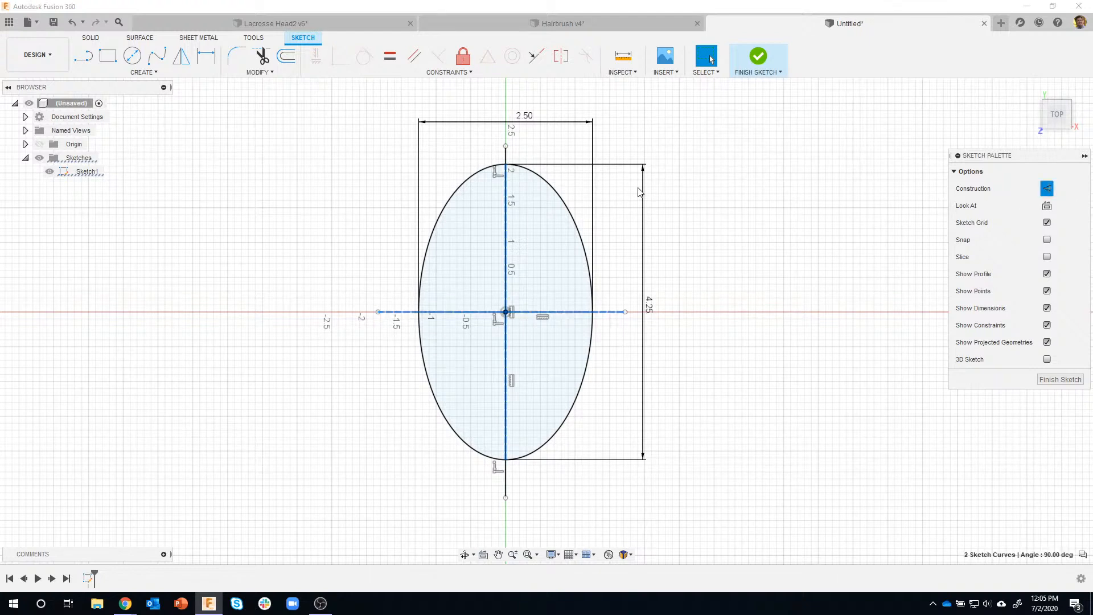
pyautogui.click(506, 162)
pyautogui.click(1050, 187)
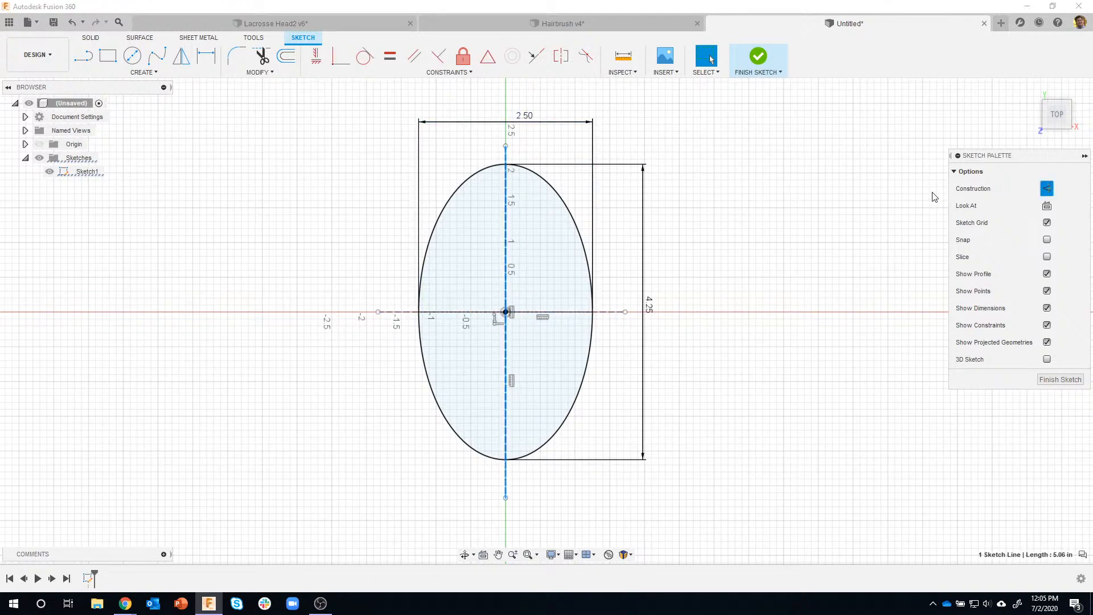
pyautogui.click(789, 234)
pyautogui.keyDown('shift'); pyautogui.moveTo(773, 271); pyautogui.dragTo(699, 252, button='middle'); pyautogui.keyUp('shift')
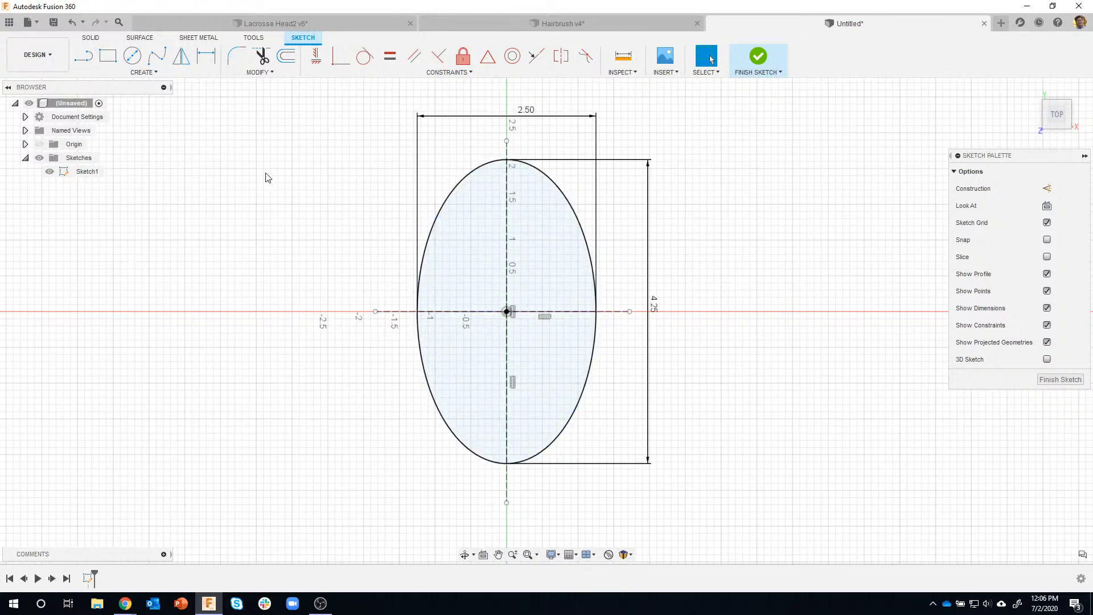
# Step: Try trimming away the ellipse's upper-right quarter between the two centre lines, and undo the trim
pyautogui.click(250, 73)
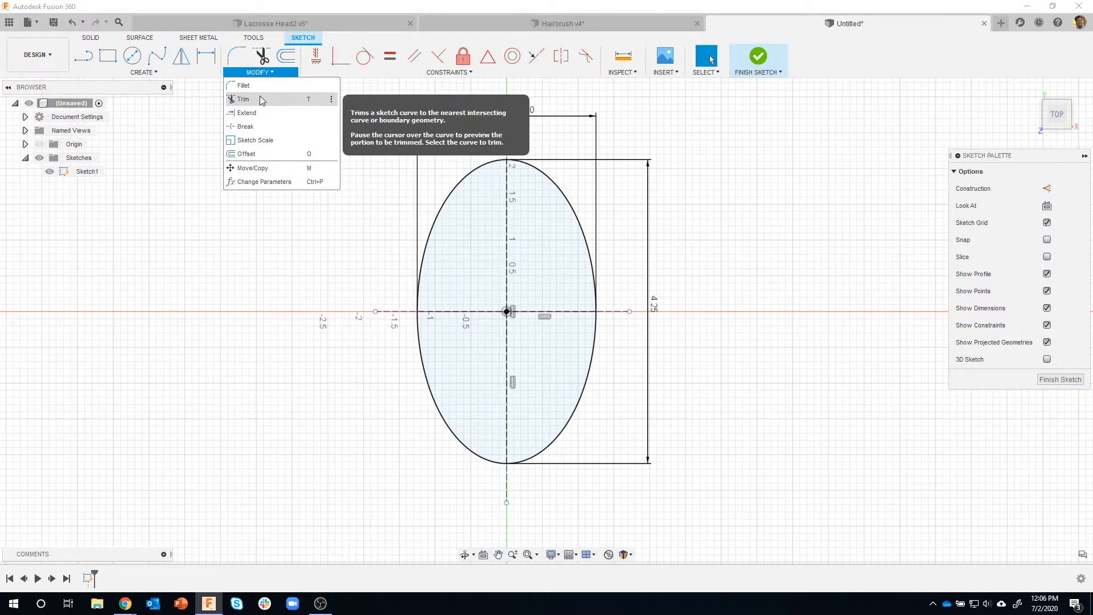
pyautogui.click(260, 100)
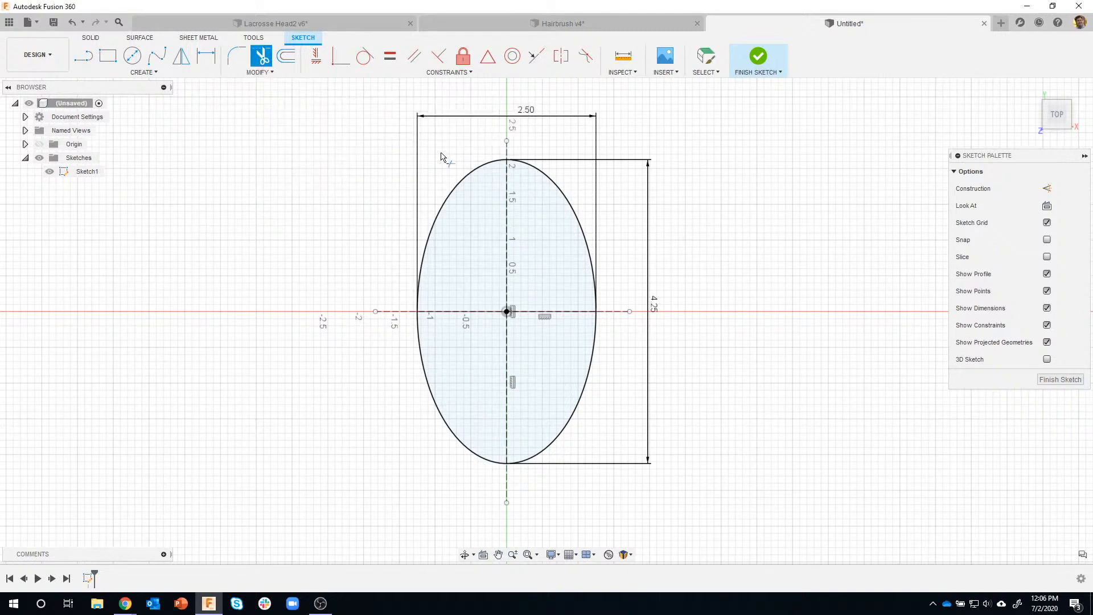
pyautogui.click(554, 190)
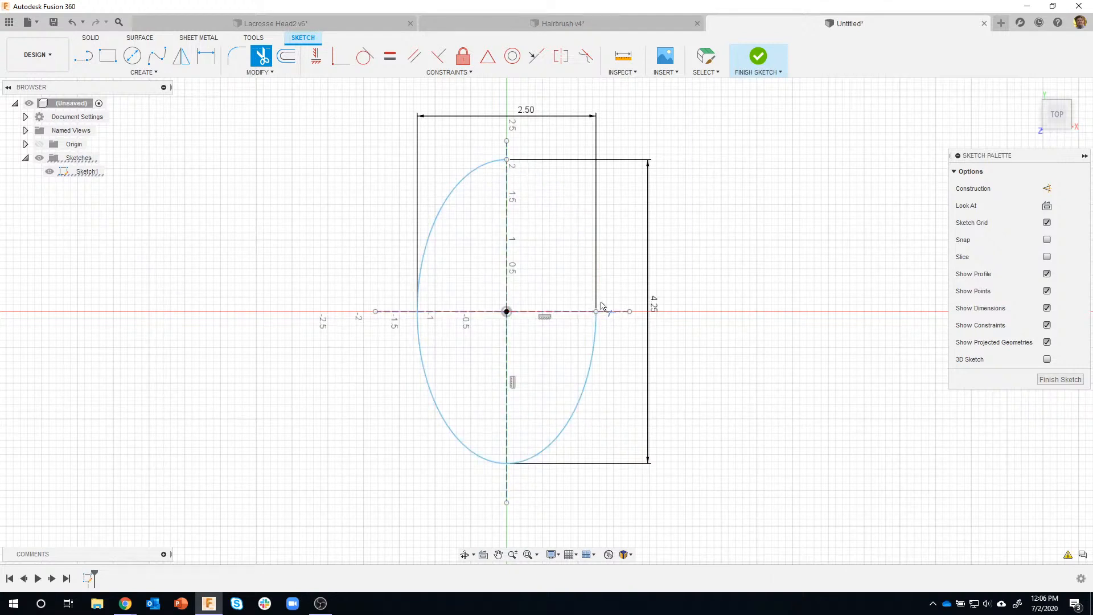
pyautogui.press('Escape')
pyautogui.hotkey('ctrl', 'z')
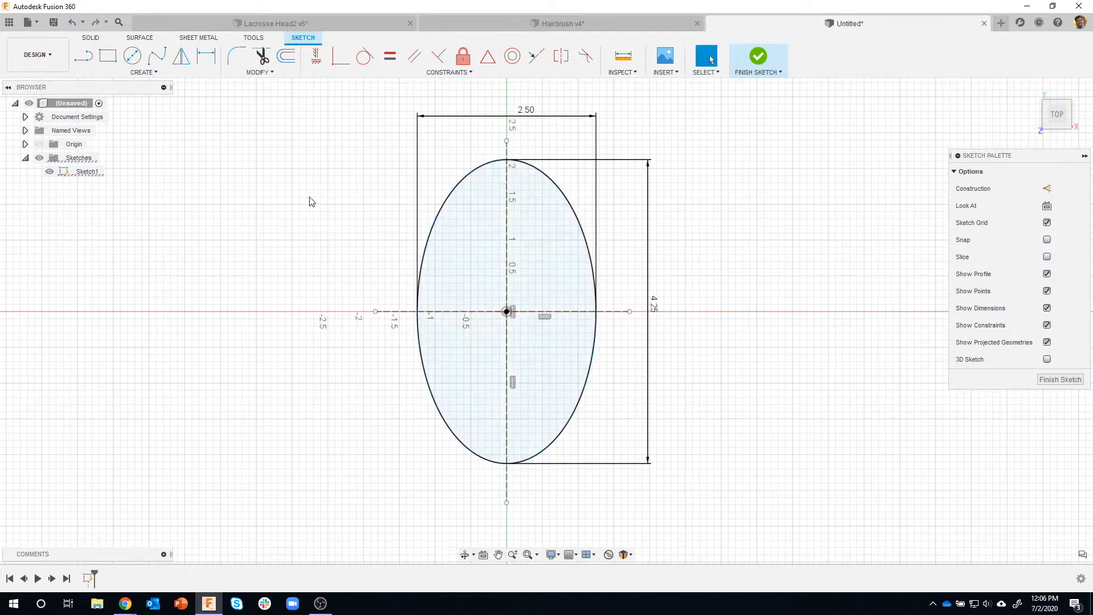
# Step: Break the ellipse into separate arc segments where it crosses the vertical and horizontal construction lines
pyautogui.click(259, 73)
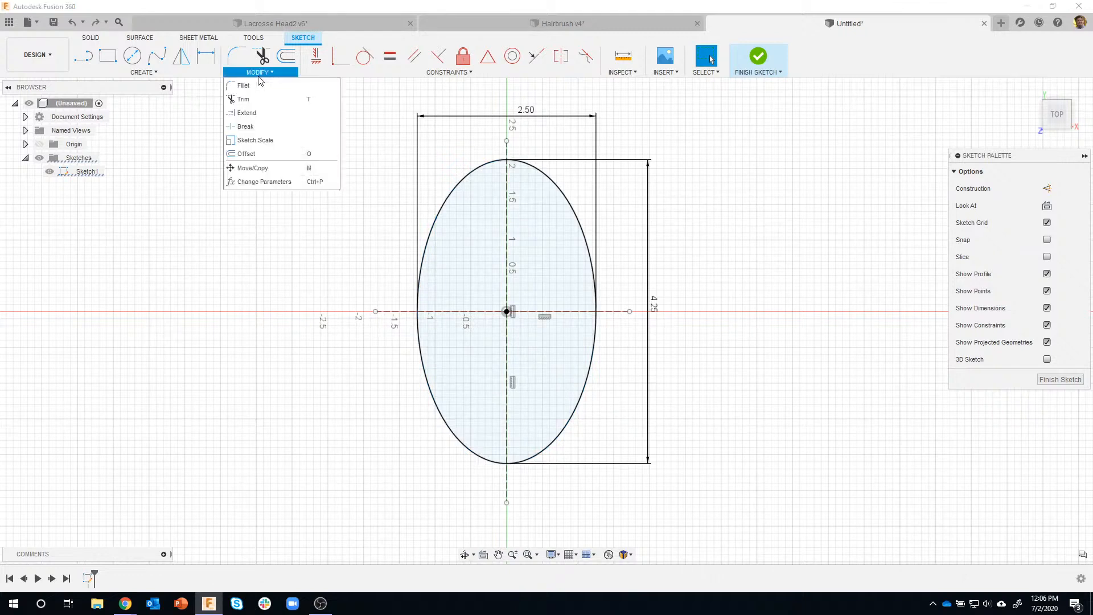
pyautogui.click(259, 126)
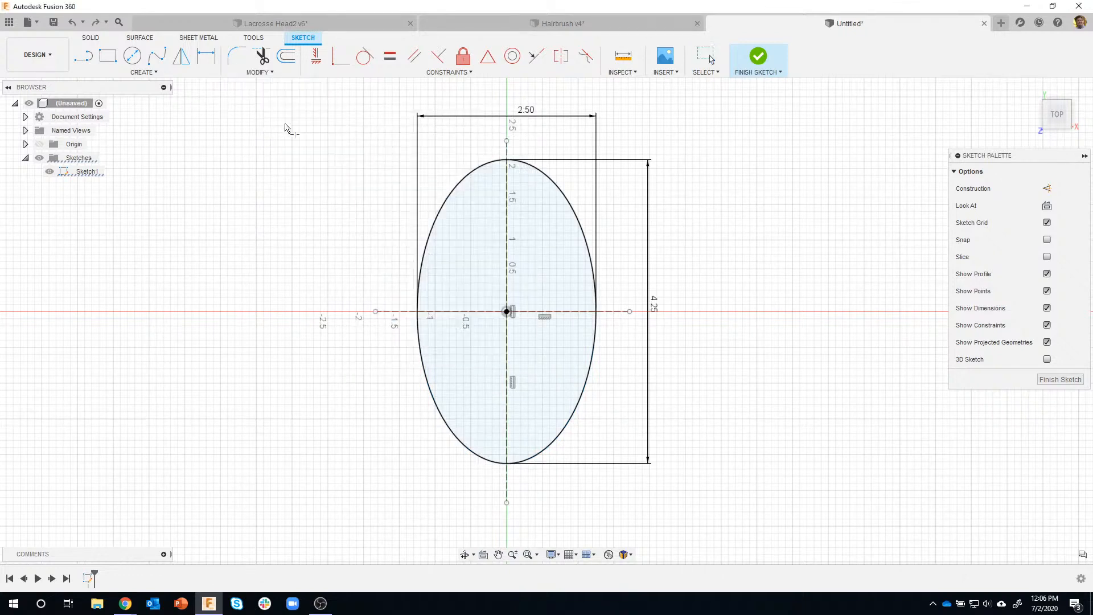
pyautogui.click(562, 198)
pyautogui.click(570, 204)
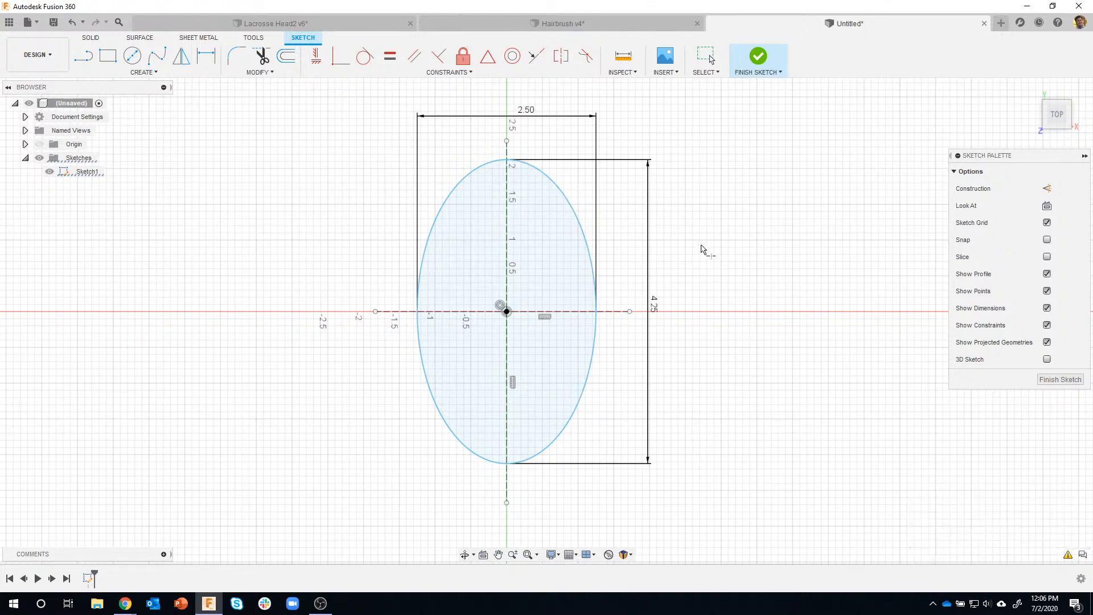
pyautogui.click(562, 195)
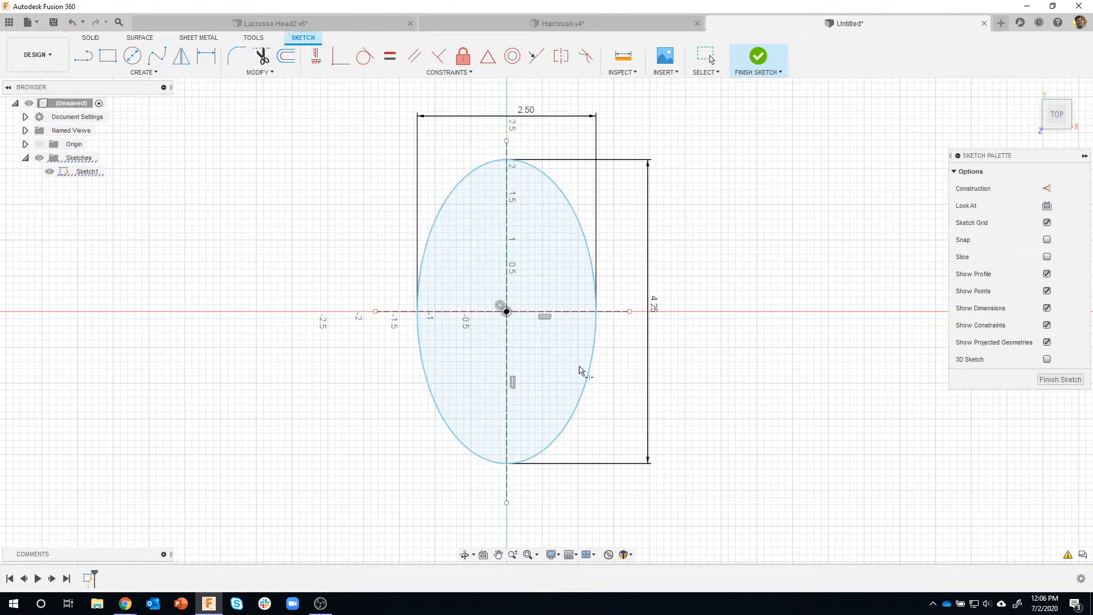
pyautogui.click(506, 161)
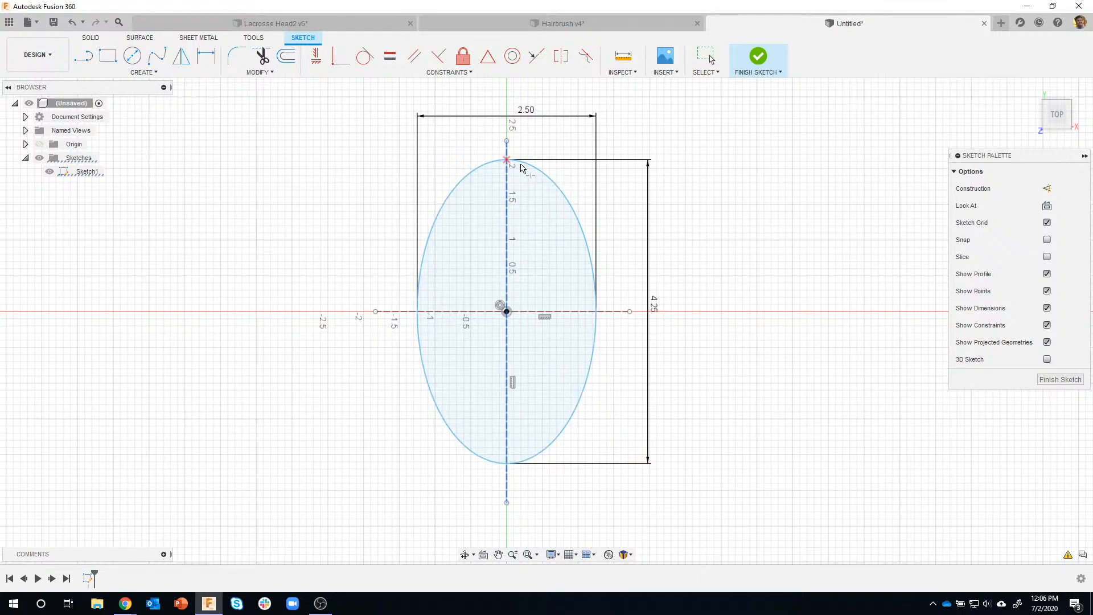
pyautogui.click(595, 311)
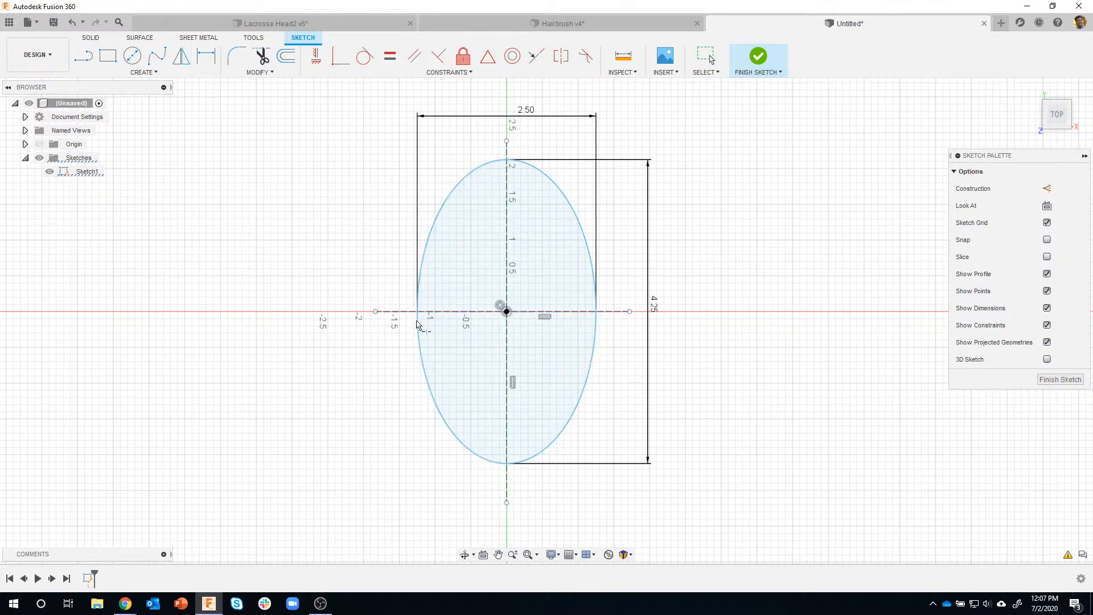
pyautogui.click(441, 220)
pyautogui.click(437, 407)
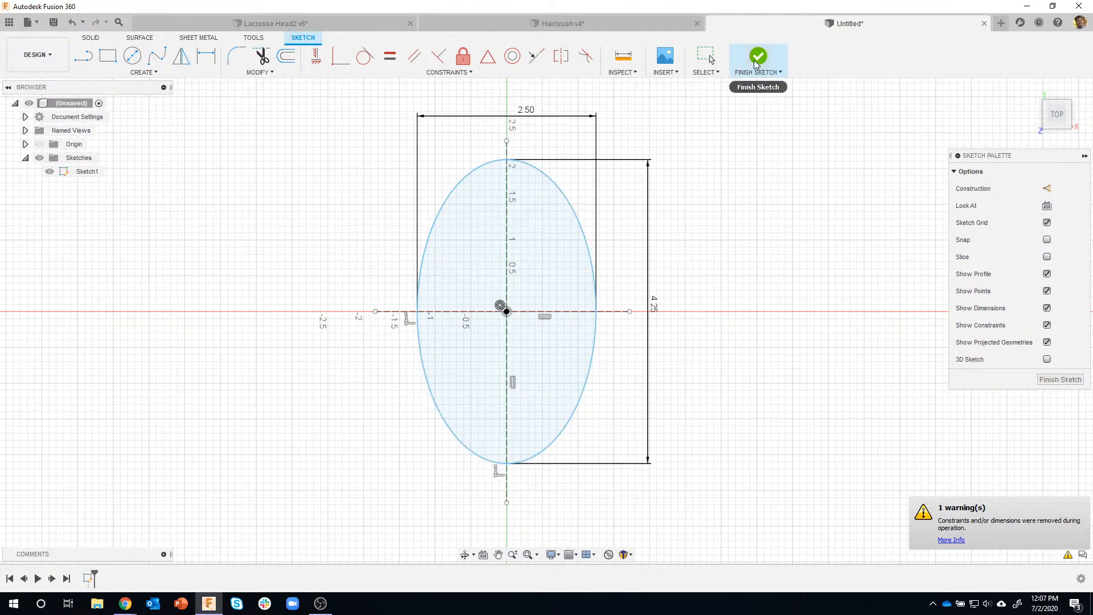
pyautogui.click(257, 74)
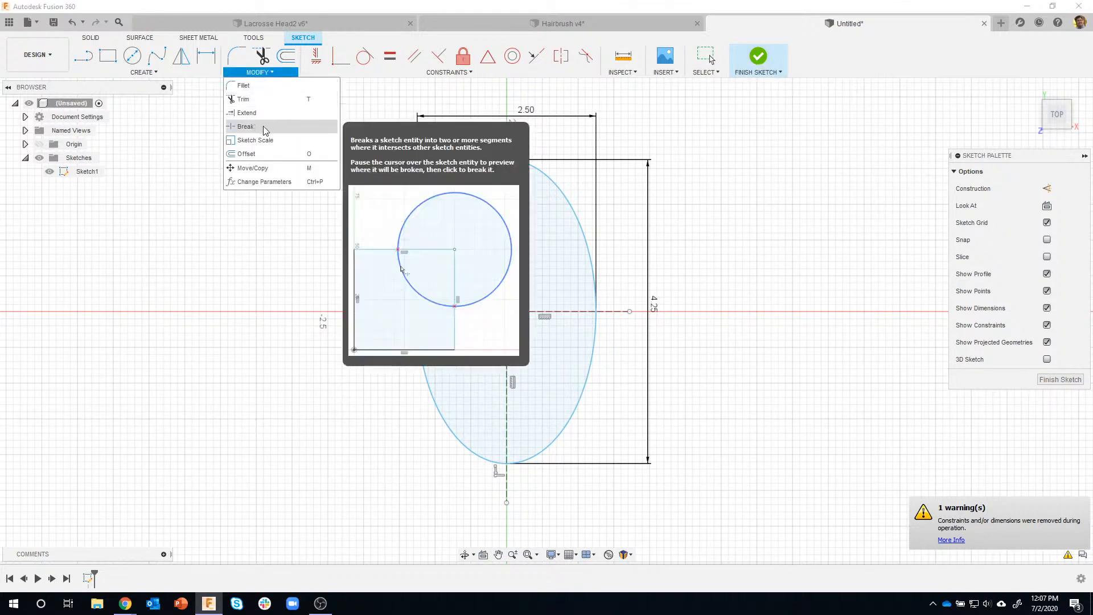
# Step: Finish the ellipse sketch and start a new sketch on the upright front plane through the ellipse's centre
pyautogui.click(758, 56)
pyautogui.moveTo(754, 194)
pyautogui.keyDown('shift'); pyautogui.mouseDown(button='middle')
pyautogui.moveTo(674, 203)
pyautogui.moveTo(617, 246)
pyautogui.moveTo(602, 242)
pyautogui.mouseUp(button='middle'); pyautogui.keyUp('shift')
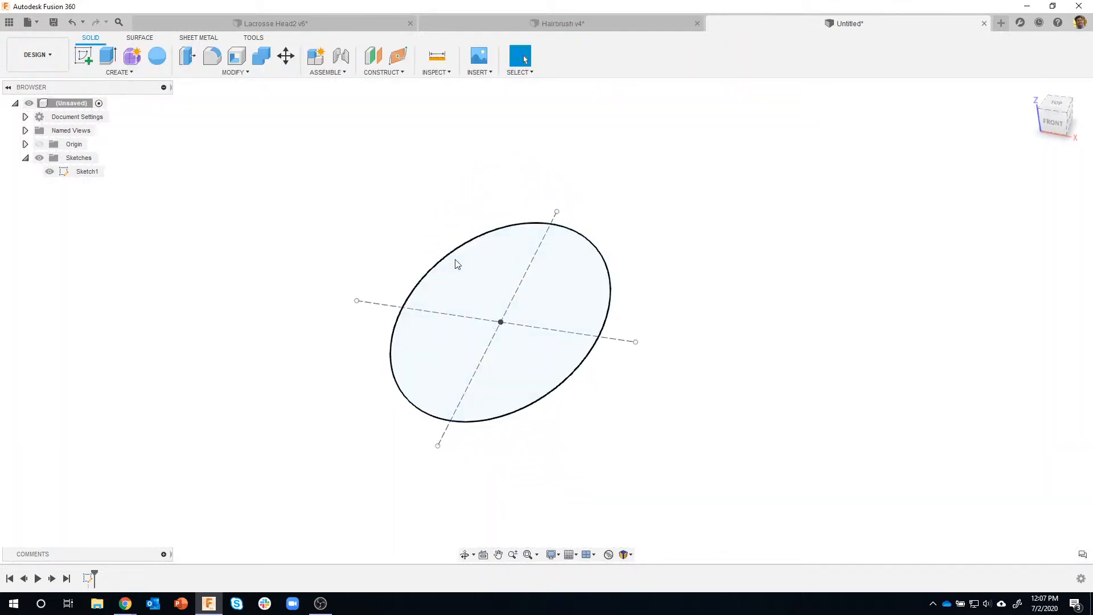
pyautogui.keyDown('shift'); pyautogui.moveTo(704, 254); pyautogui.dragTo(444, 337, button='middle'); pyautogui.keyUp('shift')
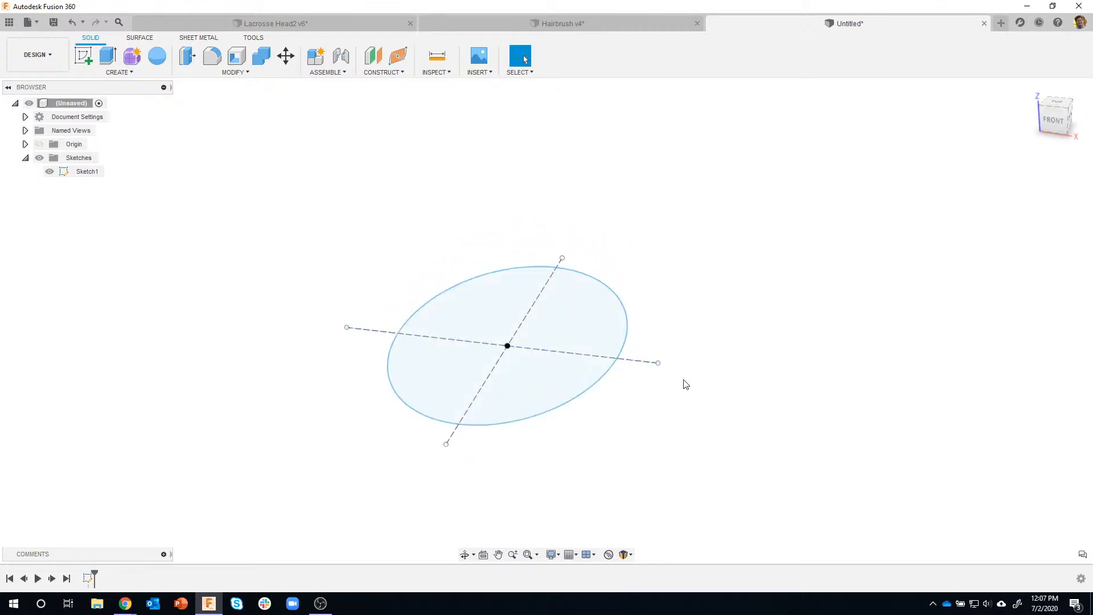
pyautogui.keyDown('shift'); pyautogui.moveTo(512, 260); pyautogui.dragTo(725, 297, button='middle'); pyautogui.keyUp('shift')
pyautogui.click(138, 40)
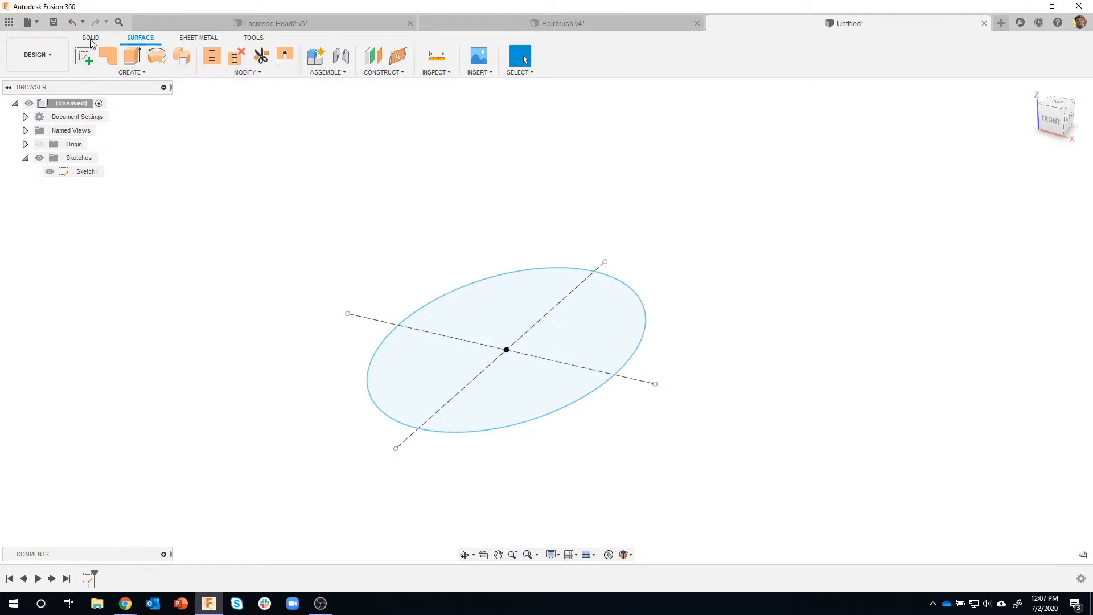
pyautogui.click(93, 39)
pyautogui.moveTo(352, 166)
pyautogui.keyDown('shift'); pyautogui.mouseDown(button='middle')
pyautogui.moveTo(410, 215)
pyautogui.moveTo(345, 168)
pyautogui.mouseUp(button='middle'); pyautogui.keyUp('shift')
pyautogui.click(83, 57)
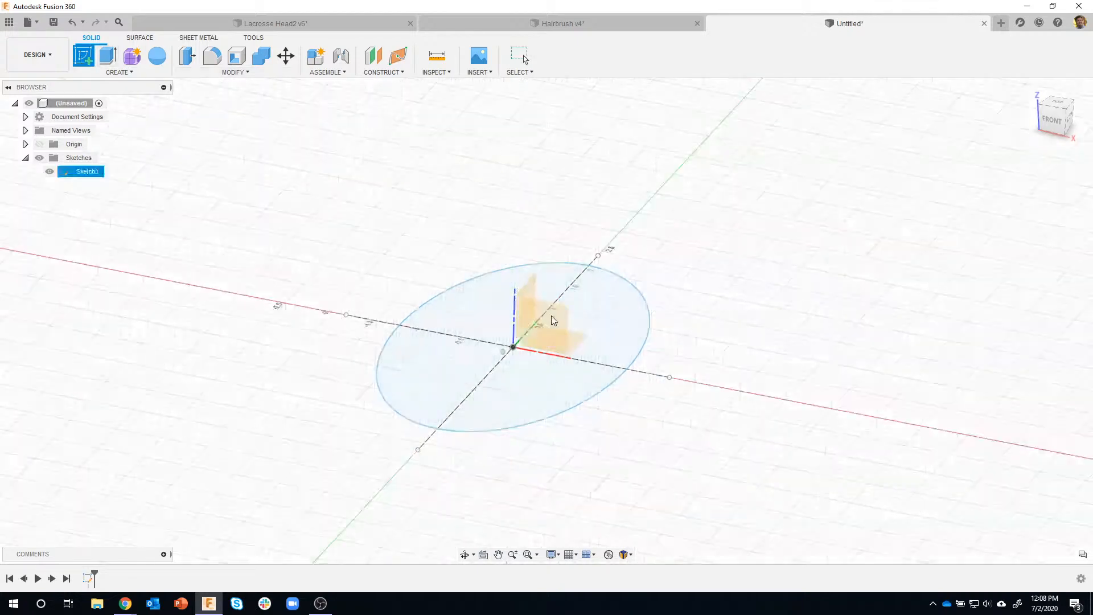
pyautogui.click(556, 321)
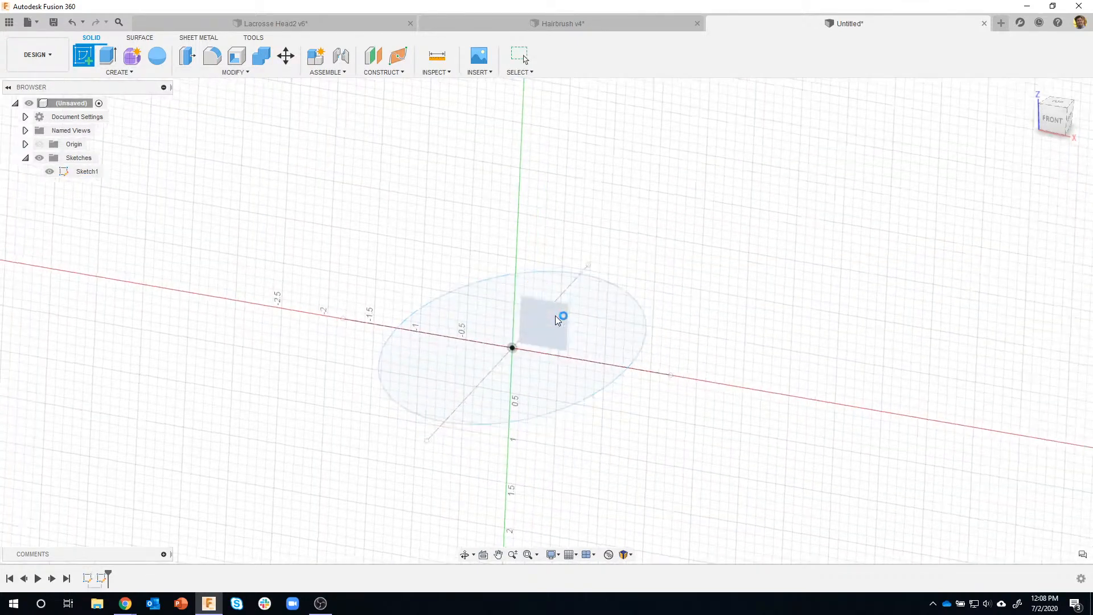
pyautogui.keyDown('shift'); pyautogui.moveTo(602, 273); pyautogui.dragTo(602, 273, button='middle'); pyautogui.keyUp('shift')
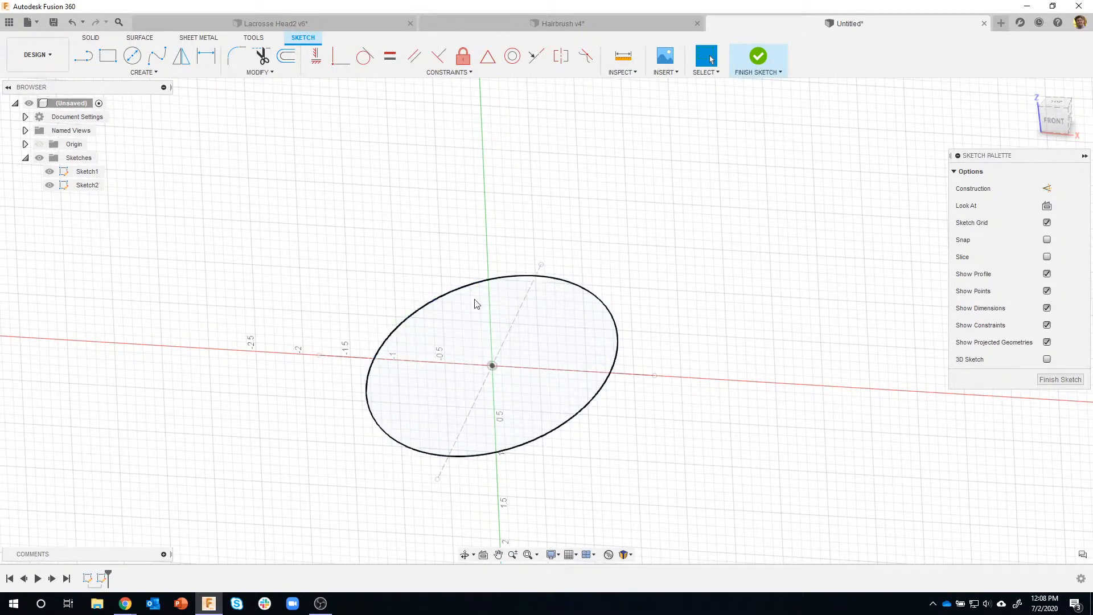
# Step: Turn on the 3D Sketch option for the new sketch, exit it, and reopen the same sketch for editing
pyautogui.click(157, 55)
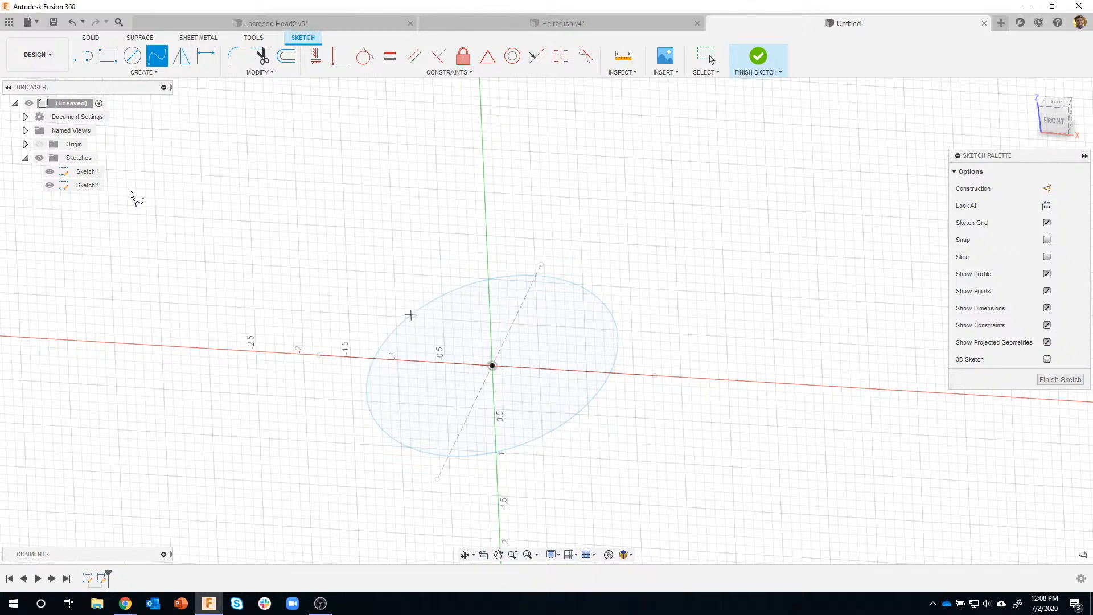
pyautogui.click(52, 171)
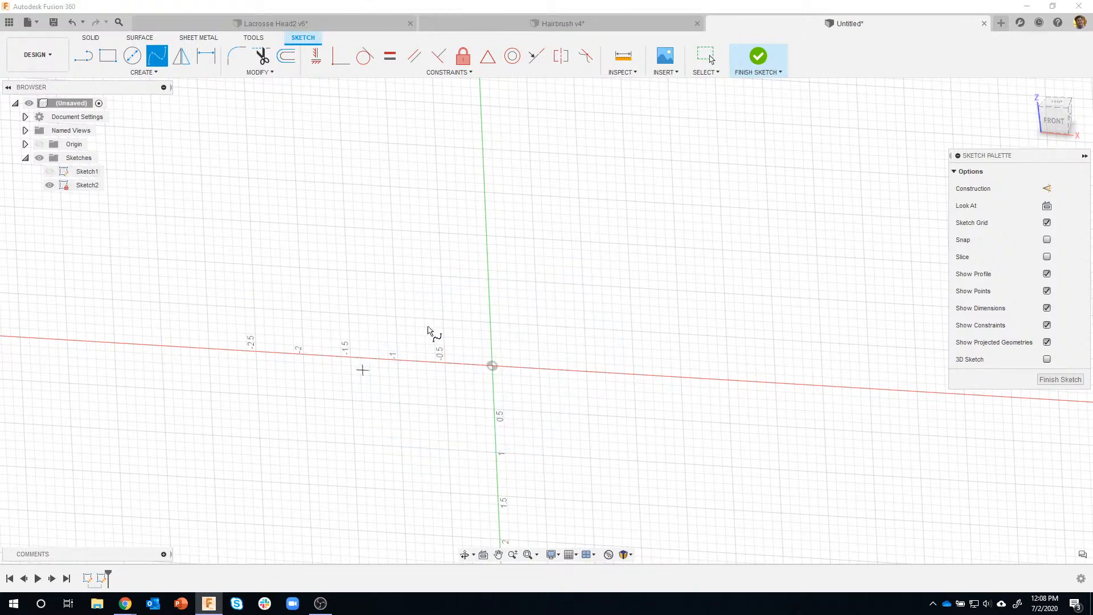
pyautogui.click(50, 172)
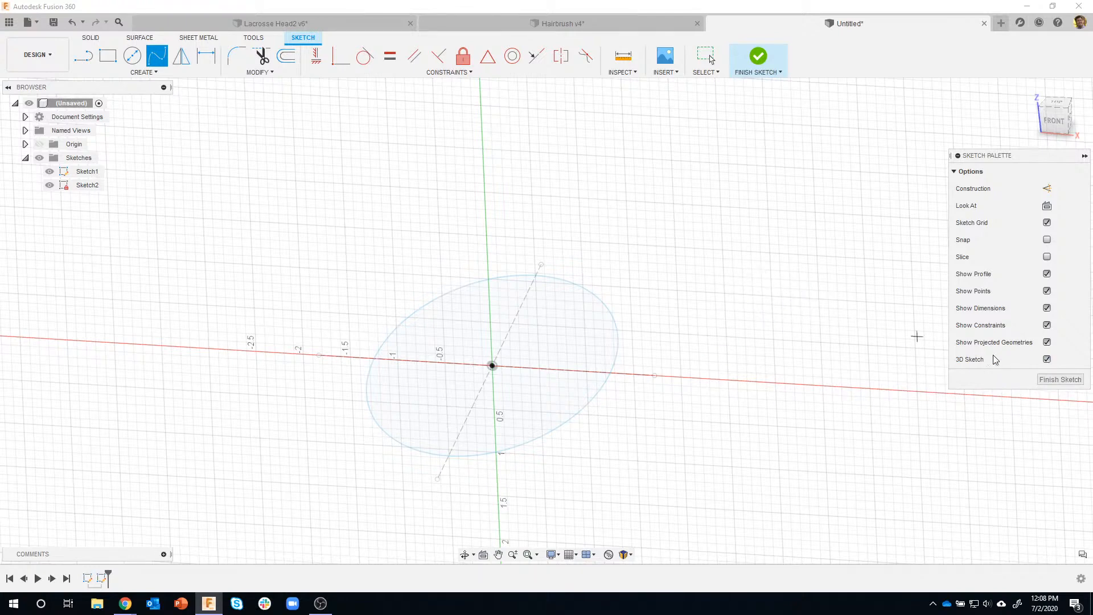
pyautogui.click(1050, 379)
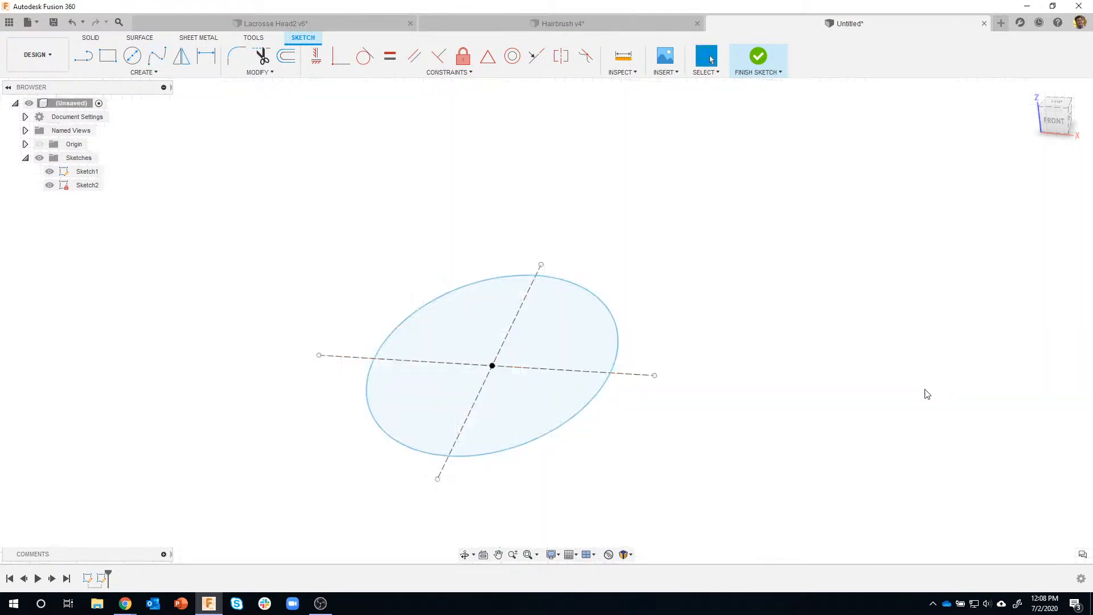
pyautogui.doubleClick(102, 579)
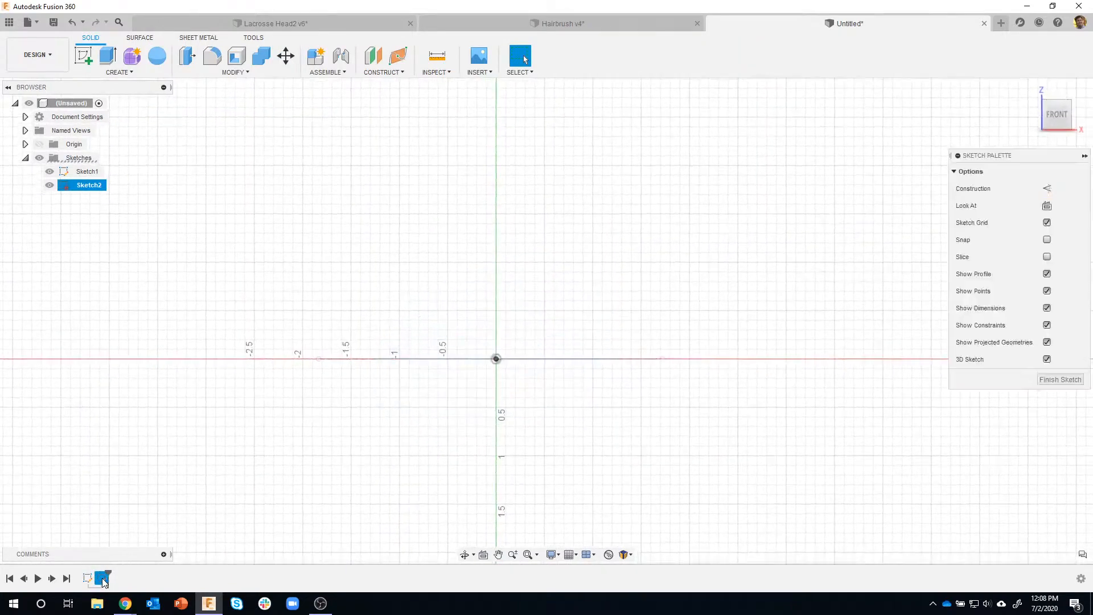
pyautogui.keyDown('shift'); pyautogui.moveTo(571, 251); pyautogui.dragTo(420, 227, button='middle'); pyautogui.keyUp('shift')
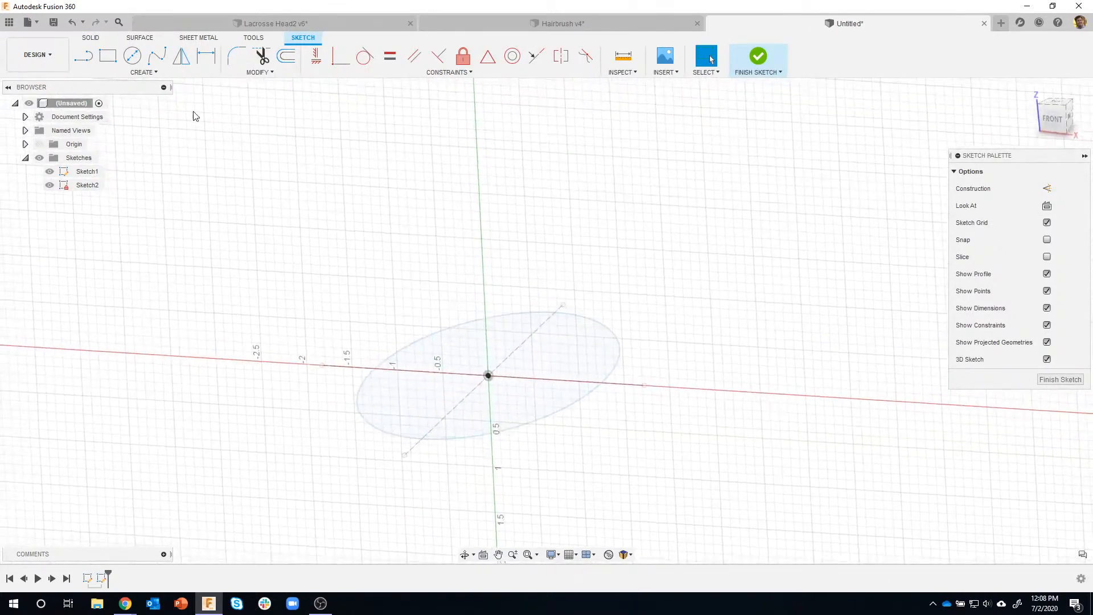
# Step: Draw a fit point spline across the ellipse's short axis, arching from edge to edge through a point about 0.67 in above the centre
pyautogui.click(157, 55)
pyautogui.keyDown('shift'); pyautogui.moveTo(502, 295); pyautogui.dragTo(506, 342, button='middle'); pyautogui.keyUp('shift')
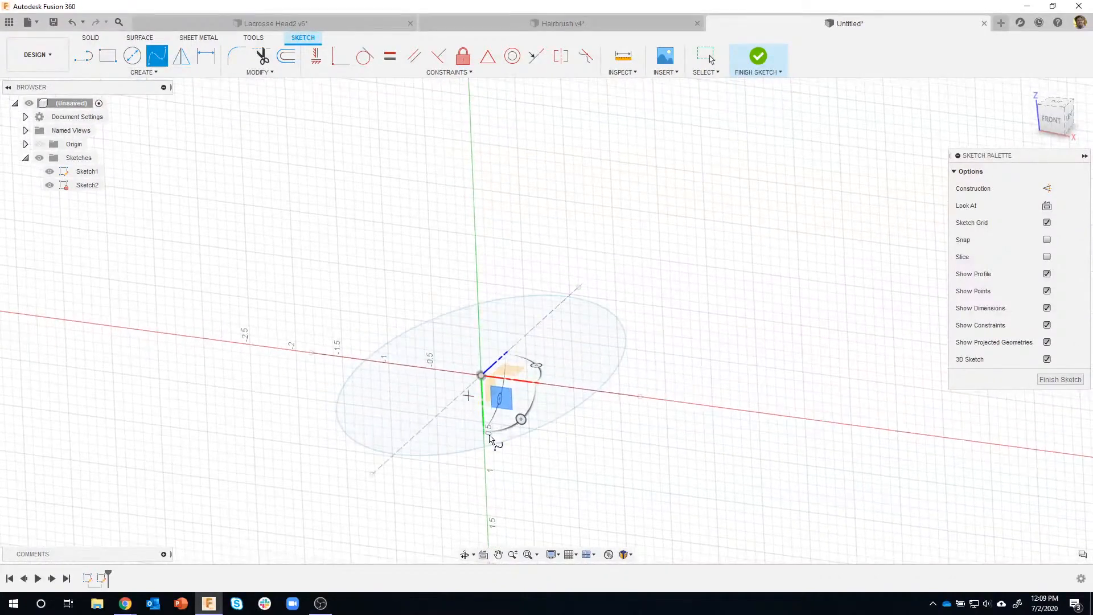
pyautogui.keyDown('shift'); pyautogui.moveTo(636, 431); pyautogui.dragTo(669, 356, button='middle'); pyautogui.keyUp('shift')
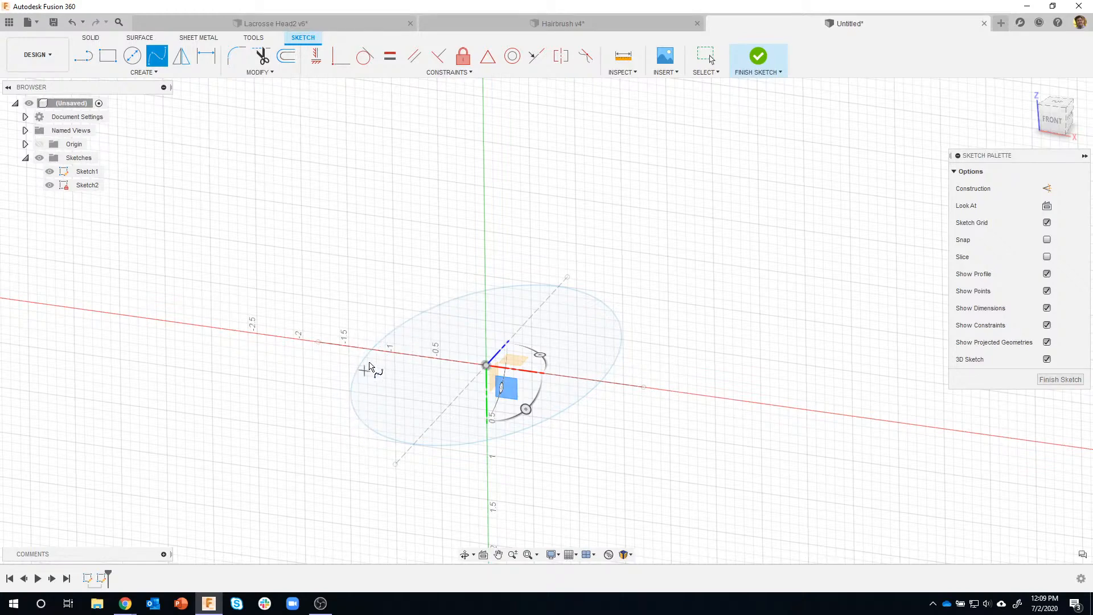
pyautogui.moveTo(435, 308)
pyautogui.keyDown('shift'); pyautogui.mouseDown(button='middle')
pyautogui.moveTo(415, 310)
pyautogui.moveTo(340, 272)
pyautogui.moveTo(453, 265)
pyautogui.moveTo(929, 337)
pyautogui.moveTo(556, 318)
pyautogui.moveTo(431, 323)
pyautogui.mouseUp(button='middle'); pyautogui.keyUp('shift')
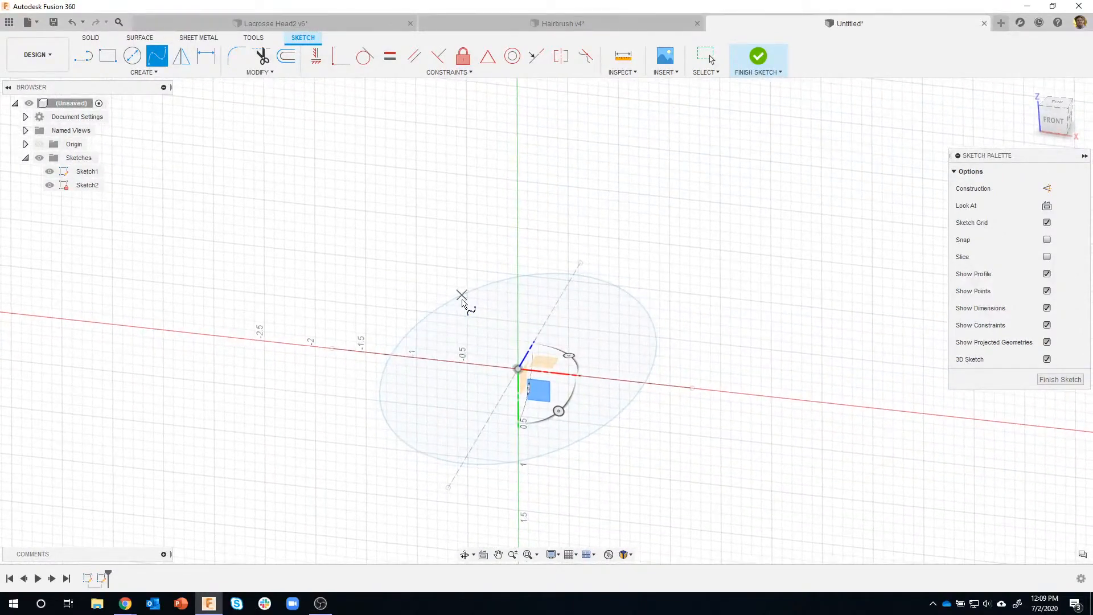
pyautogui.click(392, 355)
pyautogui.keyDown('shift'); pyautogui.moveTo(396, 359); pyautogui.dragTo(338, 295, button='middle'); pyautogui.keyUp('shift')
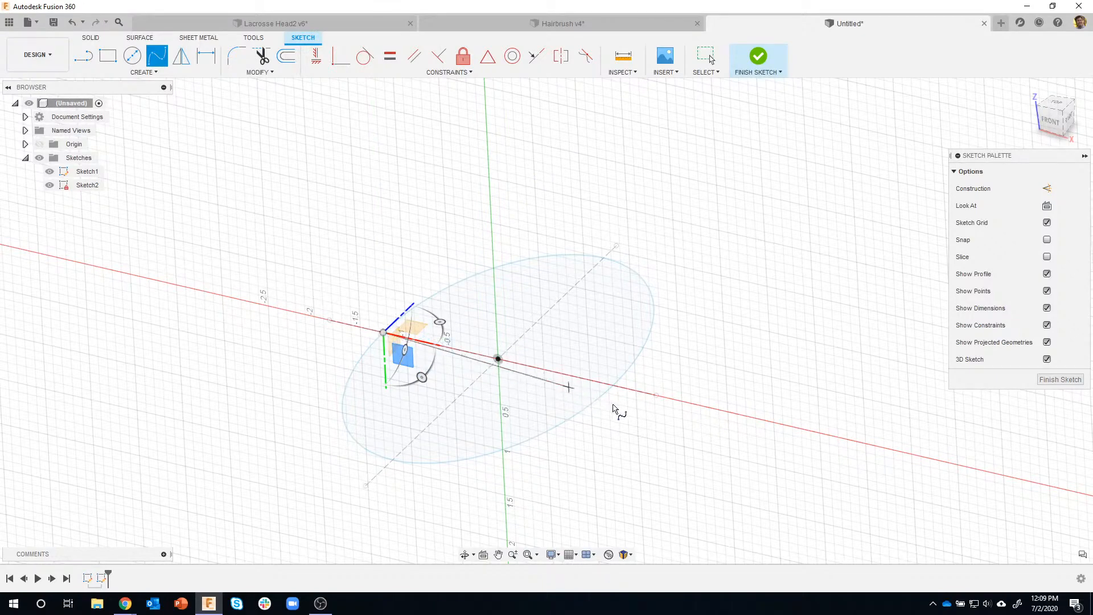
pyautogui.keyDown('shift'); pyautogui.moveTo(507, 327); pyautogui.dragTo(517, 322, button='middle'); pyautogui.keyUp('shift')
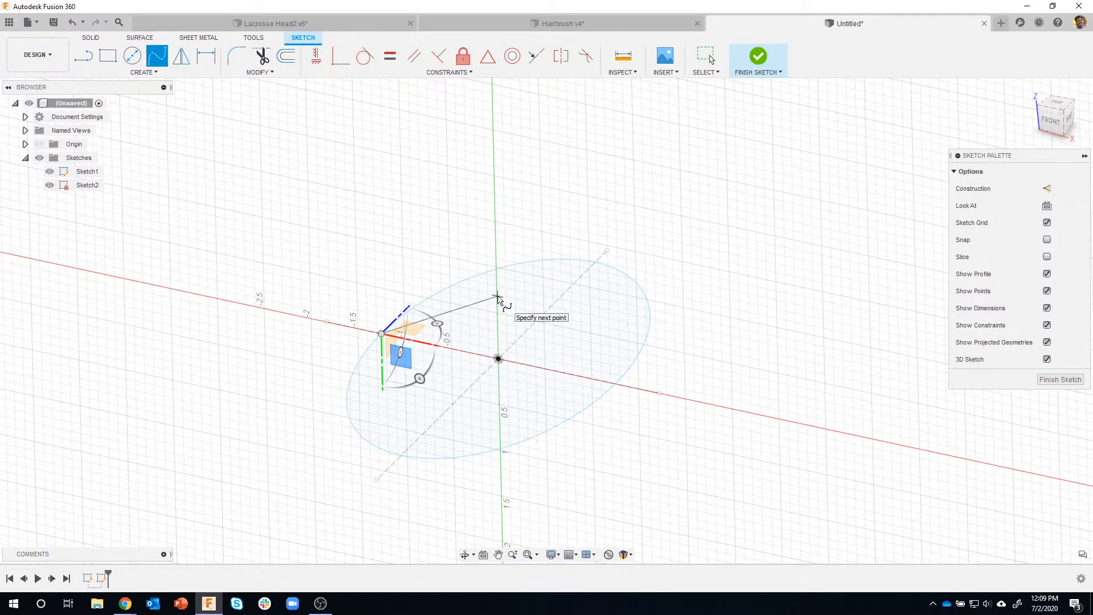
pyautogui.click(498, 359)
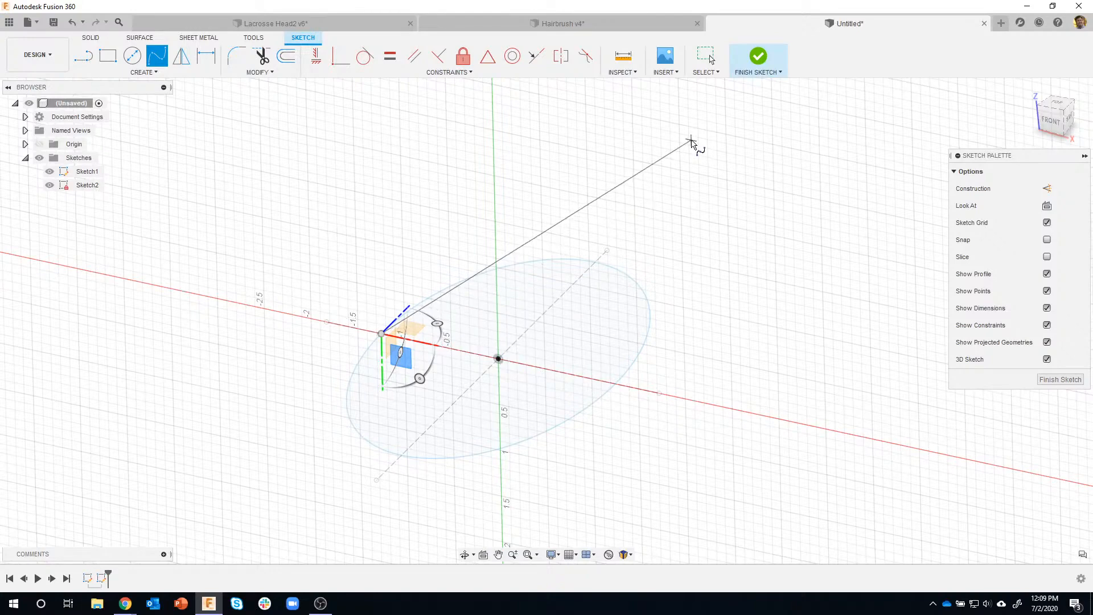
pyautogui.click(479, 297)
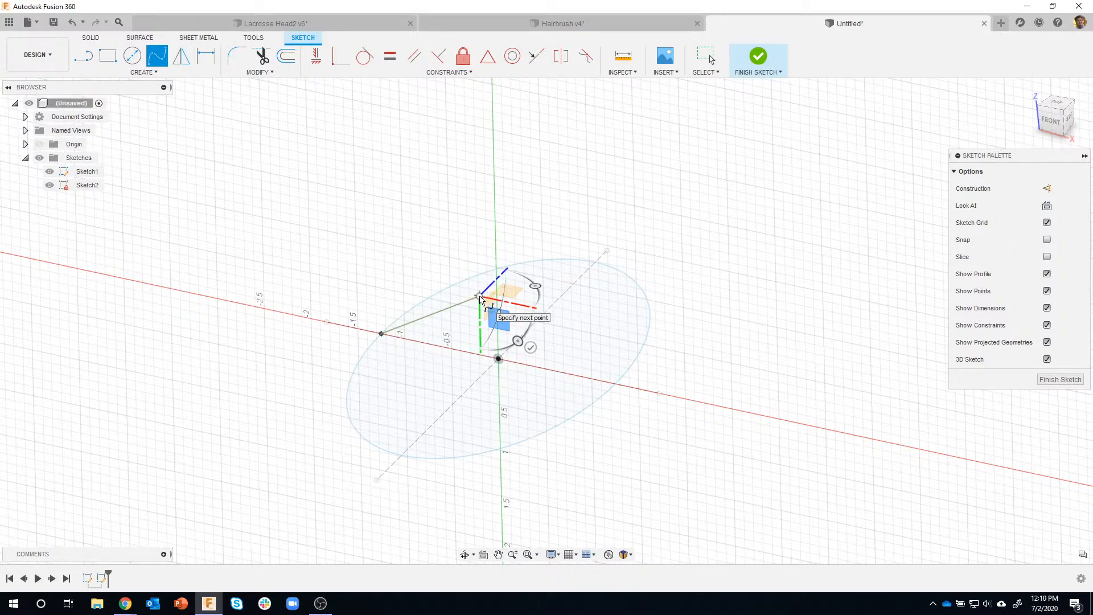
pyautogui.click(615, 384)
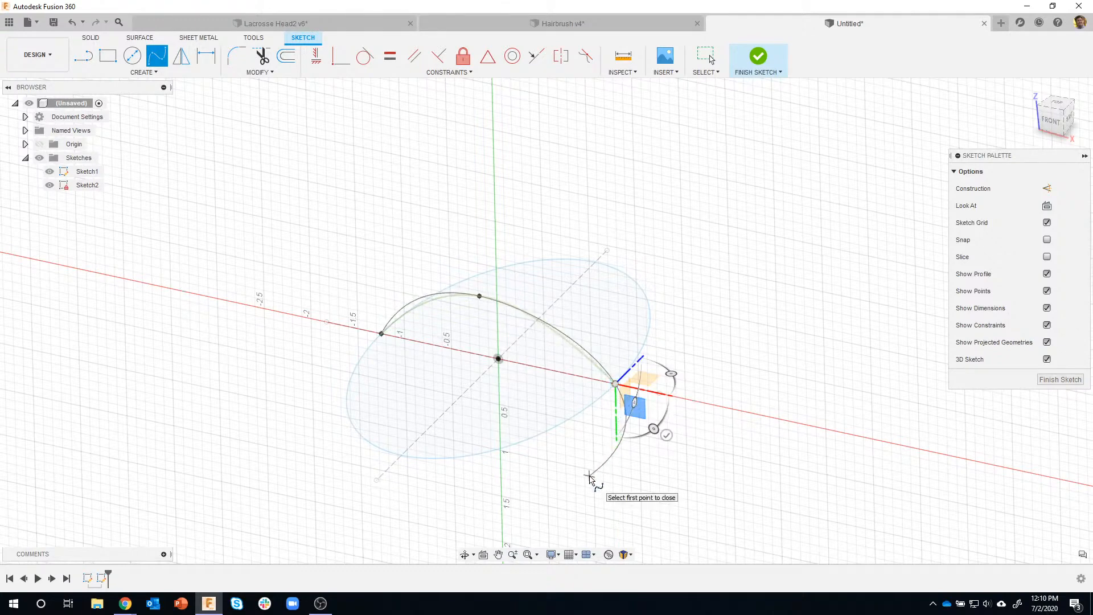
pyautogui.click(667, 436)
# Step: Draw a line from the spline's middle point to the ellipse's centre and constrain it vertical
pyautogui.keyDown('shift'); pyautogui.moveTo(744, 447); pyautogui.dragTo(754, 437, button='middle'); pyautogui.keyUp('shift')
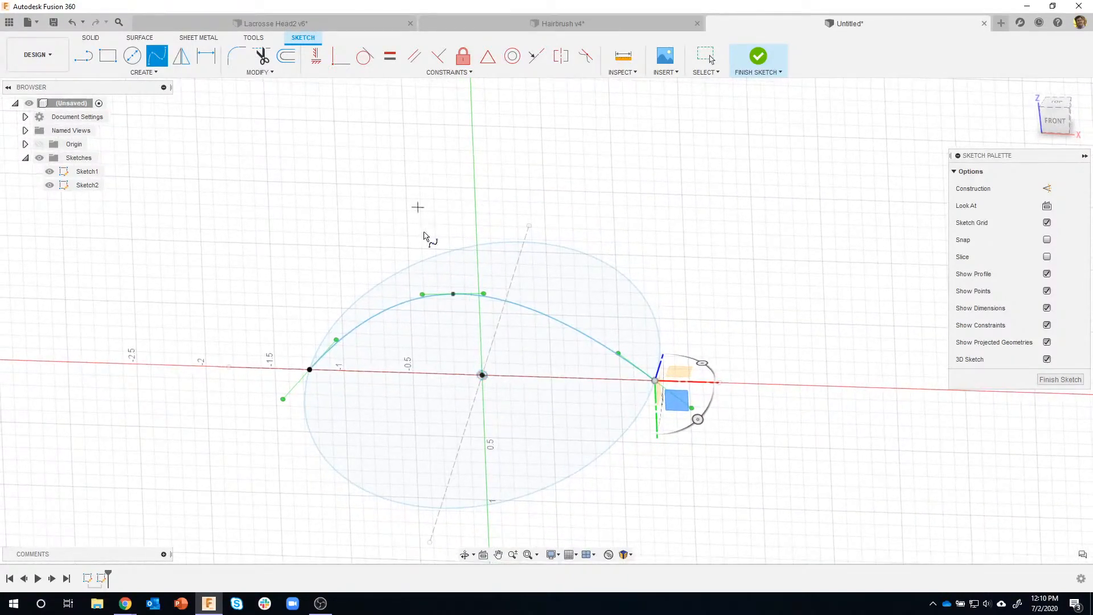
pyautogui.click(86, 58)
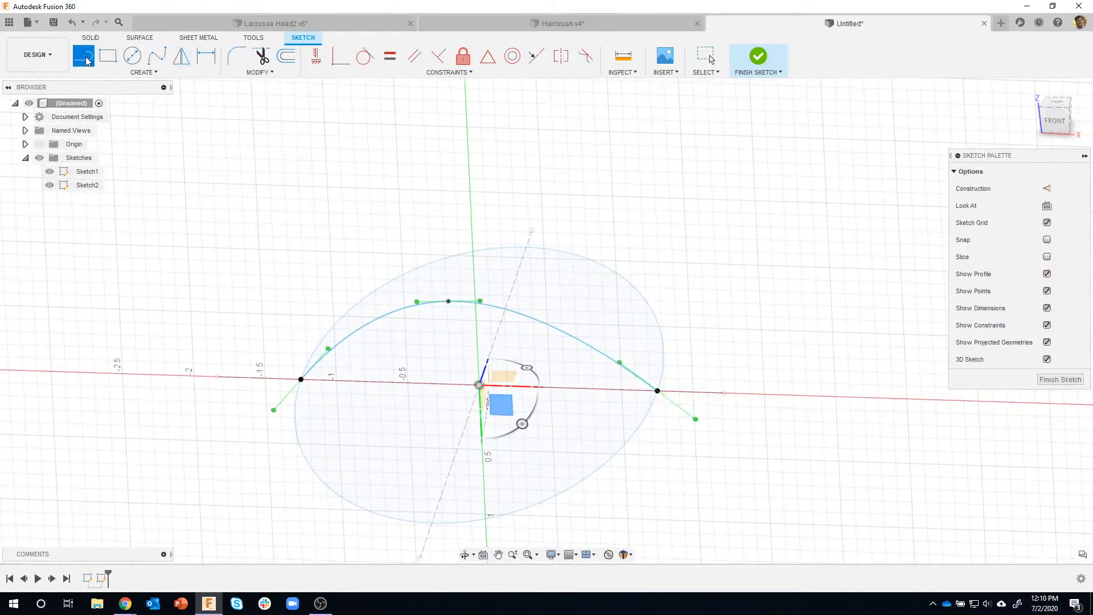
pyautogui.click(446, 302)
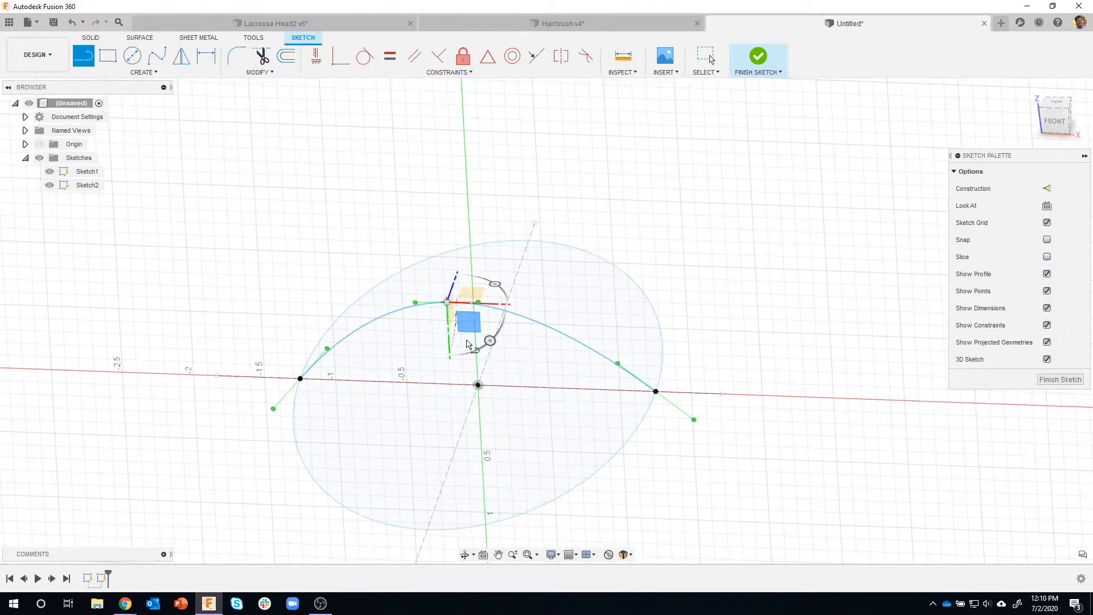
pyautogui.doubleClick(478, 385)
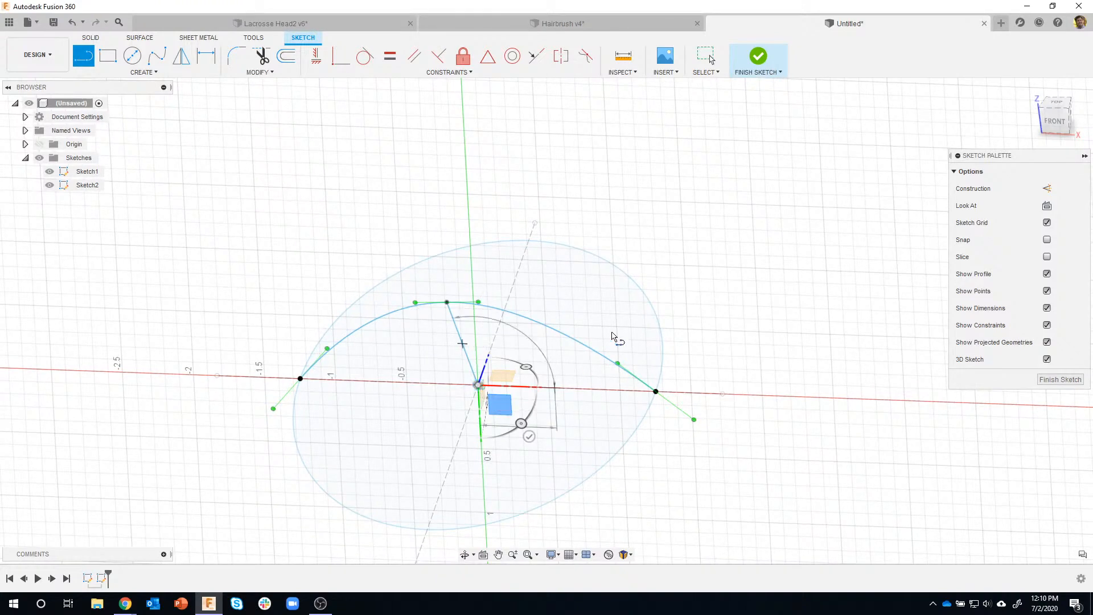
pyautogui.click(529, 435)
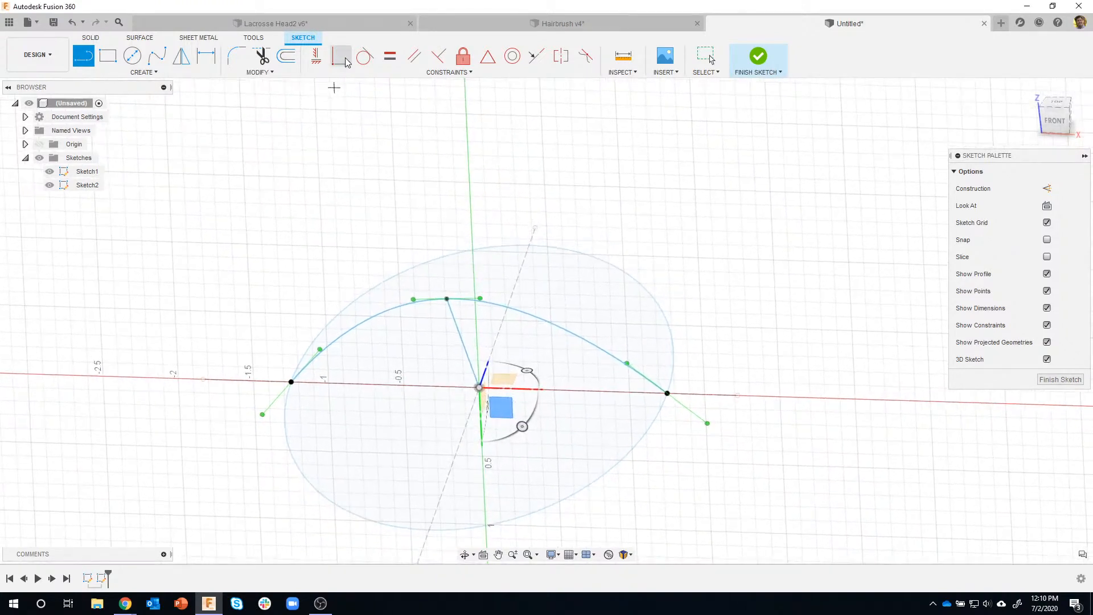
pyautogui.click(318, 57)
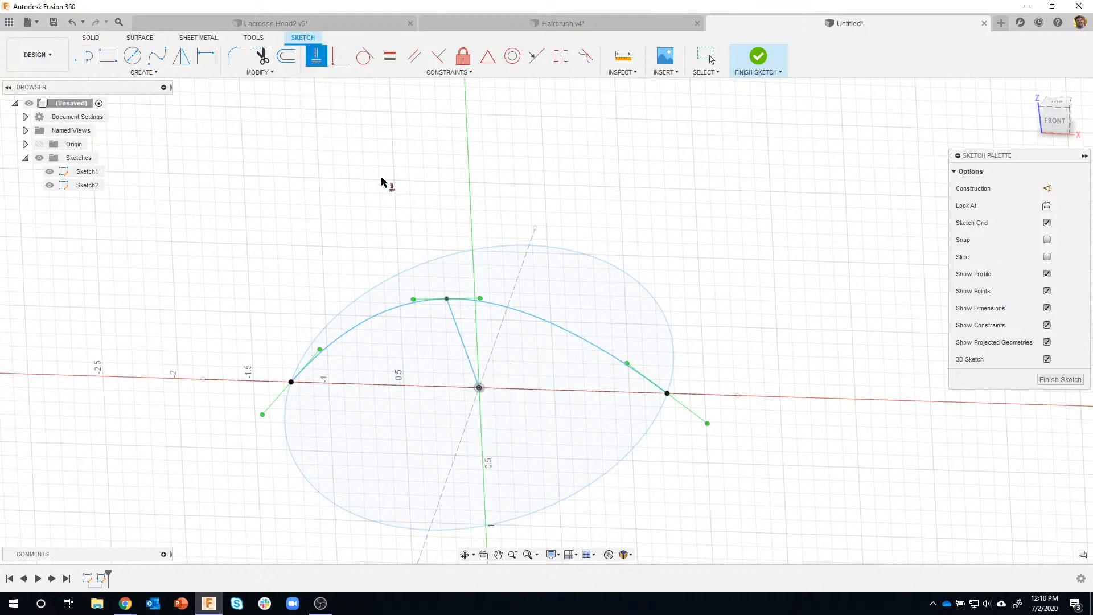
pyautogui.click(459, 330)
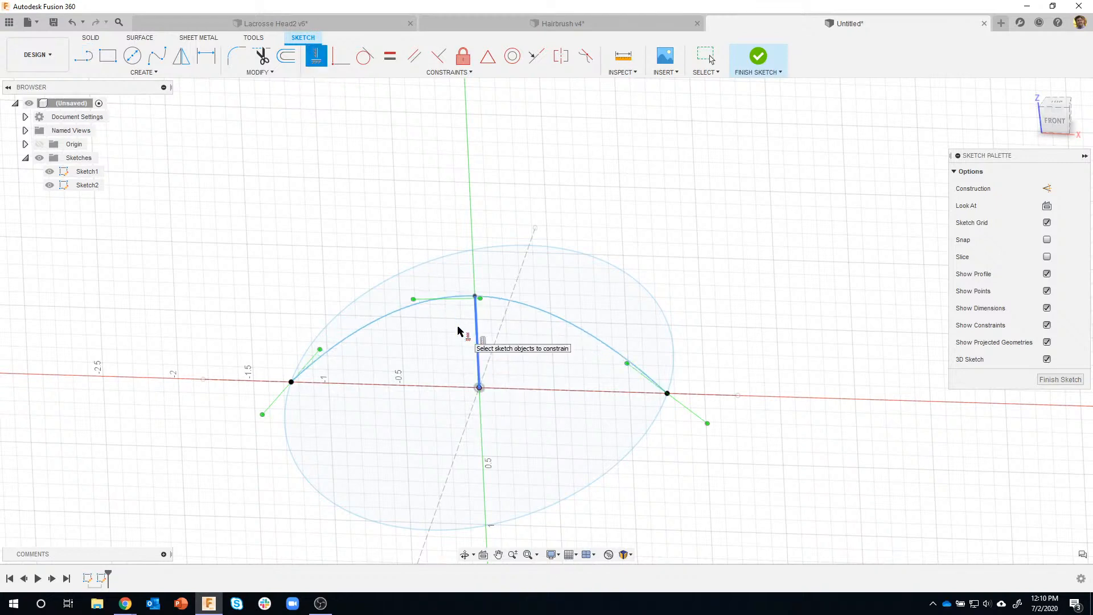
# Step: Dimension the vertical line under the spline's peak to 0.35 in
pyautogui.keyDown('shift'); pyautogui.moveTo(640, 324); pyautogui.dragTo(666, 334, button='middle'); pyautogui.keyUp('shift')
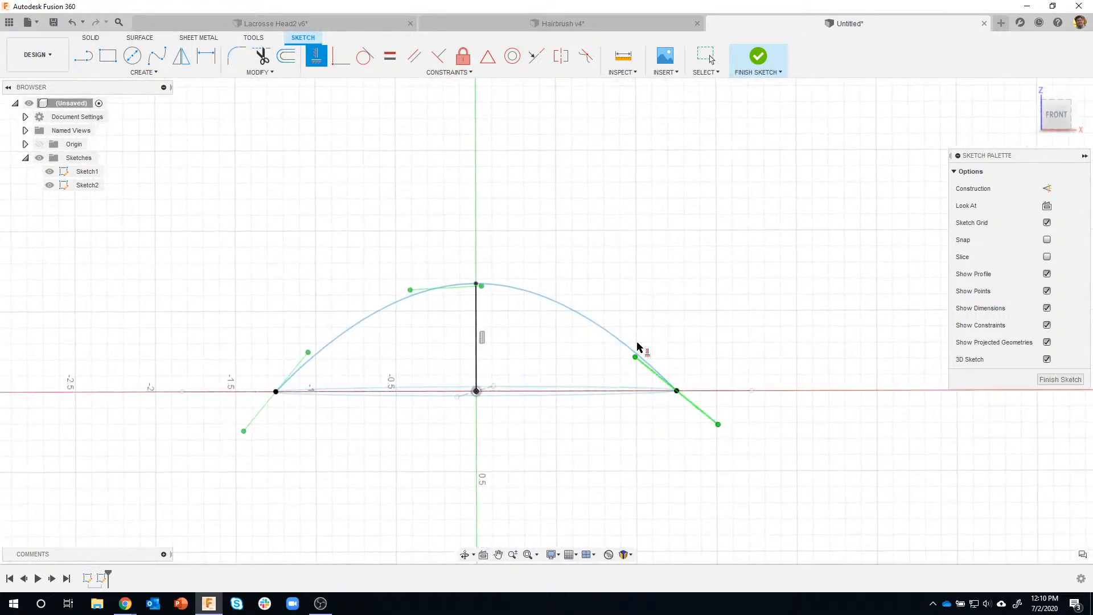
pyautogui.click(205, 55)
pyautogui.click(480, 329)
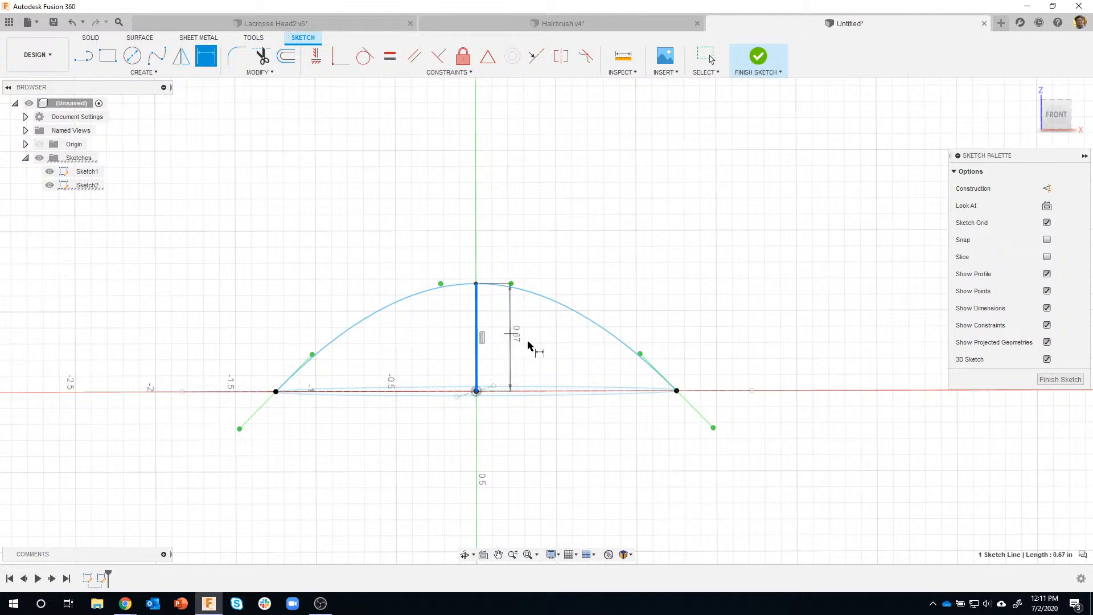
pyautogui.click(541, 345)
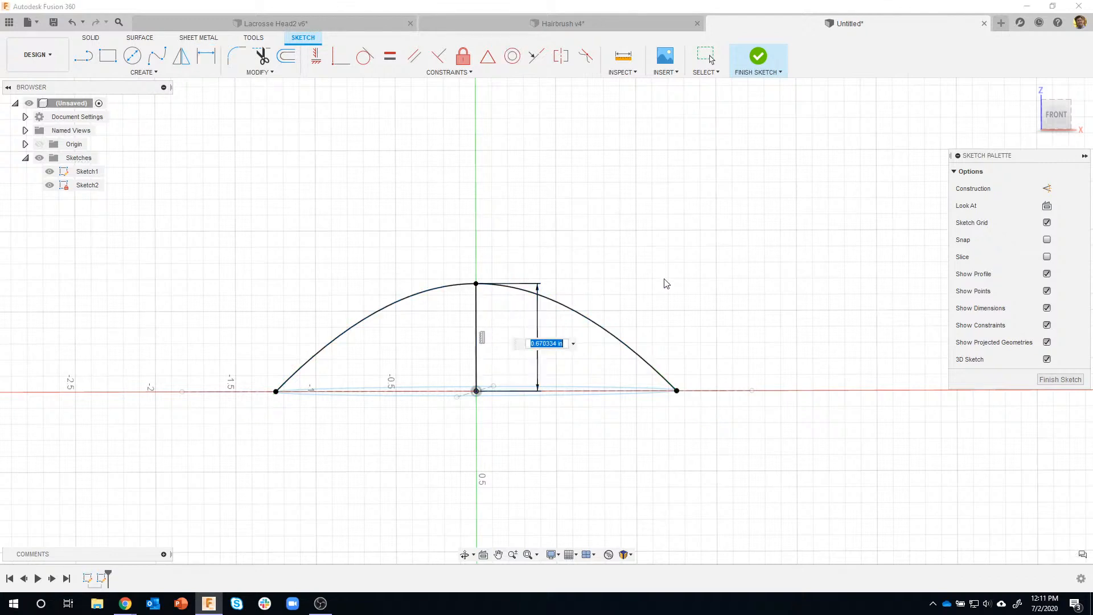
pyautogui.write('35')
pyautogui.press('Return')
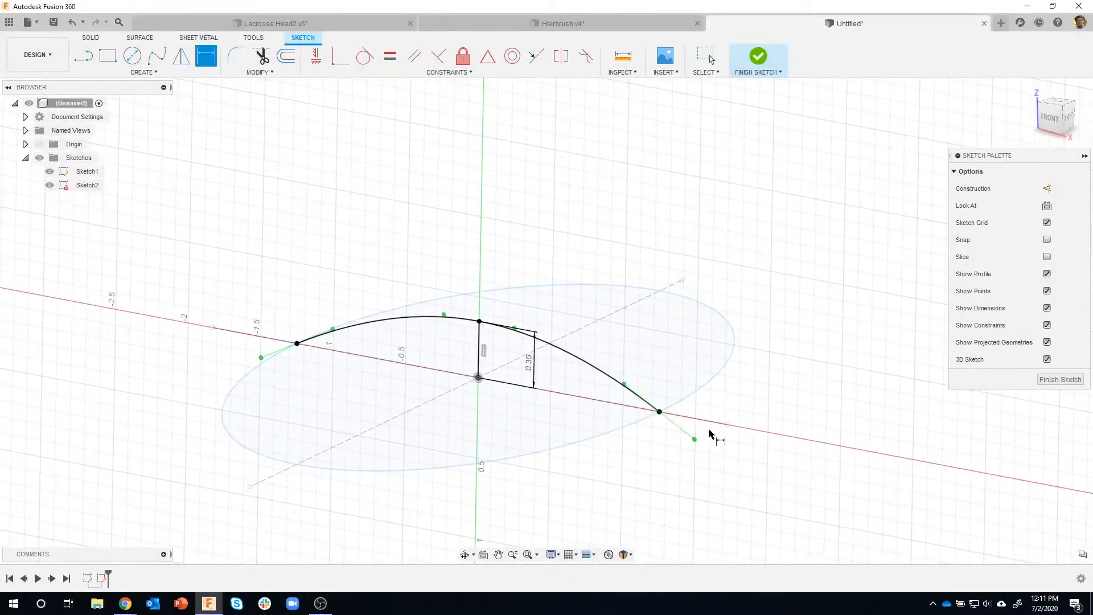
pyautogui.press('Escape')
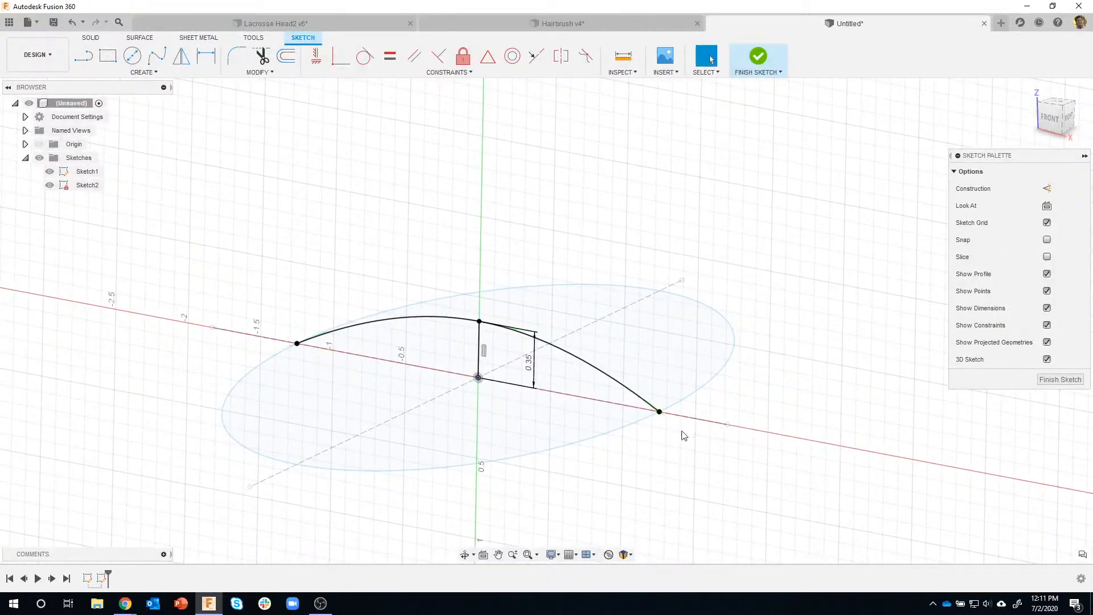
# Step: Try making the spline's right end steeper by adjusting its tangent handle, and check the handle's angle to the horizontal axis
pyautogui.click(647, 402)
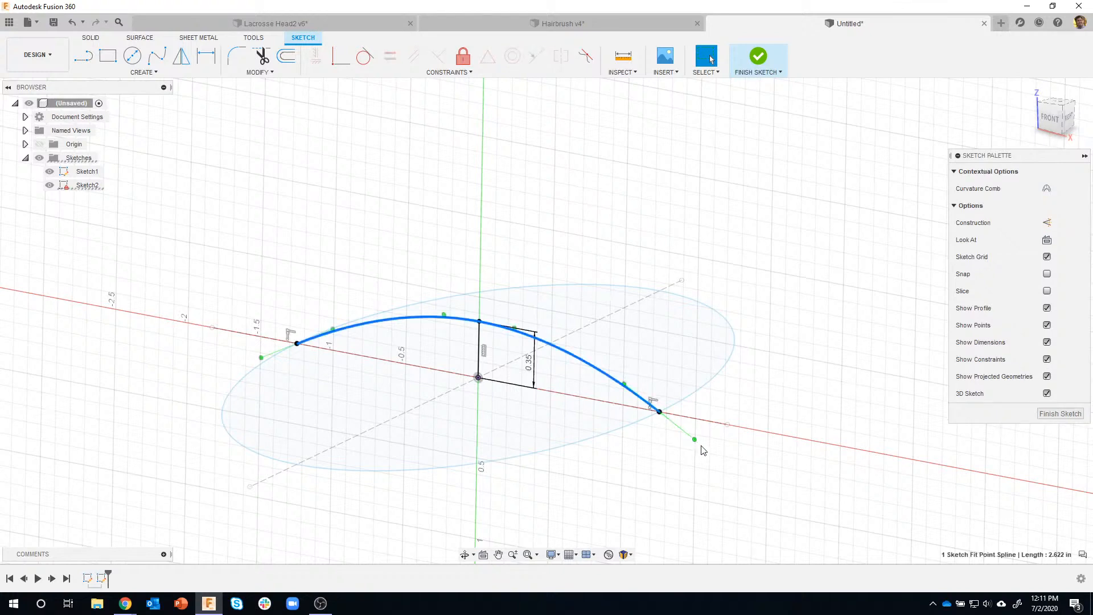
pyautogui.moveTo(695, 442); pyautogui.dragTo(669, 437)
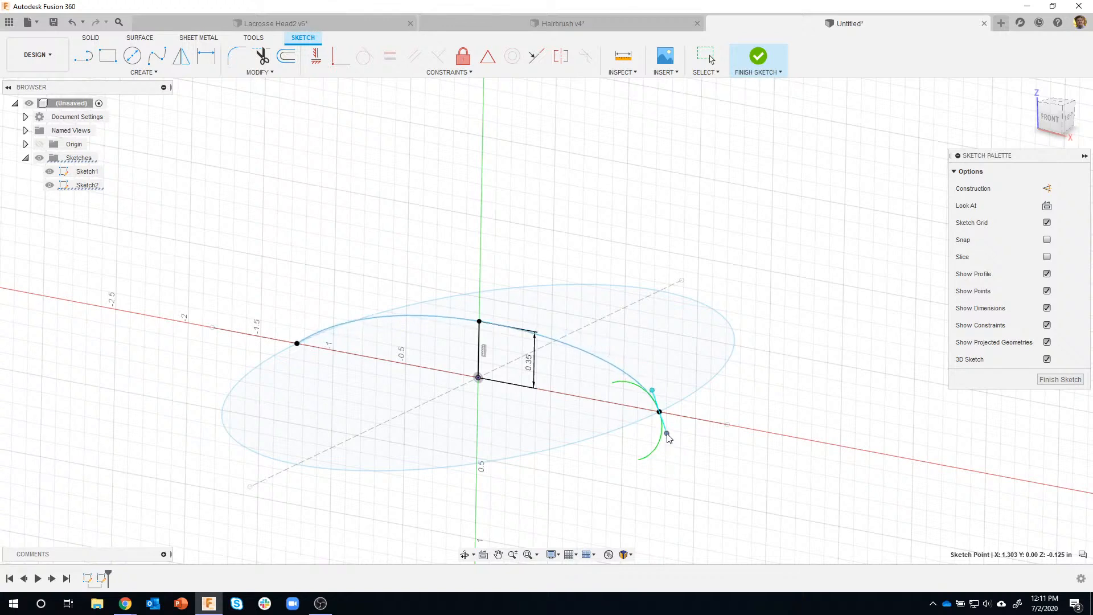
pyautogui.keyDown('shift'); pyautogui.moveTo(582, 372); pyautogui.dragTo(402, 336, button='middle'); pyautogui.keyUp('shift')
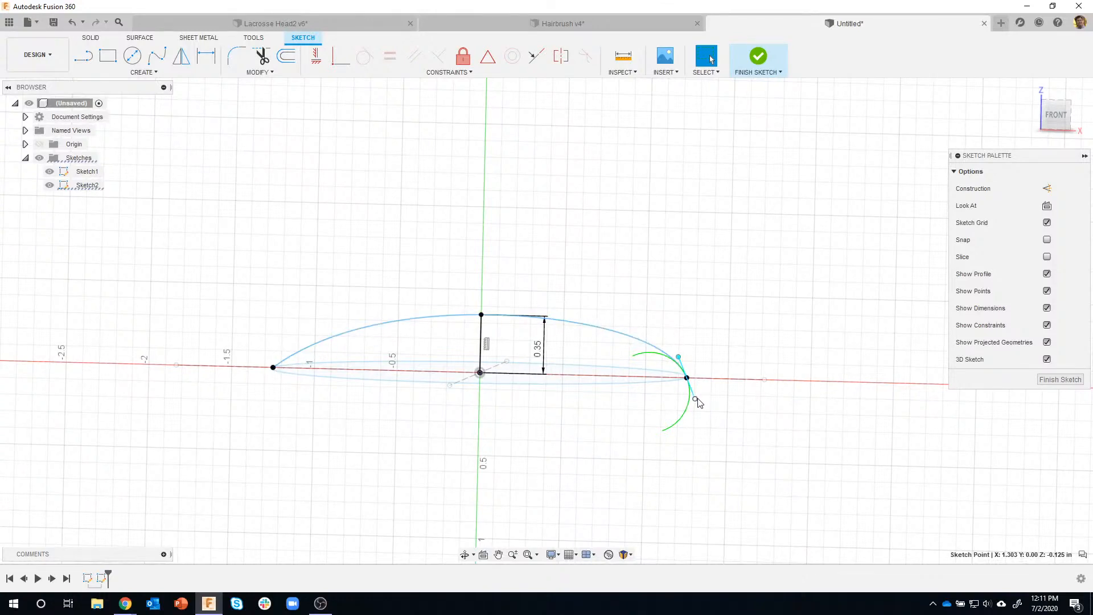
pyautogui.moveTo(696, 400); pyautogui.dragTo(700, 421)
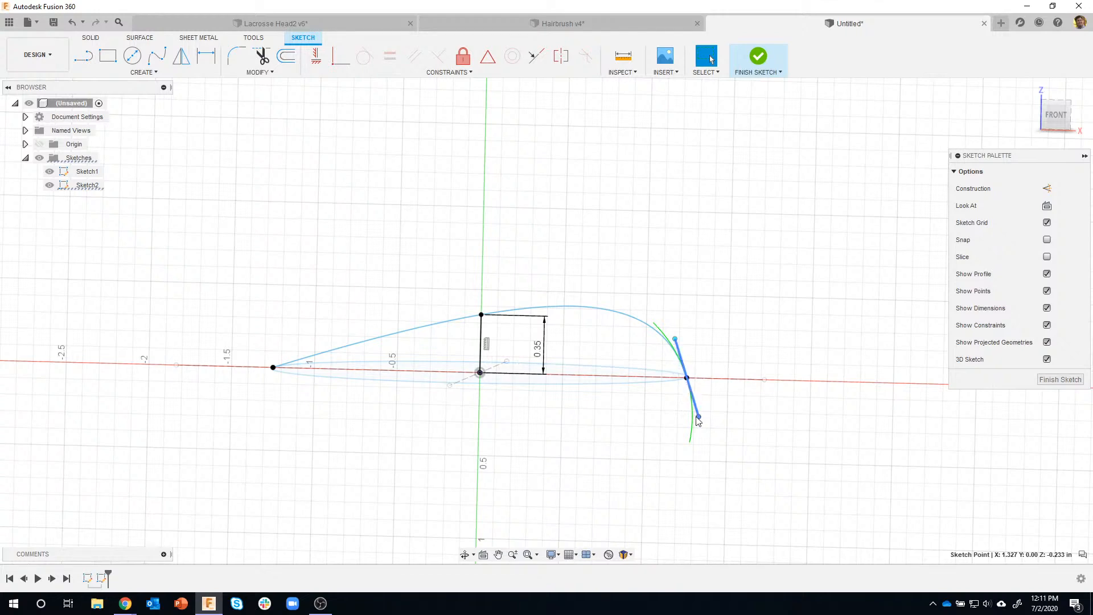
pyautogui.moveTo(700, 409)
pyautogui.mouseDown()
pyautogui.moveTo(706, 389)
pyautogui.moveTo(692, 383)
pyautogui.moveTo(699, 403)
pyautogui.mouseUp()
pyautogui.scroll(3, 695, 320)
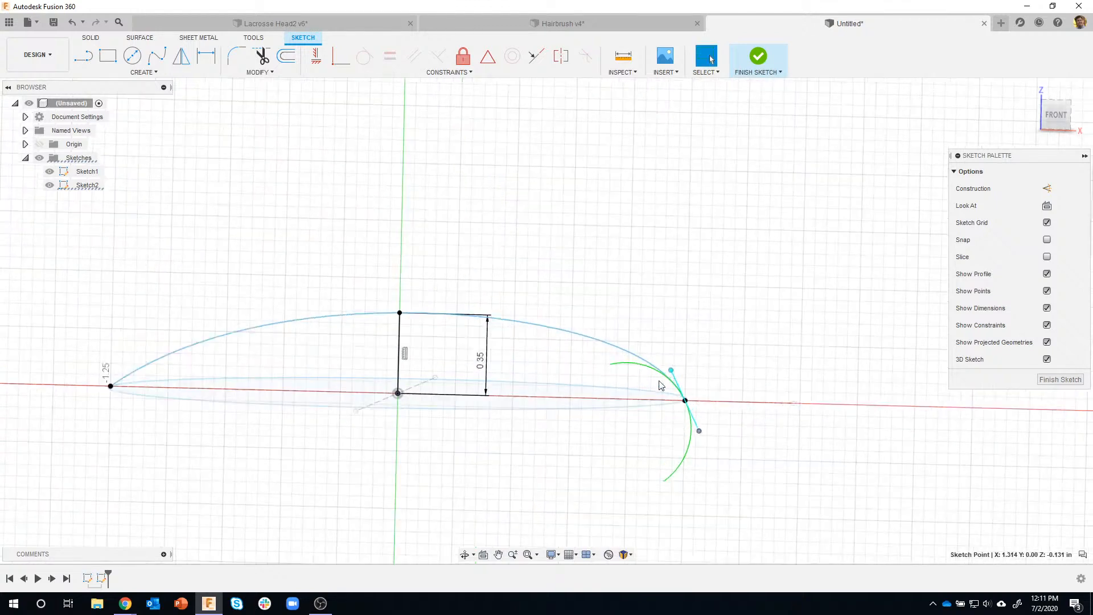
pyautogui.click(675, 378)
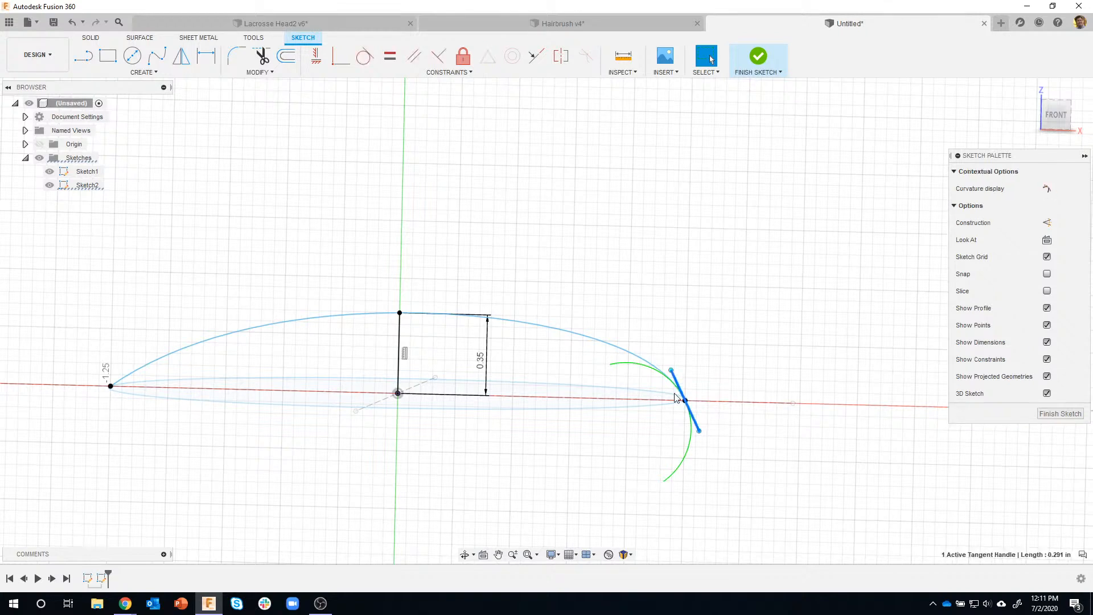
pyautogui.keyDown('shift'); pyautogui.click(628, 399); pyautogui.keyUp('shift')
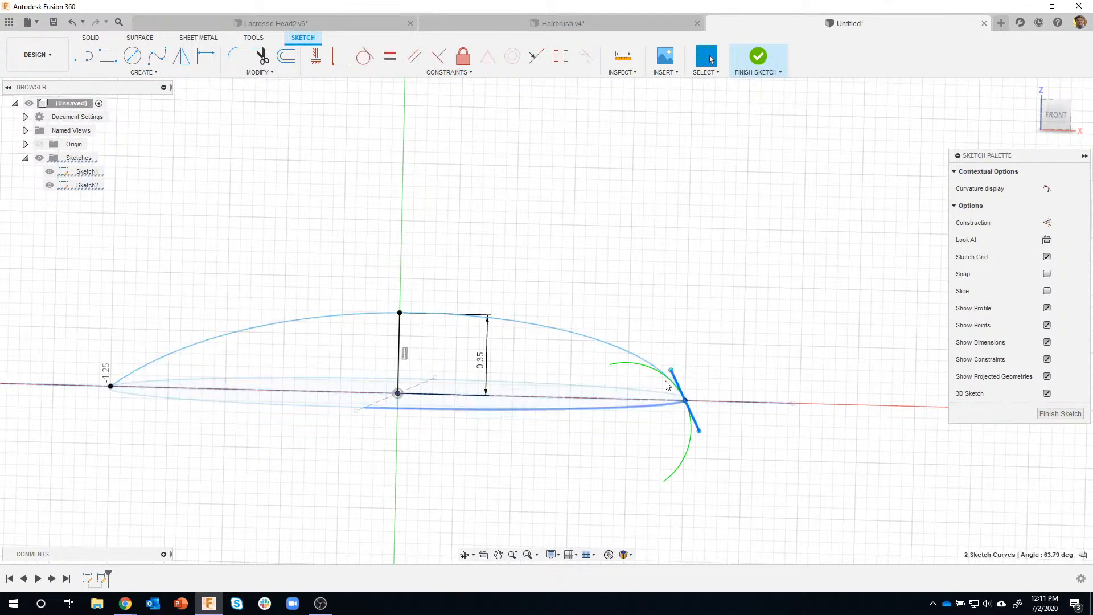
pyautogui.click(681, 323)
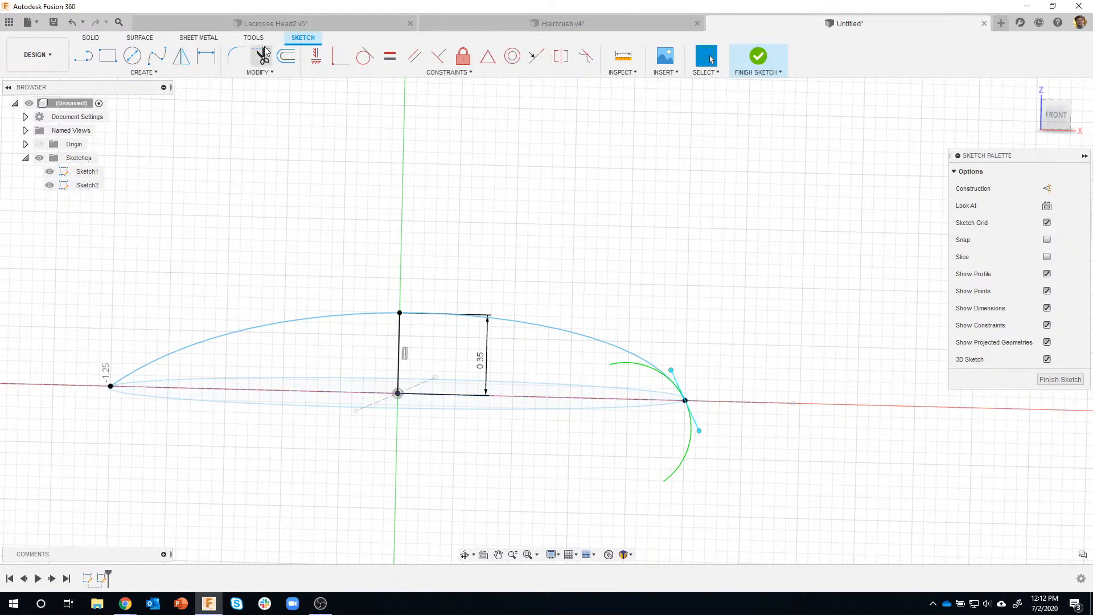
# Step: Undo the tangent handle adjustments at the spline's right end
pyautogui.click(74, 26)
pyautogui.click(73, 25)
pyautogui.click(73, 25)
pyautogui.click(73, 25)
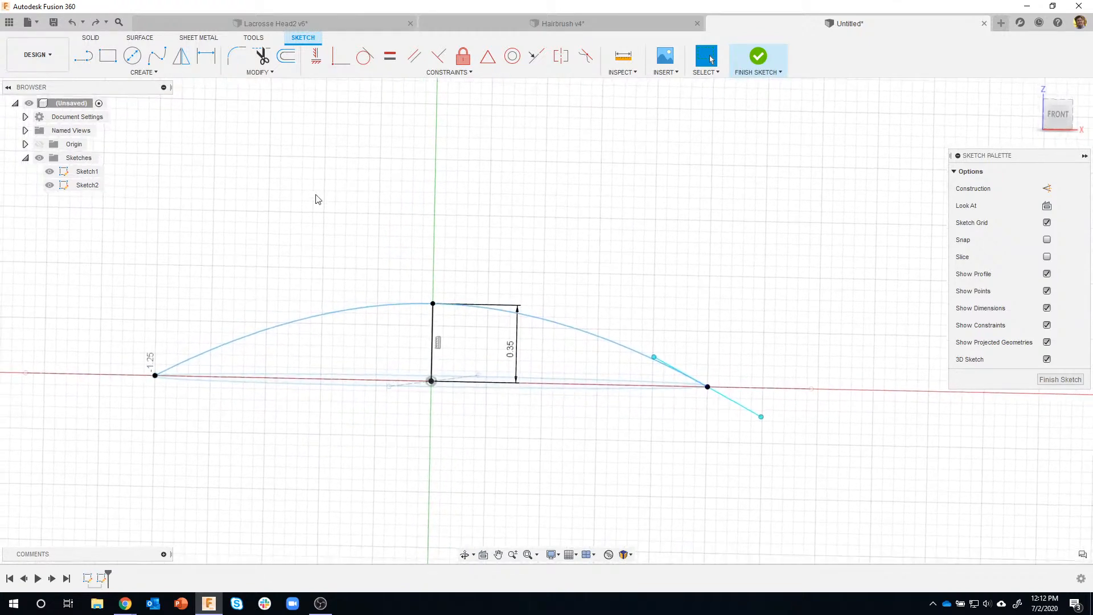
pyautogui.click(76, 26)
pyautogui.moveTo(411, 229)
pyautogui.keyDown('shift'); pyautogui.mouseDown(button='middle')
pyautogui.moveTo(634, 267)
pyautogui.moveTo(620, 265)
pyautogui.mouseUp(button='middle'); pyautogui.keyUp('shift')
pyautogui.click(621, 264)
pyautogui.click(781, 220)
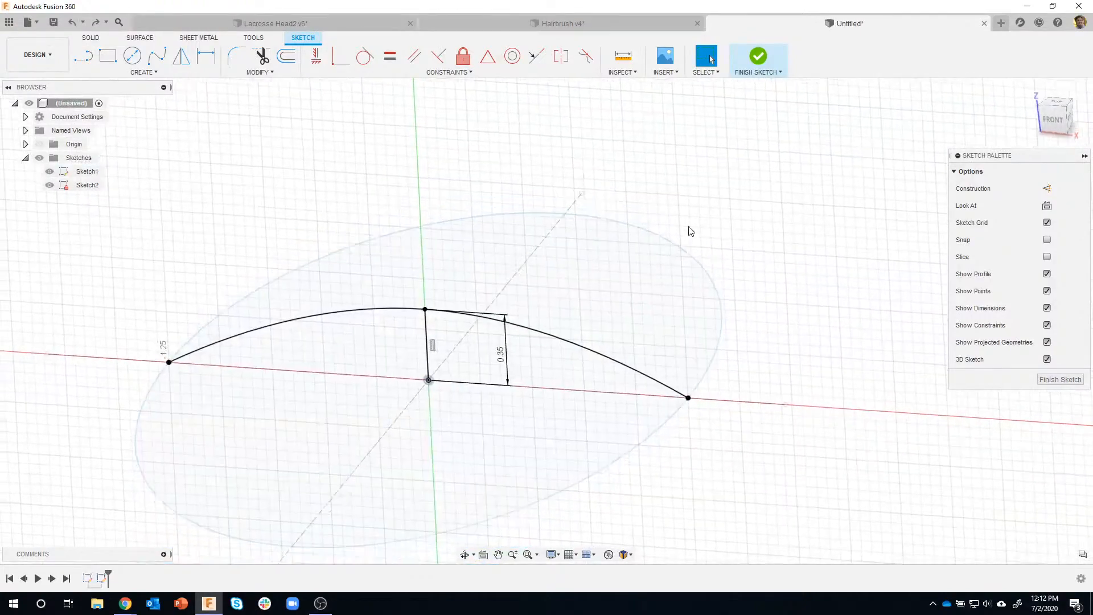
# Step: Break the arched spline in two at its middle point, where the vertical line meets it, and finish the sketch
pyautogui.click(537, 328)
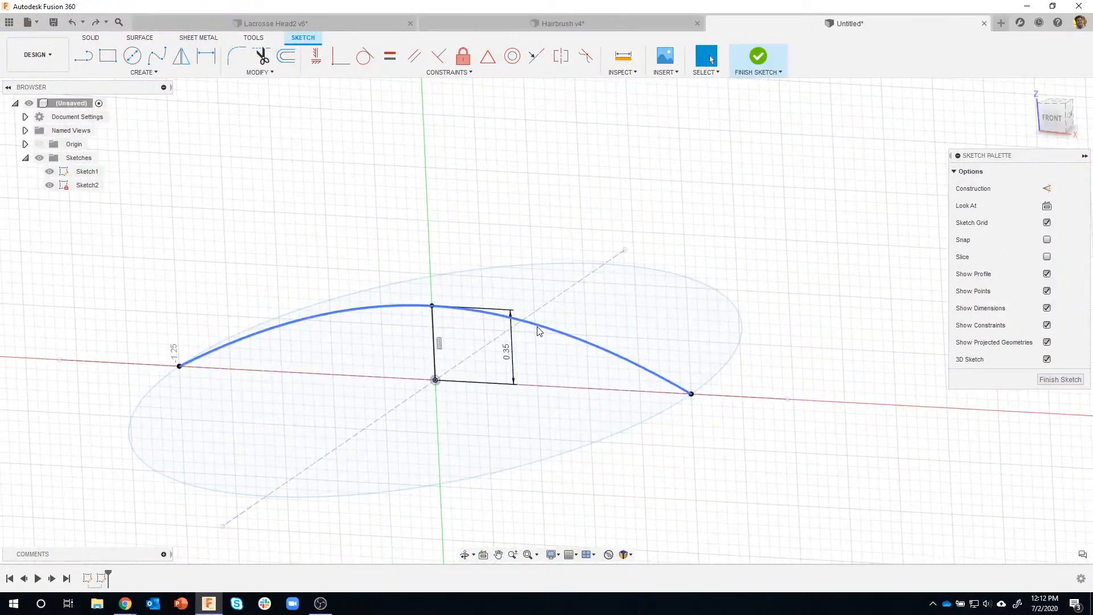
pyautogui.keyDown('shift'); pyautogui.moveTo(542, 332); pyautogui.dragTo(676, 452, button='middle'); pyautogui.keyUp('shift')
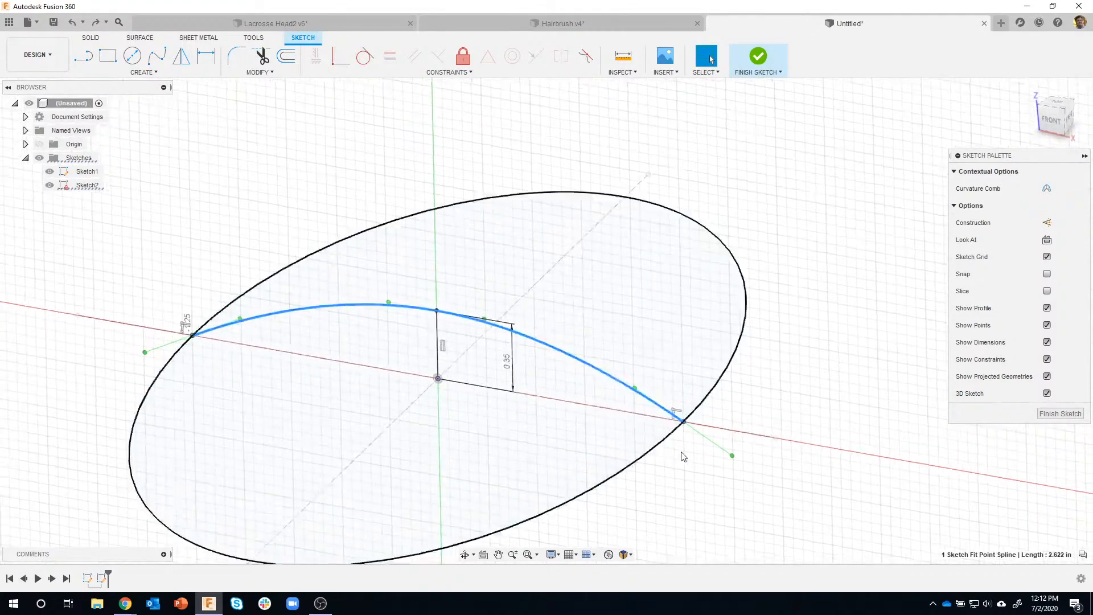
pyautogui.keyDown('shift'); pyautogui.moveTo(560, 345); pyautogui.dragTo(656, 421, button='middle'); pyautogui.keyUp('shift')
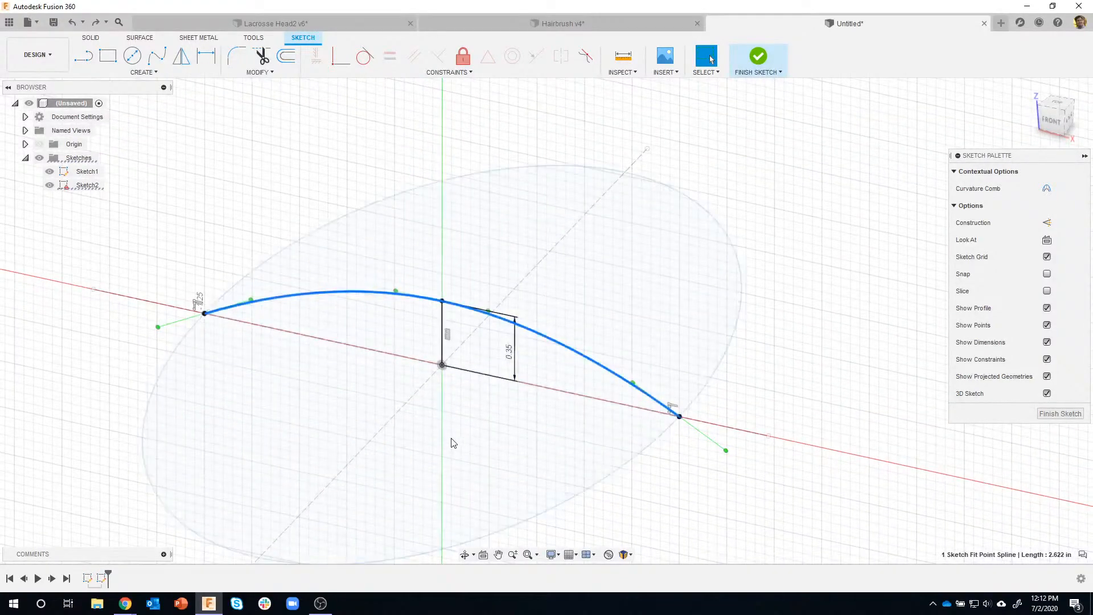
pyautogui.keyDown('shift'); pyautogui.moveTo(535, 368); pyautogui.dragTo(295, 80, button='middle'); pyautogui.keyUp('shift')
pyautogui.click(373, 177)
pyautogui.click(254, 73)
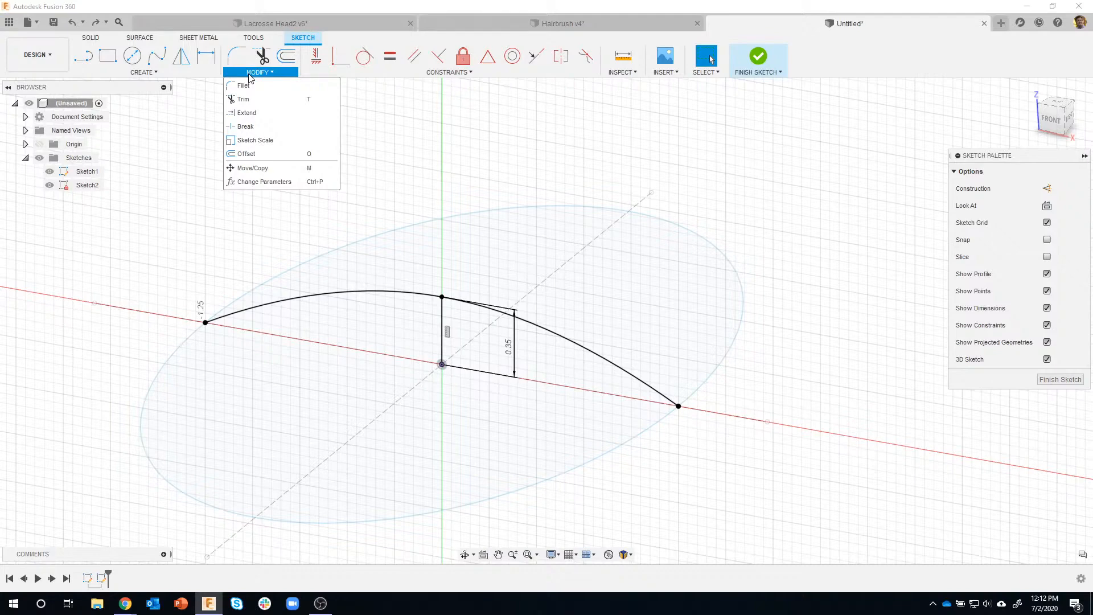
pyautogui.click(251, 126)
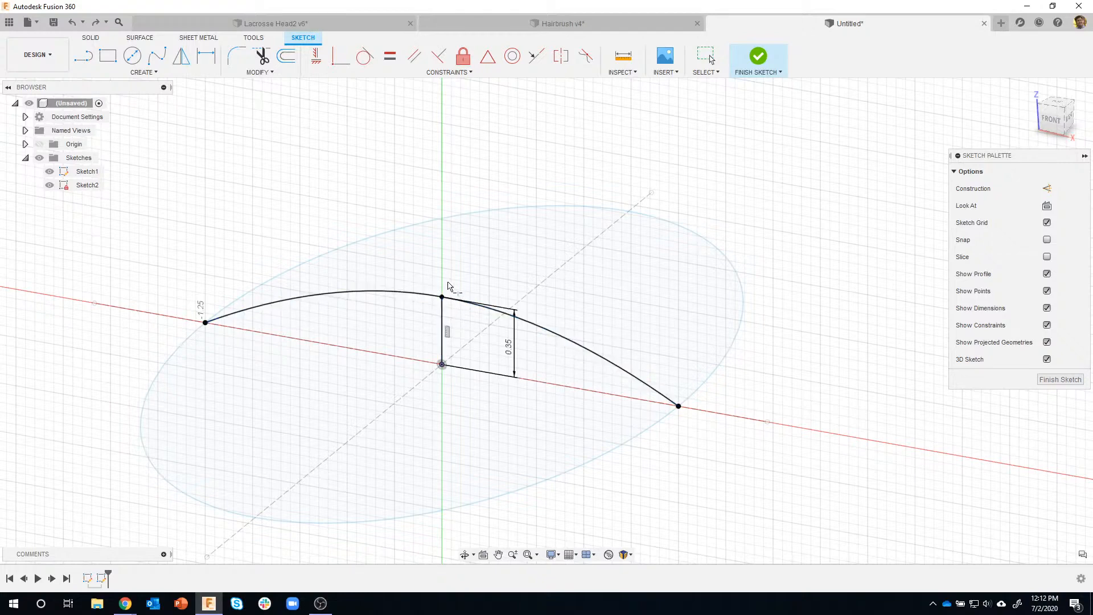
pyautogui.click(547, 336)
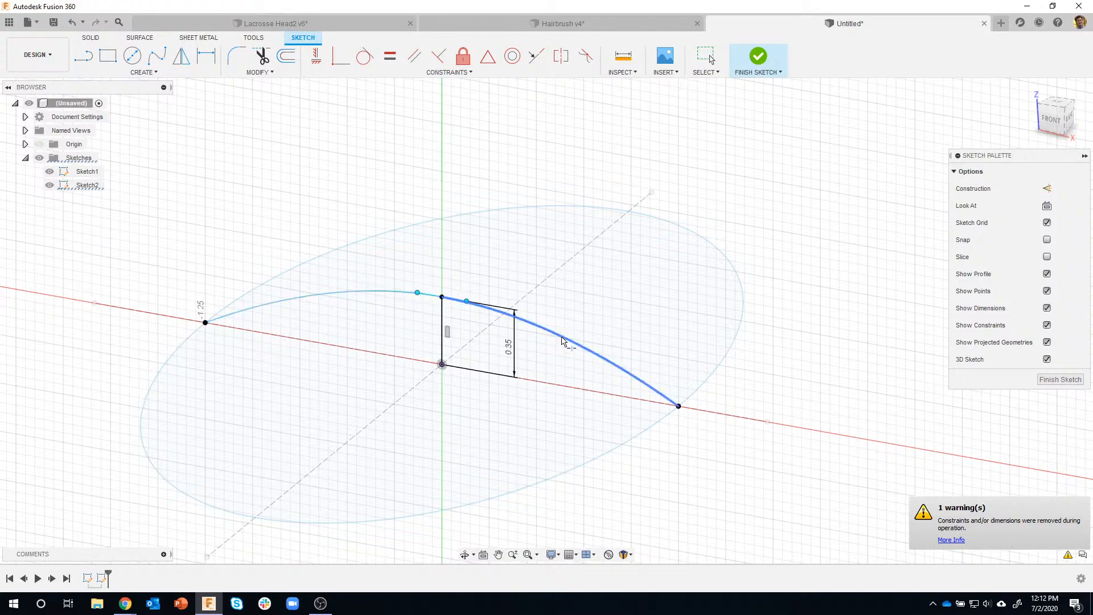
pyautogui.click(758, 56)
# Step: Start a new sketch on the vertical origin plane that runs along the ellipse's long axis
pyautogui.keyDown('shift'); pyautogui.moveTo(656, 333); pyautogui.dragTo(265, 337, button='middle'); pyautogui.keyUp('shift')
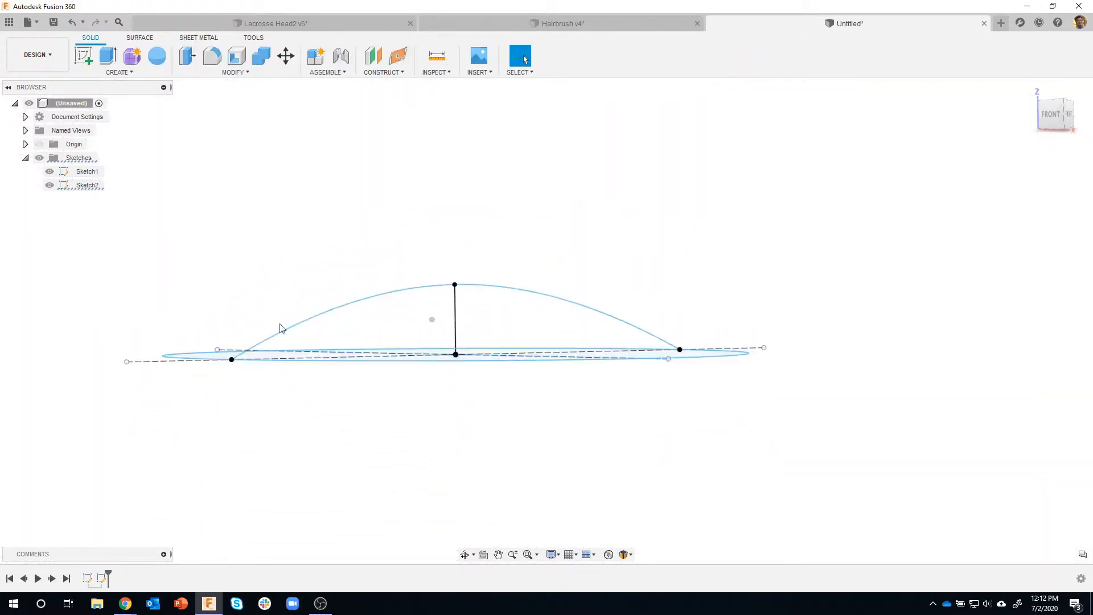
pyautogui.moveTo(727, 324)
pyautogui.keyDown('shift'); pyautogui.mouseDown(button='middle')
pyautogui.moveTo(603, 249)
pyautogui.moveTo(522, 244)
pyautogui.moveTo(193, 423)
pyautogui.moveTo(256, 422)
pyautogui.mouseUp(button='middle'); pyautogui.keyUp('shift')
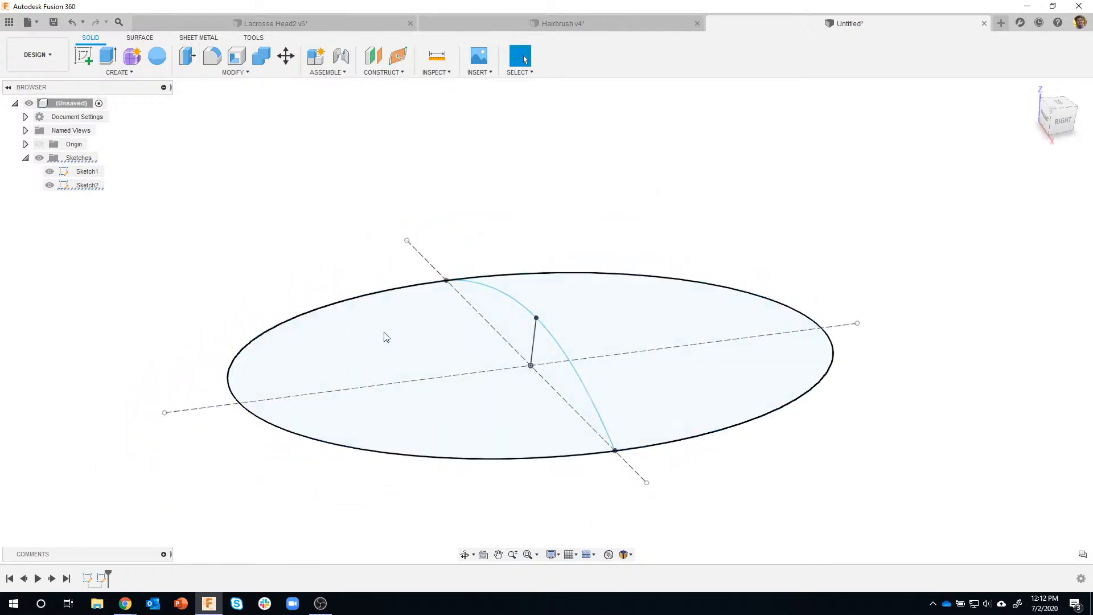
pyautogui.keyDown('shift'); pyautogui.moveTo(753, 177); pyautogui.dragTo(158, 88, button='middle'); pyautogui.keyUp('shift')
pyautogui.click(83, 55)
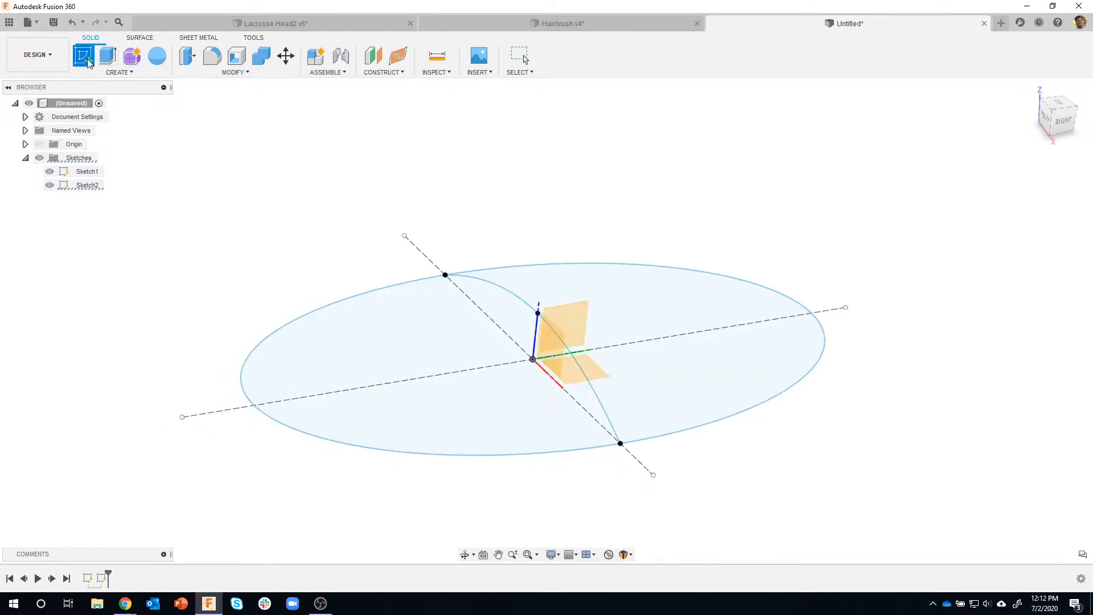
pyautogui.click(580, 307)
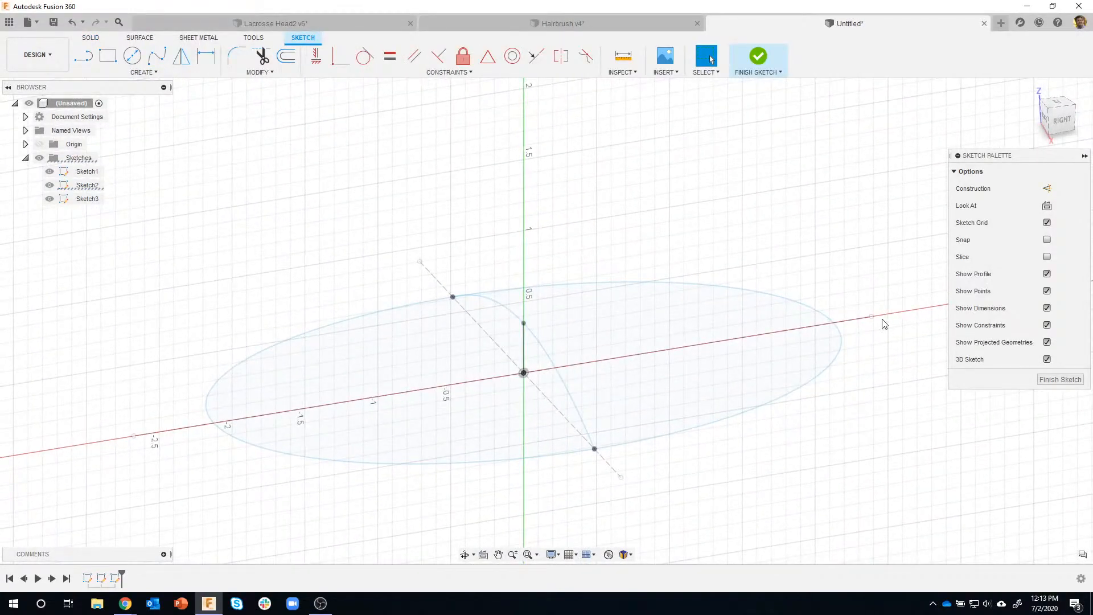
# Step: Draw a fit point spline from one long-axis end of the ellipse through the vertical line's upper endpoint to the opposite end
pyautogui.click(157, 56)
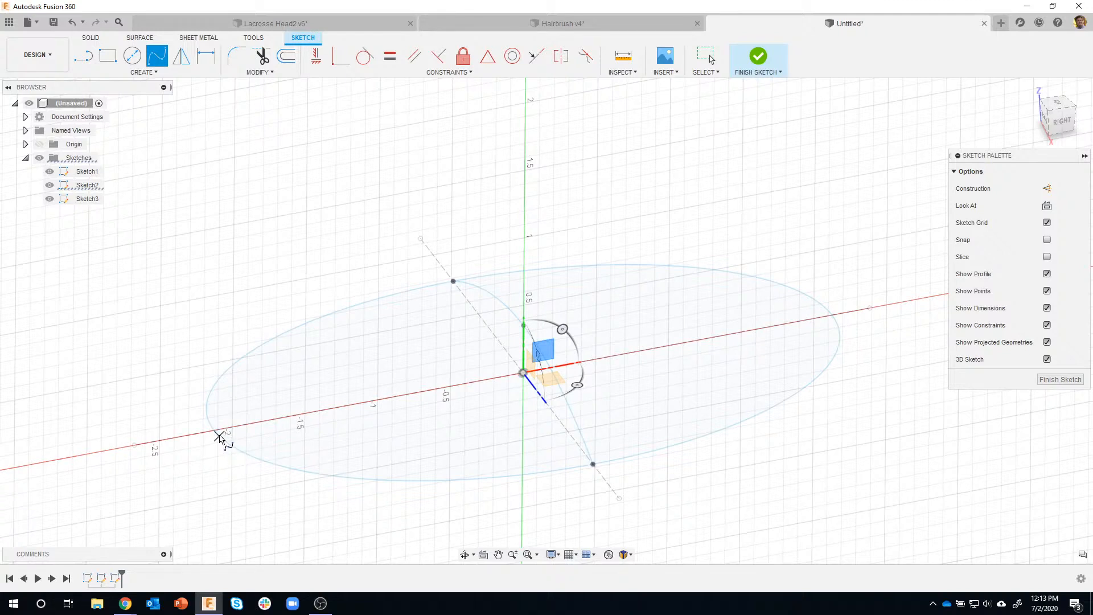
pyautogui.click(216, 434)
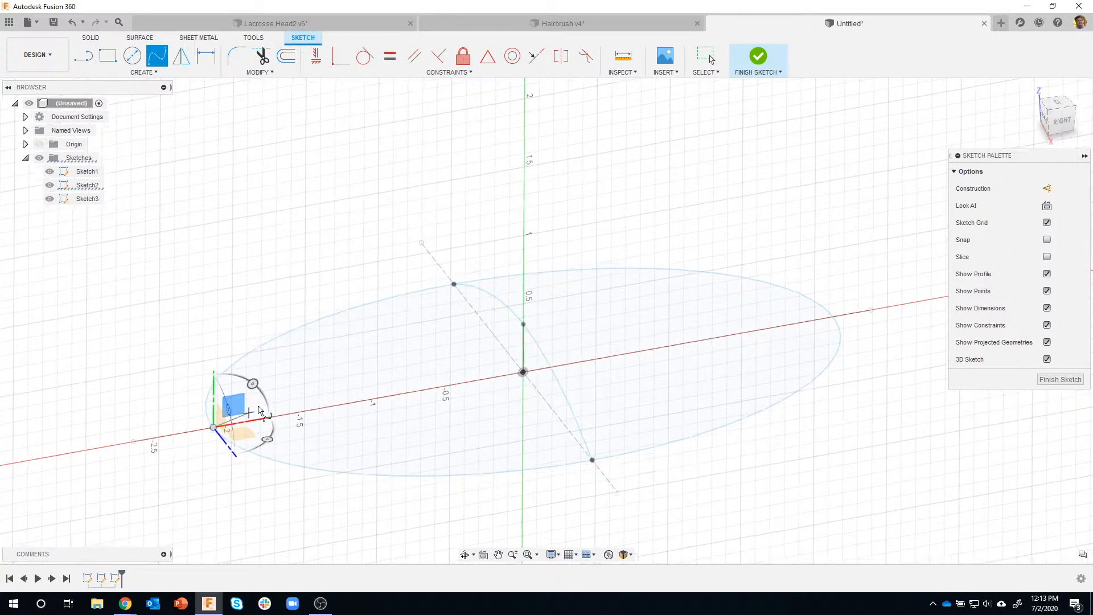
pyautogui.keyDown('shift'); pyautogui.moveTo(260, 404); pyautogui.dragTo(327, 390, button='middle'); pyautogui.keyUp('shift')
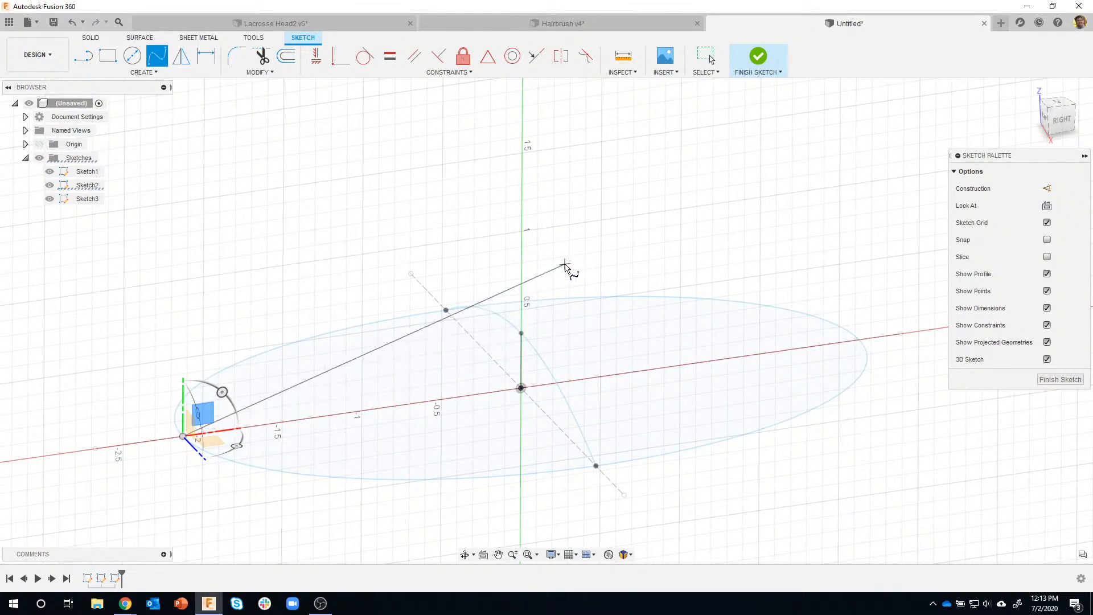
pyautogui.click(522, 334)
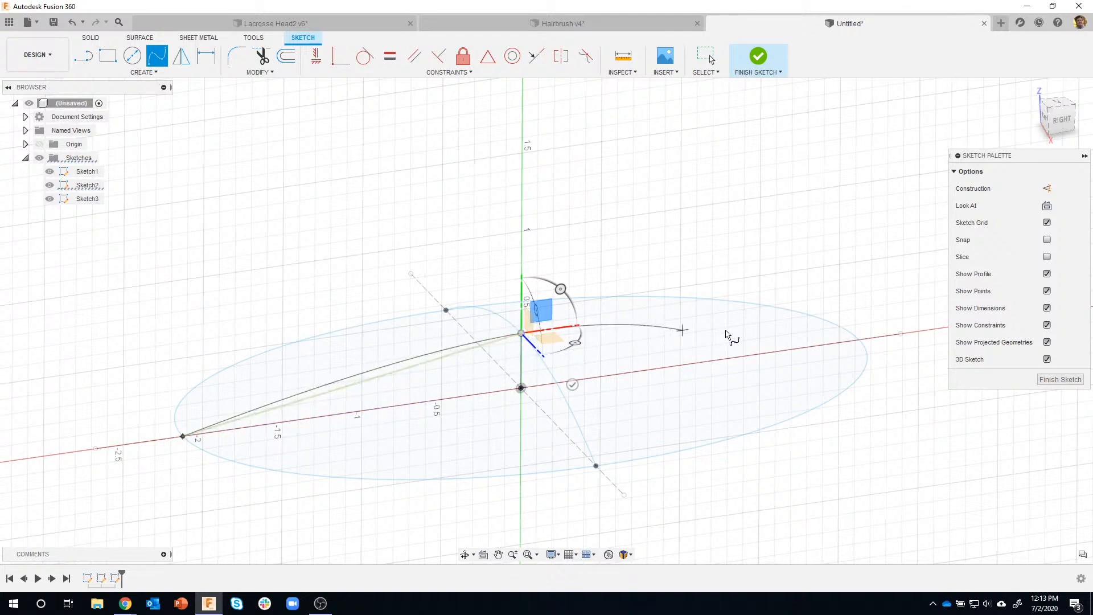
pyautogui.click(859, 340)
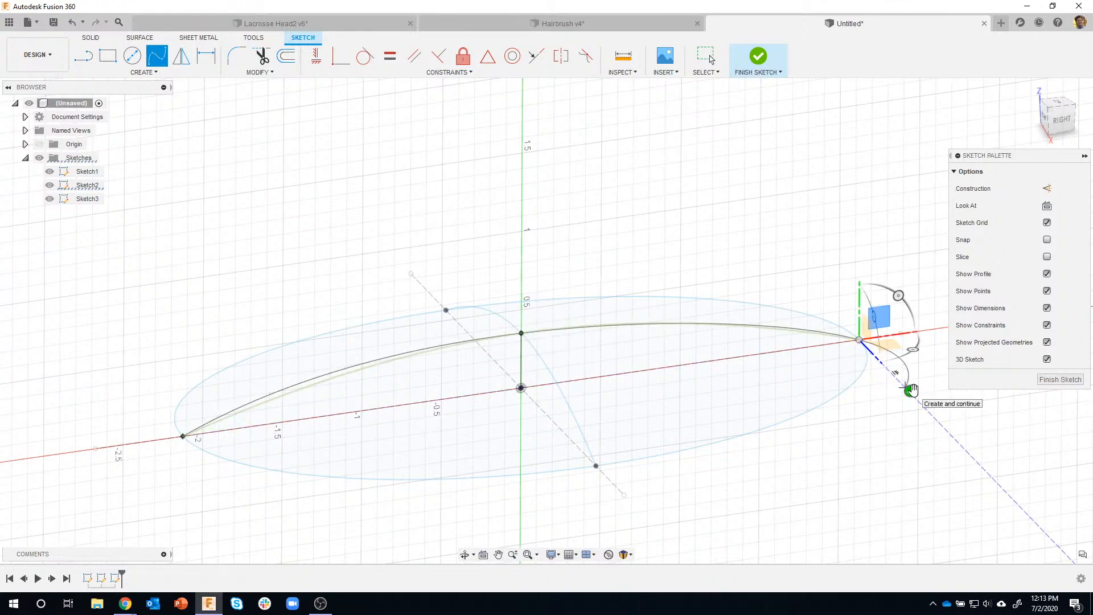
pyautogui.click(912, 390)
pyautogui.keyDown('shift'); pyautogui.moveTo(776, 200); pyautogui.dragTo(774, 218, button='middle'); pyautogui.keyUp('shift')
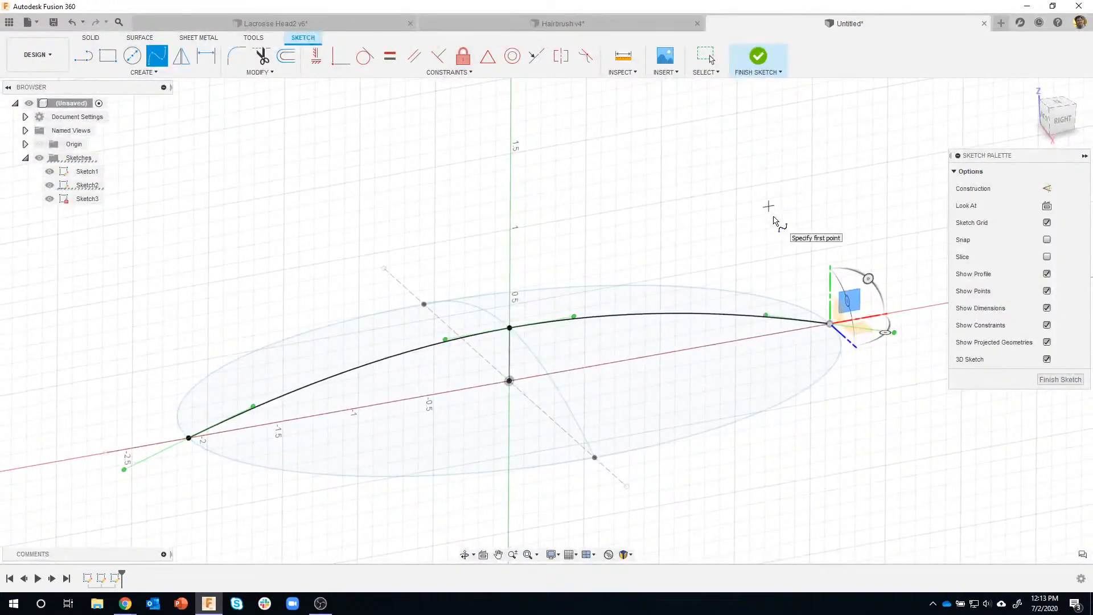
pyautogui.press('Escape')
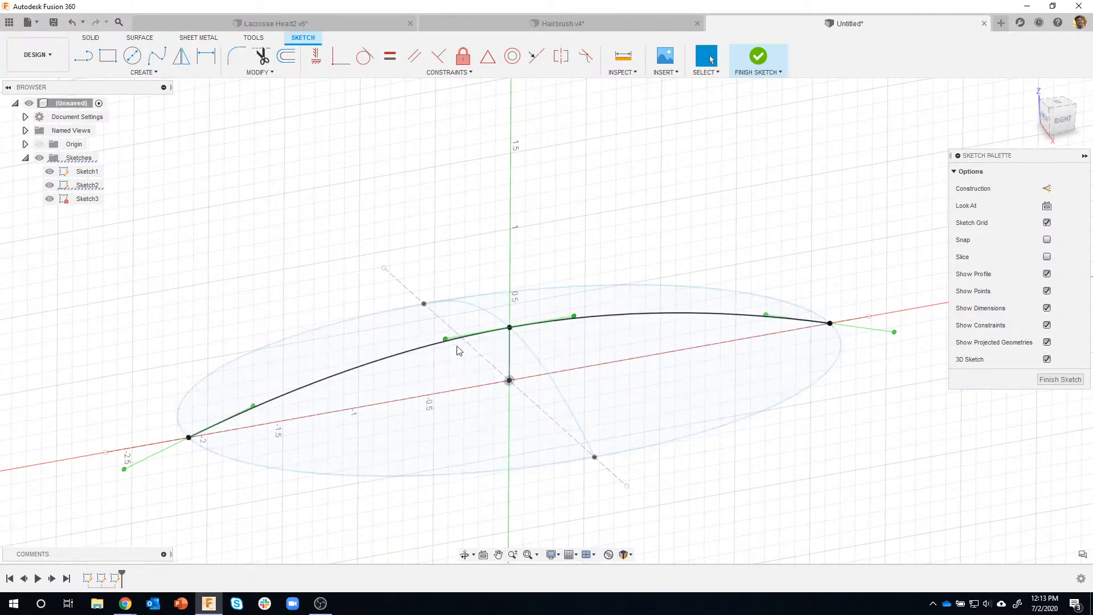
pyautogui.keyDown('shift'); pyautogui.moveTo(405, 352); pyautogui.dragTo(420, 355, button='middle'); pyautogui.keyUp('shift')
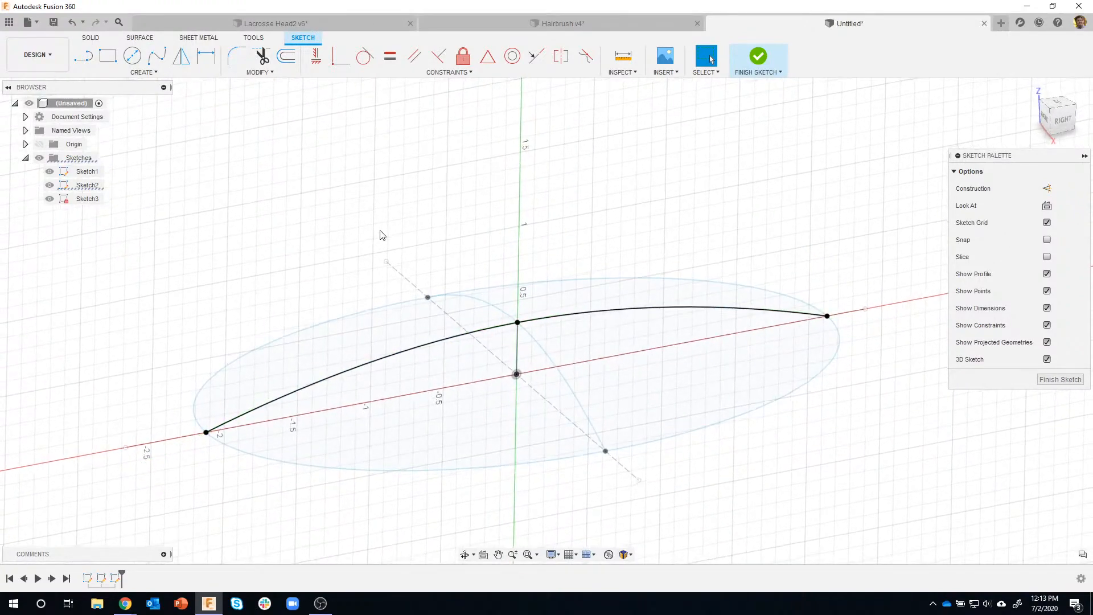
# Step: Hide Sketch1 and Sketch2 to check what geometry Sketch3 has at the spline's middle point, and show both sketches again
pyautogui.click(272, 73)
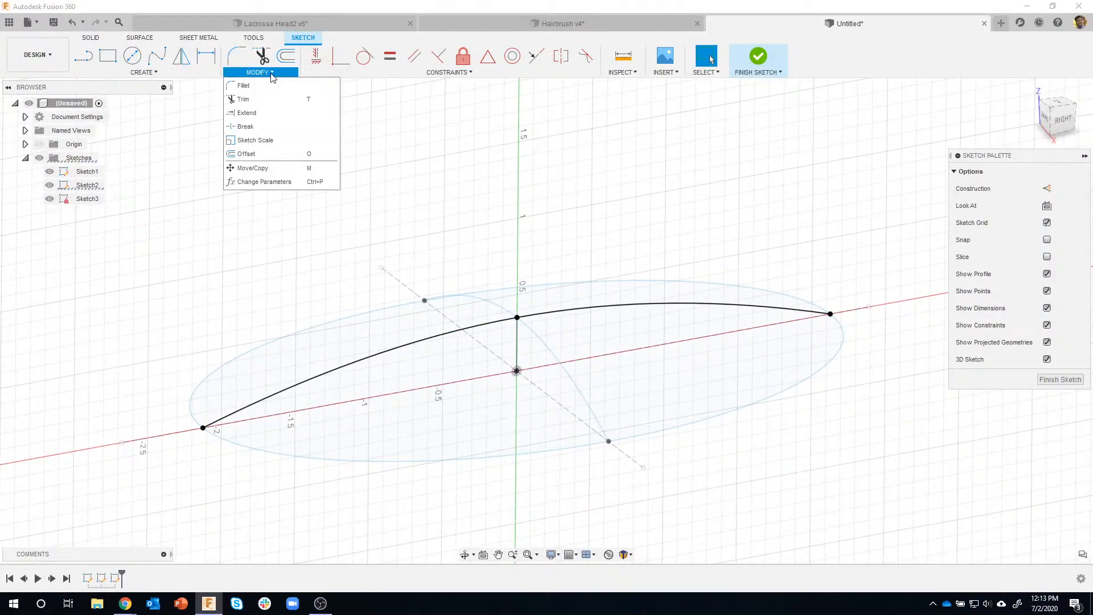
pyautogui.click(247, 113)
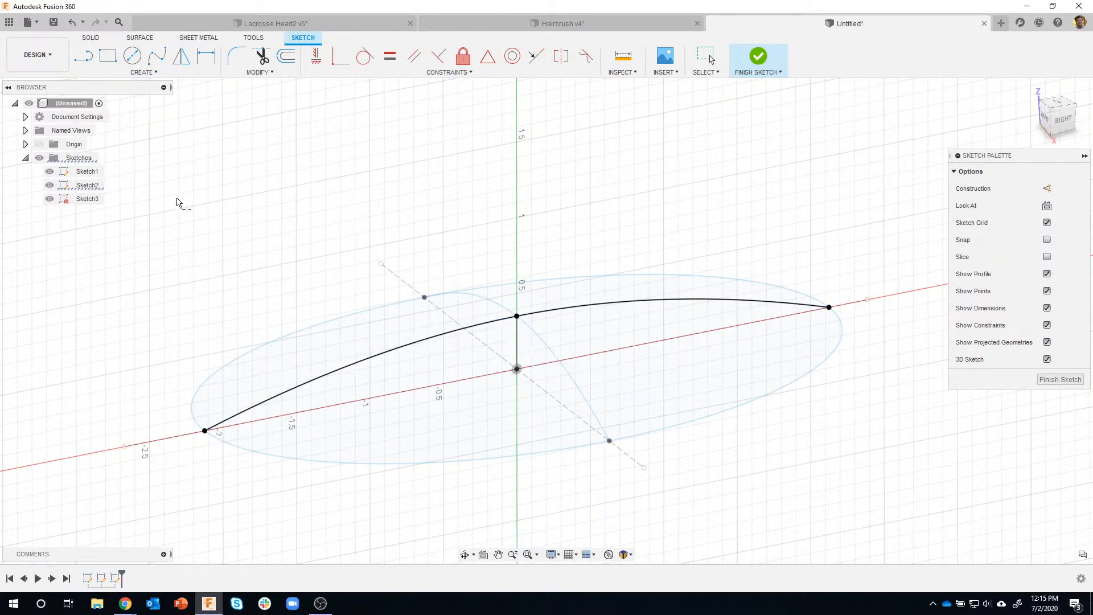
pyautogui.click(50, 185)
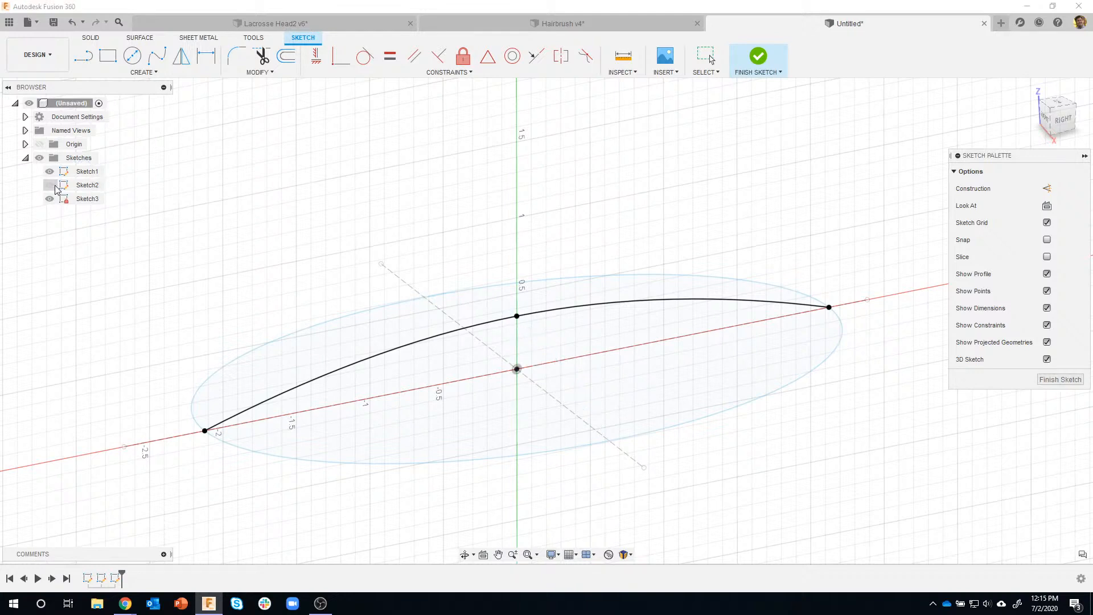
pyautogui.click(49, 171)
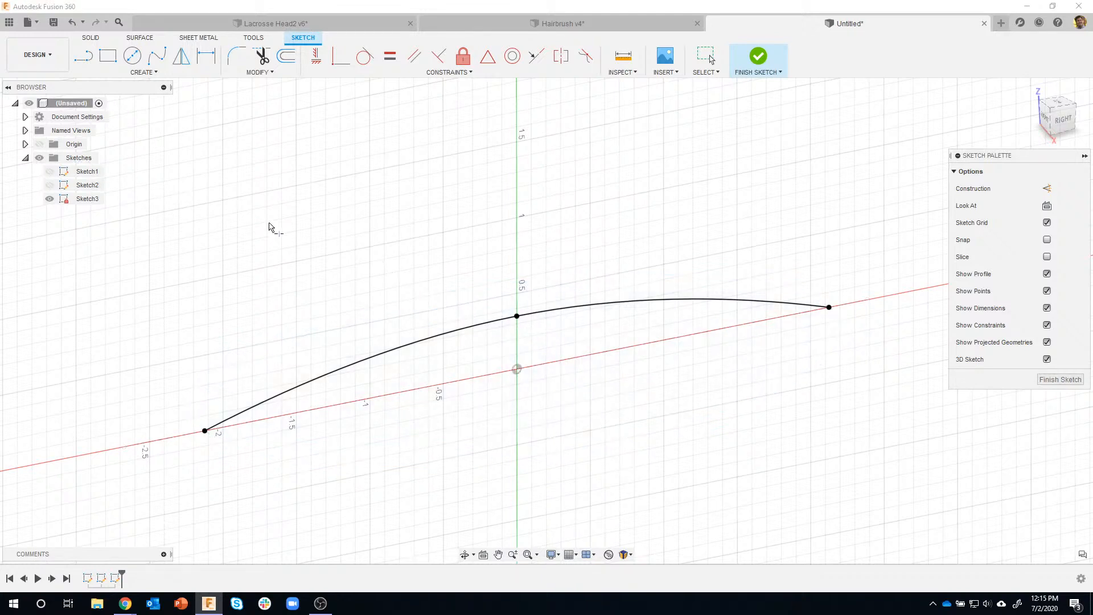
pyautogui.keyDown('shift'); pyautogui.moveTo(231, 190); pyautogui.dragTo(517, 312, button='middle'); pyautogui.keyUp('shift')
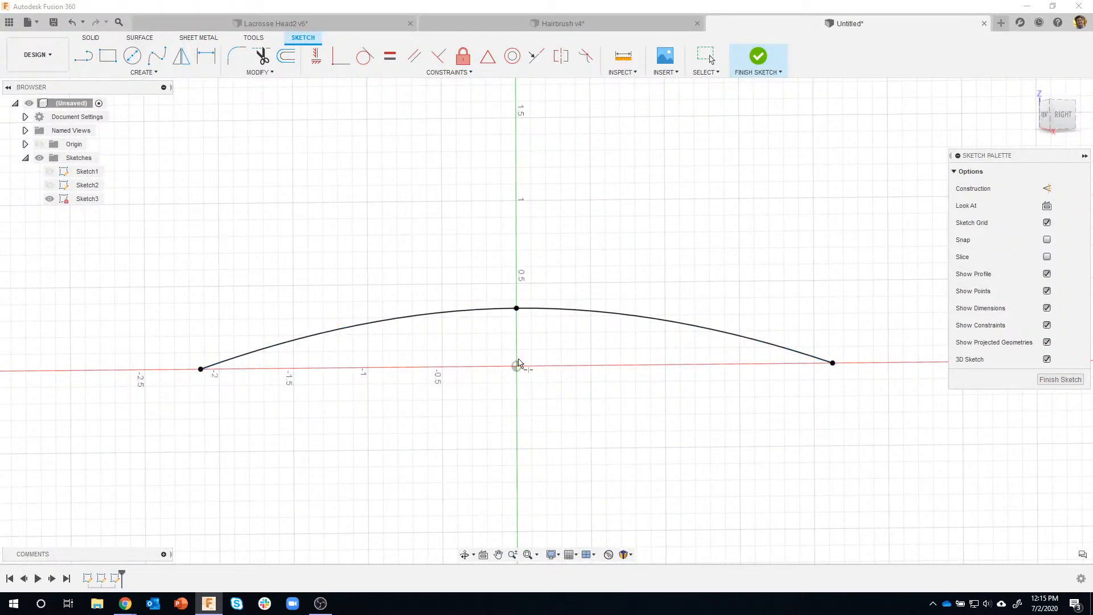
pyautogui.keyDown('shift'); pyautogui.moveTo(426, 350); pyautogui.dragTo(412, 389, button='middle'); pyautogui.keyUp('shift')
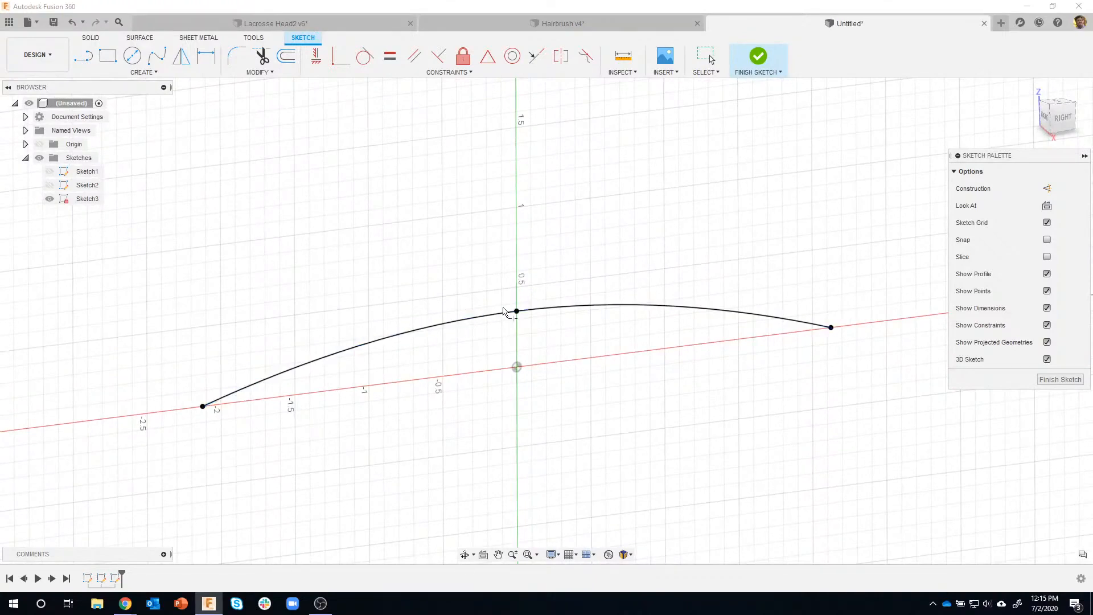
pyautogui.click(50, 185)
pyautogui.keyDown('shift'); pyautogui.moveTo(365, 353); pyautogui.dragTo(383, 336, button='middle'); pyautogui.keyUp('shift')
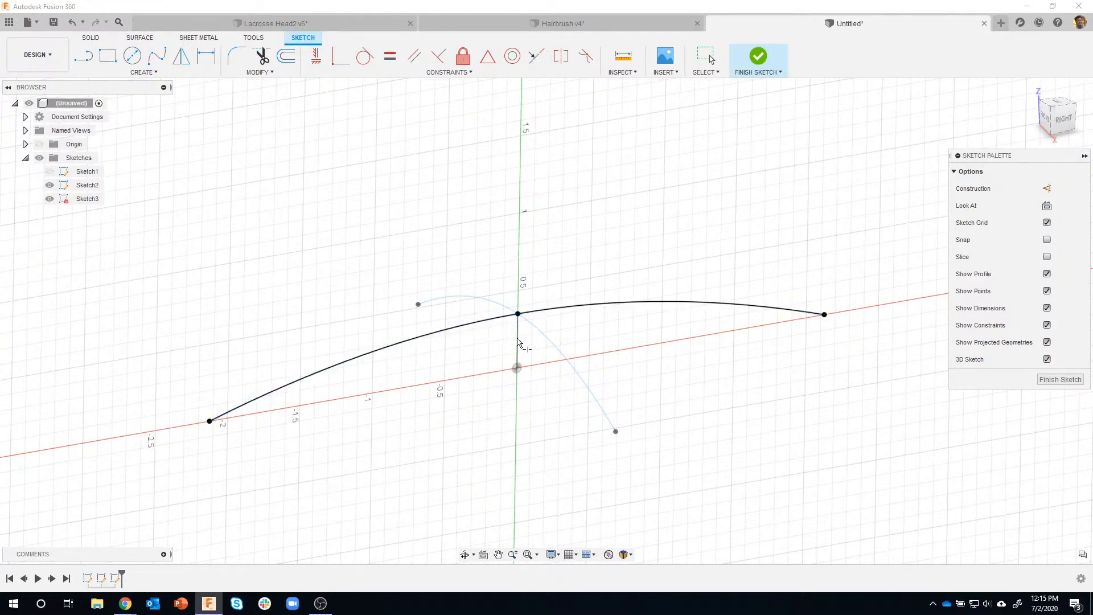
pyautogui.click(49, 185)
pyautogui.click(50, 185)
pyautogui.click(50, 171)
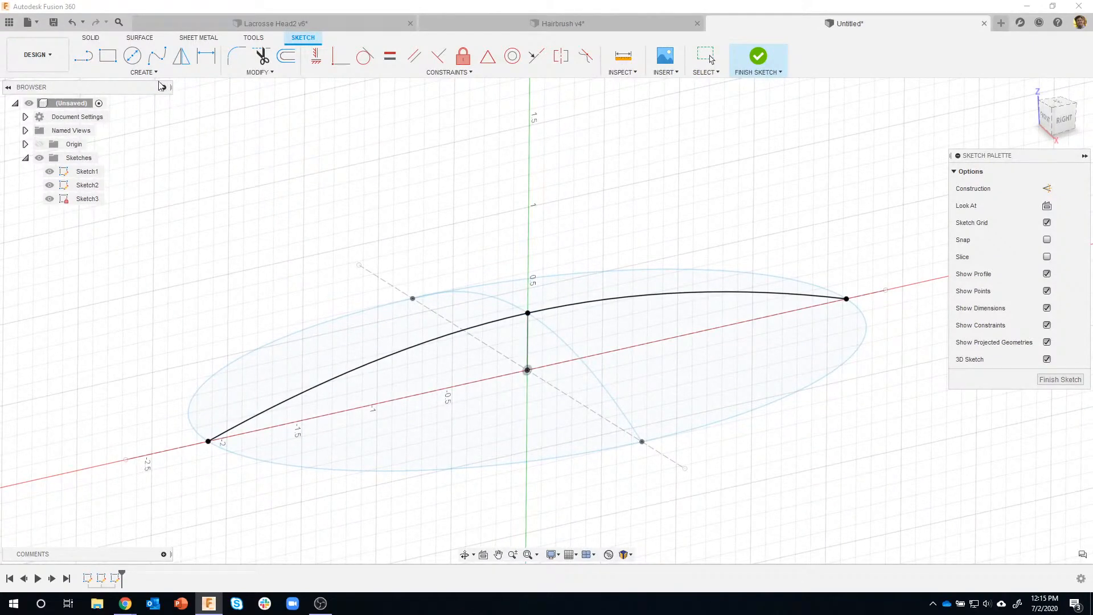
# Step: Project the vertical centre line from Sketch2 into the active sketch, using the Specified entities selection filter
pyautogui.click(142, 72)
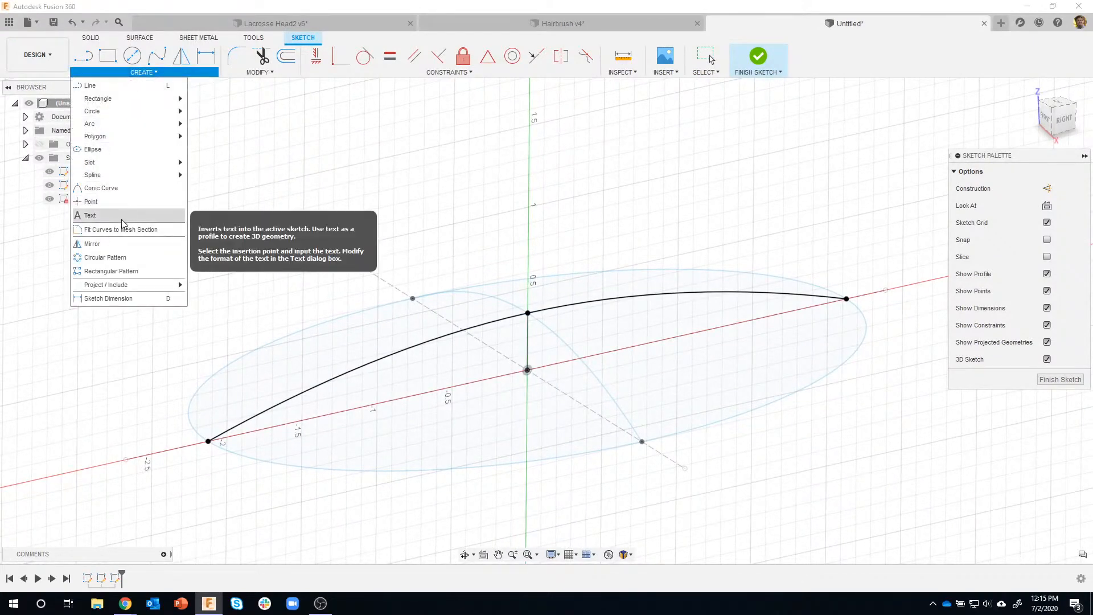
pyautogui.moveTo(135, 289)
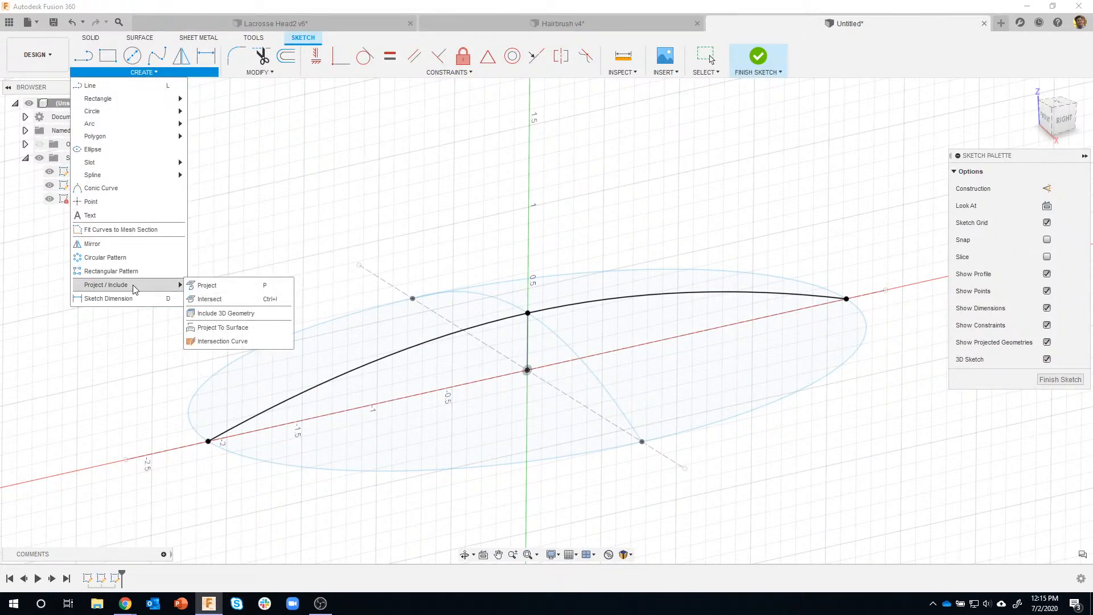
pyautogui.click(208, 286)
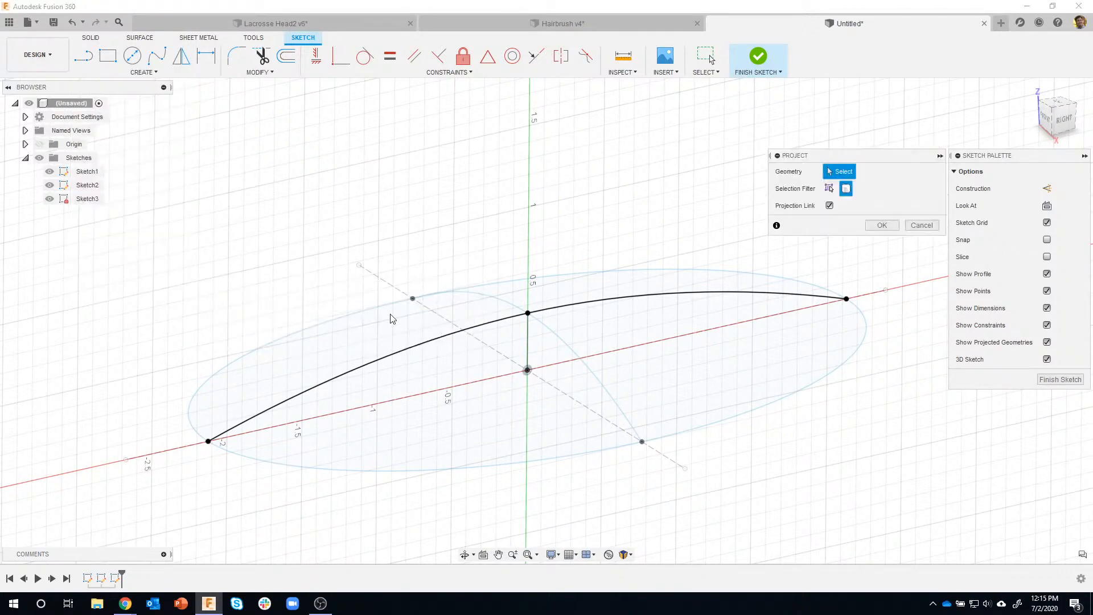
pyautogui.click(829, 188)
pyautogui.click(528, 342)
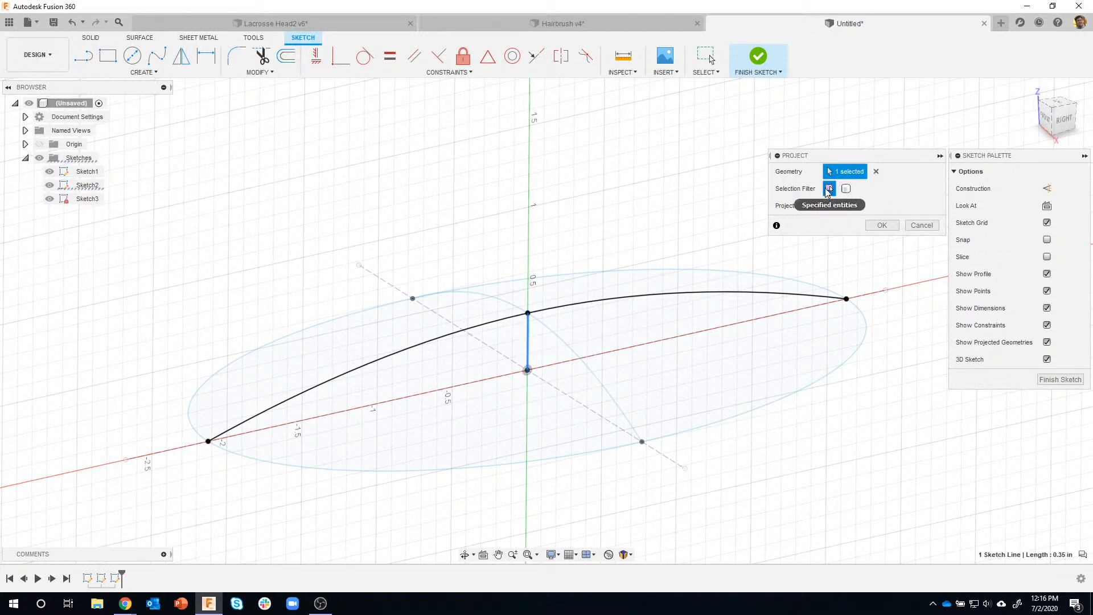
pyautogui.click(882, 225)
# Step: Hide Sketch1 and Sketch2 to examine the projected vertical line under the spline, and show both sketches again
pyautogui.click(50, 171)
pyautogui.click(50, 185)
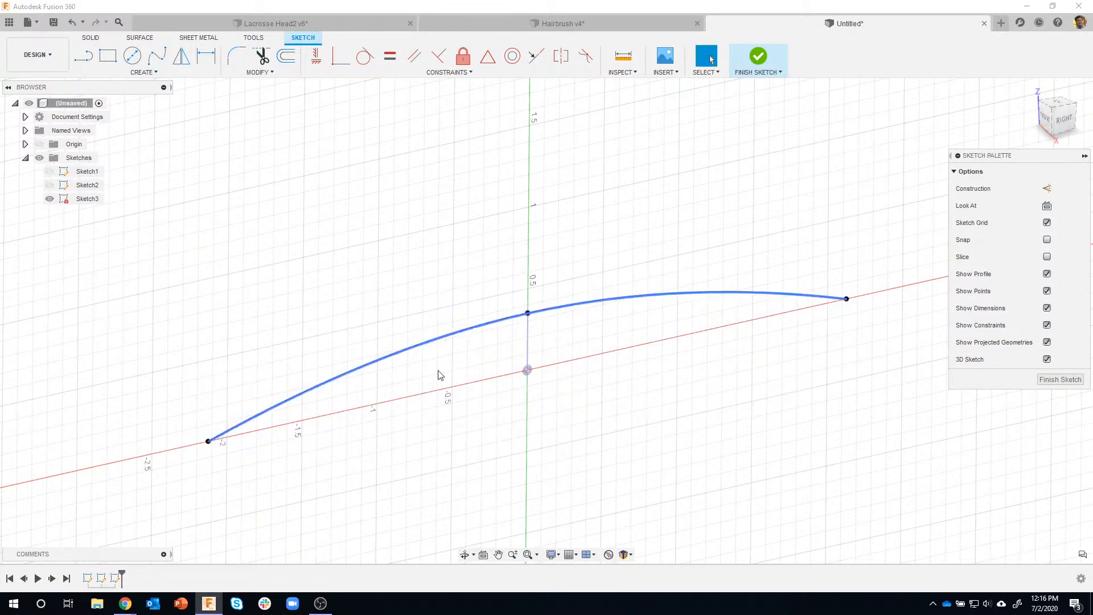
pyautogui.click(526, 329)
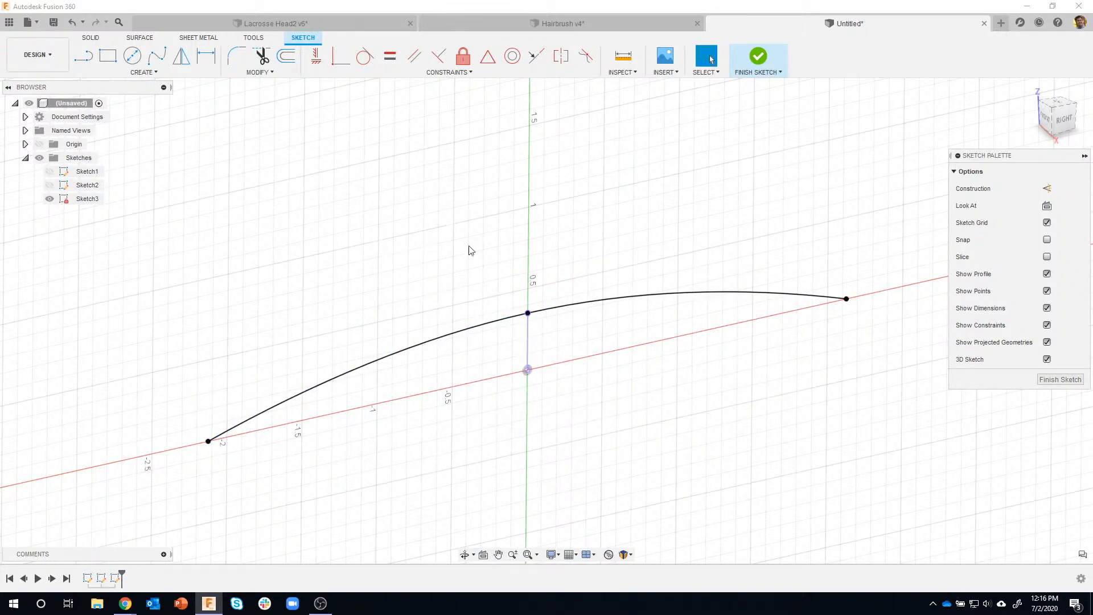
pyautogui.click(50, 185)
pyautogui.click(51, 171)
# Step: Break the lengthwise spline at the projected vertical line and finish Sketch3
pyautogui.click(261, 72)
pyautogui.click(257, 130)
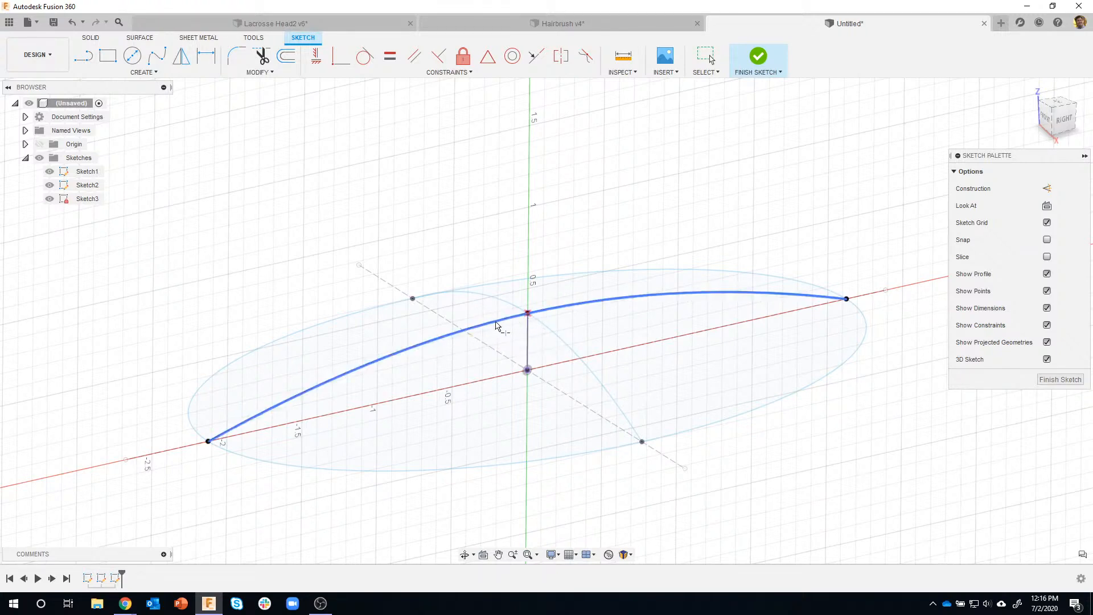
pyautogui.click(497, 325)
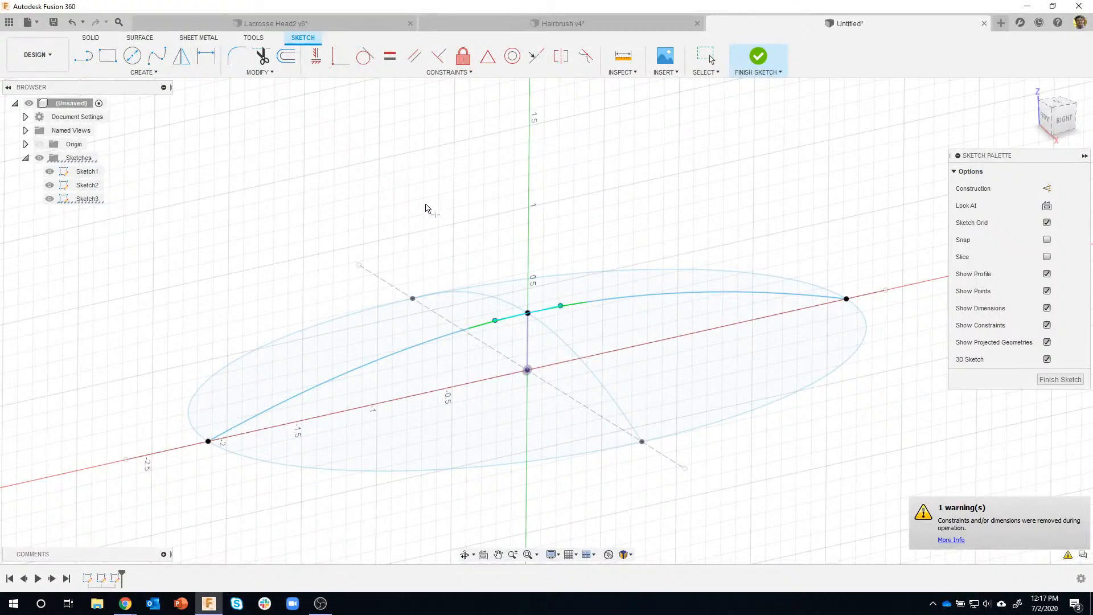
pyautogui.click(758, 57)
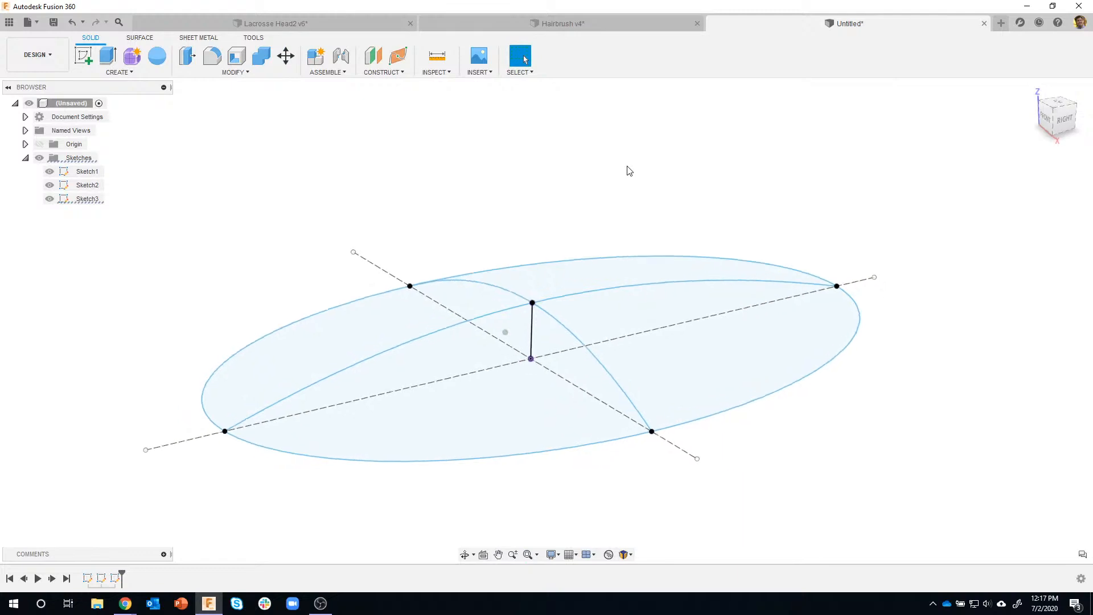
# Step: Examine the elliptical outline and the two crossing splines from several angles
pyautogui.moveTo(630, 171)
pyautogui.keyDown('shift'); pyautogui.mouseDown(button='middle')
pyautogui.moveTo(622, 232)
pyautogui.moveTo(444, 413)
pyautogui.moveTo(378, 398)
pyautogui.moveTo(333, 323)
pyautogui.moveTo(211, 363)
pyautogui.mouseUp(button='middle'); pyautogui.keyUp('shift')
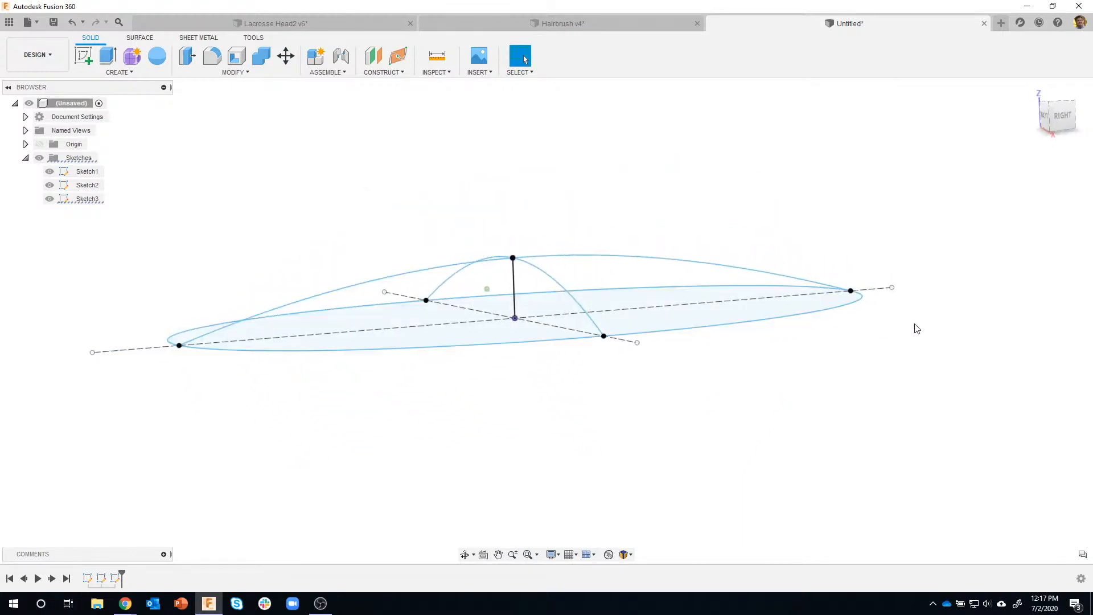
pyautogui.keyDown('shift'); pyautogui.moveTo(537, 264); pyautogui.dragTo(580, 263, button='middle'); pyautogui.keyUp('shift')
pyautogui.moveTo(776, 434)
pyautogui.keyDown('shift'); pyautogui.mouseDown(button='middle')
pyautogui.moveTo(415, 273)
pyautogui.moveTo(313, 390)
pyautogui.moveTo(291, 448)
pyautogui.moveTo(573, 290)
pyautogui.moveTo(845, 302)
pyautogui.mouseUp(button='middle'); pyautogui.keyUp('shift')
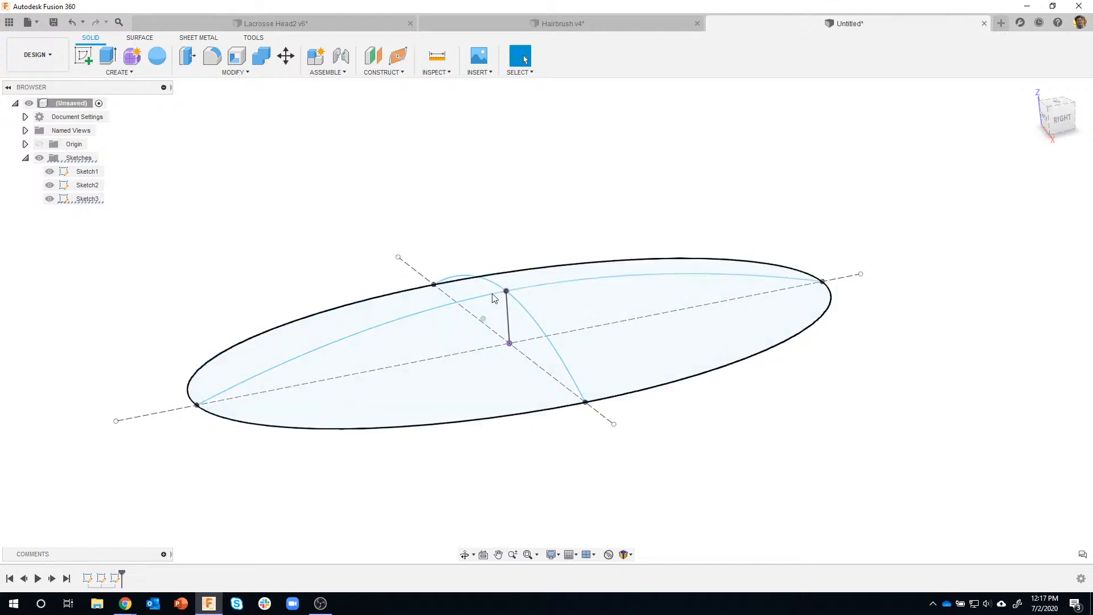
pyautogui.keyDown('shift'); pyautogui.moveTo(208, 436); pyautogui.dragTo(671, 412, button='middle'); pyautogui.keyUp('shift')
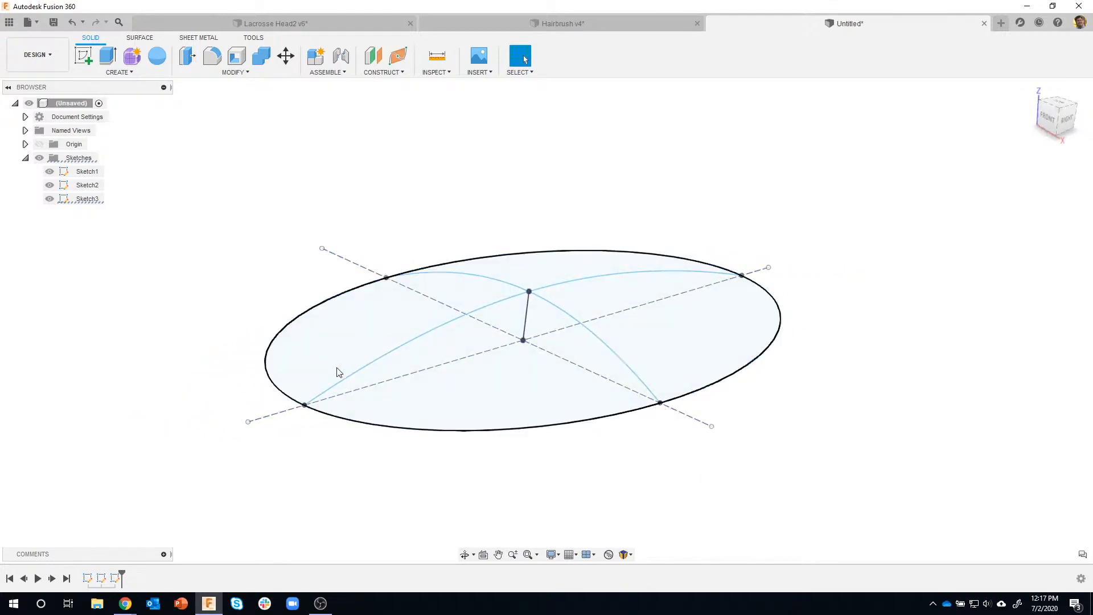
pyautogui.keyDown('shift'); pyautogui.moveTo(700, 269); pyautogui.dragTo(390, 221, button='middle'); pyautogui.keyUp('shift')
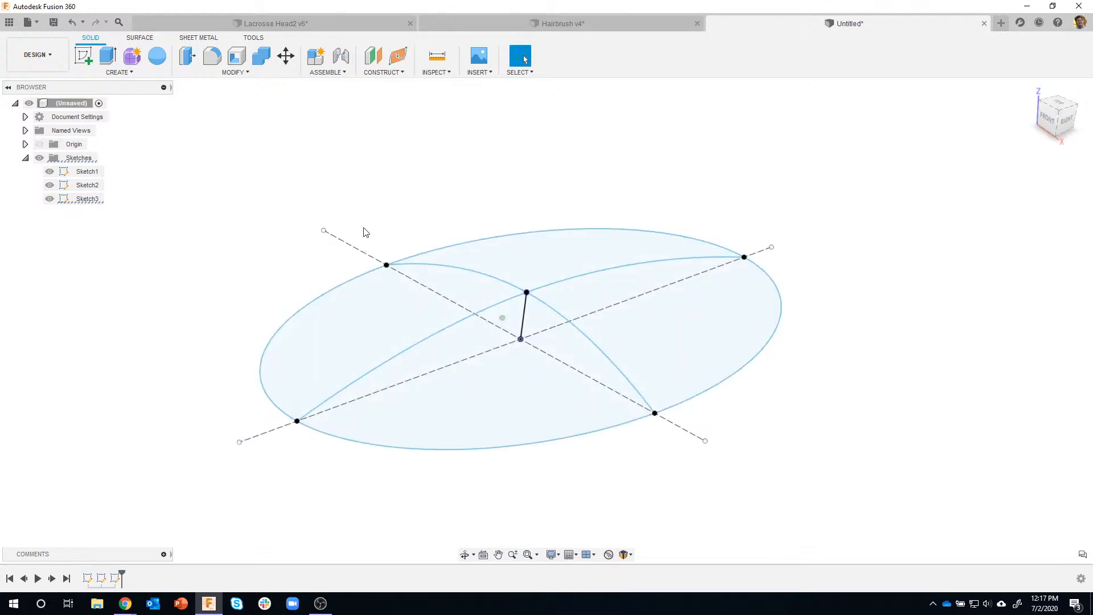
pyautogui.keyDown('shift'); pyautogui.moveTo(256, 368); pyautogui.dragTo(196, 283, button='middle'); pyautogui.keyUp('shift')
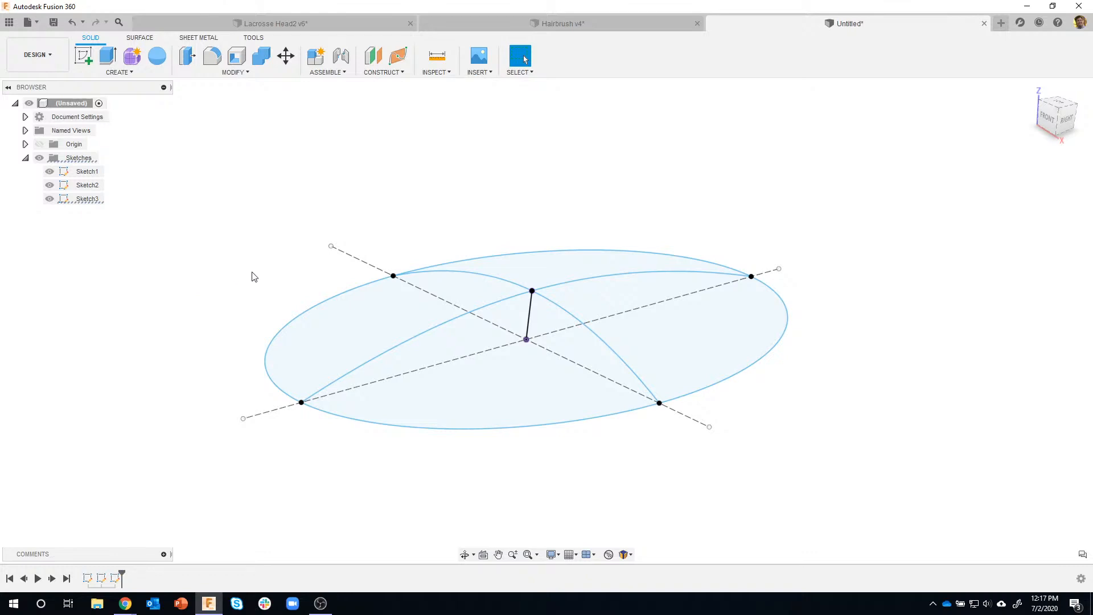
pyautogui.keyDown('shift'); pyautogui.moveTo(286, 191); pyautogui.dragTo(254, 127, button='middle'); pyautogui.keyUp('shift')
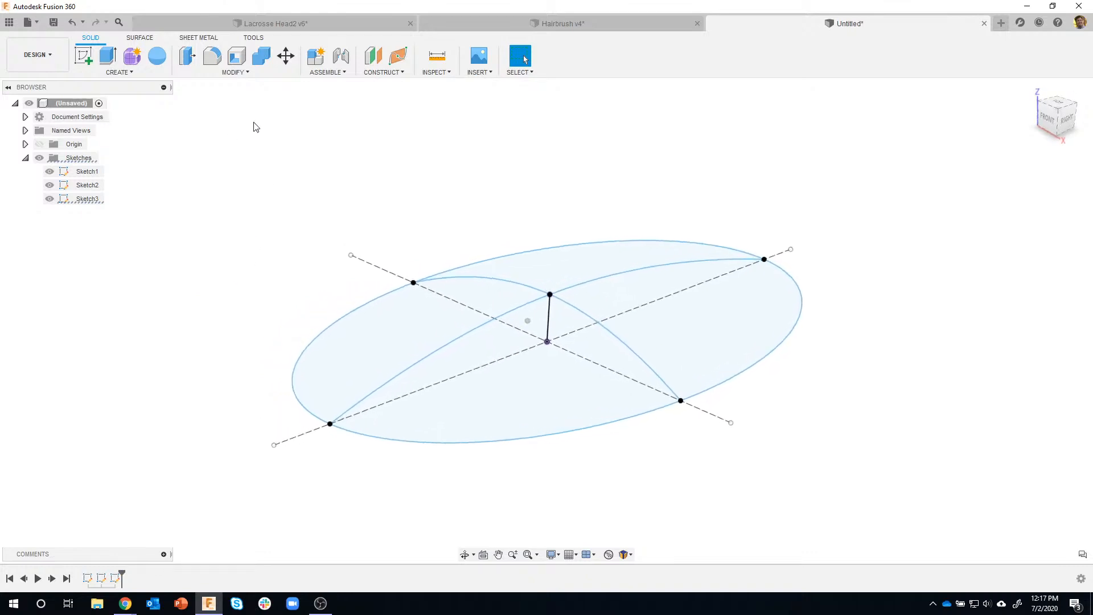
pyautogui.click(140, 38)
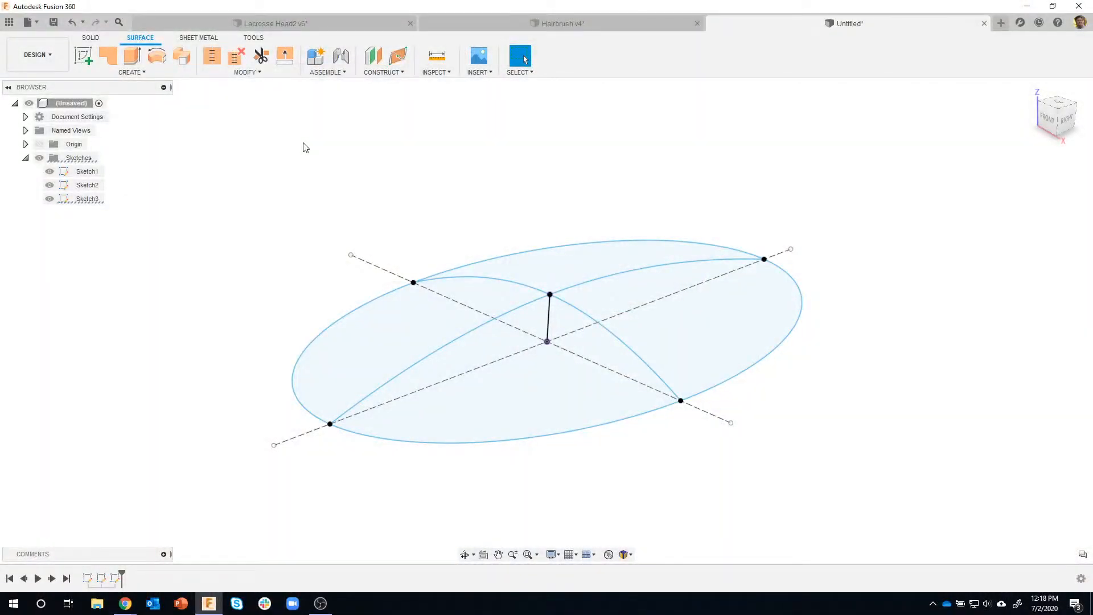
pyautogui.scroll(2, 394, 181)
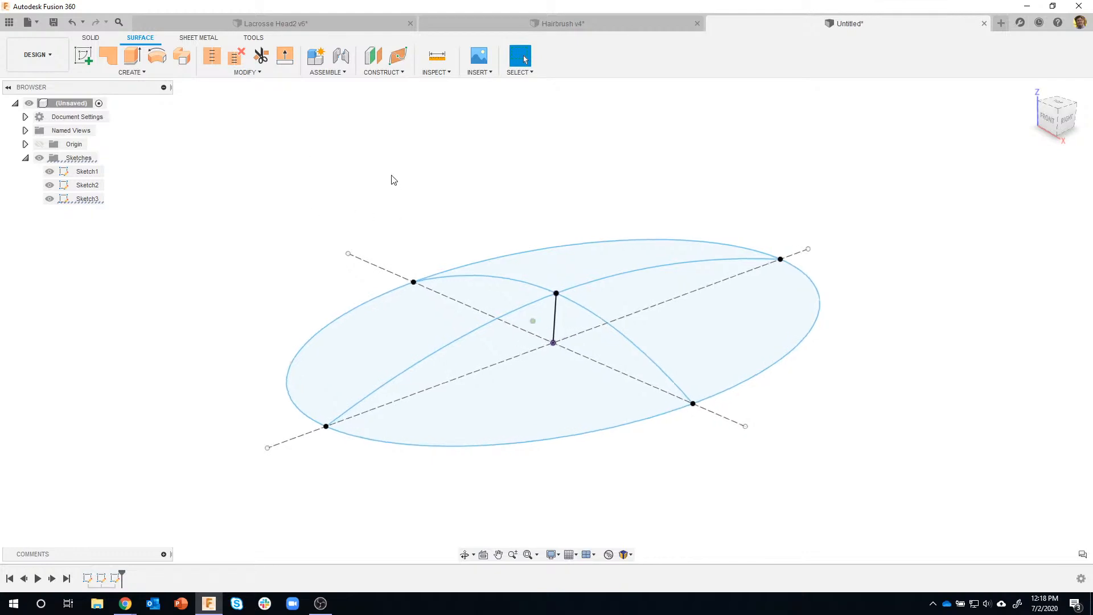
pyautogui.click(126, 73)
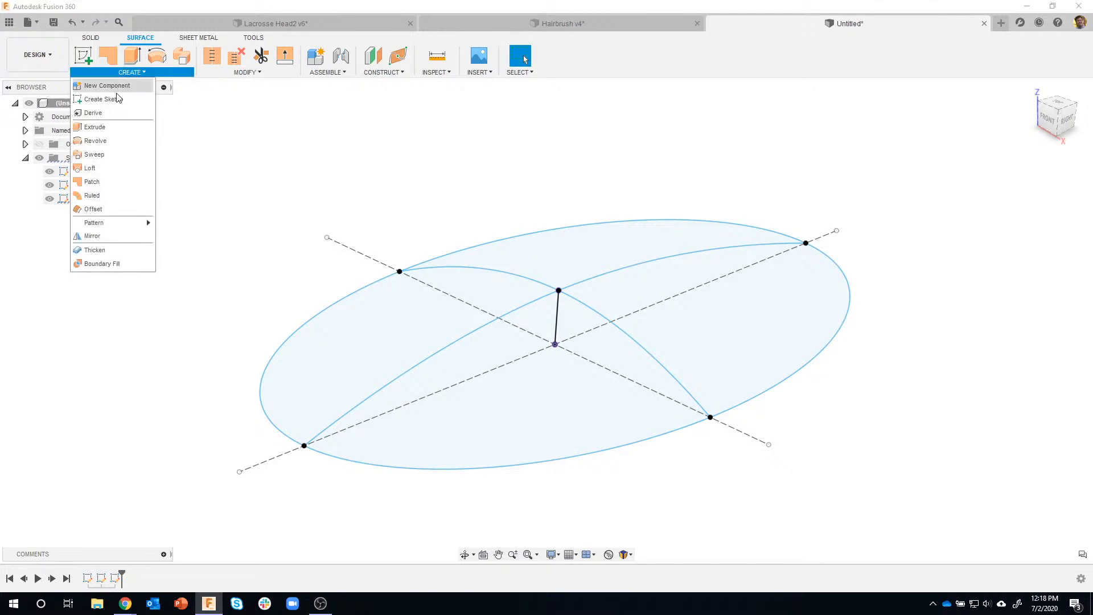
pyautogui.click(99, 182)
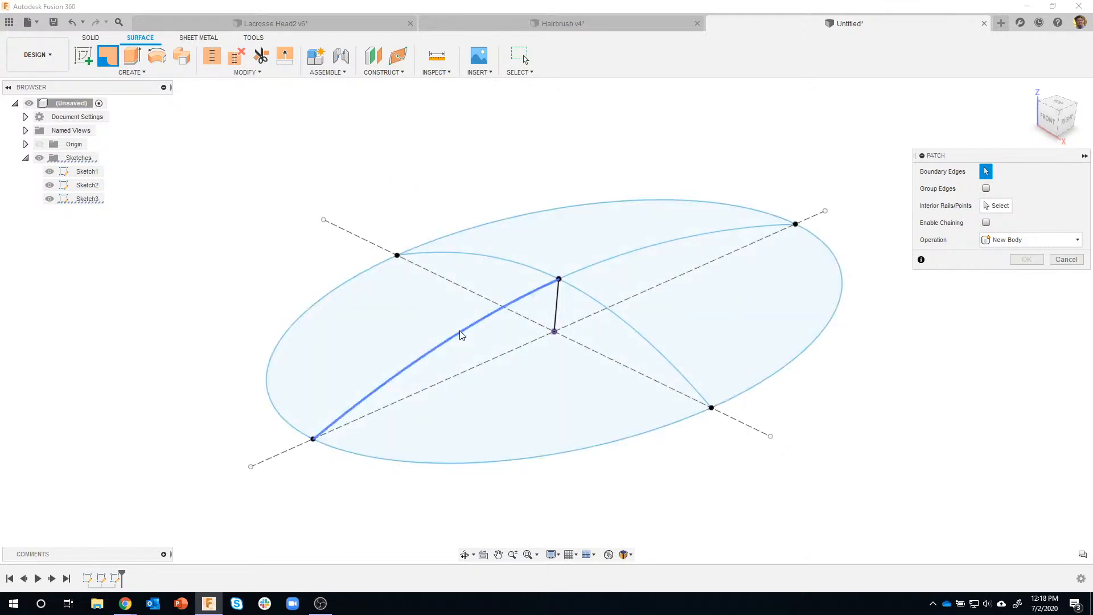
pyautogui.click(460, 335)
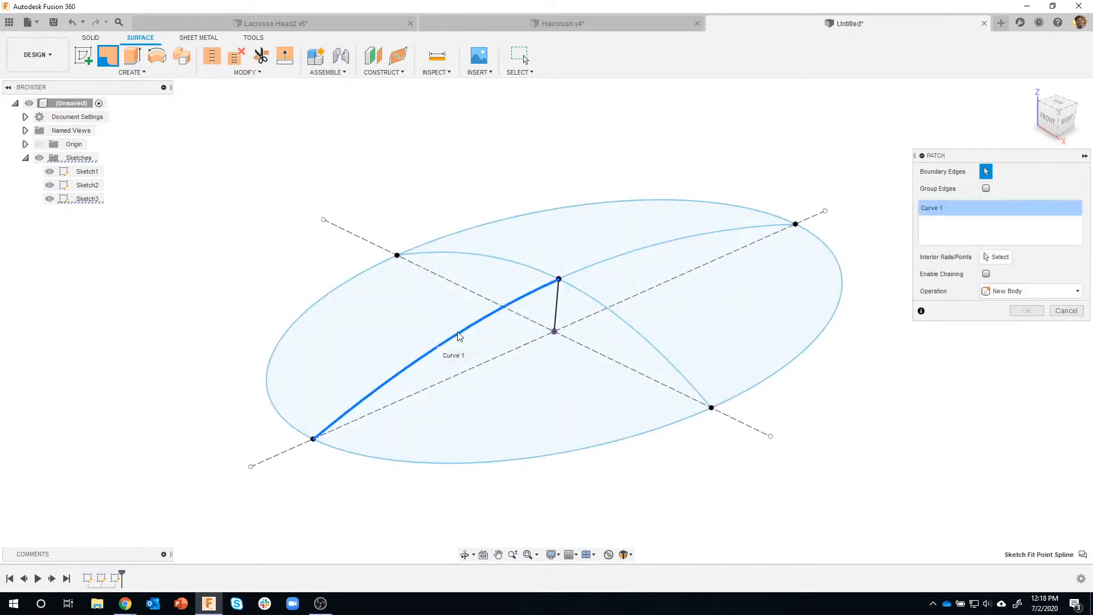
pyautogui.click(570, 294)
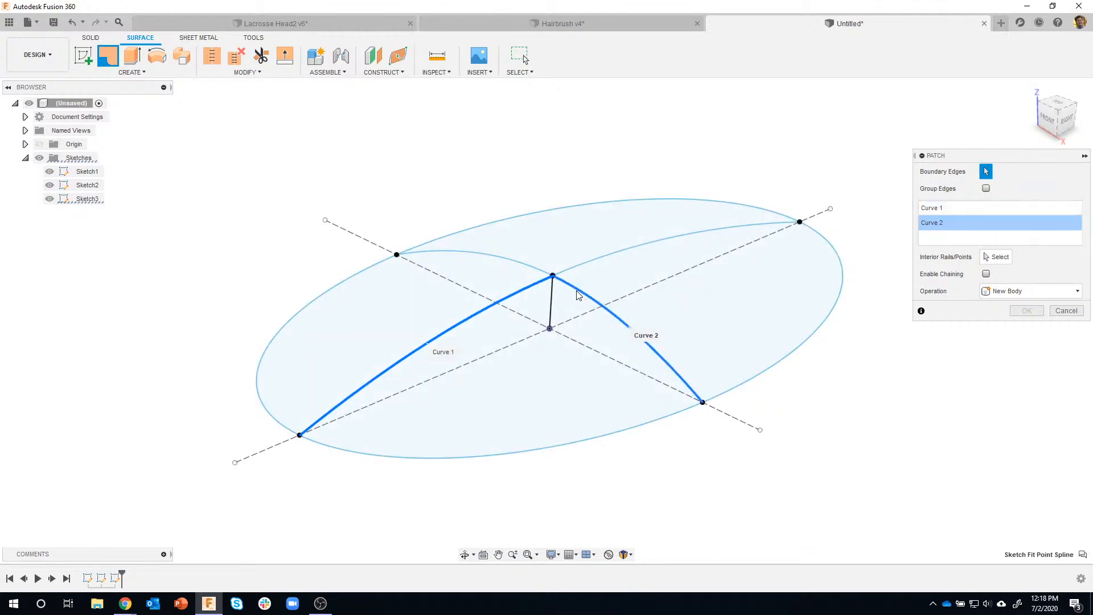
pyautogui.click(578, 446)
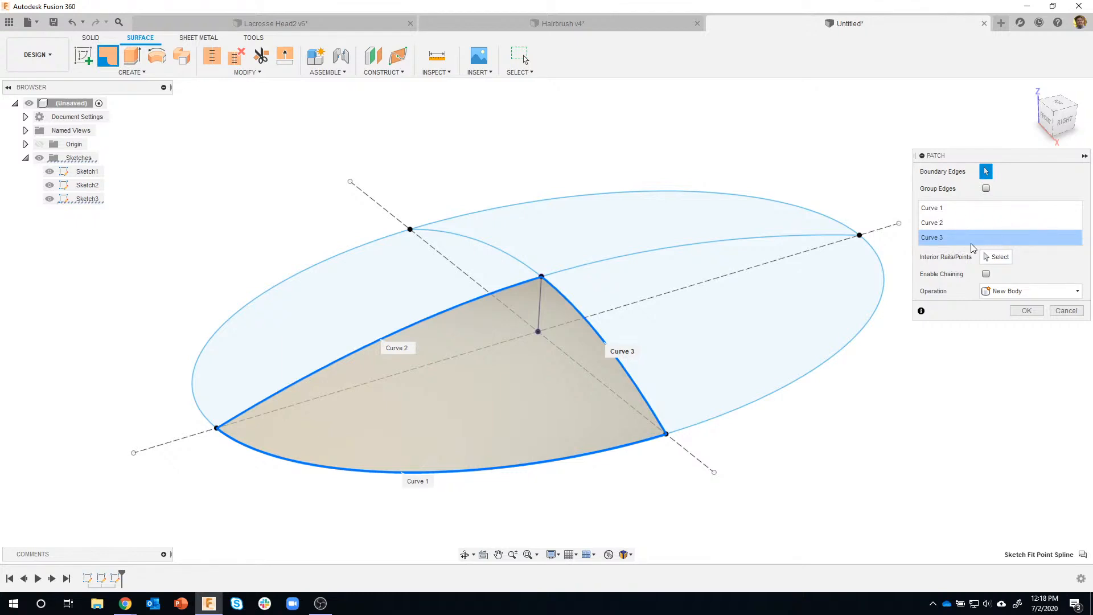
pyautogui.keyDown('shift'); pyautogui.moveTo(318, 405); pyautogui.dragTo(316, 430, button='middle'); pyautogui.keyUp('shift')
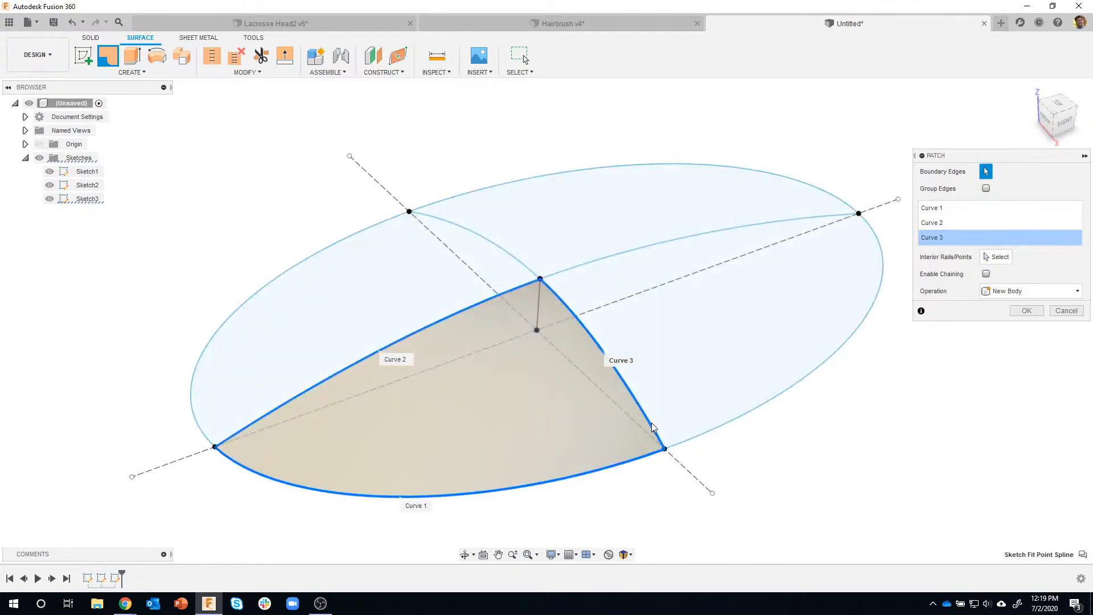
pyautogui.keyDown('shift'); pyautogui.moveTo(321, 430); pyautogui.dragTo(621, 271, button='middle'); pyautogui.keyUp('shift')
pyautogui.keyDown('shift'); pyautogui.moveTo(827, 284); pyautogui.dragTo(969, 300, button='middle'); pyautogui.keyUp('shift')
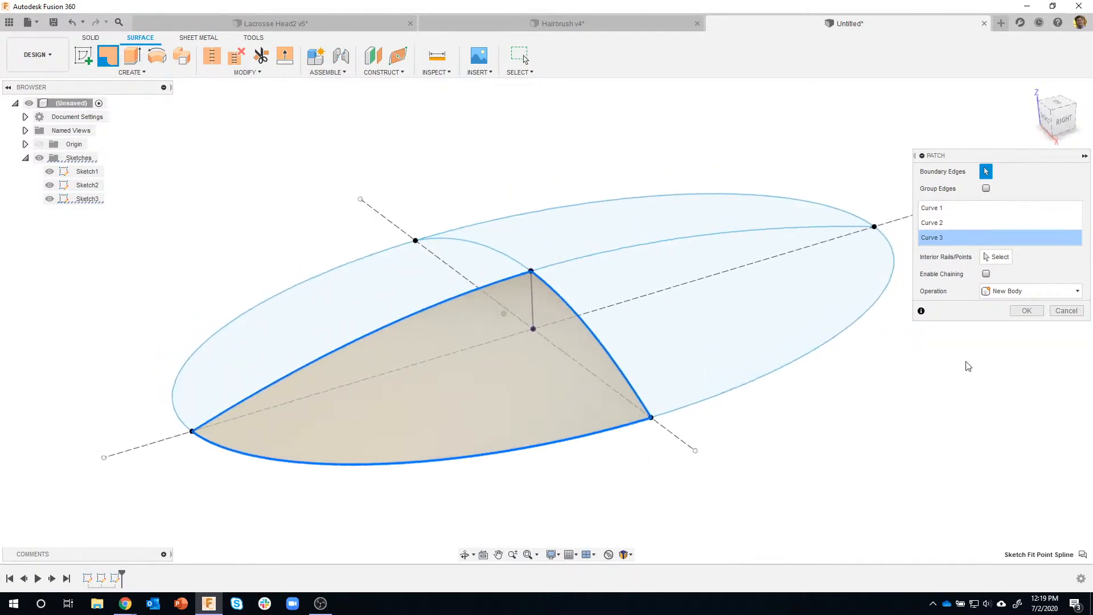
pyautogui.click(1068, 313)
# Step: Extrude the front half of the crosswise spline 0.229 in as a new surface body and list the bodies
pyautogui.keyDown('shift'); pyautogui.moveTo(922, 493); pyautogui.dragTo(945, 483, button='middle'); pyautogui.keyUp('shift')
pyautogui.keyDown('shift'); pyautogui.moveTo(249, 251); pyautogui.dragTo(232, 159, button='middle'); pyautogui.keyUp('shift')
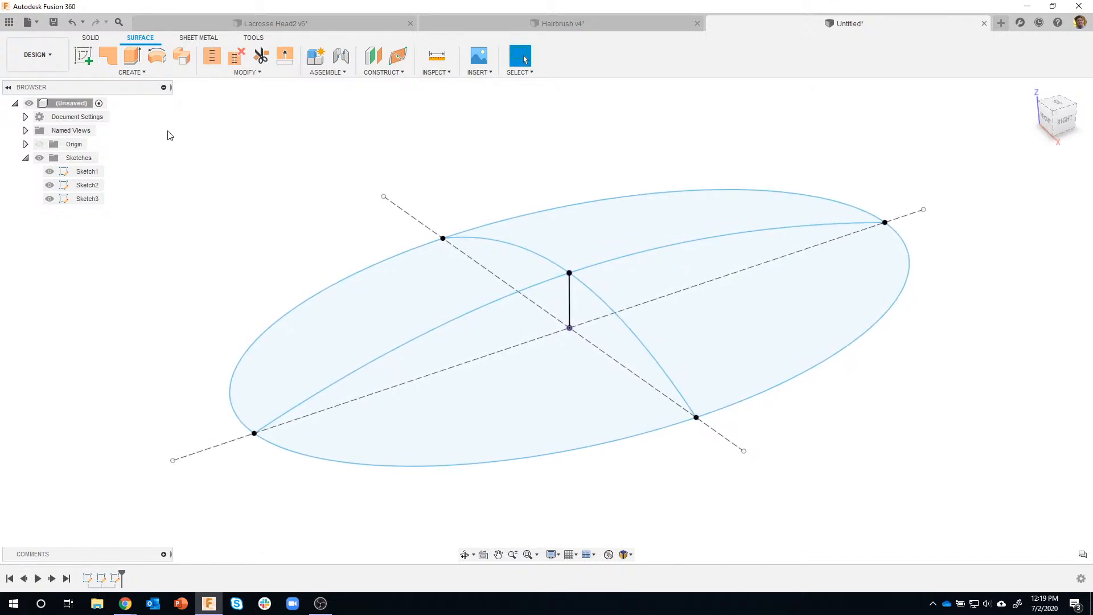
pyautogui.click(132, 73)
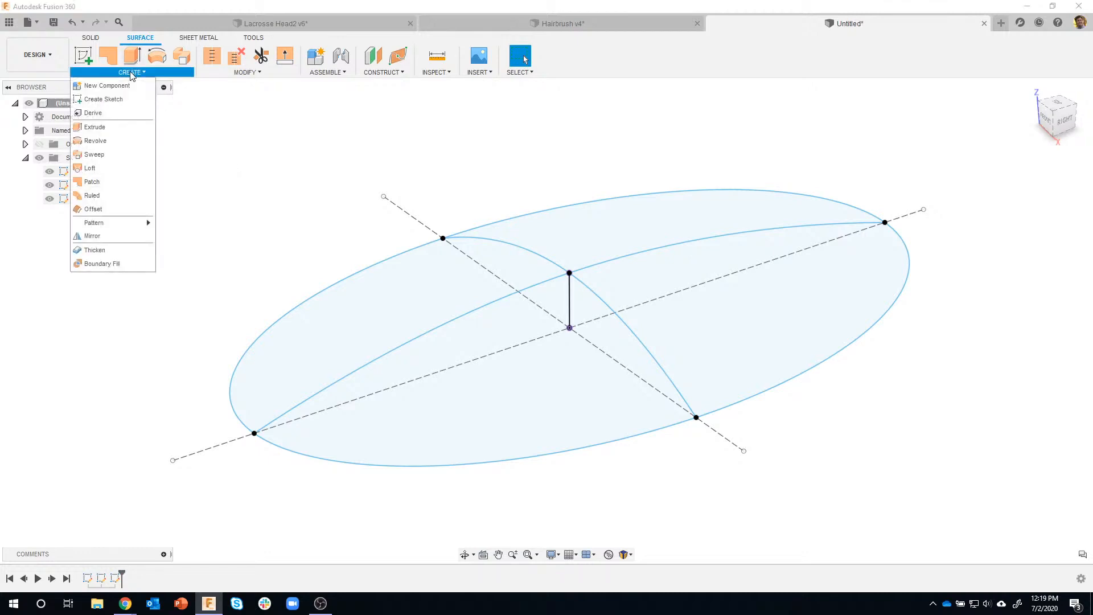
pyautogui.click(105, 128)
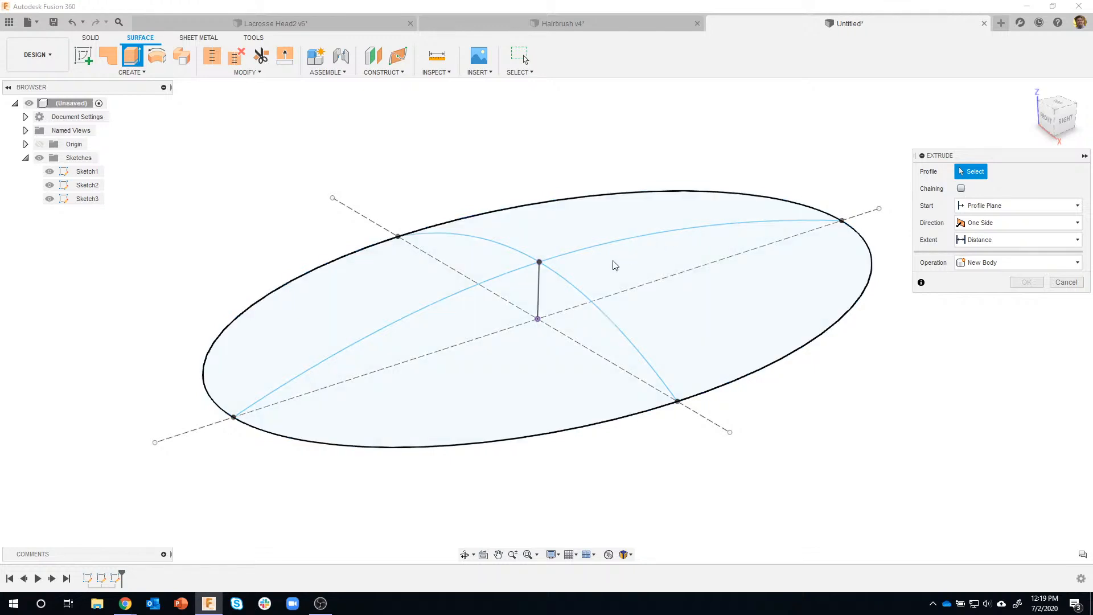
pyautogui.click(579, 285)
pyautogui.moveTo(582, 283); pyautogui.dragTo(621, 272)
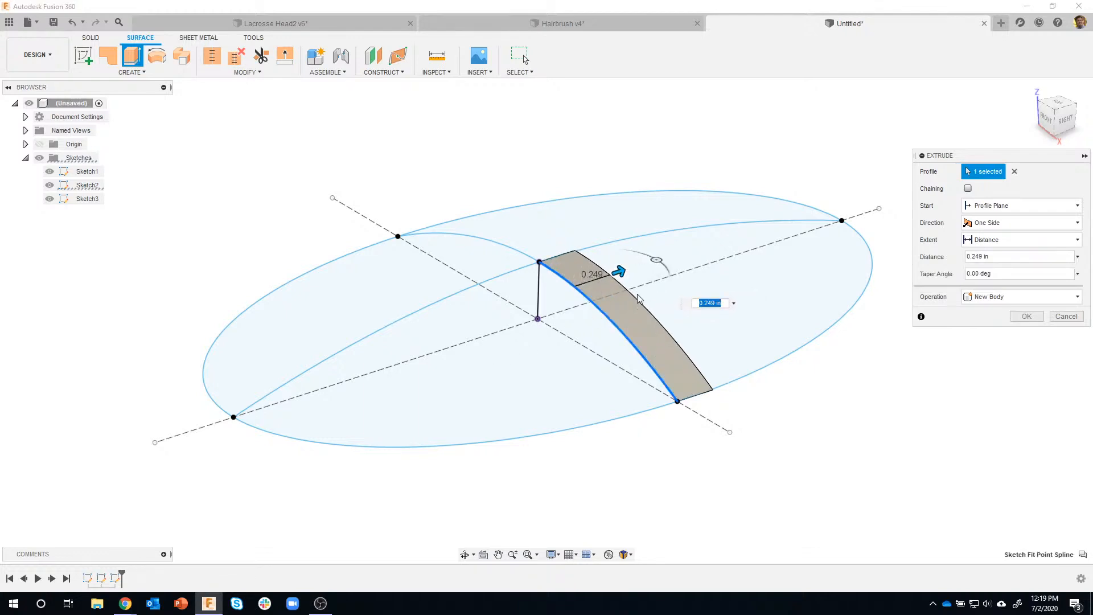
pyautogui.keyDown('shift'); pyautogui.moveTo(724, 286); pyautogui.dragTo(652, 351, button='middle'); pyautogui.keyUp('shift')
pyautogui.moveTo(615, 290)
pyautogui.mouseDown()
pyautogui.moveTo(598, 294)
pyautogui.moveTo(612, 290)
pyautogui.mouseUp()
pyautogui.keyDown('shift'); pyautogui.moveTo(539, 334); pyautogui.dragTo(622, 345, button='middle'); pyautogui.keyUp('shift')
pyautogui.keyDown('shift'); pyautogui.moveTo(735, 281); pyautogui.dragTo(884, 315, button='middle'); pyautogui.keyUp('shift')
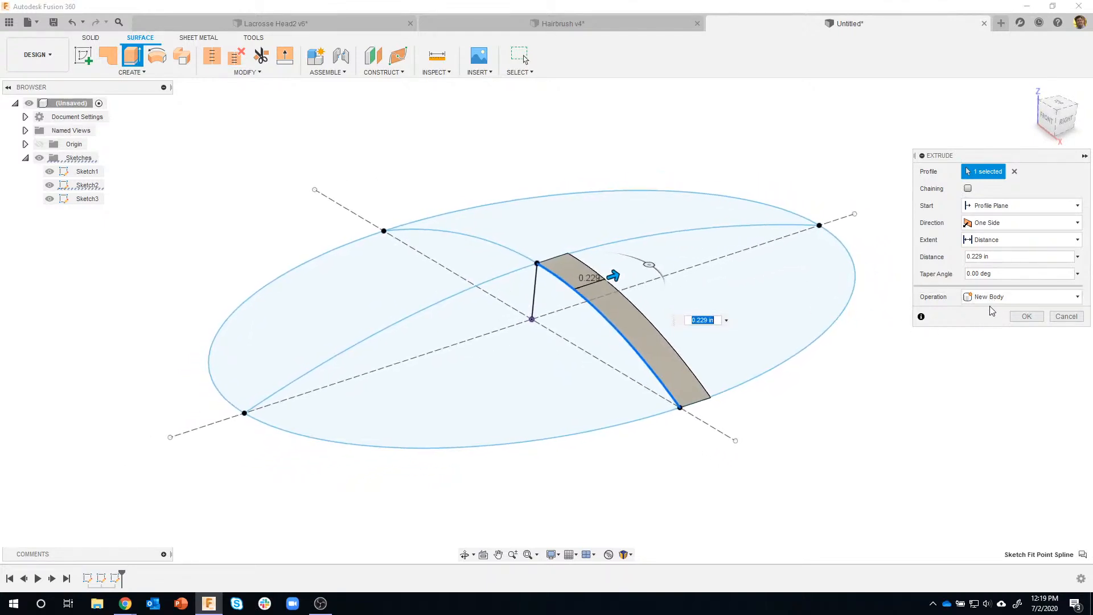
pyautogui.click(1025, 317)
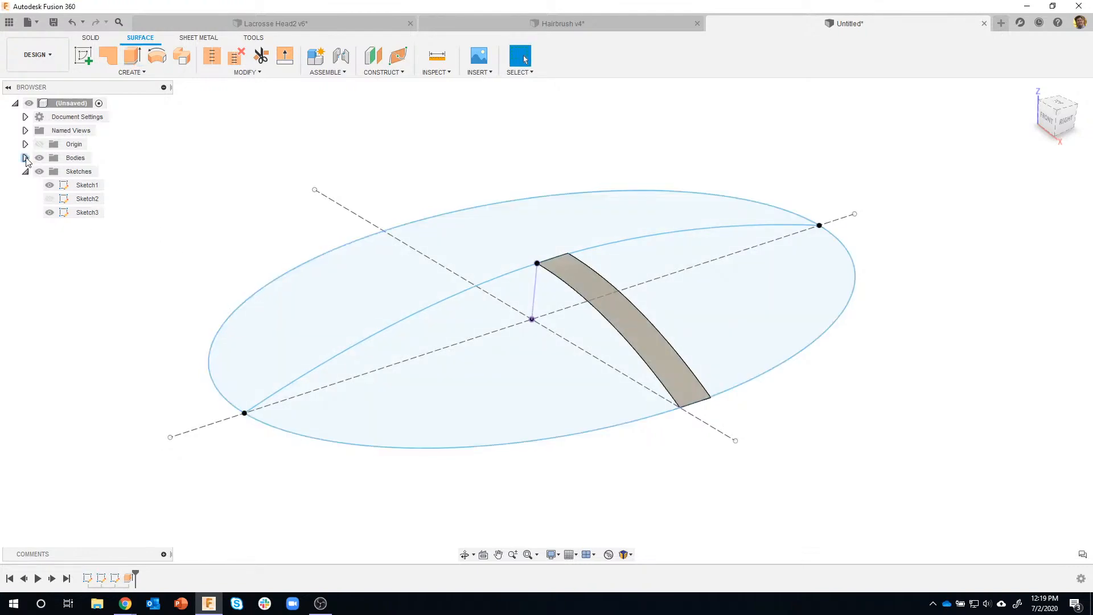
pyautogui.click(25, 158)
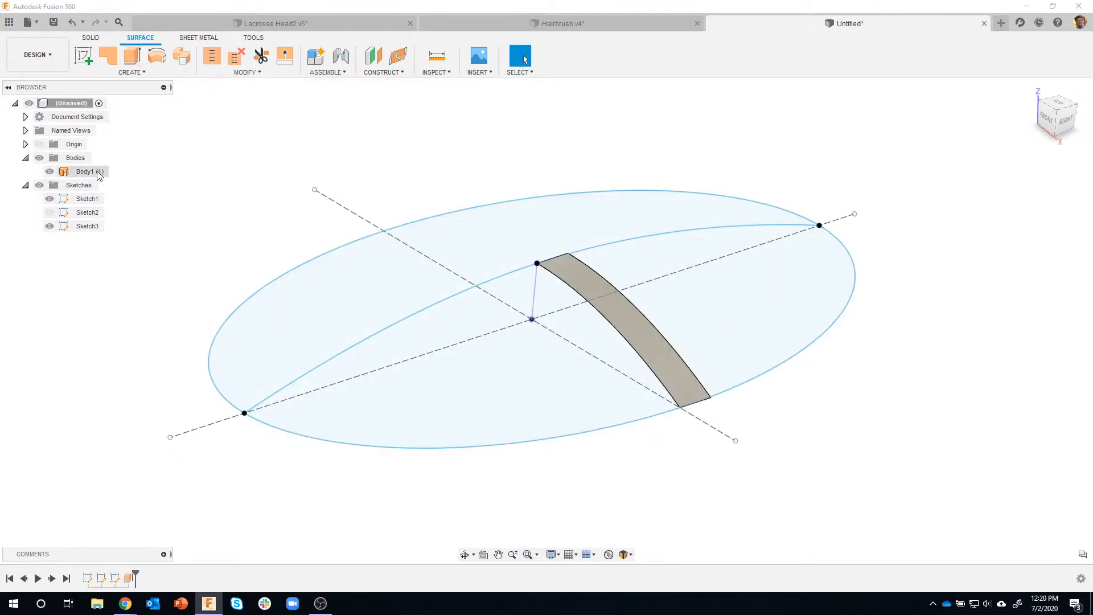
# Step: Extrude the front half of the lengthwise spline -0.272 in, away from the open quarter, as a new surface body
pyautogui.click(133, 55)
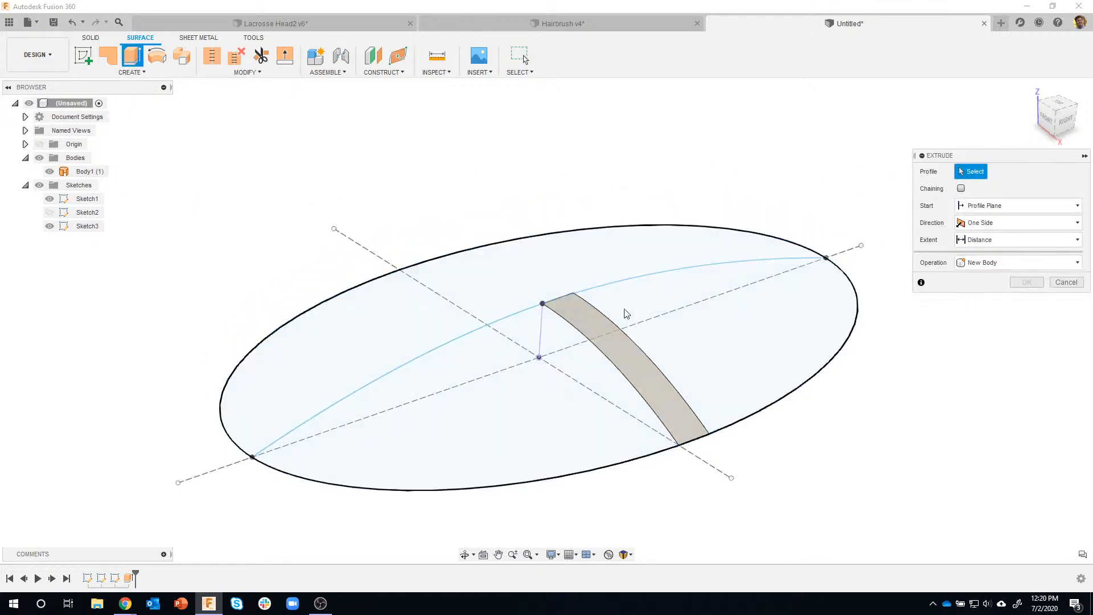
pyautogui.click(480, 335)
pyautogui.moveTo(472, 338); pyautogui.dragTo(426, 311)
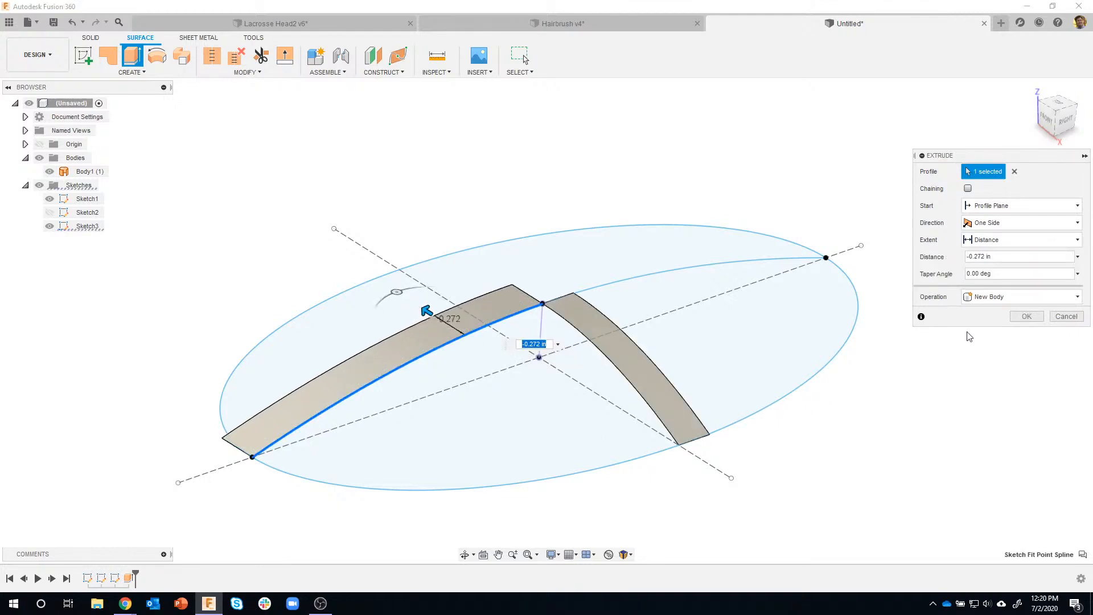
pyautogui.click(1013, 320)
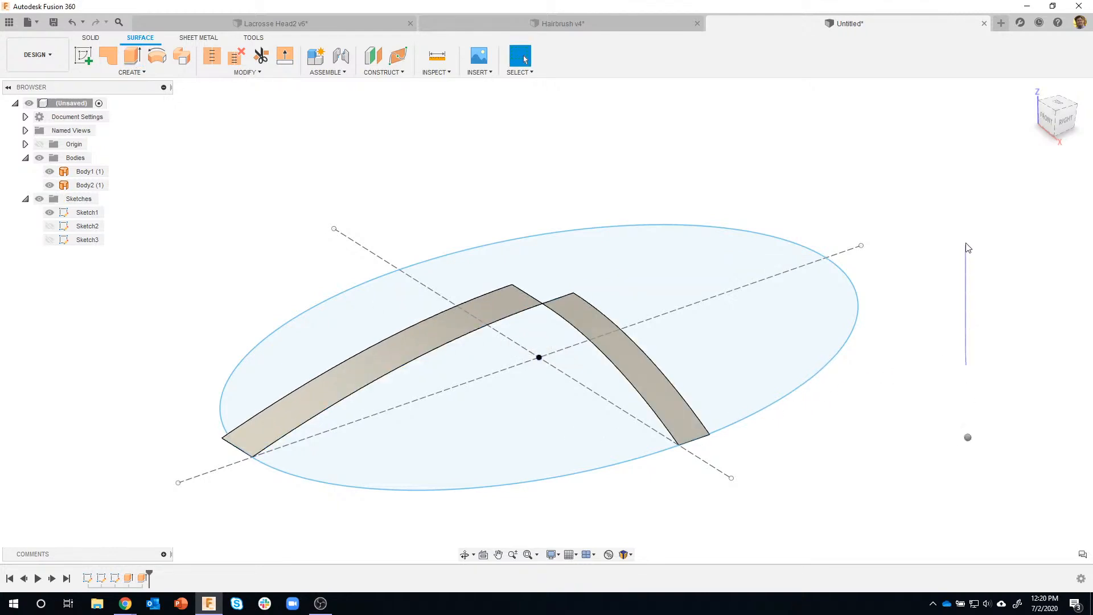
# Step: Extrude the front quarter segment of the ellipse -0.253 in downward as a new surface body
pyautogui.moveTo(966, 364); pyautogui.dragTo(966, 243, button='right')
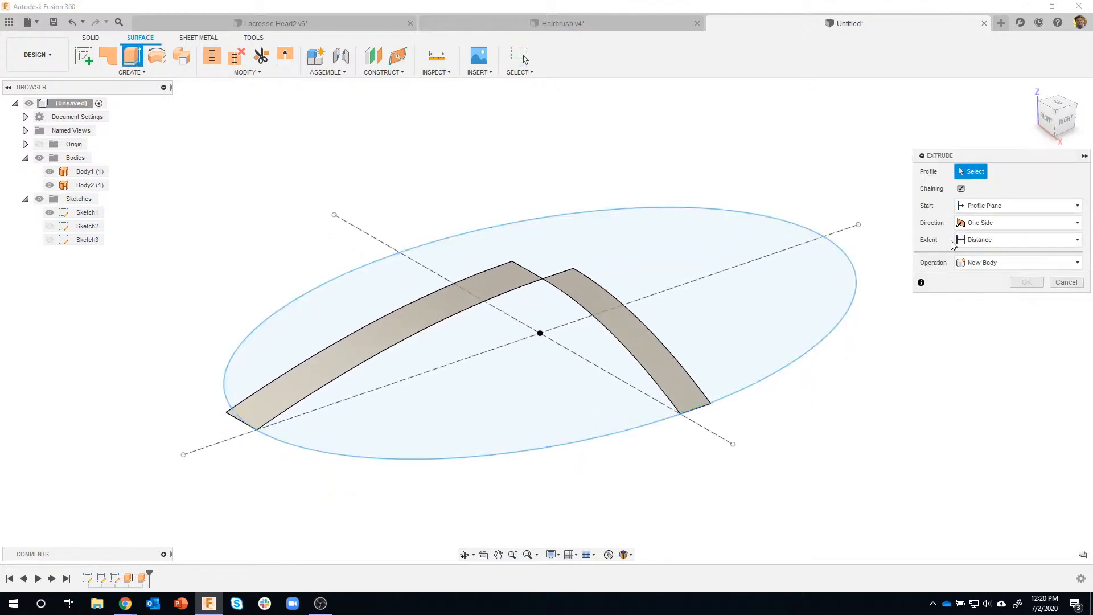
pyautogui.click(560, 449)
pyautogui.moveTo(554, 459); pyautogui.dragTo(553, 483)
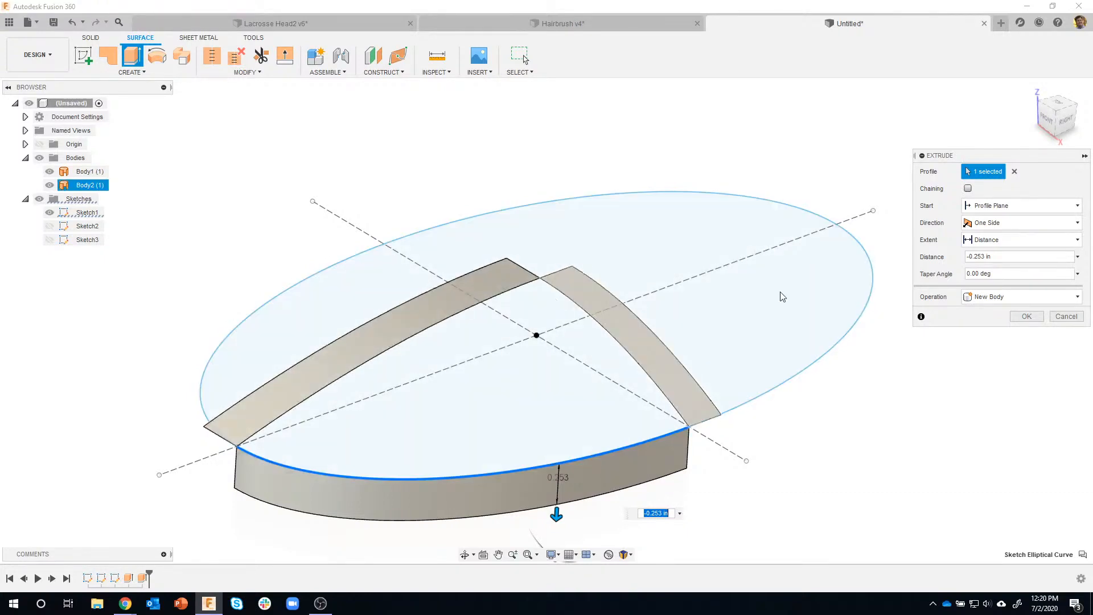
pyautogui.click(1018, 321)
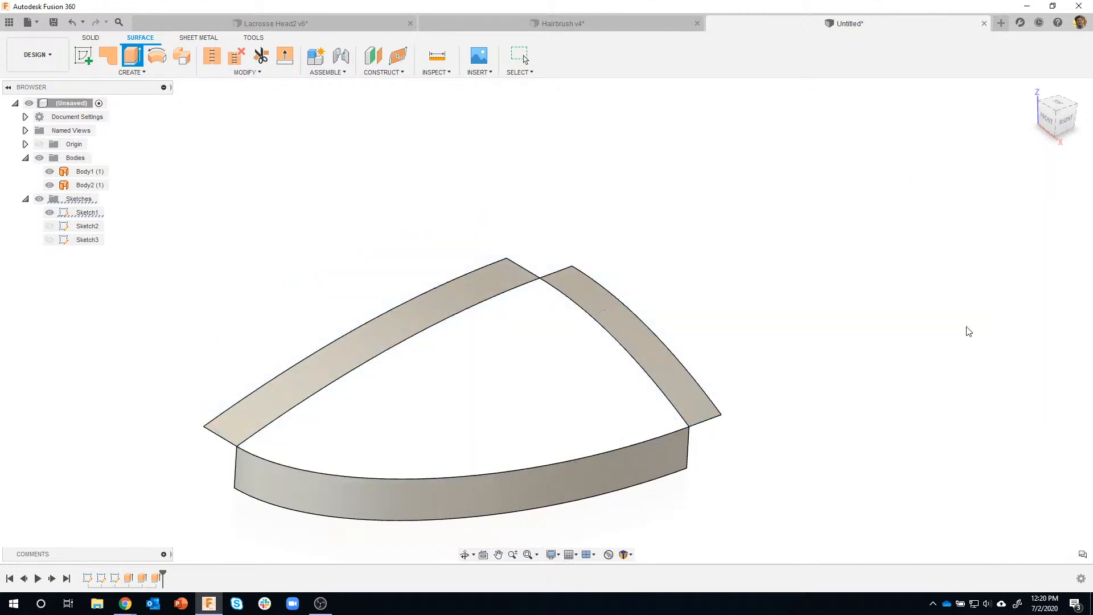
# Step: Start a surface patch bounded by the inner edges of the two spline strips and the upper edge of the ellipse wall
pyautogui.click(133, 72)
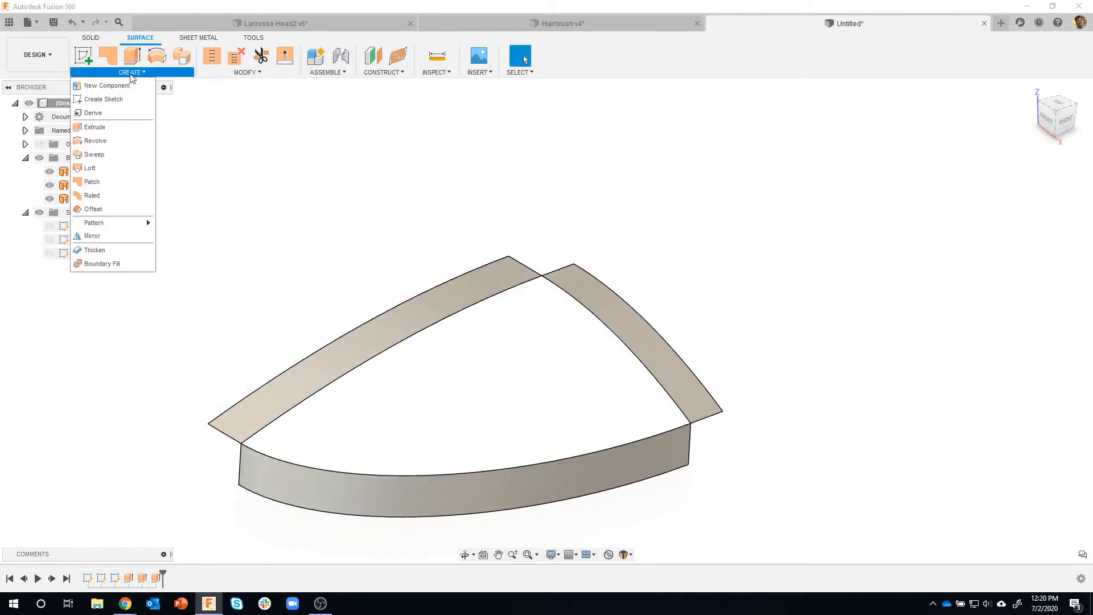
pyautogui.click(97, 181)
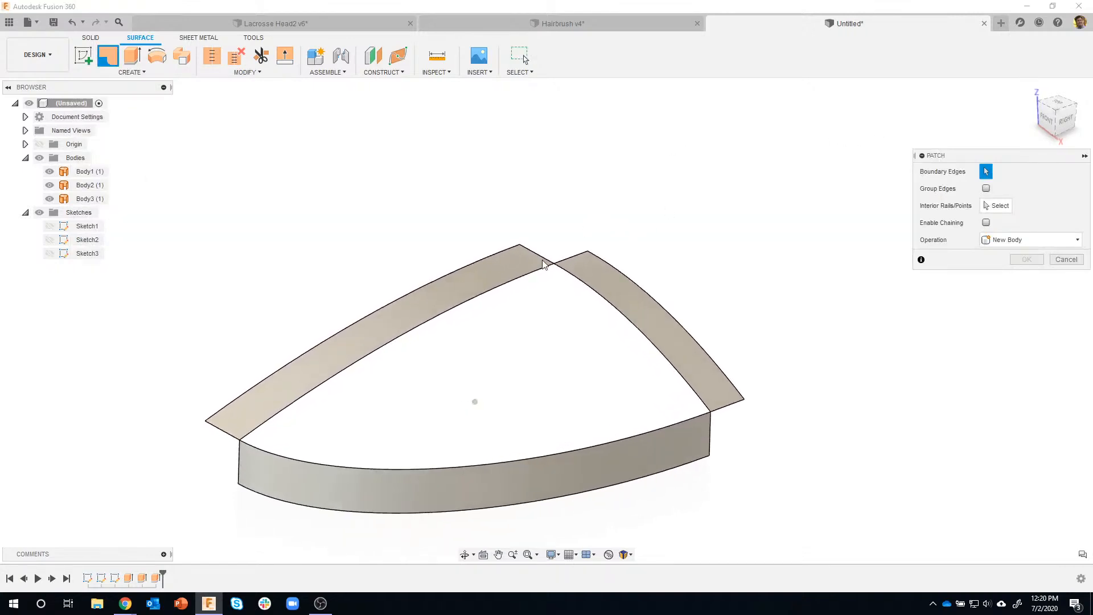
pyautogui.click(498, 291)
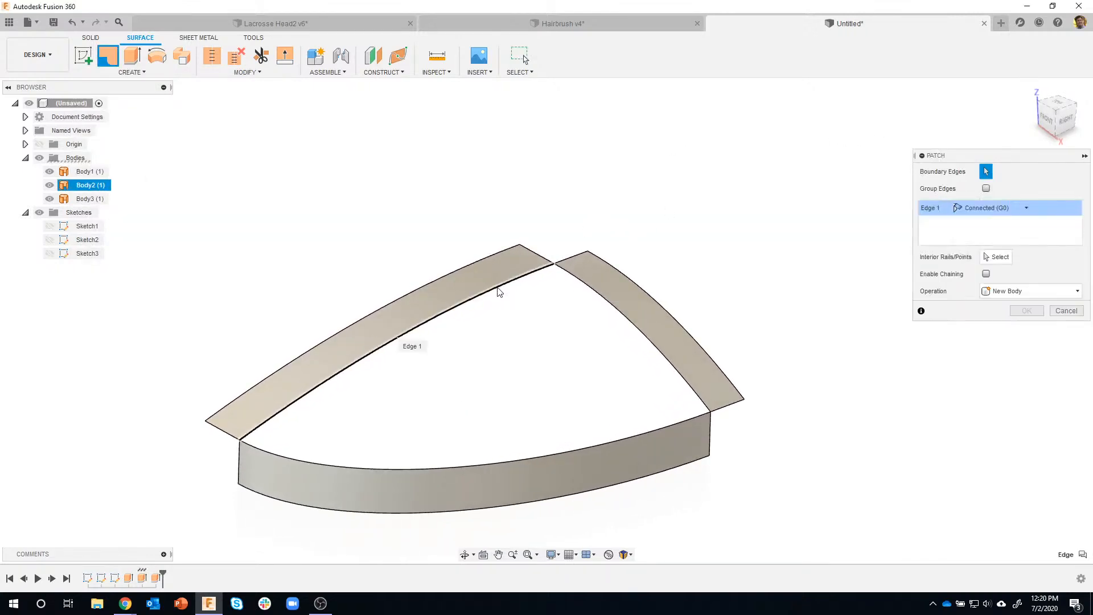
pyautogui.click(577, 285)
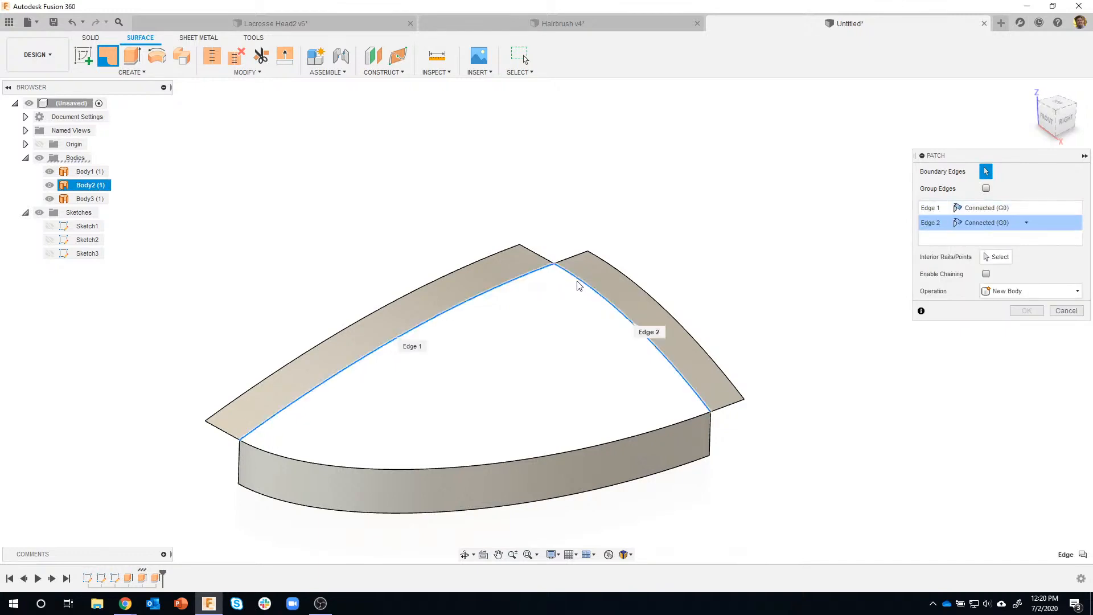
pyautogui.click(548, 458)
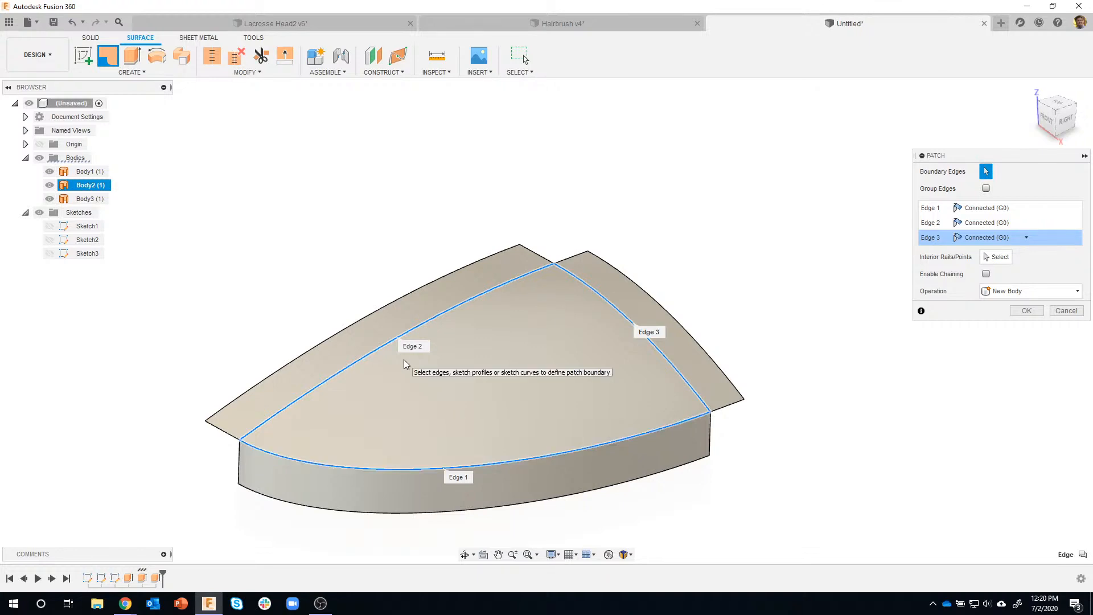
pyautogui.keyDown('shift'); pyautogui.moveTo(664, 357); pyautogui.dragTo(752, 300, button='middle'); pyautogui.keyUp('shift')
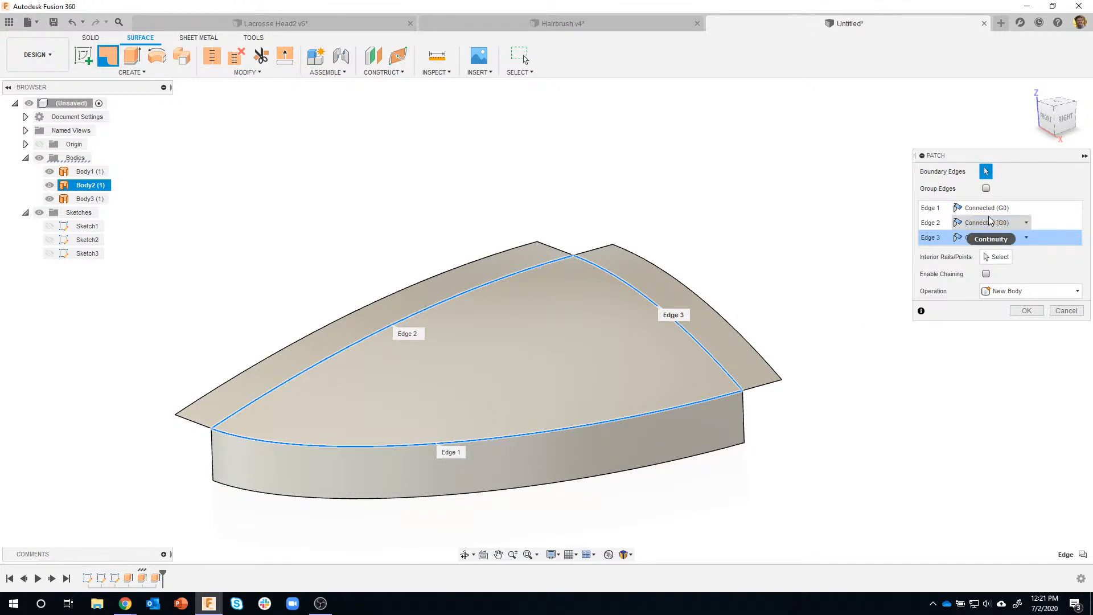
# Step: Try Tangent (G1) continuity on the patch's ellipse edge, and return that edge to Connected (G0)
pyautogui.click(1028, 205)
pyautogui.click(1025, 208)
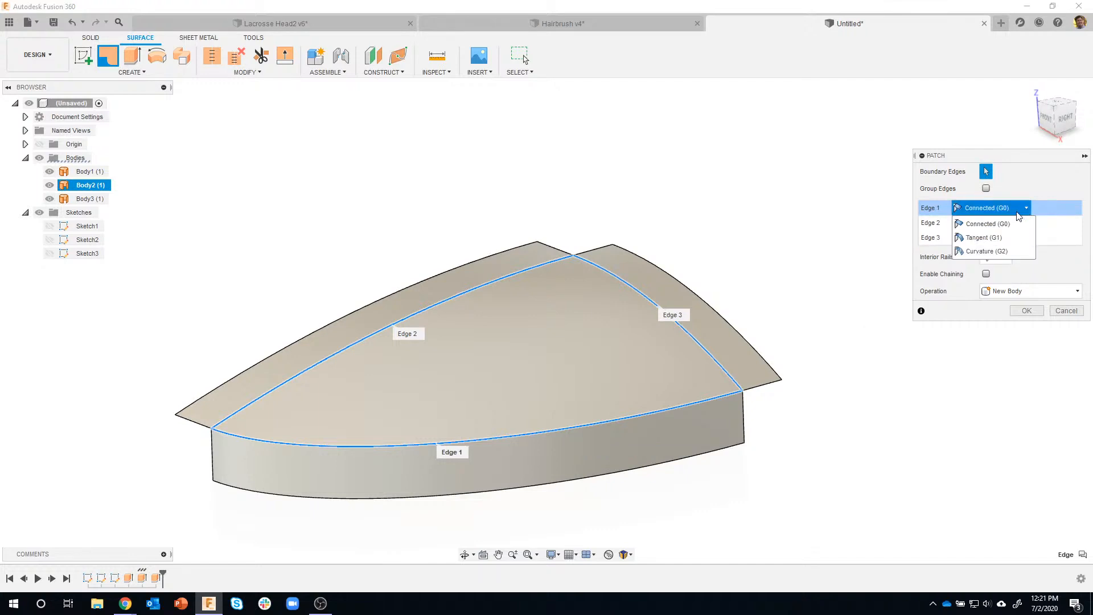
pyautogui.click(983, 238)
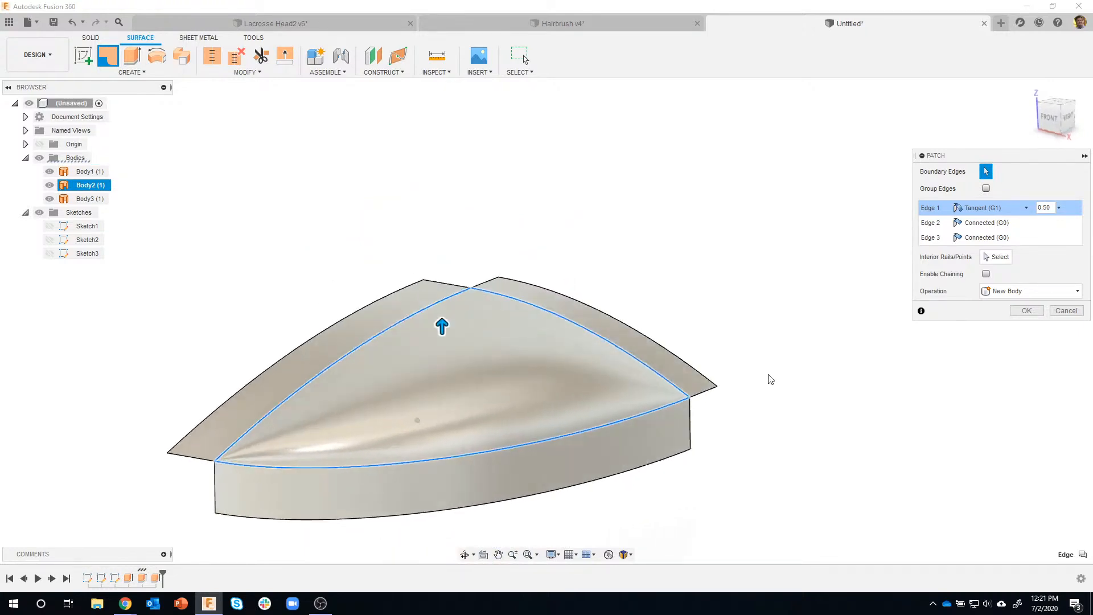
pyautogui.click(1027, 208)
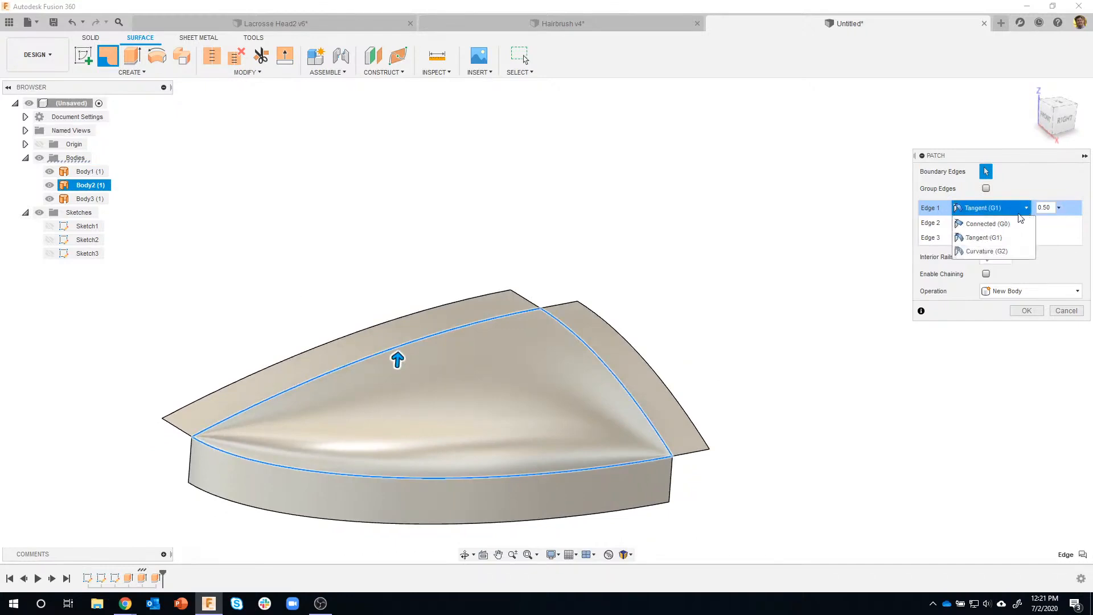
pyautogui.click(999, 223)
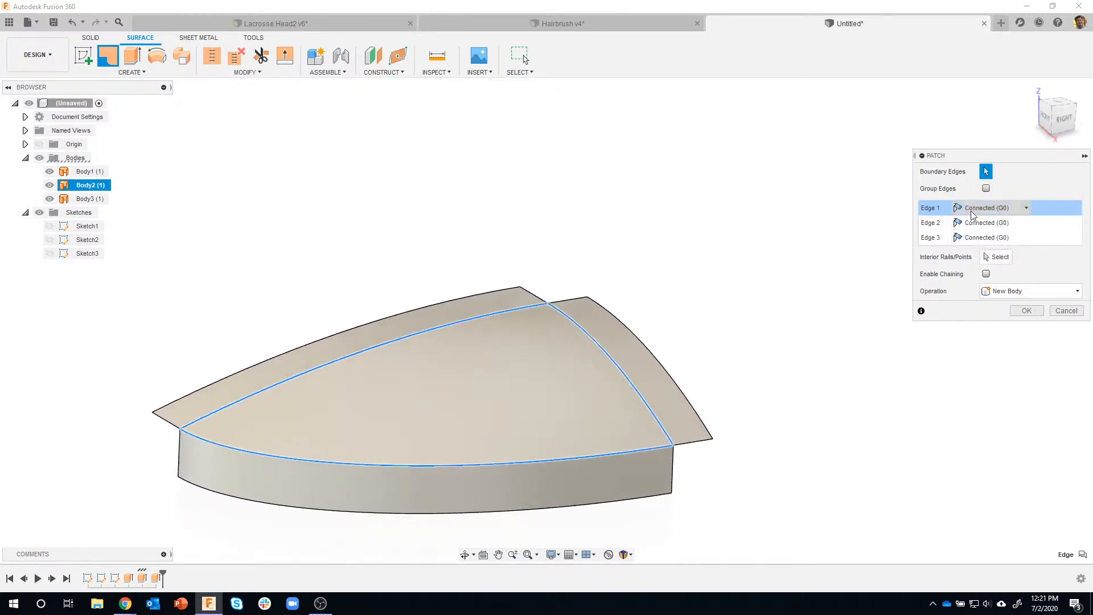
# Step: Try Tangent (G1) and Curvature (G2) continuity on the patch's lengthwise spline edge, ending on Tangent (G1)
pyautogui.click(1027, 223)
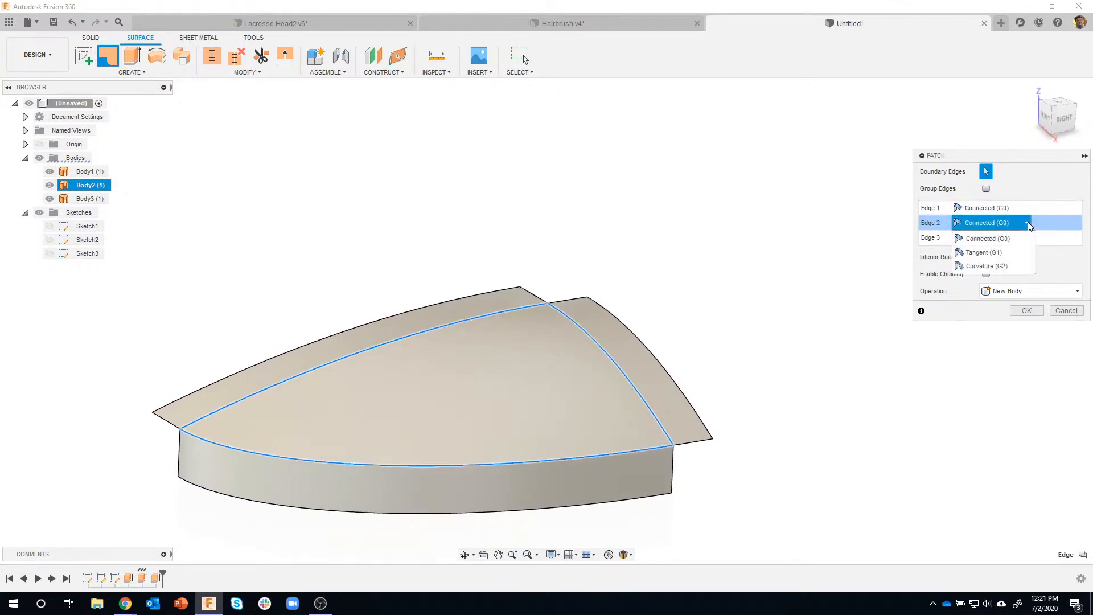
pyautogui.click(993, 252)
pyautogui.keyDown('shift'); pyautogui.moveTo(447, 322); pyautogui.dragTo(424, 374, button='middle'); pyautogui.keyUp('shift')
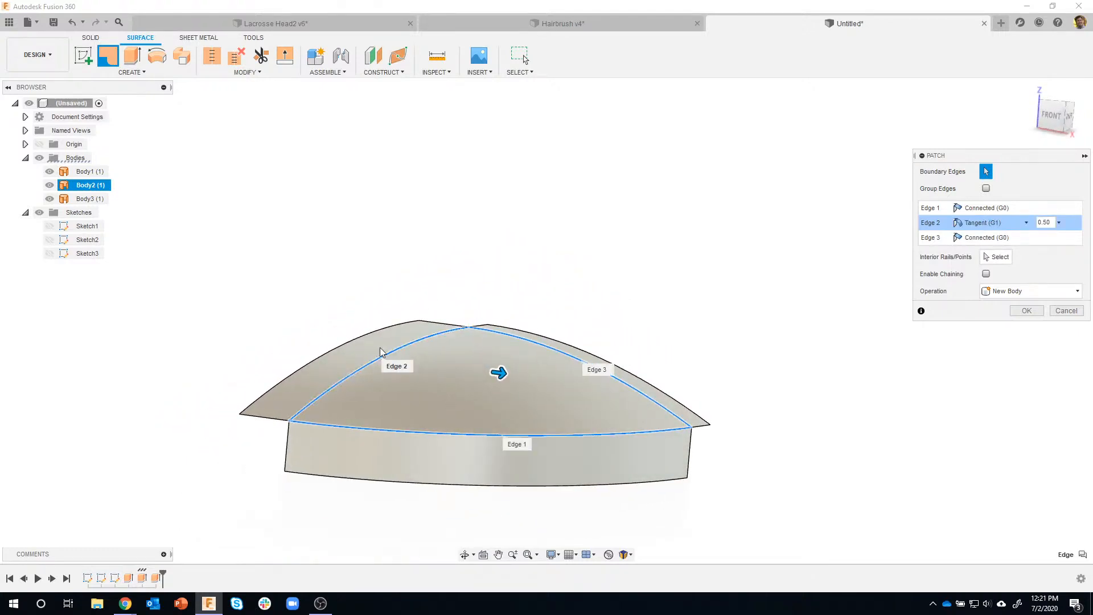
pyautogui.keyDown('shift'); pyautogui.moveTo(350, 357); pyautogui.dragTo(510, 348, button='middle'); pyautogui.keyUp('shift')
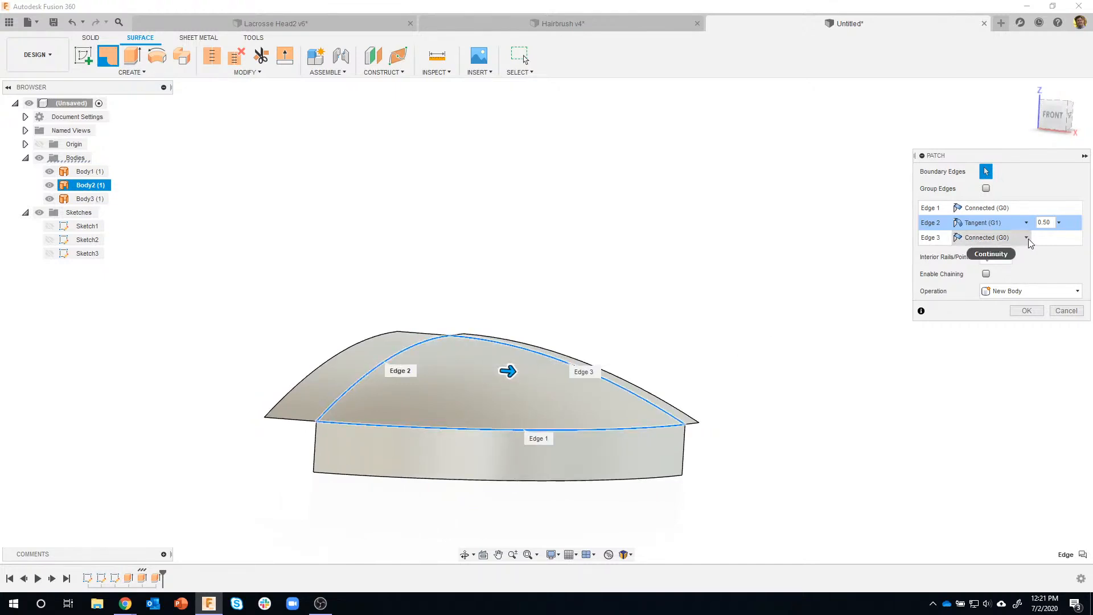
pyautogui.click(1026, 224)
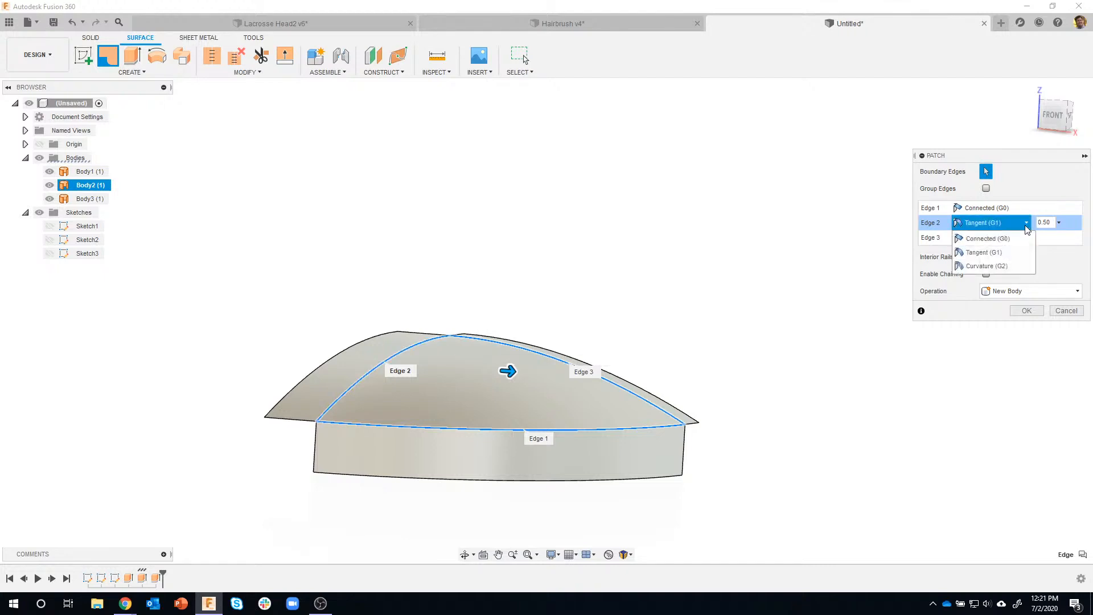
pyautogui.click(991, 267)
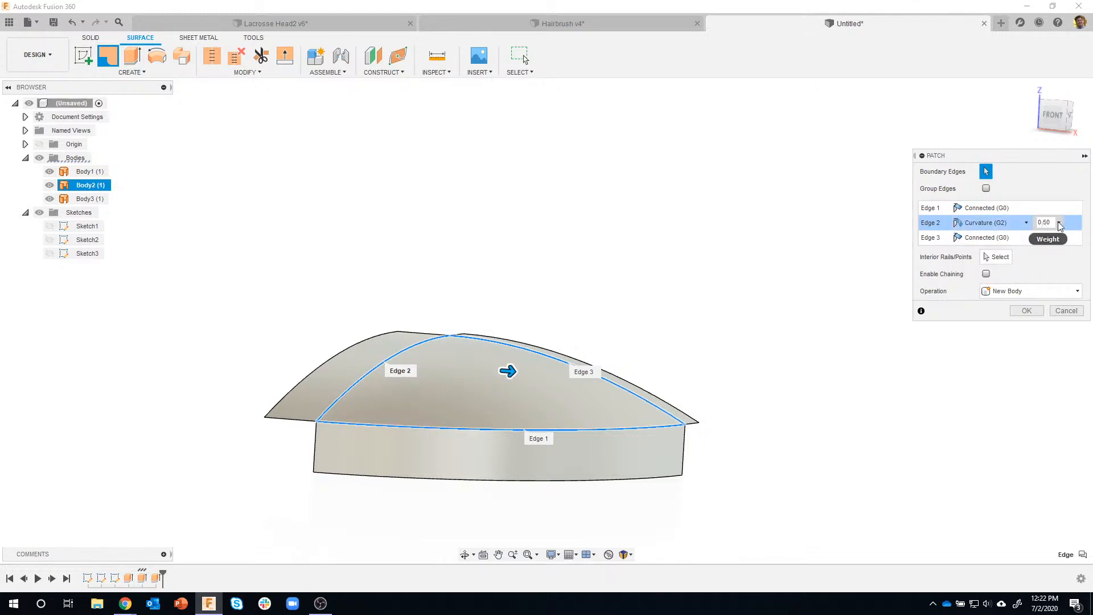
pyautogui.click(1026, 223)
pyautogui.click(1006, 254)
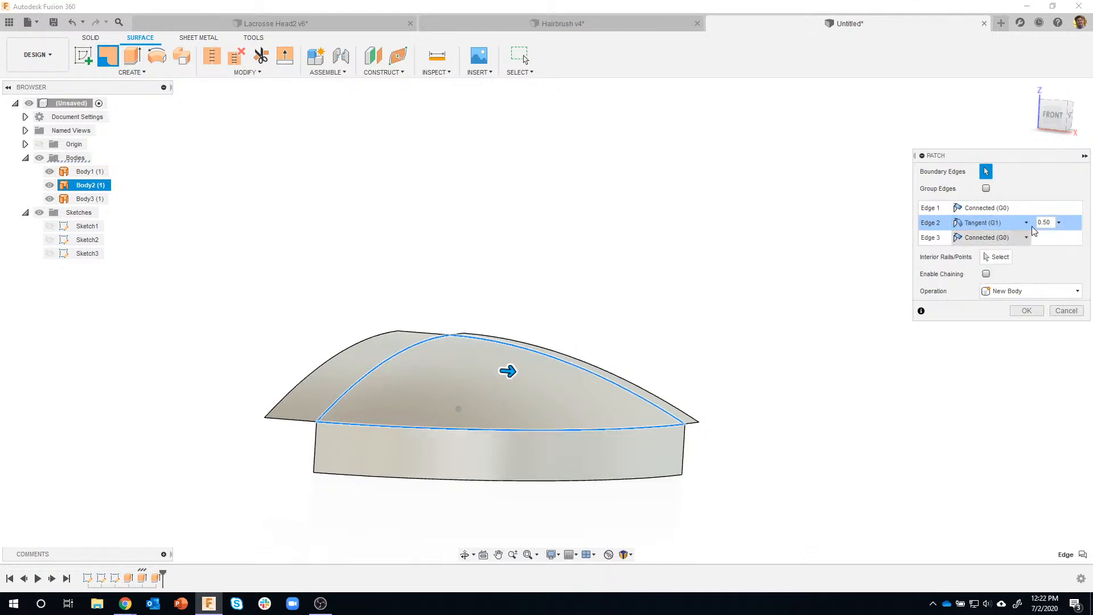
# Step: Try Tangent (G1) on the patch's crosswise spline edge, and return both spline edges to Connected (G0)
pyautogui.click(1025, 238)
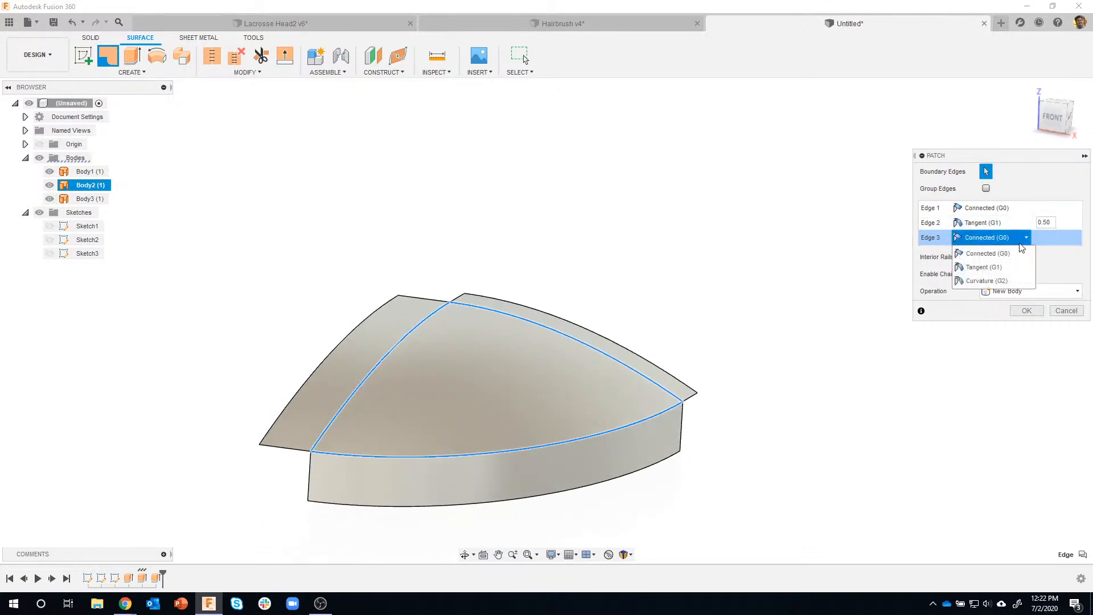
pyautogui.click(1002, 268)
pyautogui.keyDown('shift'); pyautogui.moveTo(515, 393); pyautogui.dragTo(544, 344, button='middle'); pyautogui.keyUp('shift')
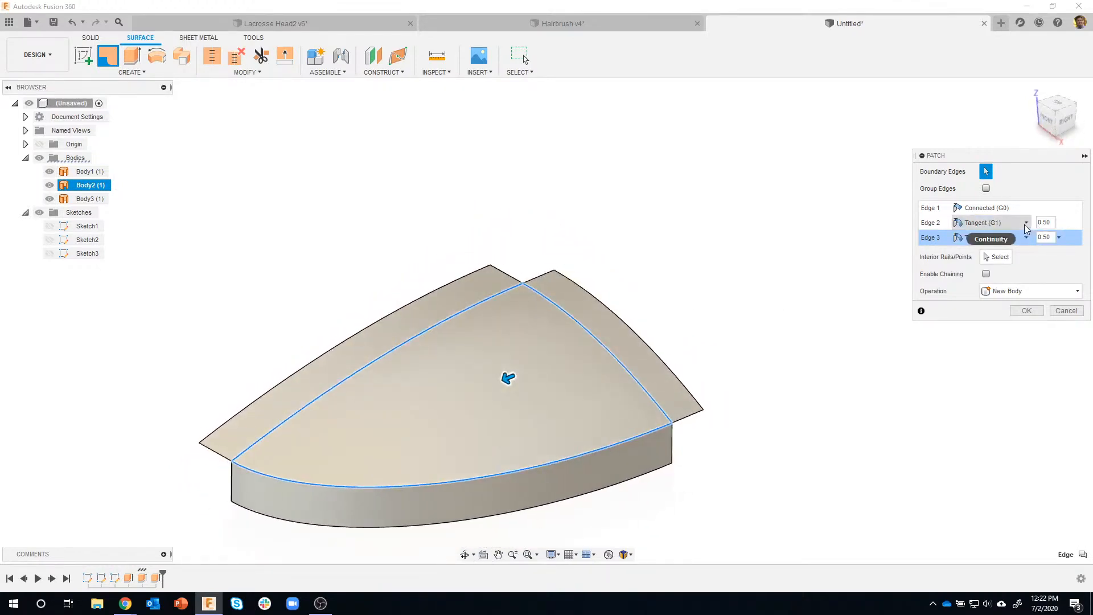
pyautogui.click(1026, 224)
pyautogui.click(1006, 238)
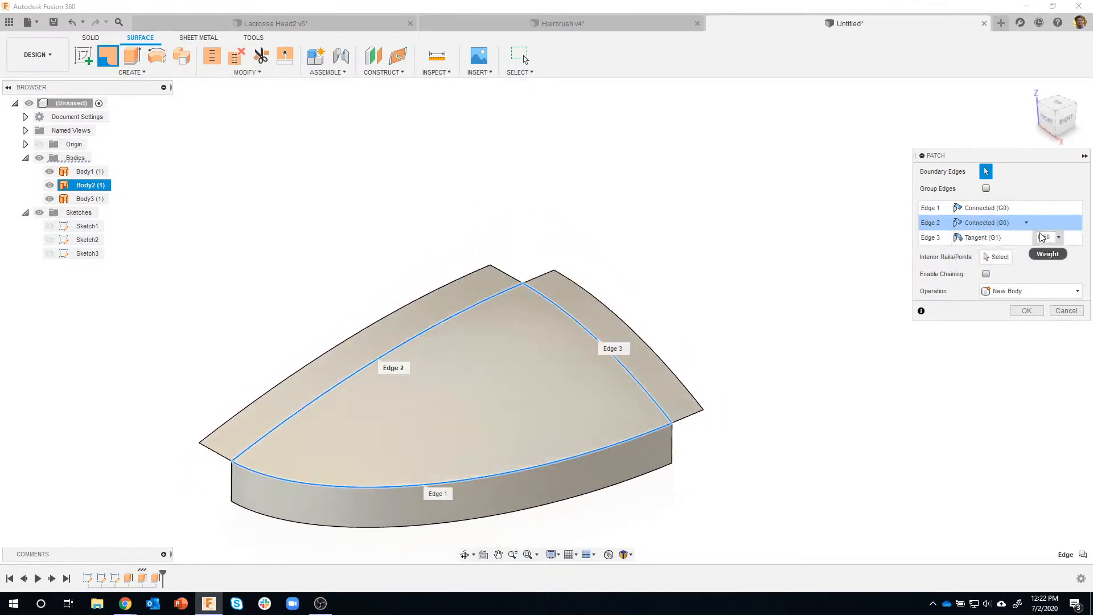
pyautogui.click(1028, 239)
pyautogui.click(995, 250)
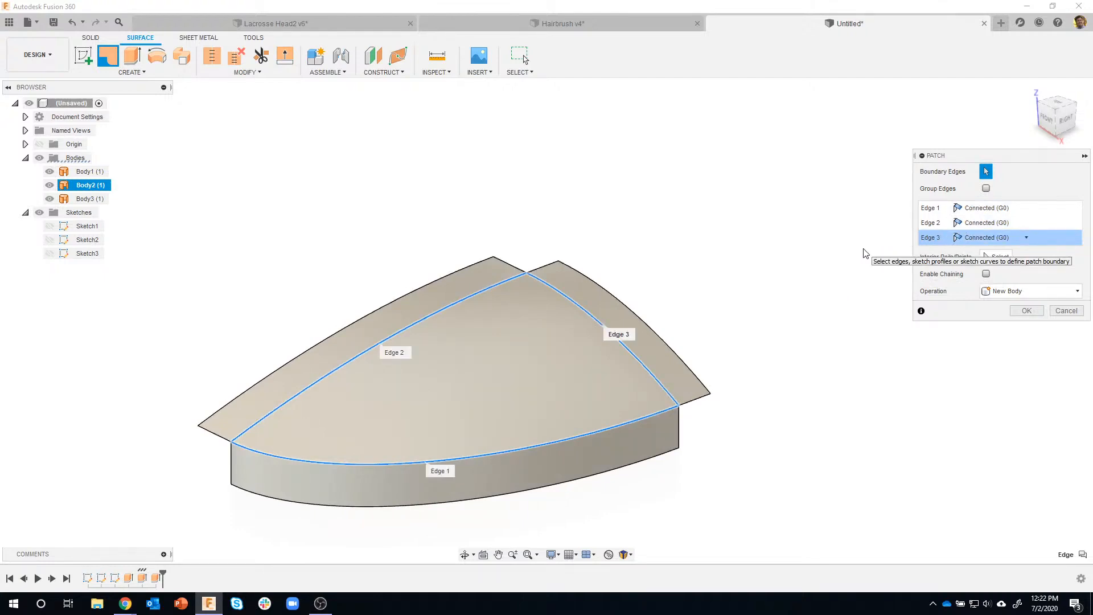
# Step: Create the three-edge patch as a new body with all edges set to Connected (G0)
pyautogui.keyDown('shift'); pyautogui.moveTo(813, 306); pyautogui.dragTo(860, 317, button='middle'); pyautogui.keyUp('shift')
pyautogui.keyDown('shift'); pyautogui.moveTo(947, 337); pyautogui.dragTo(987, 323, button='middle'); pyautogui.keyUp('shift')
pyautogui.click(1023, 311)
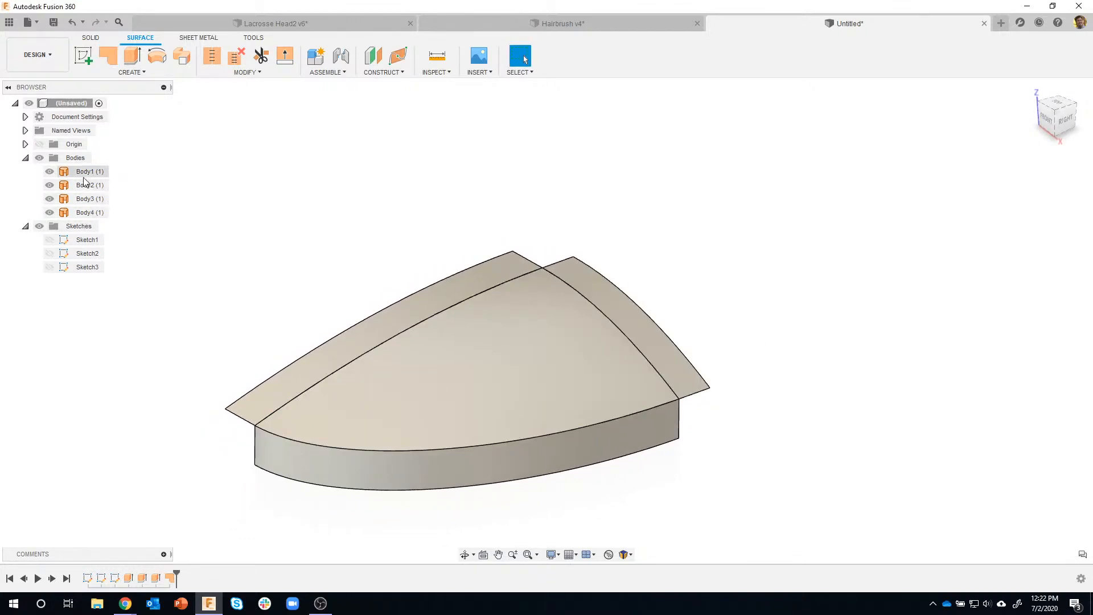
# Step: Hide the three extruded helper surfaces, Body1, Body2 and Body3, leaving only the patched quarter shown
pyautogui.click(50, 171)
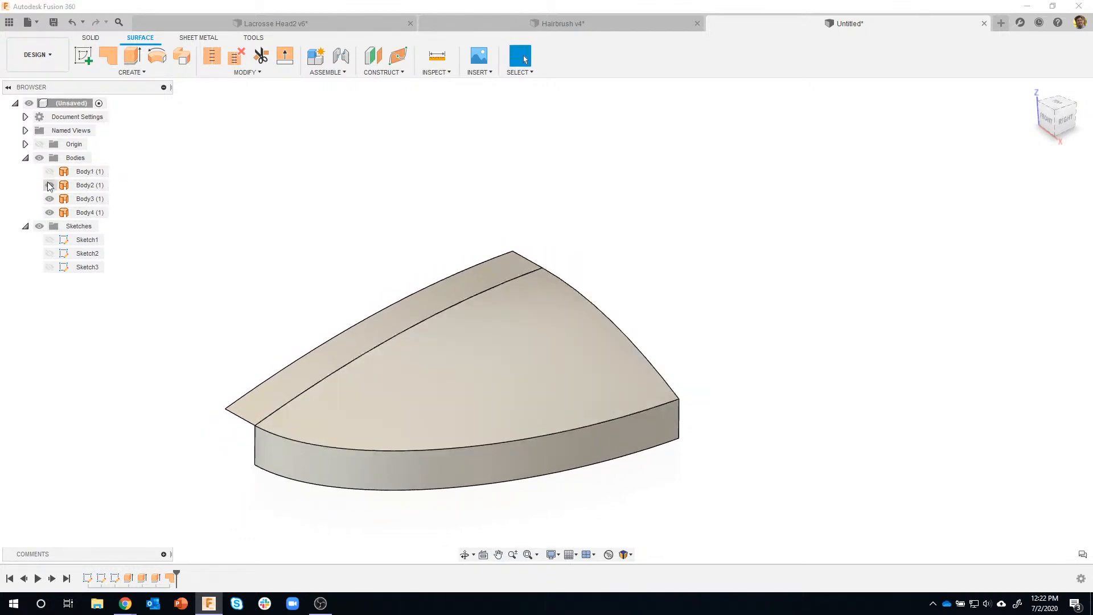
pyautogui.click(49, 185)
pyautogui.click(49, 199)
pyautogui.keyDown('shift'); pyautogui.moveTo(276, 215); pyautogui.dragTo(430, 228, button='middle'); pyautogui.keyUp('shift')
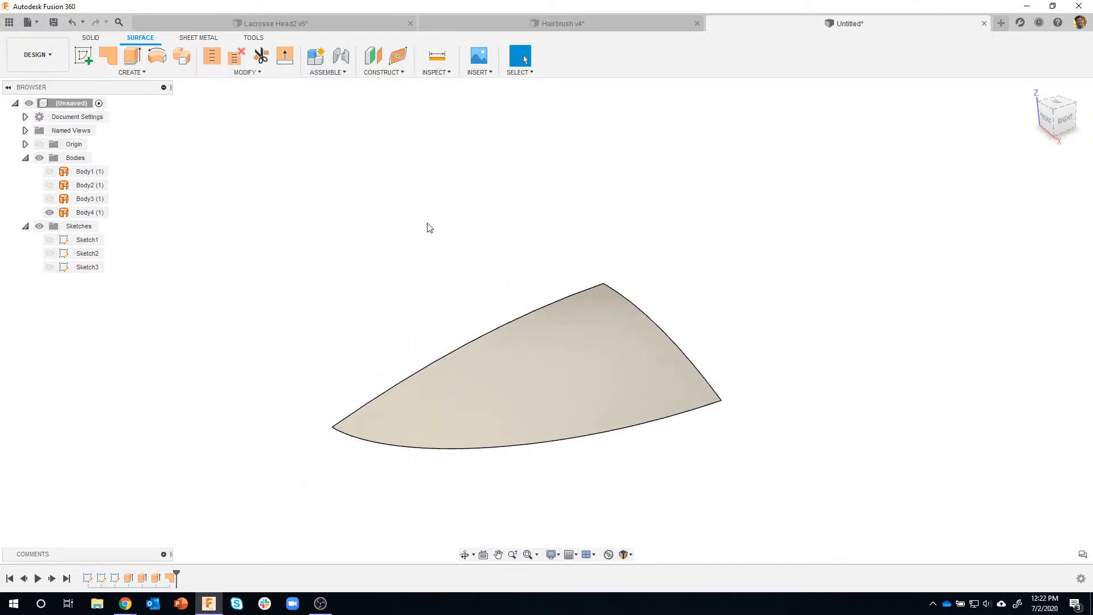
pyautogui.keyDown('shift'); pyautogui.moveTo(587, 352); pyautogui.dragTo(386, 347, button='middle'); pyautogui.keyUp('shift')
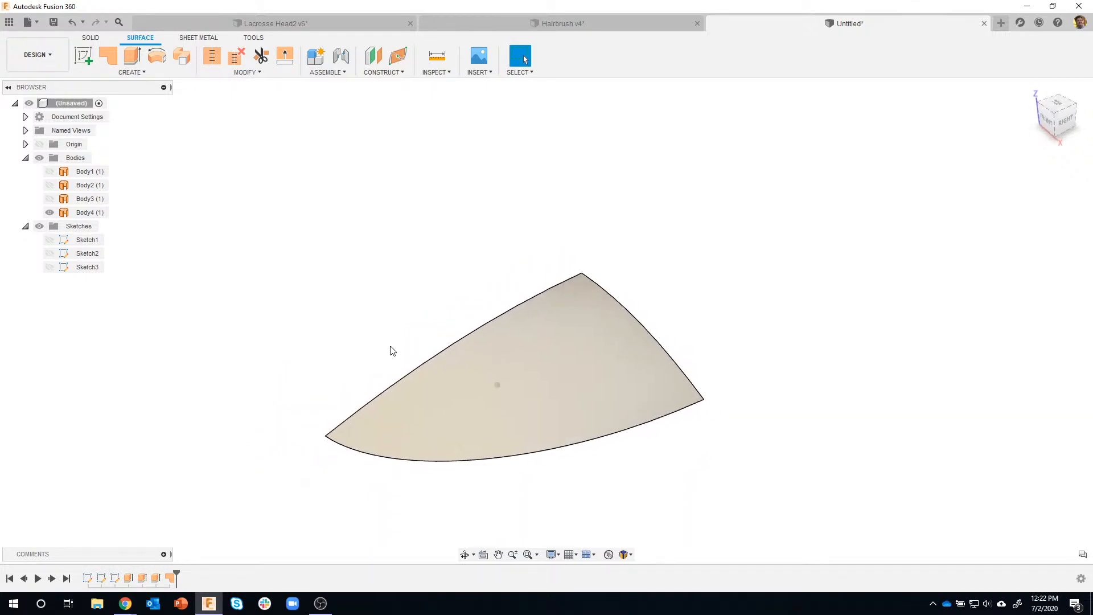
# Step: Mirror the patched quarter body across the origin plane that contains the crosswise spline
pyautogui.click(142, 73)
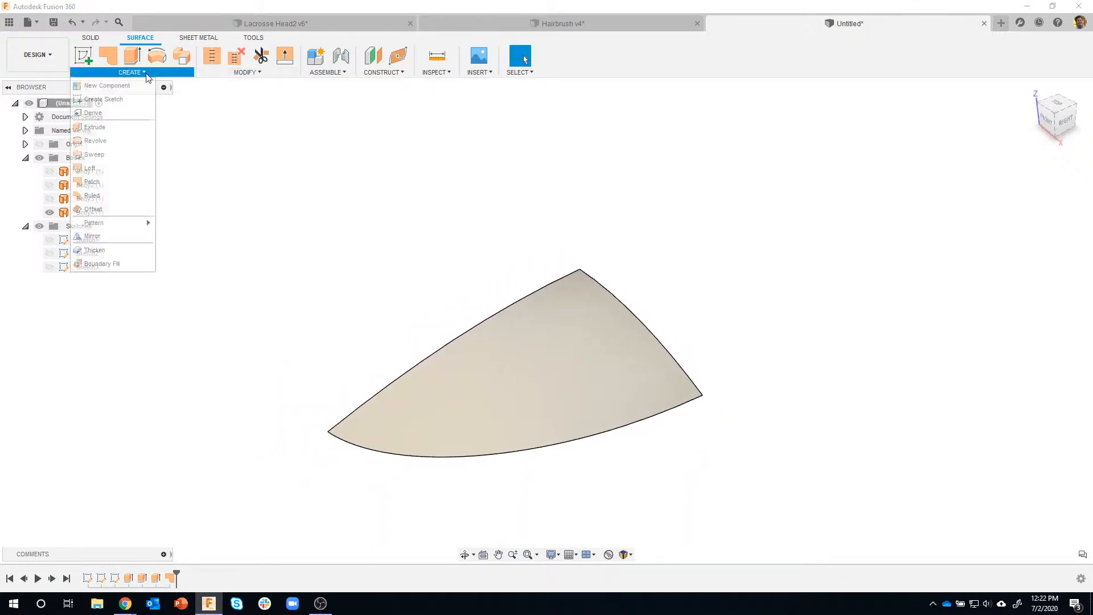
pyautogui.click(115, 235)
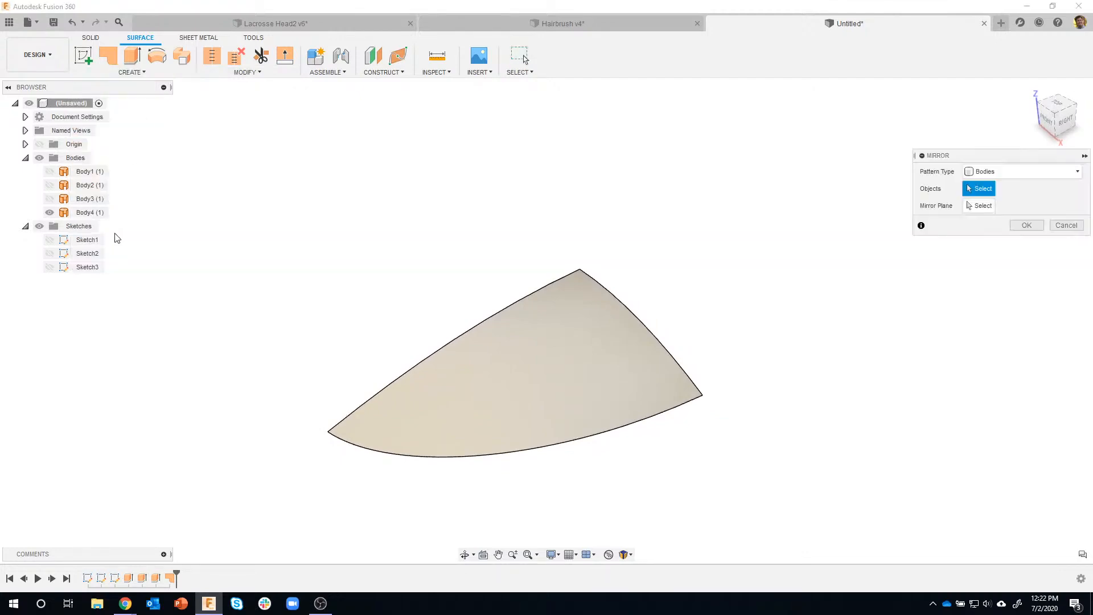
pyautogui.click(543, 353)
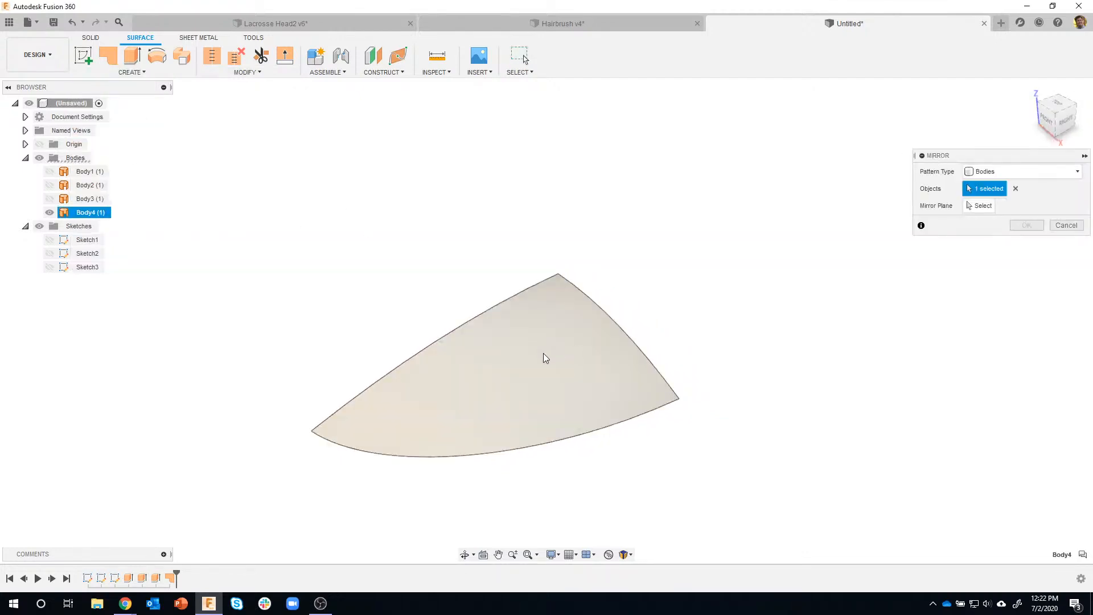
pyautogui.click(968, 203)
pyautogui.keyDown('shift'); pyautogui.moveTo(683, 274); pyautogui.dragTo(559, 307, button='middle'); pyautogui.keyUp('shift')
pyautogui.click(559, 307)
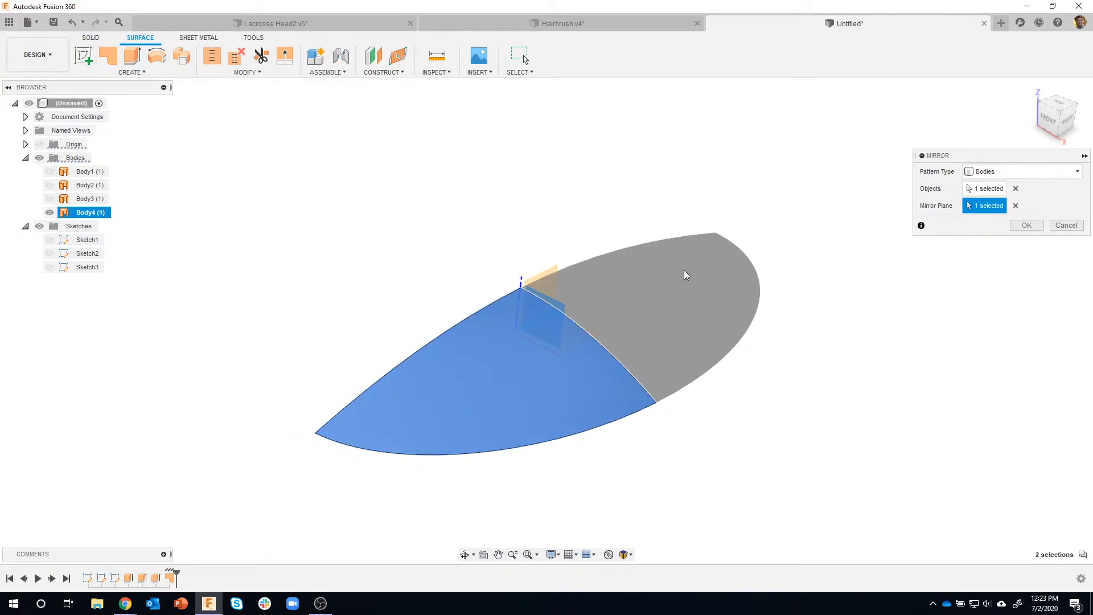
pyautogui.keyDown('shift'); pyautogui.moveTo(490, 404); pyautogui.dragTo(251, 222, button='middle'); pyautogui.keyUp('shift')
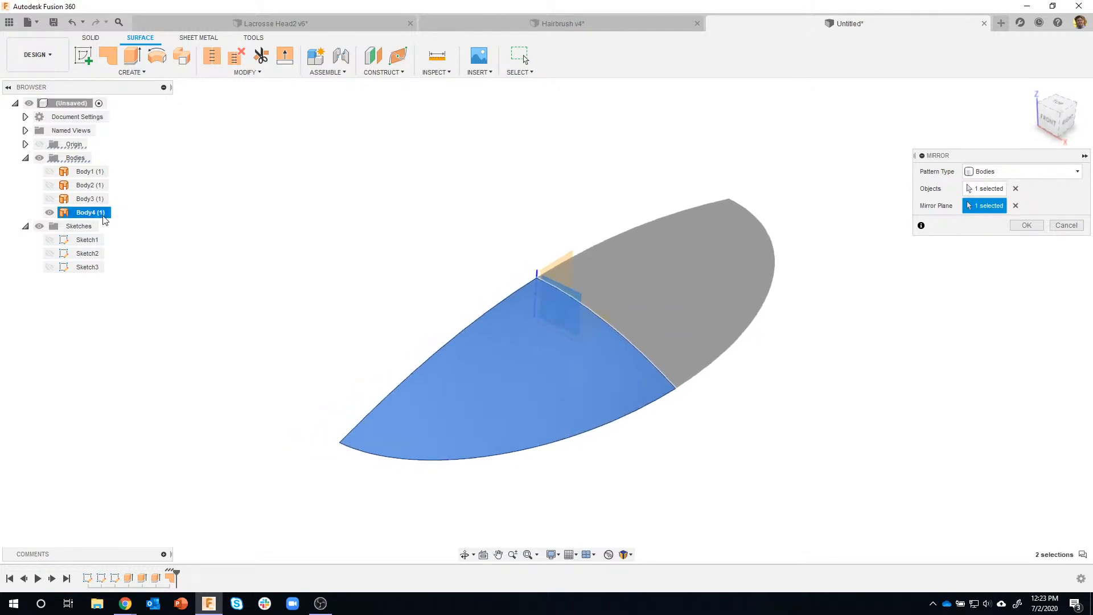
pyautogui.click(1025, 225)
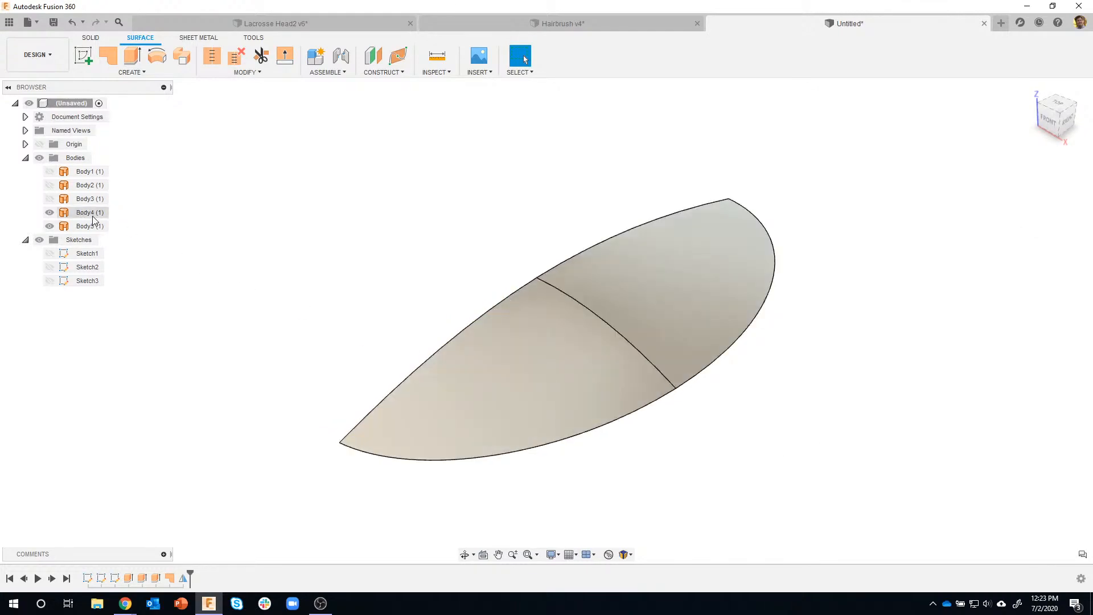
# Step: Stitch the patched quarter and its mirrored copy into one surface body with a 0.004 in tolerance, and select the result
pyautogui.click(211, 57)
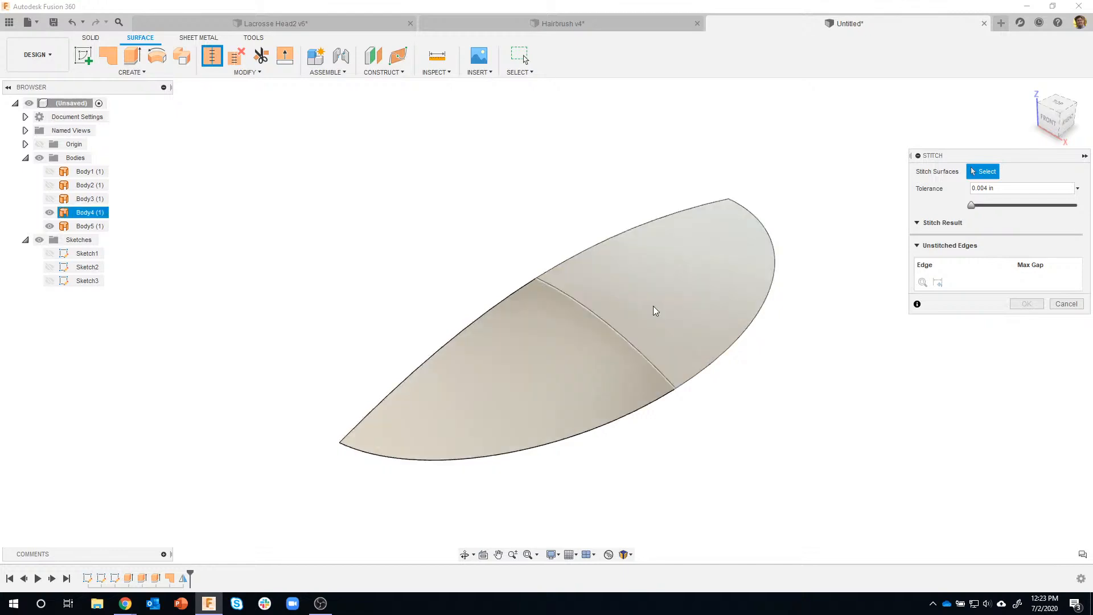
pyautogui.click(500, 354)
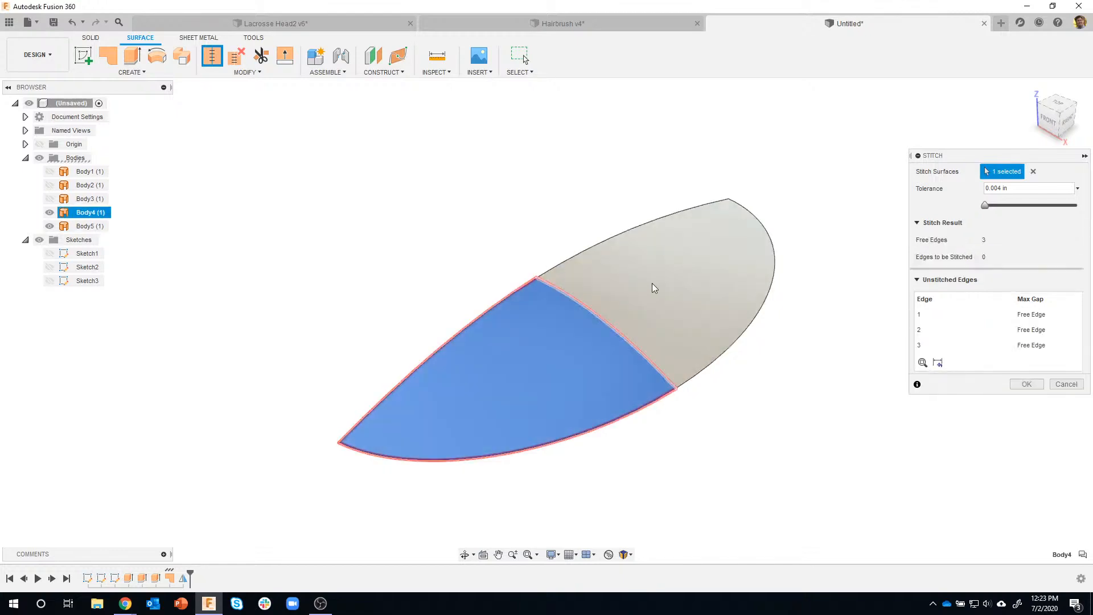
pyautogui.click(655, 285)
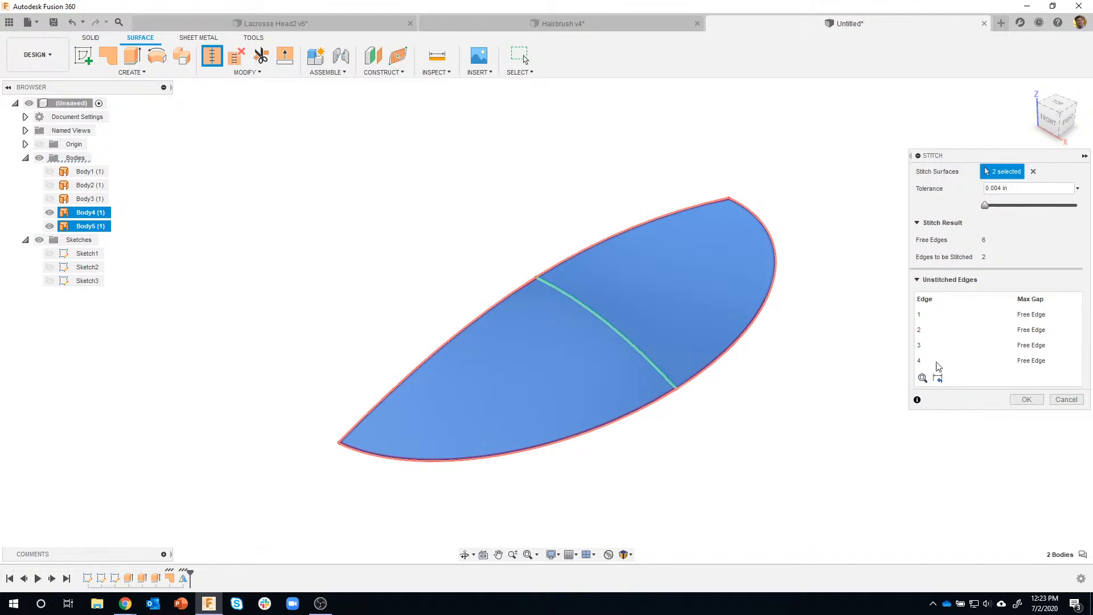
pyautogui.click(1018, 398)
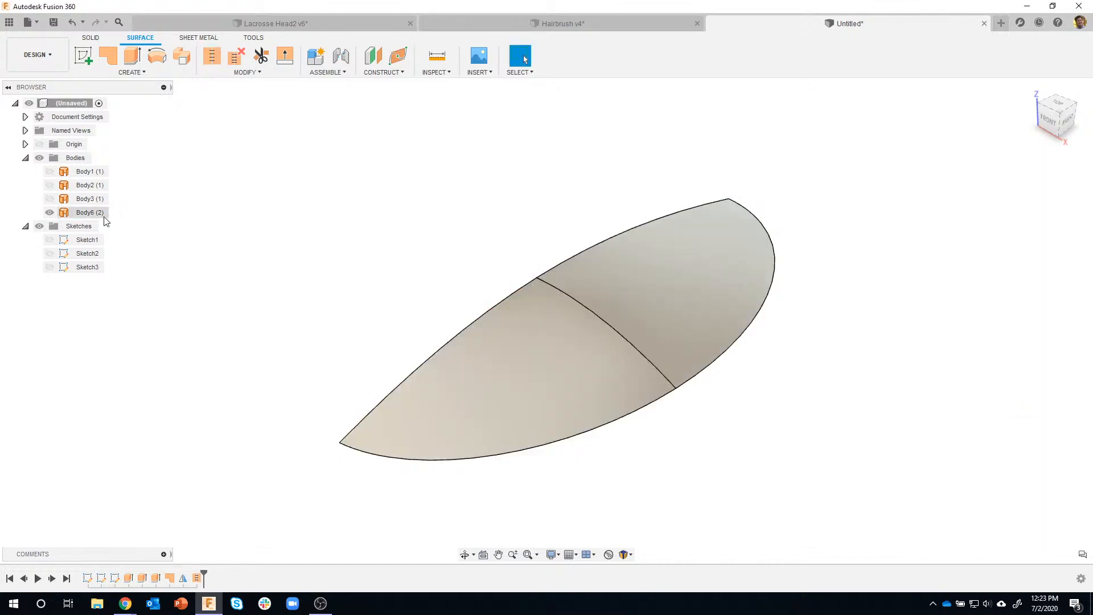
pyautogui.click(91, 213)
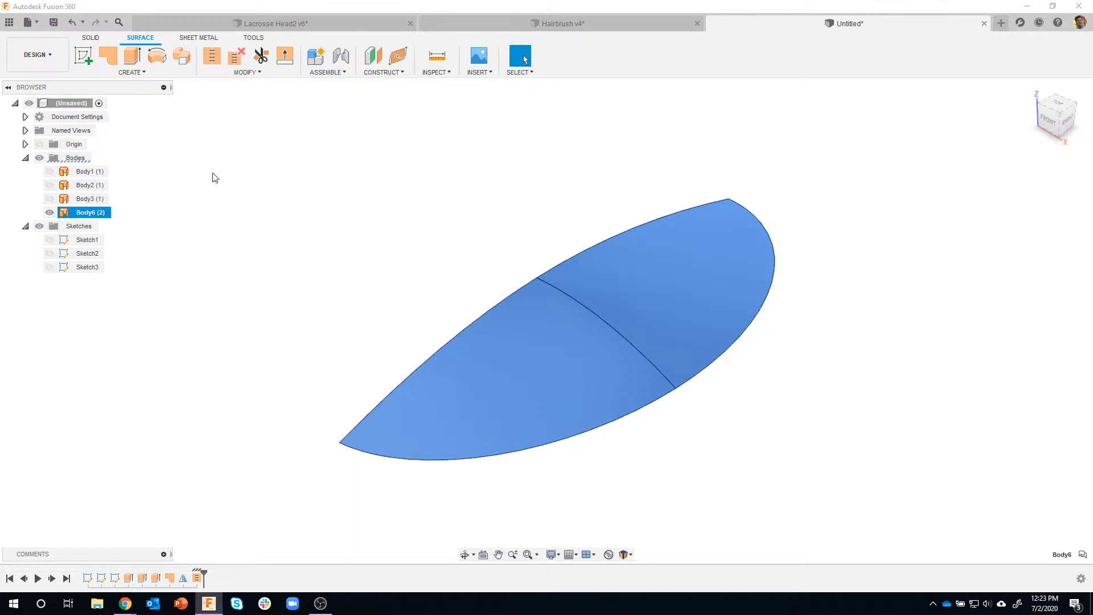
# Step: Mirror the stitched half body across the lengthwise origin plane running along its long inner edge
pyautogui.click(270, 300)
pyautogui.click(143, 72)
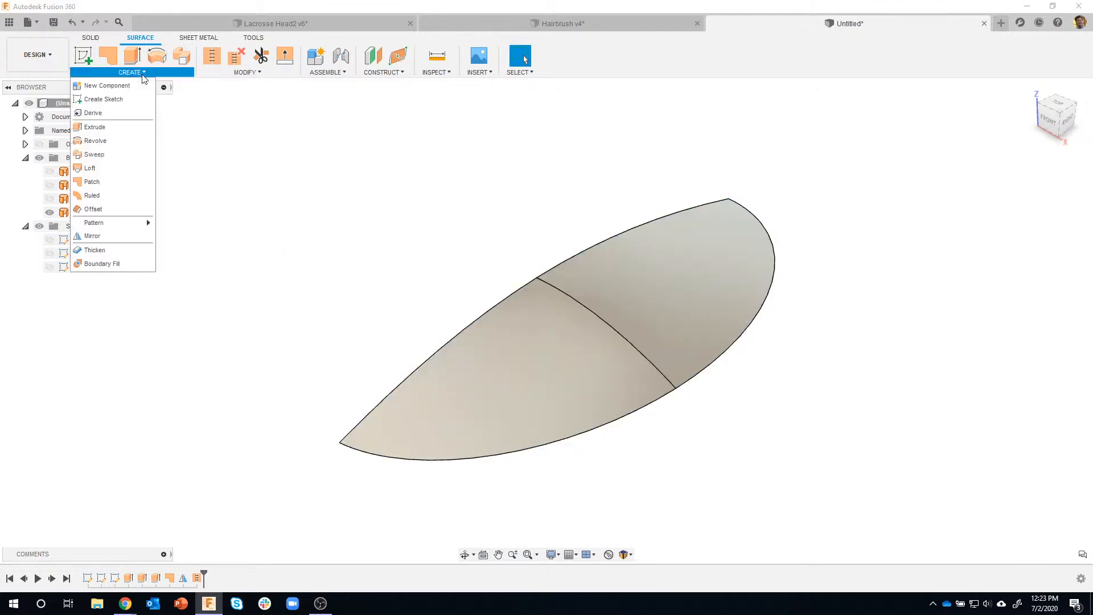
pyautogui.click(97, 235)
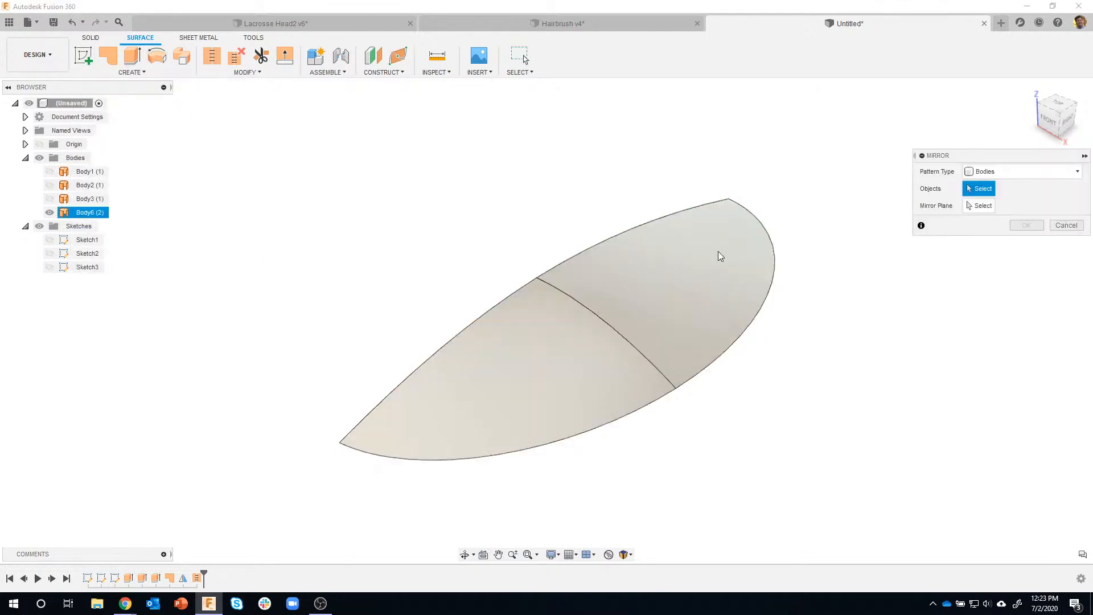
pyautogui.click(706, 260)
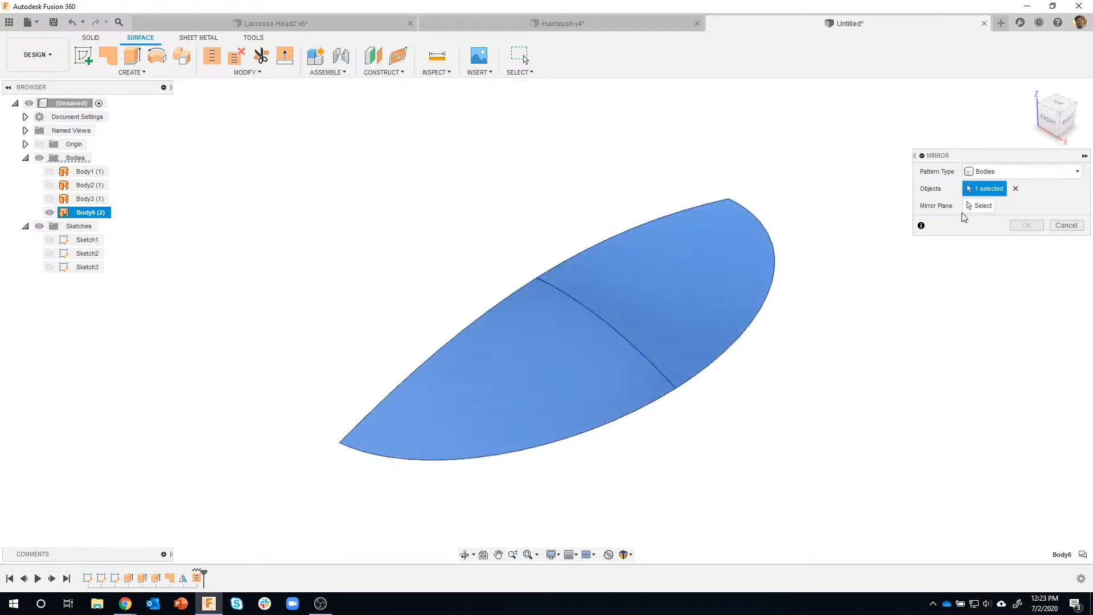
pyautogui.click(571, 255)
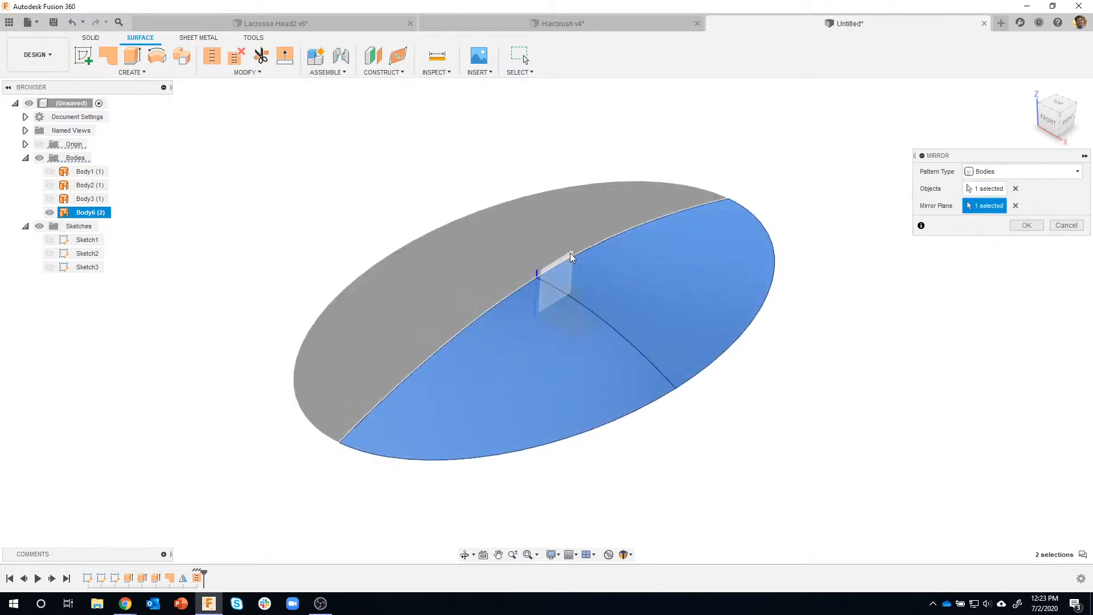
pyautogui.click(1025, 227)
pyautogui.keyDown('shift'); pyautogui.moveTo(384, 195); pyautogui.dragTo(193, 207, button='middle'); pyautogui.keyUp('shift')
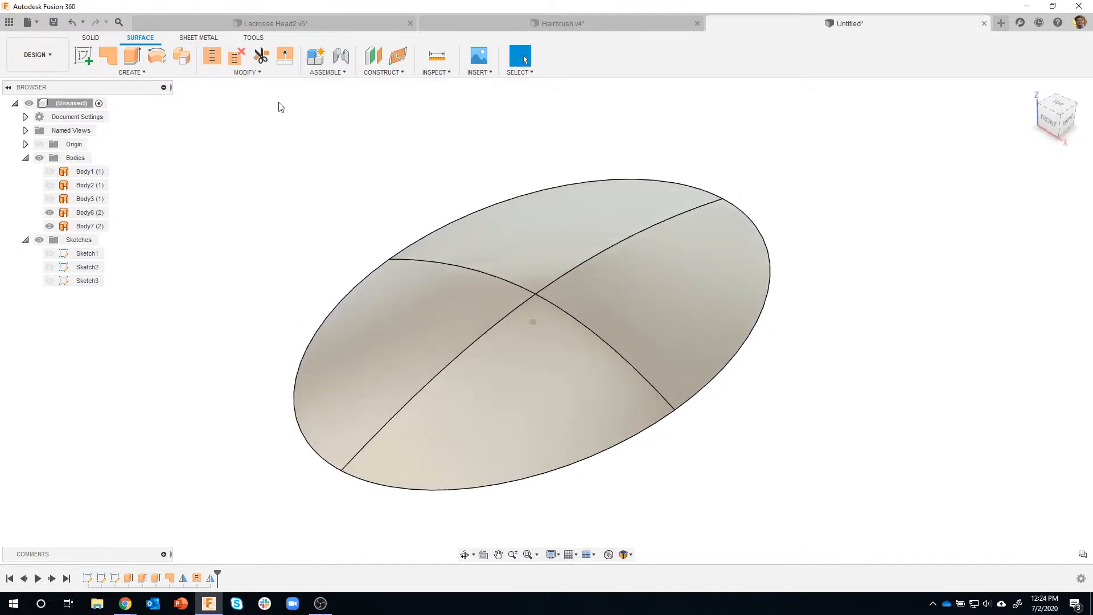
# Step: Stitch the two mirrored halves into one surface body with a 0.004 in tolerance, and check the resulting body
pyautogui.click(537, 370)
pyautogui.click(451, 328)
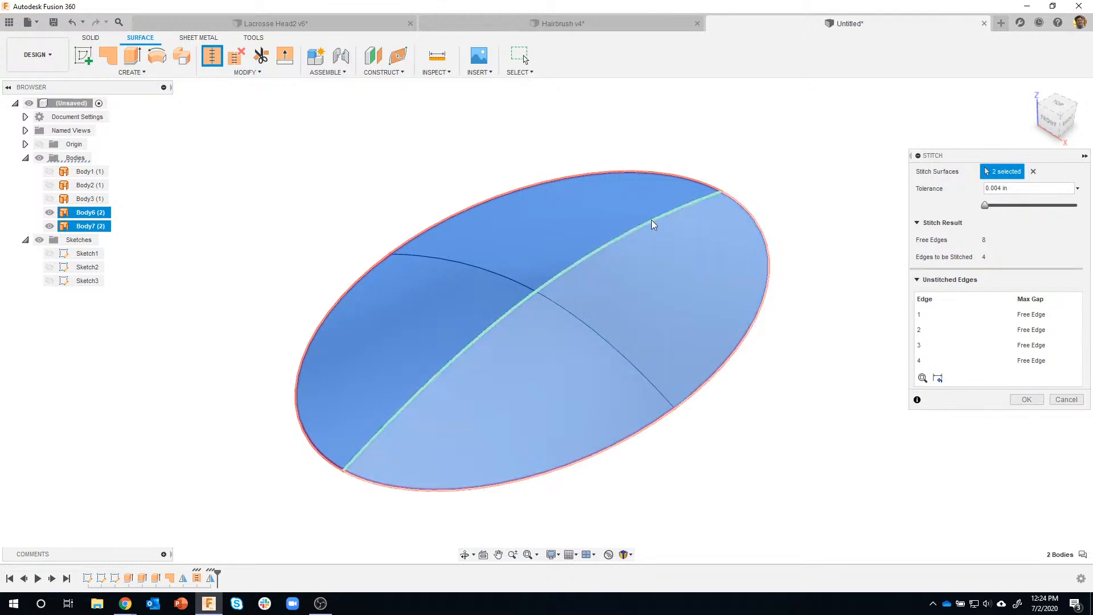
pyautogui.click(1026, 399)
pyautogui.click(90, 213)
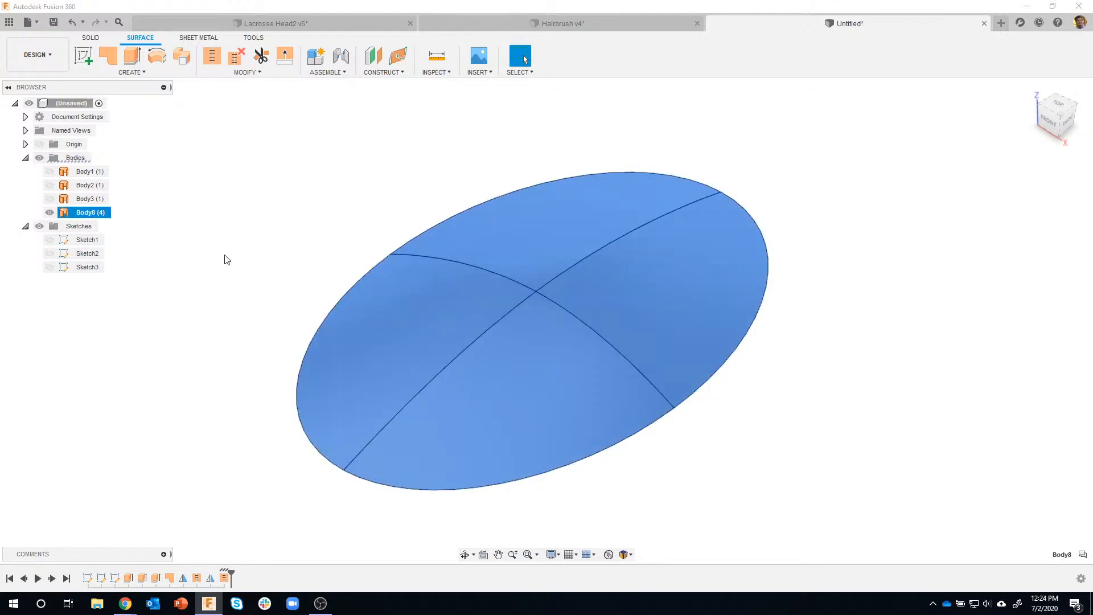
pyautogui.click(725, 231)
# Step: Create a construction plane offset about 0.536 in upward from the XY plane, above the crown of the stitched surface
pyautogui.keyDown('shift'); pyautogui.moveTo(726, 231); pyautogui.dragTo(486, 336, button='middle'); pyautogui.keyUp('shift')
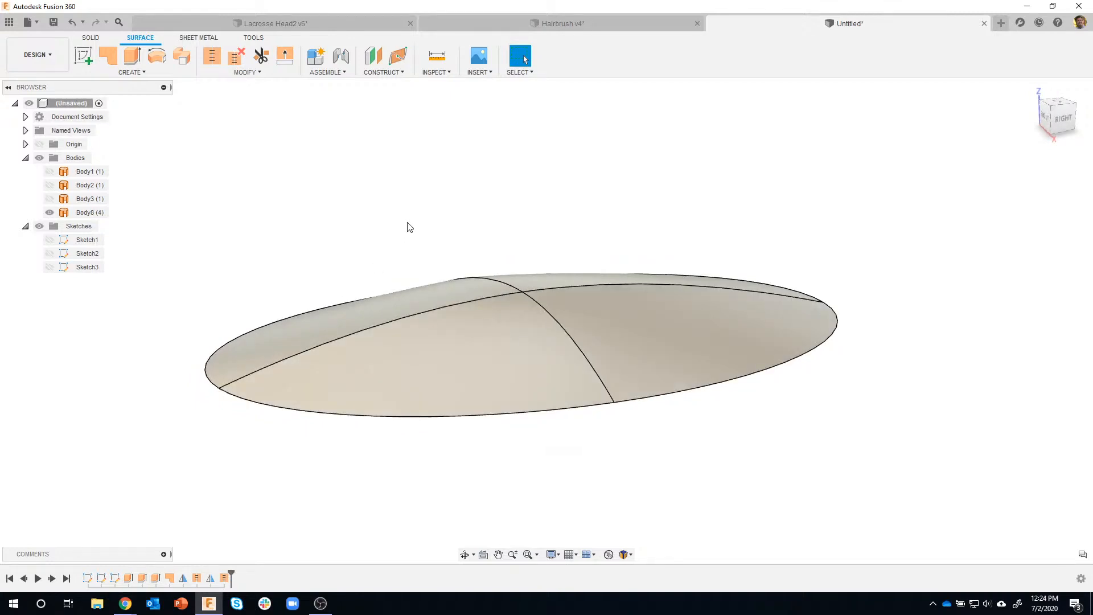
pyautogui.keyDown('shift'); pyautogui.moveTo(408, 227); pyautogui.dragTo(199, 357, button='middle'); pyautogui.keyUp('shift')
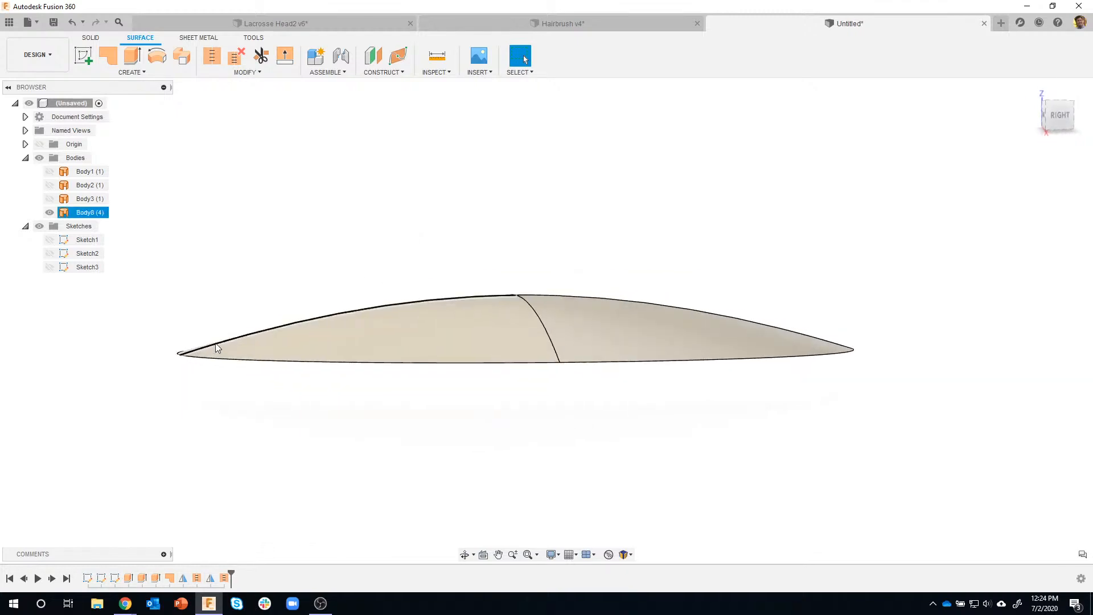
pyautogui.keyDown('shift'); pyautogui.moveTo(220, 343); pyautogui.dragTo(292, 206, button='middle'); pyautogui.keyUp('shift')
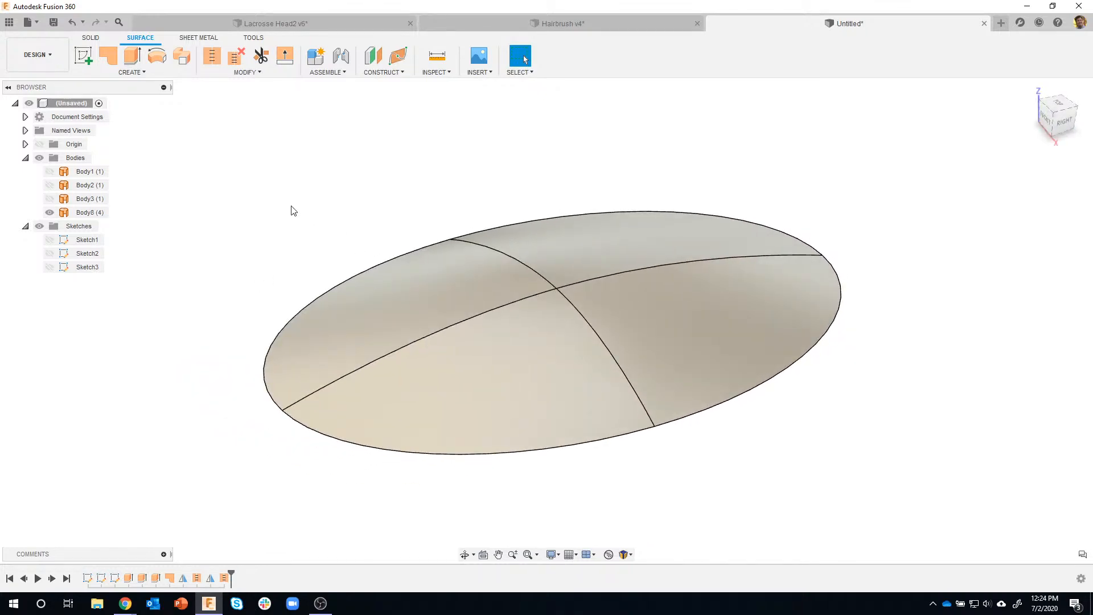
pyautogui.keyDown('shift'); pyautogui.moveTo(287, 205); pyautogui.dragTo(334, 232, button='middle'); pyautogui.keyUp('shift')
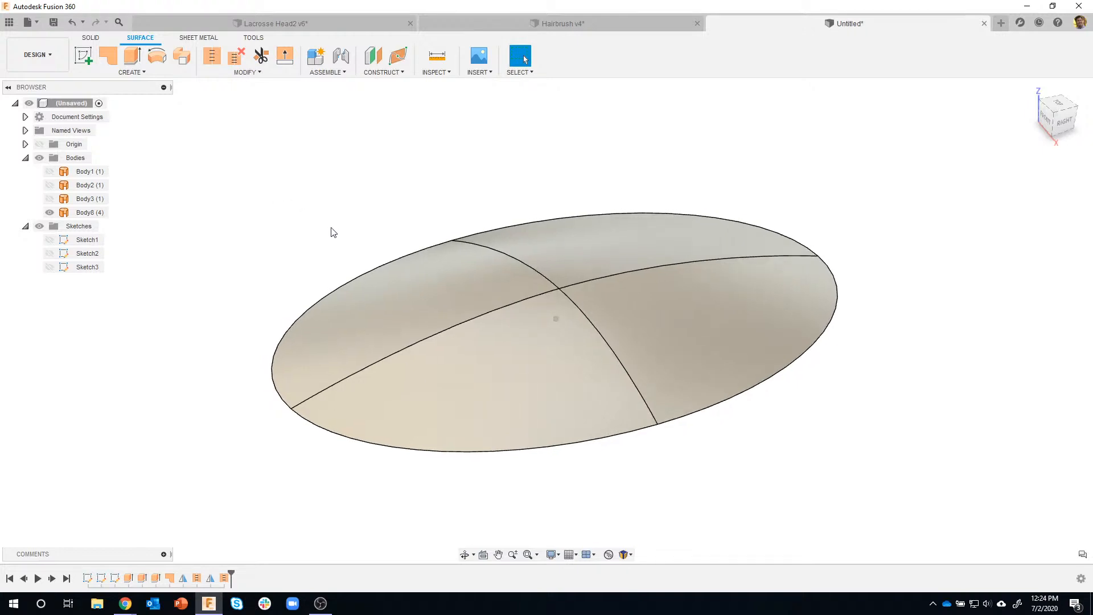
pyautogui.moveTo(301, 198)
pyautogui.keyDown('shift'); pyautogui.mouseDown(button='middle')
pyautogui.moveTo(391, 212)
pyautogui.moveTo(599, 342)
pyautogui.moveTo(702, 214)
pyautogui.moveTo(396, 463)
pyautogui.moveTo(575, 215)
pyautogui.moveTo(581, 427)
pyautogui.moveTo(385, 335)
pyautogui.moveTo(382, 366)
pyautogui.moveTo(415, 429)
pyautogui.moveTo(757, 322)
pyautogui.moveTo(472, 262)
pyautogui.moveTo(367, 406)
pyautogui.moveTo(651, 374)
pyautogui.moveTo(658, 333)
pyautogui.moveTo(722, 332)
pyautogui.moveTo(395, 412)
pyautogui.moveTo(649, 393)
pyautogui.moveTo(769, 251)
pyautogui.moveTo(561, 240)
pyautogui.moveTo(371, 376)
pyautogui.moveTo(510, 459)
pyautogui.moveTo(799, 280)
pyautogui.moveTo(579, 176)
pyautogui.moveTo(461, 171)
pyautogui.moveTo(387, 146)
pyautogui.moveTo(341, 81)
pyautogui.mouseUp(button='middle'); pyautogui.keyUp('shift')
pyautogui.click(371, 73)
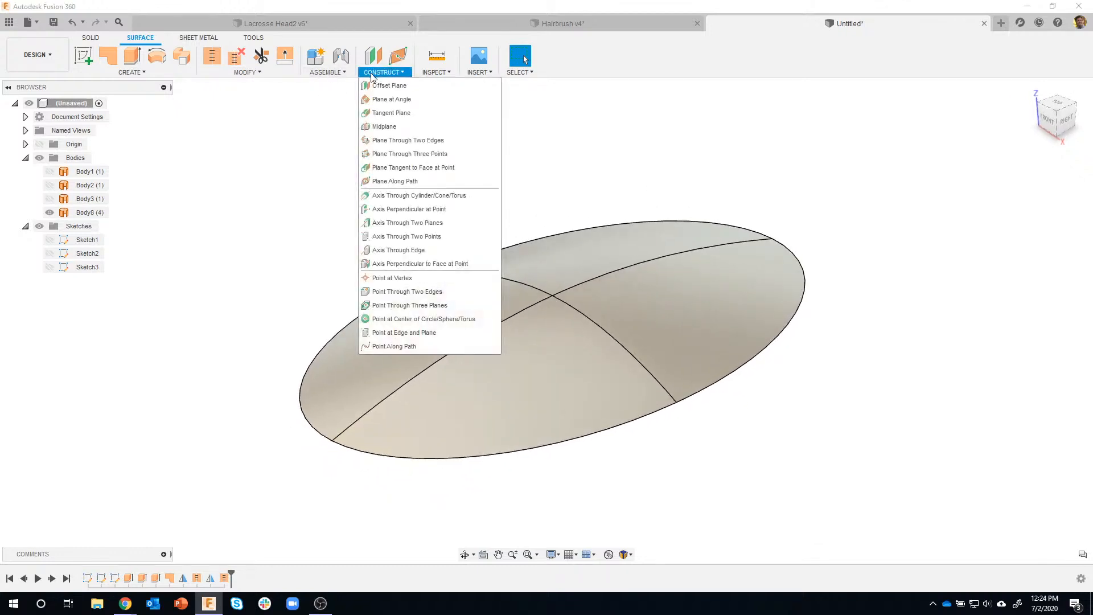
pyautogui.click(380, 83)
pyautogui.moveTo(445, 151)
pyautogui.keyDown('shift'); pyautogui.mouseDown(button='middle')
pyautogui.moveTo(647, 269)
pyautogui.moveTo(636, 354)
pyautogui.moveTo(584, 350)
pyautogui.moveTo(605, 498)
pyautogui.moveTo(558, 378)
pyautogui.moveTo(567, 349)
pyautogui.mouseUp(button='middle'); pyautogui.keyUp('shift')
pyautogui.click(584, 351)
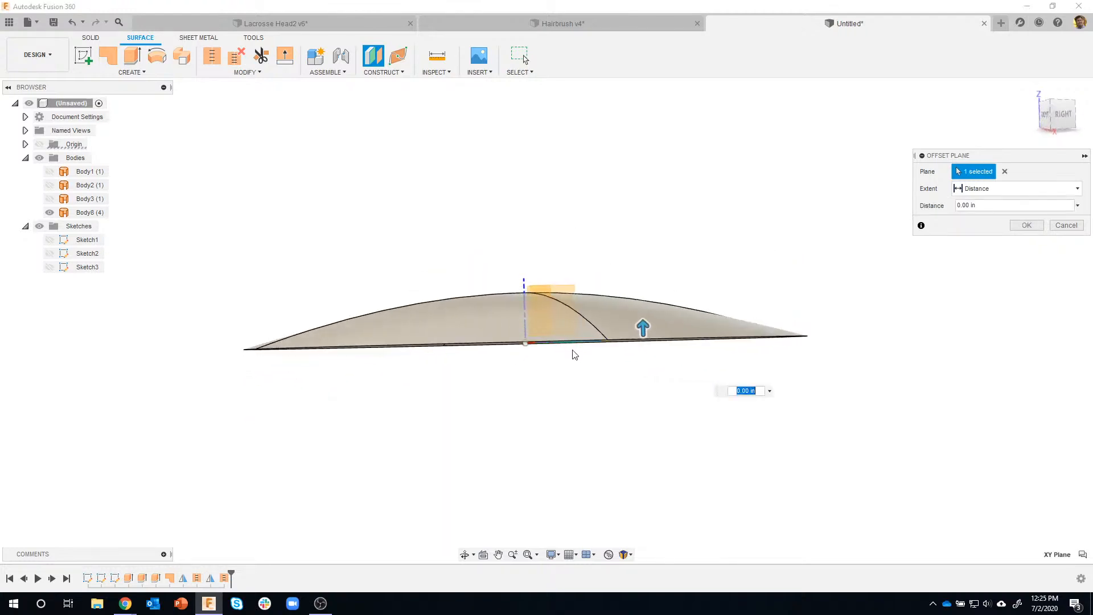
pyautogui.moveTo(643, 327); pyautogui.dragTo(643, 251)
pyautogui.keyDown('shift'); pyautogui.moveTo(563, 332); pyautogui.dragTo(454, 371, button='middle'); pyautogui.keyUp('shift')
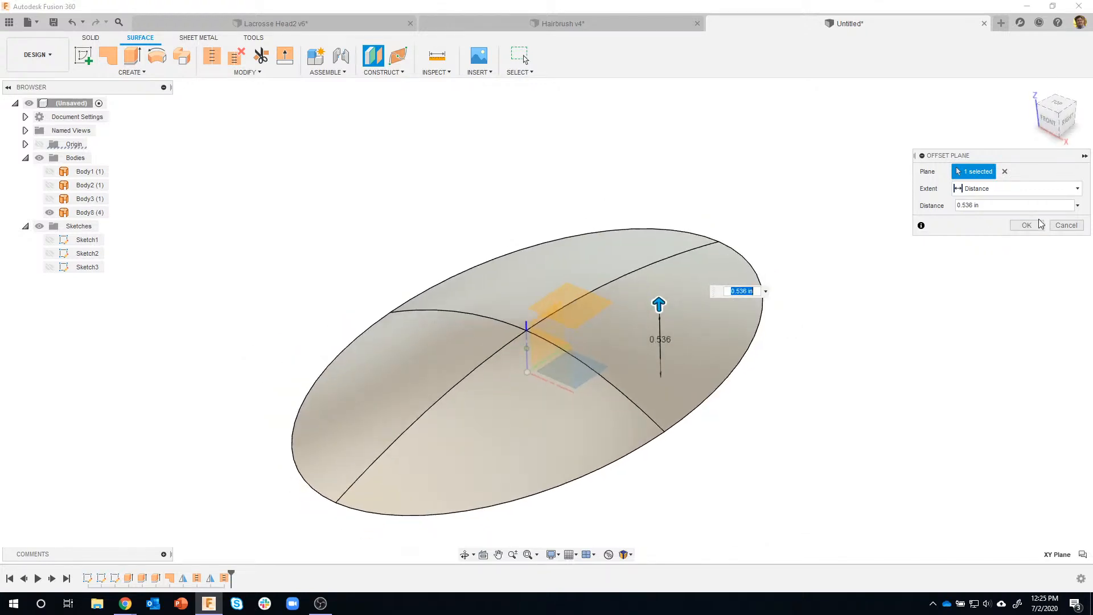
pyautogui.click(1026, 225)
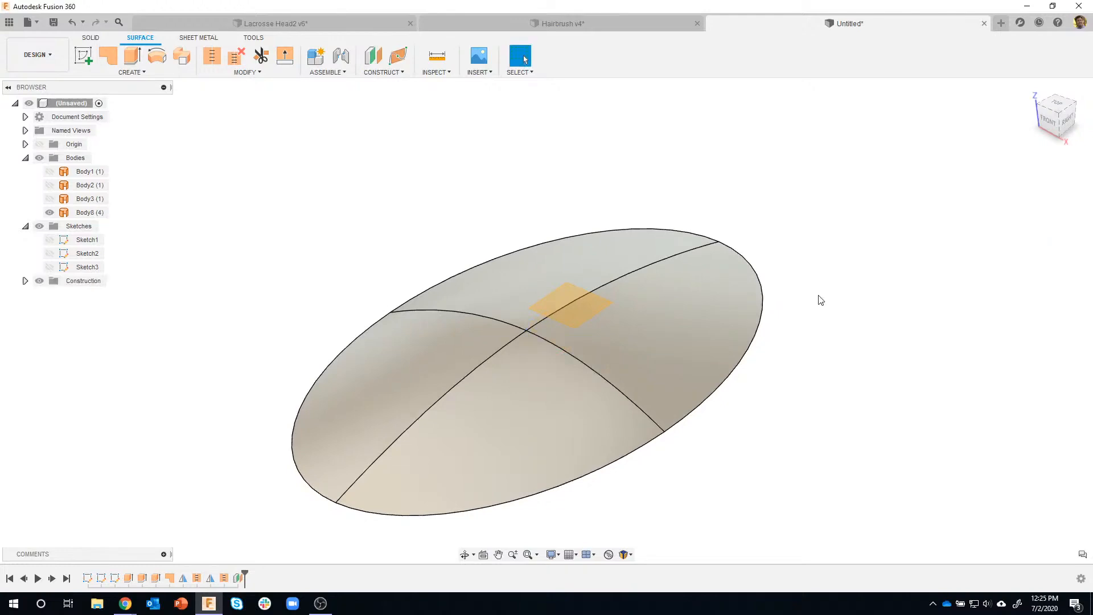
# Step: Create a sketch on the offset plane, turn off 3D Sketch, and finish and reopen the sketch for editing
pyautogui.rightClick(558, 300)
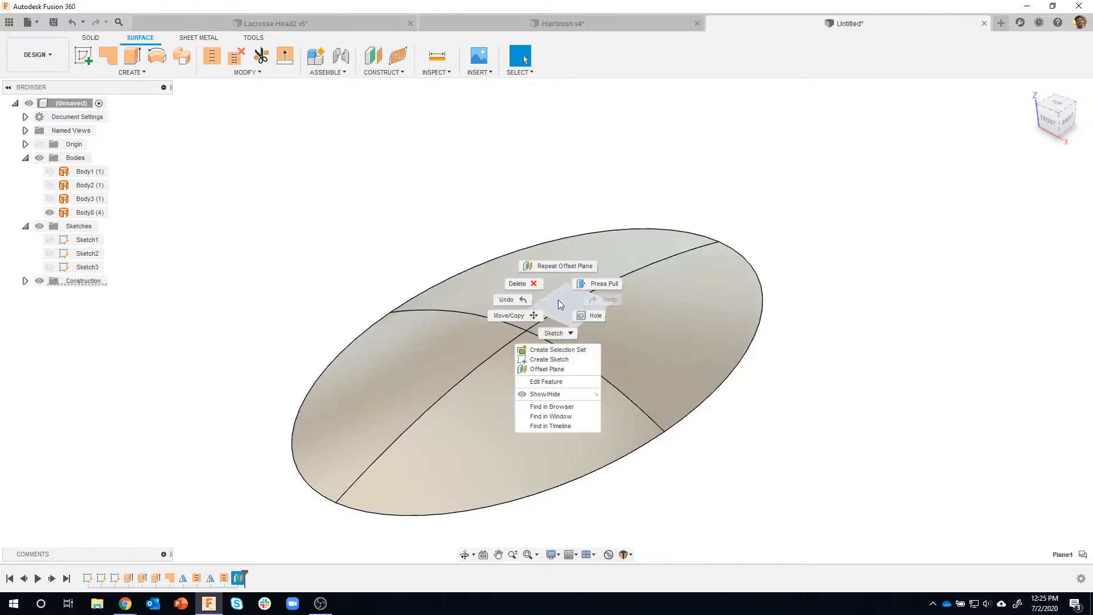
pyautogui.click(572, 360)
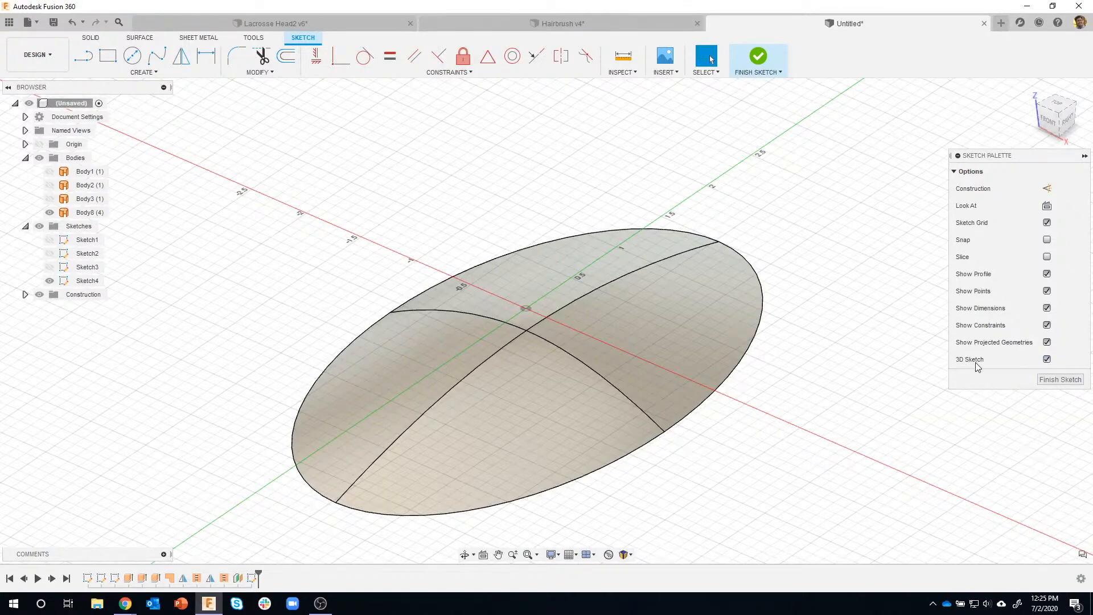
pyautogui.click(1047, 360)
pyautogui.click(1059, 379)
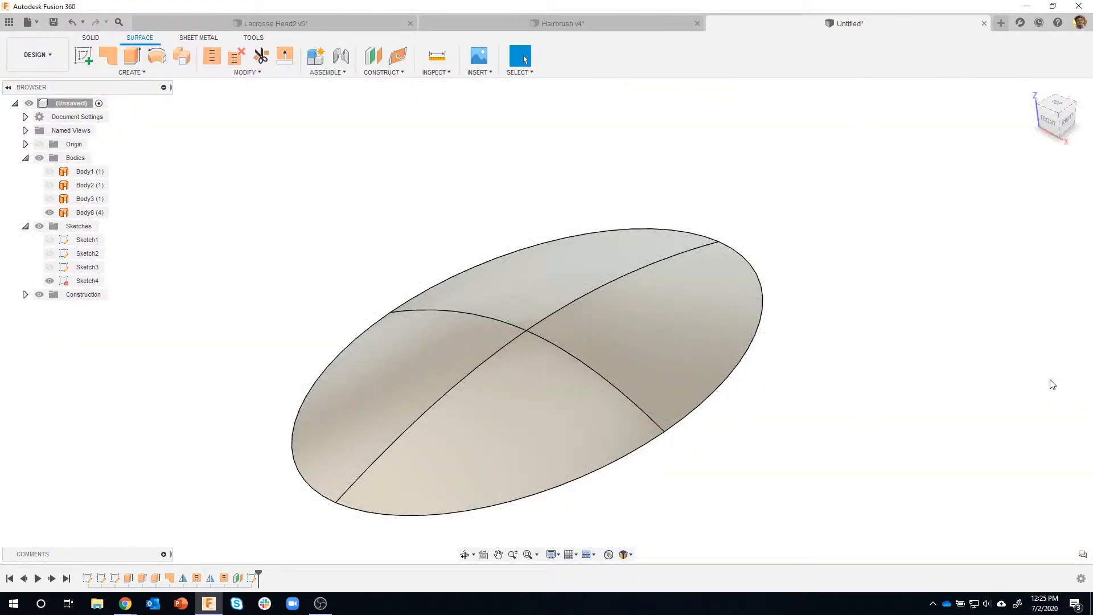
pyautogui.click(254, 578)
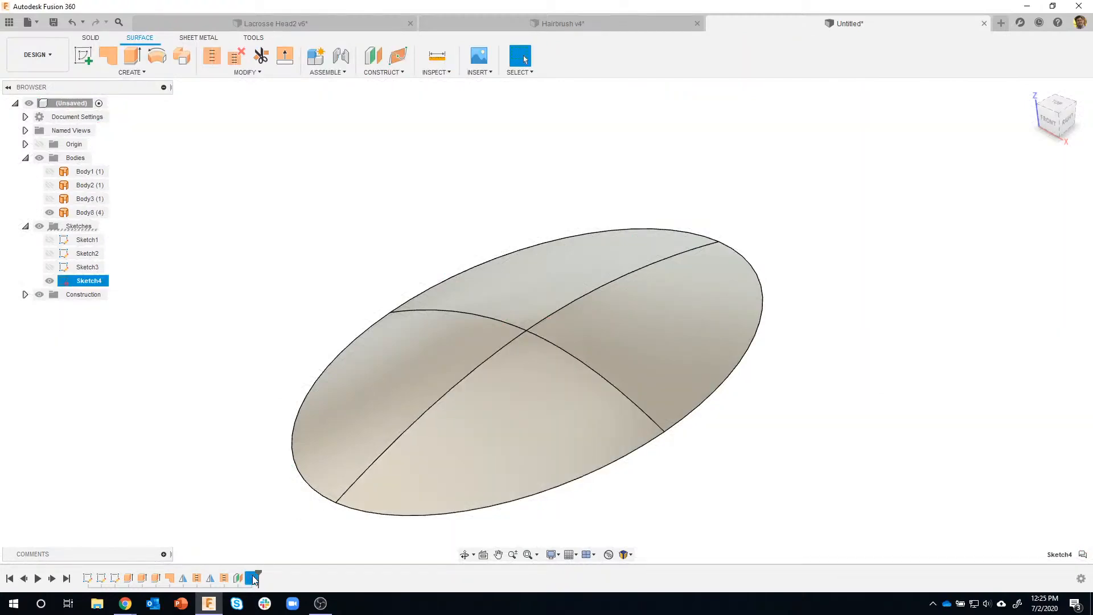
pyautogui.doubleClick(254, 579)
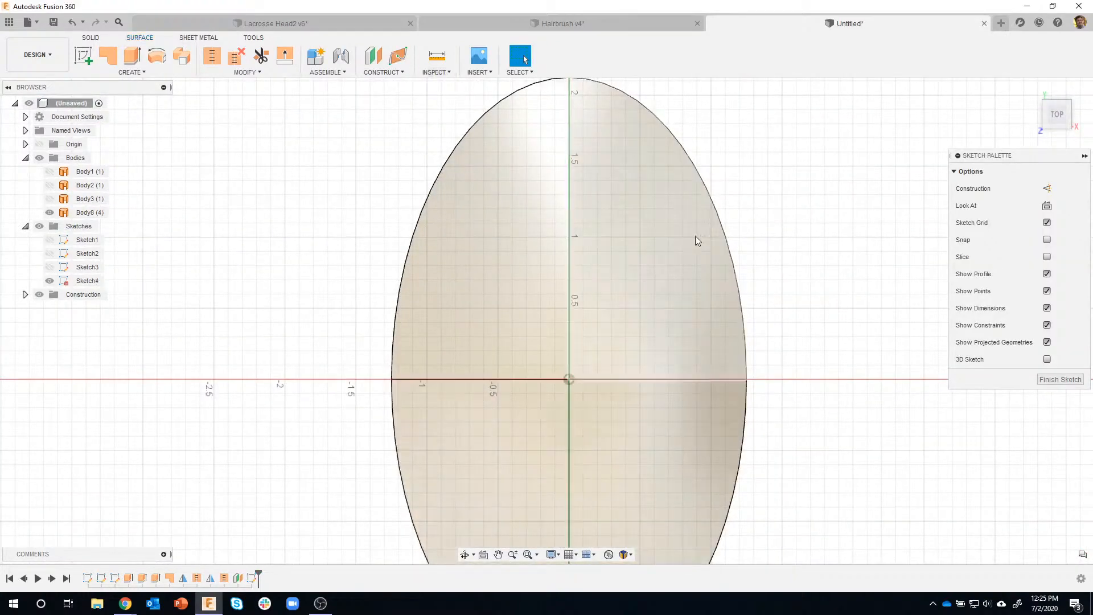
pyautogui.scroll(-2, 671, 349)
pyautogui.moveTo(733, 275); pyautogui.dragTo(648, 236, button='middle')
pyautogui.click(155, 56)
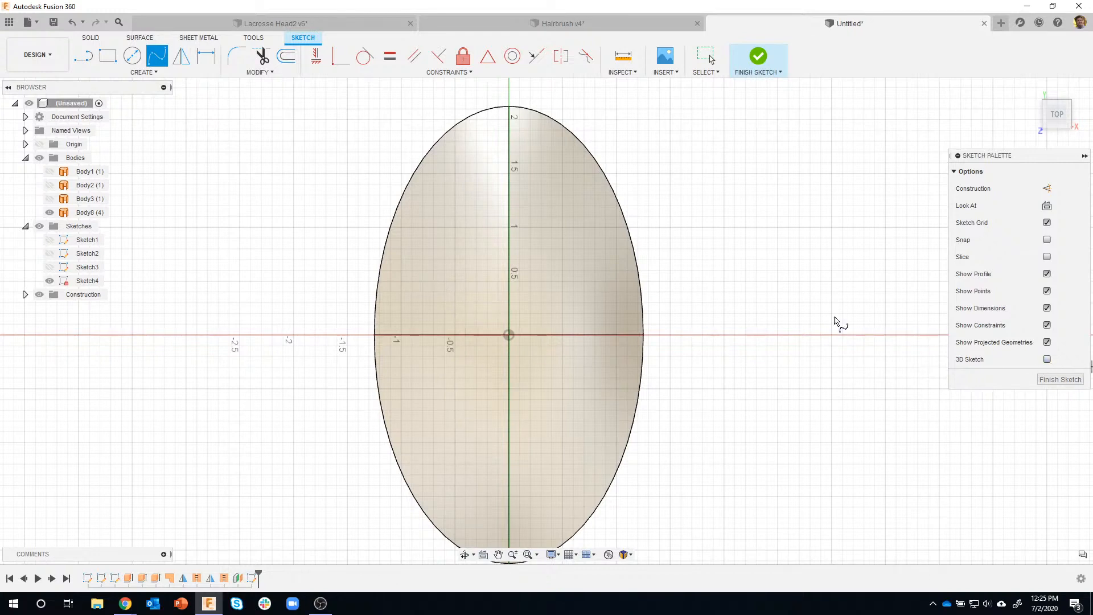
pyautogui.press('Escape')
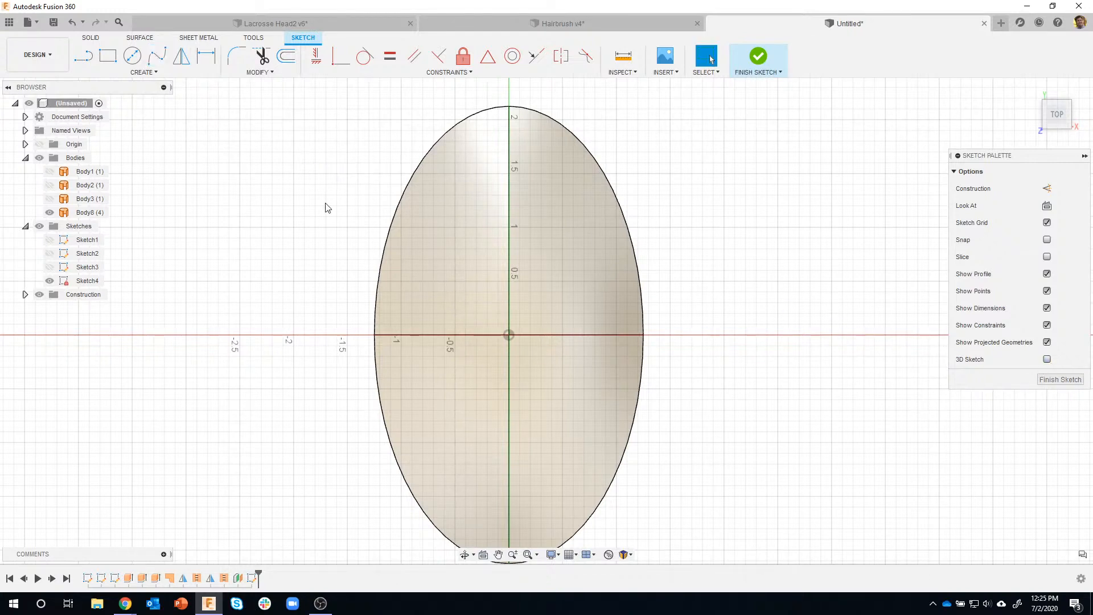
# Step: Project the whole stitched body's outline into the sketch using the Bodies filter with Projection Link on, and check it with the body hidden
pyautogui.scroll(-2, 322, 205)
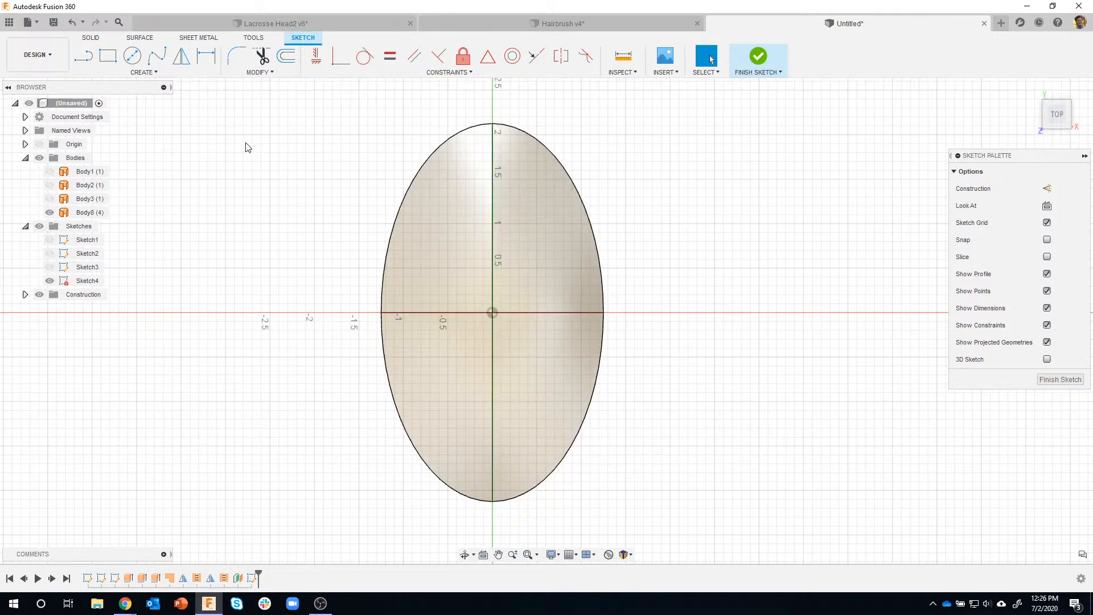
pyautogui.press('p')
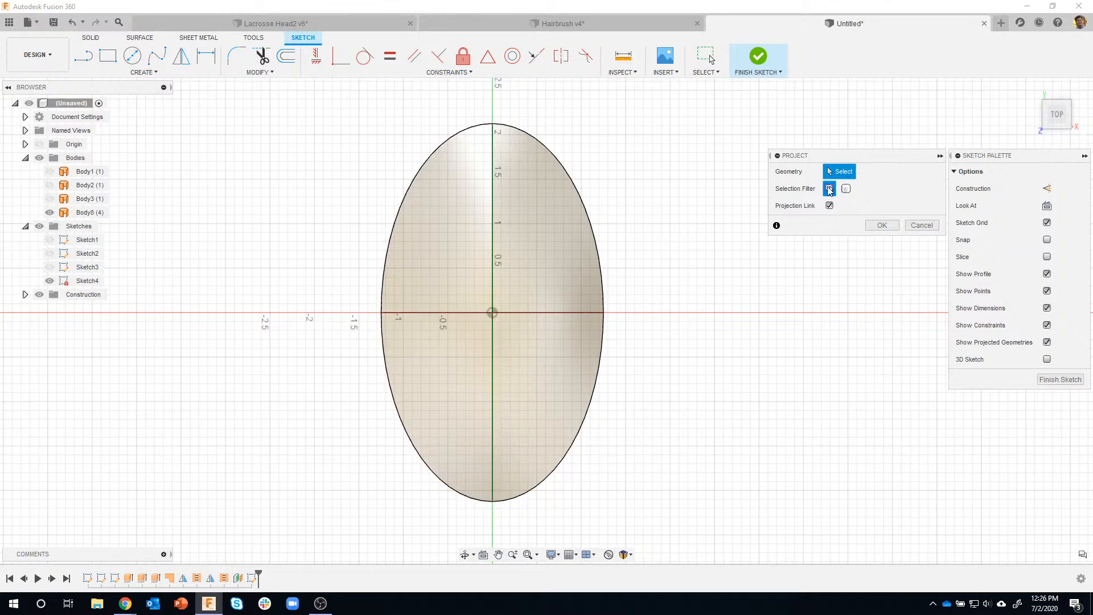
pyautogui.click(846, 189)
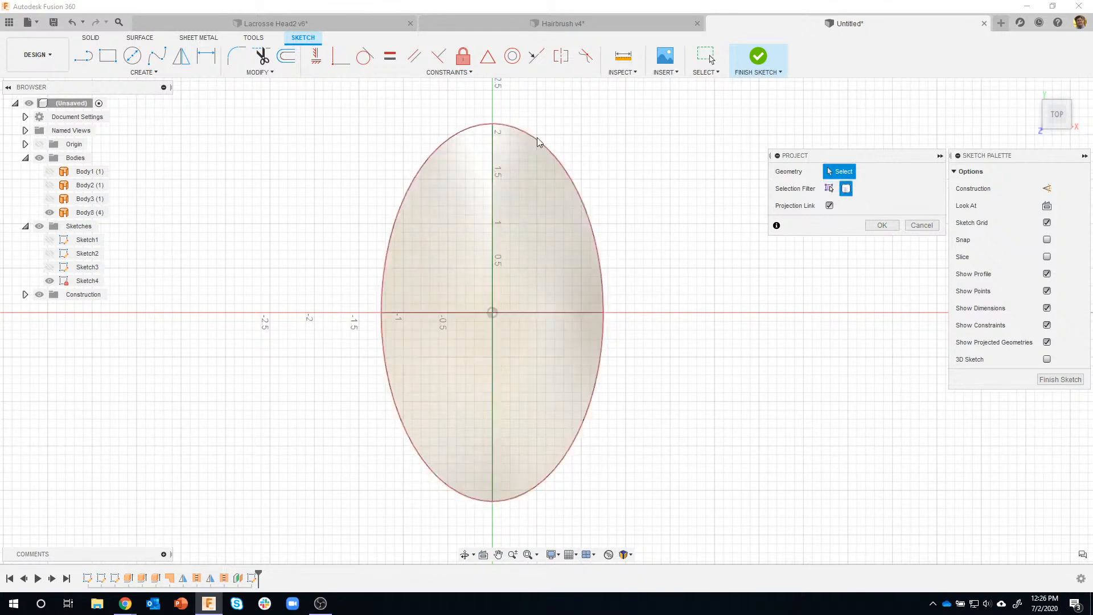
pyautogui.click(547, 242)
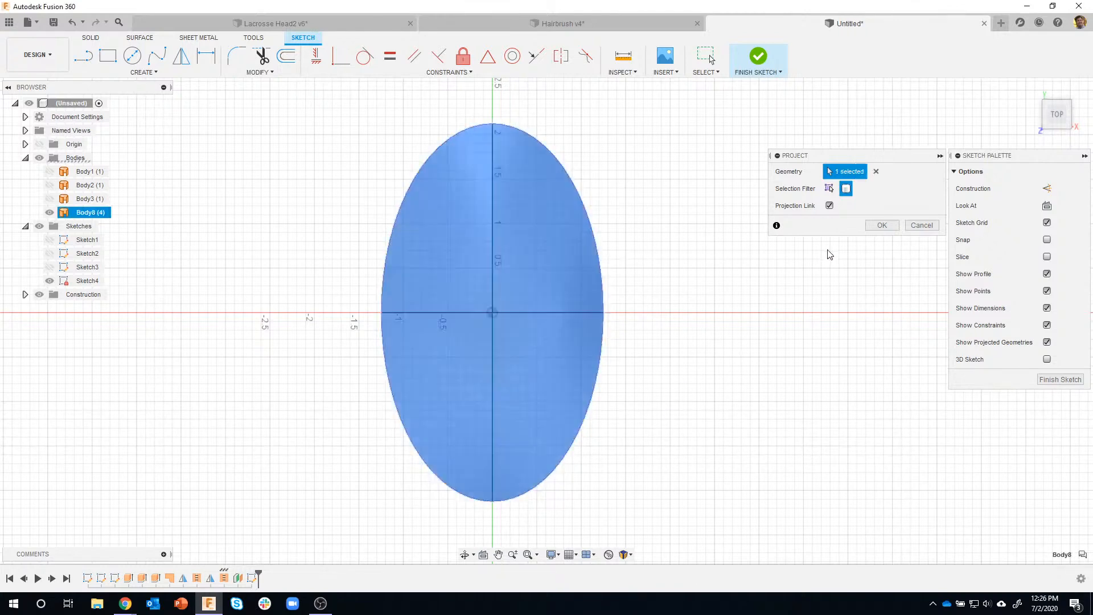
pyautogui.click(868, 226)
pyautogui.click(49, 212)
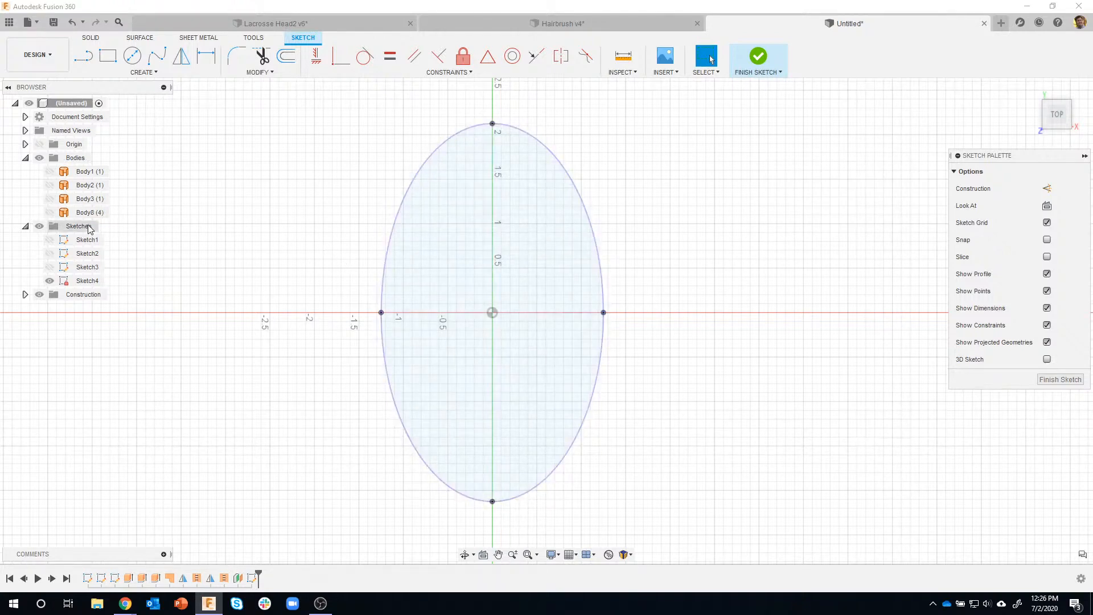
pyautogui.click(49, 212)
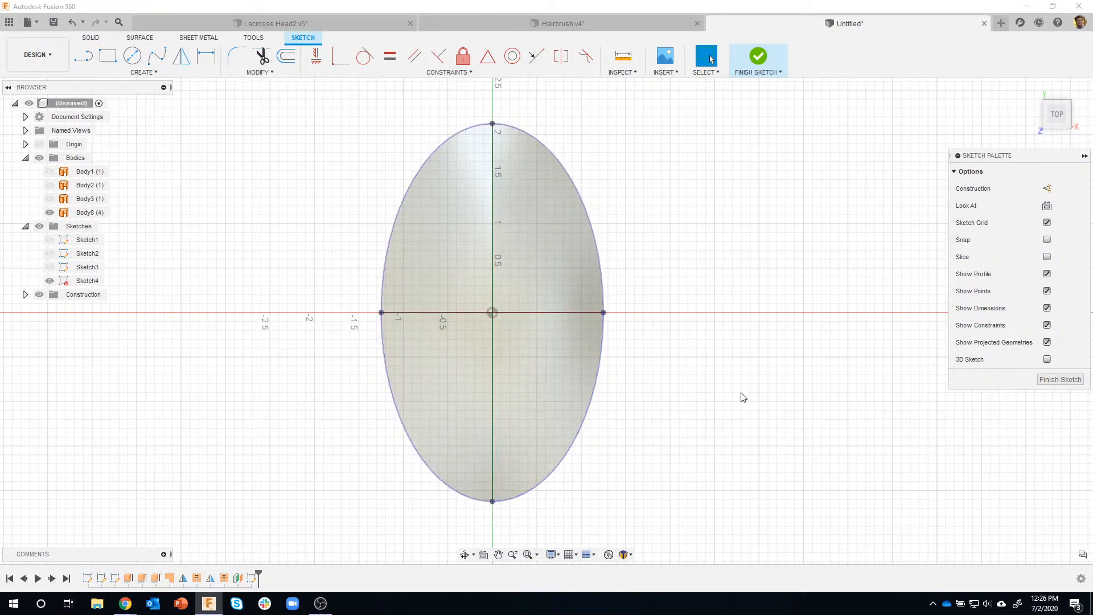
pyautogui.press('p')
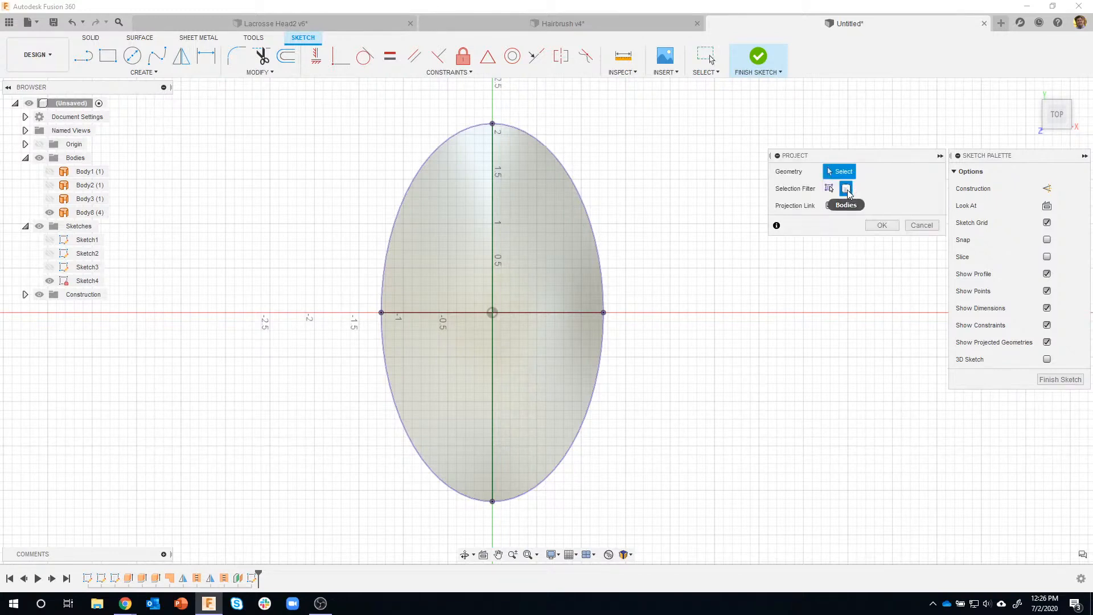
pyautogui.click(830, 190)
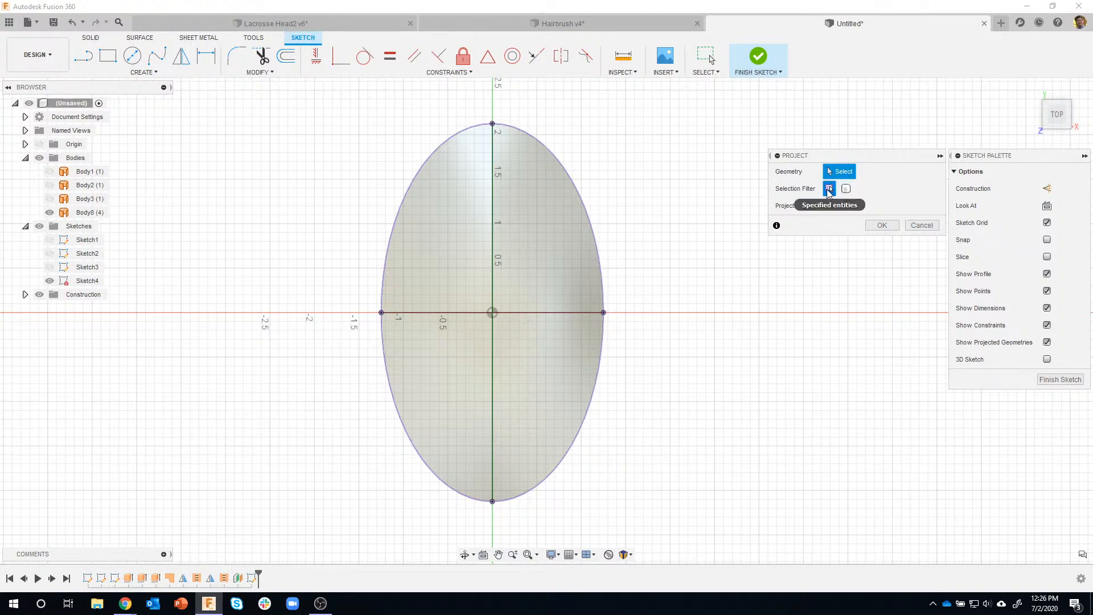
pyautogui.click(918, 228)
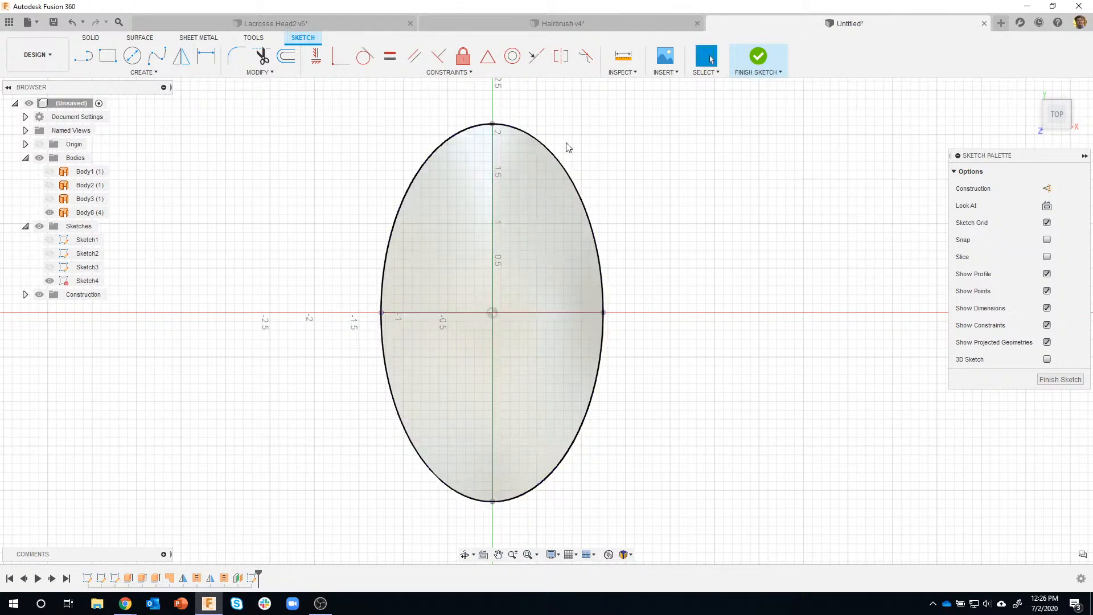
# Step: Offset the projected oval outline inward by 0.25 in with Chain Selection on
pyautogui.click(272, 73)
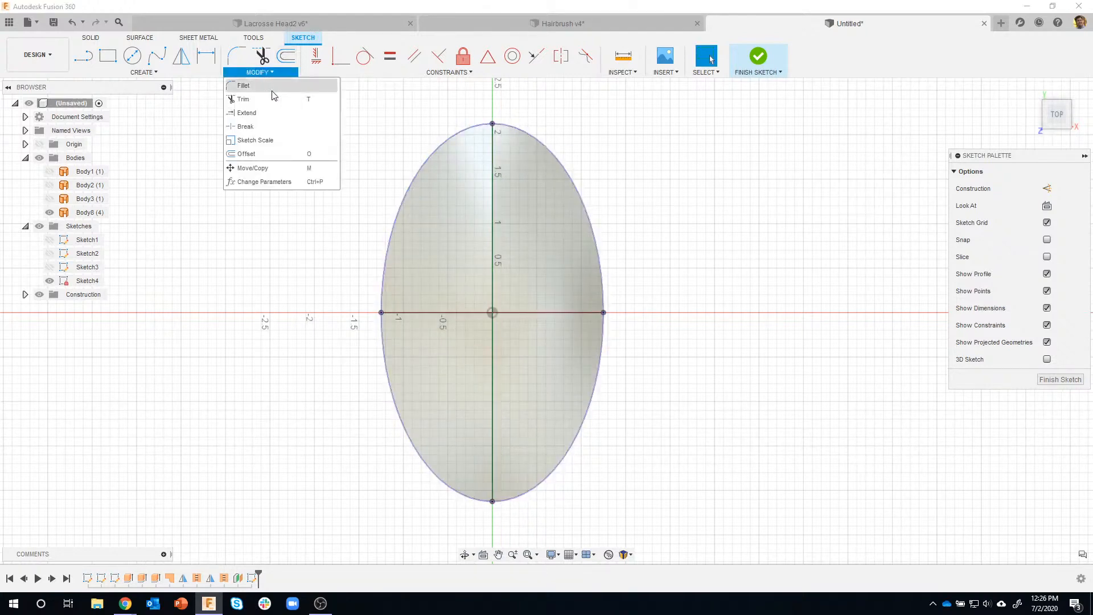
pyautogui.click(265, 155)
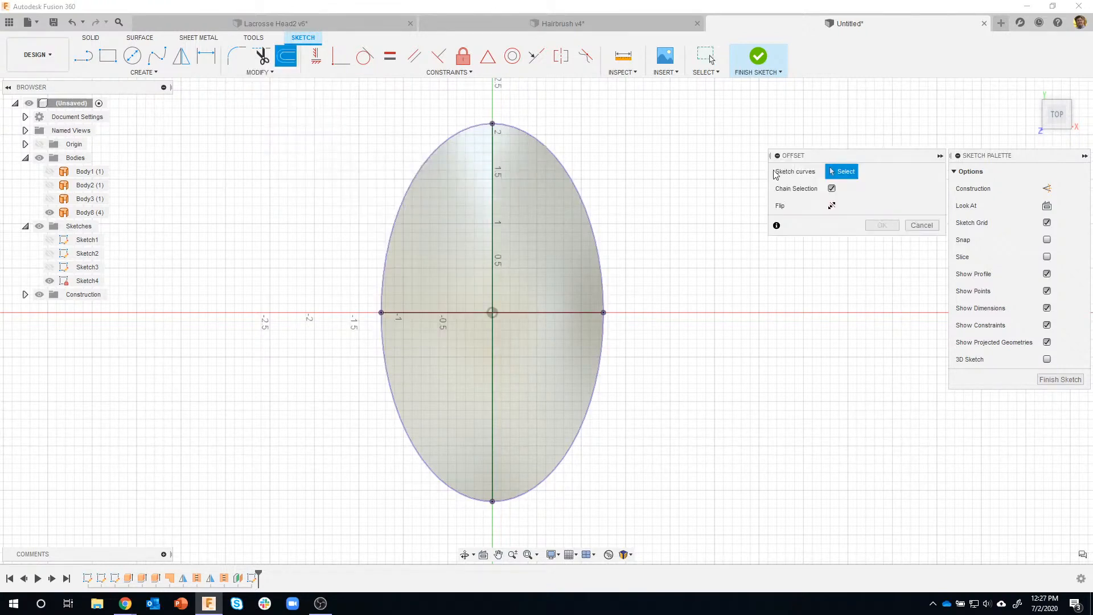
pyautogui.click(560, 165)
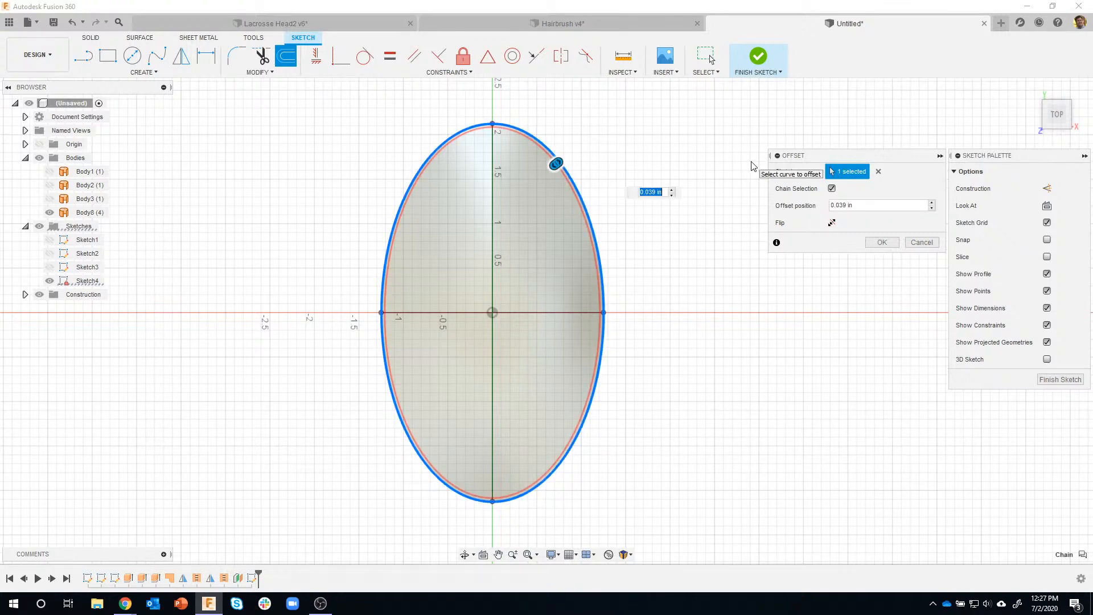
pyautogui.write('.25')
pyautogui.press('Return')
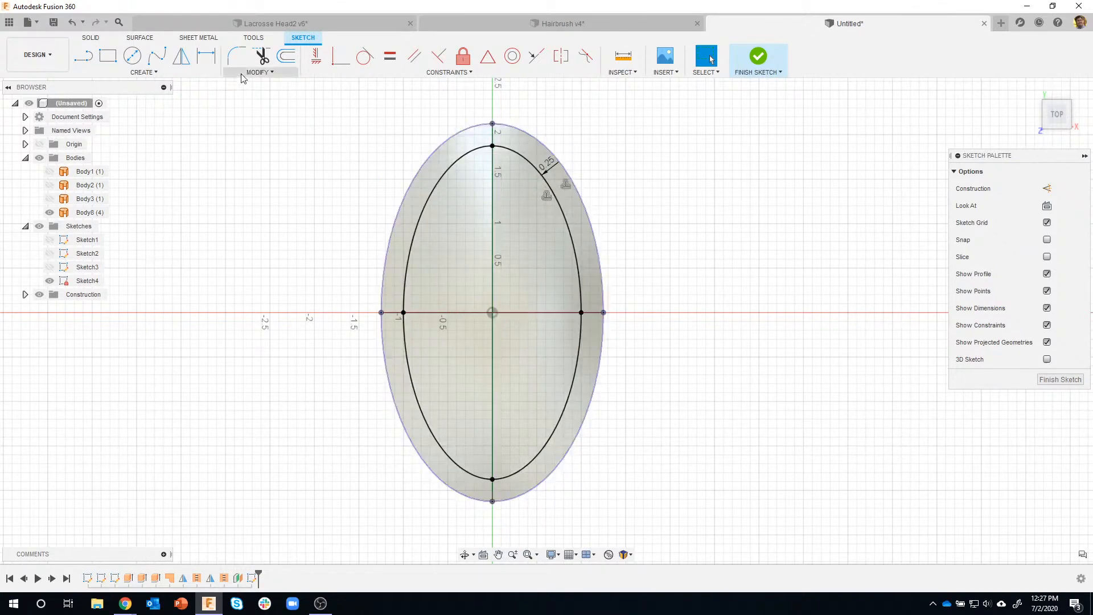
# Step: Offset the projected oval outline inward by 0.5 in with Chain Selection on
pyautogui.click(284, 64)
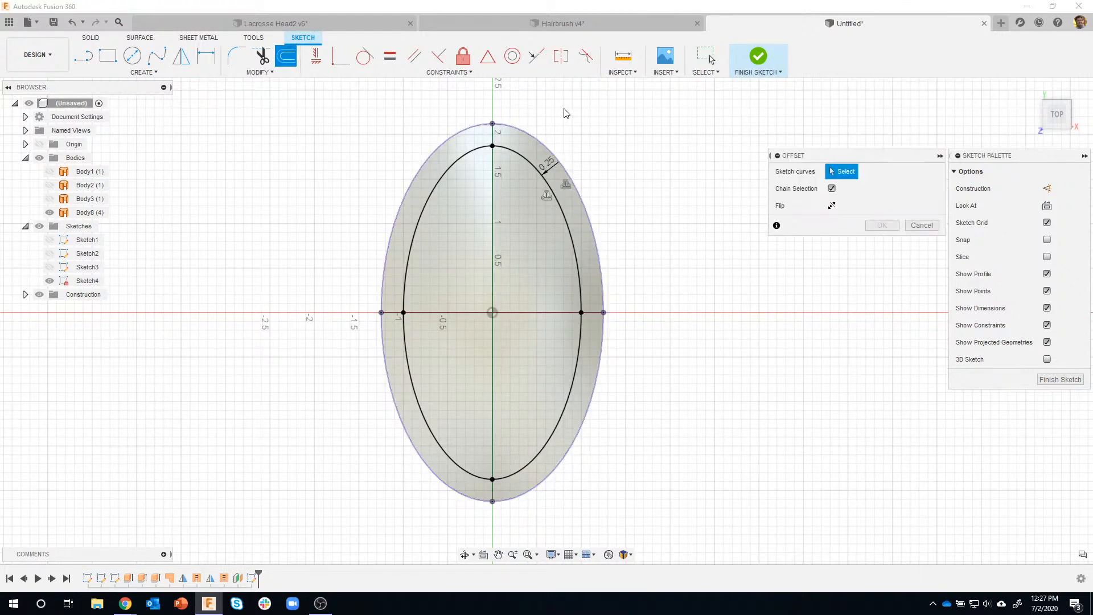
pyautogui.click(562, 212)
pyautogui.click(589, 196)
pyautogui.write('.5')
pyautogui.press('Return')
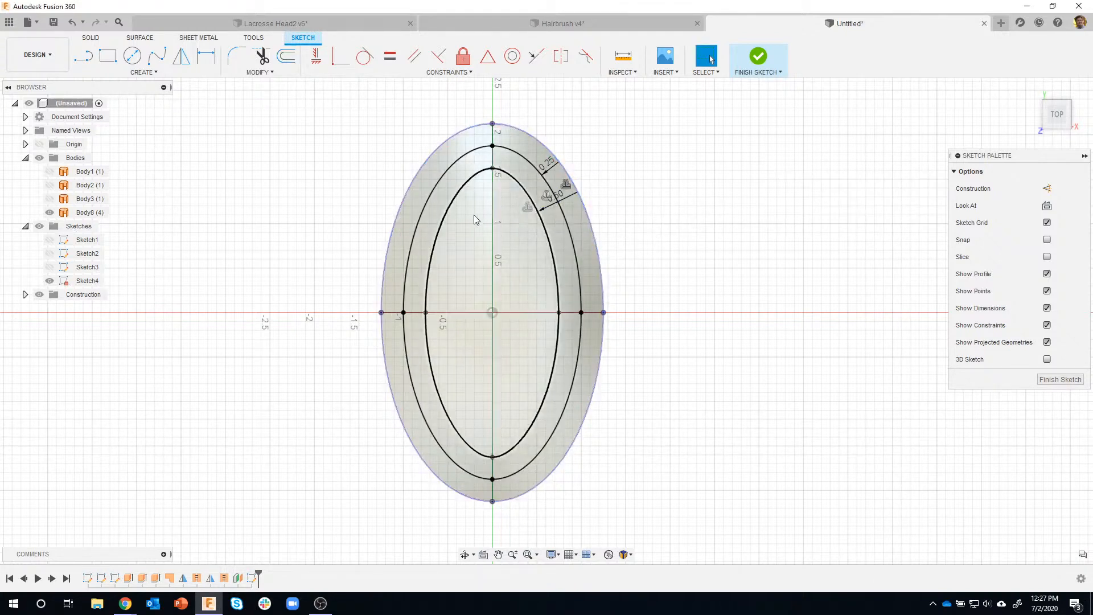
# Step: Offset the projected oval outline inward by 0.75 in with Chain Selection on
pyautogui.press('o')
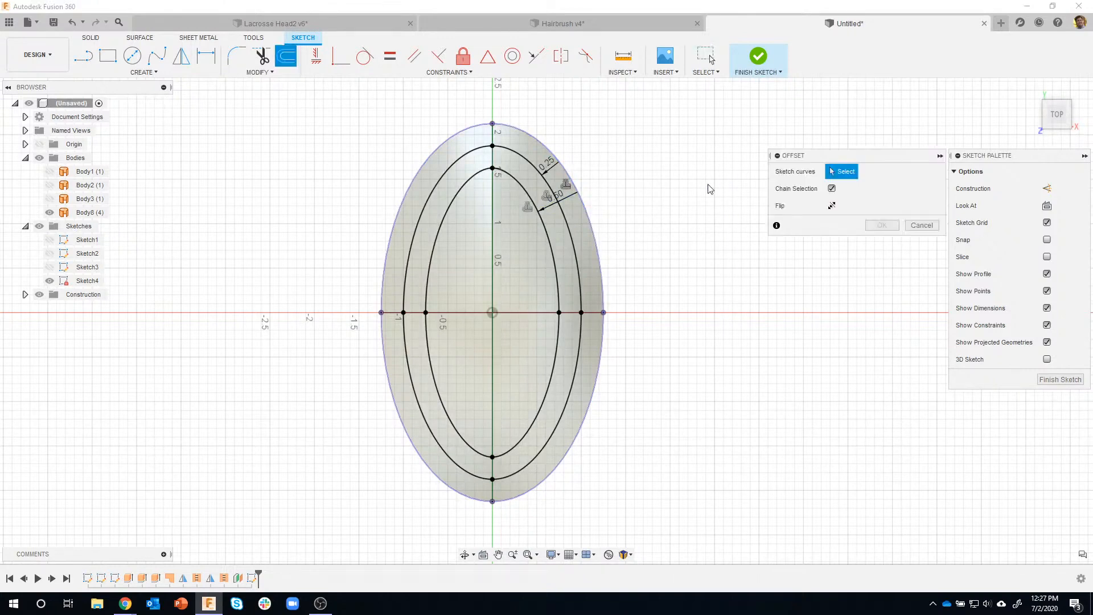
pyautogui.click(592, 214)
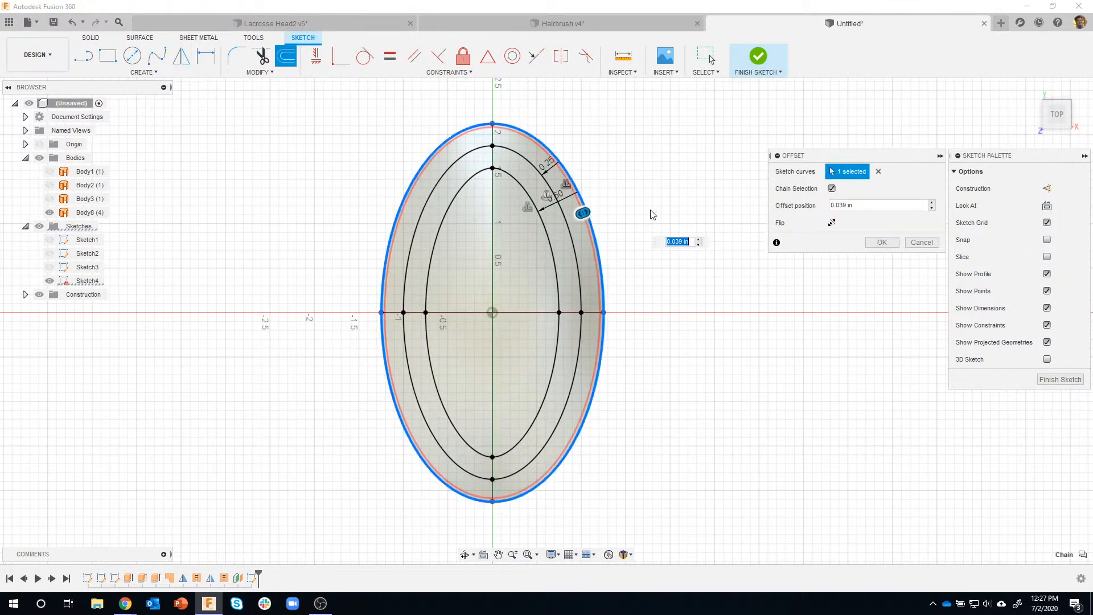
pyautogui.press('BackSpace')
pyautogui.press('Return')
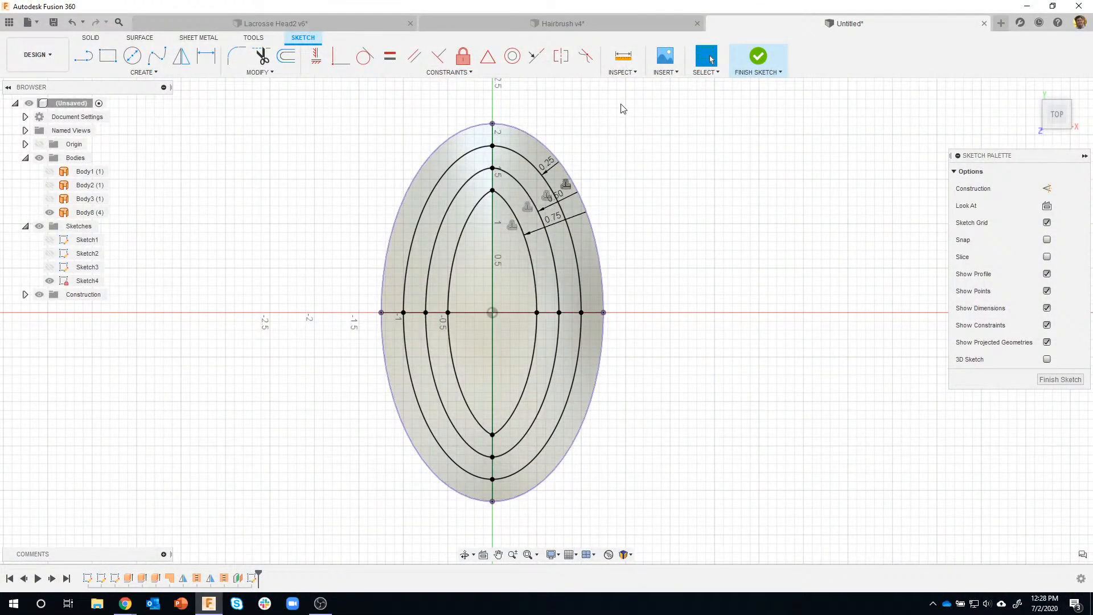
# Step: Offset the projected oval outline inward by 1 in with Chain Selection on
pyautogui.click(292, 59)
pyautogui.click(603, 251)
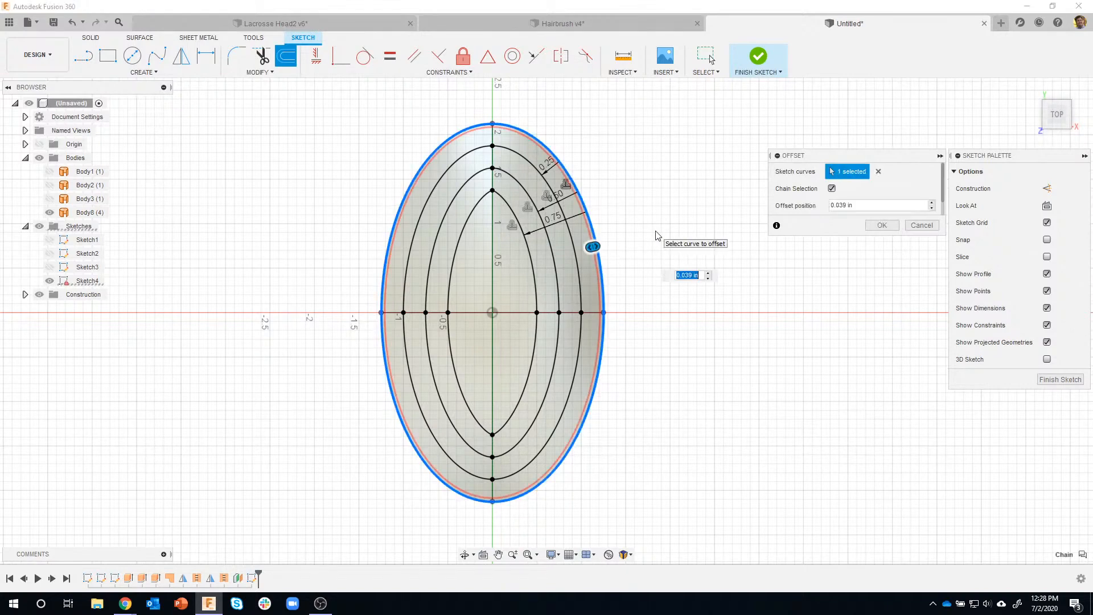
pyautogui.write('1')
pyautogui.press('Return')
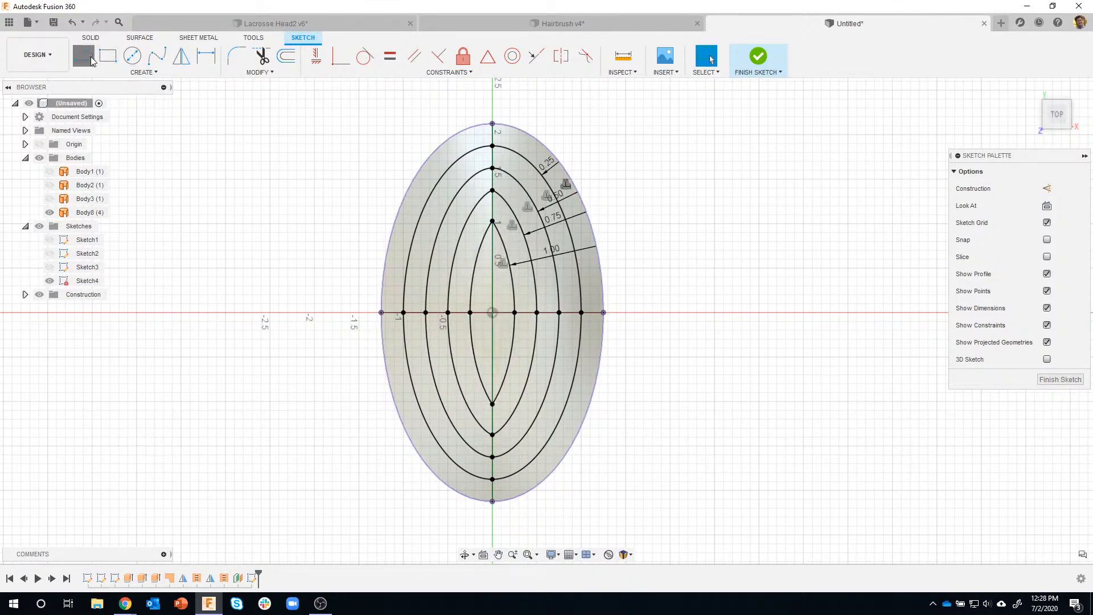
# Step: Draw a slightly slanted line about 1.26 in long inside the innermost oval, passing near the origin
pyautogui.press('l')
pyautogui.scroll(4, 481, 328)
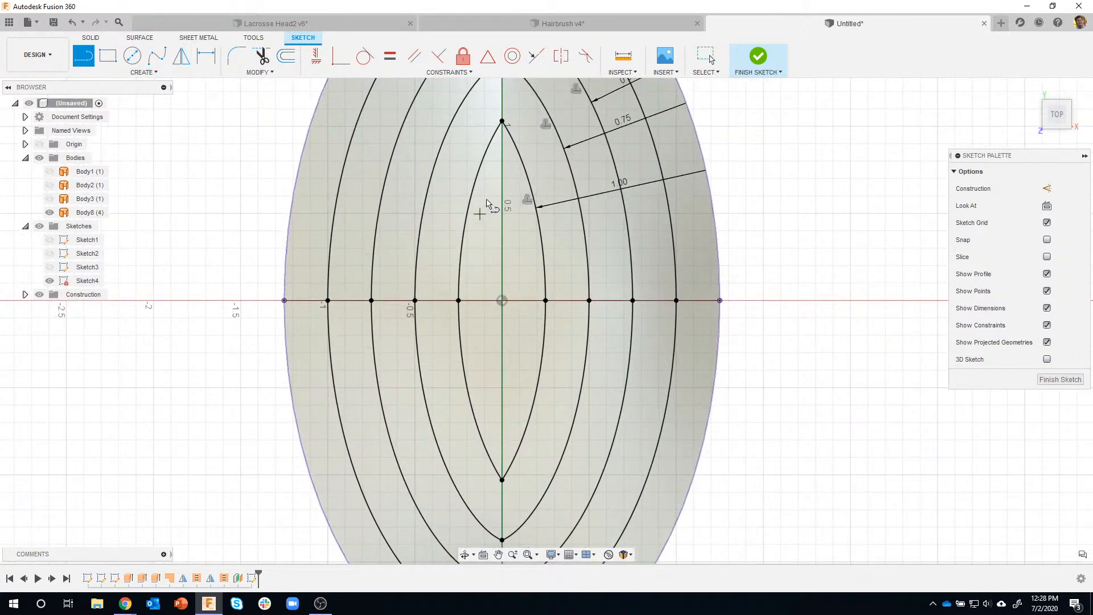
pyautogui.click(485, 199)
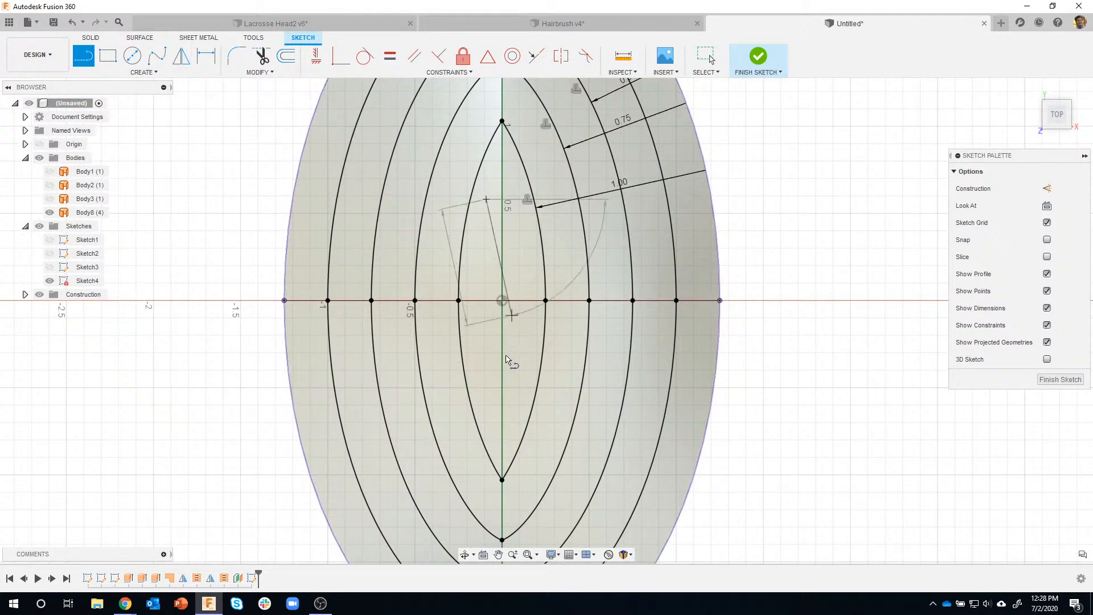
pyautogui.click(513, 416)
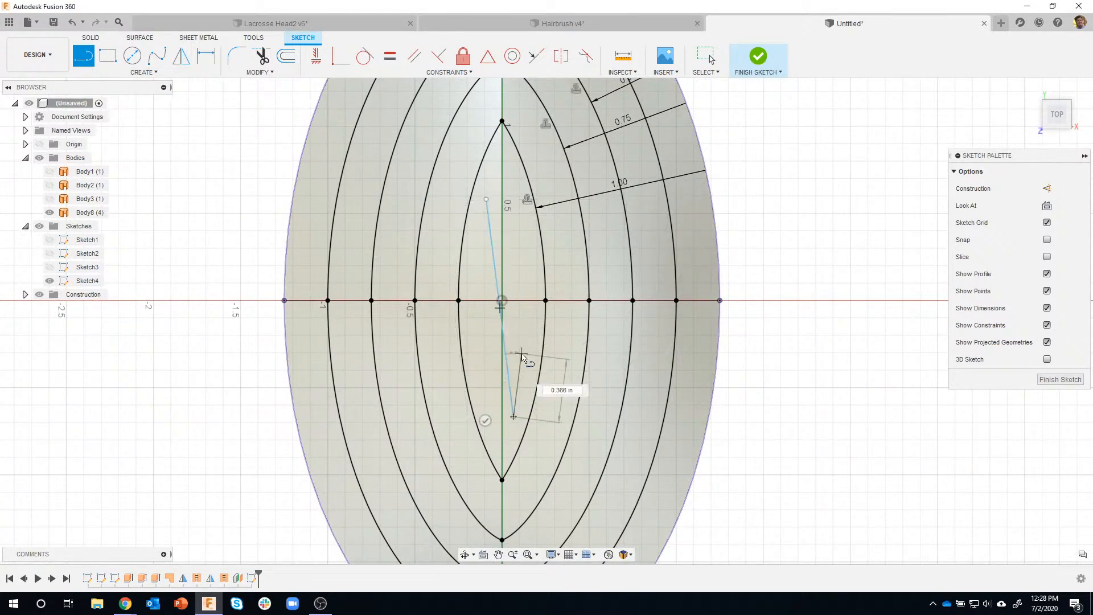
pyautogui.press('Escape')
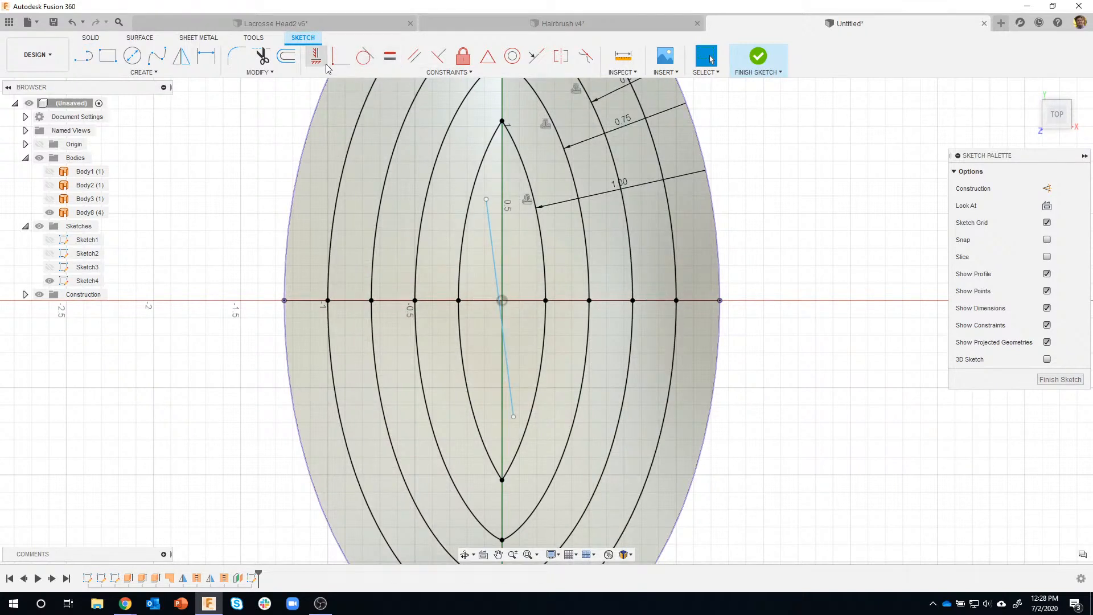
# Step: Constrain the line to be vertical with its midpoint at the origin, and adjust its upper endpoint to about 0.623 in from the origin
pyautogui.click(319, 64)
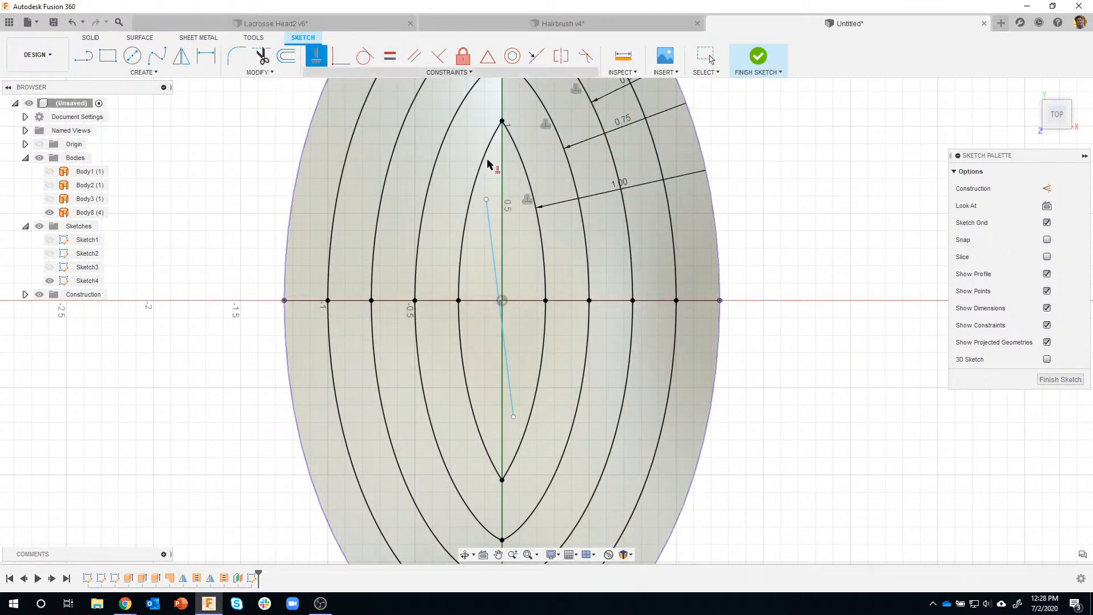
pyautogui.click(489, 236)
pyautogui.click(488, 56)
pyautogui.click(501, 258)
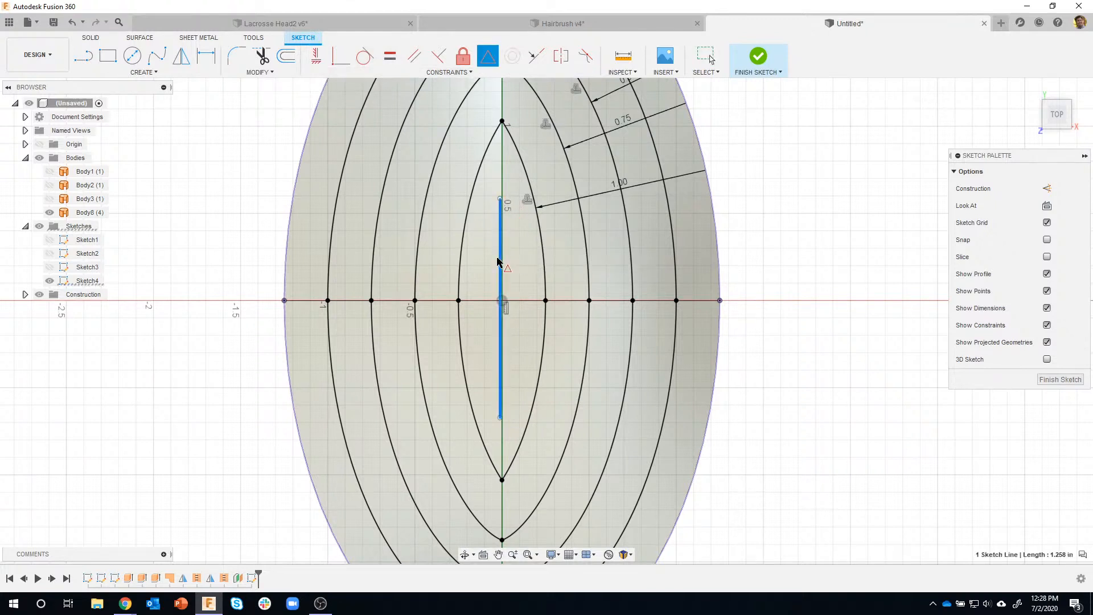
pyautogui.click(502, 300)
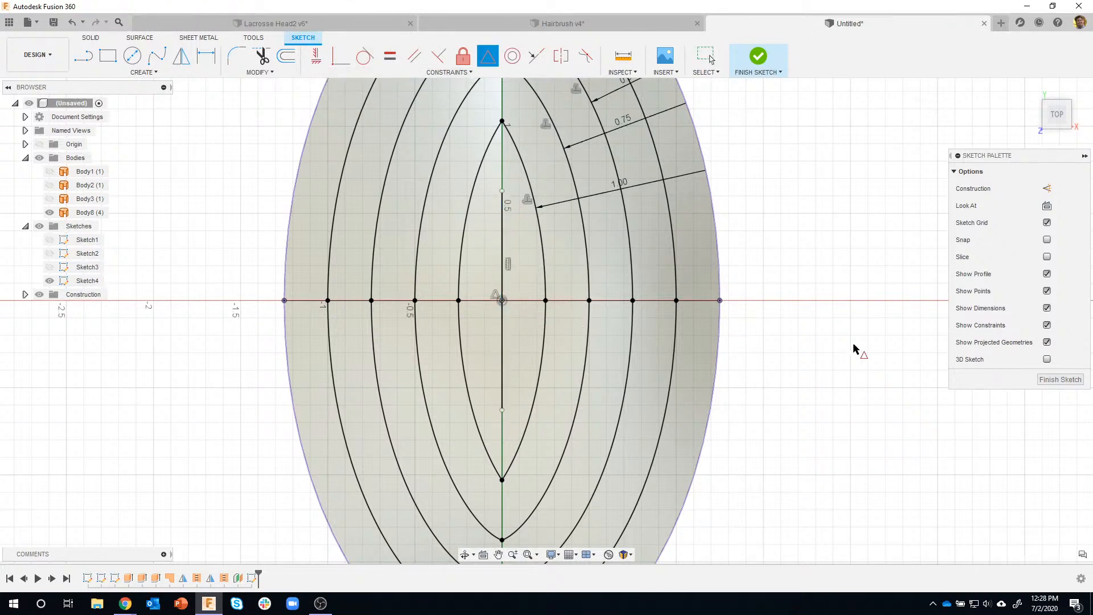
pyautogui.press('Escape')
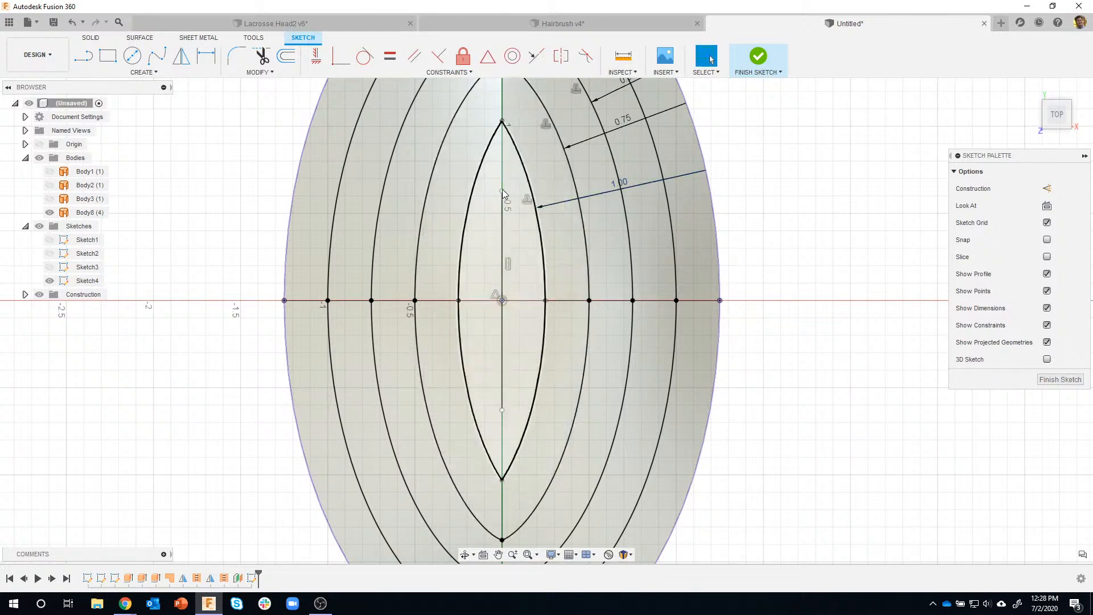
pyautogui.moveTo(507, 173)
pyautogui.mouseDown()
pyautogui.moveTo(507, 235)
pyautogui.moveTo(508, 192)
pyautogui.mouseUp()
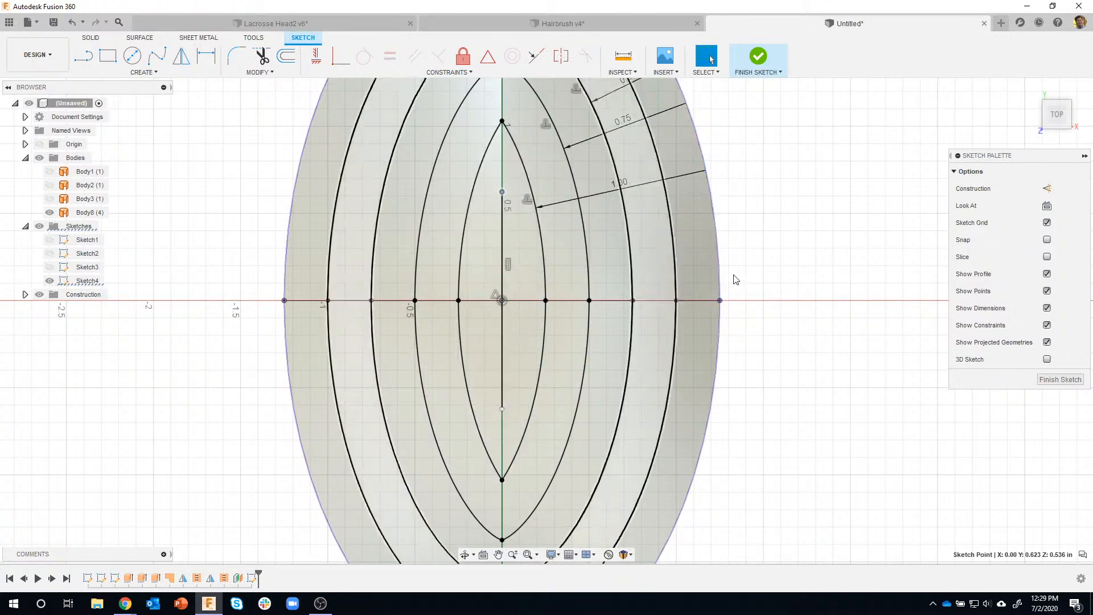
pyautogui.click(772, 252)
pyautogui.scroll(-3, 763, 313)
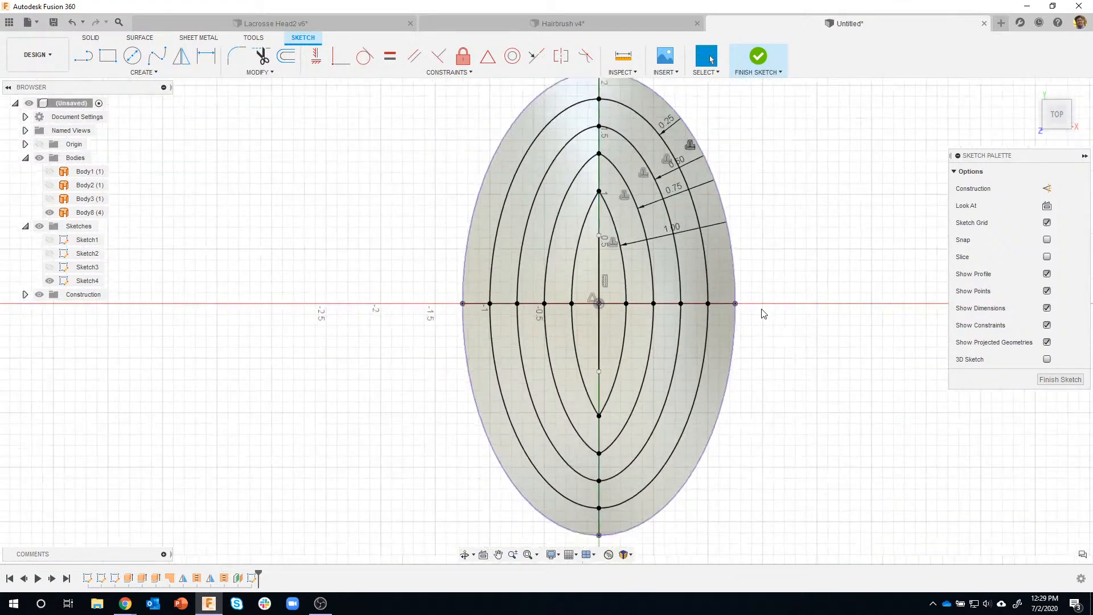
pyautogui.moveTo(763, 313)
pyautogui.keyDown('shift'); pyautogui.mouseDown(button='middle')
pyautogui.moveTo(795, 317)
pyautogui.moveTo(796, 351)
pyautogui.moveTo(776, 390)
pyautogui.moveTo(653, 402)
pyautogui.mouseUp(button='middle'); pyautogui.keyUp('shift')
pyautogui.scroll(2, 650, 398)
pyautogui.keyDown('shift'); pyautogui.moveTo(511, 306); pyautogui.dragTo(504, 288, button='middle'); pyautogui.keyUp('shift')
pyautogui.moveTo(457, 226)
pyautogui.keyDown('shift'); pyautogui.mouseDown(button='middle')
pyautogui.moveTo(456, 189)
pyautogui.moveTo(498, 182)
pyautogui.moveTo(499, 191)
pyautogui.mouseUp(button='middle'); pyautogui.keyUp('shift')
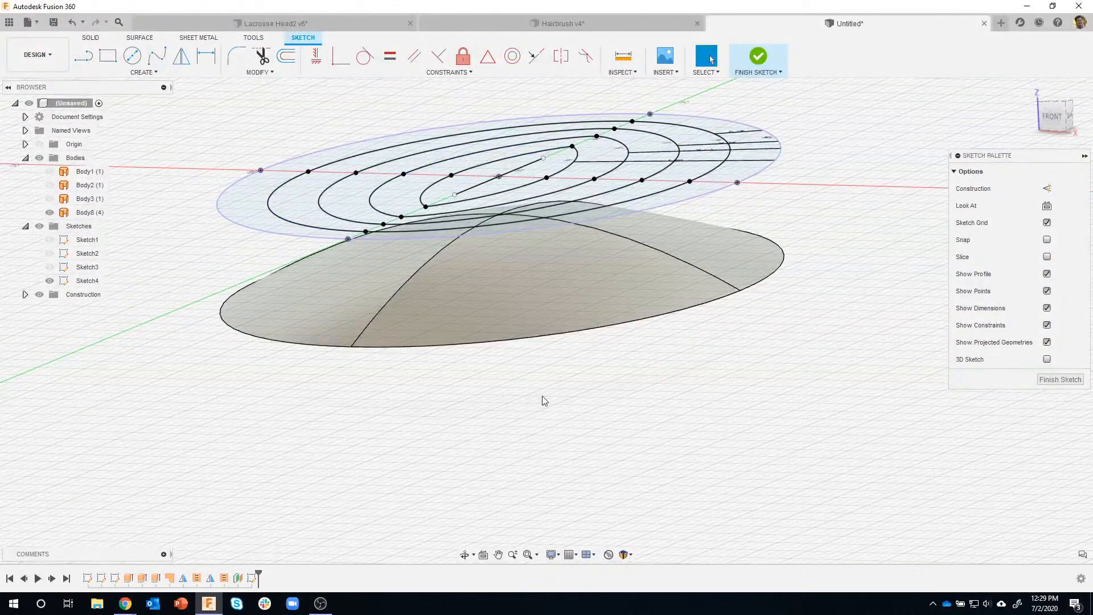
pyautogui.moveTo(542, 400)
pyautogui.keyDown('shift'); pyautogui.mouseDown(button='middle')
pyautogui.moveTo(524, 412)
pyautogui.moveTo(574, 406)
pyautogui.mouseUp(button='middle'); pyautogui.keyUp('shift')
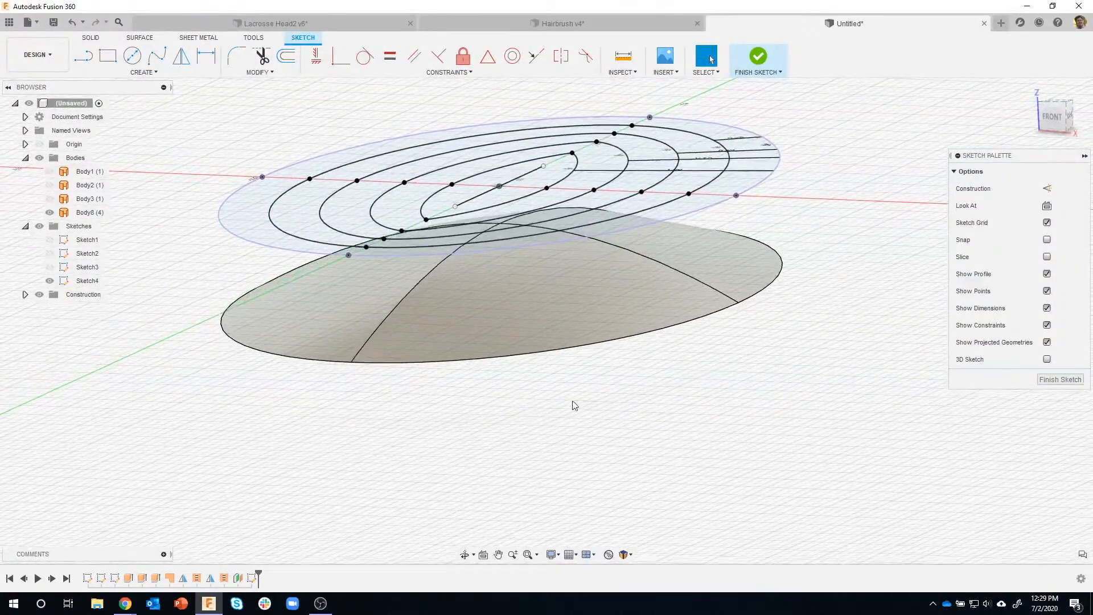
pyautogui.click(139, 74)
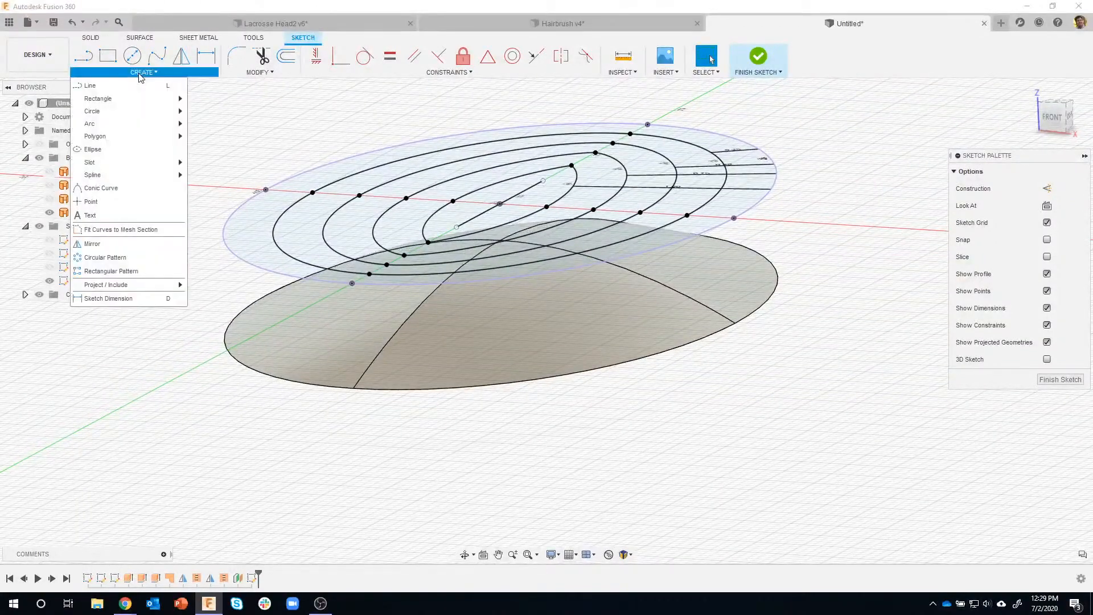
pyautogui.moveTo(120, 286)
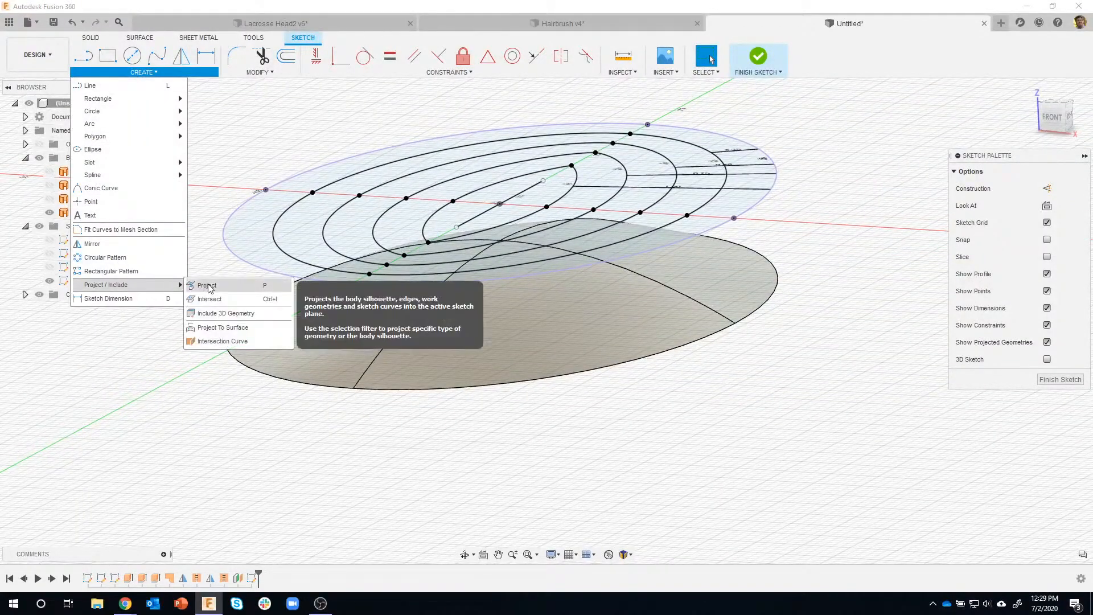
pyautogui.click(254, 328)
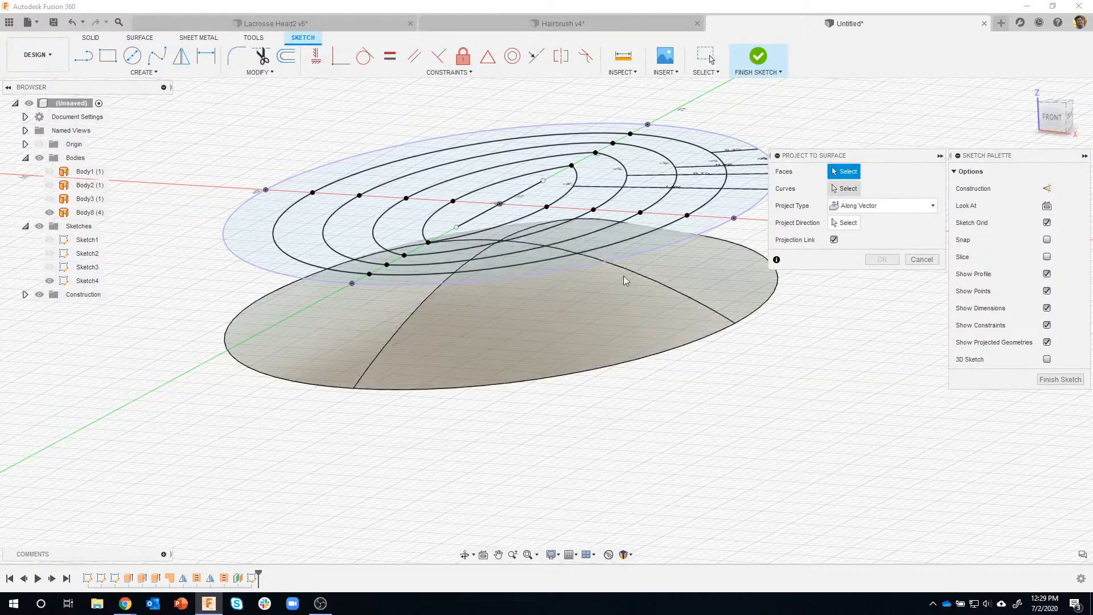
pyautogui.click(548, 323)
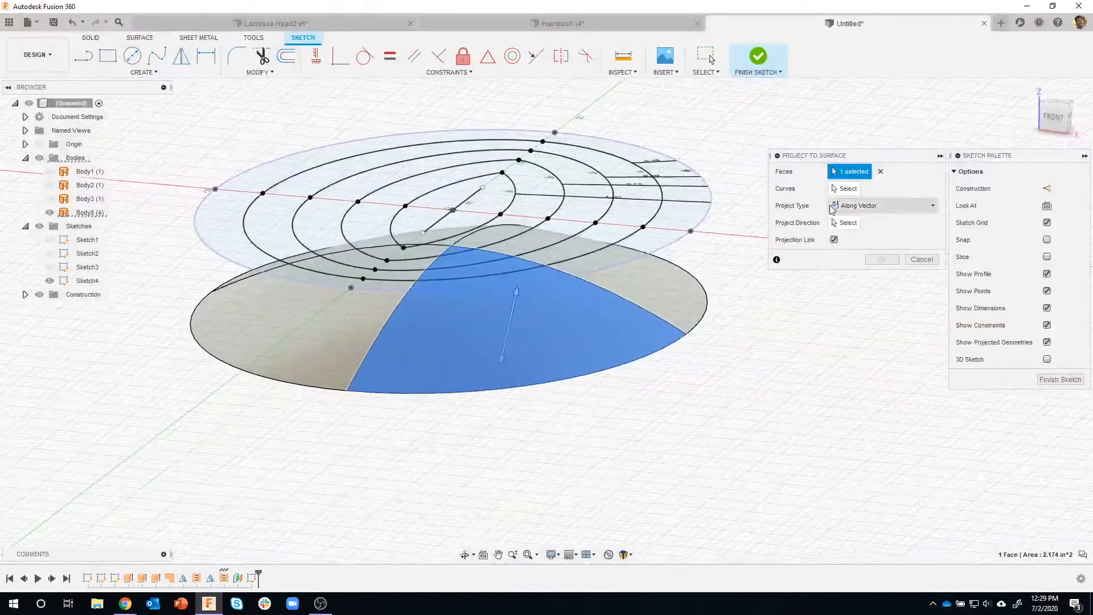
pyautogui.click(841, 185)
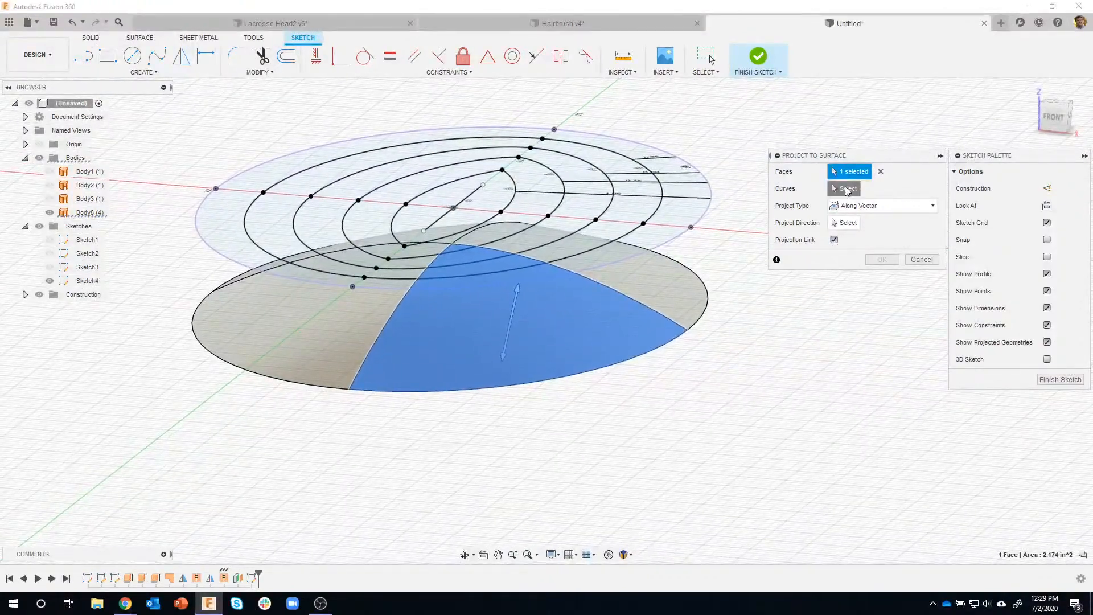
pyautogui.click(509, 273)
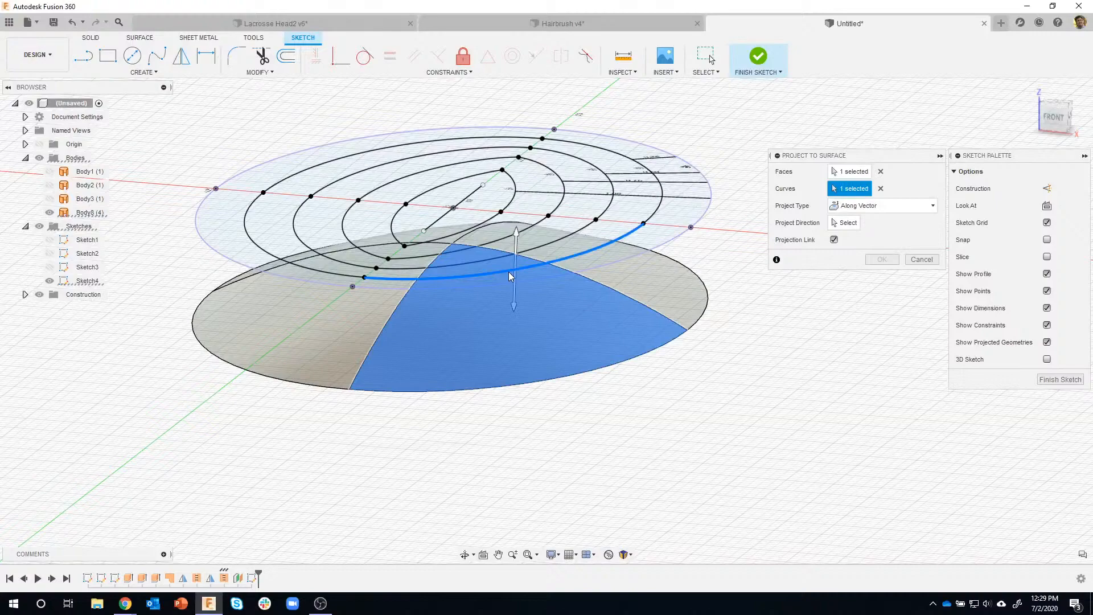
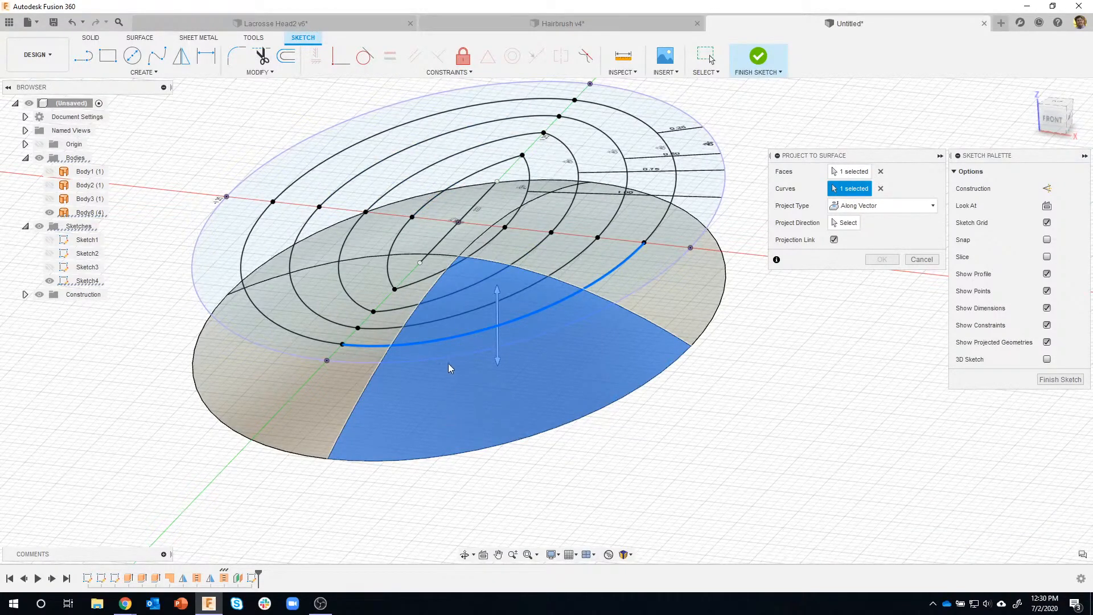
pyautogui.click(922, 260)
# Step: Finish the sketch of offset ovals and create a new sketch on the XY plane beneath the dome
pyautogui.moveTo(799, 350)
pyautogui.keyDown('shift'); pyautogui.mouseDown(button='middle')
pyautogui.moveTo(769, 449)
pyautogui.moveTo(624, 127)
pyautogui.mouseUp(button='middle'); pyautogui.keyUp('shift')
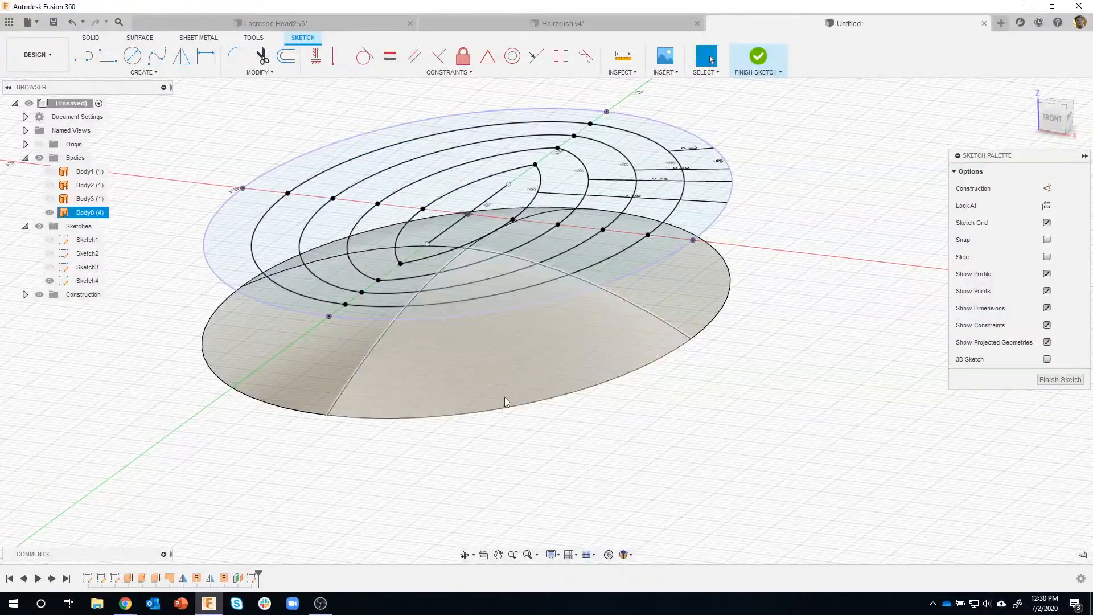
pyautogui.click(759, 56)
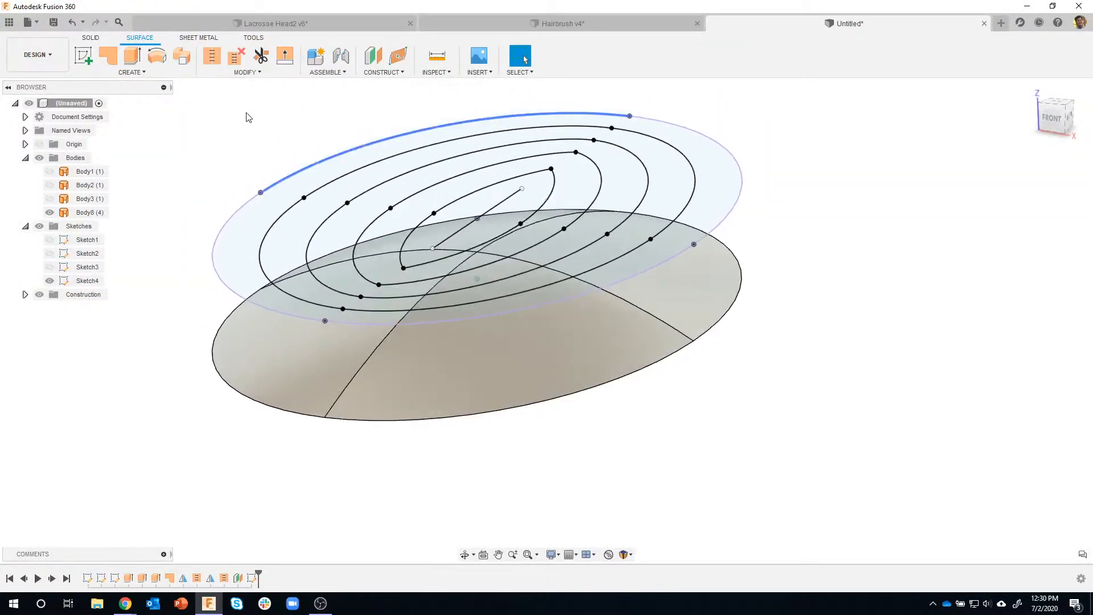
pyautogui.click(82, 57)
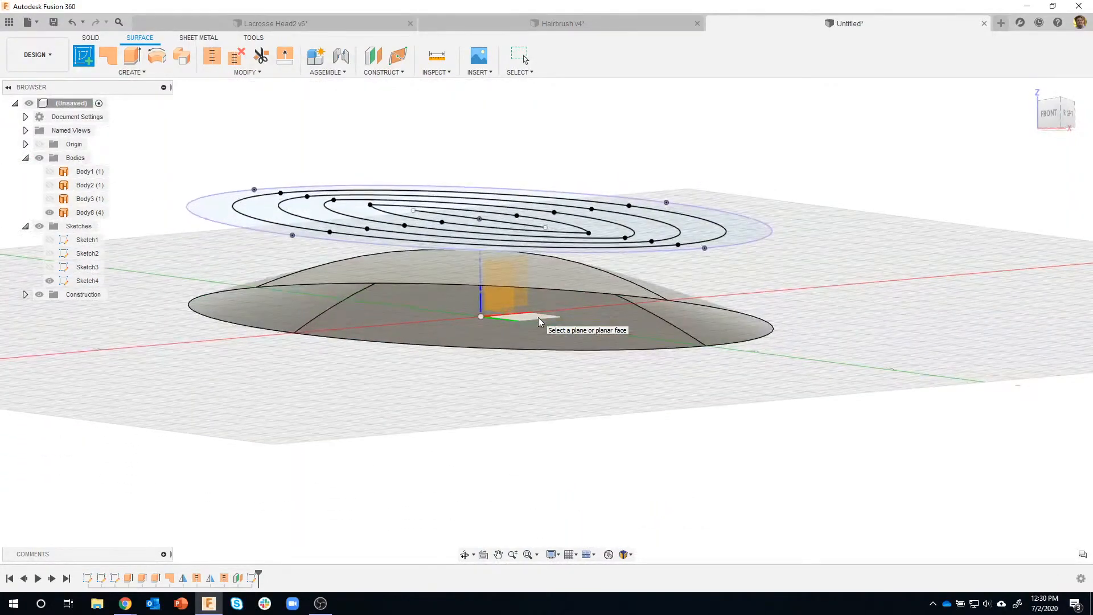
pyautogui.click(540, 322)
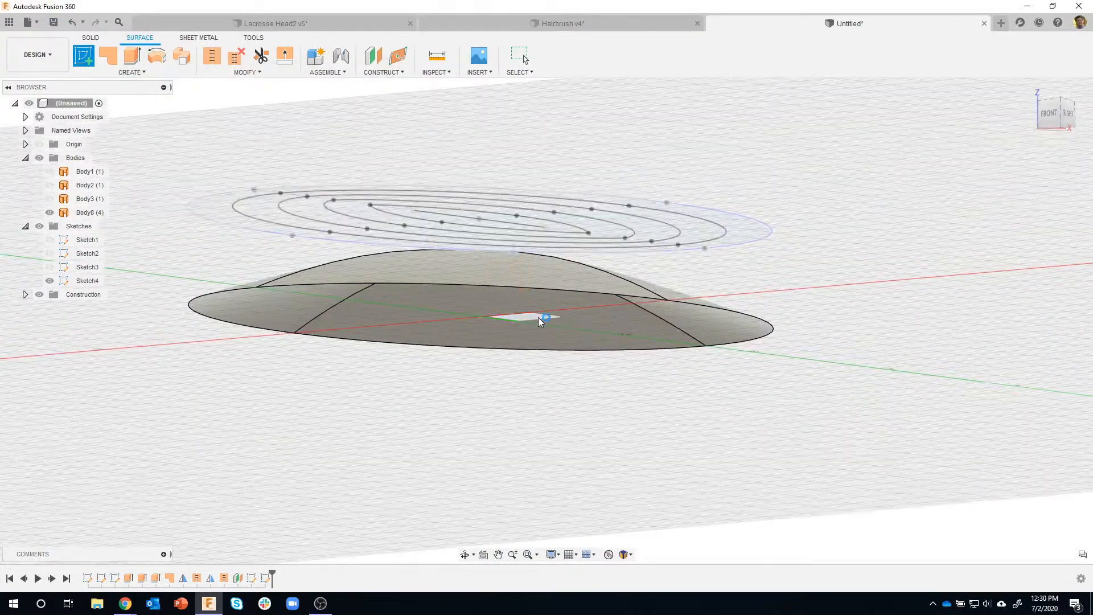
pyautogui.moveTo(788, 497)
pyautogui.keyDown('shift'); pyautogui.mouseDown(button='middle')
pyautogui.moveTo(767, 447)
pyautogui.moveTo(590, 354)
pyautogui.mouseUp(button='middle'); pyautogui.keyUp('shift')
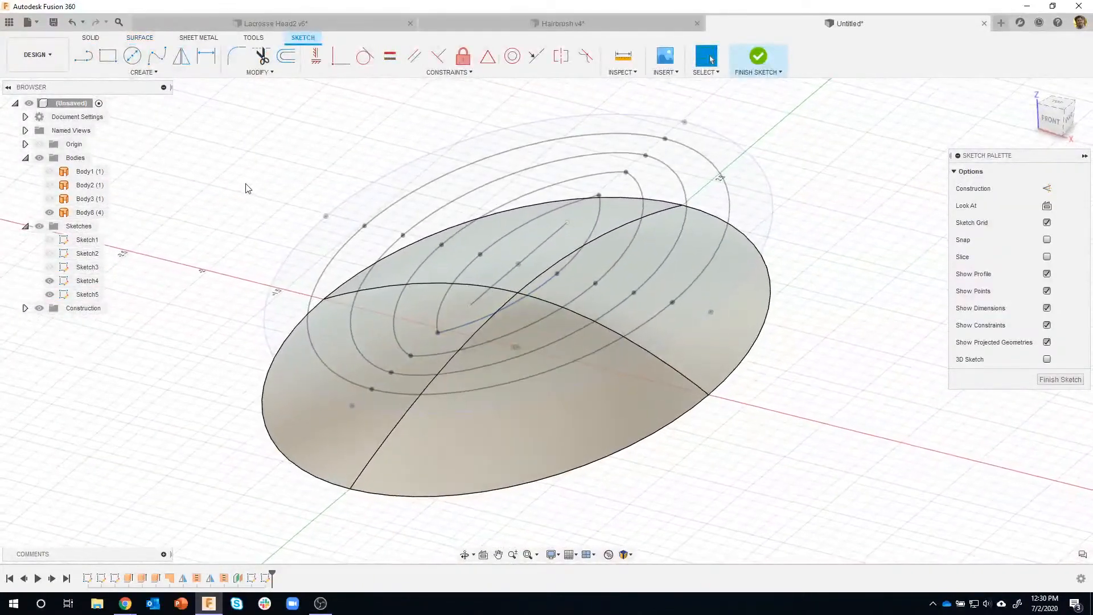
pyautogui.keyDown('shift'); pyautogui.moveTo(246, 184); pyautogui.dragTo(258, 179, button='middle'); pyautogui.keyUp('shift')
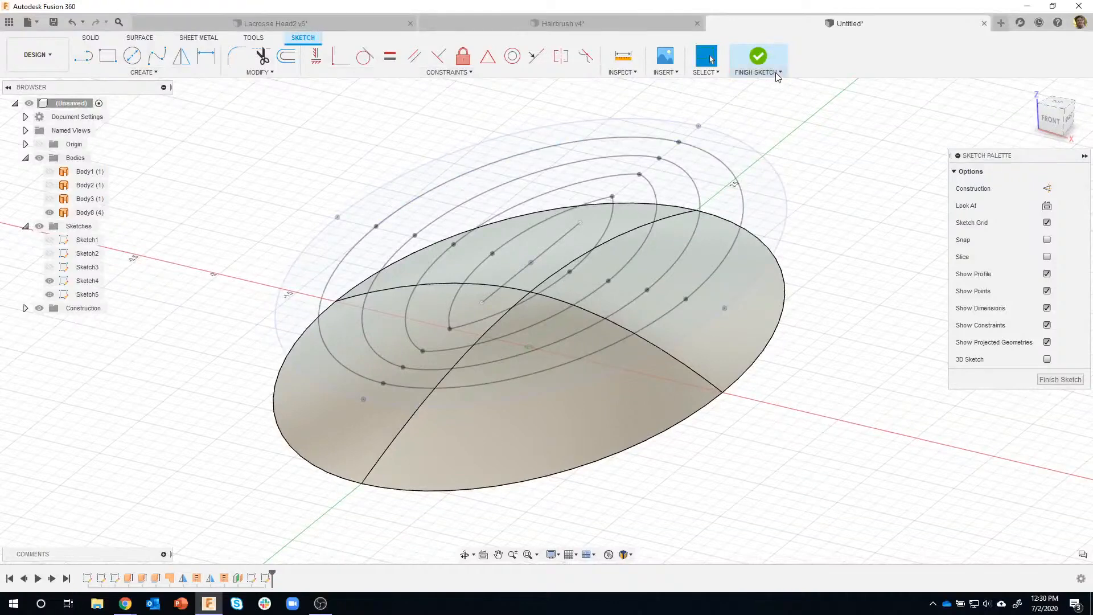
pyautogui.keyDown('shift'); pyautogui.moveTo(415, 162); pyautogui.dragTo(400, 162, button='middle'); pyautogui.keyUp('shift')
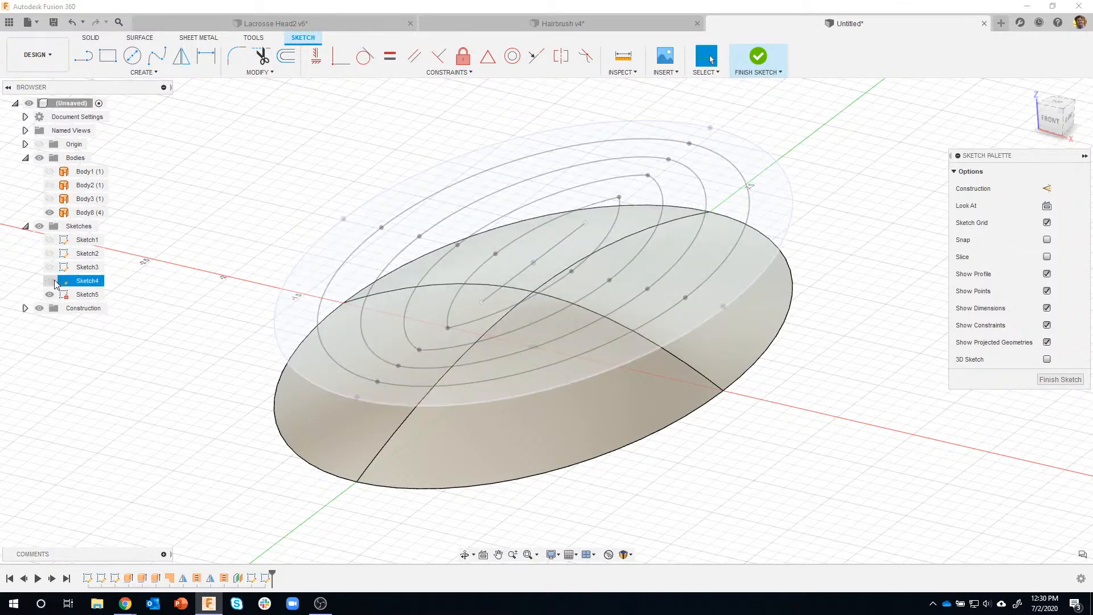
# Step: Keep Sketch4 visible and start the Project to Surface command in the new sketch beneath the dome
pyautogui.click(51, 280)
pyautogui.click(51, 281)
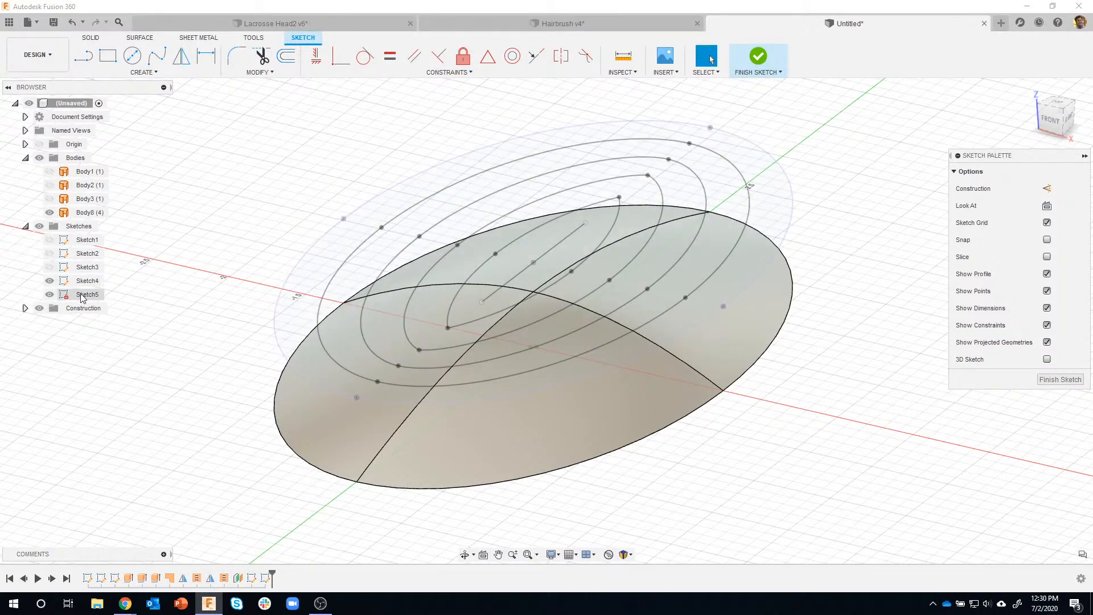
pyautogui.click(141, 72)
pyautogui.moveTo(136, 288)
pyautogui.click(216, 329)
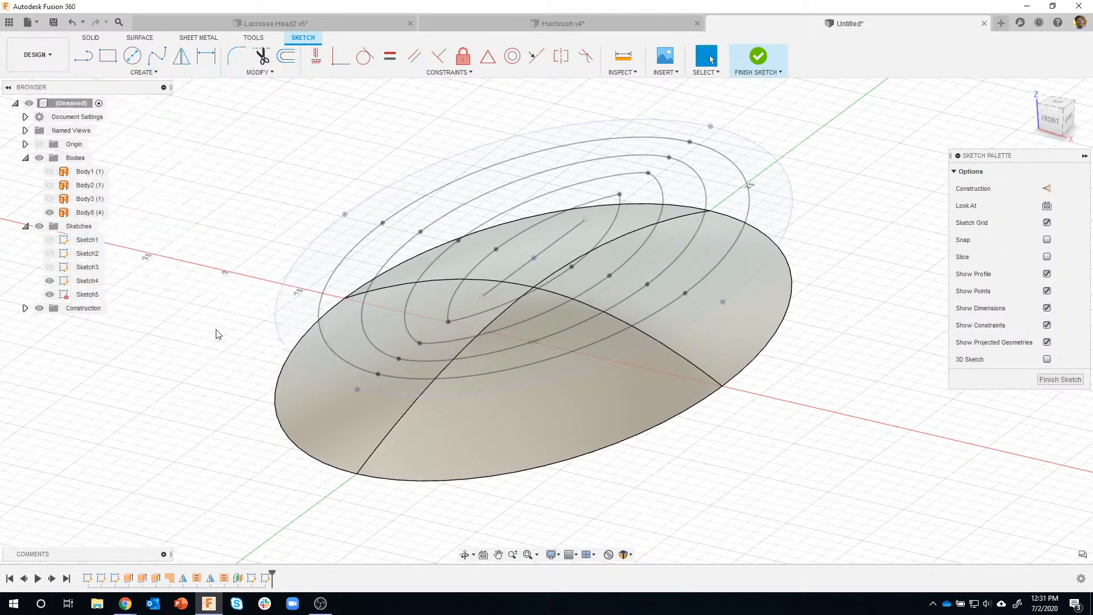
# Step: Try the Closest Point projection type and compare the flat ovals with the dome from several angles
pyautogui.click(876, 206)
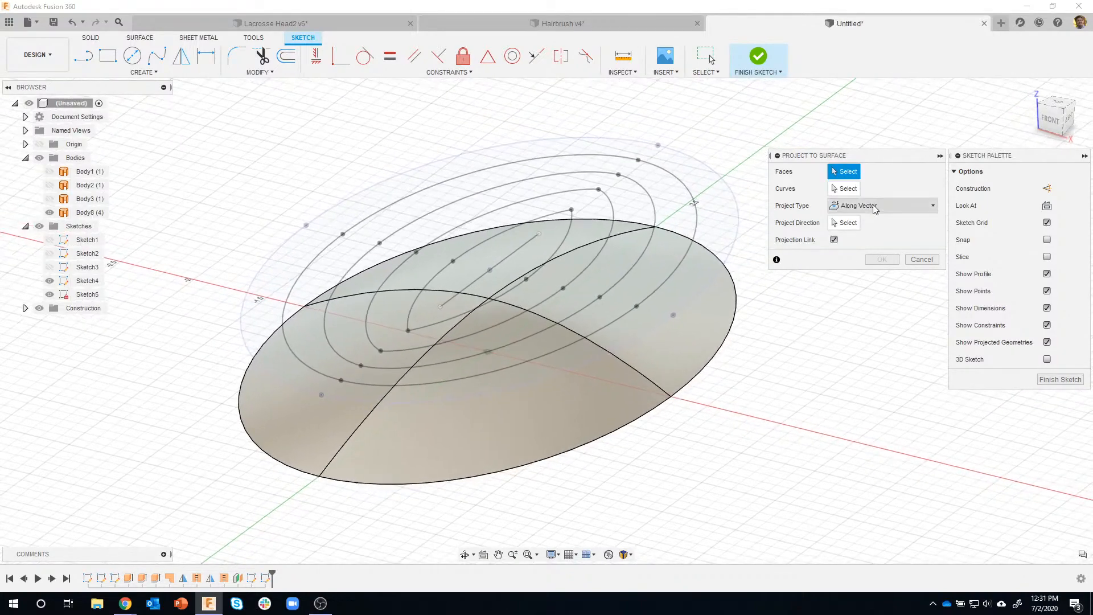
pyautogui.click(875, 222)
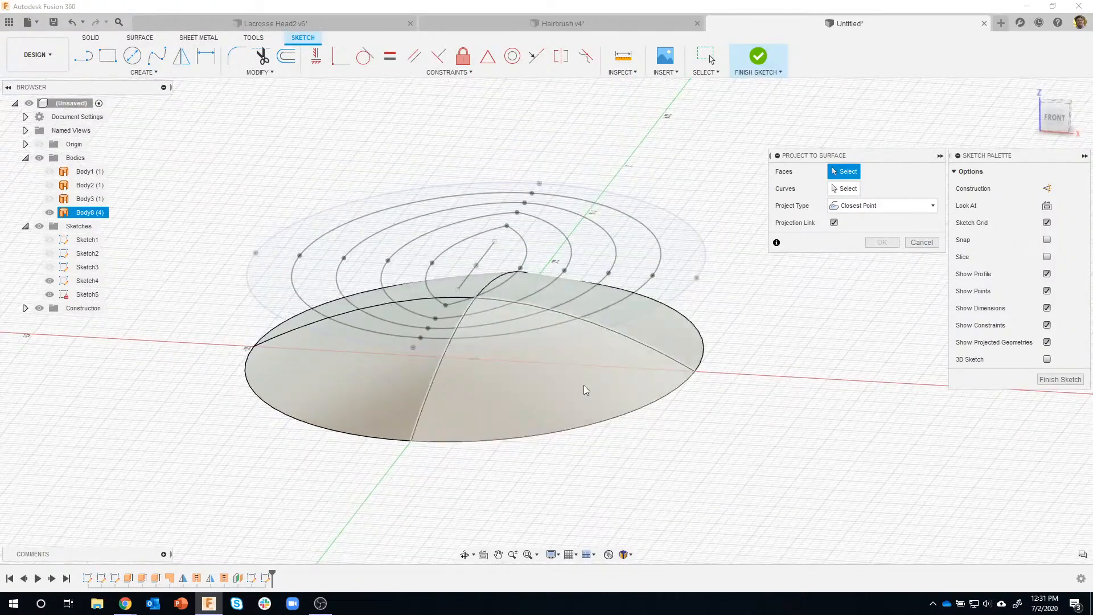
pyautogui.moveTo(785, 398)
pyautogui.keyDown('shift'); pyautogui.mouseDown(button='middle')
pyautogui.moveTo(787, 407)
pyautogui.moveTo(641, 336)
pyautogui.moveTo(610, 276)
pyautogui.moveTo(623, 283)
pyautogui.mouseUp(button='middle'); pyautogui.keyUp('shift')
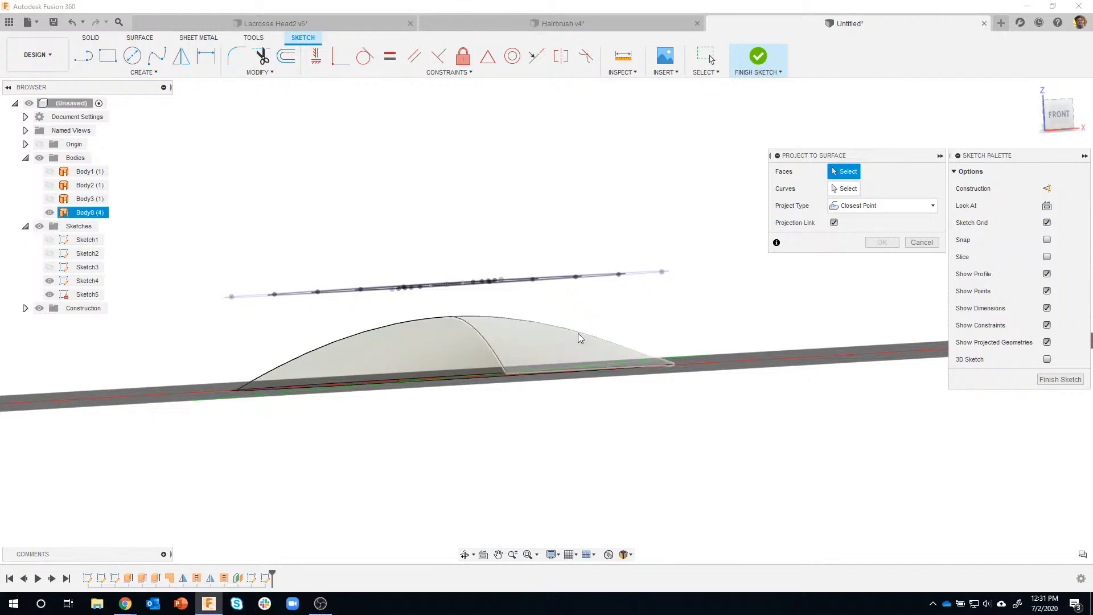
pyautogui.moveTo(626, 254)
pyautogui.keyDown('shift'); pyautogui.mouseDown(button='middle')
pyautogui.moveTo(638, 268)
pyautogui.moveTo(510, 295)
pyautogui.moveTo(449, 211)
pyautogui.mouseUp(button='middle'); pyautogui.keyUp('shift')
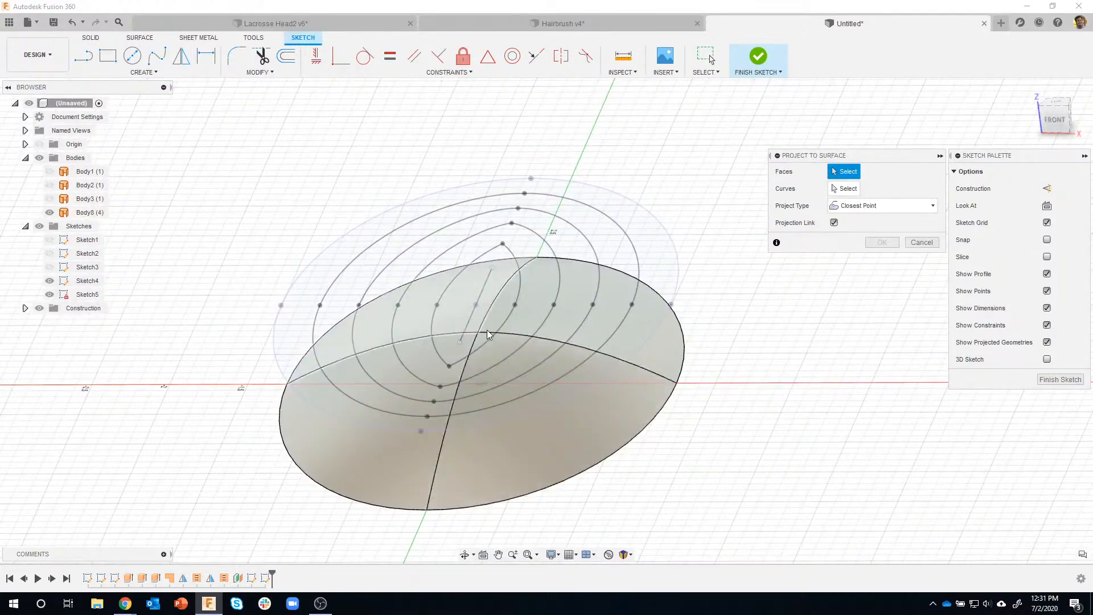
pyautogui.keyDown('shift'); pyautogui.moveTo(529, 411); pyautogui.dragTo(794, 272, button='middle'); pyautogui.keyUp('shift')
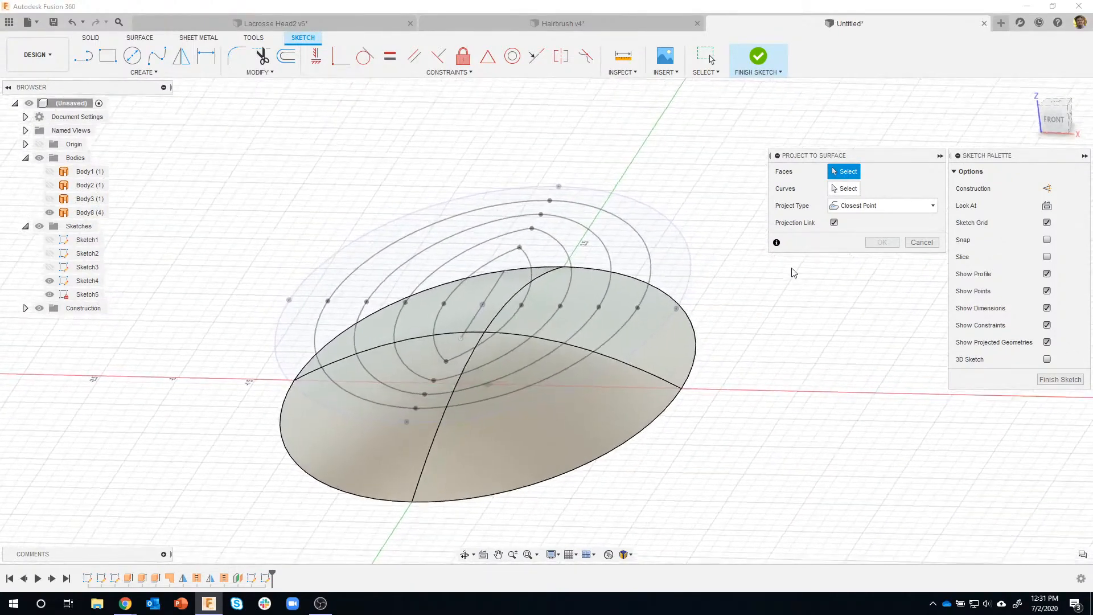
# Step: Set the projection type to Along Vector and choose the Z axis as the projection direction
pyautogui.click(851, 214)
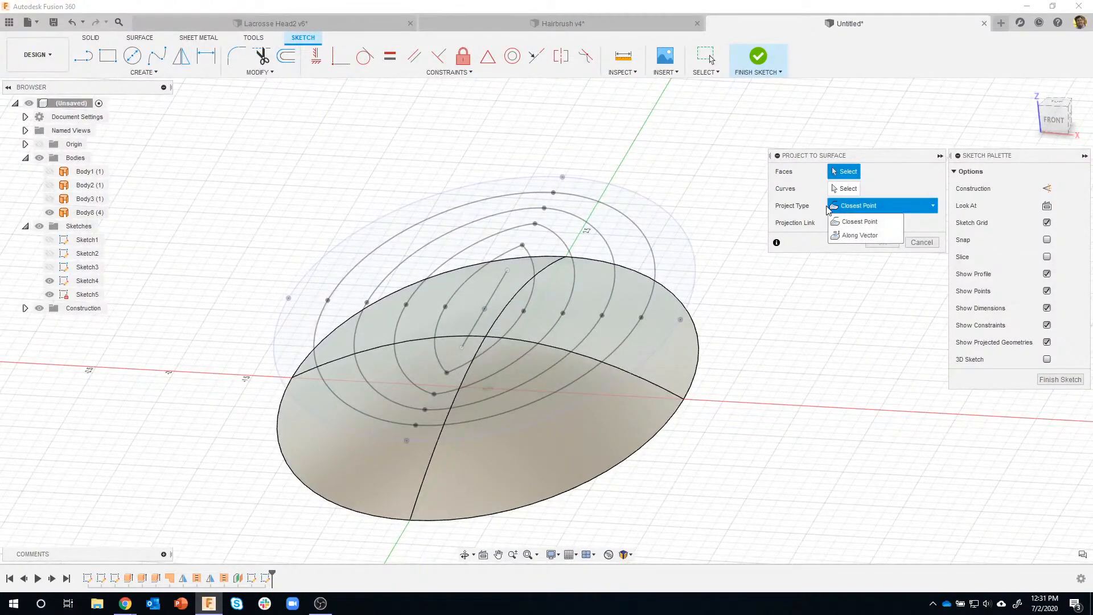
pyautogui.click(850, 237)
pyautogui.keyDown('shift'); pyautogui.moveTo(612, 268); pyautogui.dragTo(482, 181, button='middle'); pyautogui.keyUp('shift')
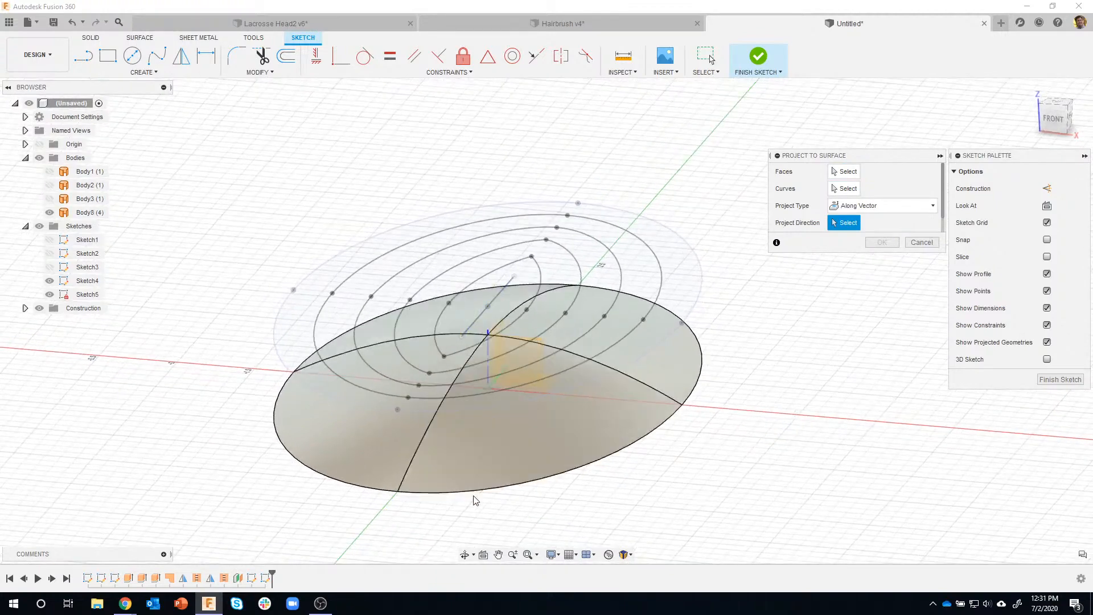
pyautogui.moveTo(790, 441)
pyautogui.keyDown('shift'); pyautogui.mouseDown(button='middle')
pyautogui.moveTo(793, 414)
pyautogui.moveTo(795, 435)
pyautogui.mouseUp(button='middle'); pyautogui.keyUp('shift')
pyautogui.keyDown('shift'); pyautogui.moveTo(804, 223); pyautogui.dragTo(837, 229, button='middle'); pyautogui.keyUp('shift')
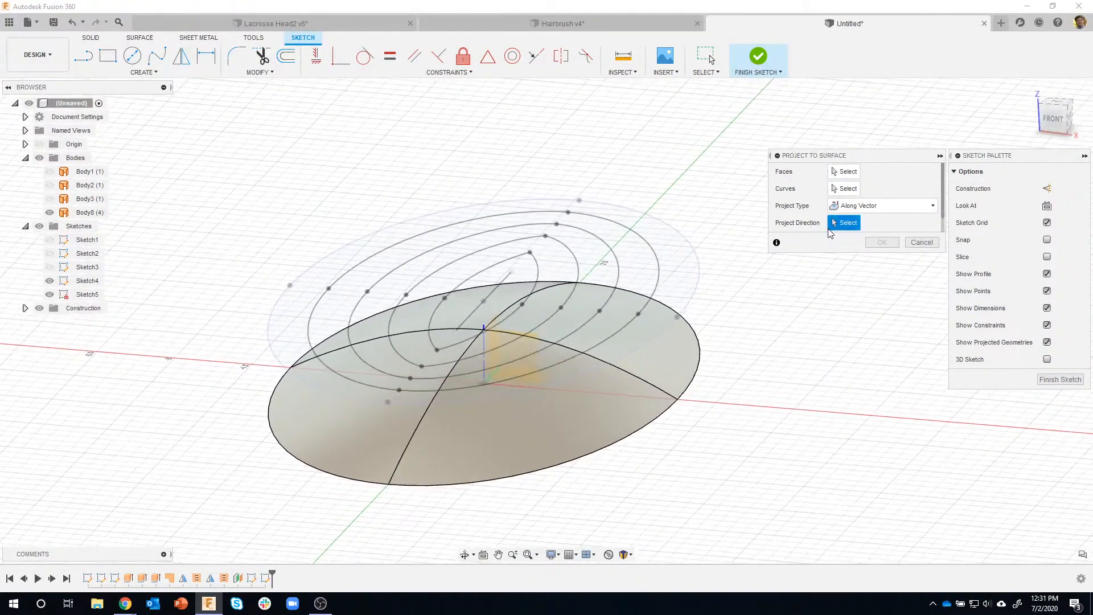
pyautogui.moveTo(479, 342)
pyautogui.keyDown('shift'); pyautogui.mouseDown(button='middle')
pyautogui.moveTo(497, 356)
pyautogui.moveTo(485, 356)
pyautogui.mouseUp(button='middle'); pyautogui.keyUp('shift')
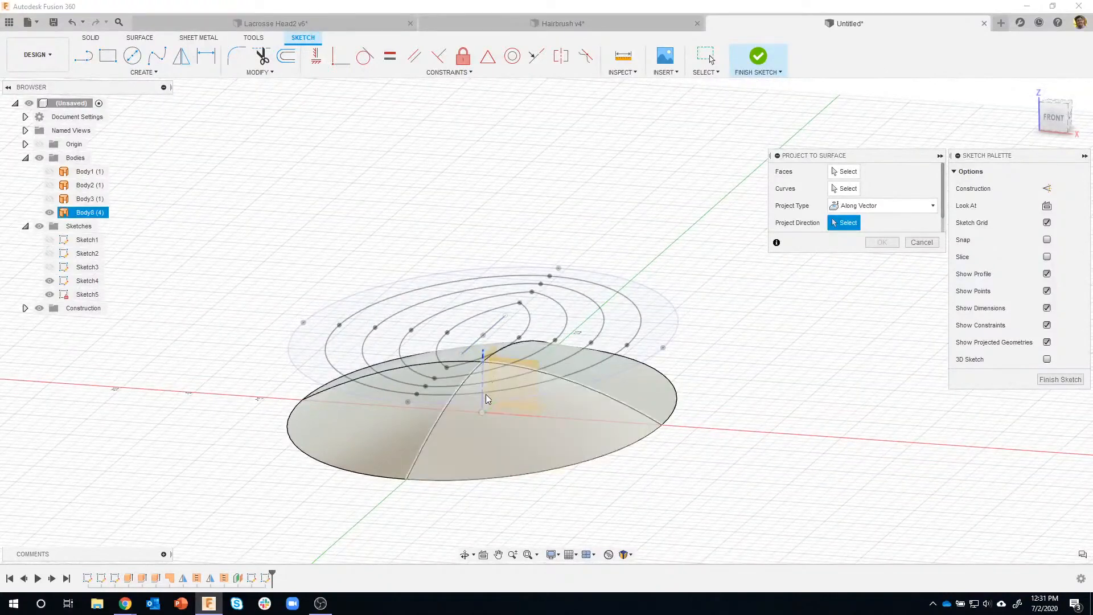
pyautogui.click(484, 356)
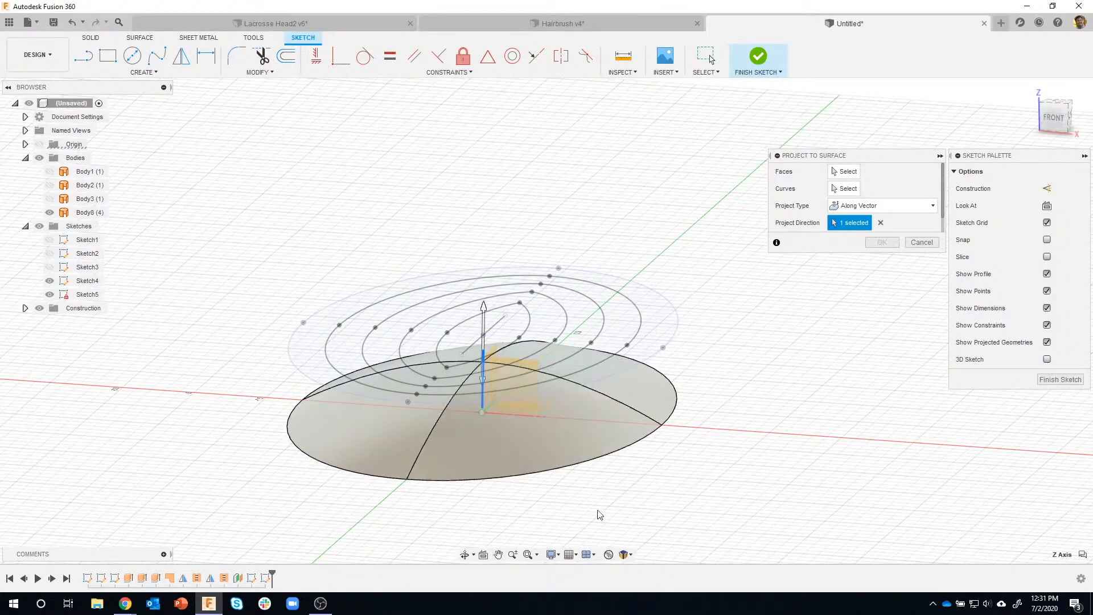
# Step: Select all four faces of the dome as the target faces of the projection
pyautogui.keyDown('shift'); pyautogui.moveTo(628, 519); pyautogui.dragTo(419, 275, button='middle'); pyautogui.keyUp('shift')
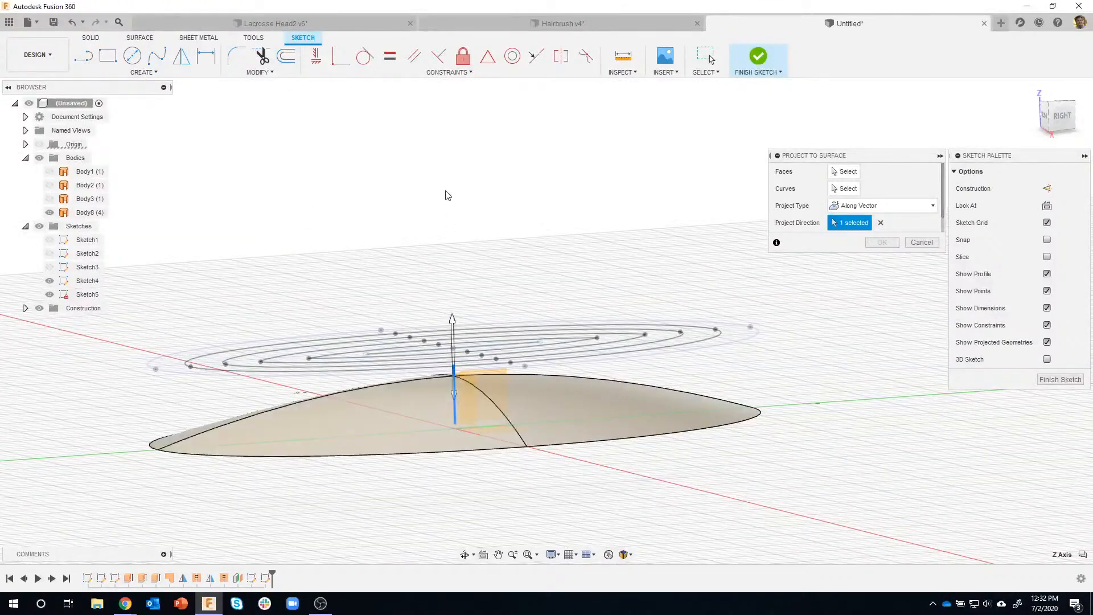
pyautogui.moveTo(455, 256)
pyautogui.keyDown('shift'); pyautogui.mouseDown(button='middle')
pyautogui.moveTo(569, 370)
pyautogui.moveTo(628, 406)
pyautogui.moveTo(791, 205)
pyautogui.moveTo(763, 177)
pyautogui.mouseUp(button='middle'); pyautogui.keyUp('shift')
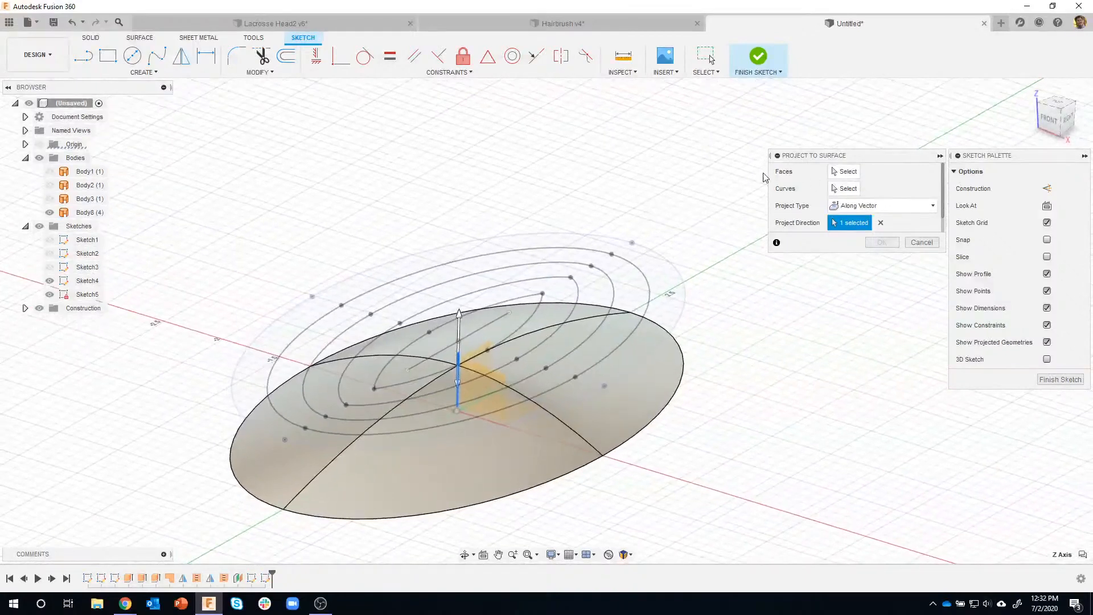
pyautogui.click(845, 172)
pyautogui.click(637, 409)
pyautogui.click(356, 470)
pyautogui.click(305, 471)
pyautogui.click(384, 353)
pyautogui.keyDown('shift'); pyautogui.moveTo(383, 353); pyautogui.dragTo(842, 197, button='middle'); pyautogui.keyUp('shift')
# Step: Select the four curves of the largest offset oval as curves to project, checking them from above and the side
pyautogui.click(844, 189)
pyautogui.keyDown('shift'); pyautogui.moveTo(649, 414); pyautogui.dragTo(655, 440, button='middle'); pyautogui.keyUp('shift')
pyautogui.click(566, 390)
pyautogui.keyDown('shift'); pyautogui.moveTo(772, 511); pyautogui.dragTo(609, 341, button='middle'); pyautogui.keyUp('shift')
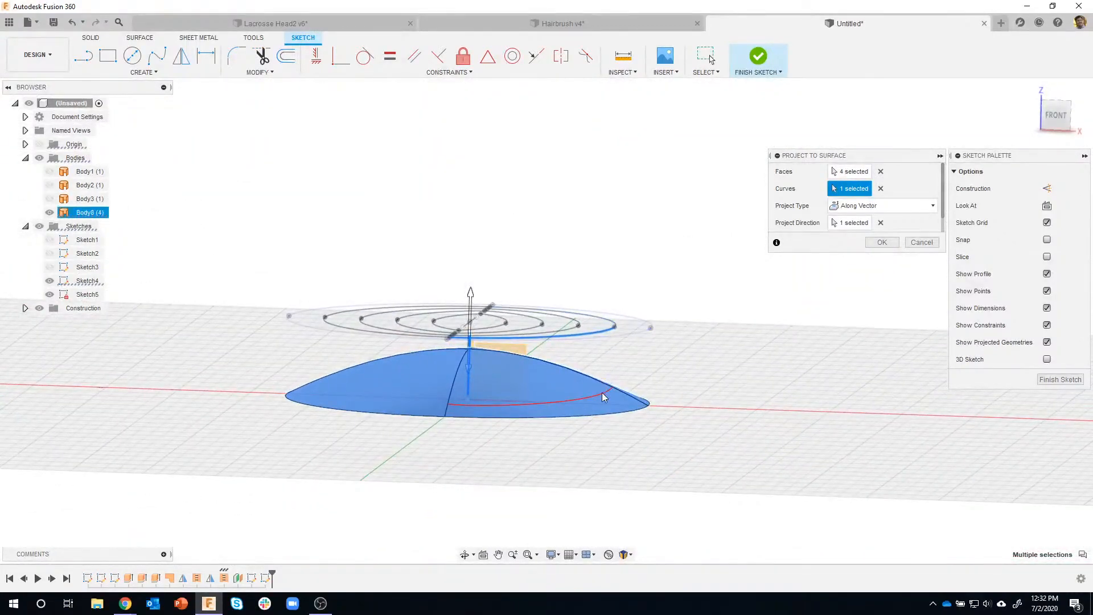
pyautogui.keyDown('shift'); pyautogui.moveTo(630, 431); pyautogui.dragTo(652, 331, button='middle'); pyautogui.keyUp('shift')
pyautogui.click(644, 330)
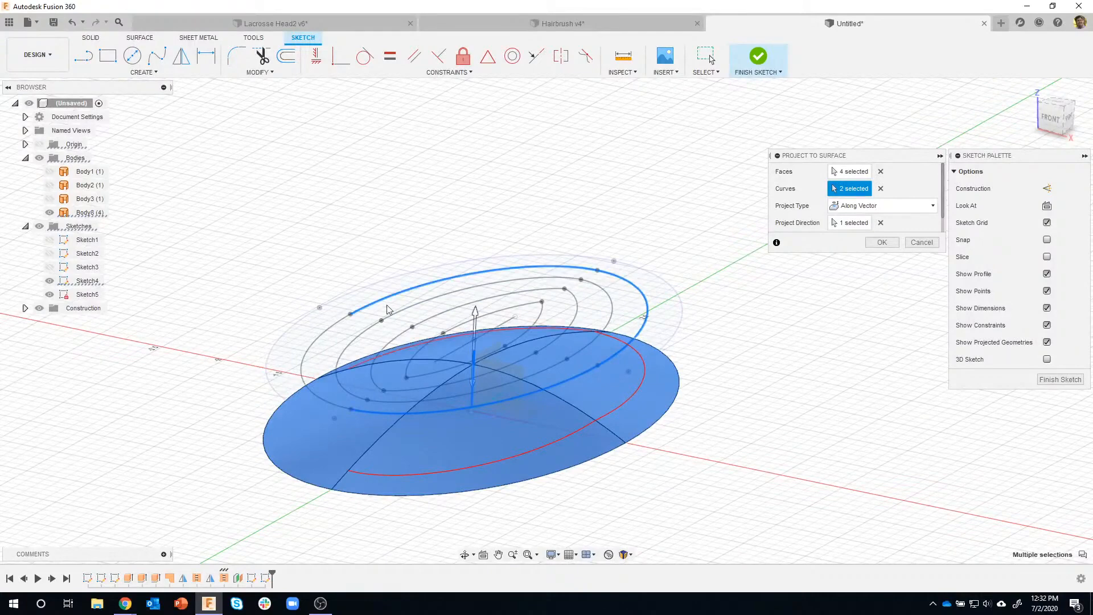
pyautogui.keyDown('shift'); pyautogui.moveTo(735, 256); pyautogui.dragTo(716, 424, button='middle'); pyautogui.keyUp('shift')
pyautogui.click(1051, 114)
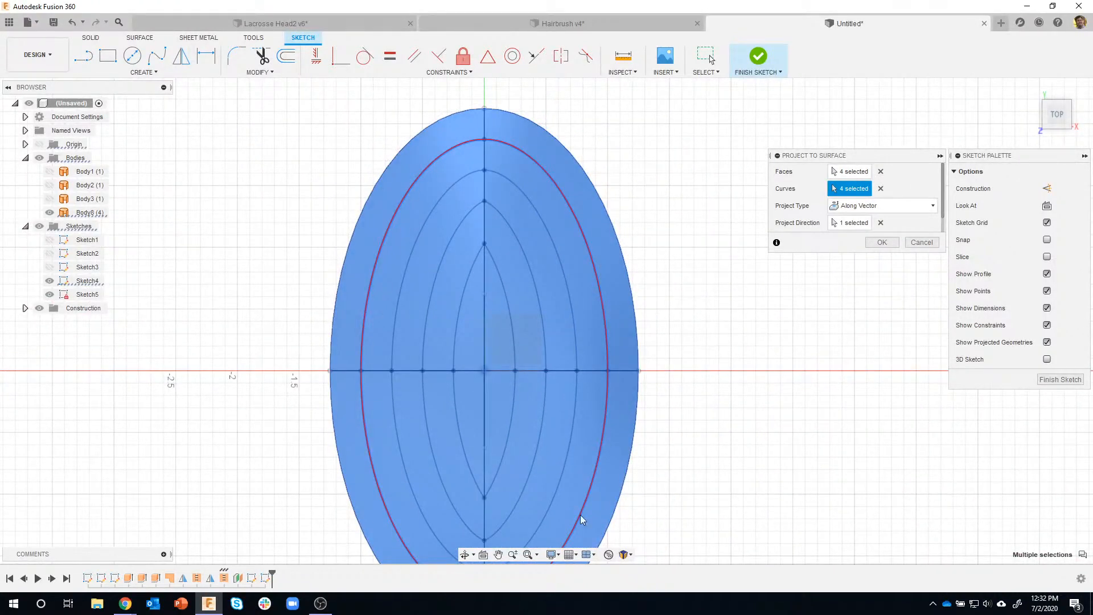
pyautogui.moveTo(536, 365)
pyautogui.keyDown('shift'); pyautogui.mouseDown(button='middle')
pyautogui.moveTo(476, 435)
pyautogui.moveTo(390, 378)
pyautogui.moveTo(370, 347)
pyautogui.mouseUp(button='middle'); pyautogui.keyUp('shift')
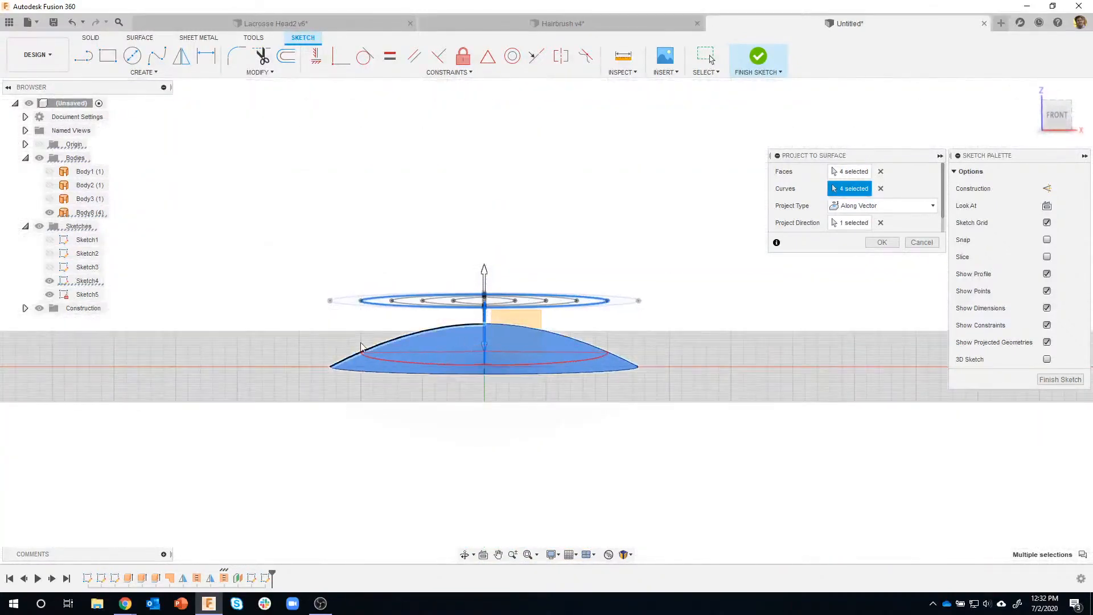
# Step: Add all curves of the second and third offset ovals to the projection
pyautogui.moveTo(638, 353)
pyautogui.keyDown('shift'); pyautogui.mouseDown(button='middle')
pyautogui.moveTo(500, 378)
pyautogui.moveTo(659, 350)
pyautogui.moveTo(632, 301)
pyautogui.moveTo(634, 366)
pyautogui.moveTo(342, 512)
pyautogui.moveTo(730, 418)
pyautogui.moveTo(590, 386)
pyautogui.moveTo(661, 371)
pyautogui.moveTo(598, 383)
pyautogui.moveTo(647, 353)
pyautogui.mouseUp(button='middle'); pyautogui.keyUp('shift')
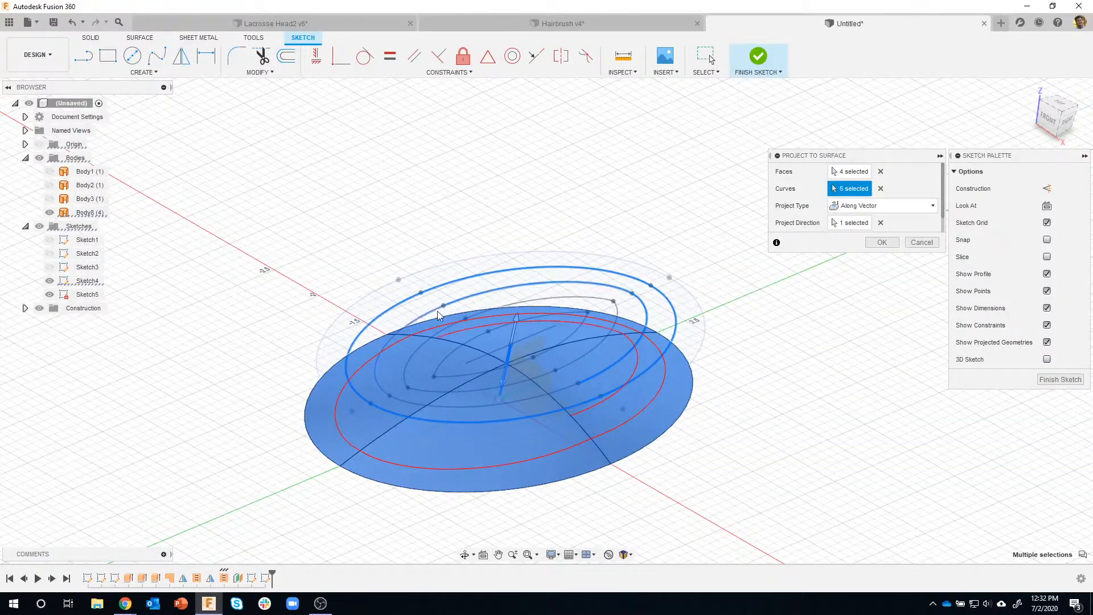
pyautogui.click(407, 413)
pyautogui.click(568, 367)
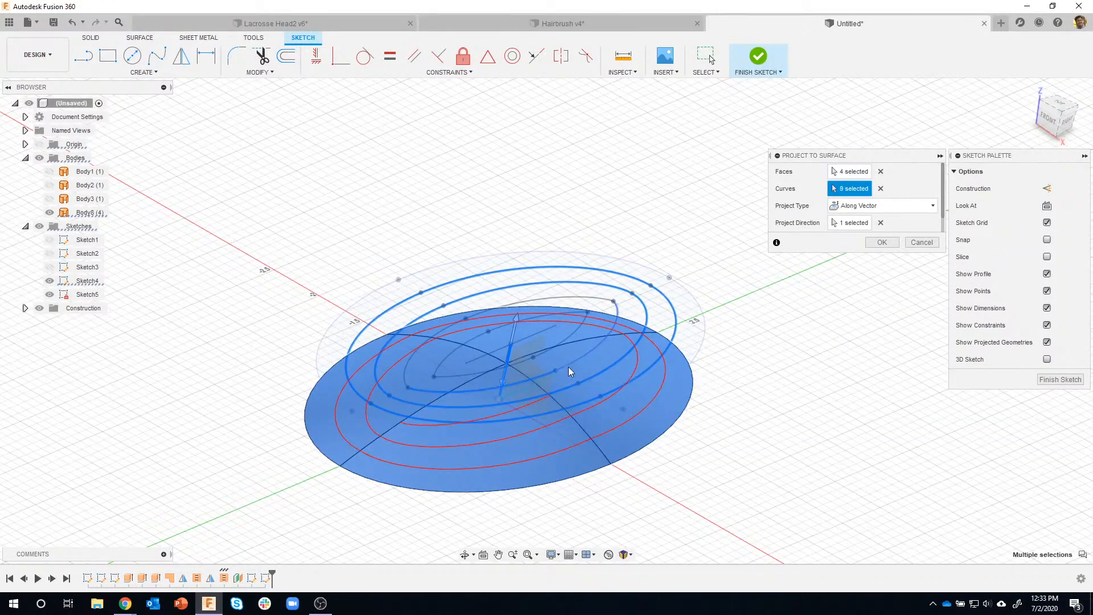
pyautogui.click(568, 297)
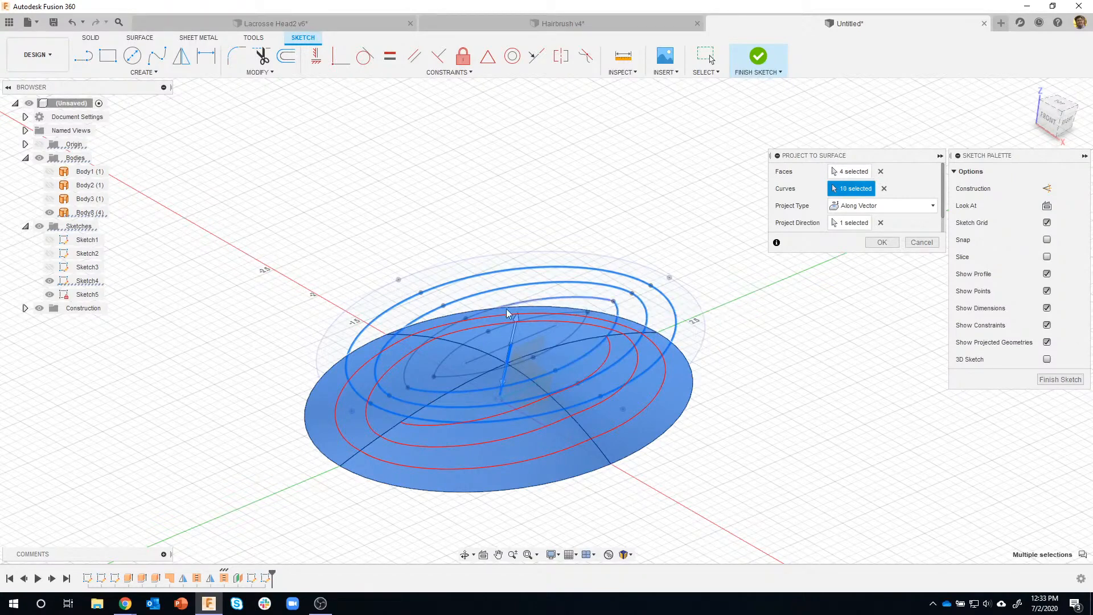
pyautogui.click(451, 330)
# Step: Add the innermost oval and the center line to the projection, and complete the Project to Surface operation
pyautogui.keyDown('shift'); pyautogui.moveTo(570, 400); pyautogui.dragTo(456, 435, button='middle'); pyautogui.keyUp('shift')
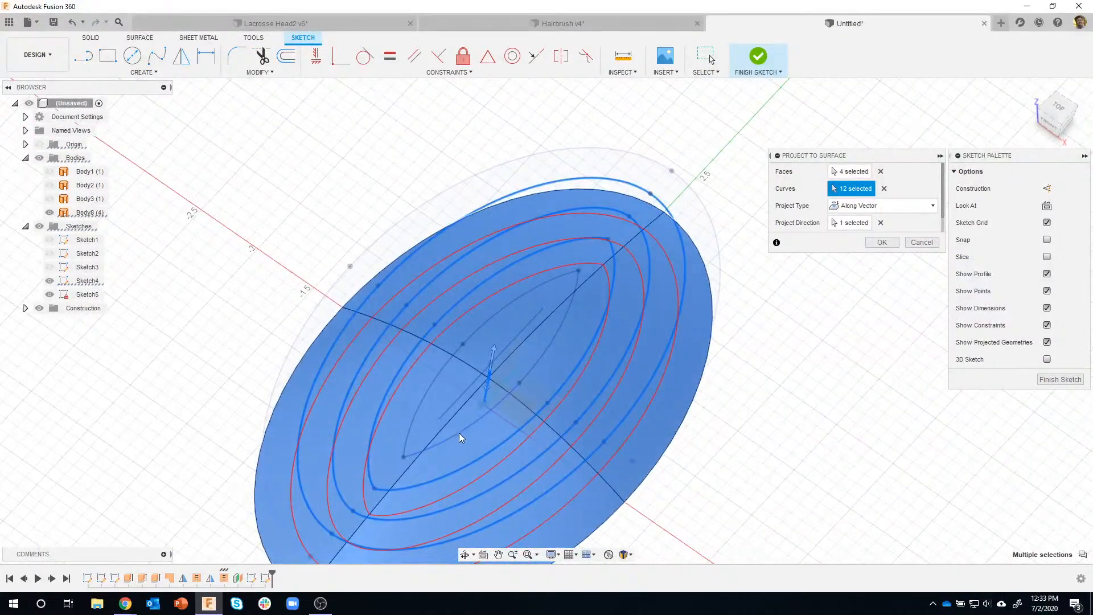
pyautogui.click(500, 403)
pyautogui.click(538, 301)
pyautogui.click(465, 387)
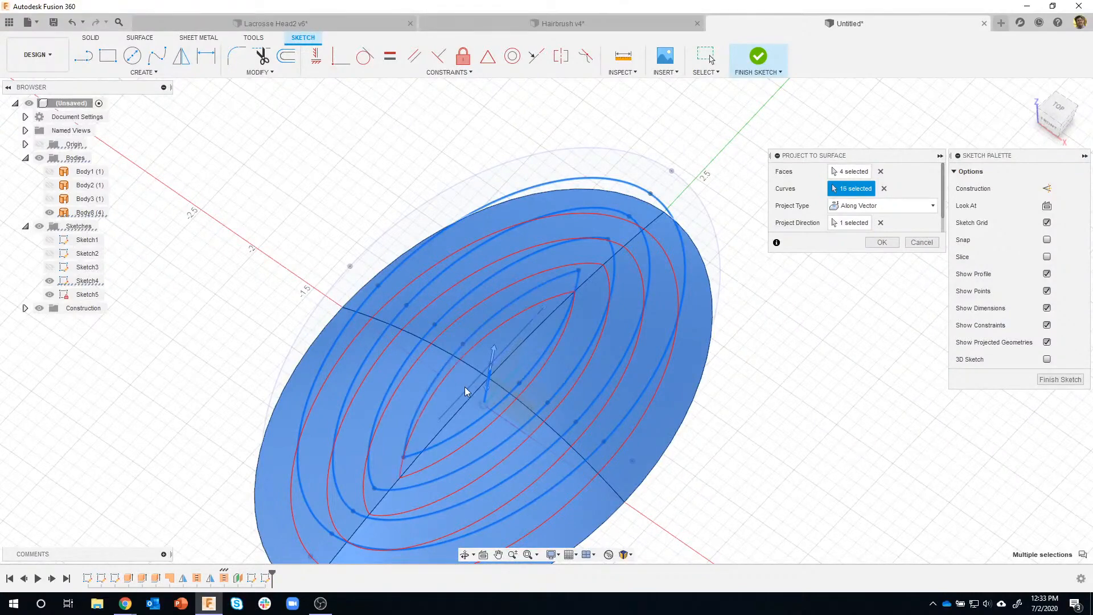
pyautogui.click(467, 388)
pyautogui.moveTo(606, 391)
pyautogui.keyDown('shift'); pyautogui.mouseDown(button='middle')
pyautogui.moveTo(540, 378)
pyautogui.moveTo(553, 415)
pyautogui.moveTo(360, 463)
pyautogui.moveTo(302, 393)
pyautogui.moveTo(615, 380)
pyautogui.moveTo(588, 393)
pyautogui.moveTo(592, 457)
pyautogui.moveTo(588, 447)
pyautogui.moveTo(627, 441)
pyautogui.mouseUp(button='middle'); pyautogui.keyUp('shift')
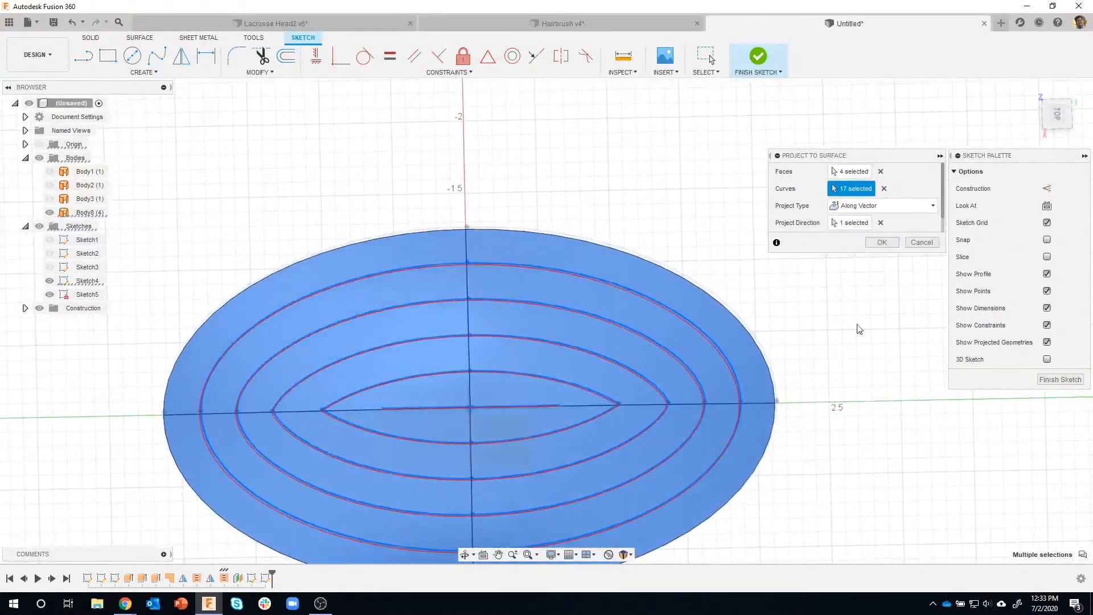
pyautogui.click(1056, 123)
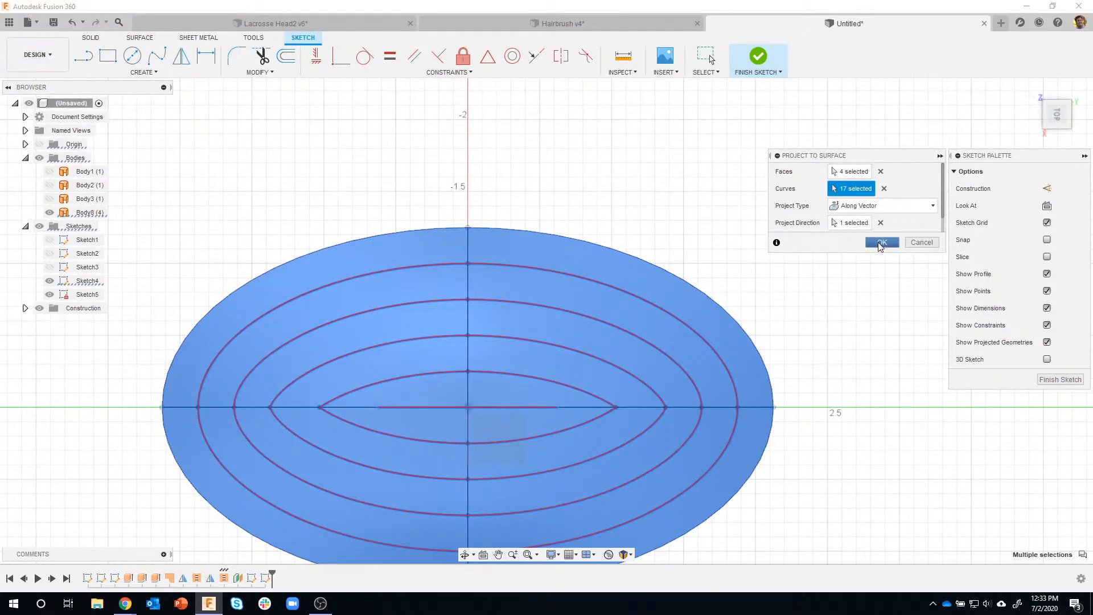
pyautogui.click(882, 242)
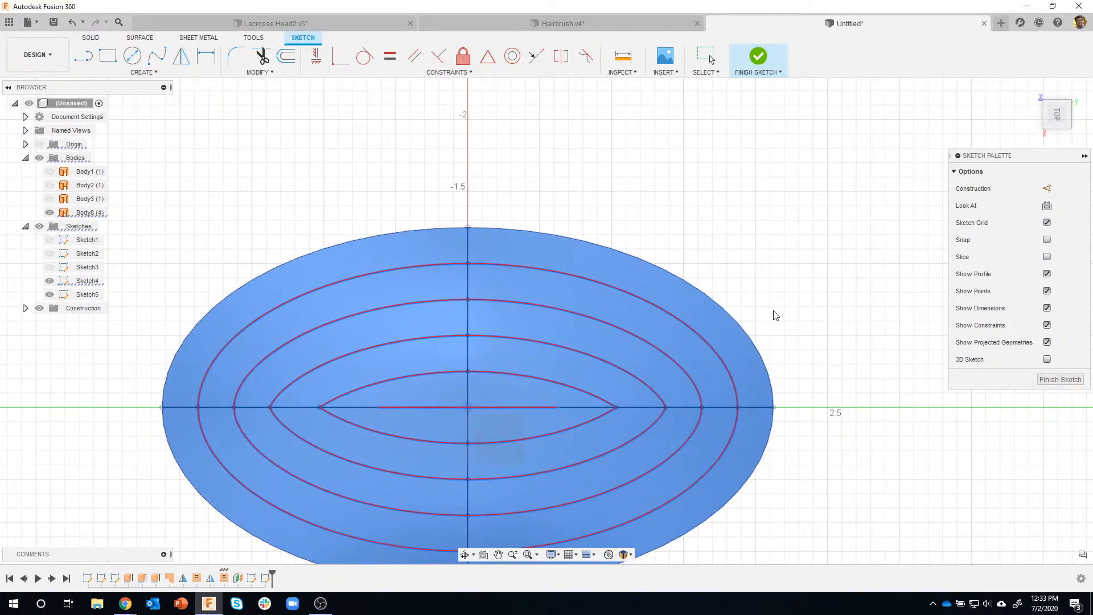
# Step: Clear the selection and hide Sketch4, leaving the curves projected onto the dome
pyautogui.click(782, 280)
pyautogui.keyDown('shift'); pyautogui.moveTo(775, 280); pyautogui.dragTo(113, 249, button='middle'); pyautogui.keyUp('shift')
pyautogui.click(49, 280)
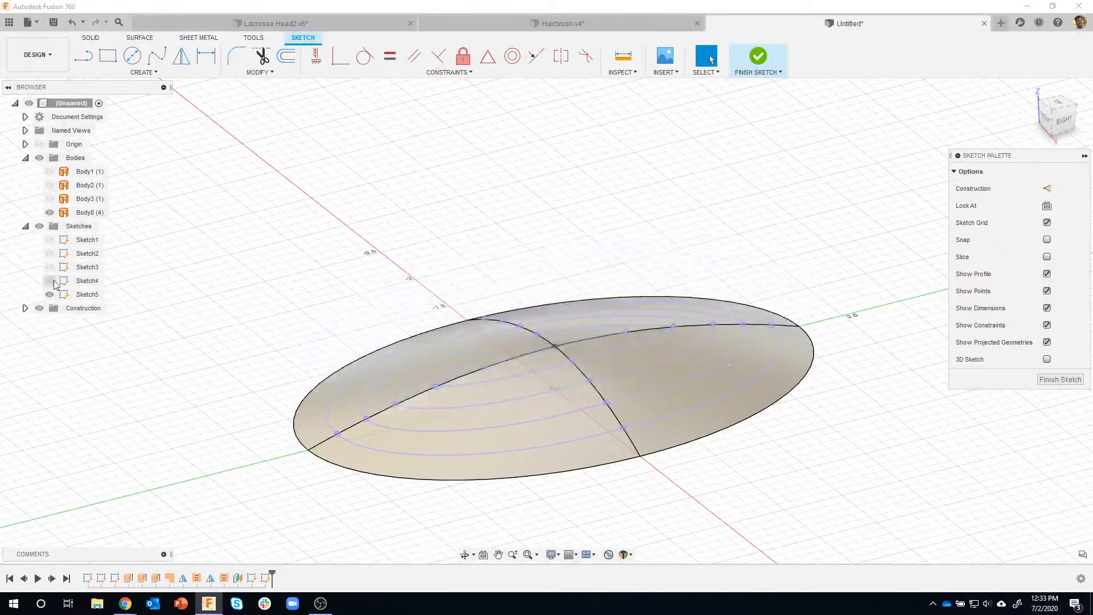
# Step: Inspect the projected curves with Body8 temporarily hidden, and finish the sketch for solid modeling
pyautogui.keyDown('shift'); pyautogui.moveTo(212, 285); pyautogui.dragTo(85, 251, button='middle'); pyautogui.keyUp('shift')
pyautogui.click(52, 214)
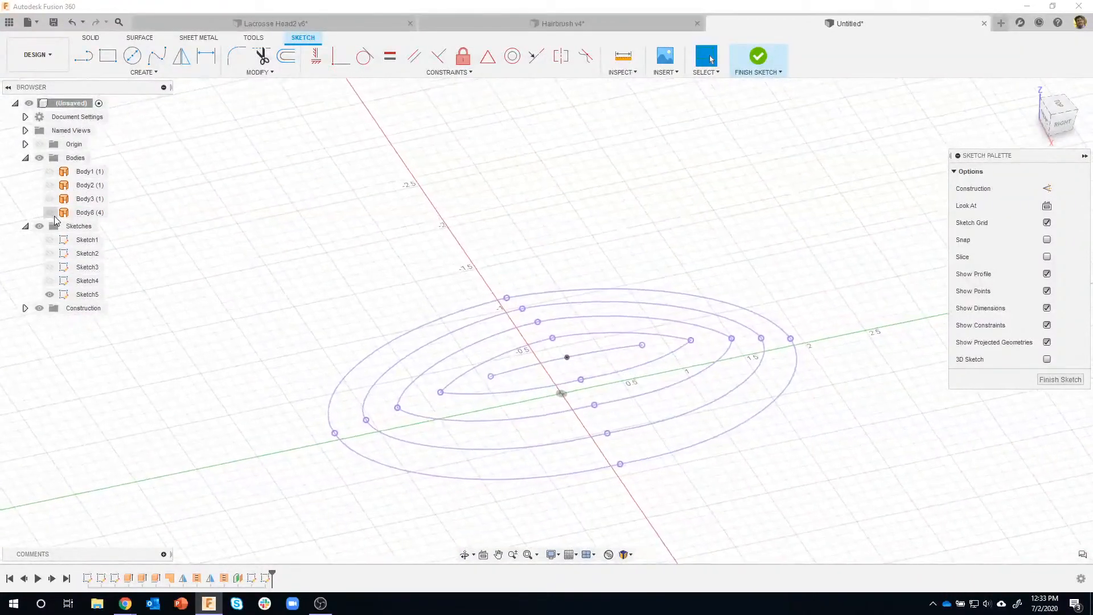
pyautogui.click(51, 213)
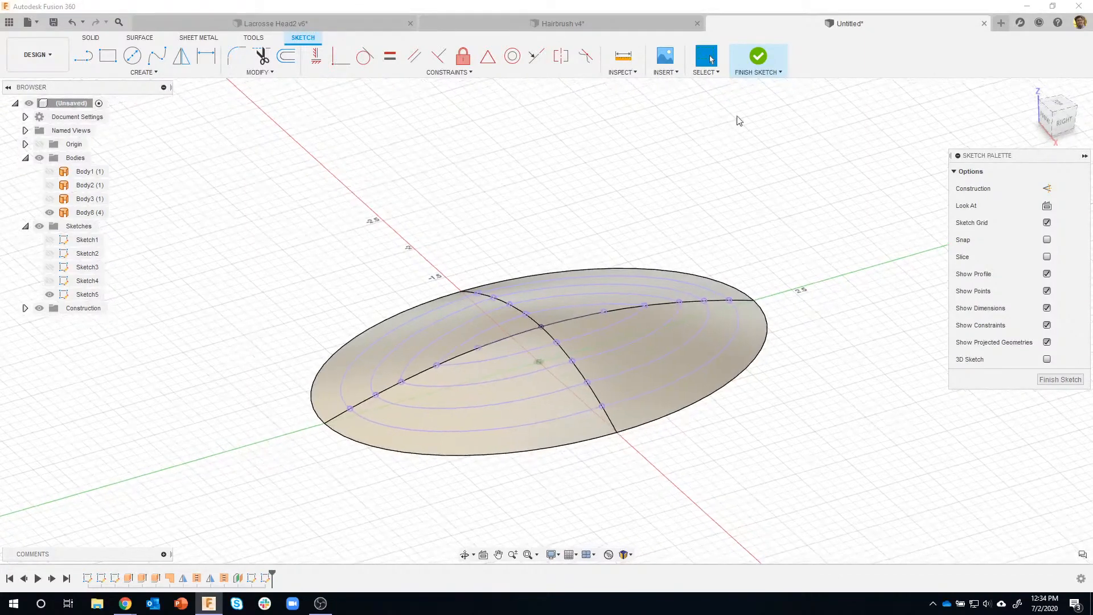
pyautogui.click(758, 56)
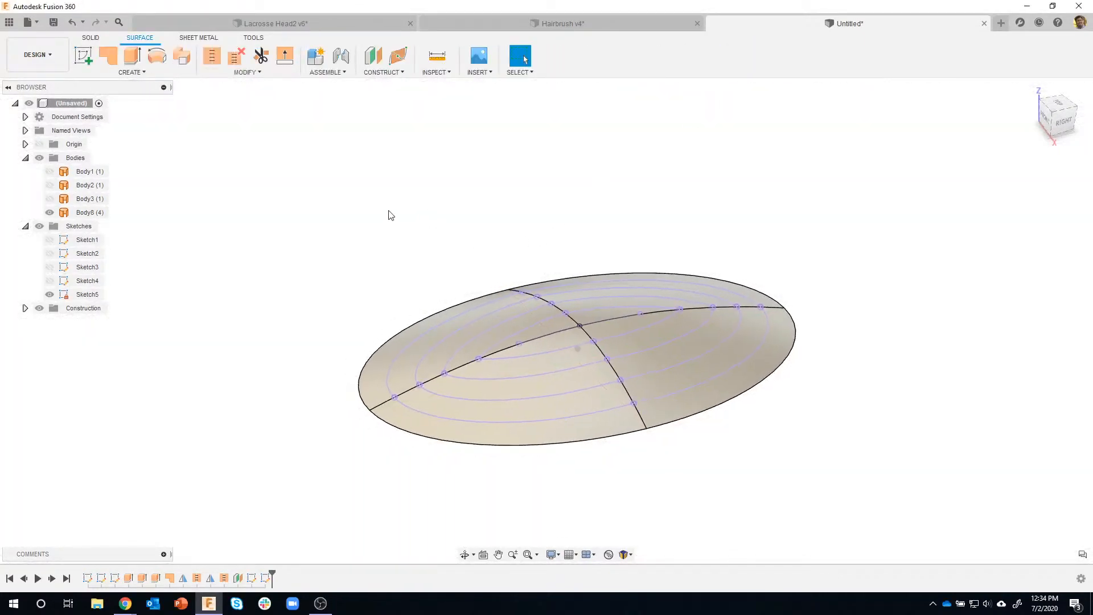
pyautogui.click(93, 38)
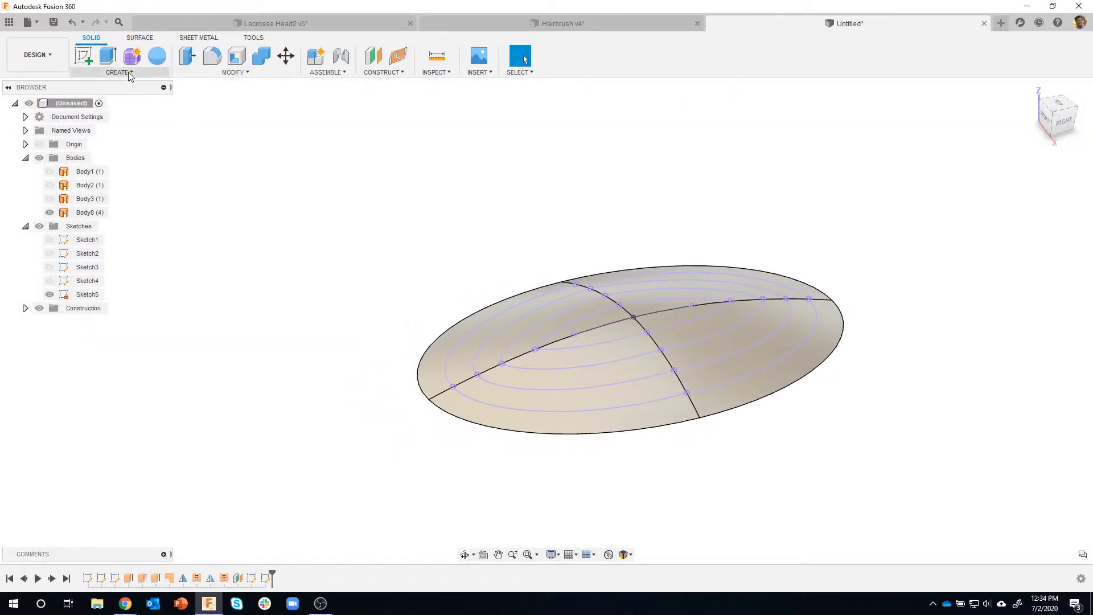
# Step: Examine the ball-tipped bristles in the finished Hairbrush v4 design and return to the untitled design
pyautogui.click(470, 29)
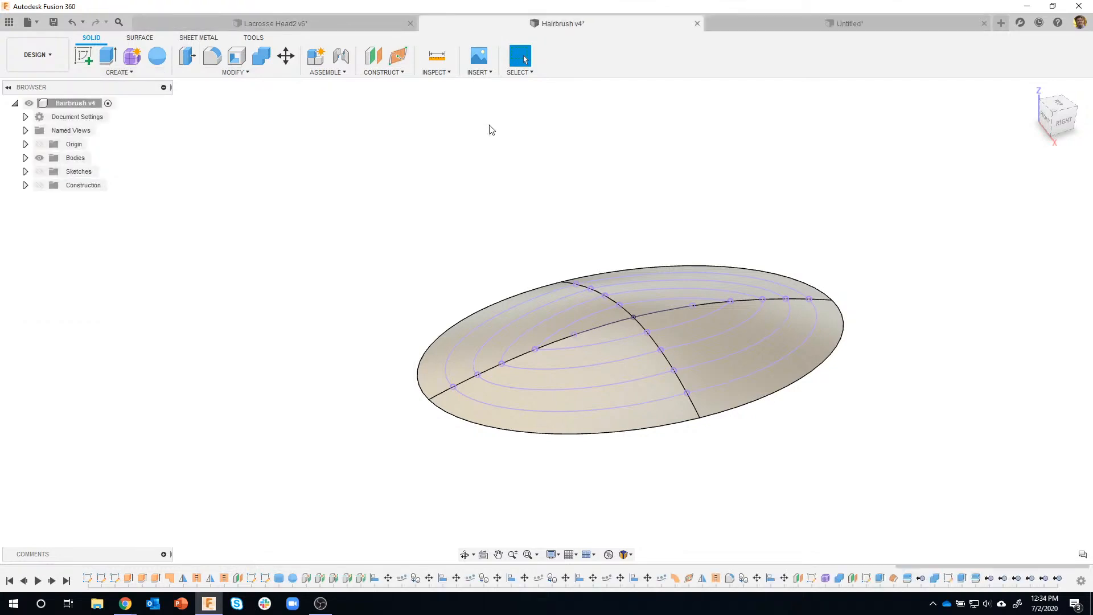
pyautogui.scroll(3, 277, 384)
pyautogui.keyDown('shift'); pyautogui.moveTo(278, 383); pyautogui.dragTo(263, 349, button='middle'); pyautogui.keyUp('shift')
pyautogui.scroll(3, 261, 348)
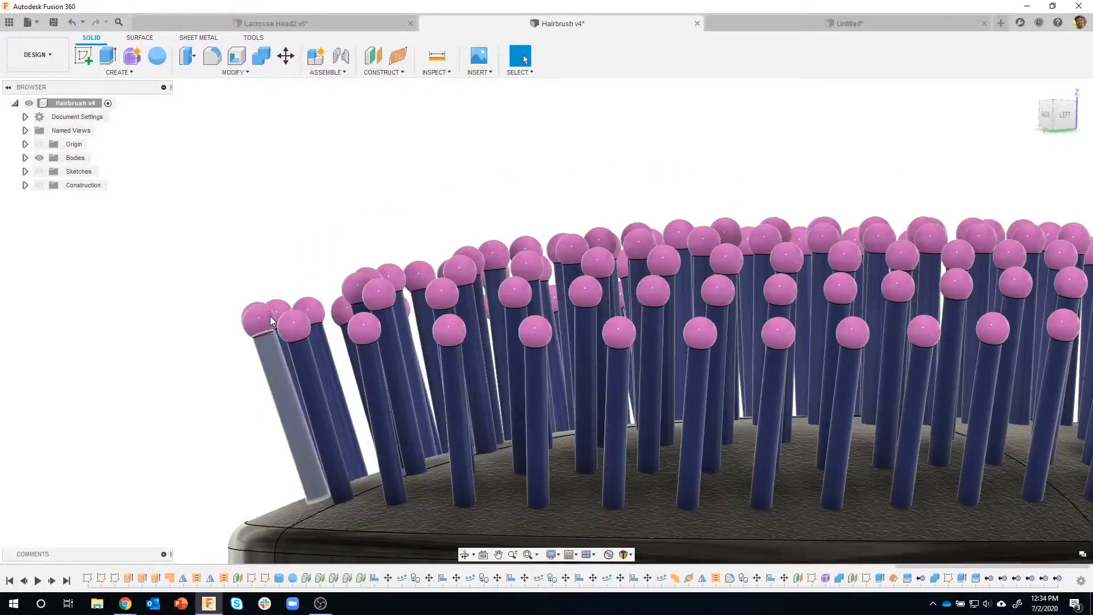
pyautogui.scroll(-2, 285, 207)
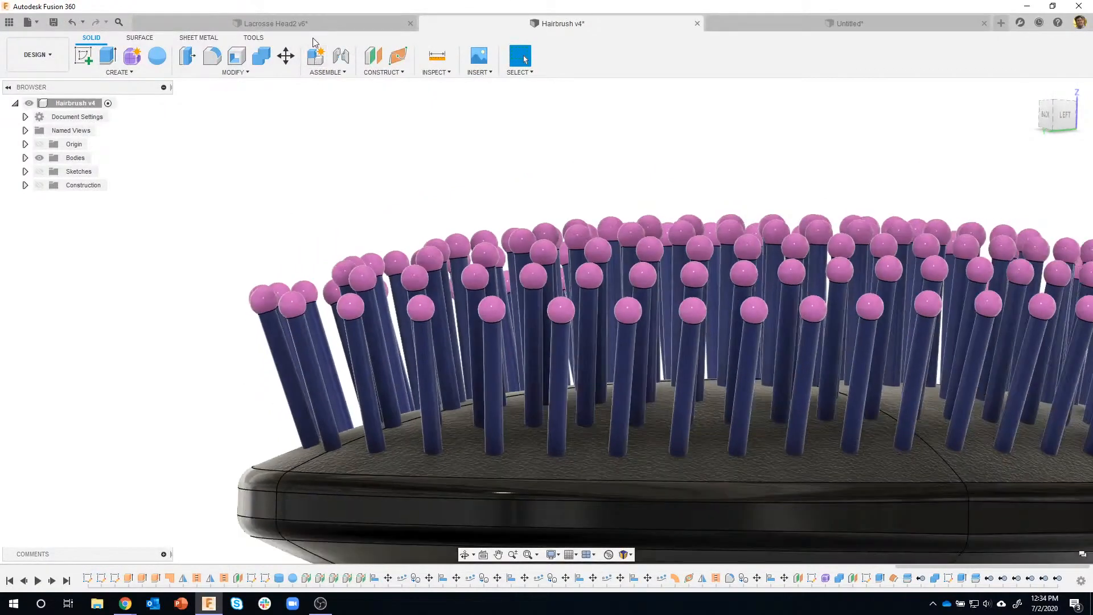
pyautogui.click(722, 22)
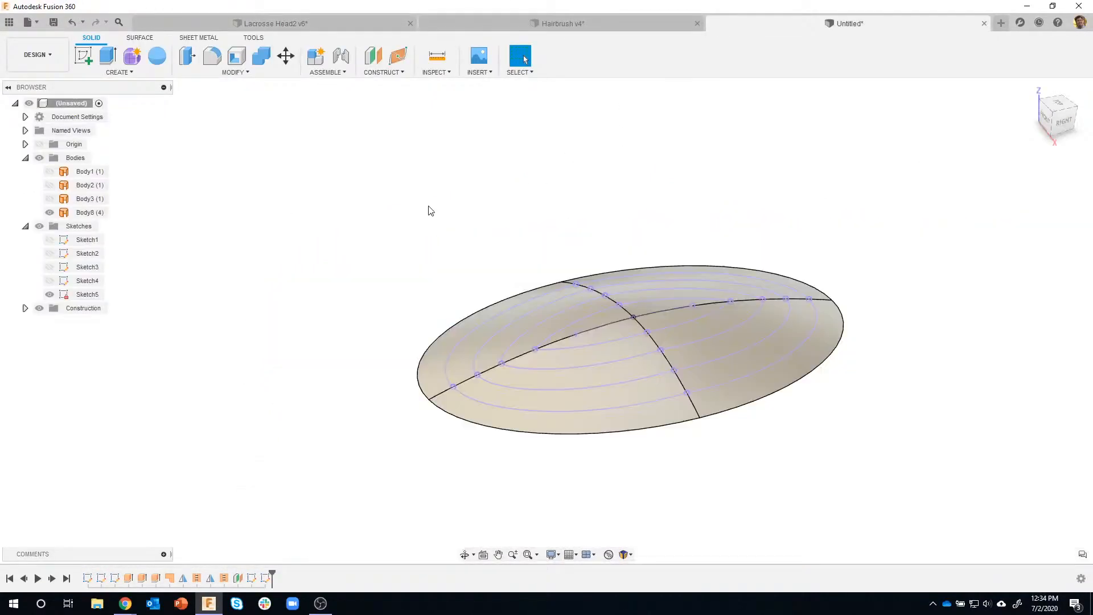
# Step: Create a cylinder on the horizontal plane beside the dome as a new body, about 0.066 in diameter and 0.55 in high
pyautogui.click(117, 73)
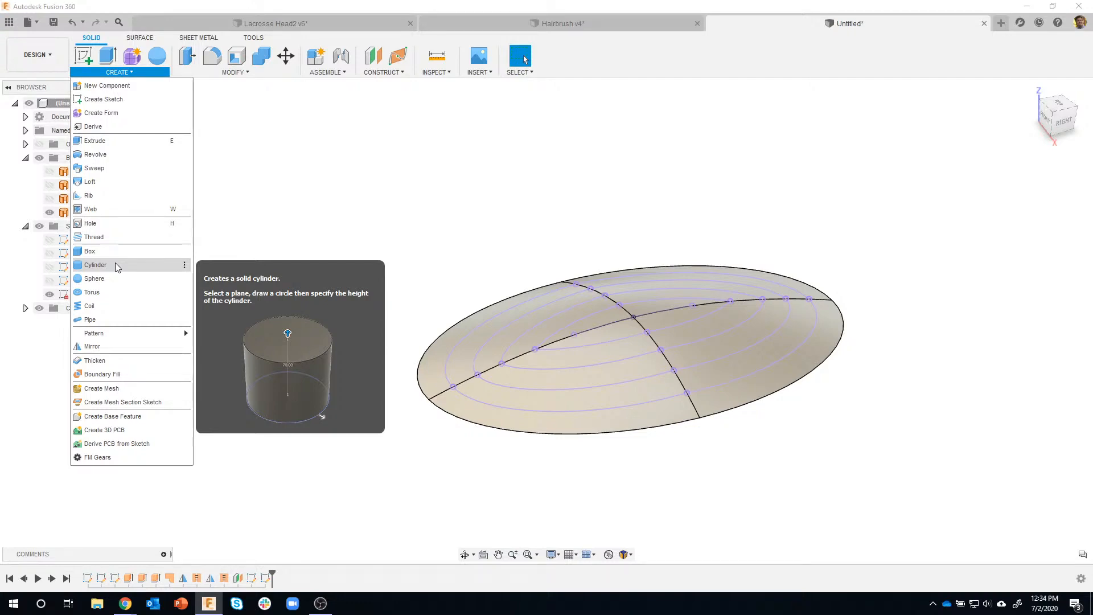
pyautogui.click(117, 265)
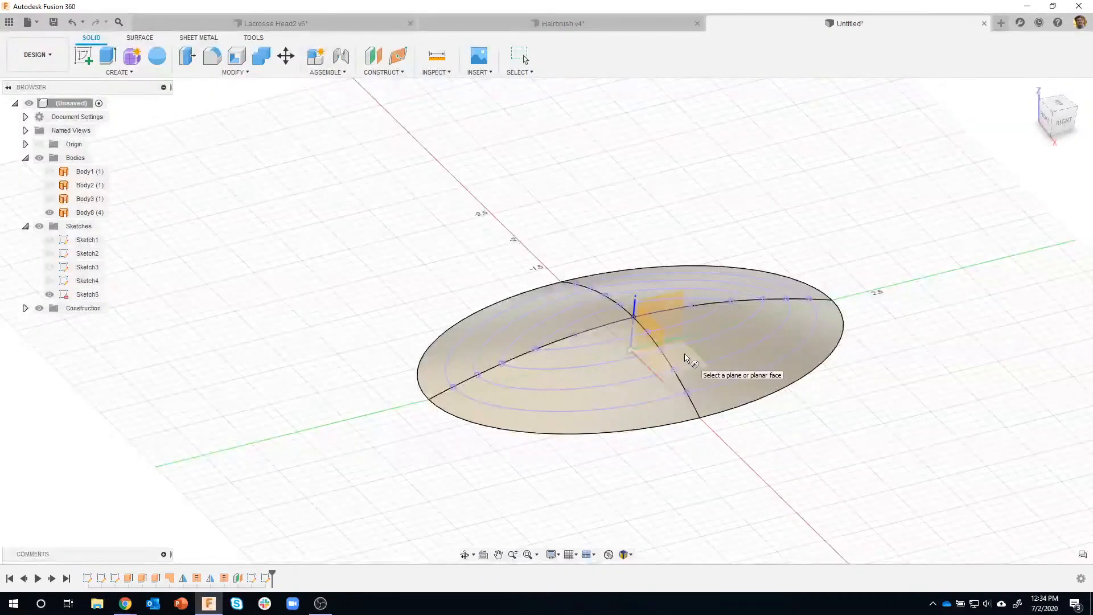
pyautogui.click(685, 357)
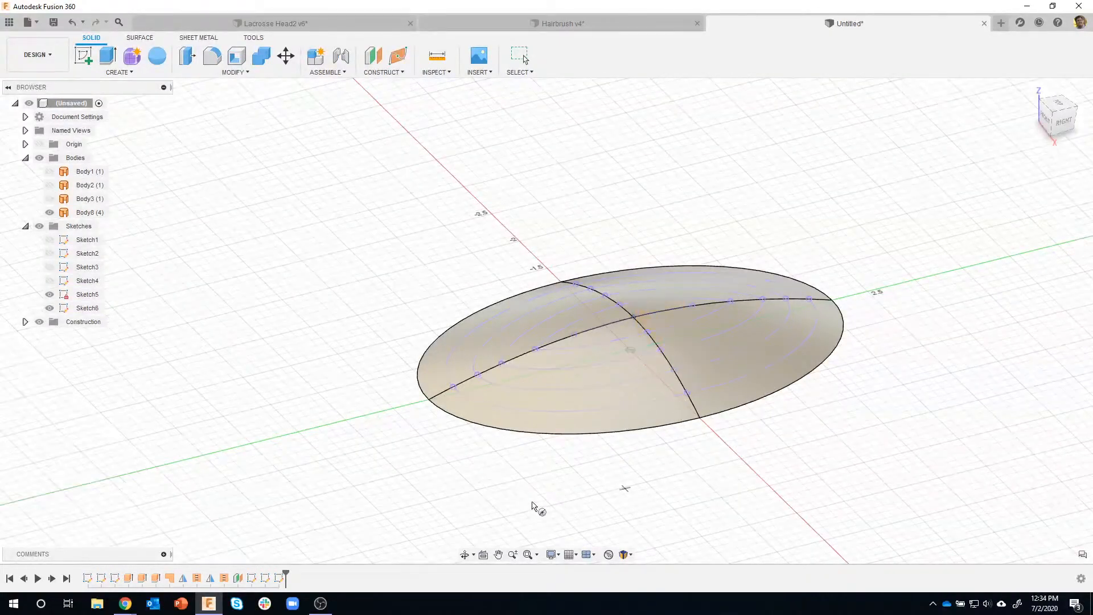
pyautogui.click(308, 369)
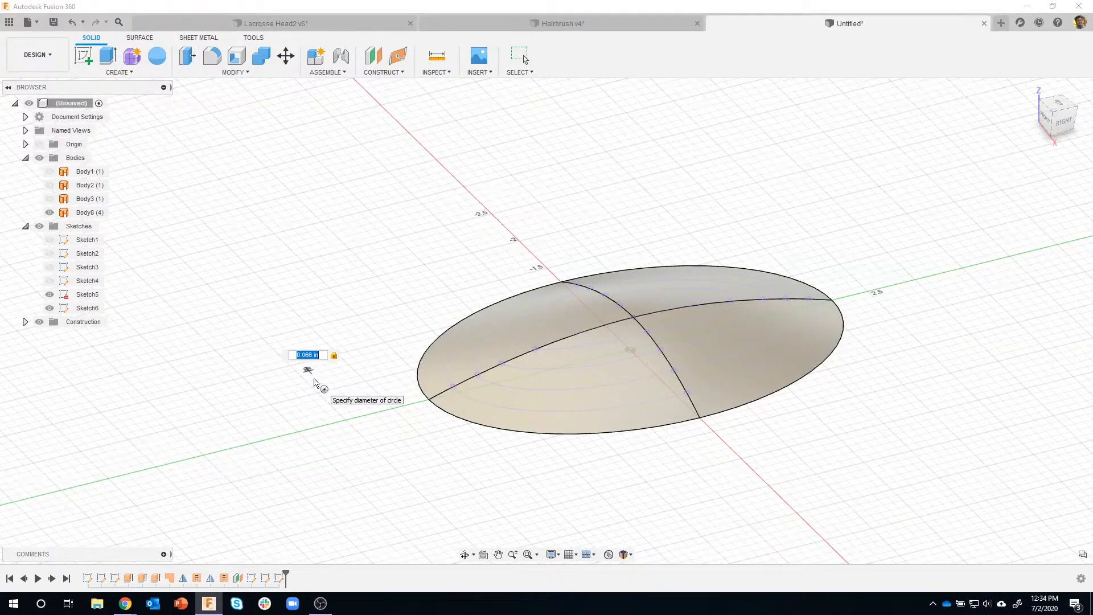
pyautogui.click(315, 383)
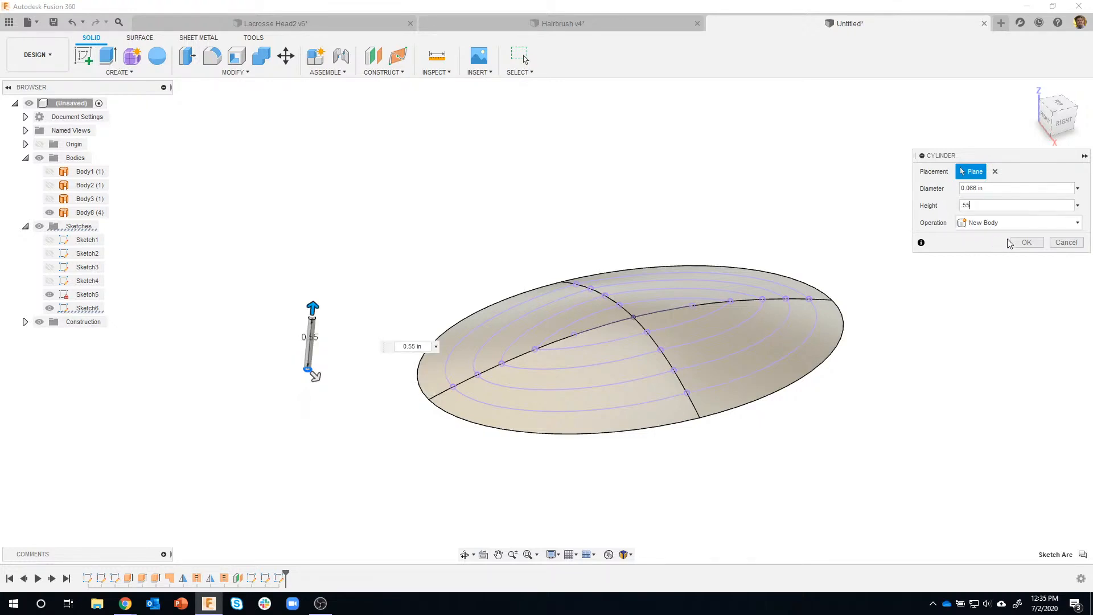
pyautogui.click(1025, 243)
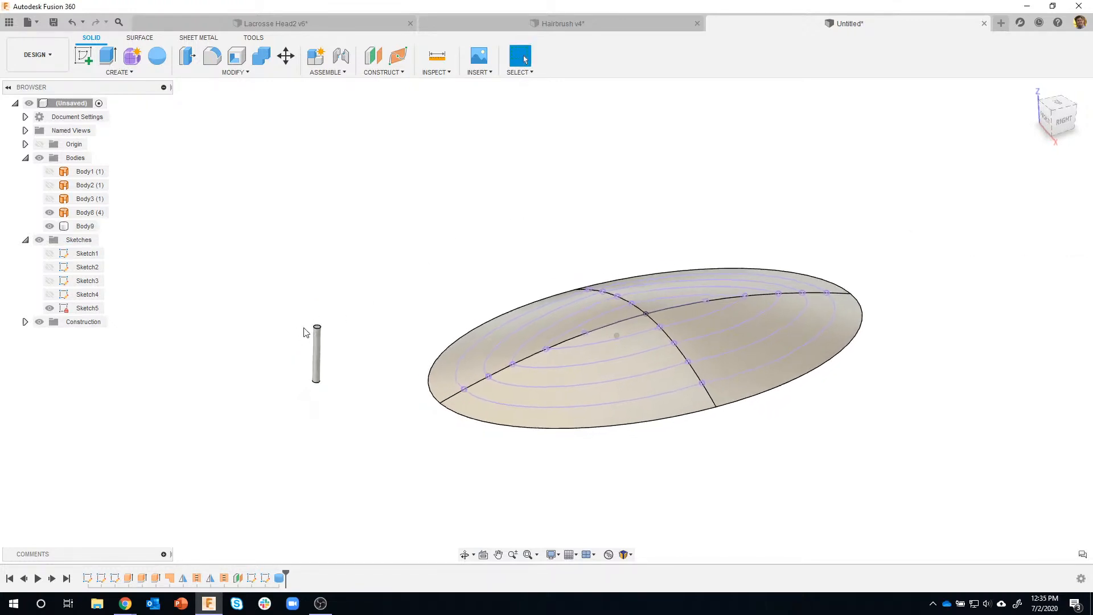
# Step: Start a sphere on the cylinder's top face, with its center point at the middle of that face
pyautogui.scroll(2, 308, 347)
pyautogui.scroll(2, 302, 366)
pyautogui.keyDown('shift'); pyautogui.moveTo(343, 356); pyautogui.dragTo(360, 337, button='middle'); pyautogui.keyUp('shift')
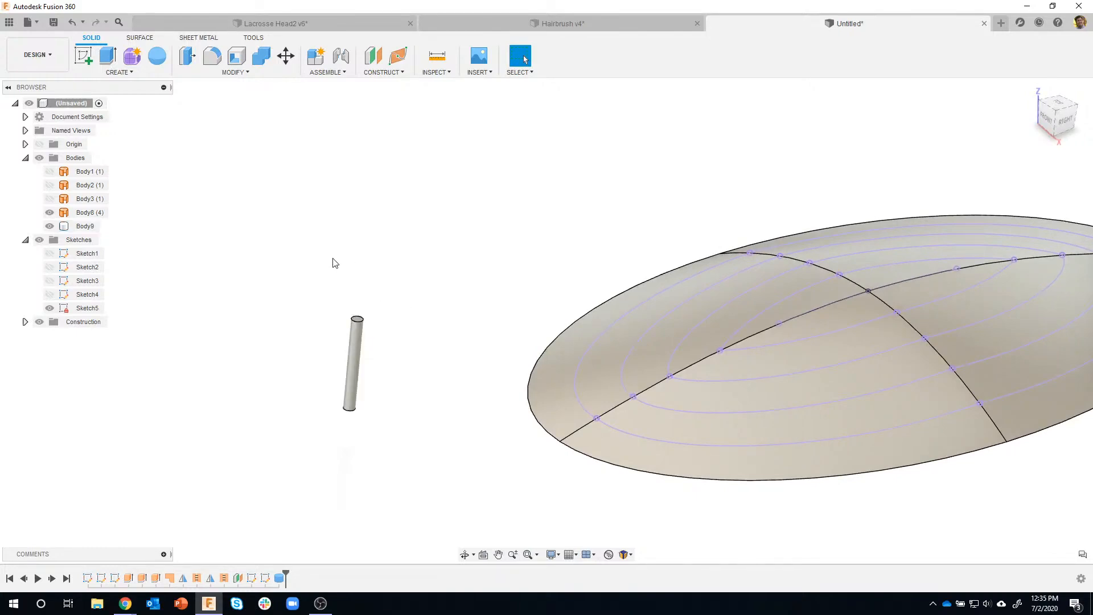
pyautogui.scroll(5, 367, 301)
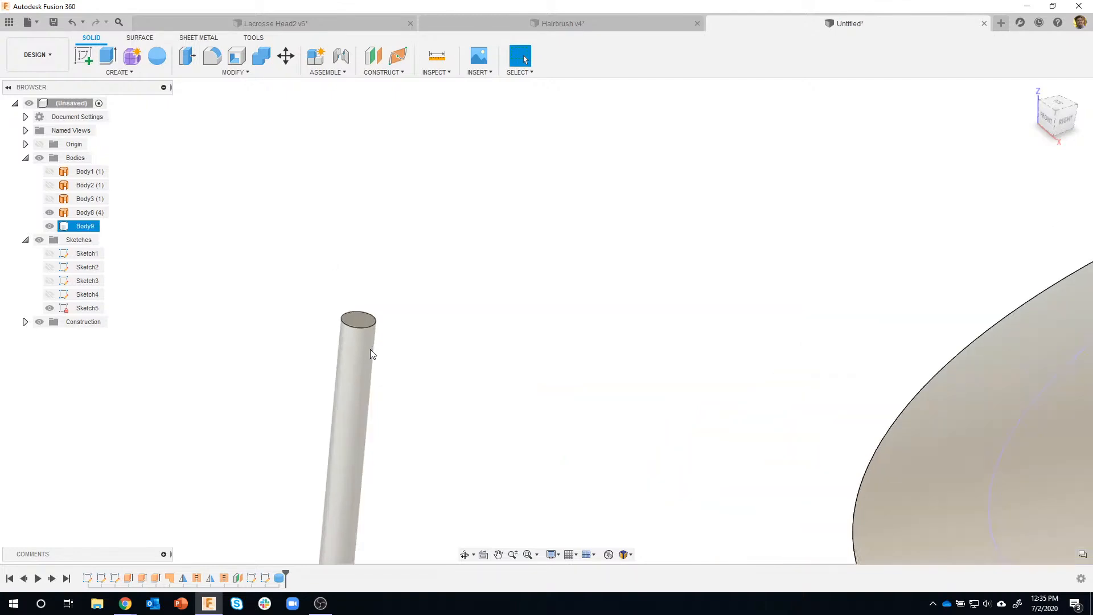
pyautogui.click(120, 72)
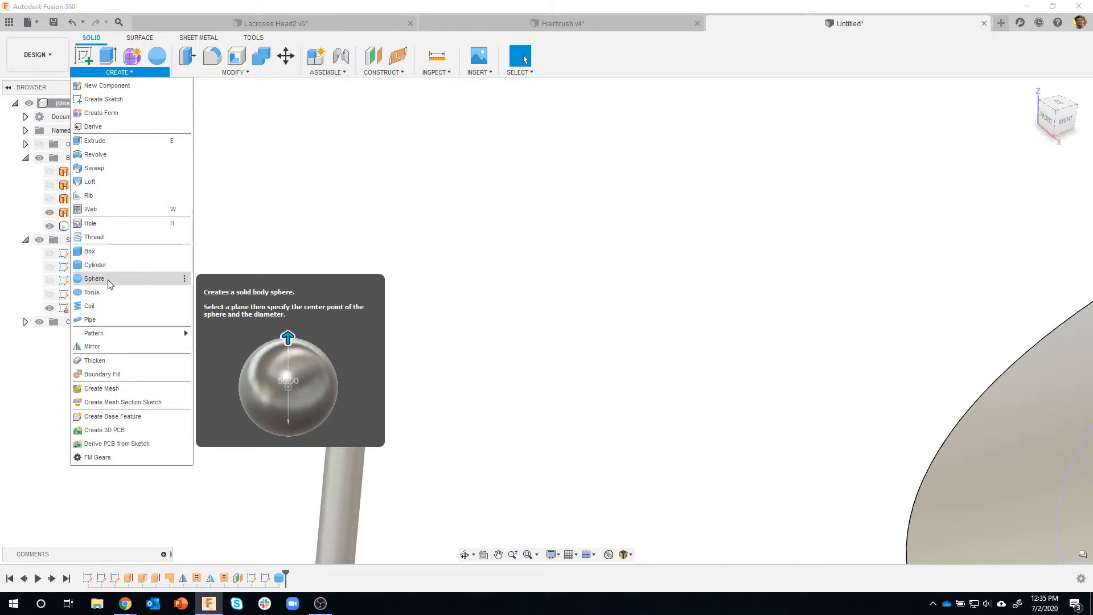
pyautogui.press('Escape')
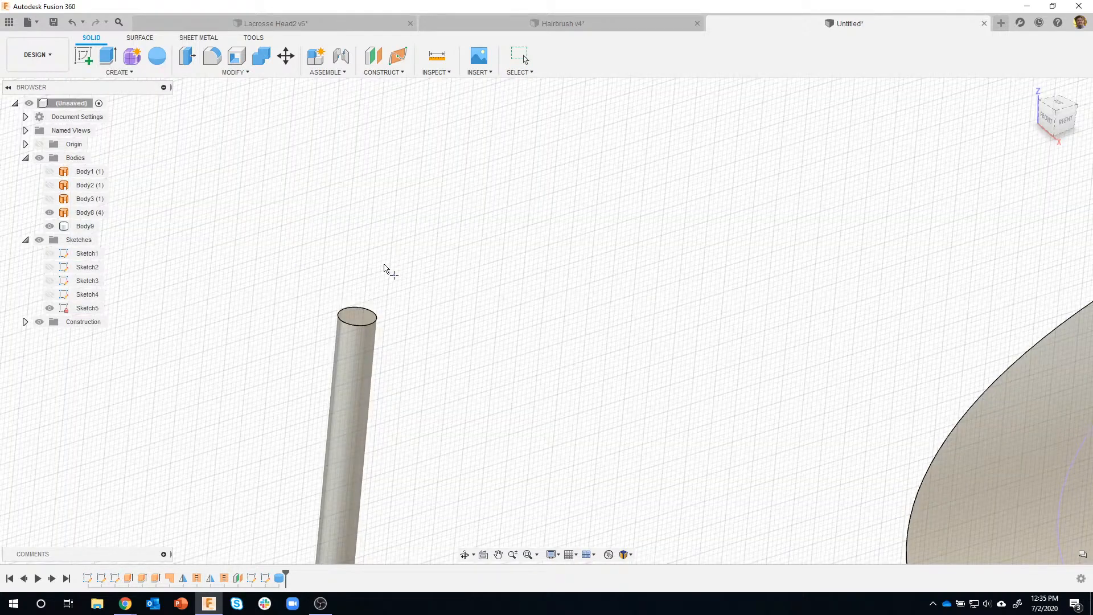
pyautogui.click(355, 320)
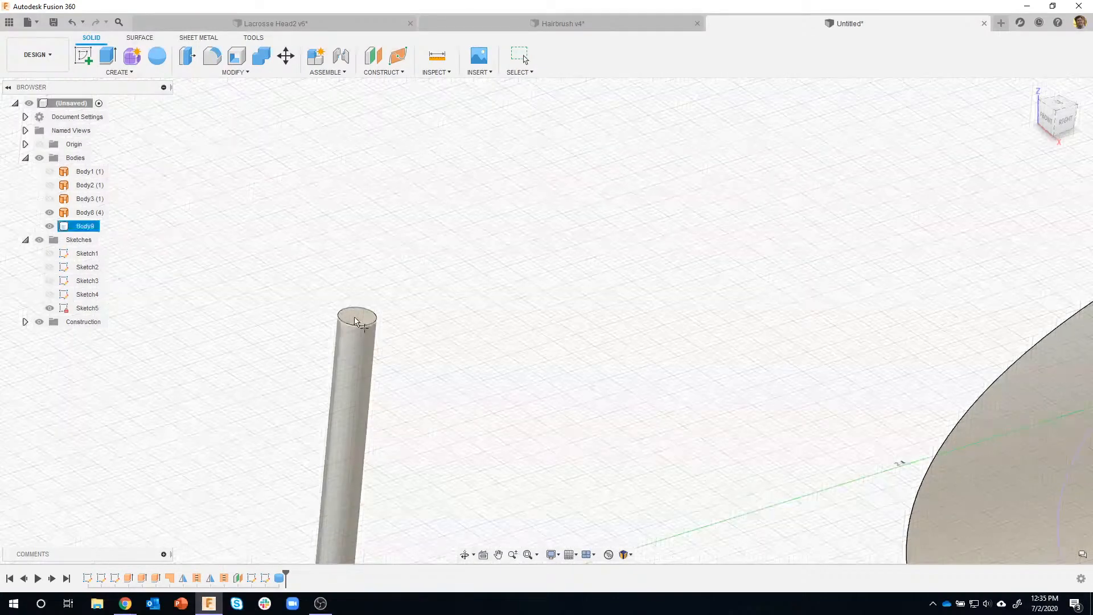
pyautogui.click(352, 318)
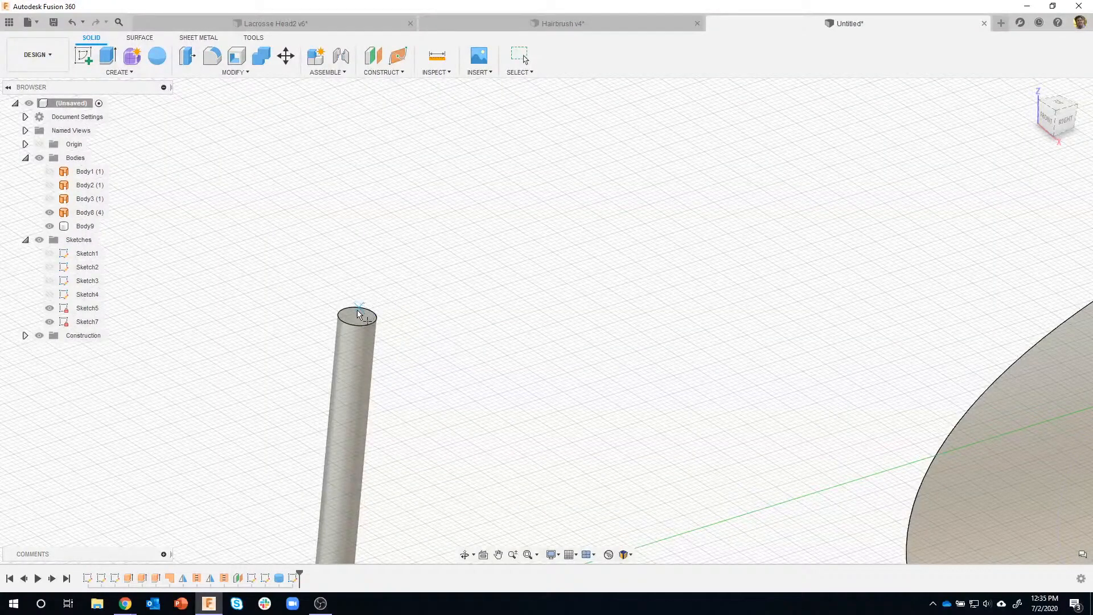
pyautogui.scroll(3, 364, 320)
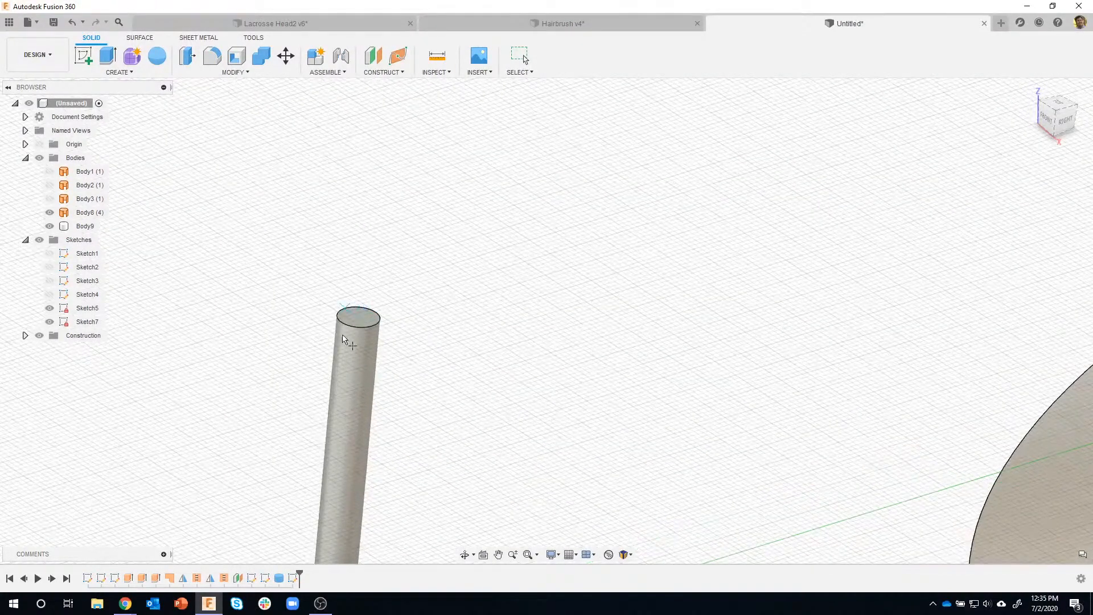
pyautogui.scroll(2, 364, 322)
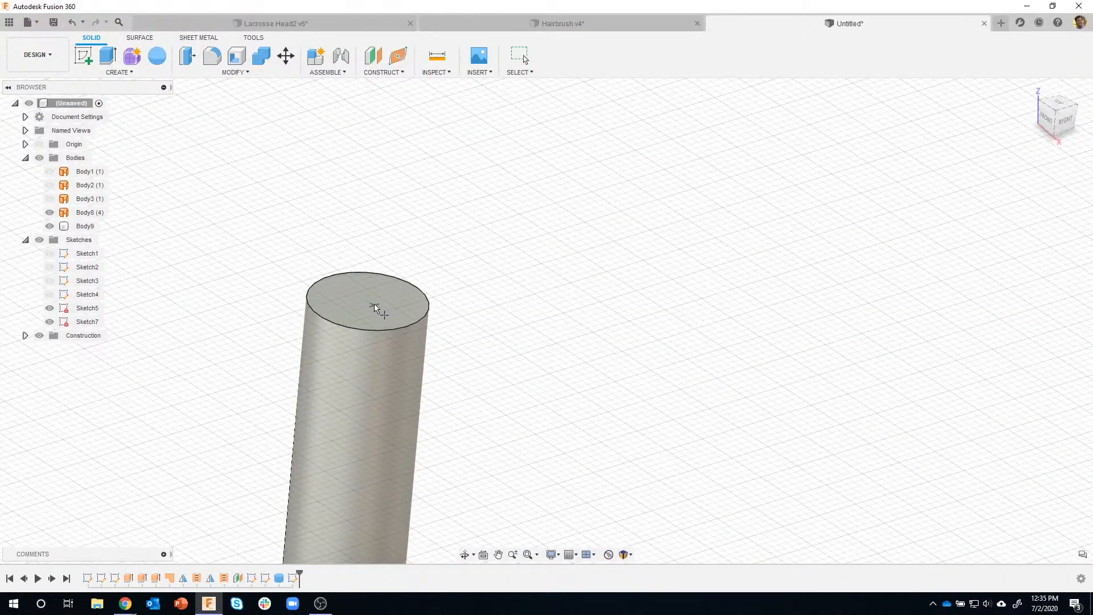
pyautogui.click(369, 303)
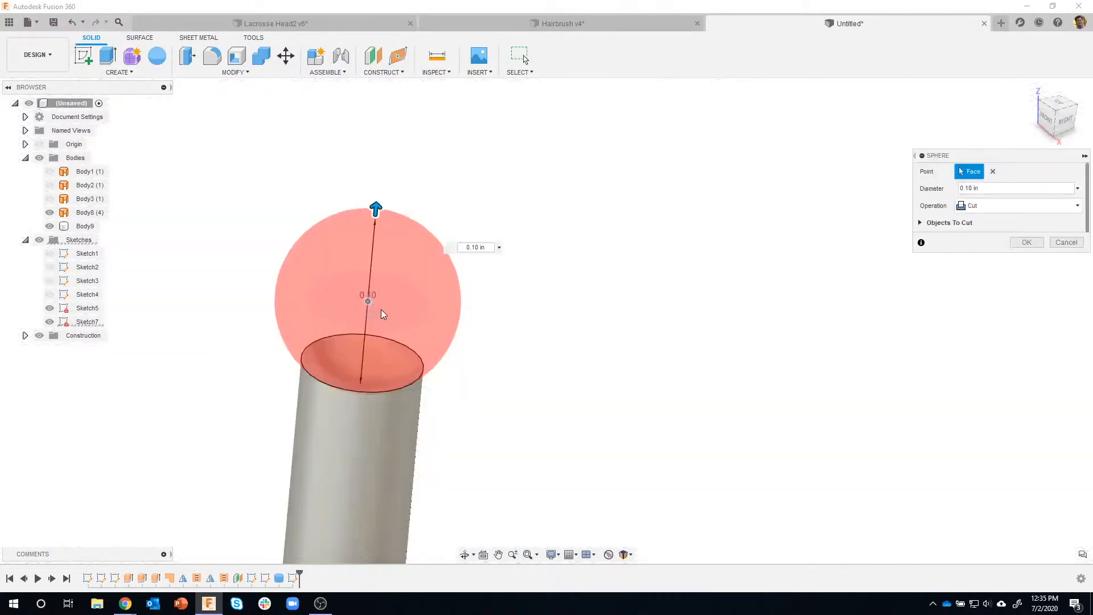
# Step: Join the sphere to the cylinder with a diameter of 0.1 in to form the bristle's ball tip
pyautogui.scroll(-1, 410, 254)
pyautogui.moveTo(401, 238); pyautogui.dragTo(409, 275)
pyautogui.click(983, 210)
pyautogui.click(979, 222)
pyautogui.moveTo(405, 275); pyautogui.dragTo(406, 252)
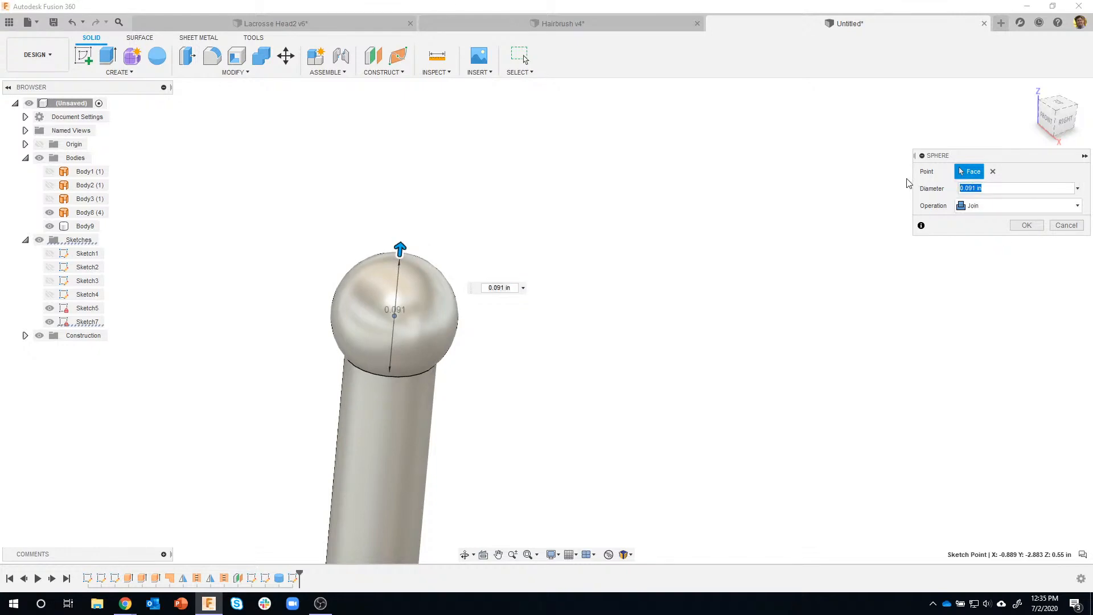
pyautogui.write('.1')
pyautogui.scroll(-3, 871, 322)
pyautogui.scroll(-5, 637, 350)
pyautogui.keyDown('shift'); pyautogui.moveTo(635, 357); pyautogui.dragTo(607, 279, button='middle'); pyautogui.keyUp('shift')
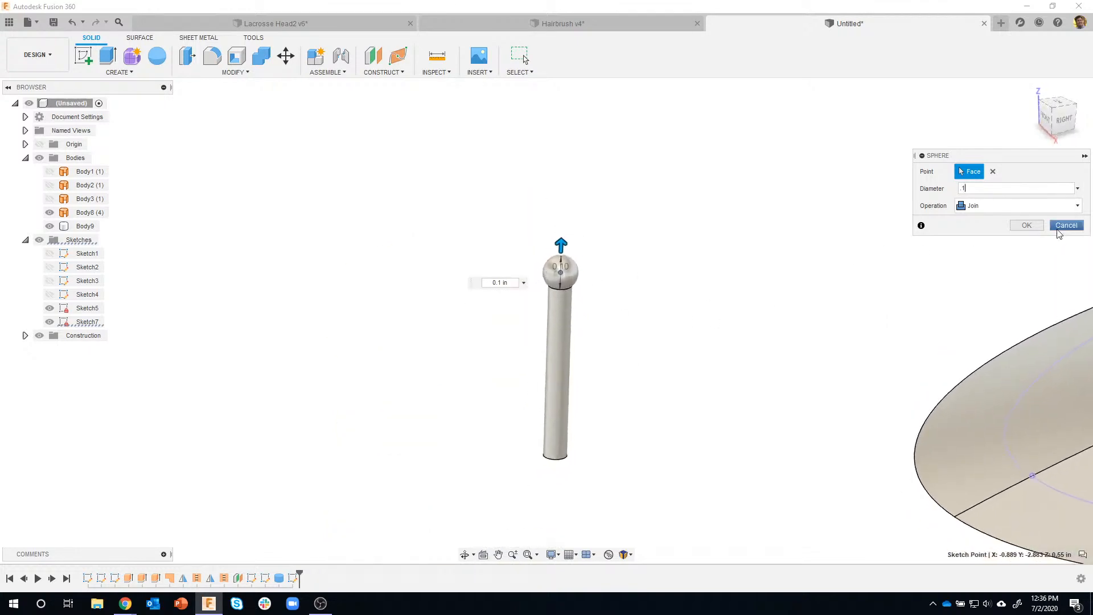
pyautogui.click(1027, 225)
pyautogui.click(559, 265)
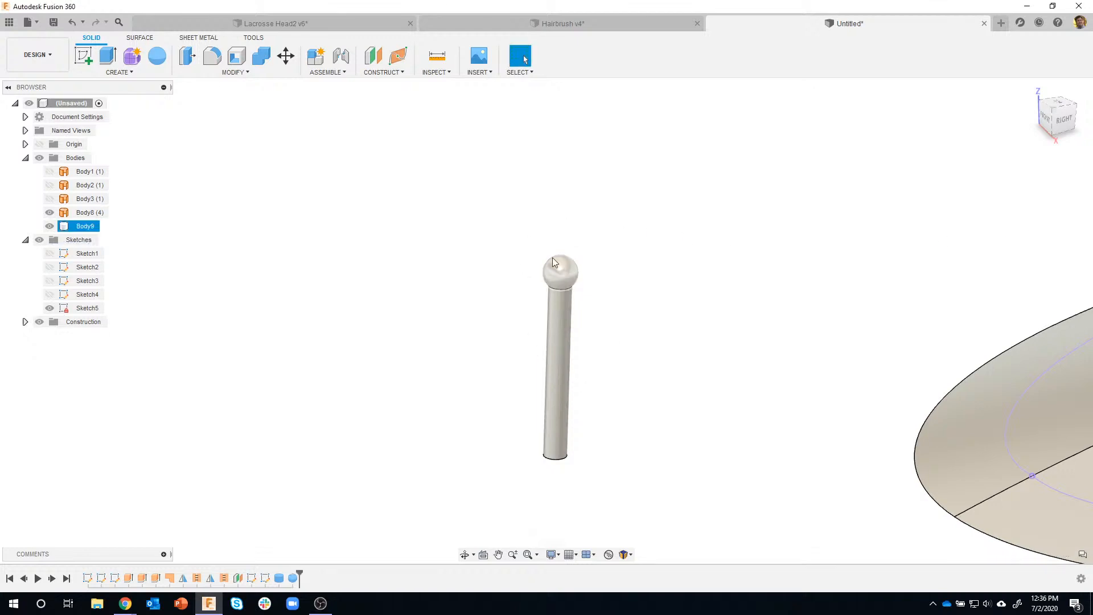
pyautogui.click(630, 381)
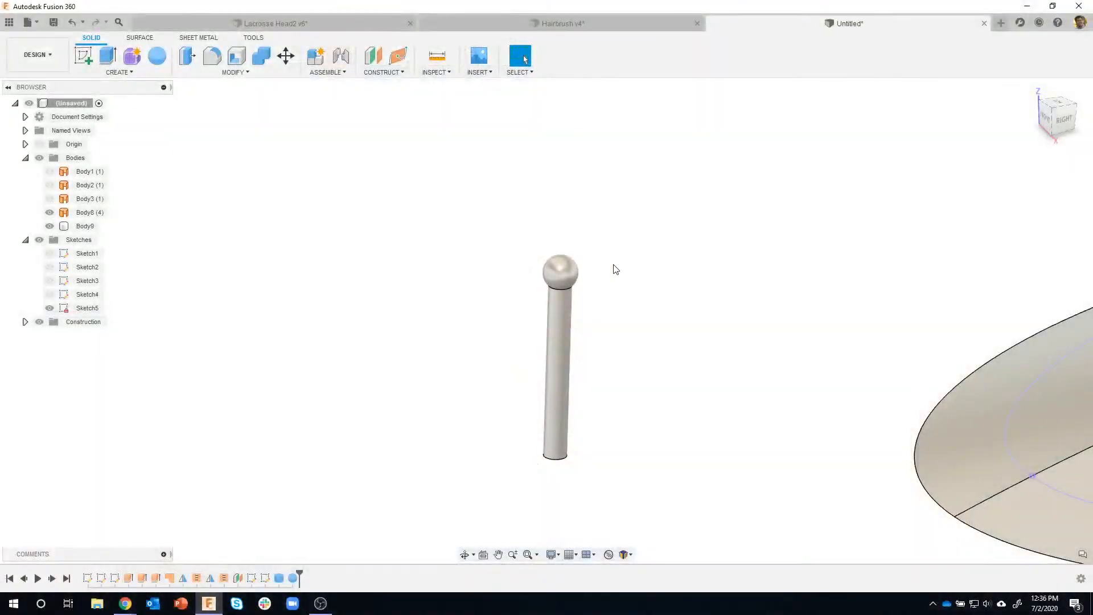
# Step: Open the Appearance settings and move the dialog closer to the bristle
pyautogui.moveTo(625, 253); pyautogui.dragTo(617, 241, button='middle')
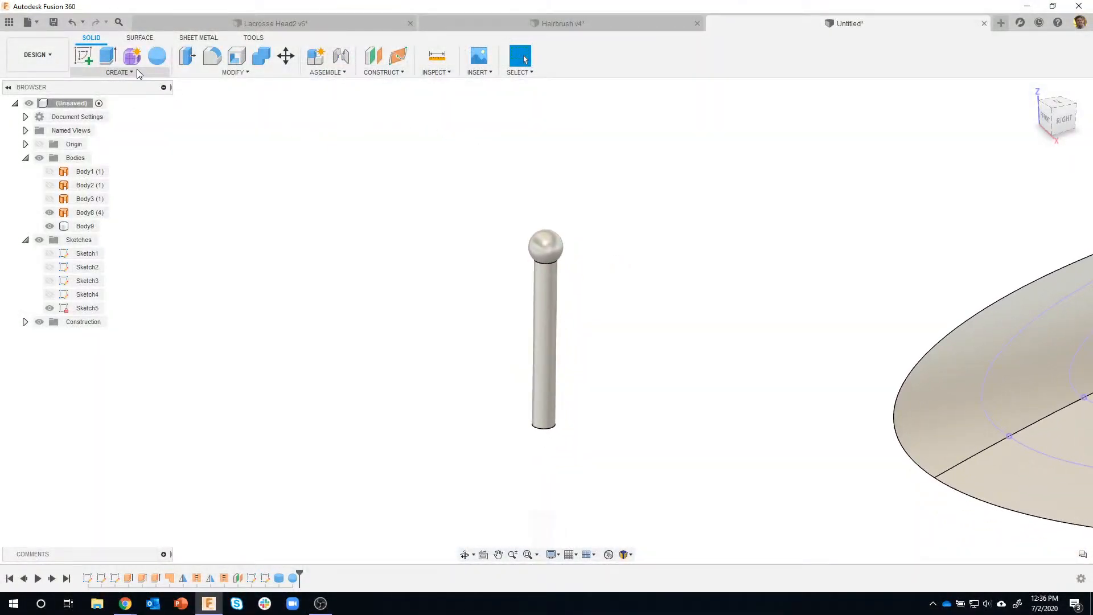
pyautogui.click(191, 74)
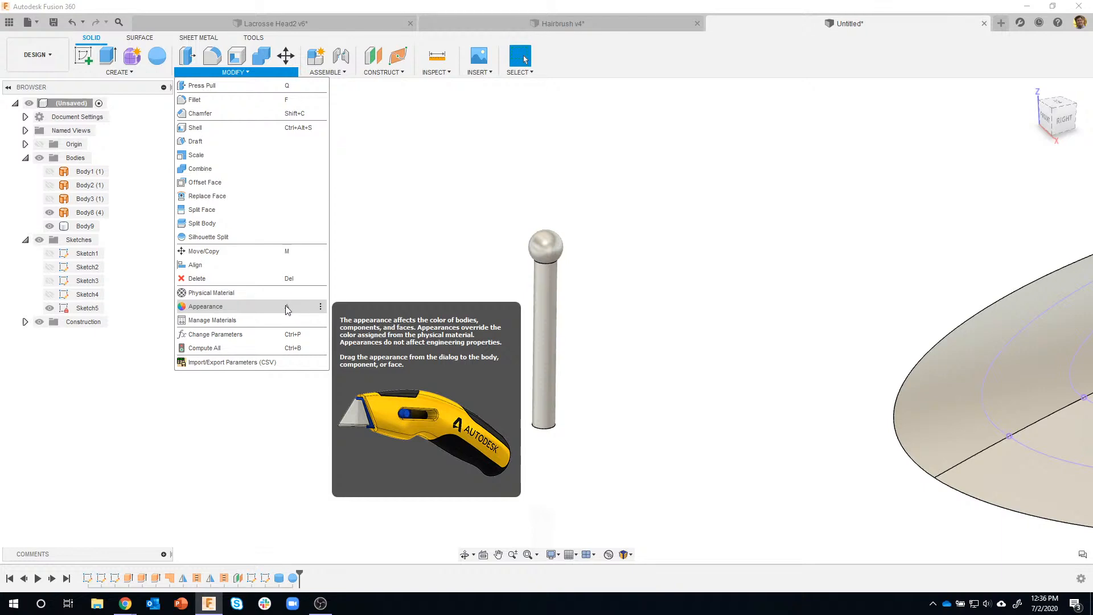
pyautogui.click(637, 254)
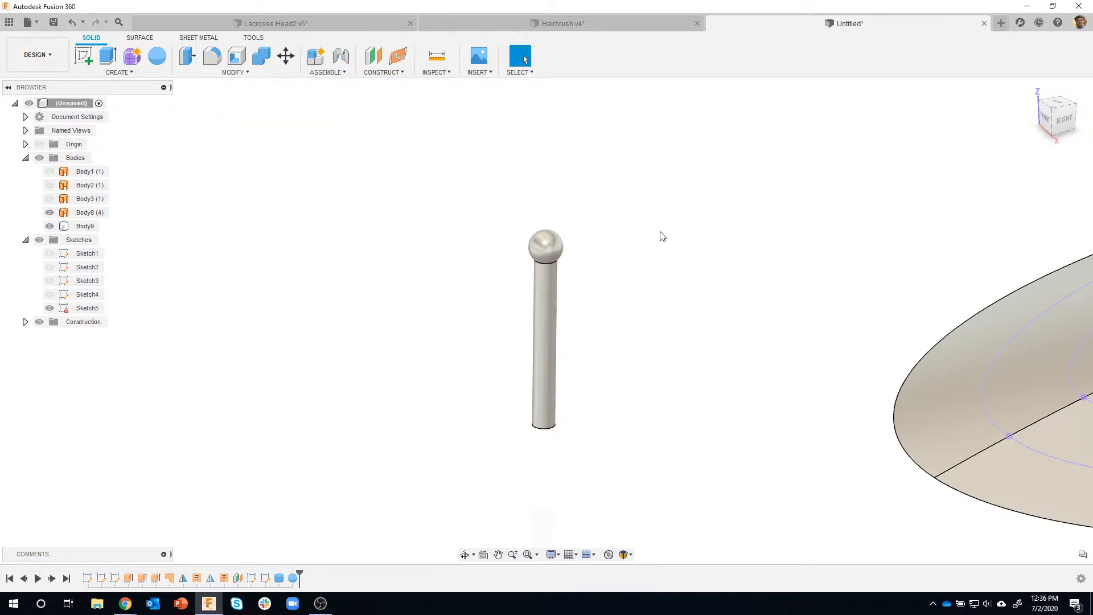
pyautogui.press('a')
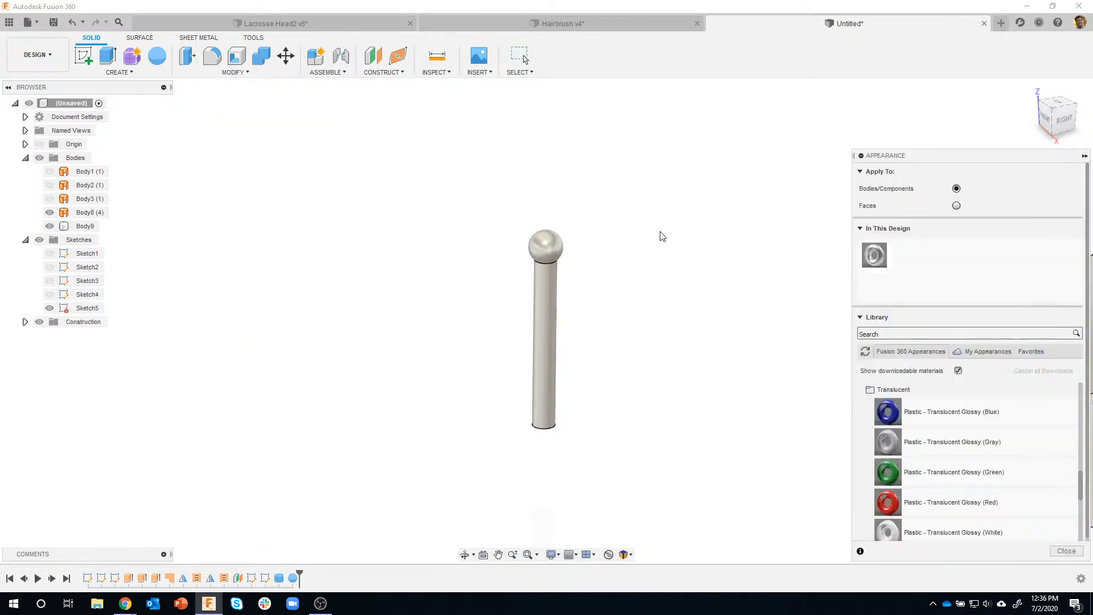
pyautogui.moveTo(932, 156); pyautogui.dragTo(857, 104)
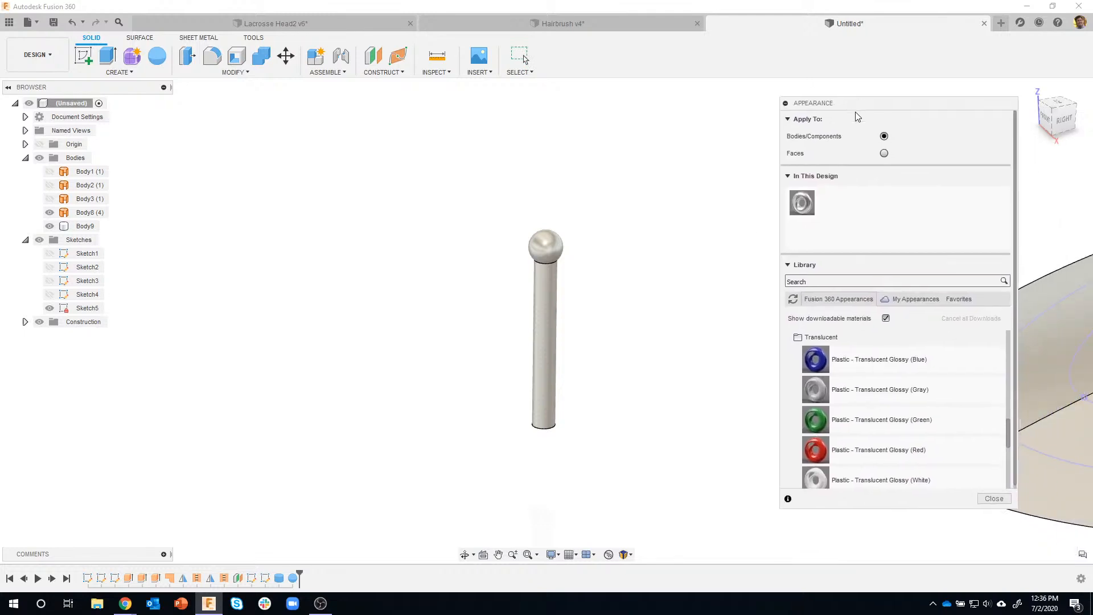
# Step: Collapse the open Translucent category and browse the Plastic appearances in the Fusion 360 library
pyautogui.click(797, 338)
pyautogui.scroll(4, 798, 341)
pyautogui.click(794, 384)
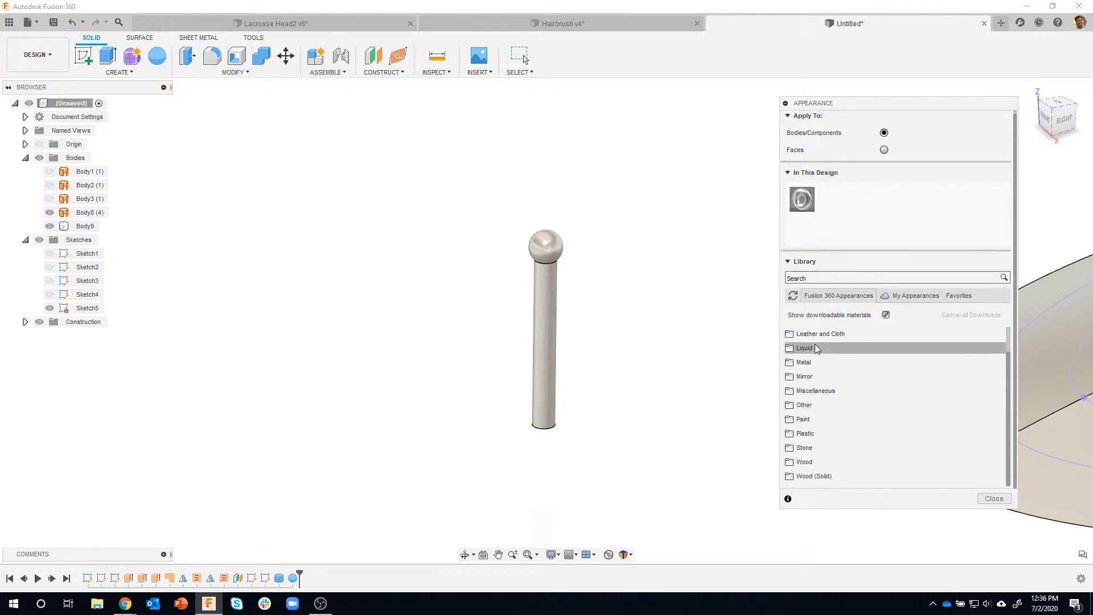
pyautogui.click(825, 431)
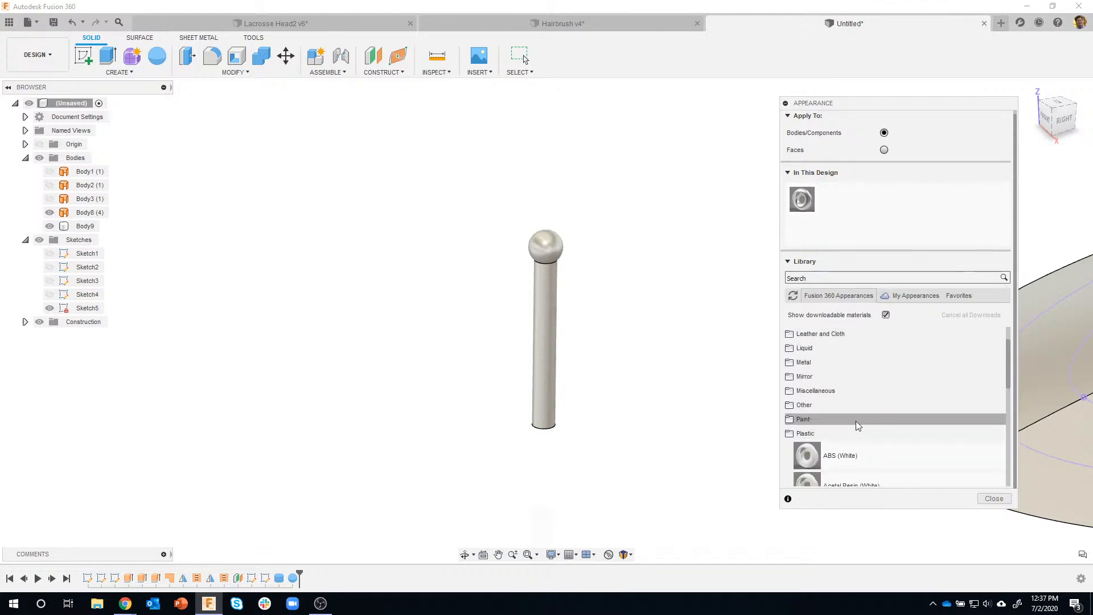
pyautogui.scroll(-1, 865, 410)
pyautogui.scroll(-6, 868, 399)
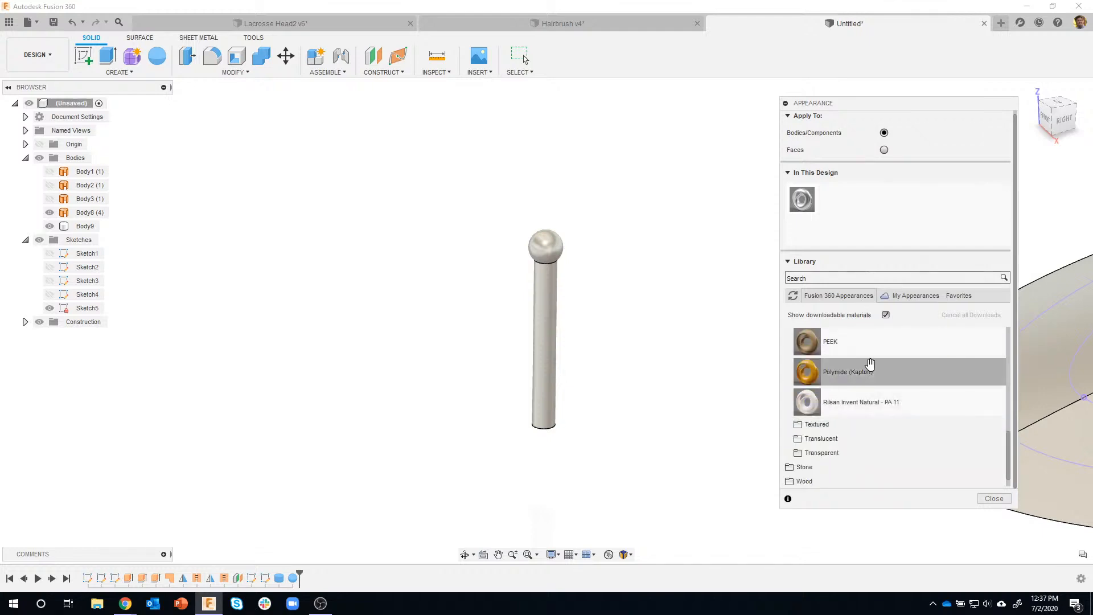
# Step: Apply the Plastic - Translucent Glossy (Blue) appearance from the translucent plastics library to the whole pin body
pyautogui.click(844, 439)
pyautogui.scroll(-3, 866, 432)
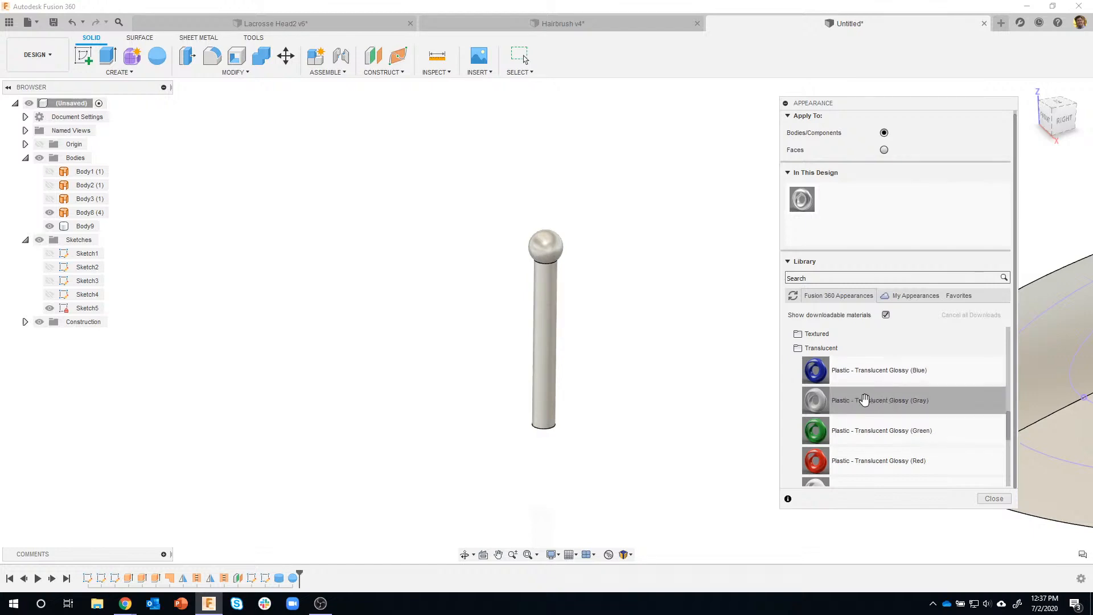
pyautogui.scroll(-2, 865, 436)
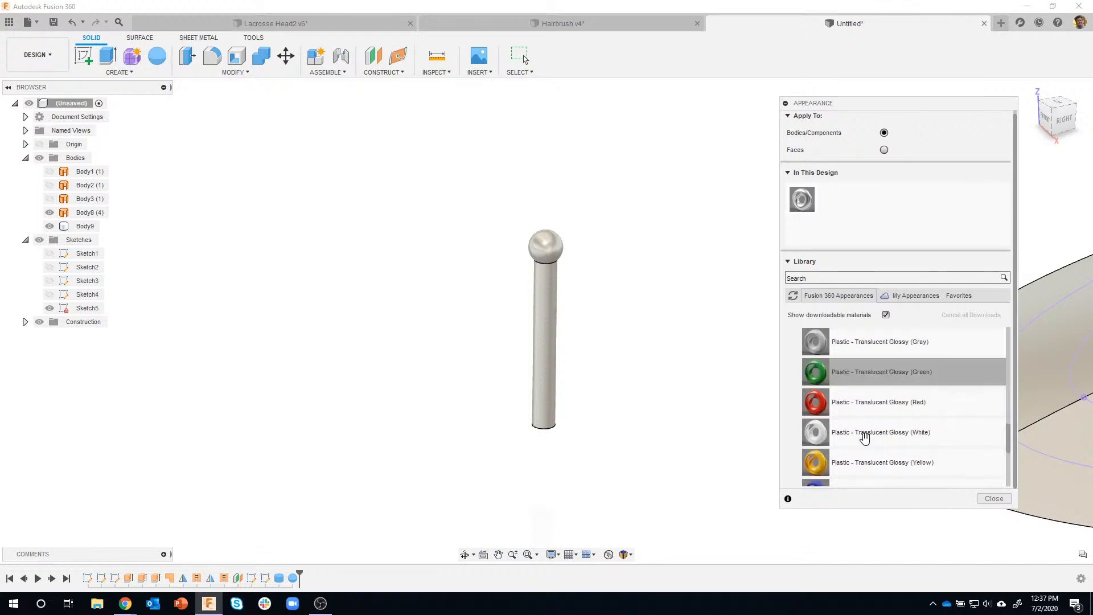
pyautogui.scroll(-3, 889, 395)
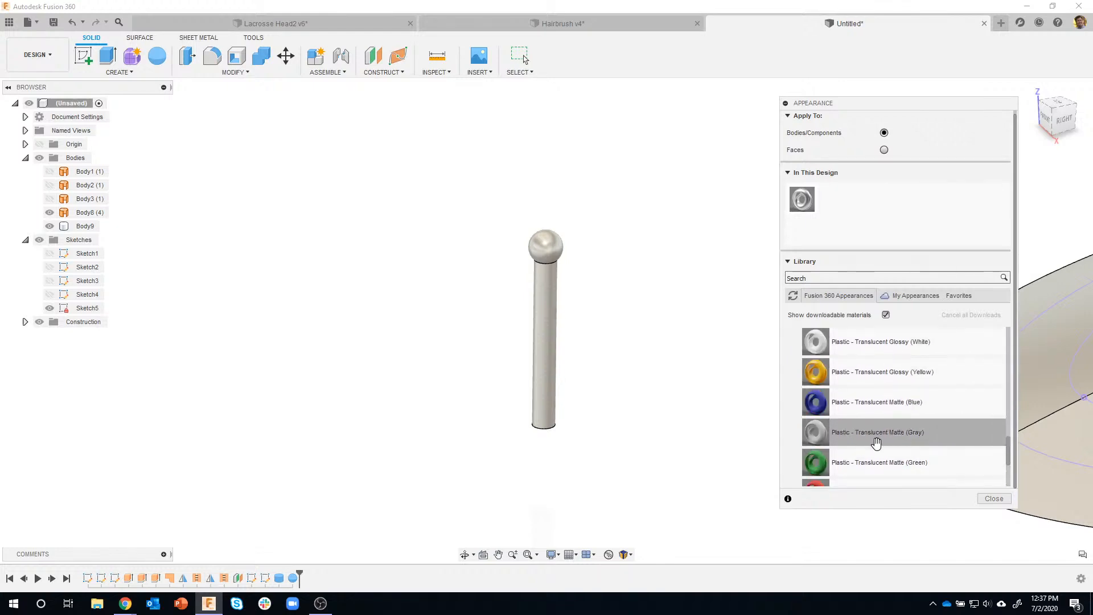
pyautogui.scroll(5, 873, 438)
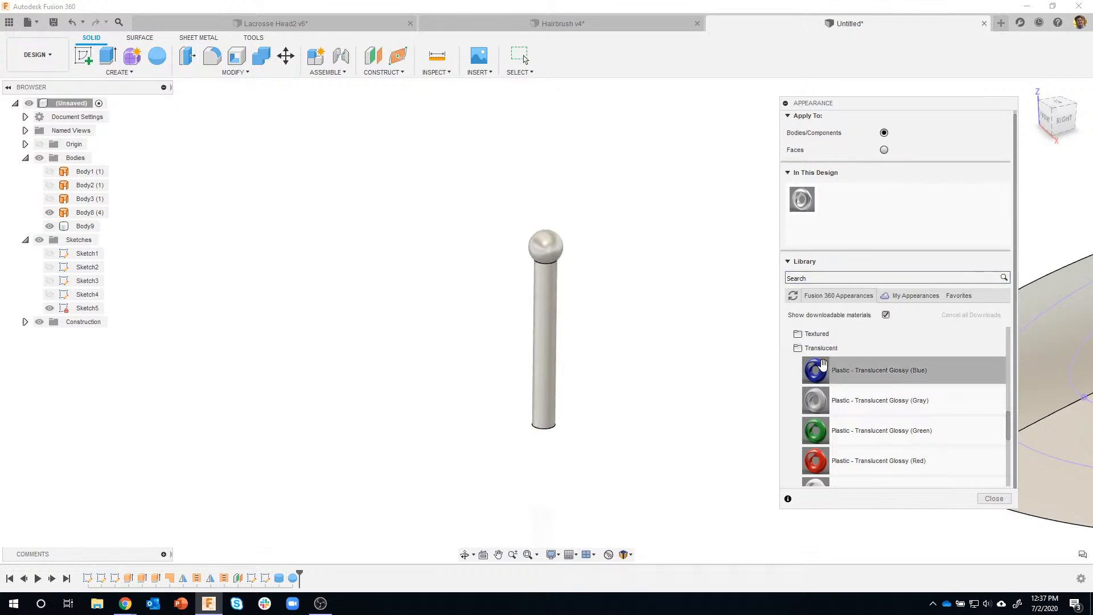
pyautogui.moveTo(815, 370); pyautogui.dragTo(546, 308)
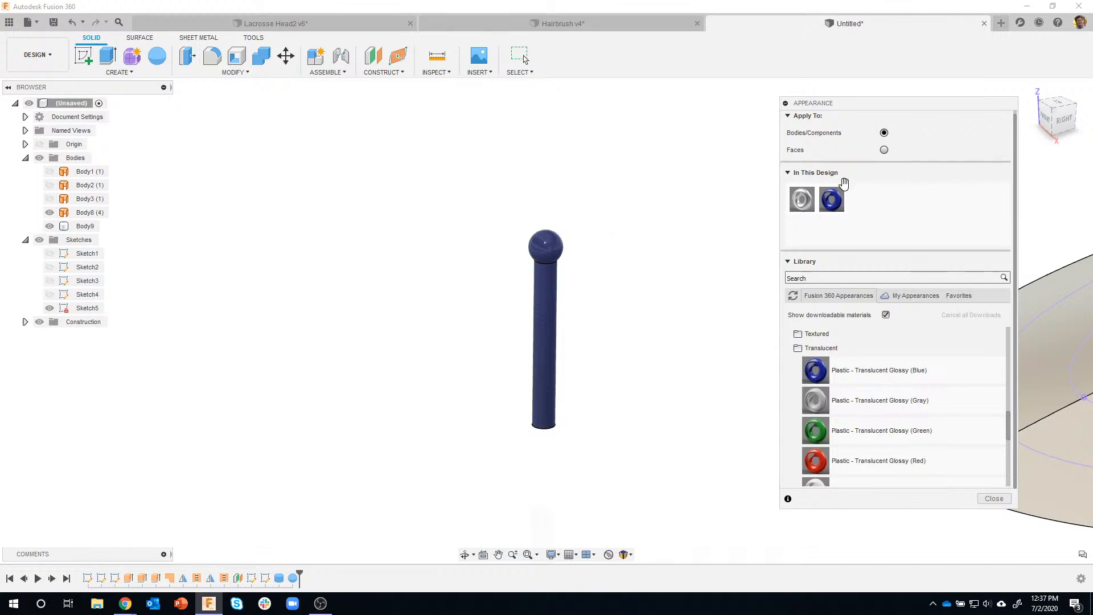
# Step: Edit the blue appearance's color to a dark gray with RGB 67, 68, 70
pyautogui.rightClick(832, 203)
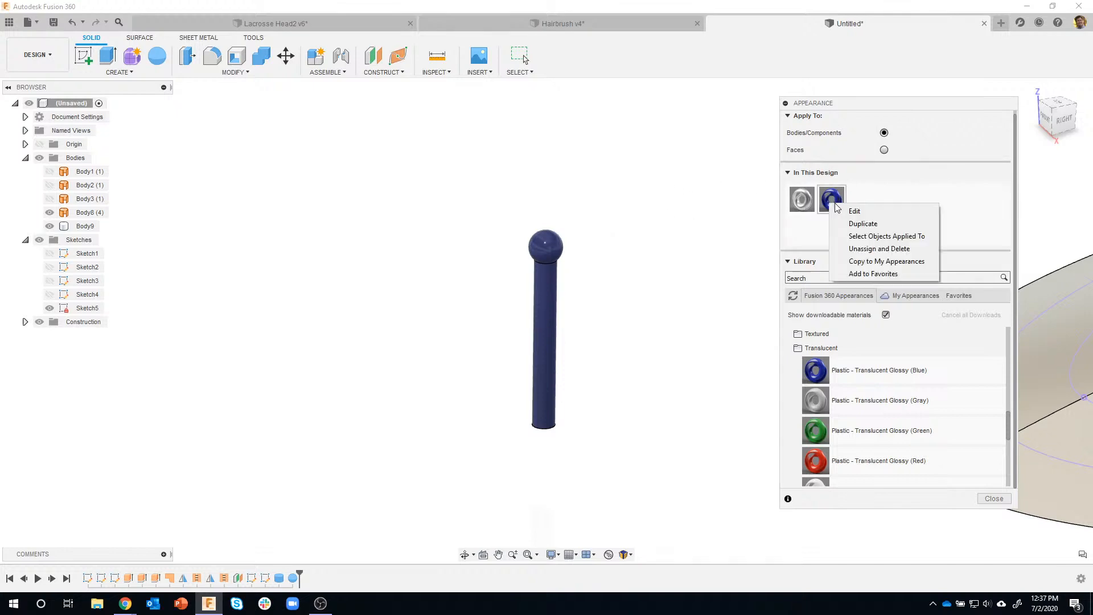
pyautogui.click(853, 211)
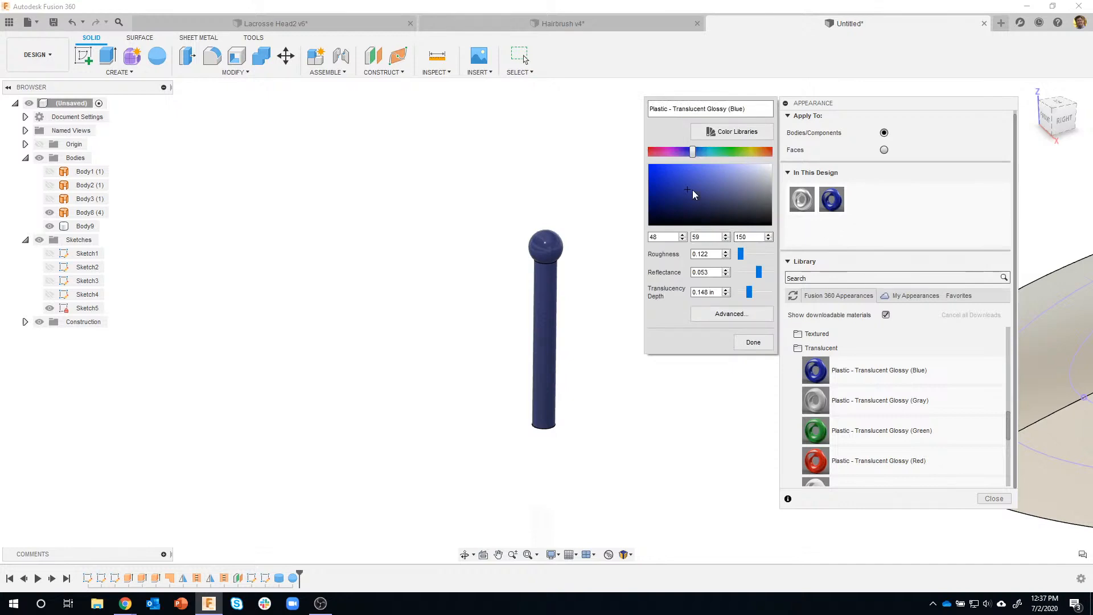
pyautogui.moveTo(691, 189); pyautogui.dragTo(766, 220)
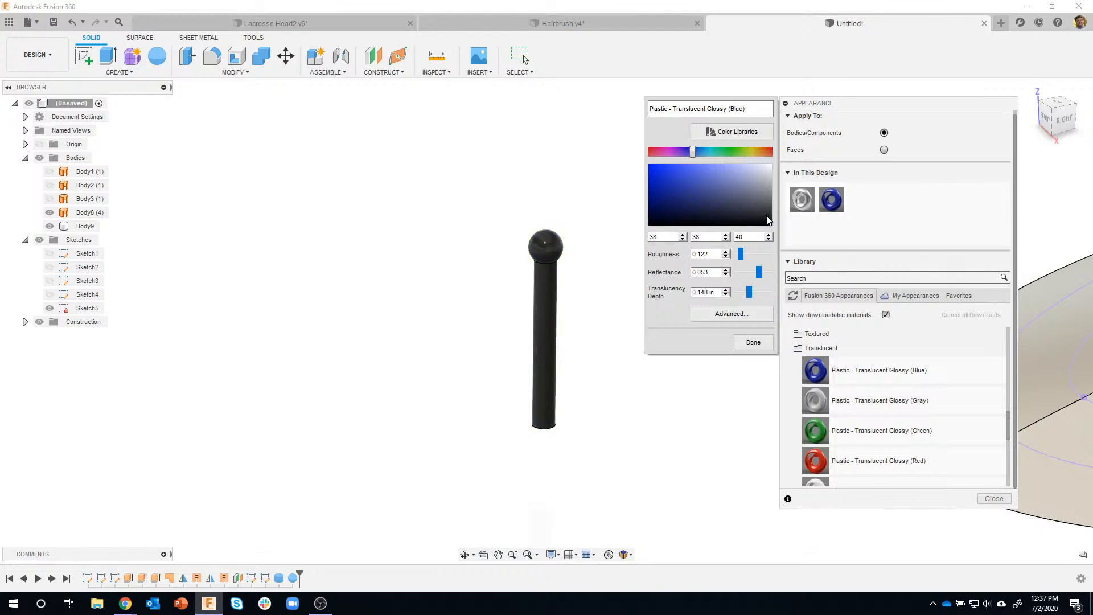
pyautogui.moveTo(772, 222)
pyautogui.mouseDown()
pyautogui.moveTo(776, 237)
pyautogui.moveTo(767, 209)
pyautogui.mouseUp()
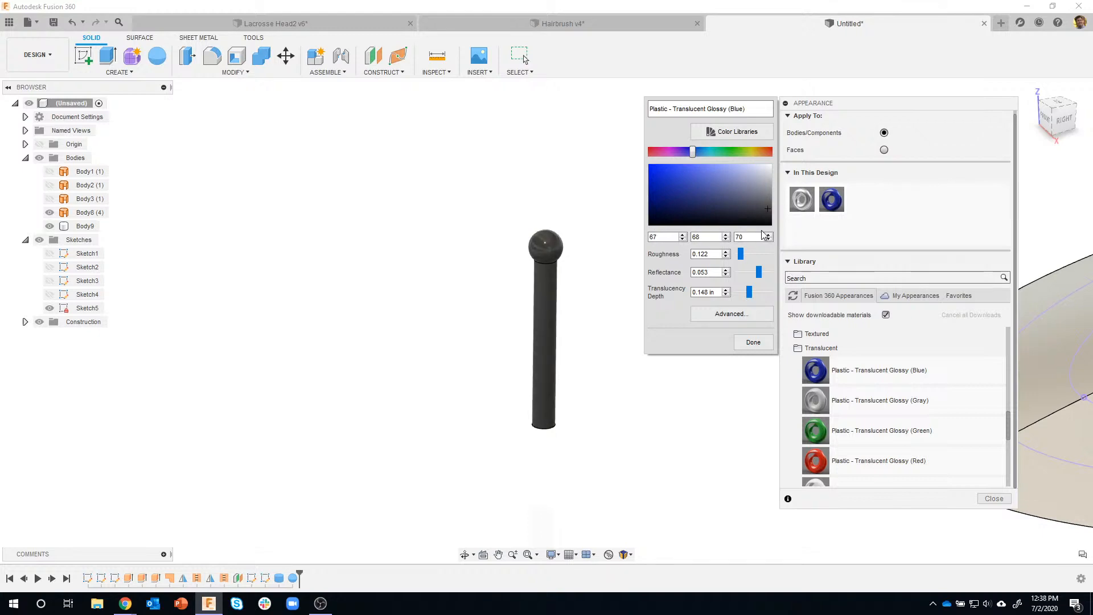
pyautogui.click(747, 349)
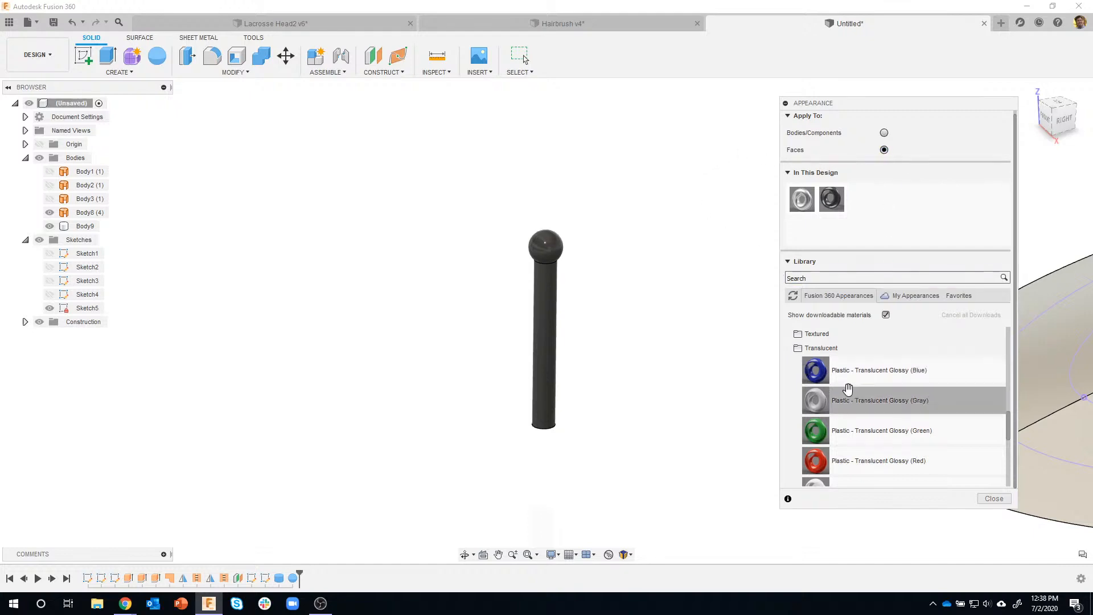
# Step: Apply Plastic - Translucent Glossy (Red) to the pin's ball face only and recolor it to pink, RGB 231, 84, 212
pyautogui.moveTo(846, 462); pyautogui.dragTo(549, 244)
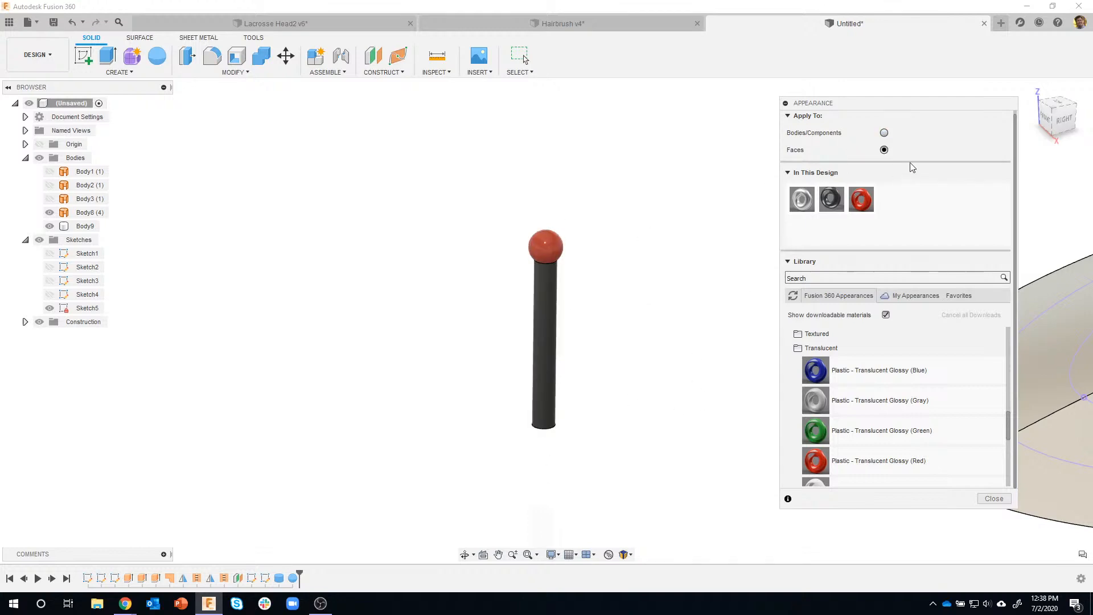
pyautogui.rightClick(861, 197)
pyautogui.click(884, 204)
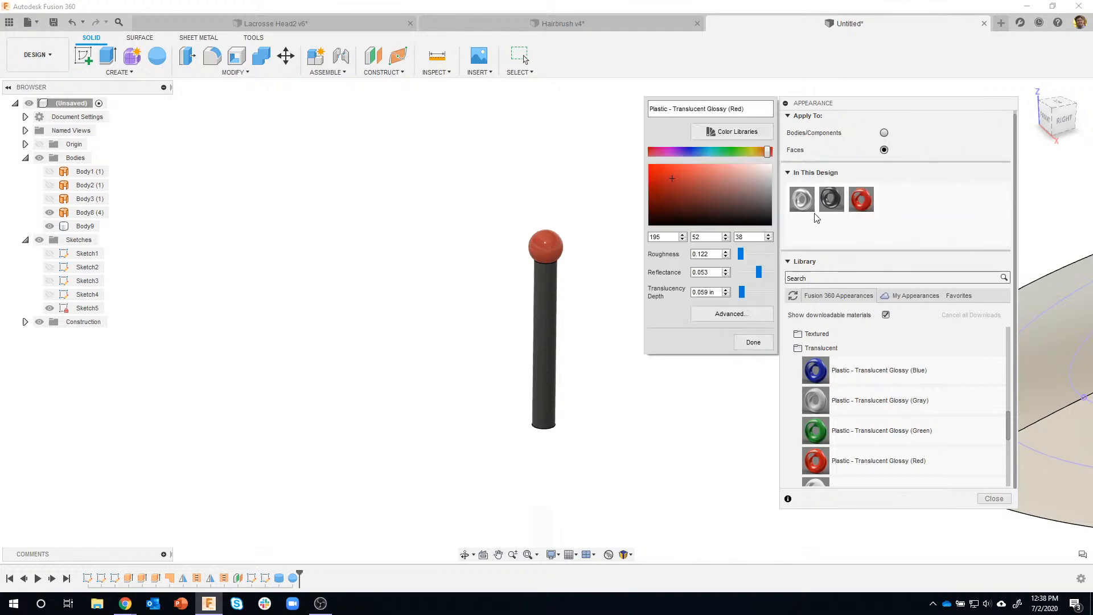
pyautogui.moveTo(767, 152); pyautogui.dragTo(692, 169)
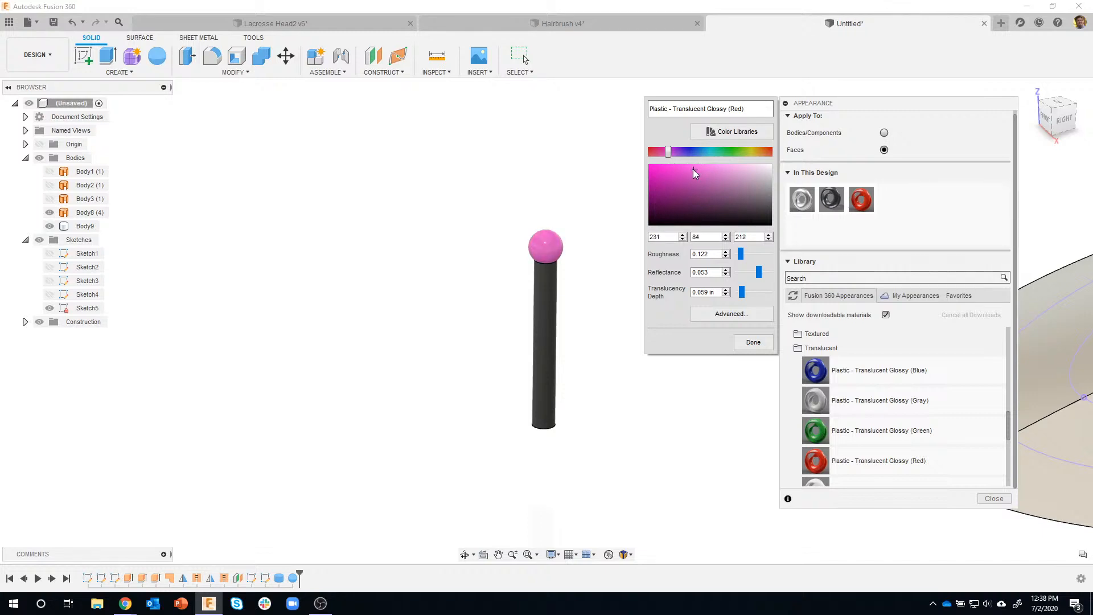
# Step: Search the color libraries for violet and choose PANTONE 16-3320 TCX Violet for the ball's appearance
pyautogui.click(722, 131)
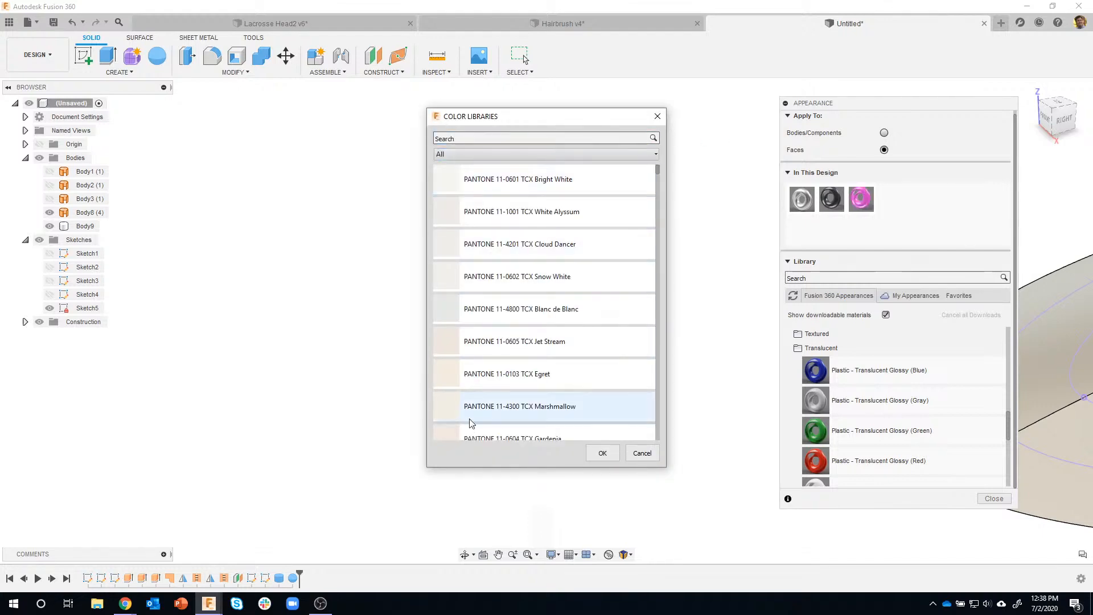
pyautogui.click(458, 139)
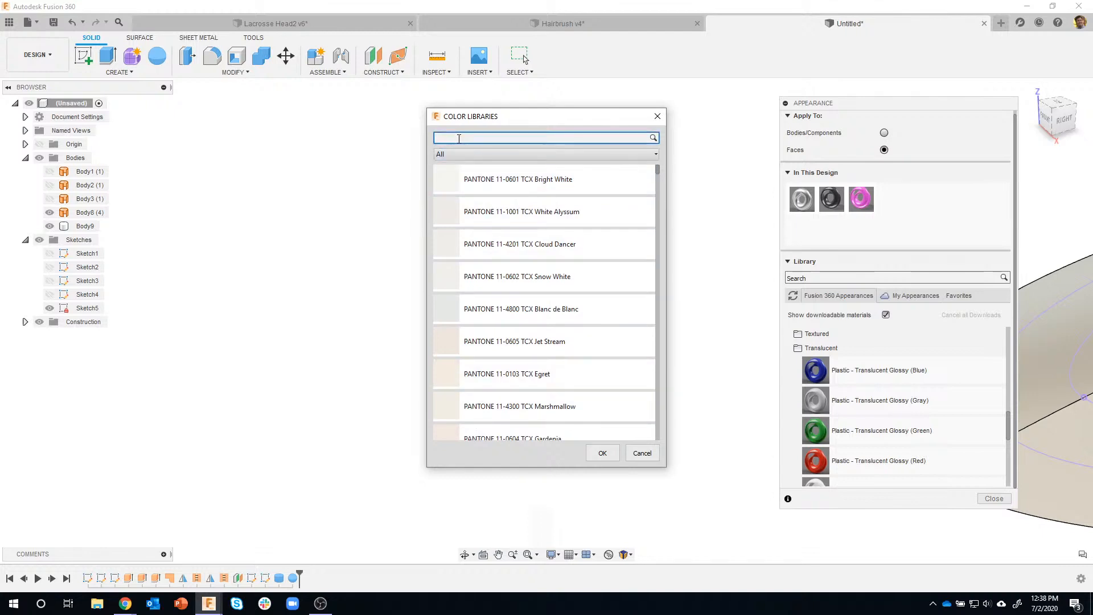
pyautogui.write('viol')
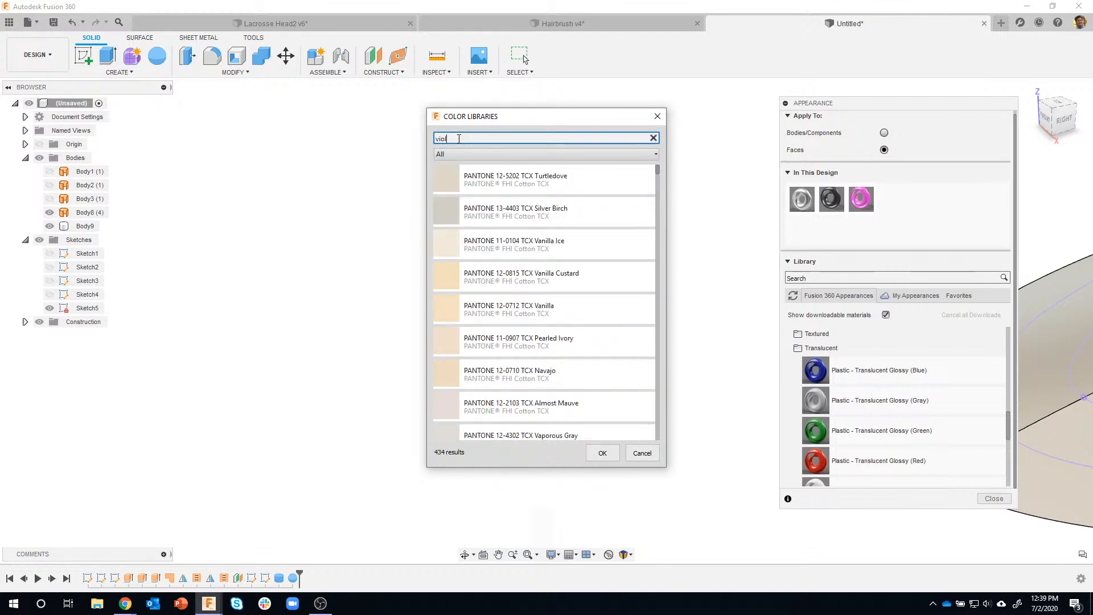
pyautogui.write('et')
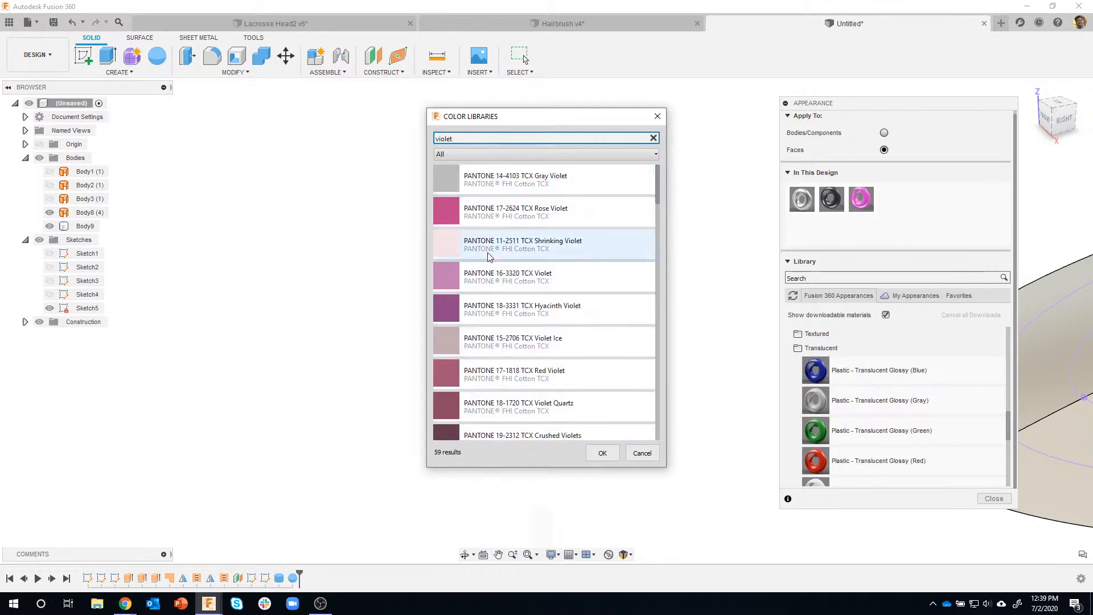
pyautogui.click(499, 272)
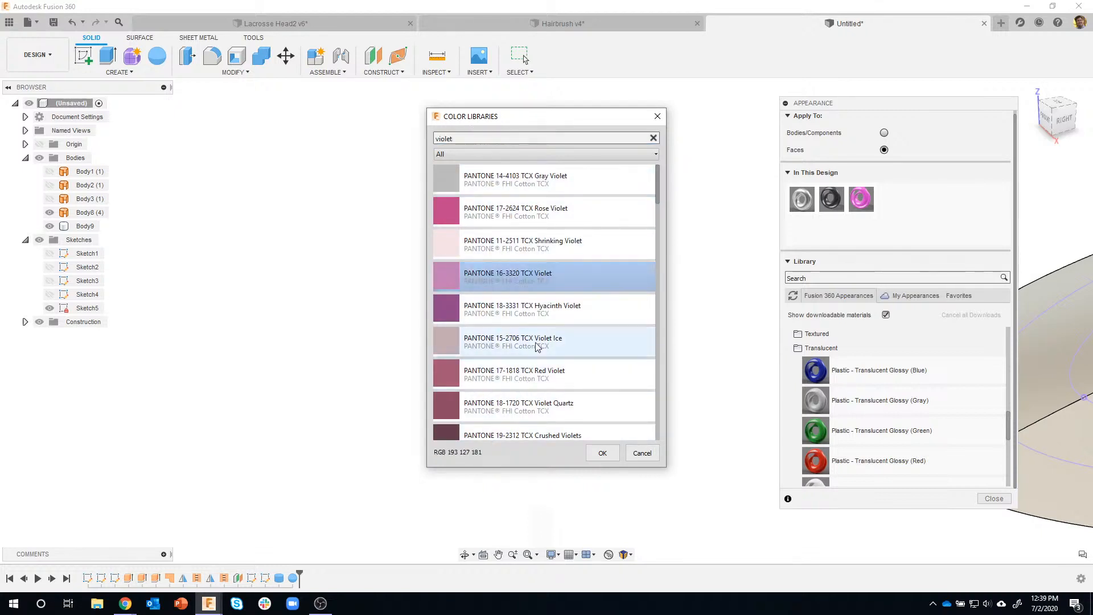
pyautogui.click(601, 454)
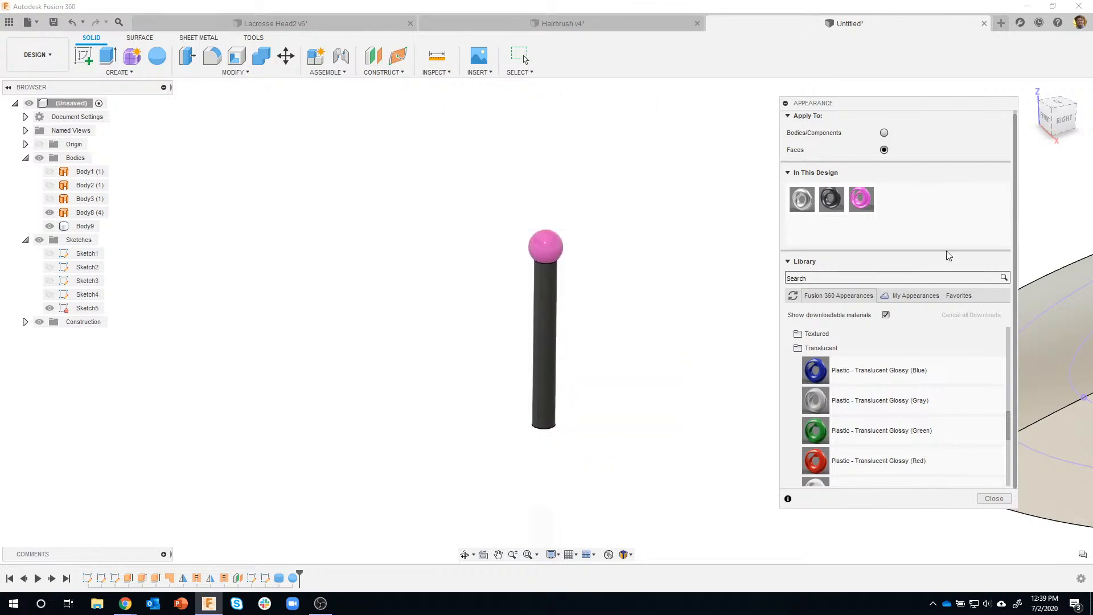
# Step: Edit the ball's appearance and set its color to PANTONE 18-1720 TCX Violet Quartz
pyautogui.rightClick(865, 202)
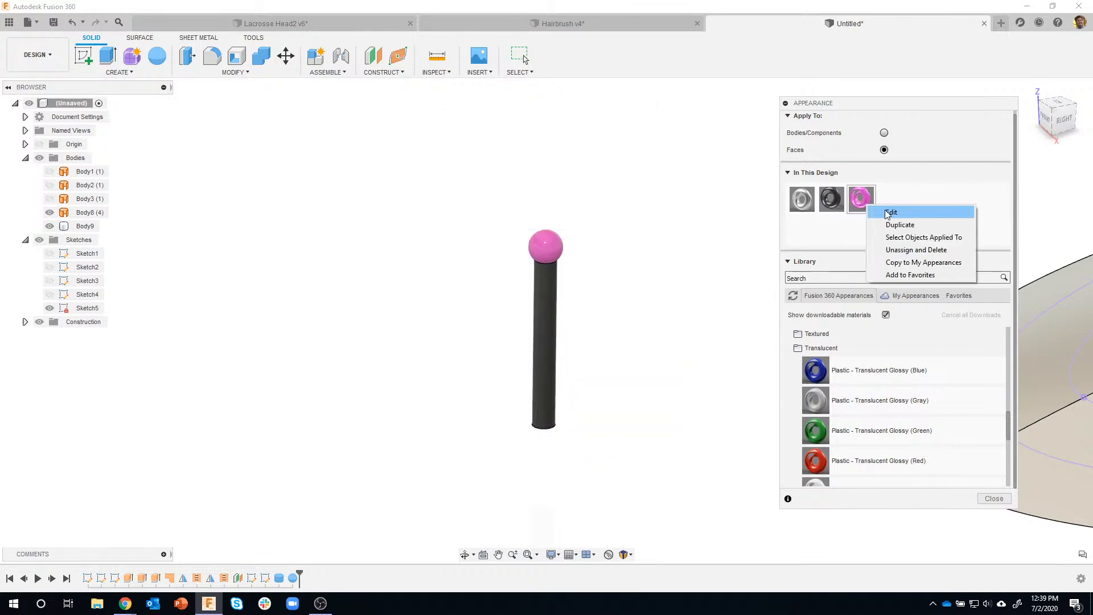
pyautogui.click(884, 212)
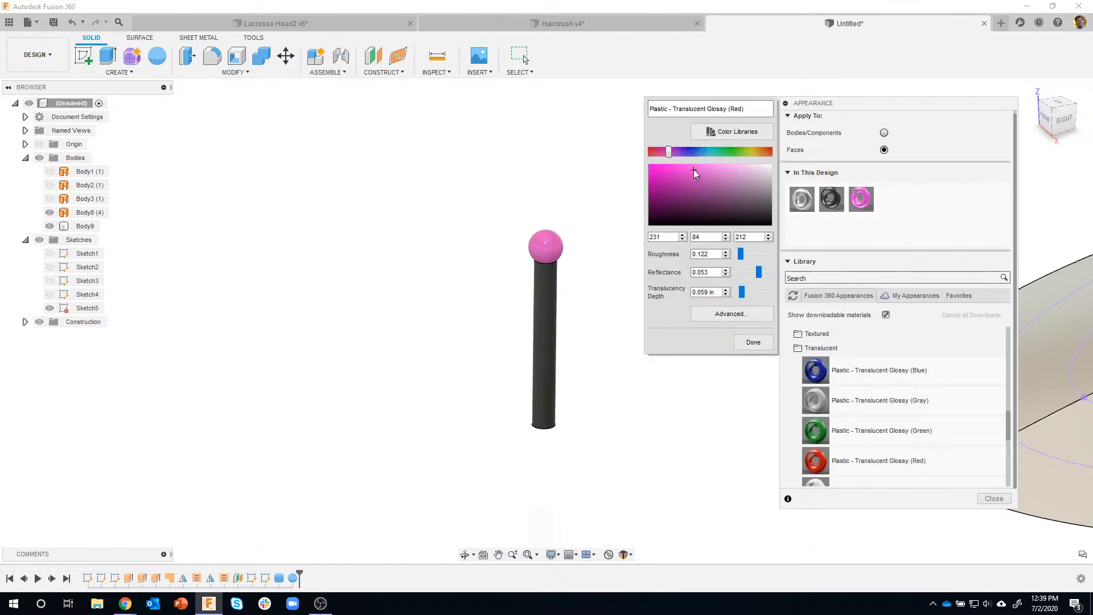
pyautogui.click(722, 132)
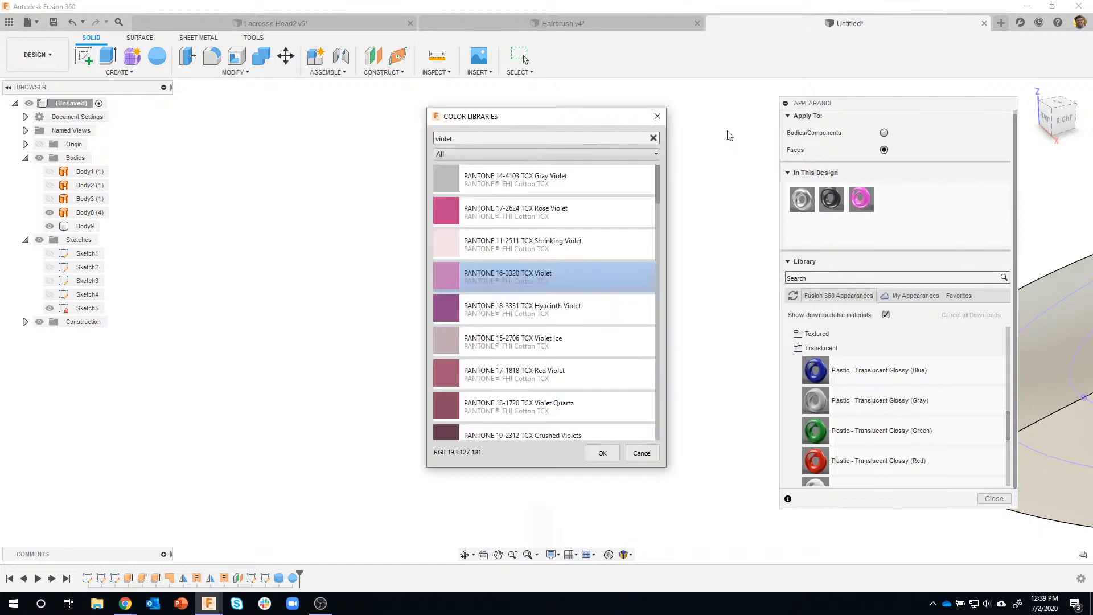
pyautogui.click(503, 411)
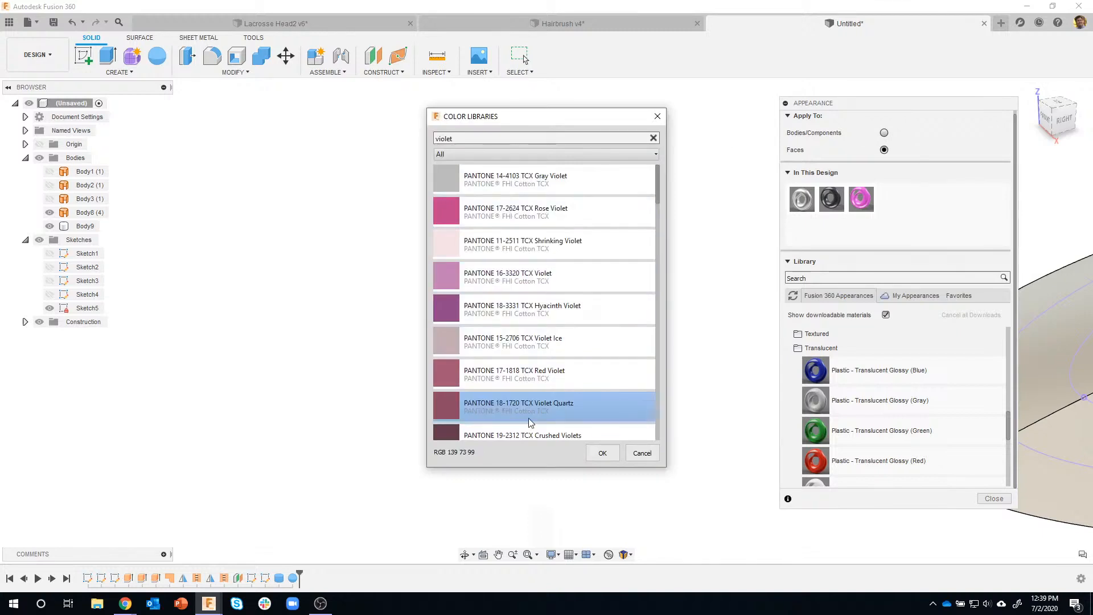
pyautogui.click(603, 452)
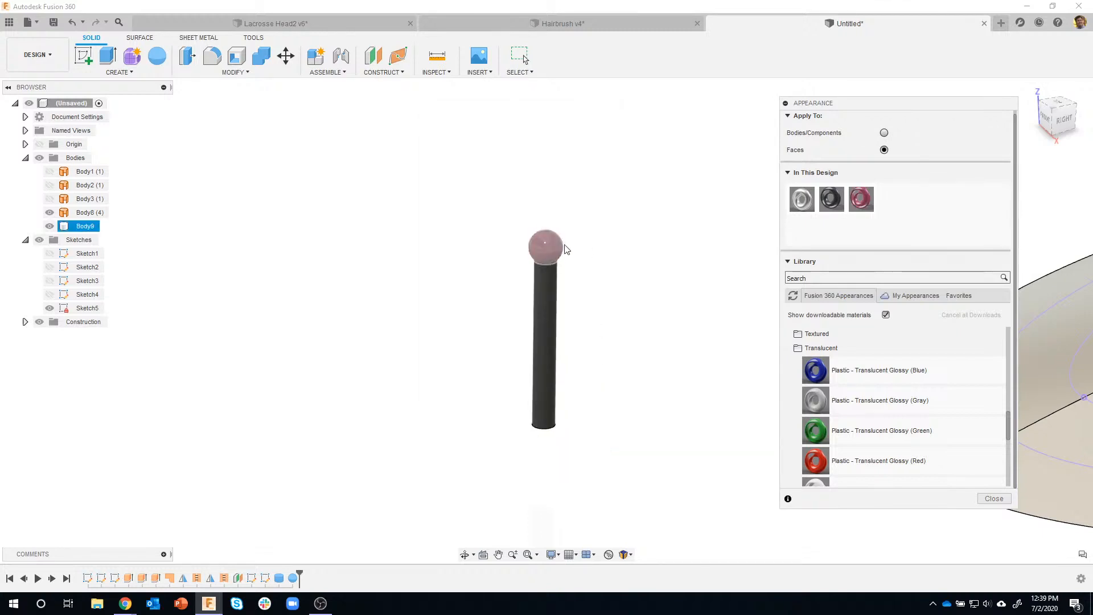
# Step: Change the ball's appearance color to PANTONE 16-3320 TCX Violet from the color libraries and finish the appearance editing
pyautogui.rightClick(866, 201)
pyautogui.click(890, 224)
pyautogui.rightClick(892, 206)
pyautogui.click(919, 236)
pyautogui.rightClick(859, 197)
pyautogui.click(881, 202)
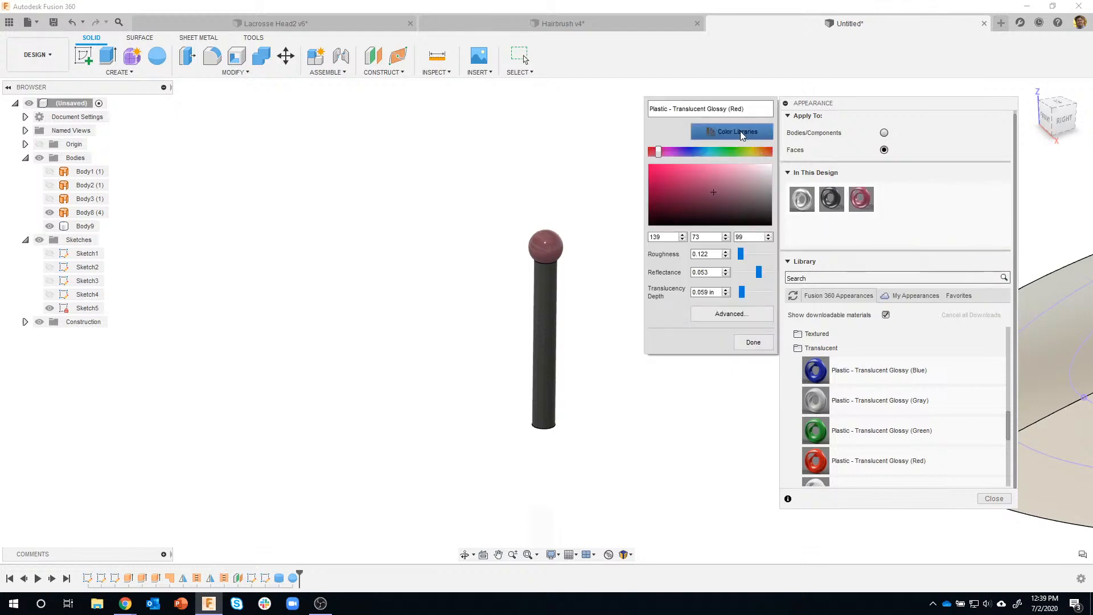
pyautogui.click(741, 133)
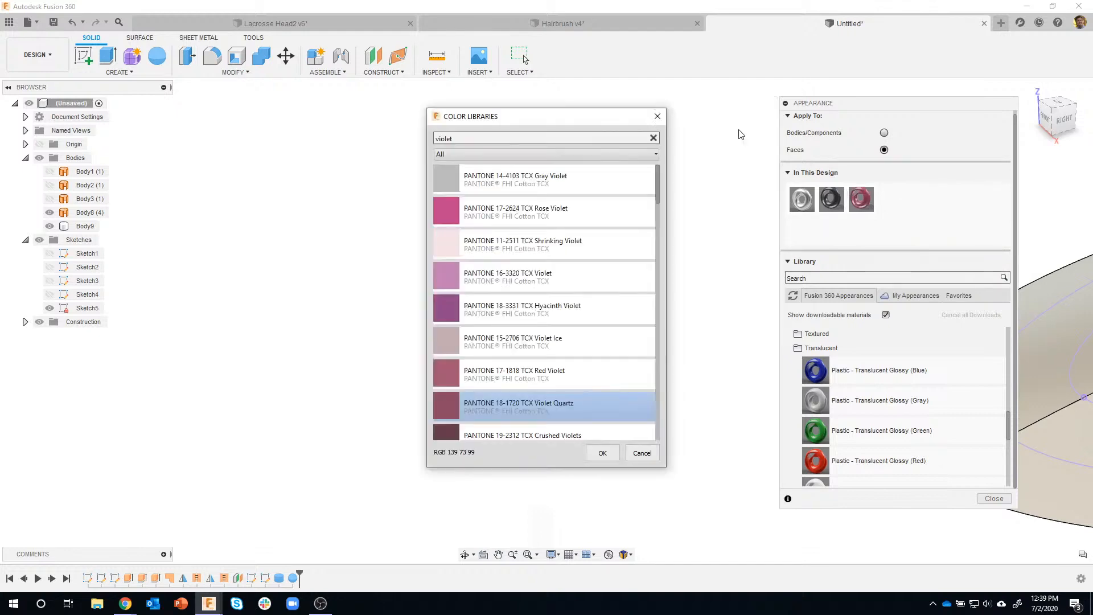
pyautogui.click(567, 273)
pyautogui.click(603, 452)
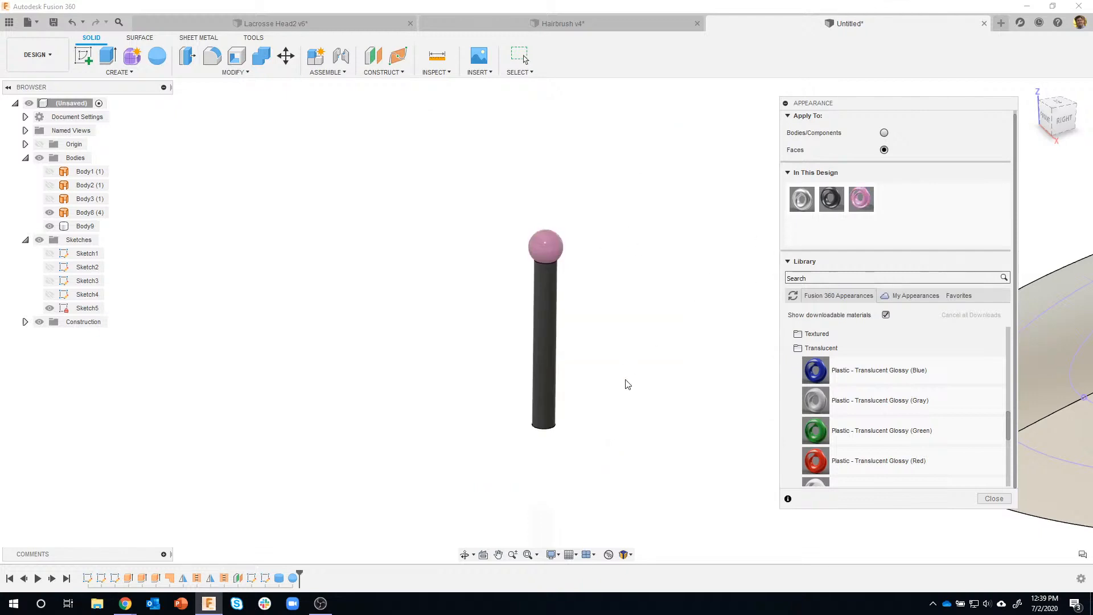
pyautogui.click(994, 498)
# Step: Rename the pin's solid body, Body9, as Pin
pyautogui.scroll(-5, 774, 415)
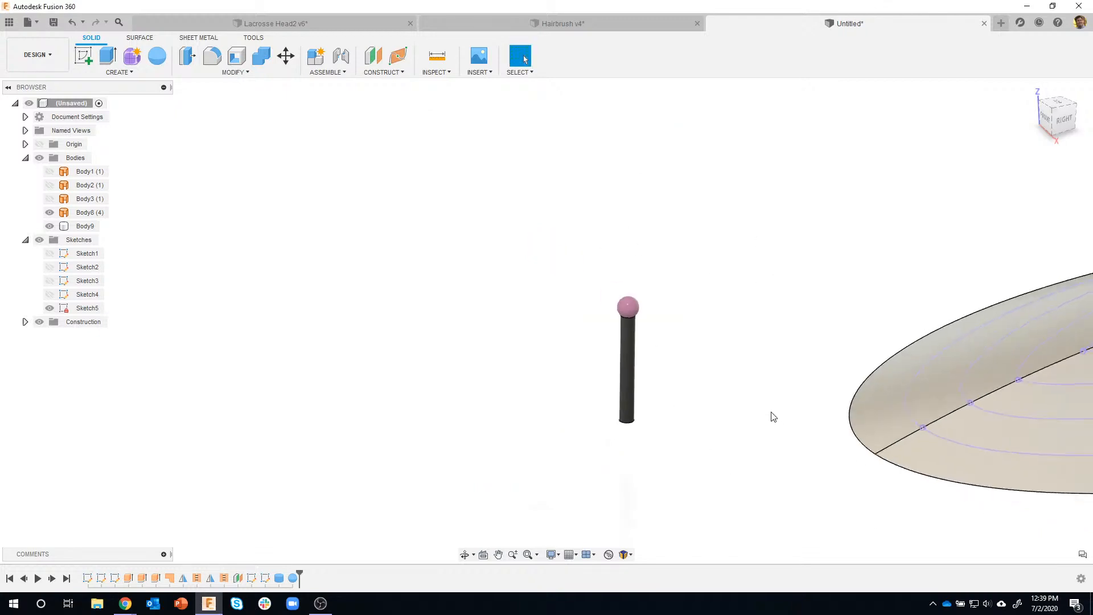
pyautogui.scroll(-3, 617, 277)
pyautogui.moveTo(709, 285); pyautogui.dragTo(603, 275, button='middle')
pyautogui.click(91, 230)
pyautogui.doubleClick(91, 227)
pyautogui.write('P')
pyautogui.press('Return')
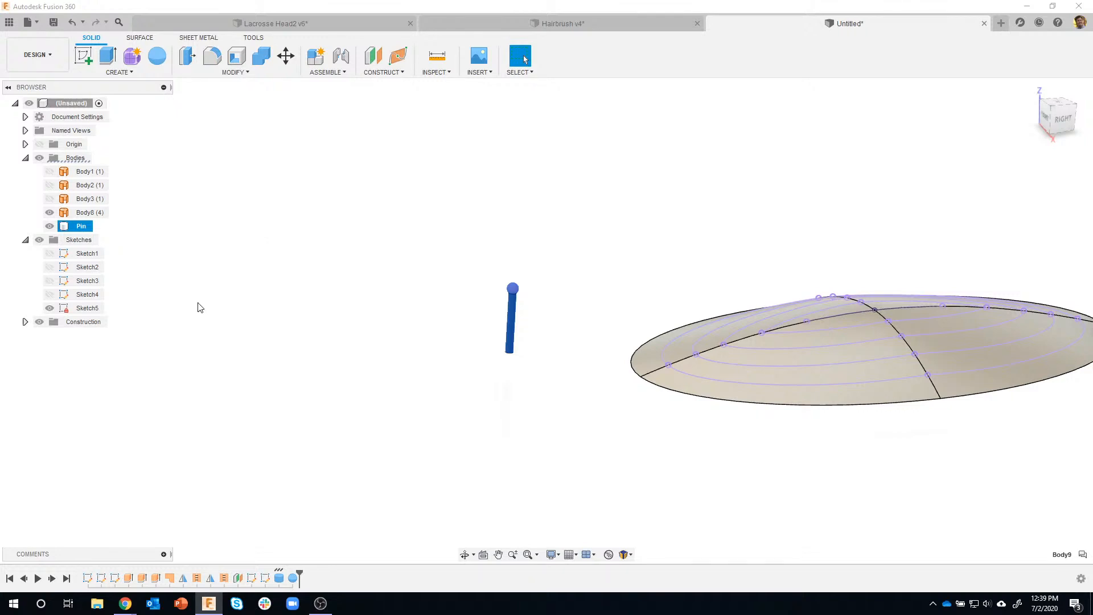
pyautogui.click(266, 308)
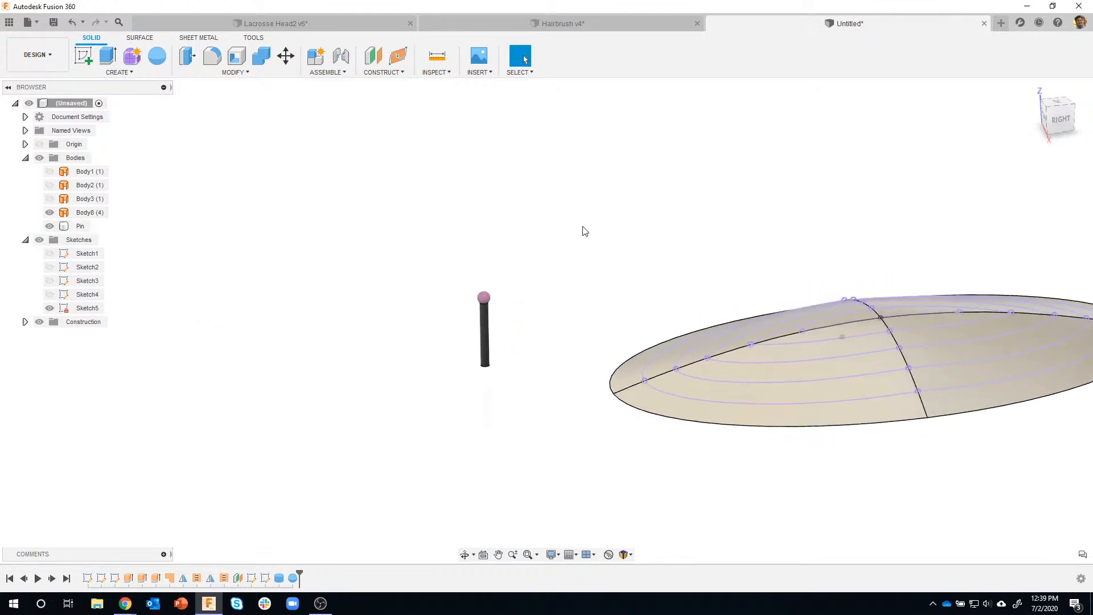
# Step: Try to move the pin point to point, from its base centre to the sketch point on the dome's centre edge nearest the tip
pyautogui.click(434, 330)
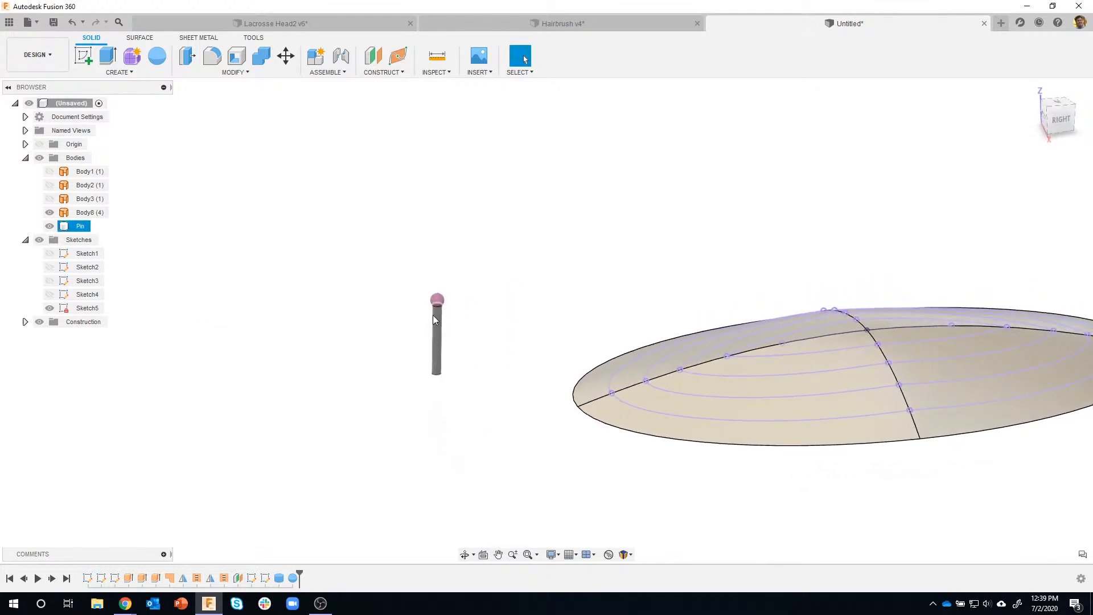
pyautogui.moveTo(435, 336)
pyautogui.keyDown('shift'); pyautogui.mouseDown(button='middle')
pyautogui.moveTo(431, 317)
pyautogui.moveTo(440, 358)
pyautogui.mouseUp(button='middle'); pyautogui.keyUp('shift')
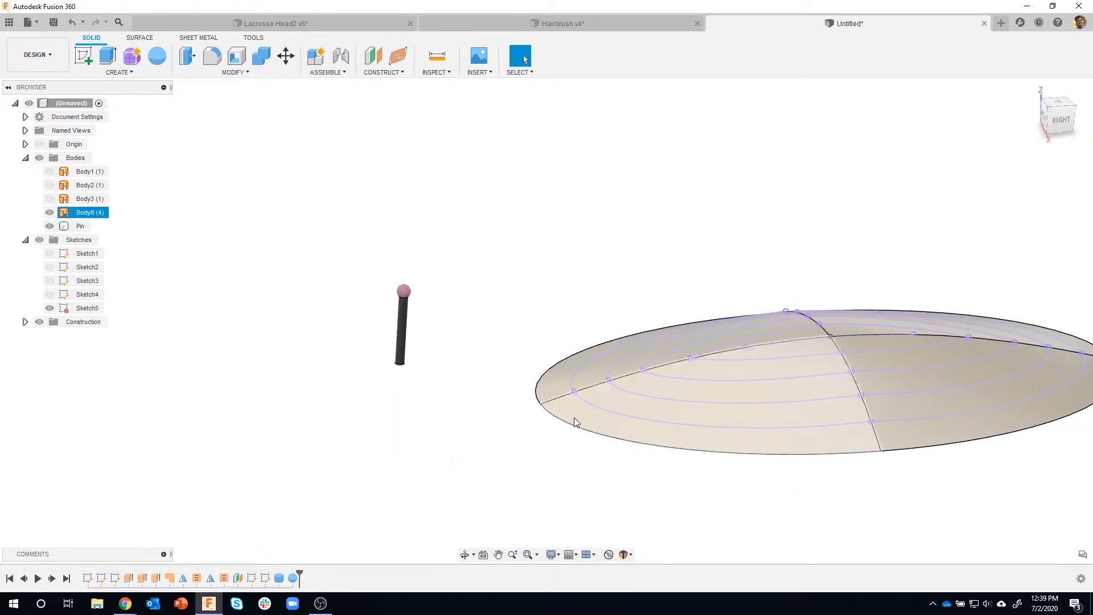
pyautogui.keyDown('shift'); pyautogui.moveTo(573, 401); pyautogui.dragTo(577, 405, button='middle'); pyautogui.keyUp('shift')
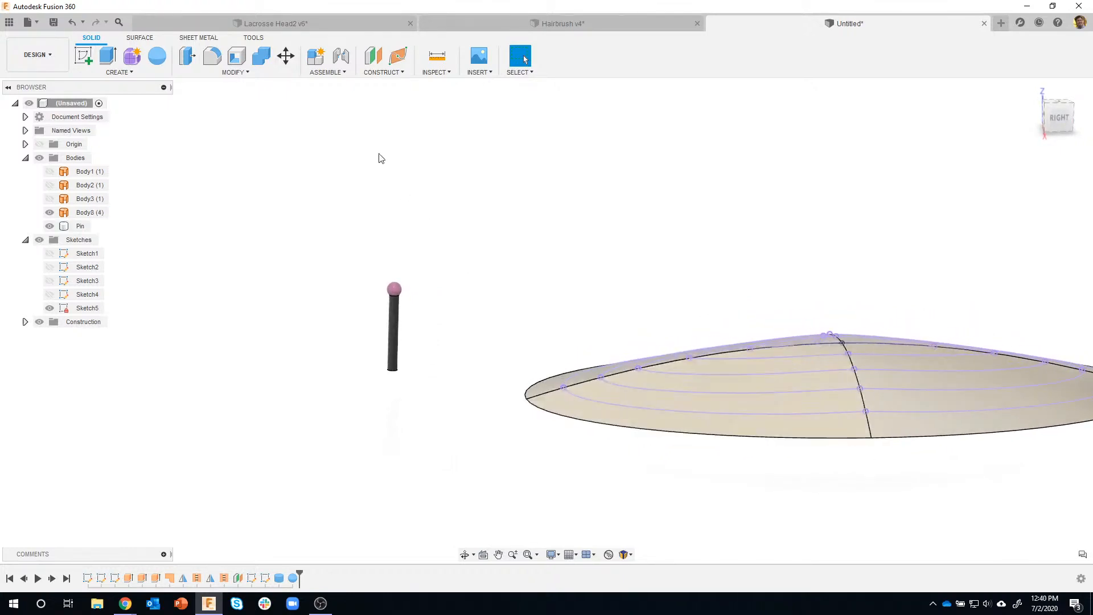
pyautogui.click(286, 57)
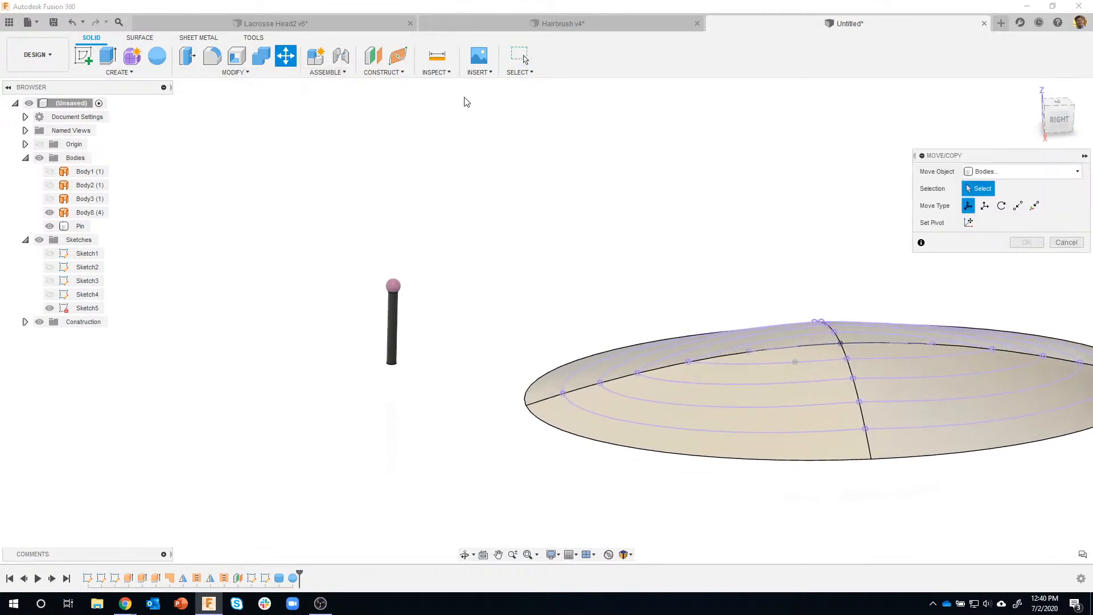
pyautogui.click(1018, 205)
pyautogui.scroll(5, 398, 367)
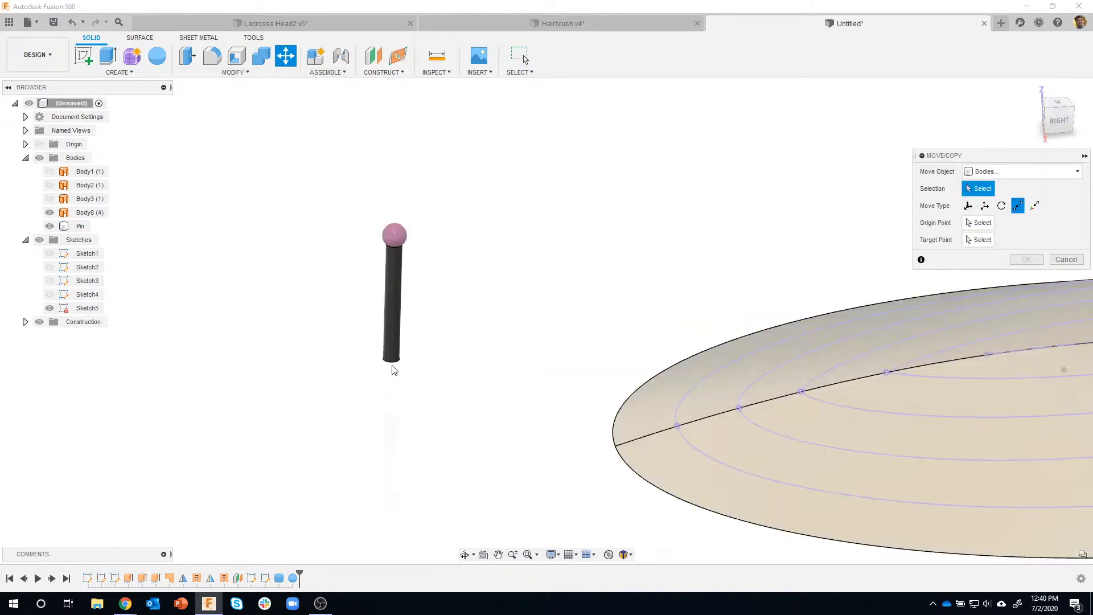
pyautogui.click(391, 349)
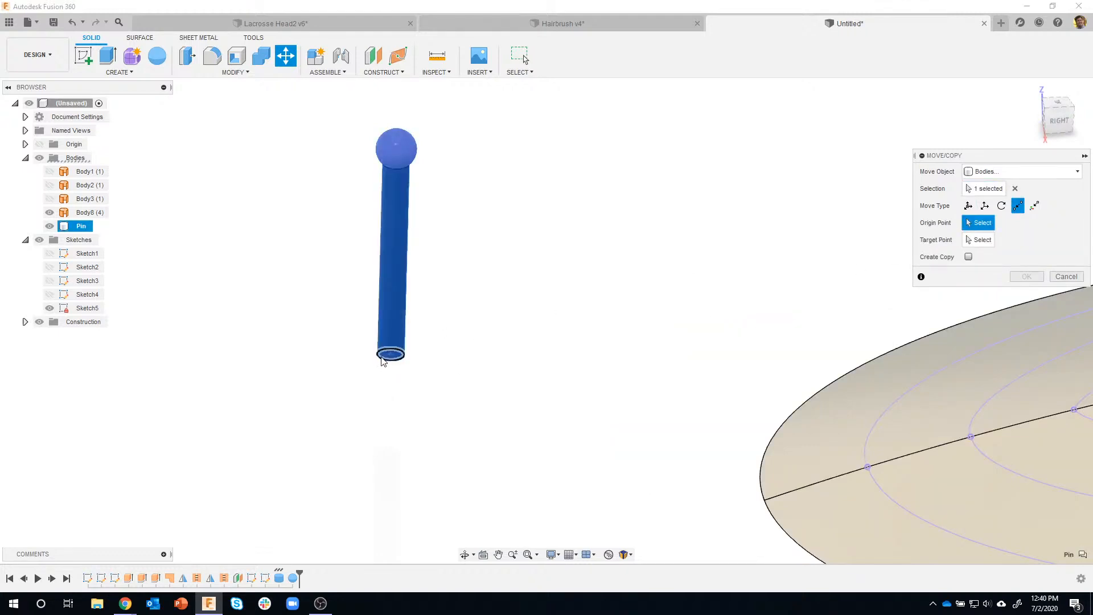
pyautogui.click(395, 355)
pyautogui.scroll(-2, 769, 432)
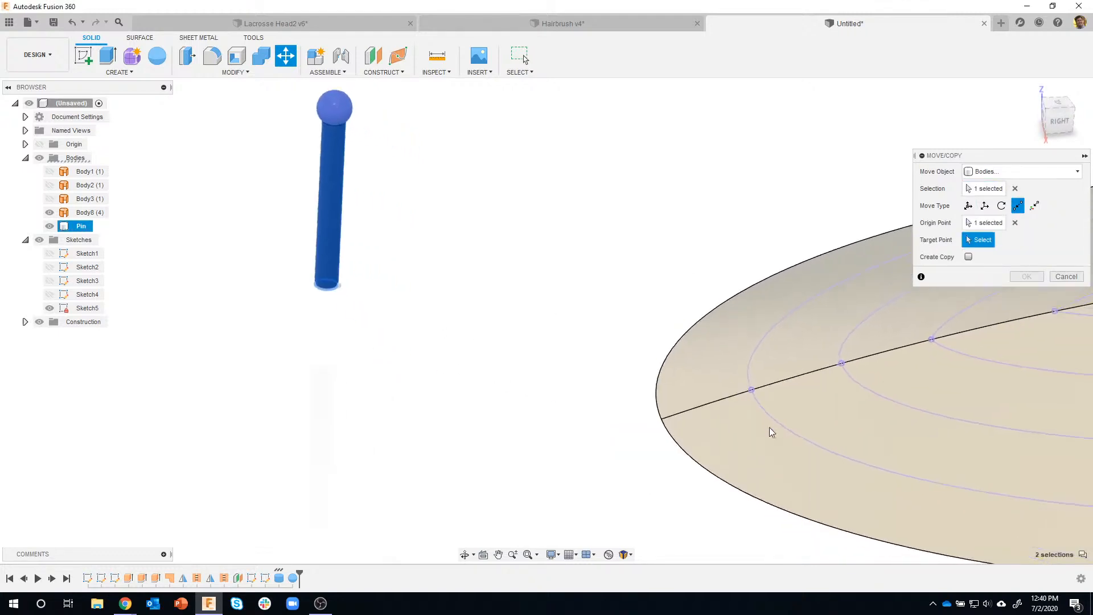
pyautogui.click(751, 389)
pyautogui.keyDown('shift'); pyautogui.moveTo(697, 474); pyautogui.dragTo(724, 393, button='middle'); pyautogui.keyUp('shift')
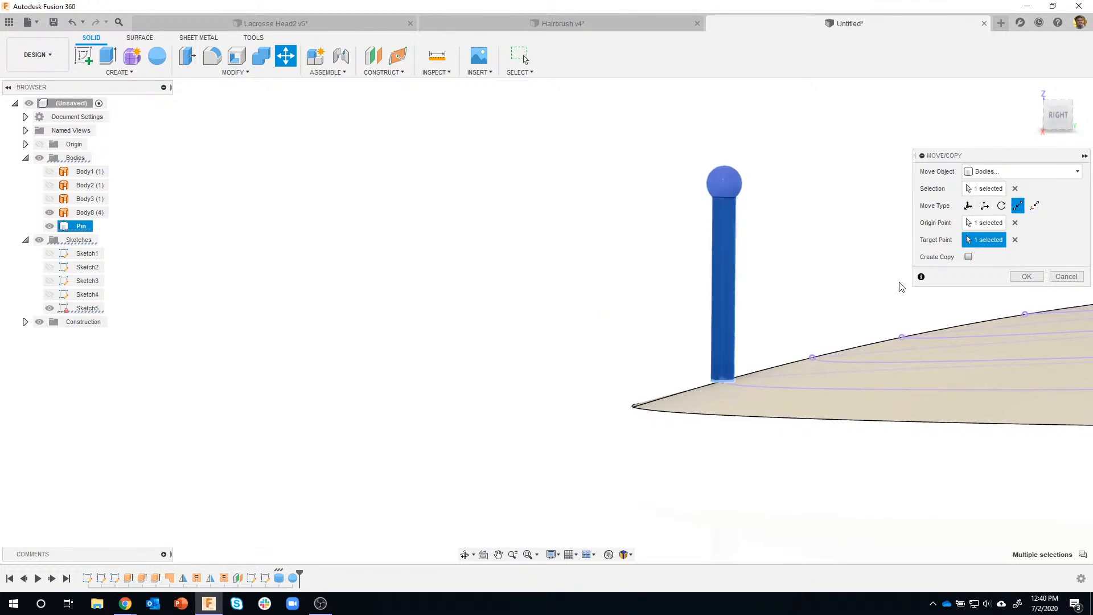
pyautogui.click(1065, 276)
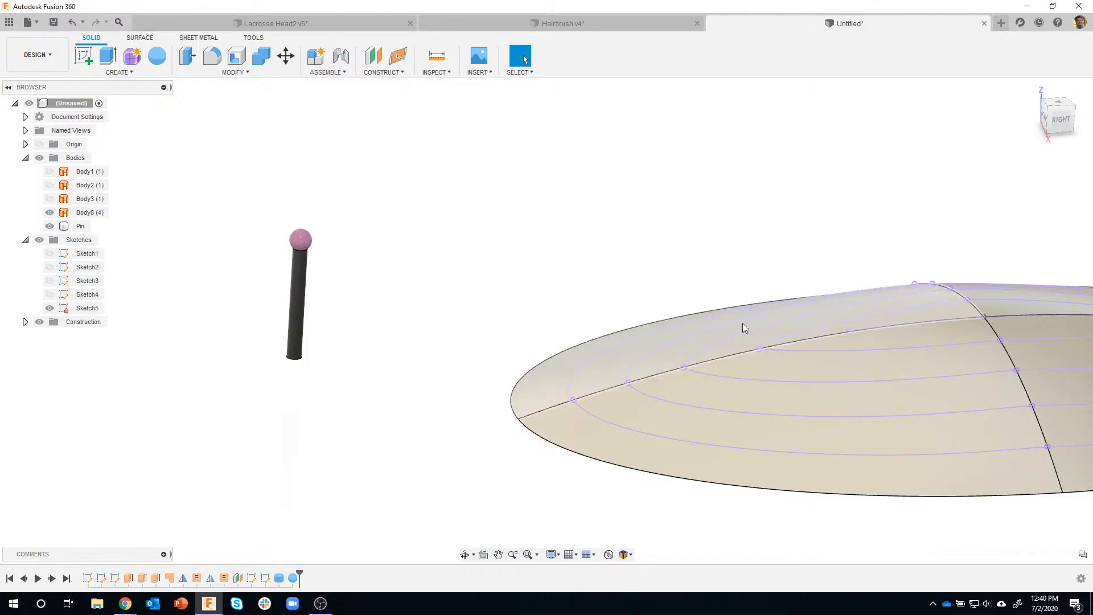
pyautogui.click(376, 74)
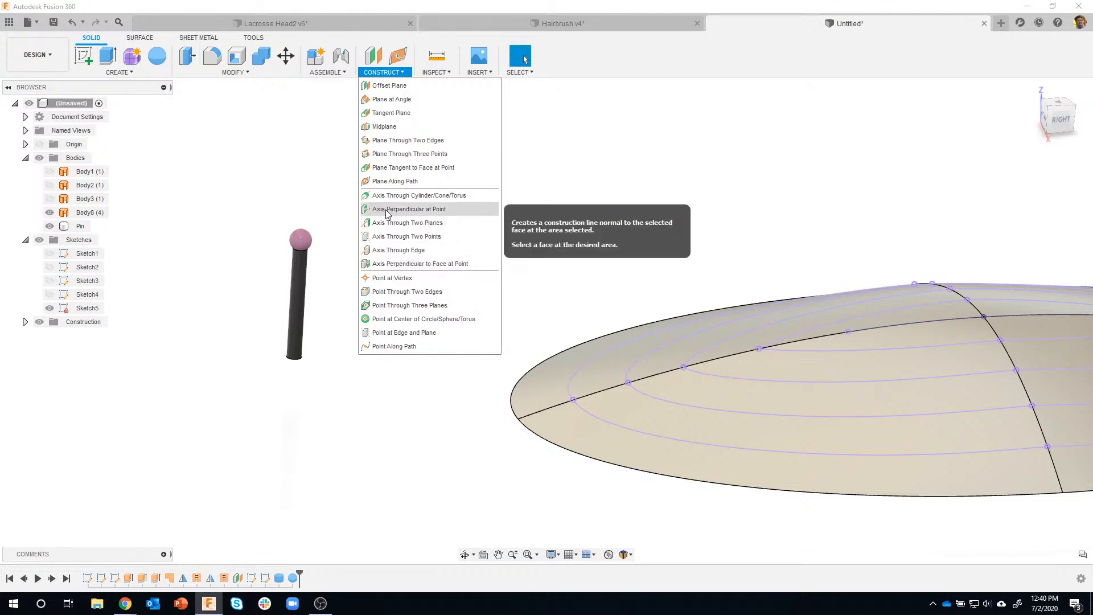
pyautogui.click(445, 210)
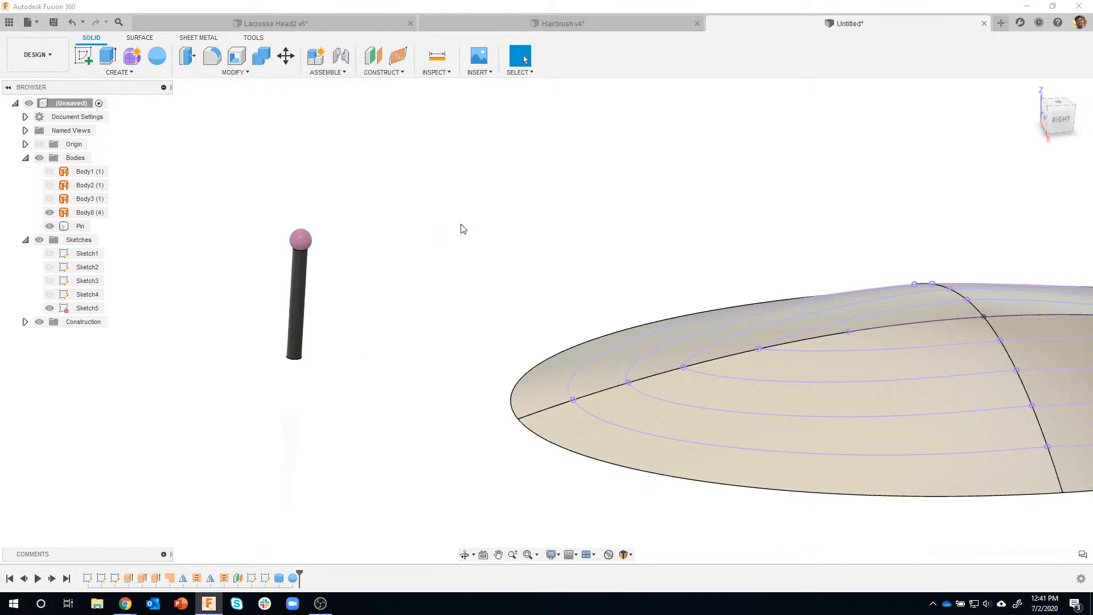
pyautogui.click(627, 411)
pyautogui.keyDown('shift'); pyautogui.moveTo(671, 457); pyautogui.dragTo(610, 394, button='middle'); pyautogui.keyUp('shift')
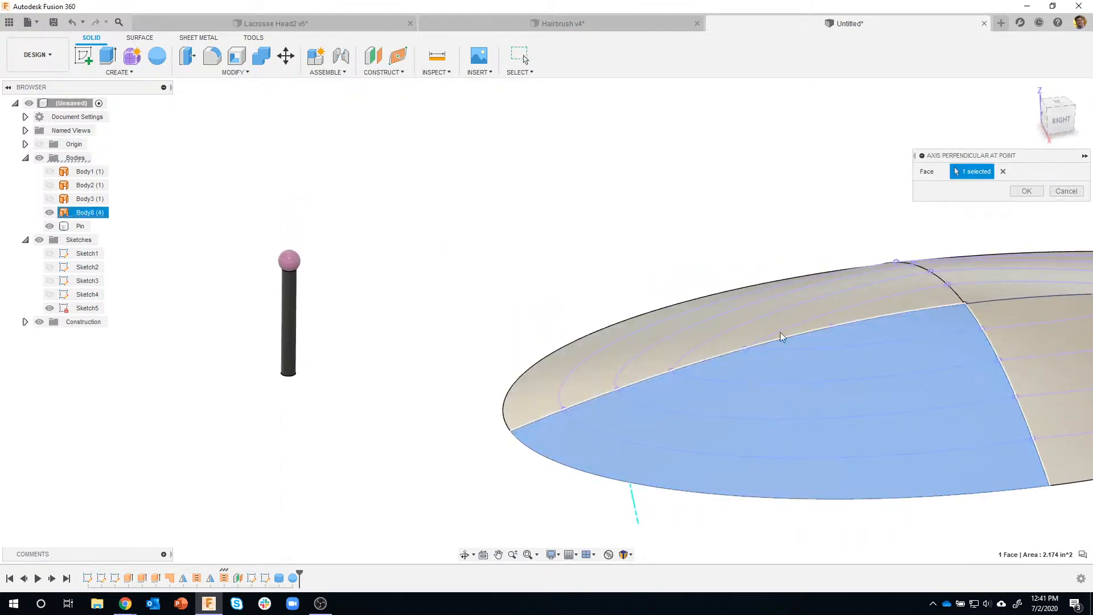
pyautogui.click(1026, 190)
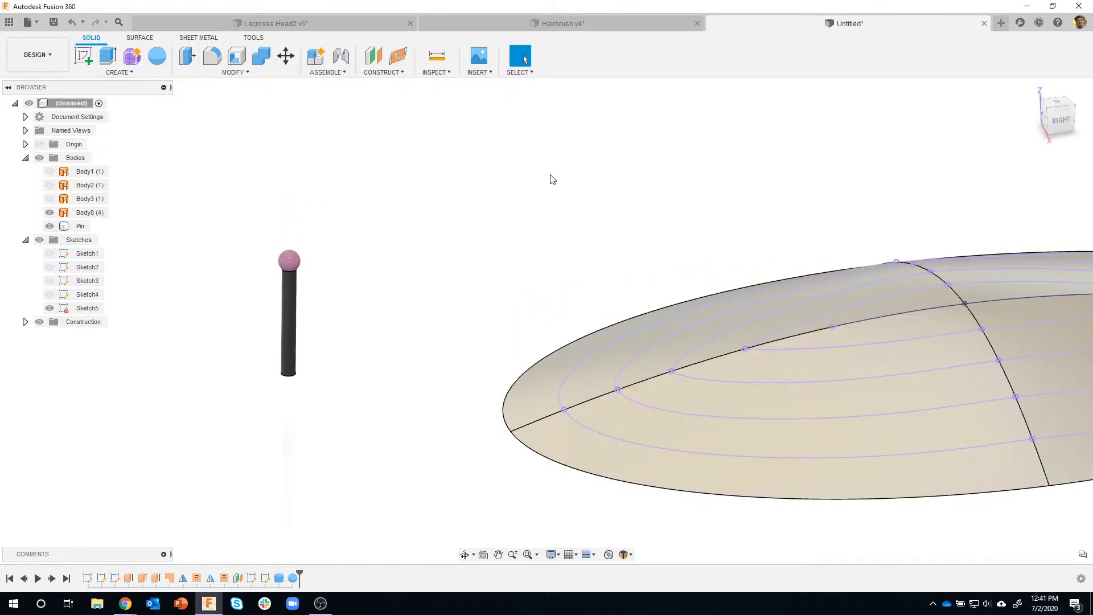
# Step: Construct an axis perpendicular to the dome face through the outermost sketch point on the centre edge near the pin
pyautogui.click(373, 74)
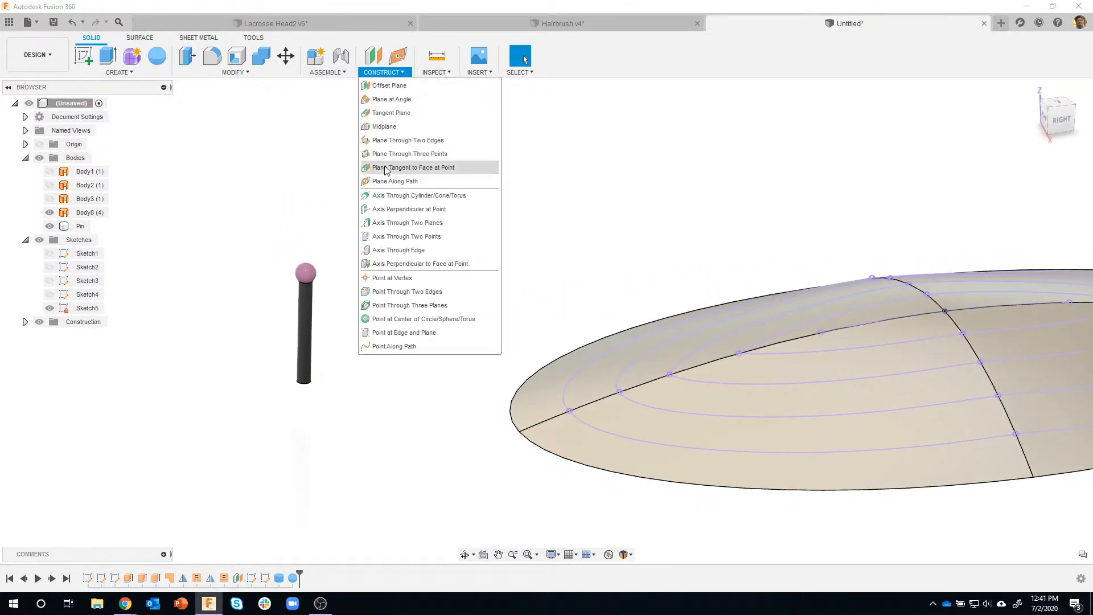
pyautogui.click(401, 266)
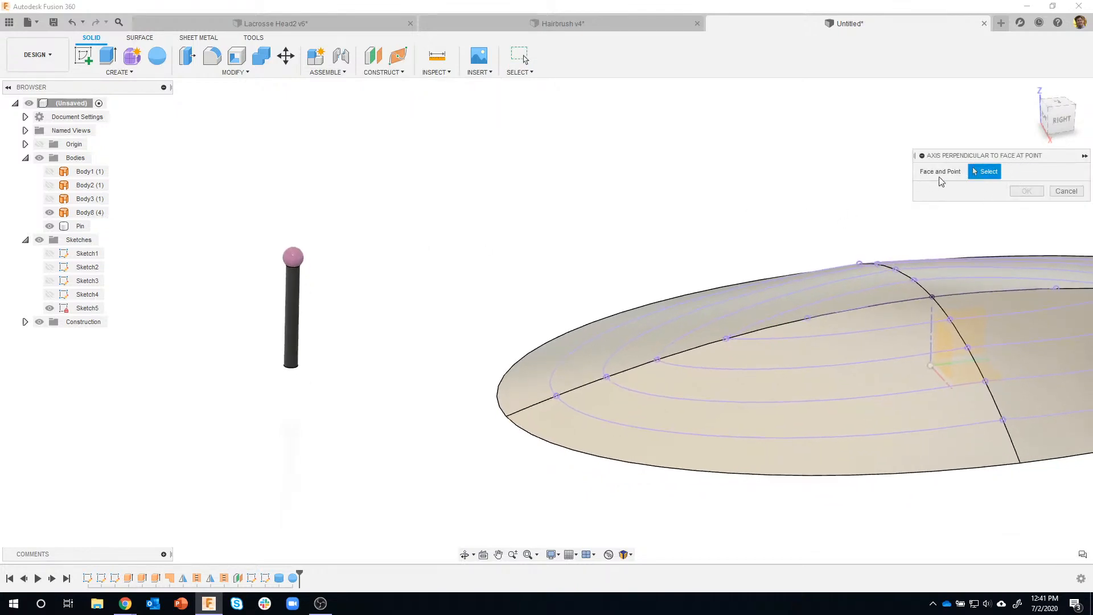
pyautogui.click(604, 398)
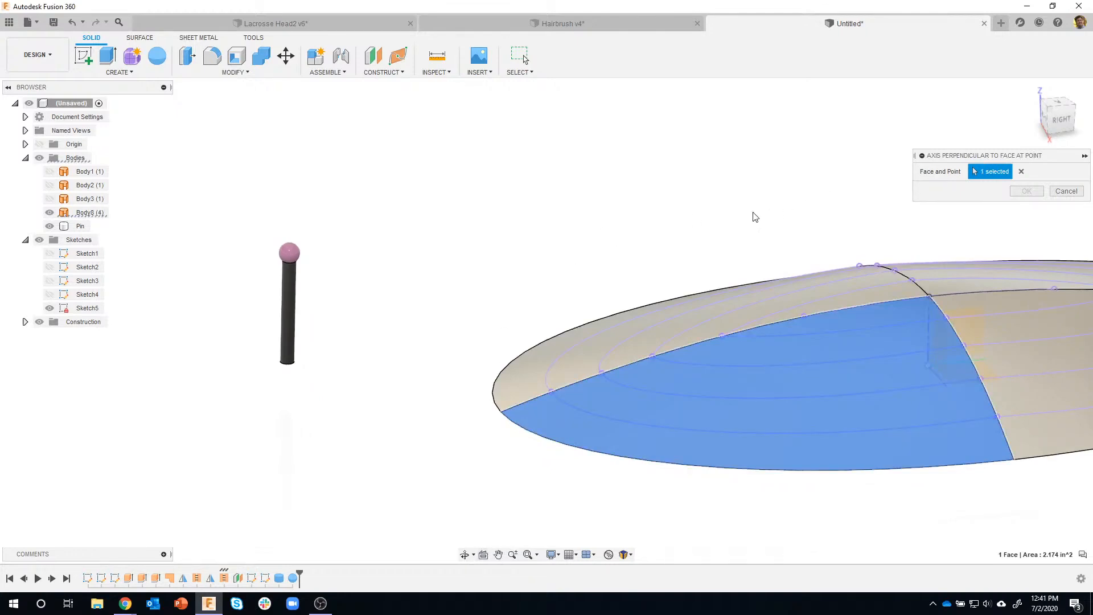
pyautogui.click(551, 392)
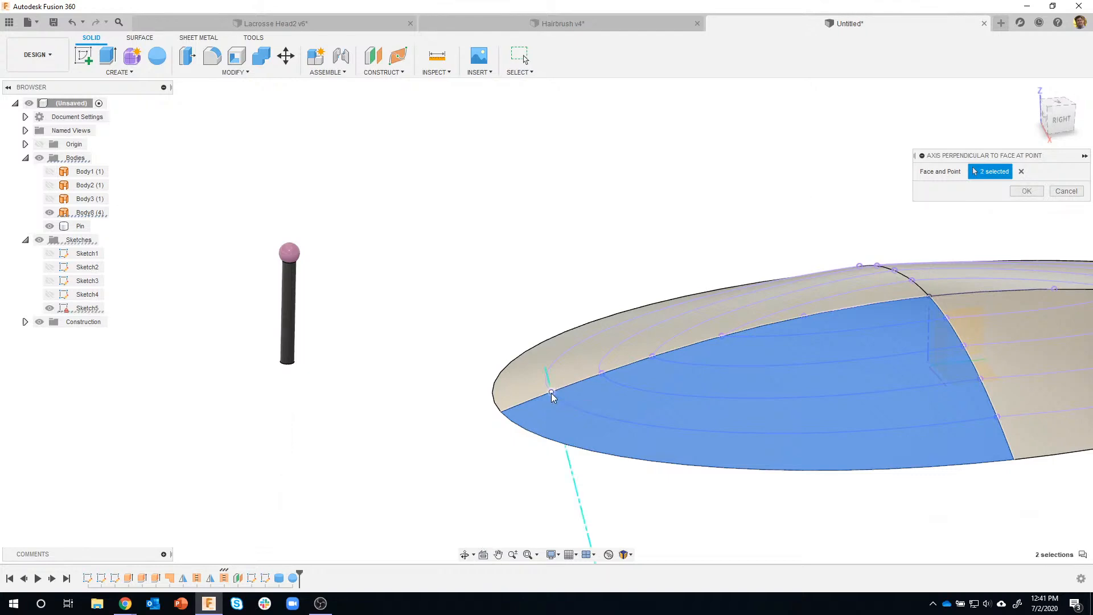
pyautogui.keyDown('shift'); pyautogui.moveTo(439, 439); pyautogui.dragTo(490, 308, button='middle'); pyautogui.keyUp('shift')
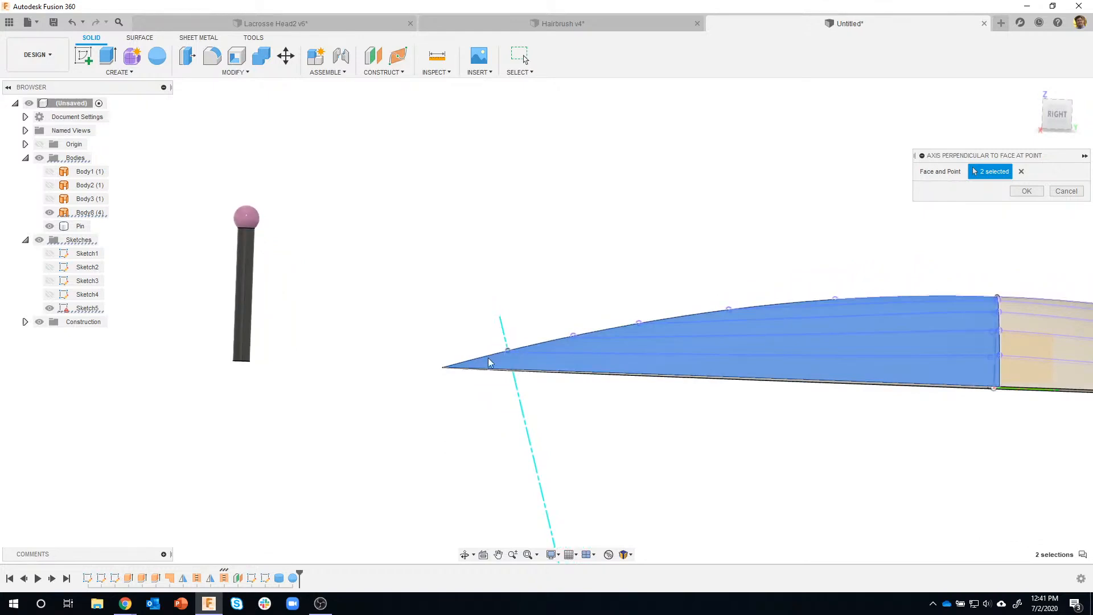
pyautogui.keyDown('shift'); pyautogui.moveTo(505, 338); pyautogui.dragTo(508, 360, button='middle'); pyautogui.keyUp('shift')
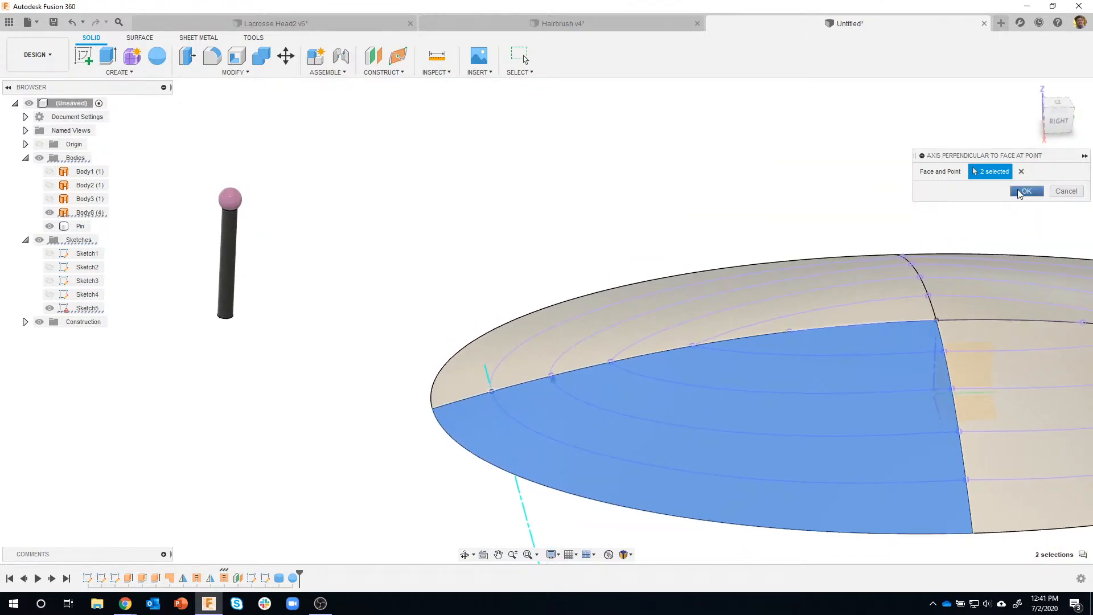
pyautogui.click(1019, 190)
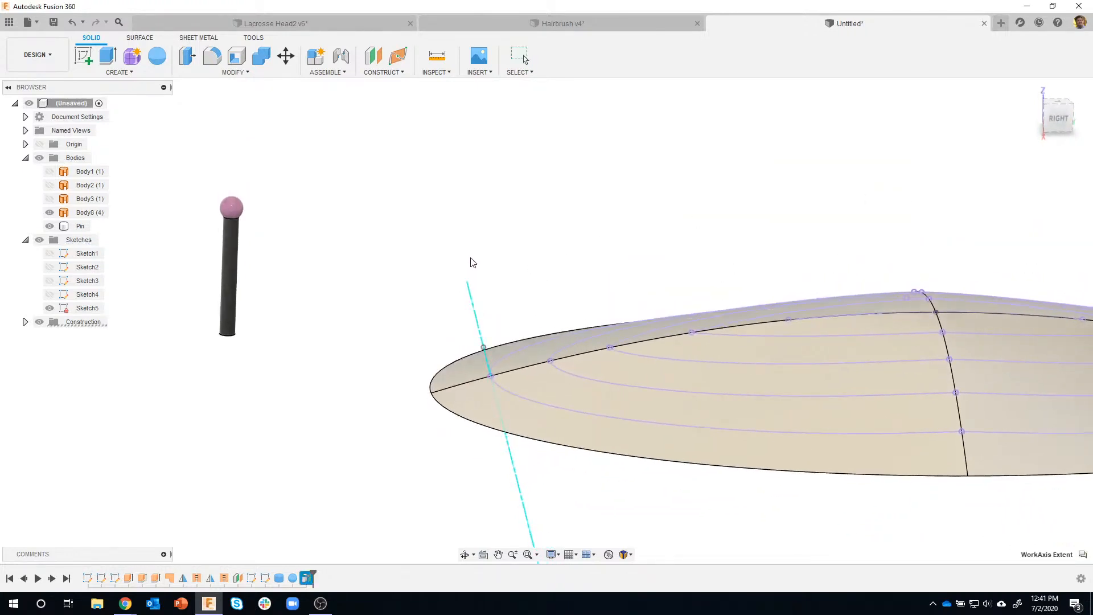
# Step: Shorten the lower extent of the outermost construction axis so it ends just below the dome
pyautogui.scroll(-3, 493, 268)
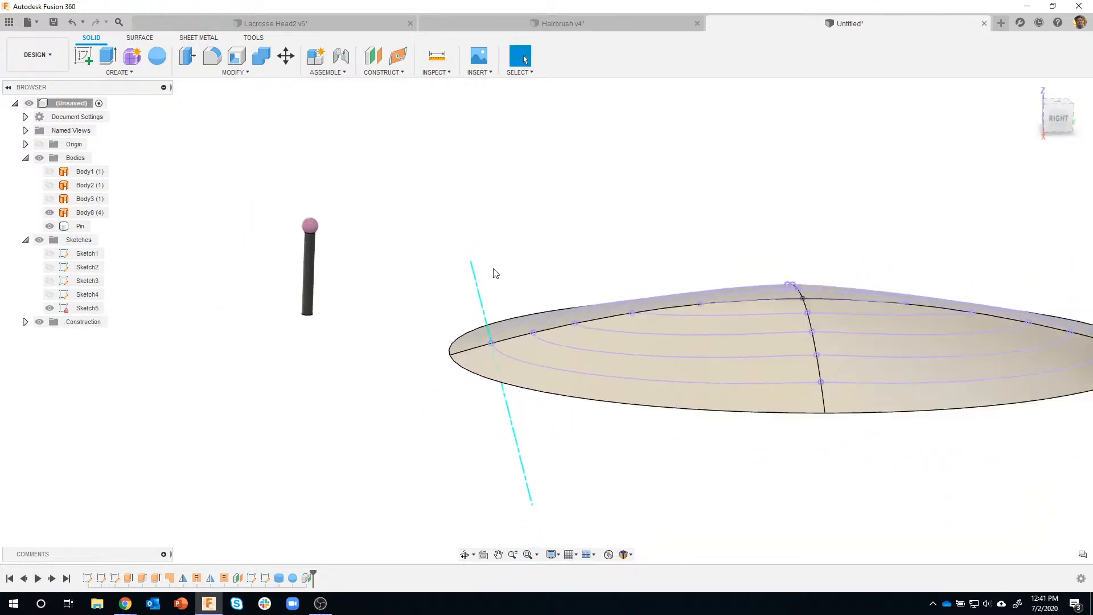
pyautogui.click(528, 470)
pyautogui.moveTo(529, 470); pyautogui.dragTo(511, 382)
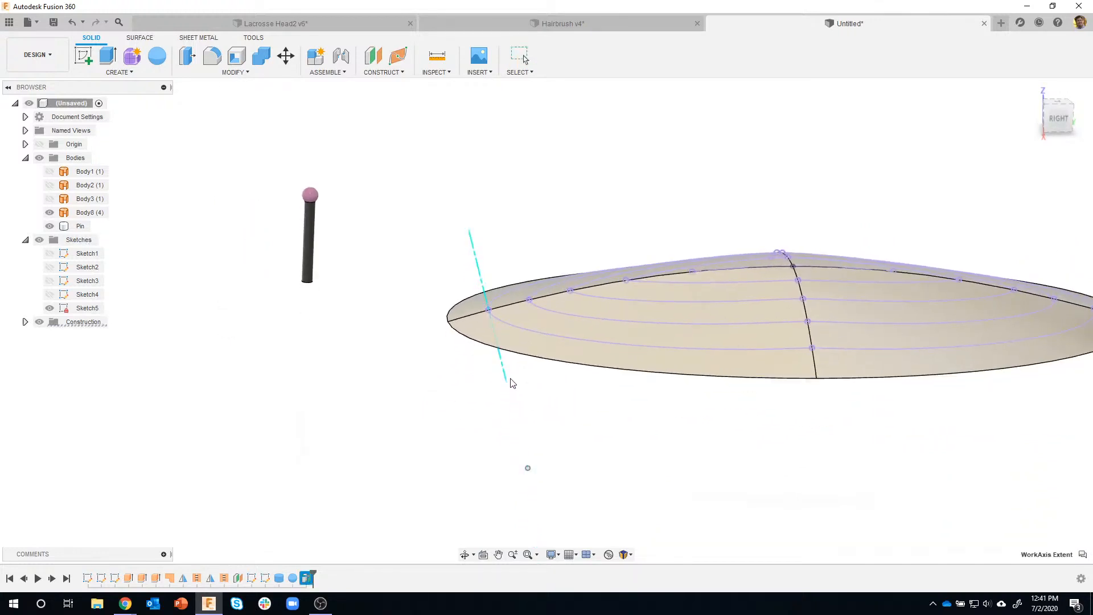
pyautogui.keyDown('shift'); pyautogui.moveTo(586, 185); pyautogui.dragTo(503, 328, button='middle'); pyautogui.keyUp('shift')
pyautogui.keyDown('shift'); pyautogui.moveTo(543, 227); pyautogui.dragTo(425, 301, button='middle'); pyautogui.keyUp('shift')
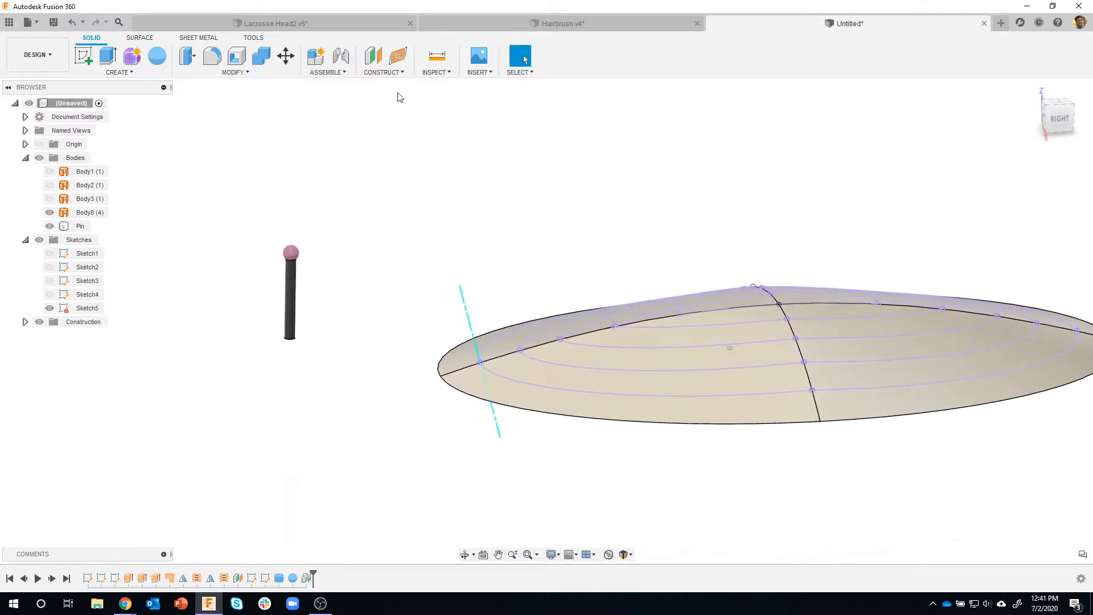
# Step: Construct an axis perpendicular to the dome face through the second sketch point inward along the centre edge
pyautogui.click(378, 73)
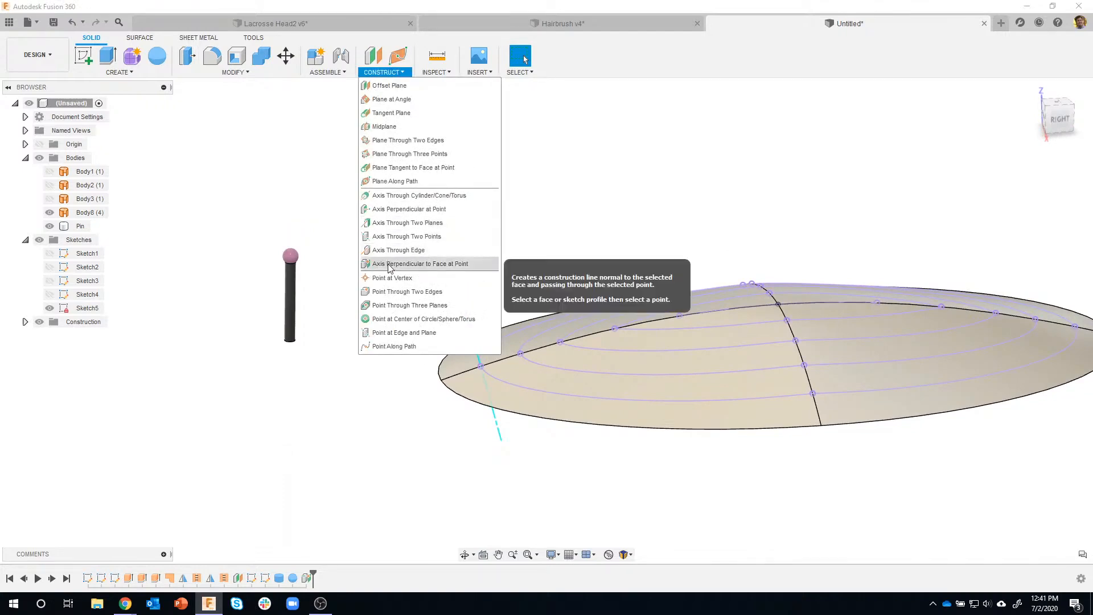
pyautogui.click(410, 264)
pyautogui.click(528, 390)
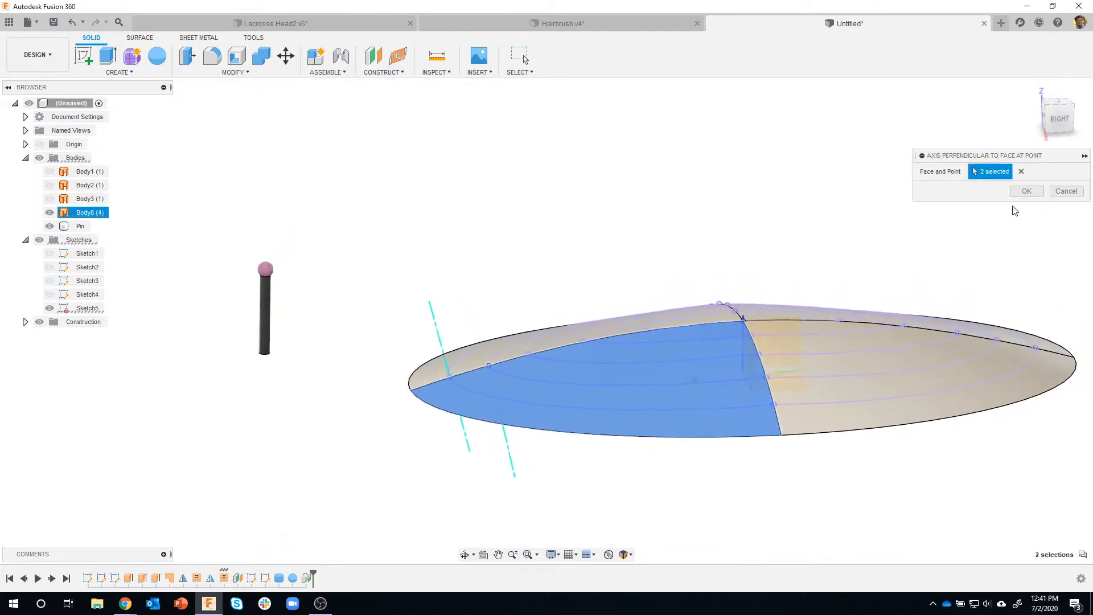
pyautogui.click(1026, 191)
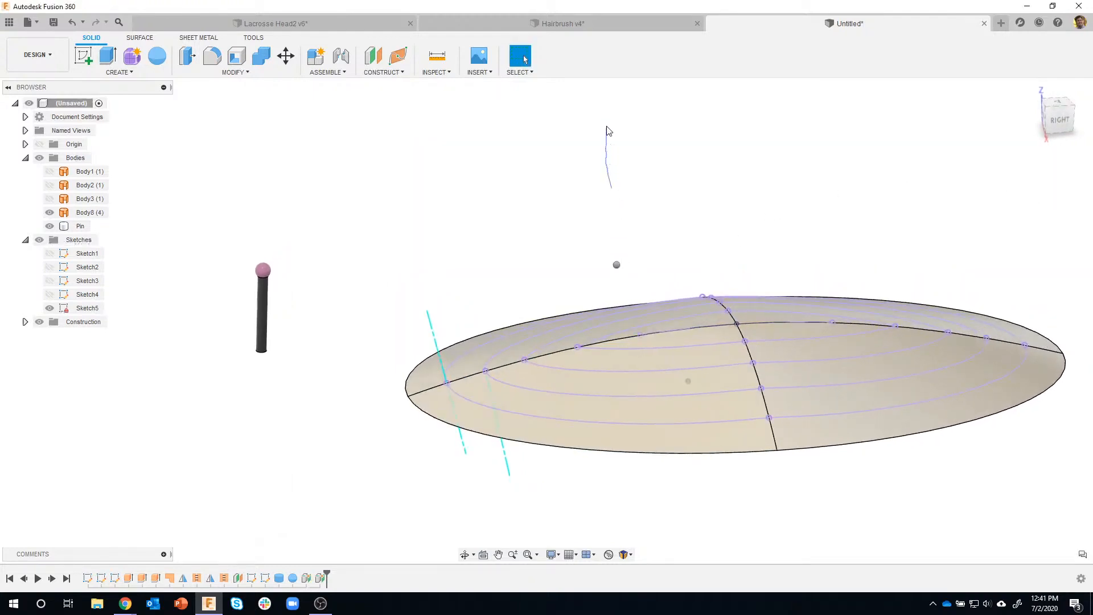
# Step: Repeat Axis Perpendicular to Face at Point for the third sketch point along the dome's centre edge
pyautogui.press('Return')
pyautogui.click(525, 358)
pyautogui.scroll(-5, 515, 310)
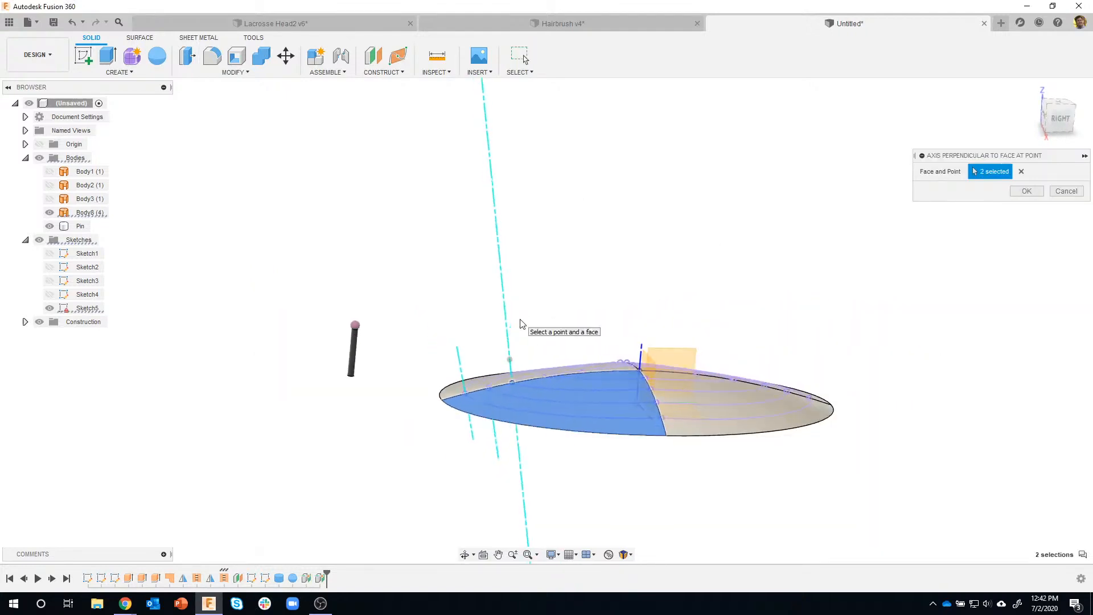
pyautogui.scroll(5, 525, 298)
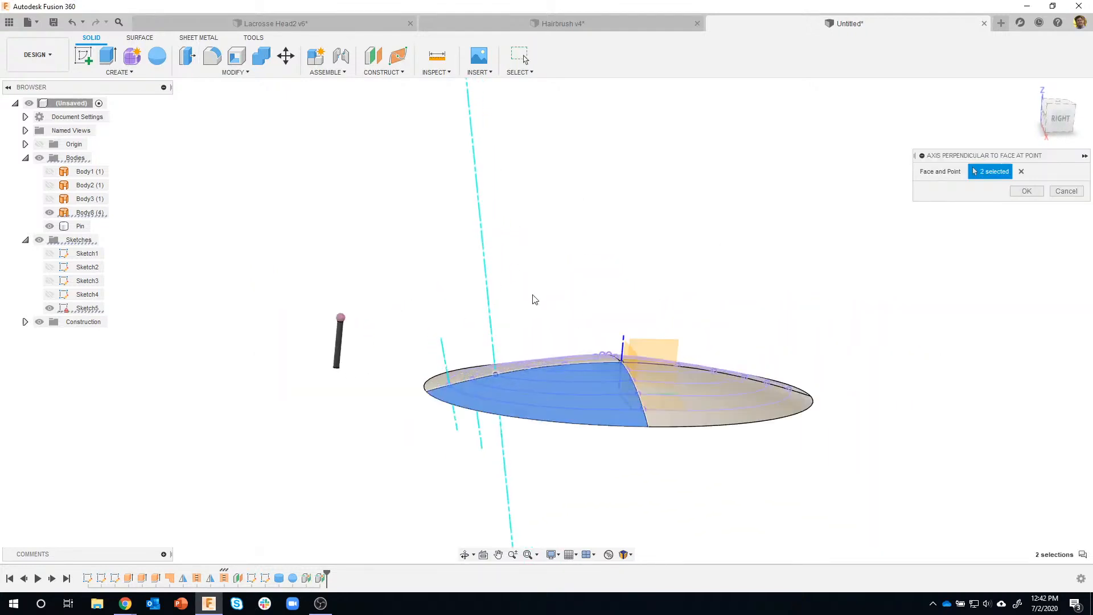
pyautogui.click(1027, 192)
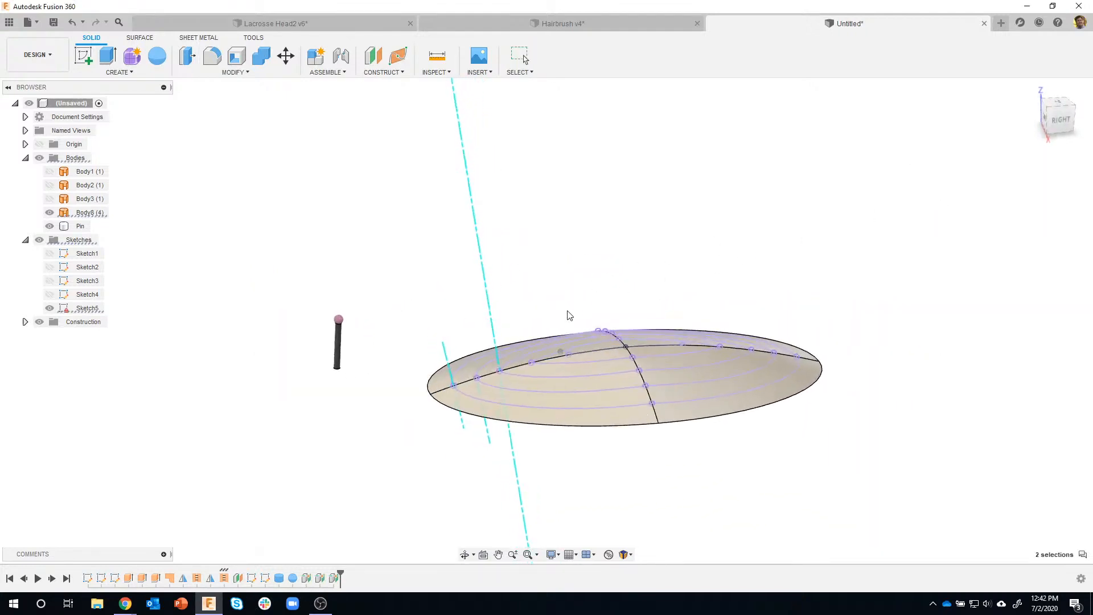
# Step: Add another face-perpendicular axis through the fourth sketch point along the dome's centre edge
pyautogui.press('Return')
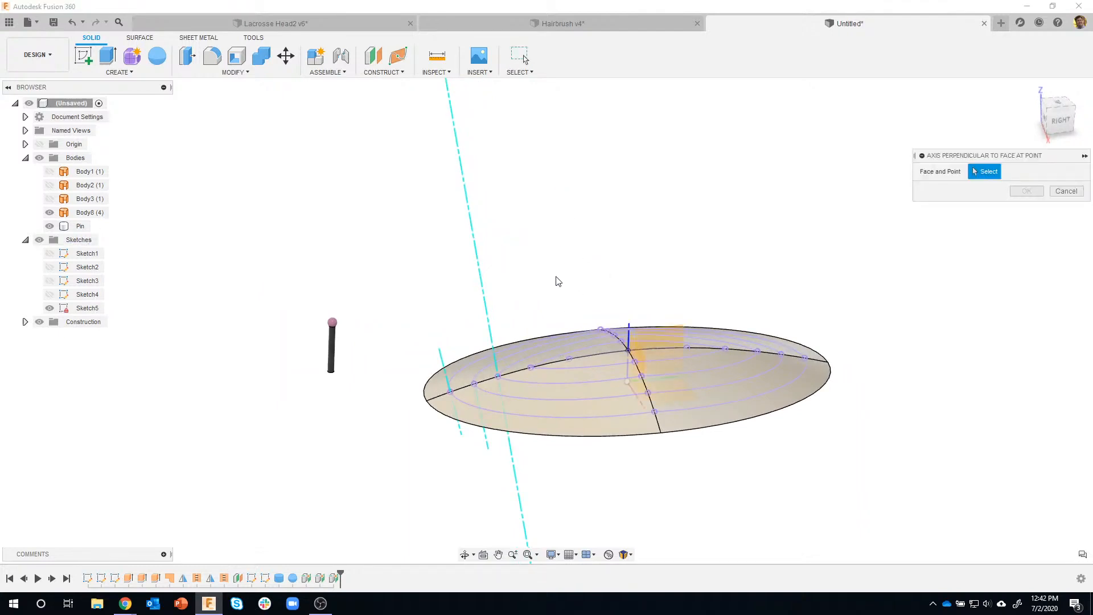
pyautogui.scroll(3, 555, 284)
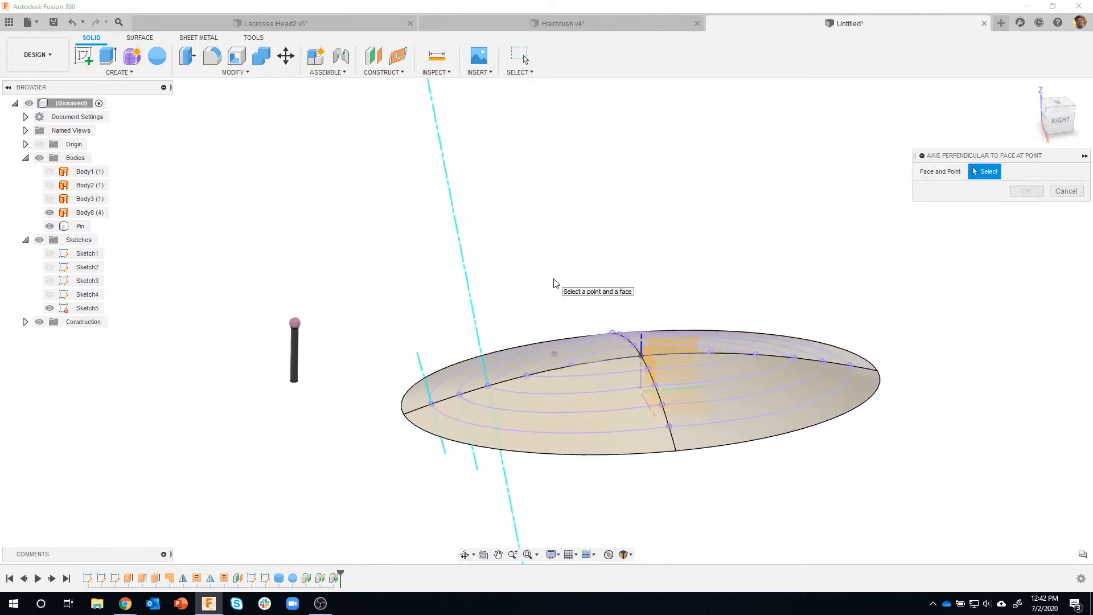
pyautogui.click(524, 381)
pyautogui.click(524, 380)
pyautogui.click(1022, 192)
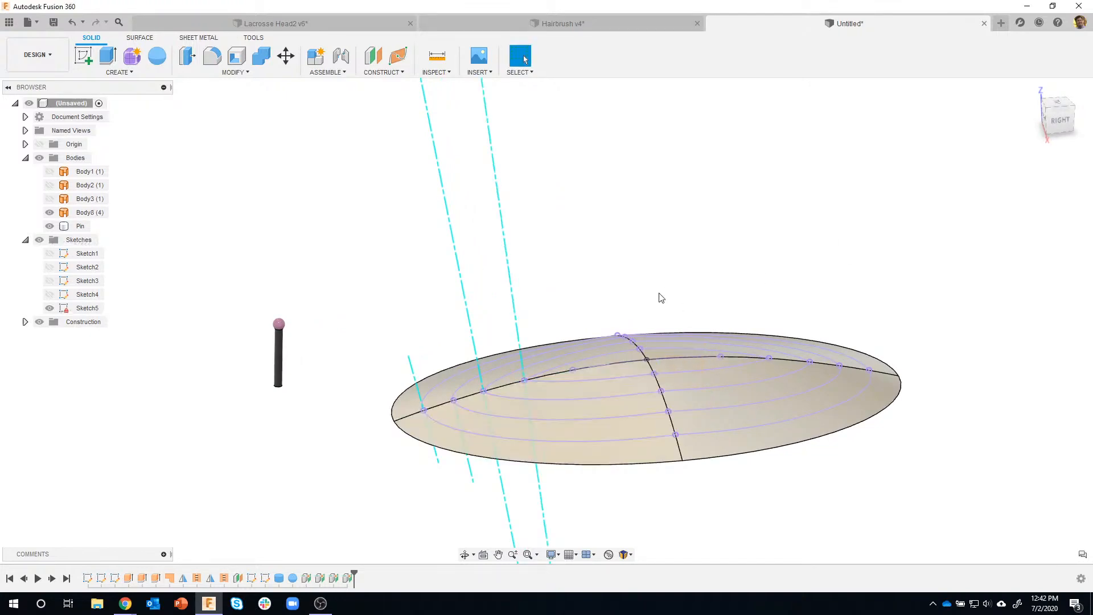
# Step: Add a face-perpendicular axis through the fifth sketch point, the one closest to the dome's peak on this half
pyautogui.press('Return')
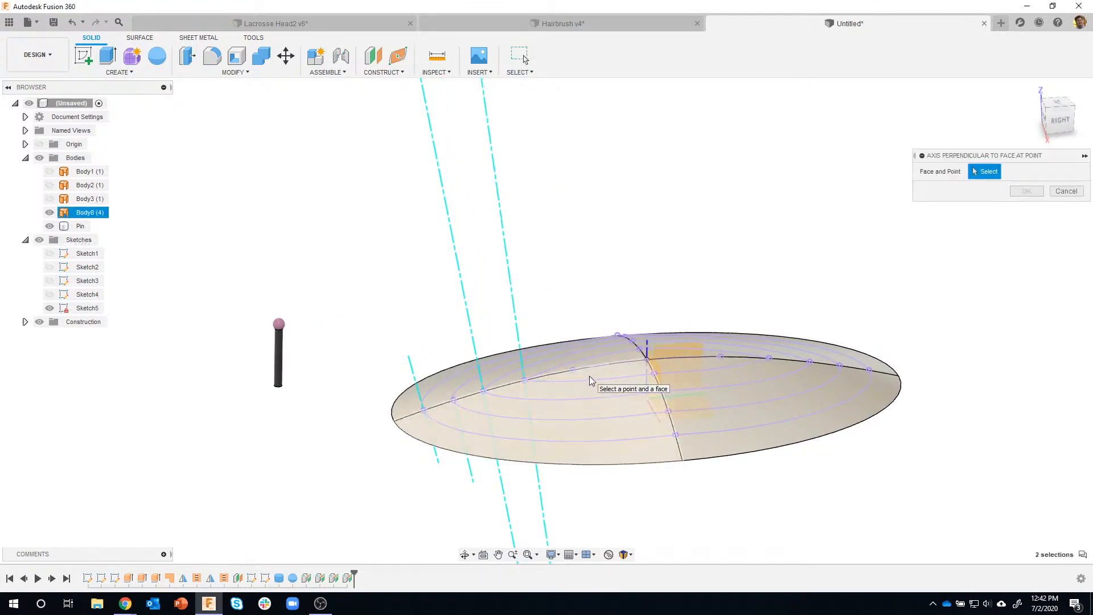
pyautogui.click(589, 375)
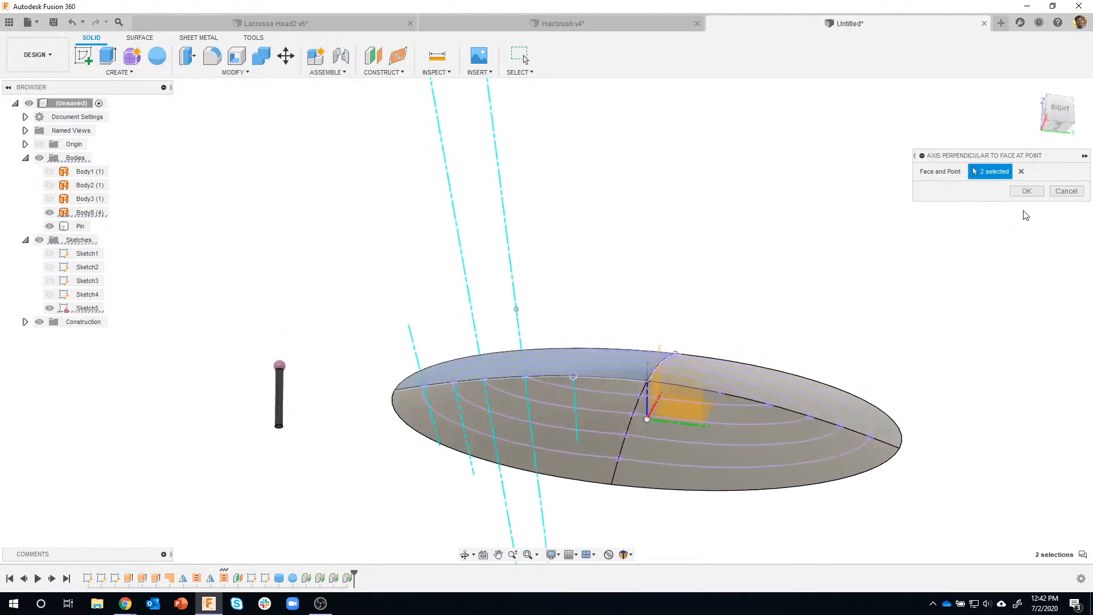
pyautogui.click(1028, 194)
pyautogui.scroll(4, 490, 367)
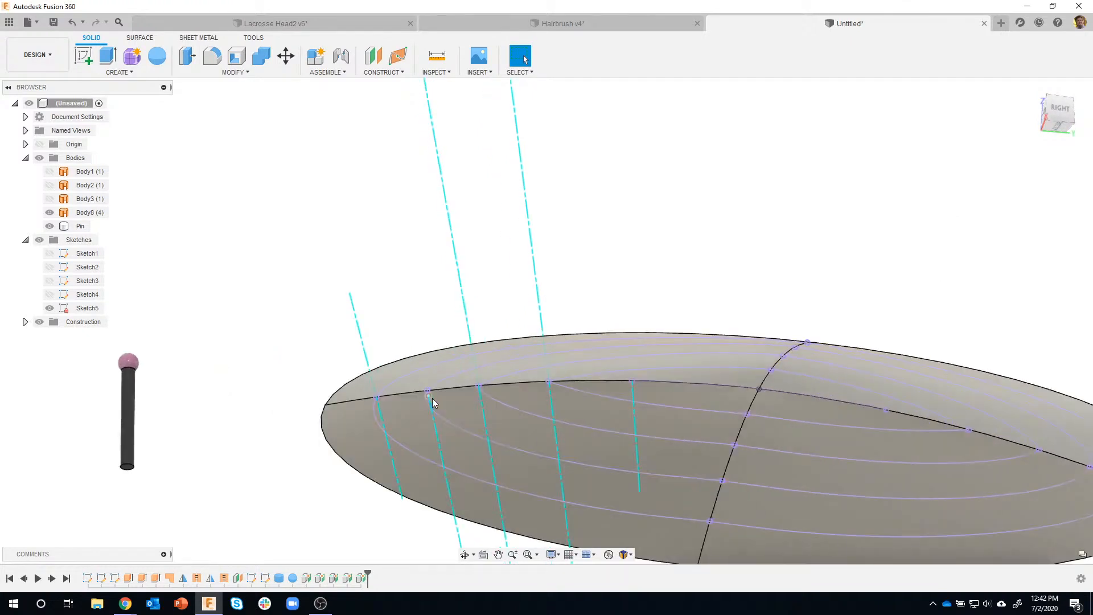
# Step: Shorten the displayed extents of the overlong face-perpendicular axes so they end close to the dome
pyautogui.scroll(-8, 483, 317)
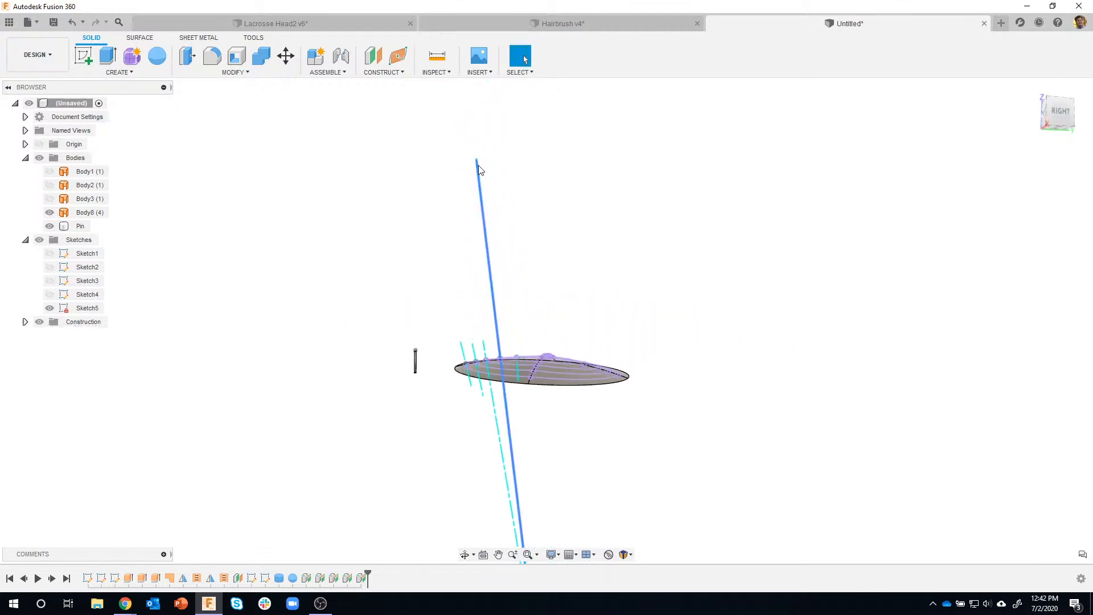
pyautogui.moveTo(525, 373); pyautogui.dragTo(515, 267, button='middle')
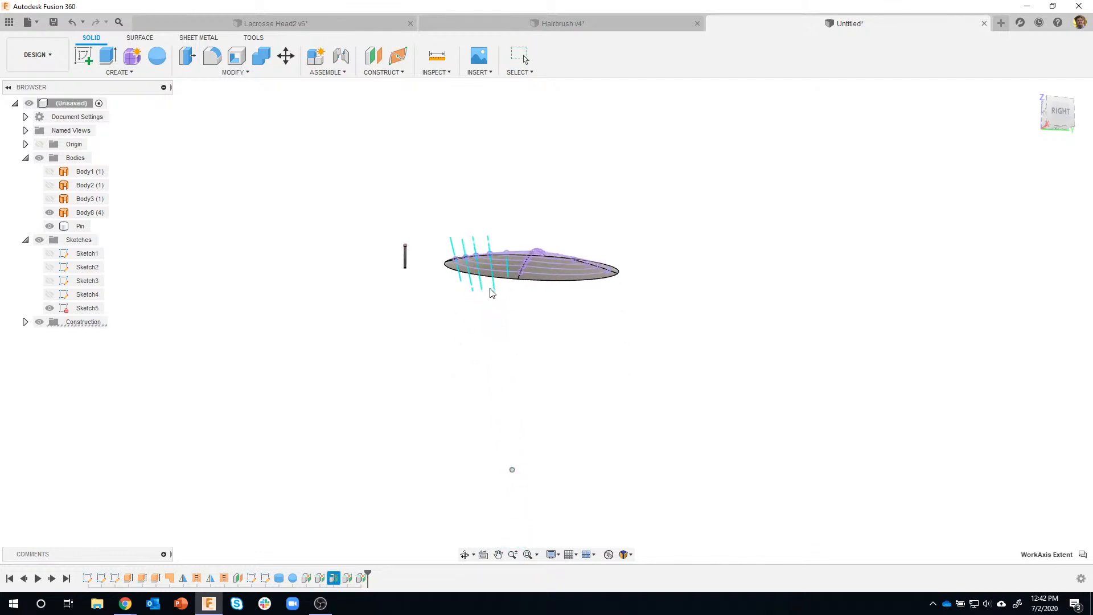
pyautogui.scroll(5, 495, 267)
pyautogui.keyDown('shift'); pyautogui.moveTo(571, 291); pyautogui.dragTo(525, 265, button='middle'); pyautogui.keyUp('shift')
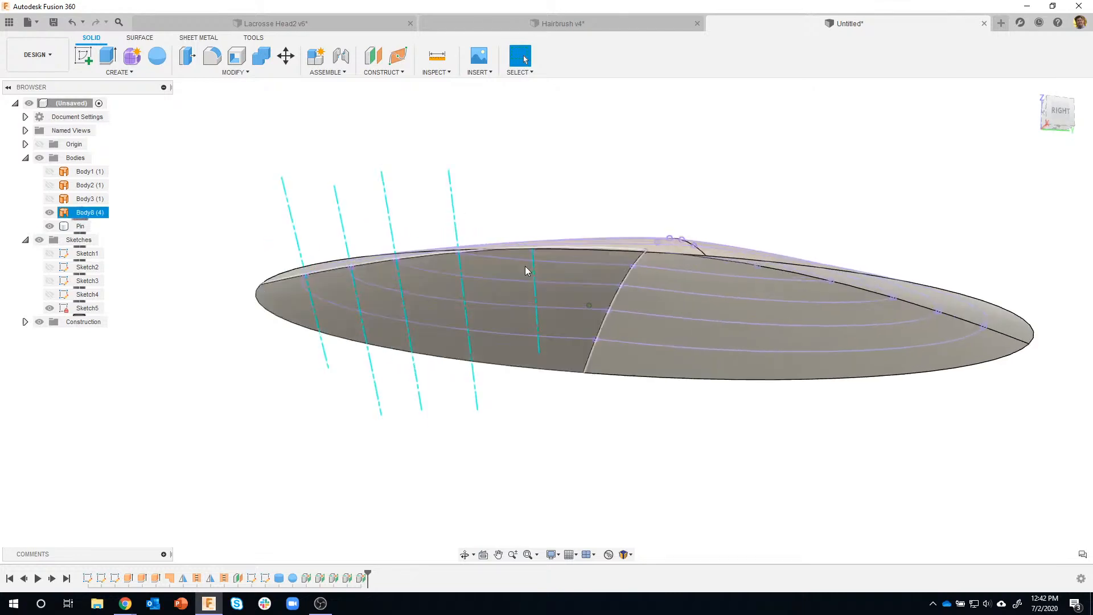
# Step: Extend the fifth axis above the dome surface, hiding Body8 temporarily to reach it and showing it again
pyautogui.click(530, 254)
pyautogui.moveTo(532, 250); pyautogui.dragTo(535, 203)
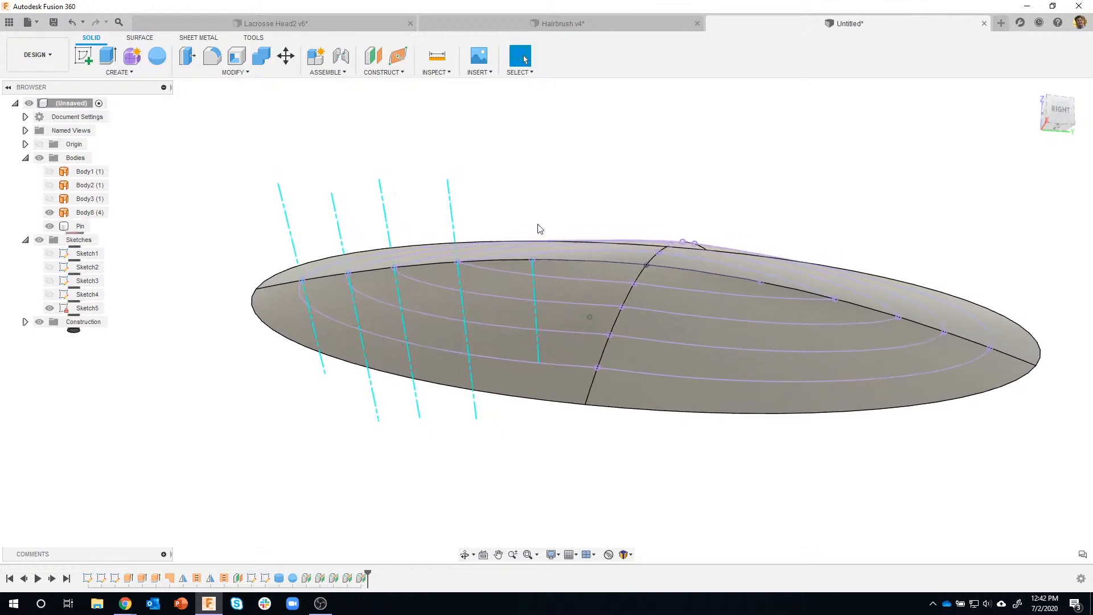
pyautogui.scroll(3, 539, 227)
pyautogui.click(49, 213)
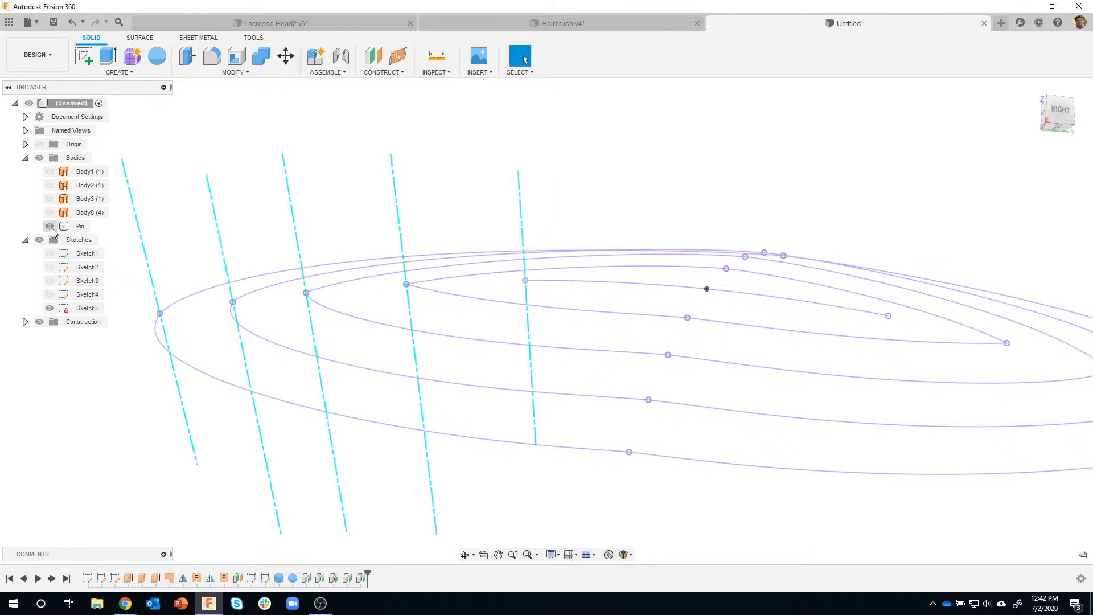
pyautogui.click(50, 213)
# Step: Align the pin body from its cylindrical shaft face to the outermost construction axis on the dome
pyautogui.scroll(-5, 620, 204)
pyautogui.keyDown('shift'); pyautogui.moveTo(620, 204); pyautogui.dragTo(416, 194, button='middle'); pyautogui.keyUp('shift')
pyautogui.scroll(3, 371, 160)
pyautogui.keyDown('shift'); pyautogui.moveTo(371, 160); pyautogui.dragTo(372, 161, button='middle'); pyautogui.keyUp('shift')
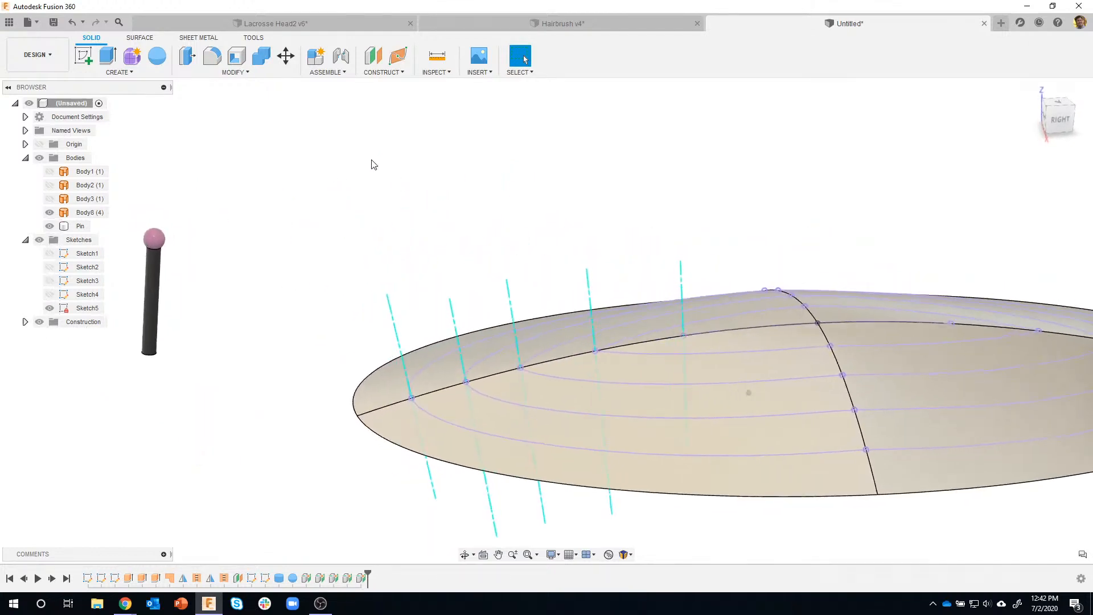
pyautogui.click(215, 73)
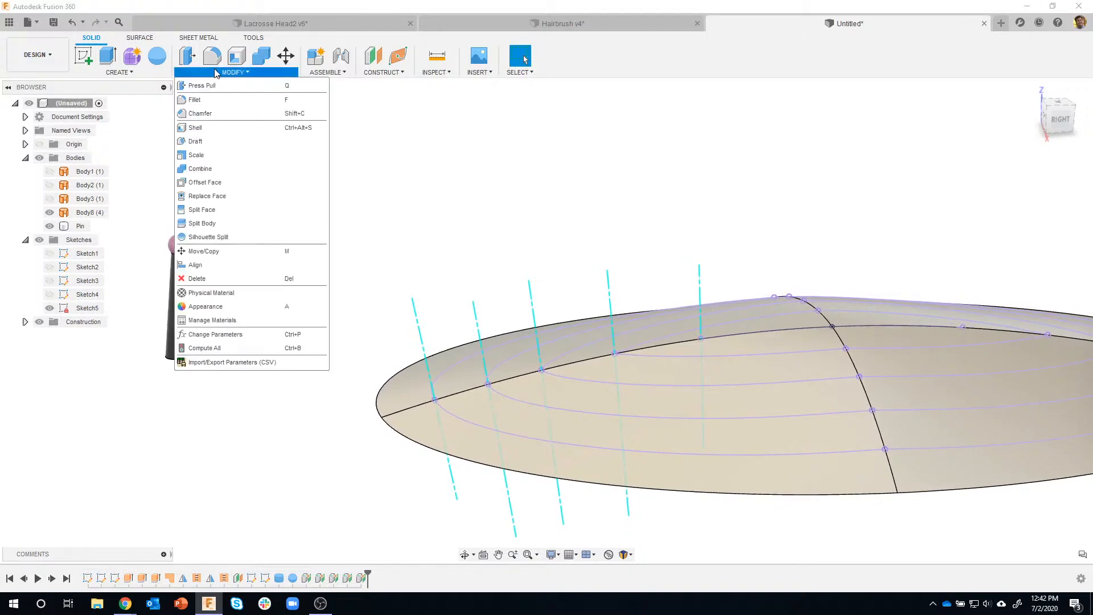
pyautogui.click(209, 267)
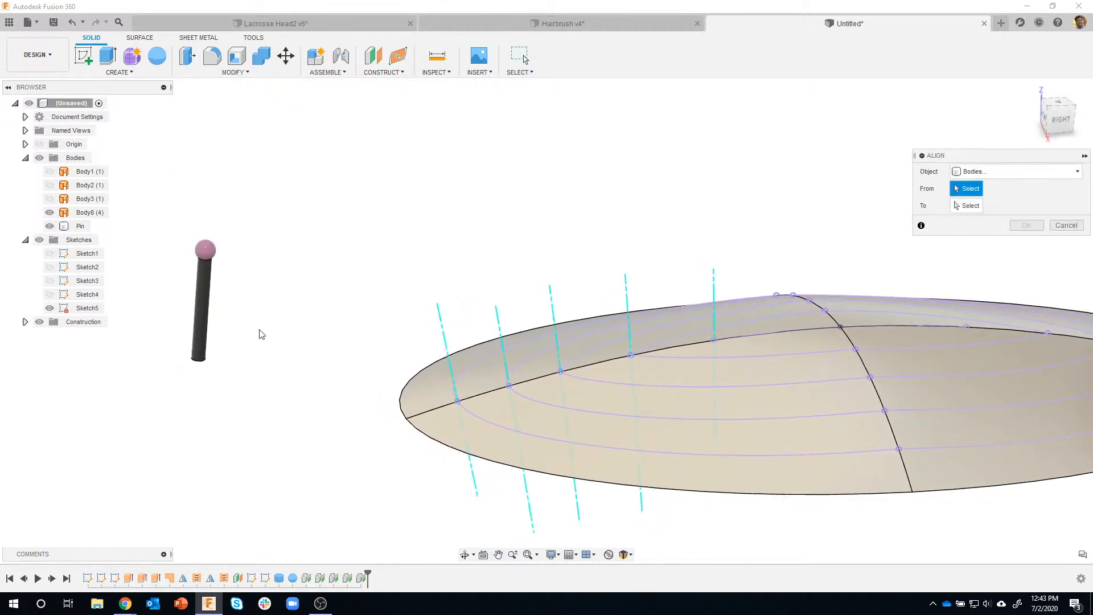
pyautogui.scroll(3, 183, 359)
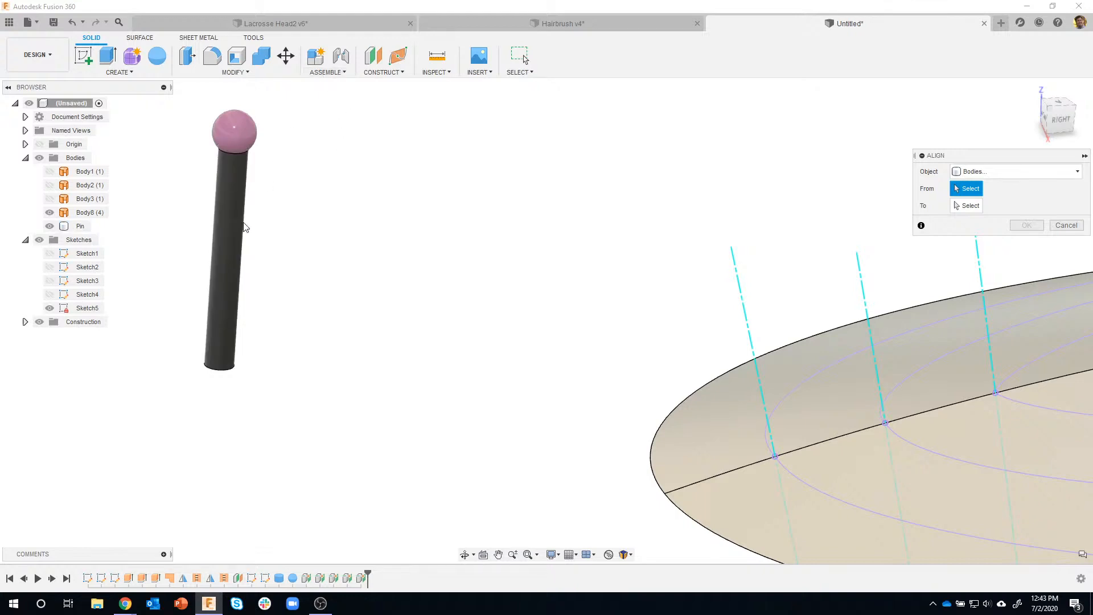
pyautogui.click(221, 365)
pyautogui.scroll(-2, 391, 344)
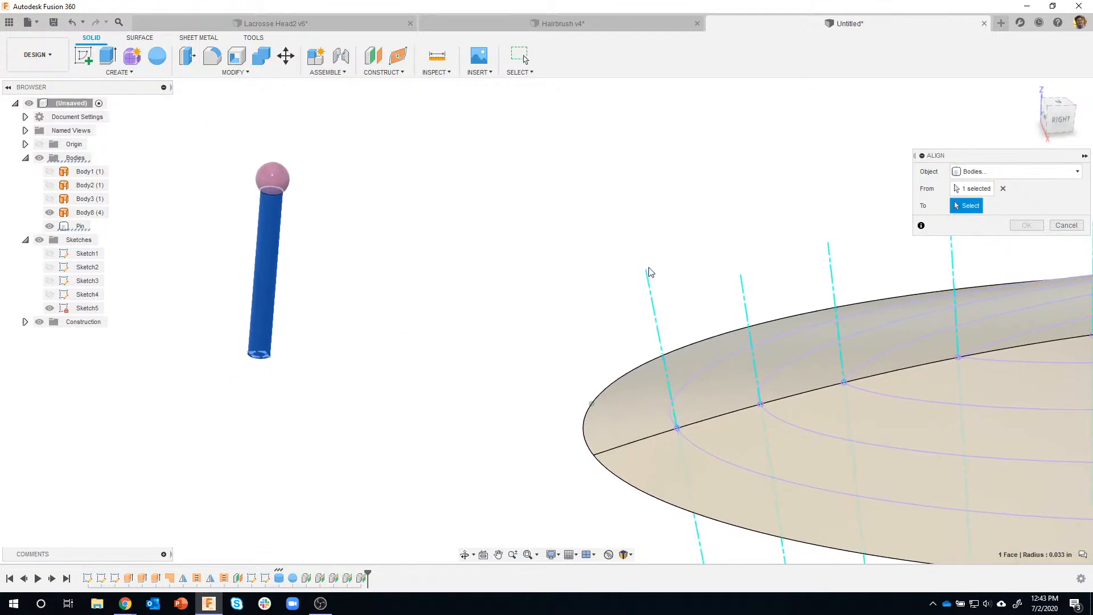
pyautogui.click(654, 317)
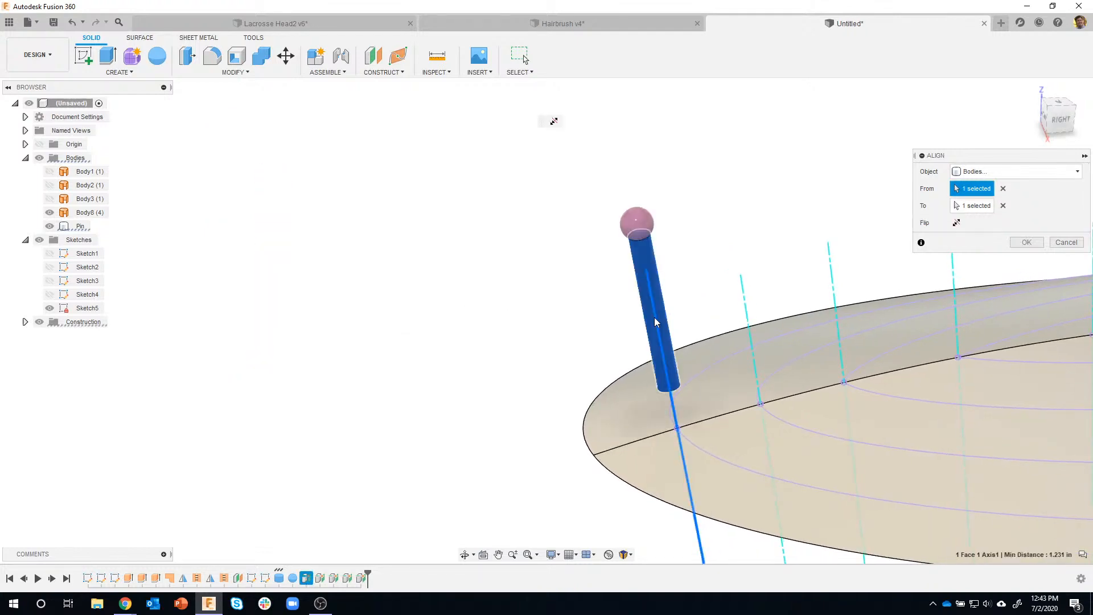
pyautogui.keyDown('shift'); pyautogui.moveTo(693, 325); pyautogui.dragTo(566, 247, button='middle'); pyautogui.keyUp('shift')
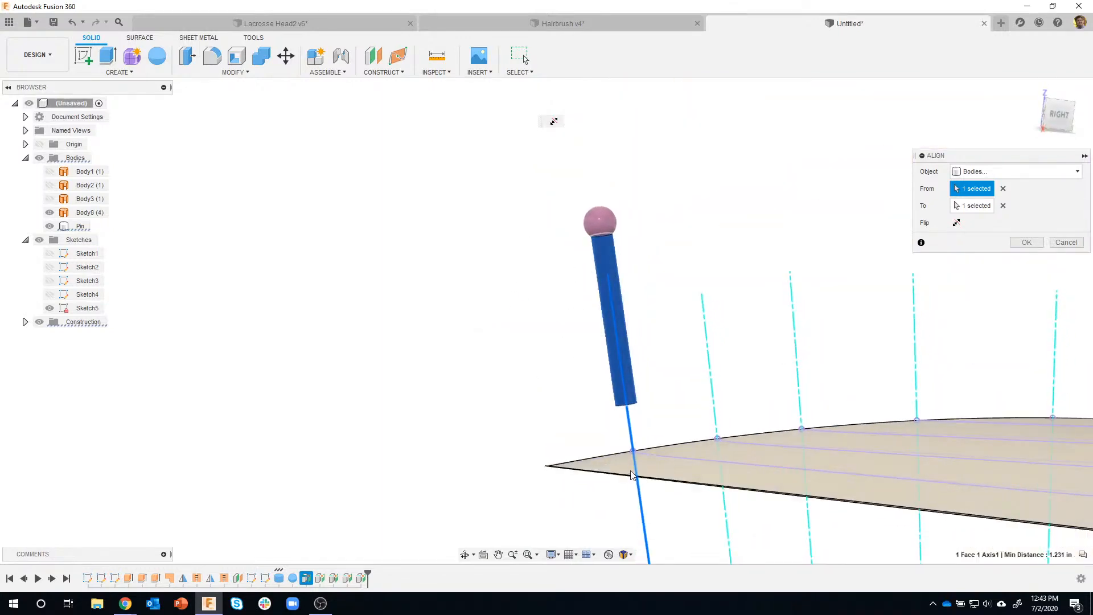
pyautogui.keyDown('shift'); pyautogui.moveTo(747, 364); pyautogui.dragTo(614, 456, button='middle'); pyautogui.keyUp('shift')
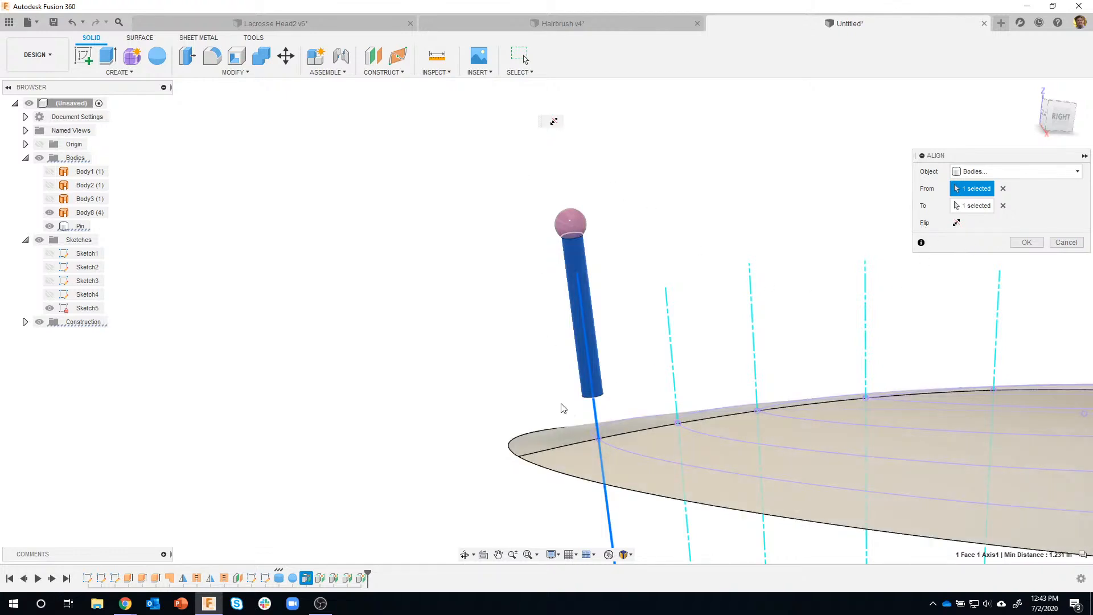
pyautogui.click(1024, 242)
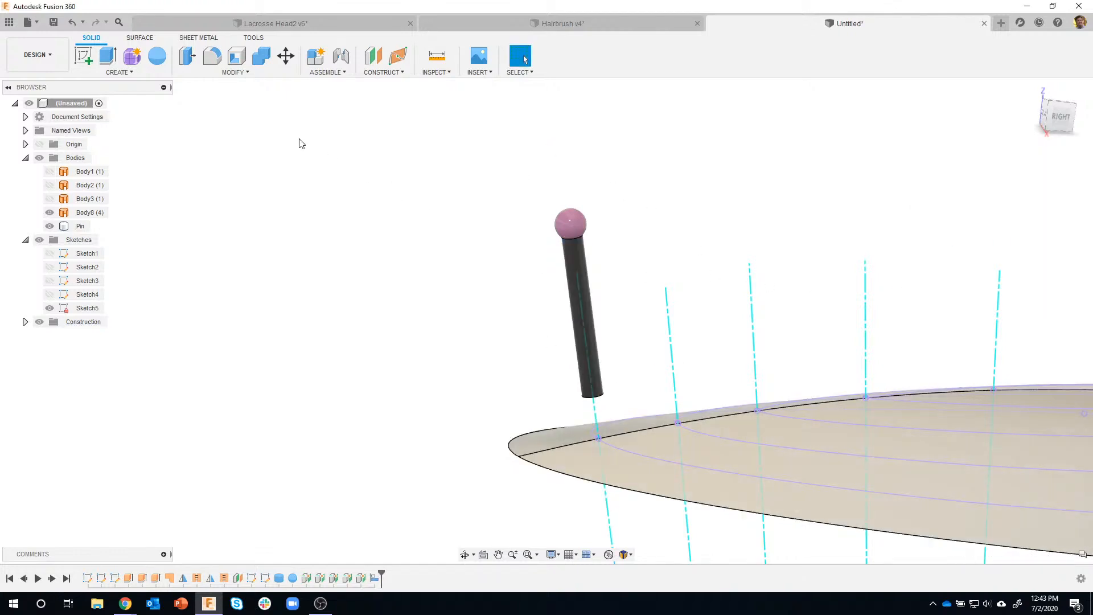
# Step: Free-move the pin body about 0.034 in along its own Z direction on the outermost axis
pyautogui.click(286, 56)
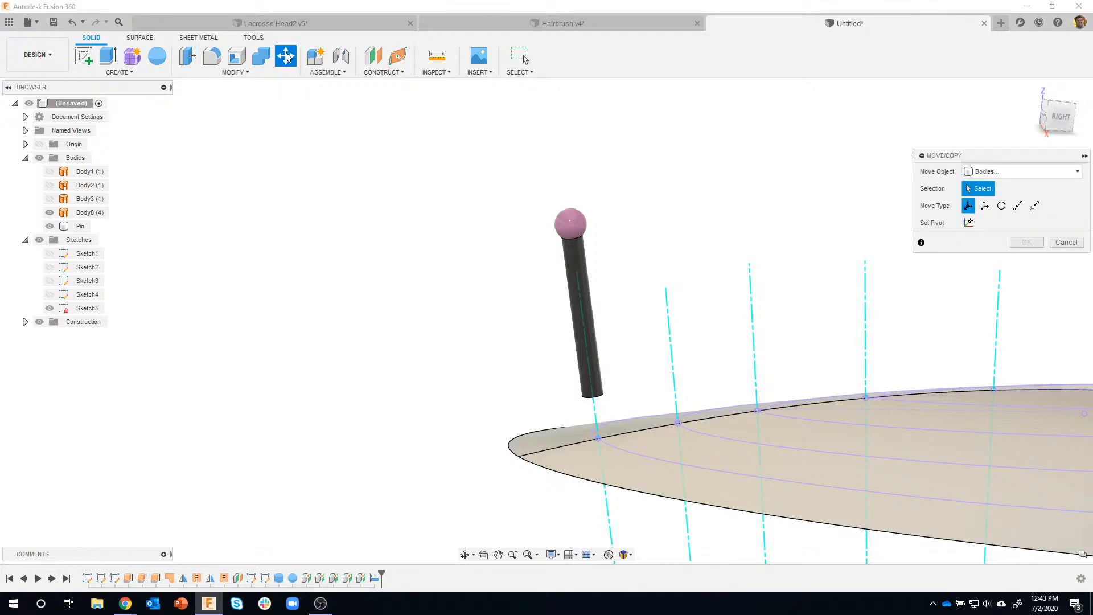
pyautogui.click(557, 245)
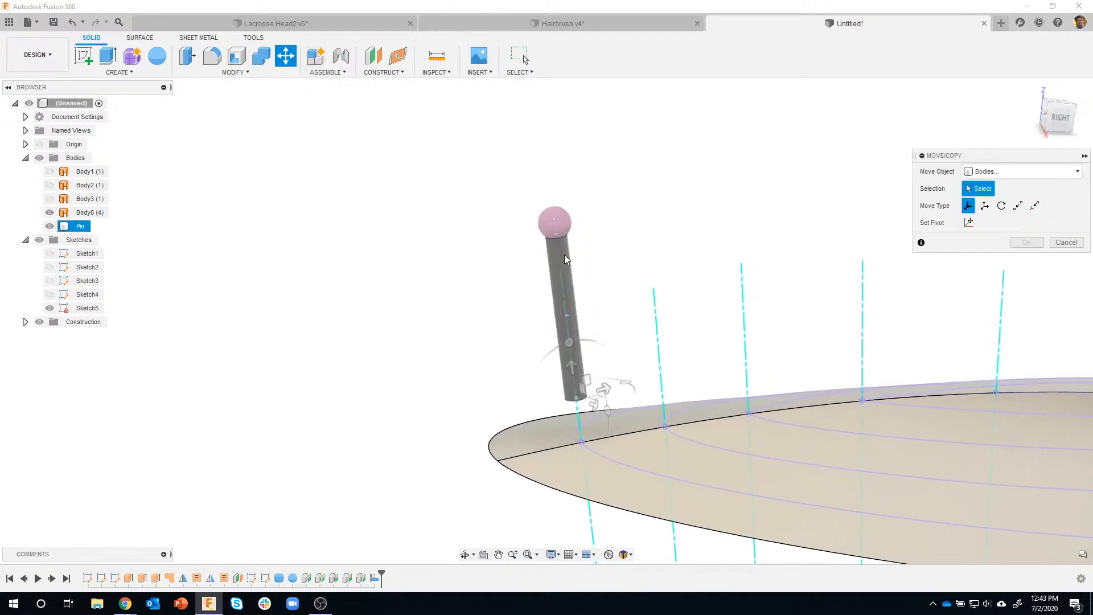
pyautogui.click(604, 229)
pyautogui.keyDown('shift'); pyautogui.moveTo(604, 229); pyautogui.dragTo(590, 252, button='middle'); pyautogui.keyUp('shift')
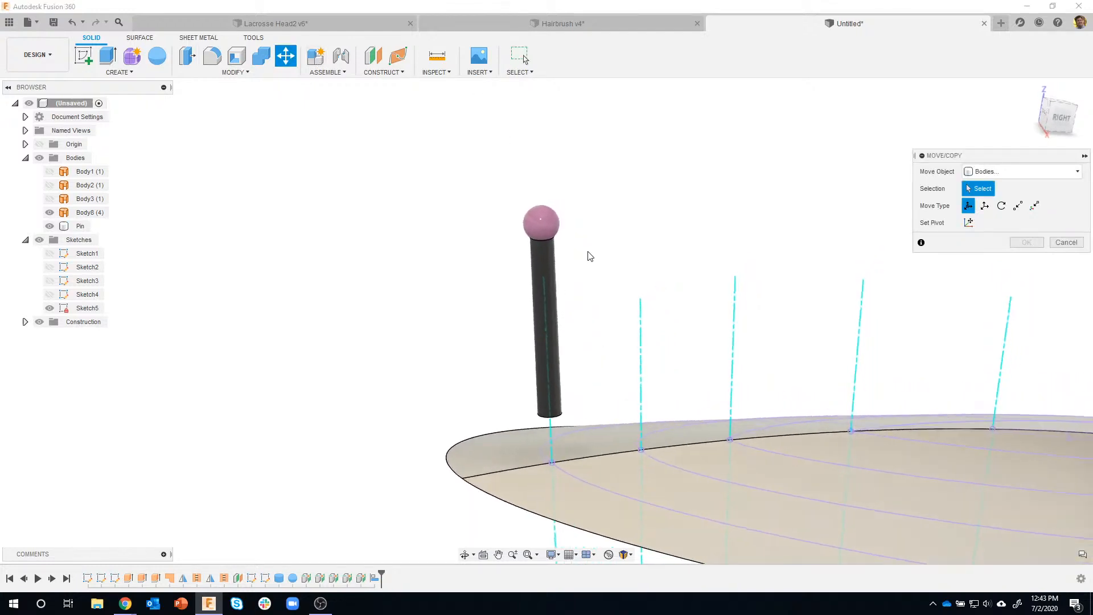
pyautogui.click(547, 223)
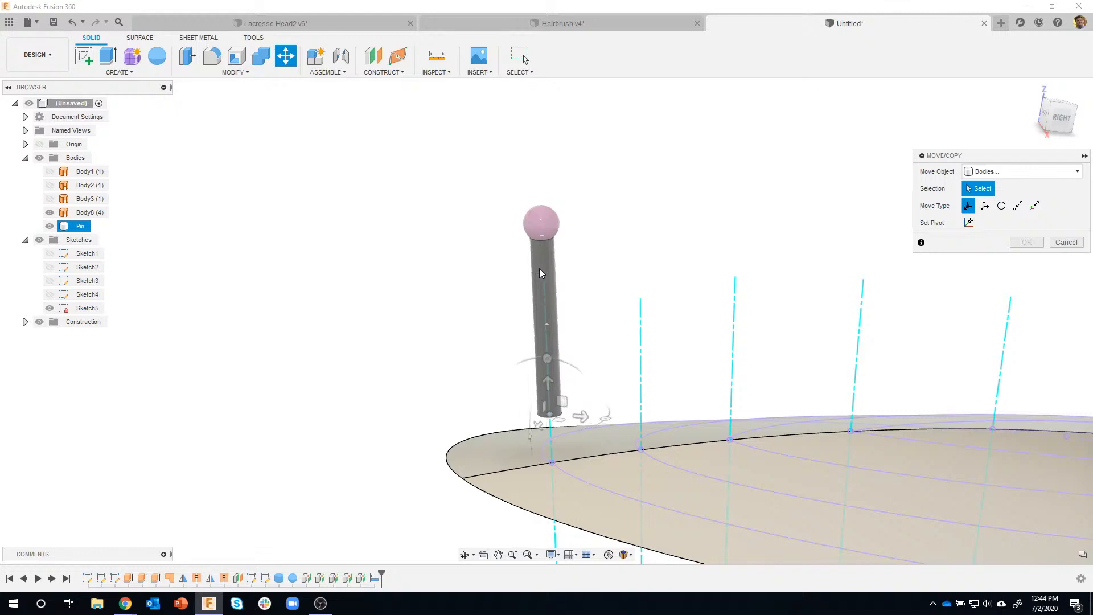
pyautogui.click(540, 270)
pyautogui.keyDown('shift'); pyautogui.moveTo(550, 277); pyautogui.dragTo(590, 276, button='middle'); pyautogui.keyUp('shift')
pyautogui.moveTo(549, 384); pyautogui.dragTo(575, 374)
pyautogui.keyDown('shift'); pyautogui.moveTo(667, 336); pyautogui.dragTo(740, 296, button='middle'); pyautogui.keyUp('shift')
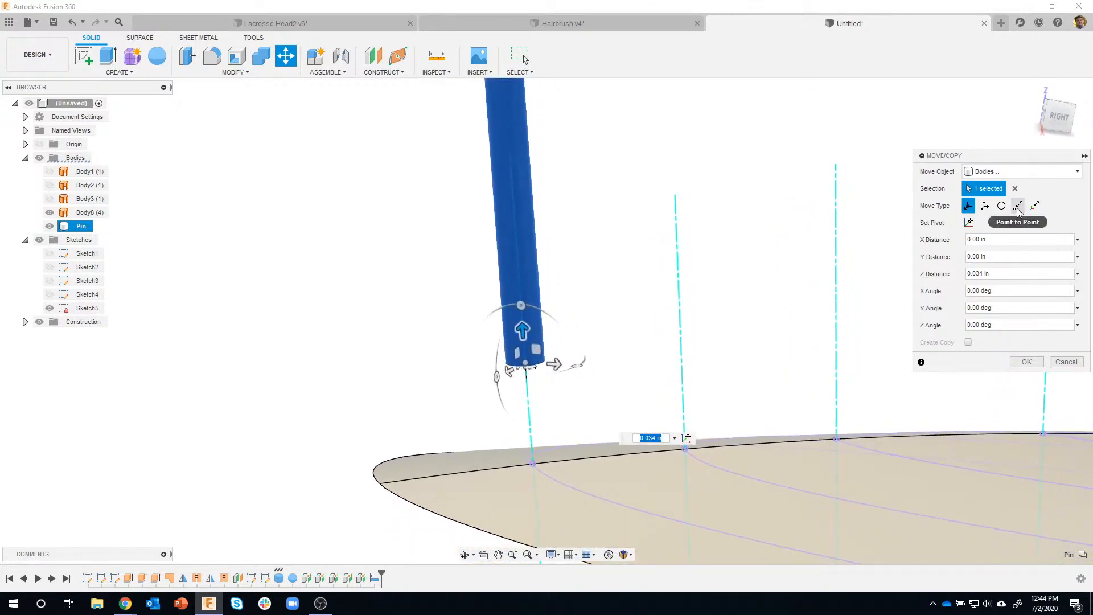
# Step: Try to move the pin point to point, from its base centre to the outermost sketch point on the dome
pyautogui.click(1018, 206)
pyautogui.moveTo(613, 353)
pyautogui.keyDown('shift'); pyautogui.mouseDown(button='middle')
pyautogui.moveTo(564, 366)
pyautogui.moveTo(542, 354)
pyautogui.moveTo(586, 390)
pyautogui.moveTo(756, 357)
pyautogui.moveTo(835, 307)
pyautogui.moveTo(584, 413)
pyautogui.mouseUp(button='middle'); pyautogui.keyUp('shift')
pyautogui.click(541, 355)
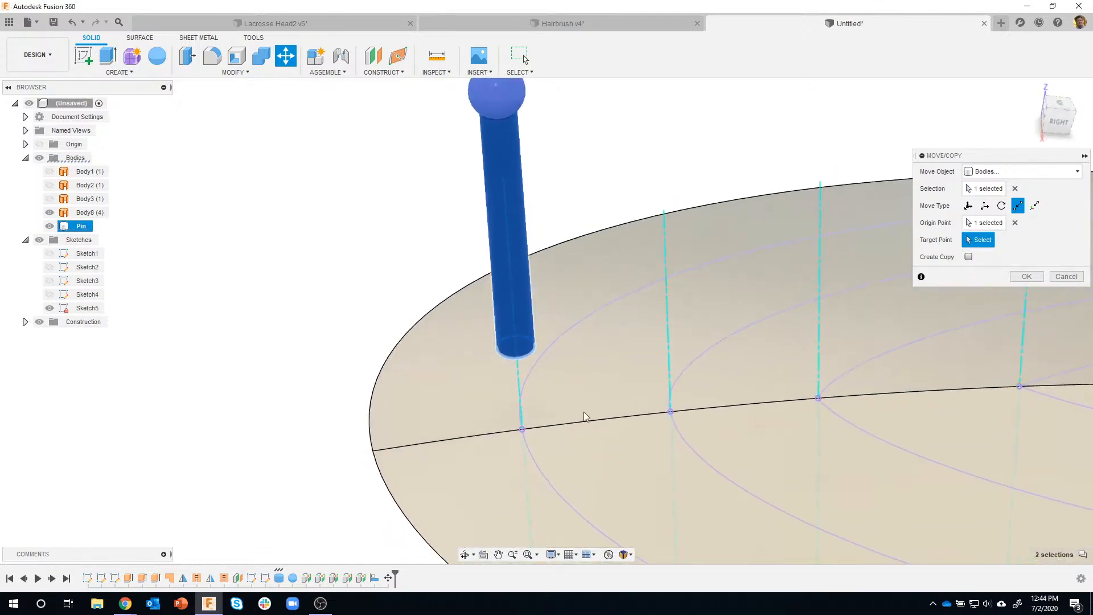
pyautogui.click(522, 431)
pyautogui.keyDown('shift'); pyautogui.moveTo(502, 444); pyautogui.dragTo(547, 264, button='middle'); pyautogui.keyUp('shift')
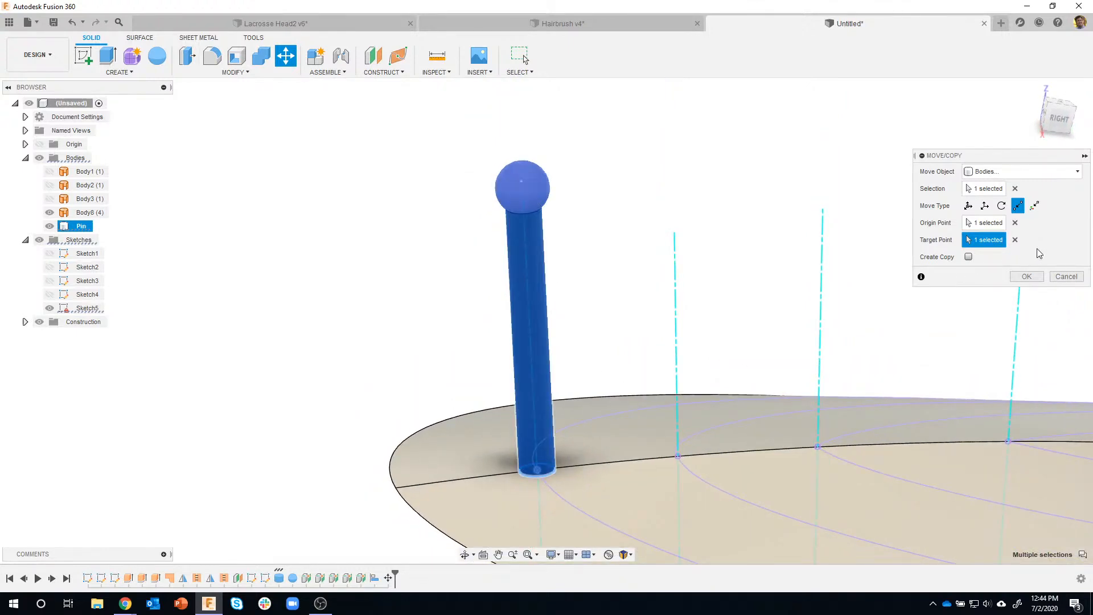
pyautogui.click(1067, 276)
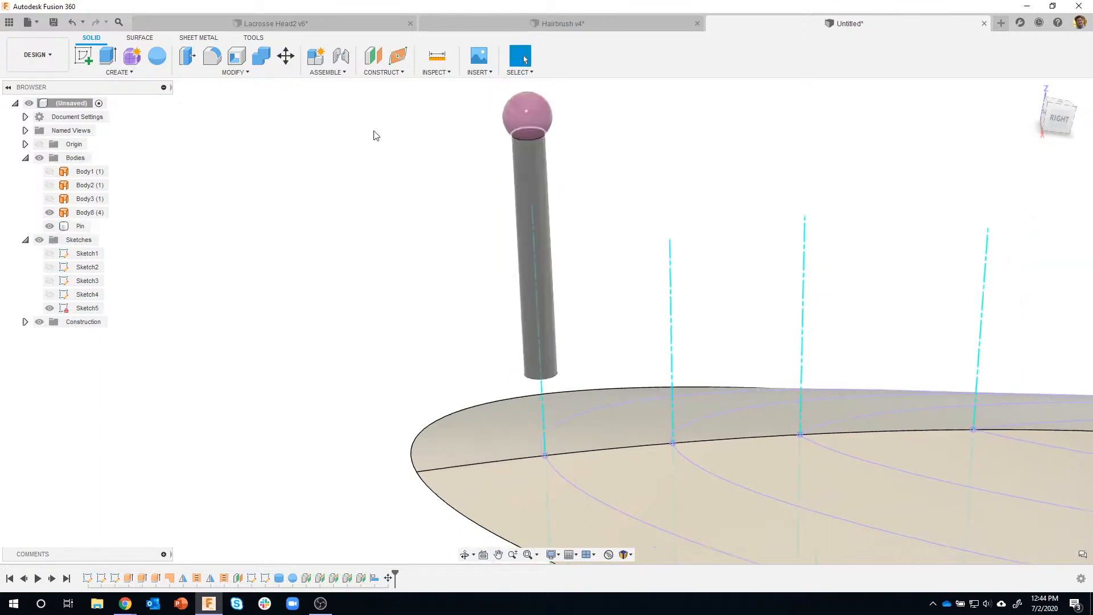
# Step: Free-move the pin body about -0.193 in along Z so its base sinks into the dome at the outermost sketch point
pyautogui.click(285, 56)
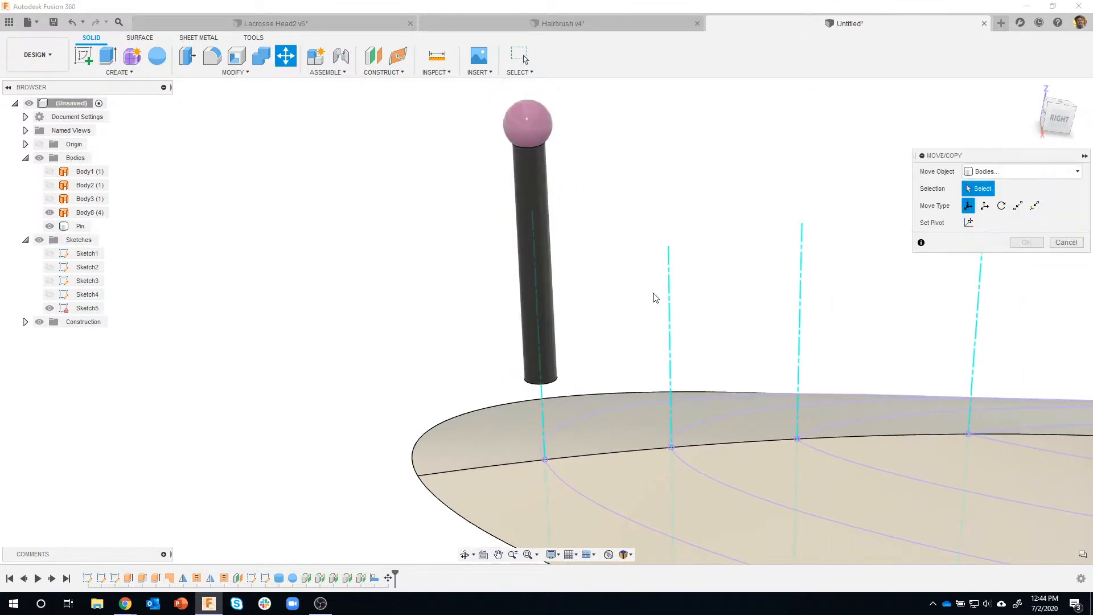
pyautogui.click(547, 282)
pyautogui.moveTo(539, 344); pyautogui.dragTo(572, 435)
pyautogui.keyDown('shift'); pyautogui.moveTo(572, 435); pyautogui.dragTo(546, 456, button='middle'); pyautogui.keyUp('shift')
pyautogui.moveTo(538, 441)
pyautogui.mouseDown()
pyautogui.moveTo(540, 449)
pyautogui.moveTo(536, 439)
pyautogui.mouseUp()
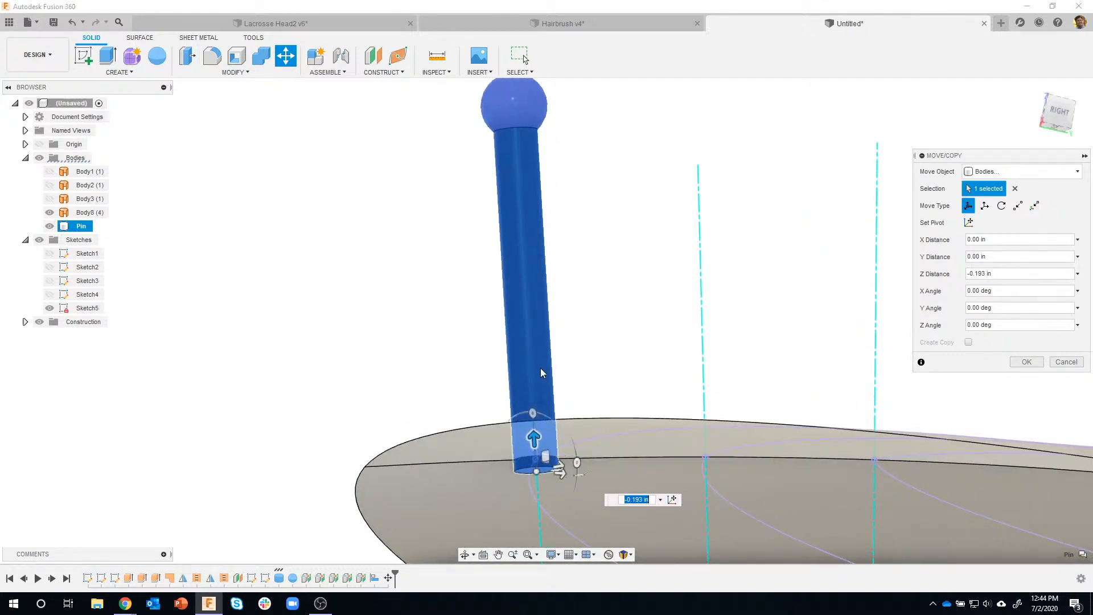
pyautogui.keyDown('shift'); pyautogui.moveTo(531, 490); pyautogui.dragTo(645, 406, button='middle'); pyautogui.keyUp('shift')
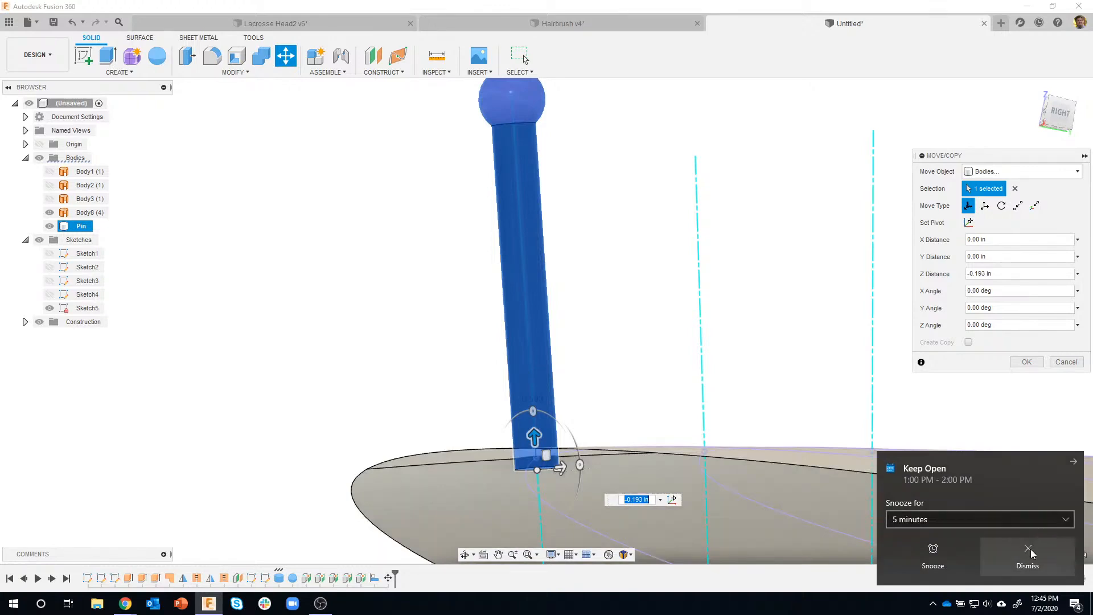
pyautogui.click(1028, 549)
pyautogui.keyDown('shift'); pyautogui.moveTo(509, 408); pyautogui.dragTo(558, 495, button='middle'); pyautogui.keyUp('shift')
pyautogui.keyDown('shift'); pyautogui.moveTo(563, 436); pyautogui.dragTo(699, 463, button='middle'); pyautogui.keyUp('shift')
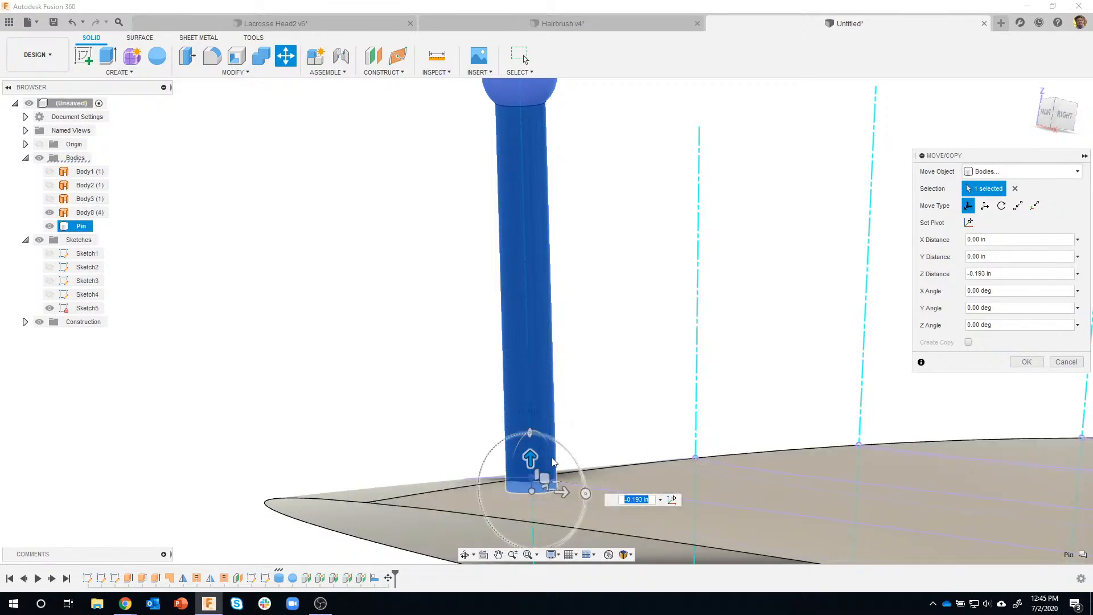
pyautogui.scroll(-5, 637, 433)
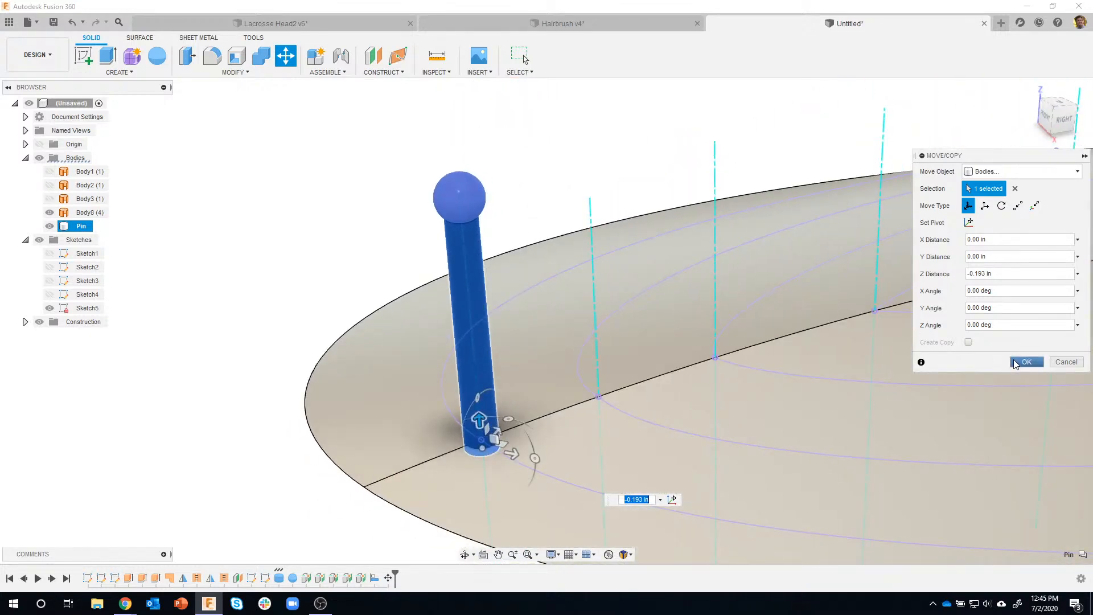
pyautogui.click(1027, 361)
# Step: Start a Pattern on Path of the Pin body, using the complete outermost sketch curve on the dome as the path
pyautogui.scroll(-5, 310, 292)
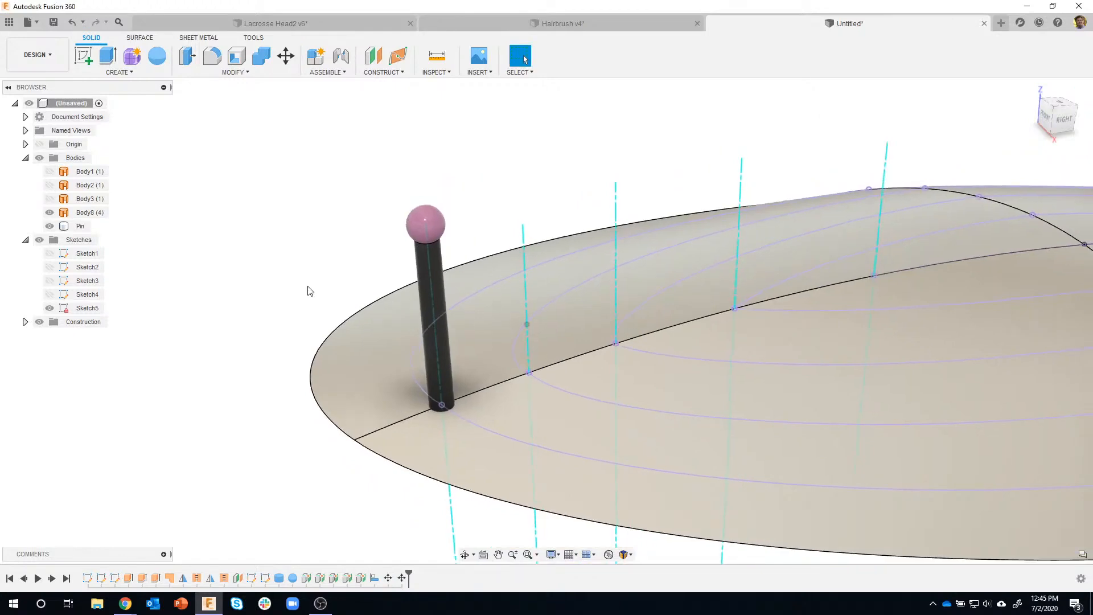
pyautogui.scroll(-3, 310, 291)
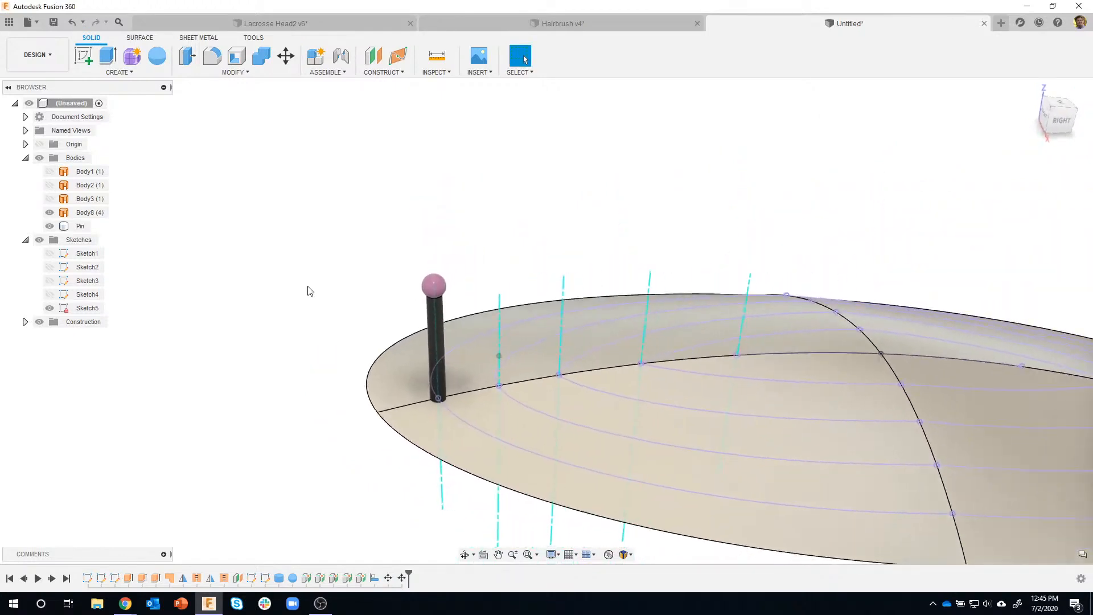
pyautogui.scroll(-2, 231, 239)
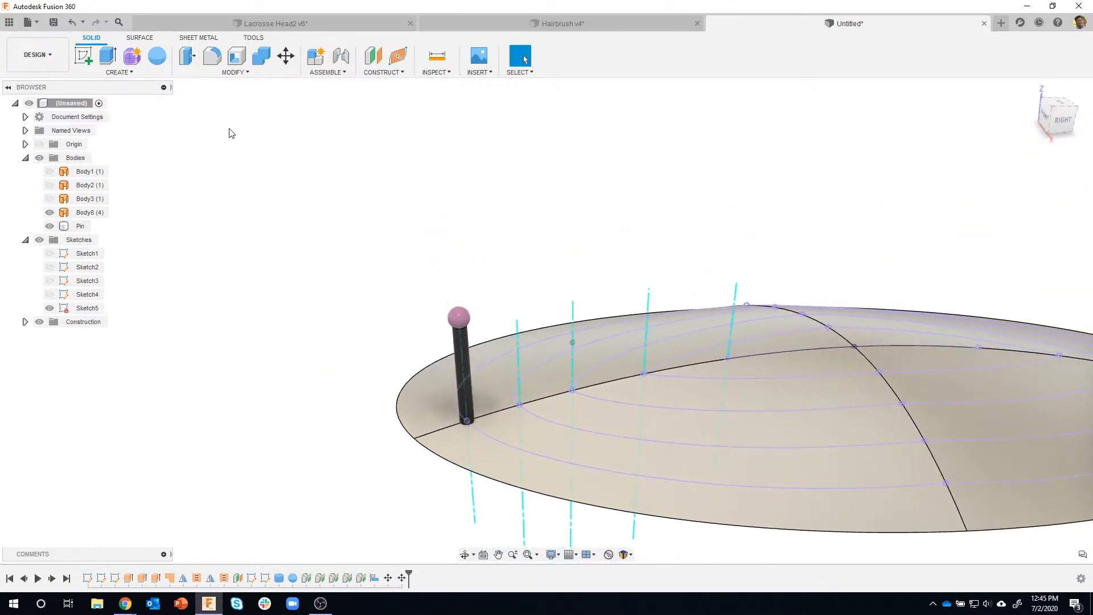
pyautogui.click(130, 73)
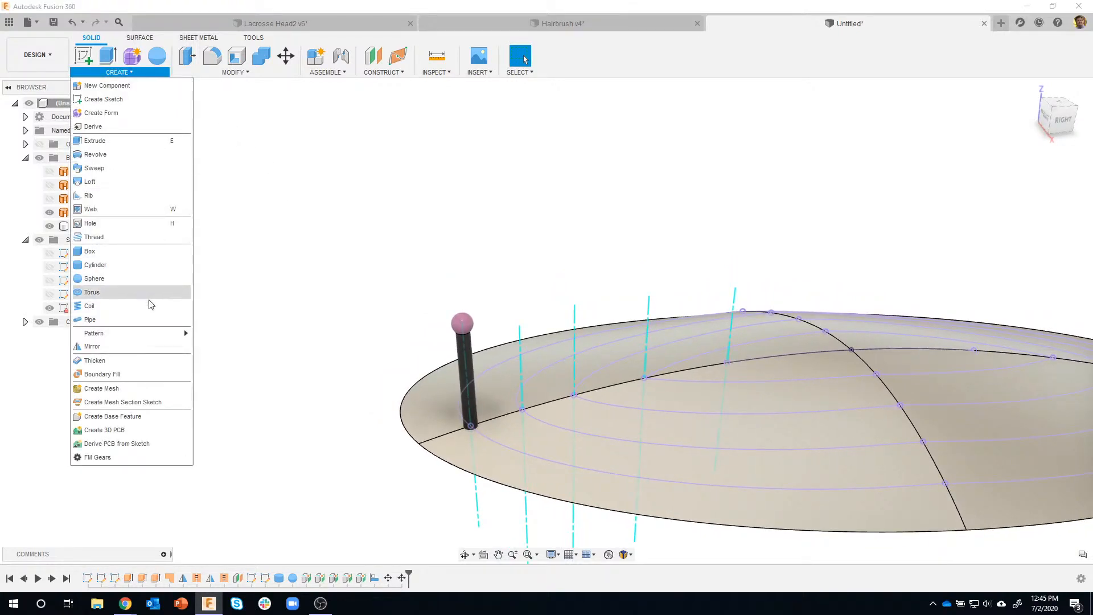
pyautogui.moveTo(143, 338)
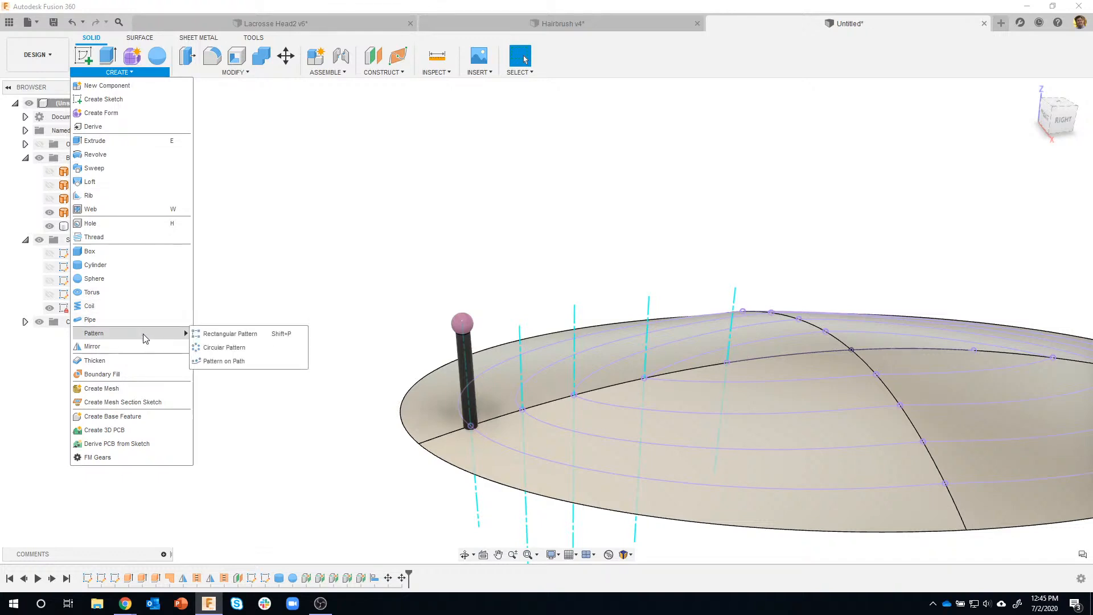
pyautogui.click(257, 360)
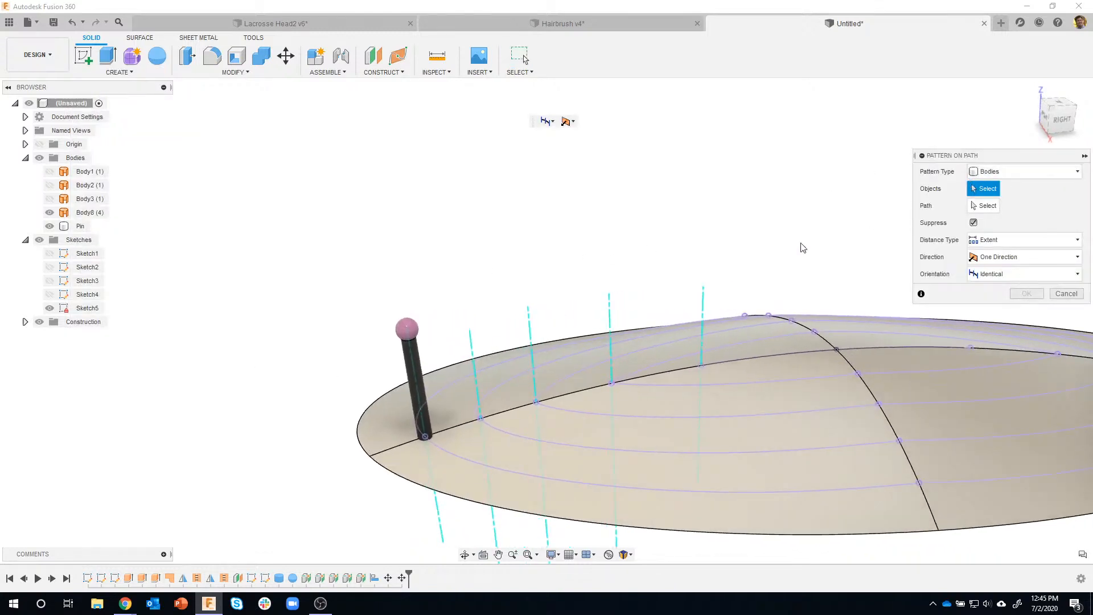
pyautogui.click(422, 337)
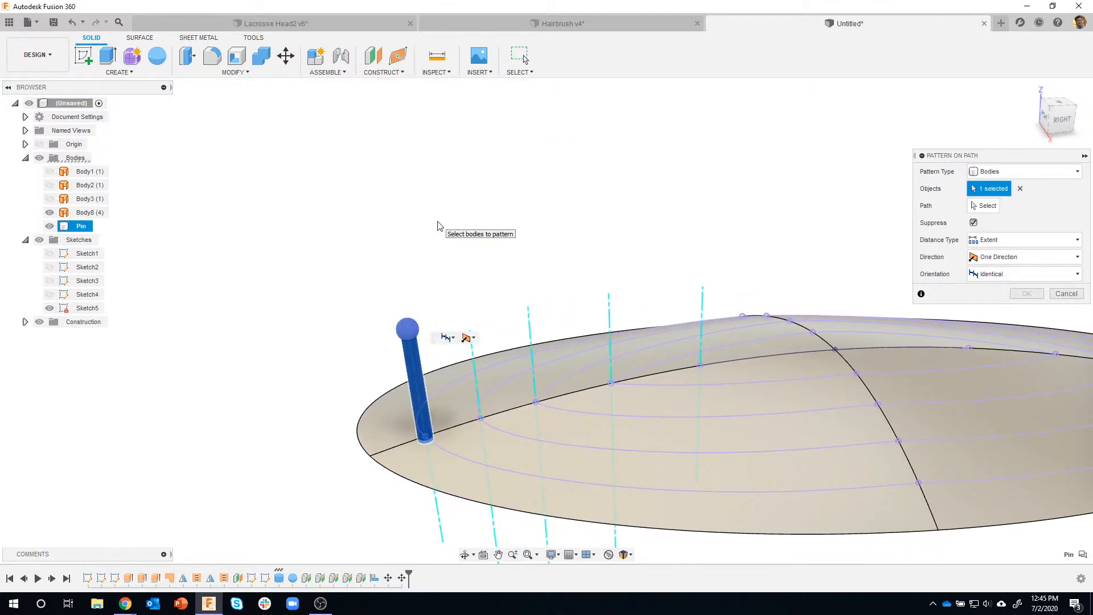
pyautogui.click(979, 206)
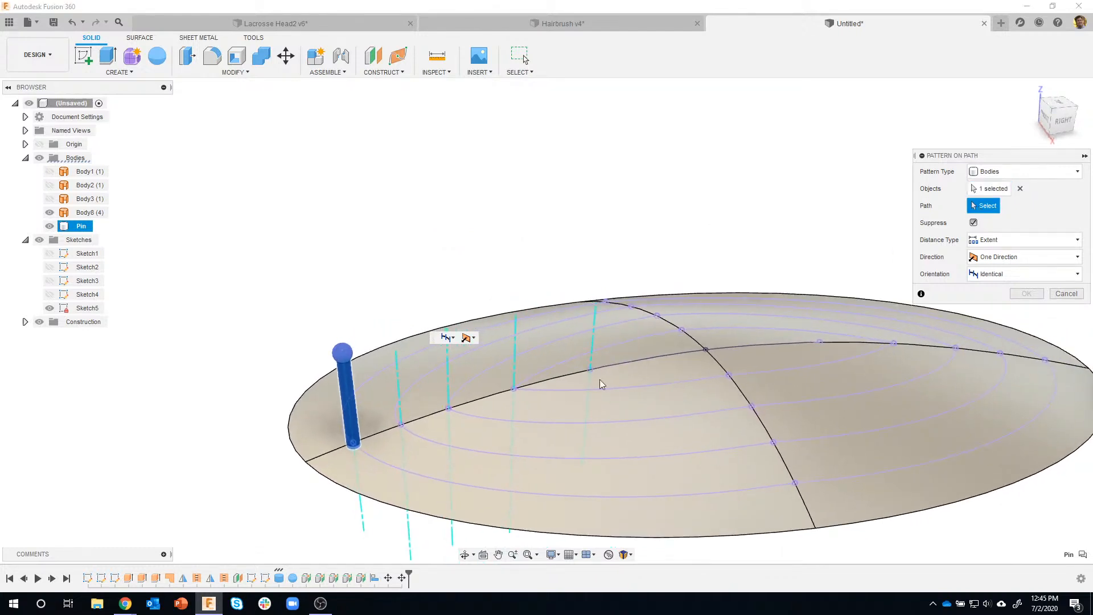
pyautogui.click(383, 459)
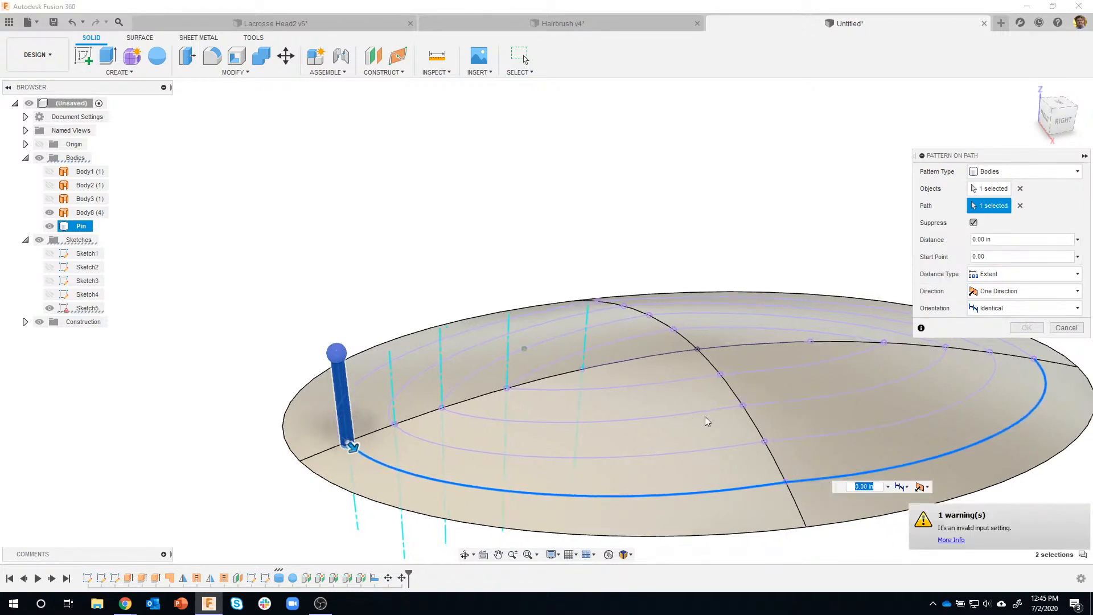
pyautogui.click(815, 316)
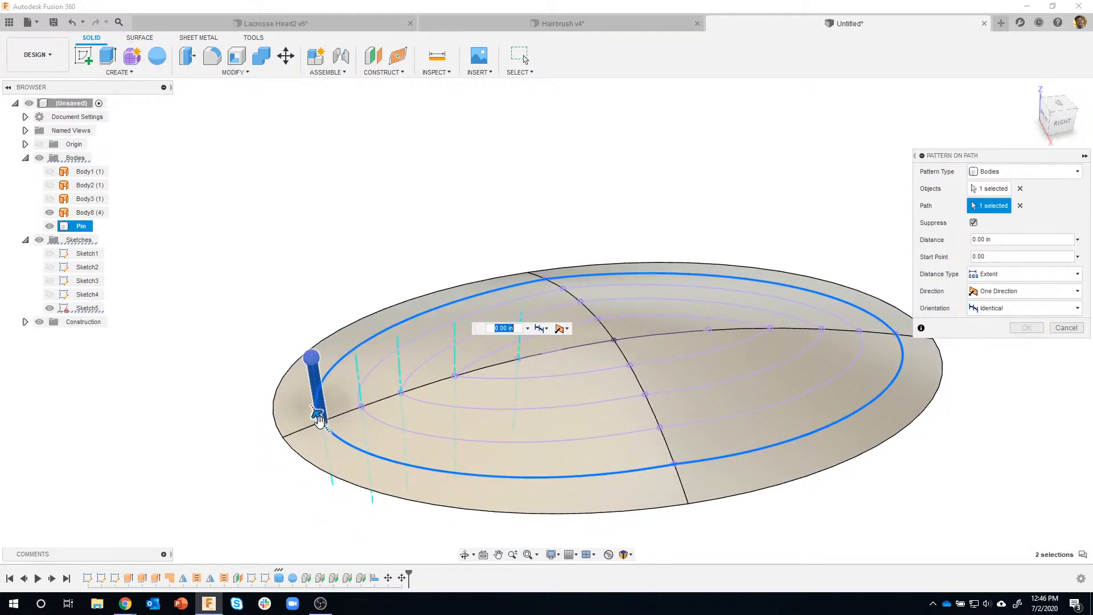
# Step: Set the pin pattern's quantity to 42 with Suppress turned off, and extend its distance to about 8.954 in around the outer curve
pyautogui.moveTo(317, 414); pyautogui.dragTo(478, 299)
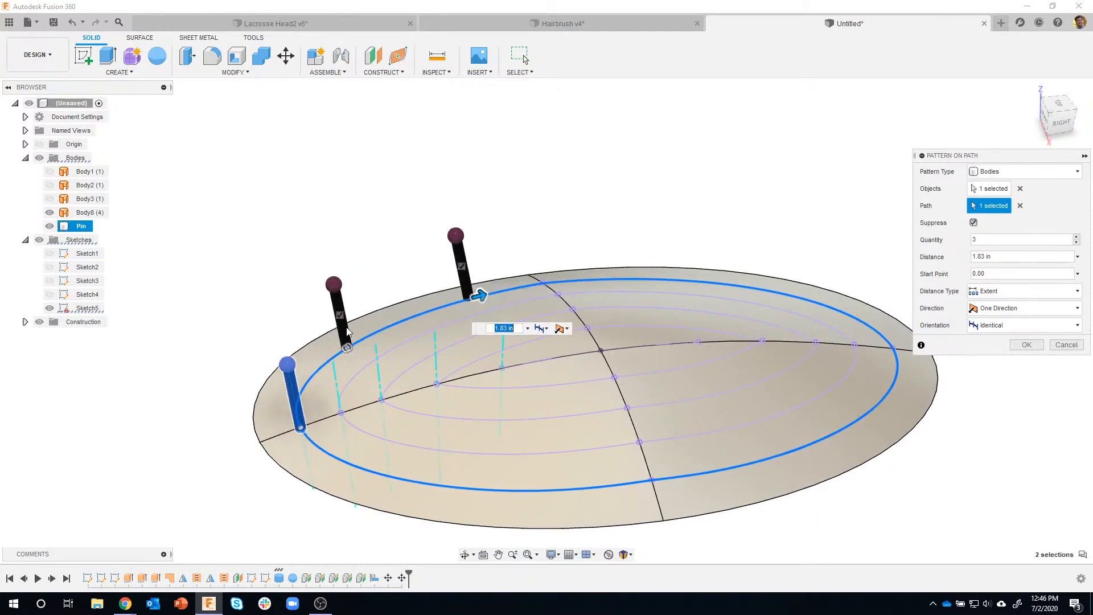
pyautogui.scroll(2, 335, 320)
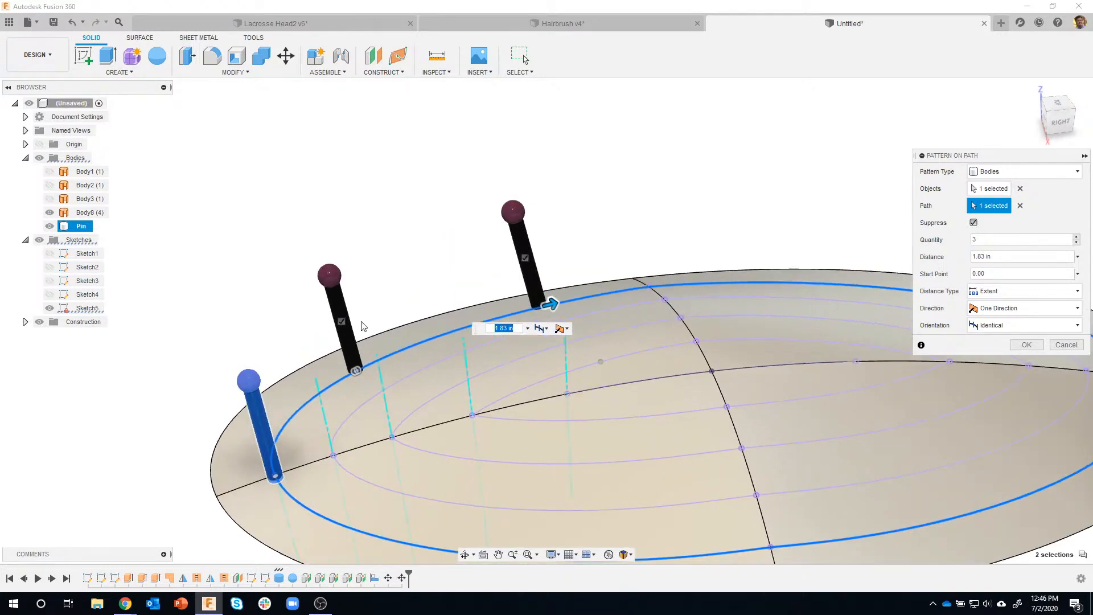
pyautogui.scroll(-2, 607, 261)
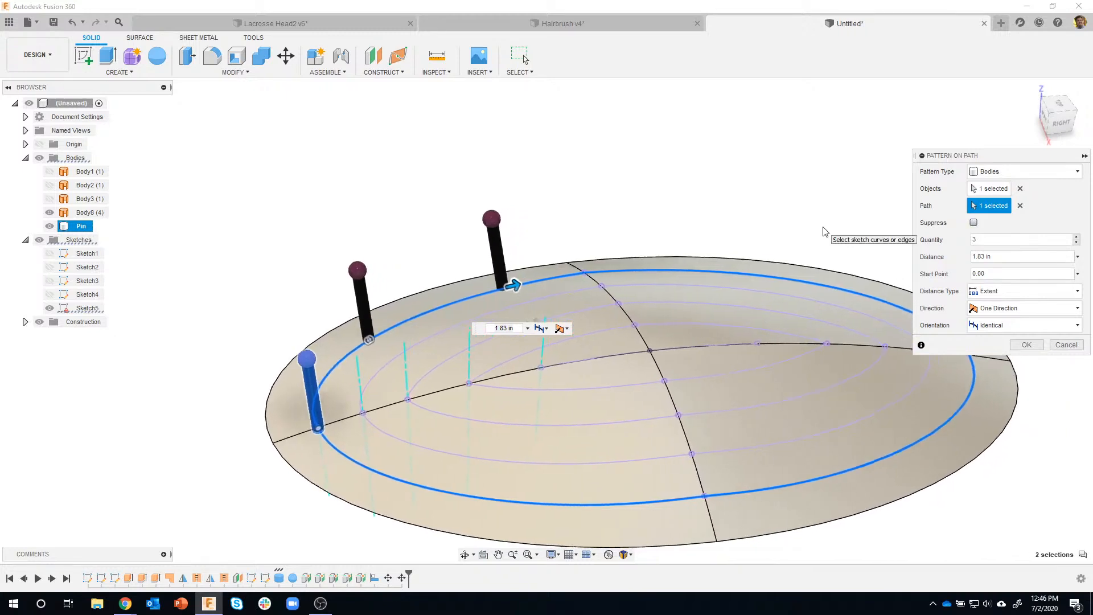
pyautogui.click(989, 242)
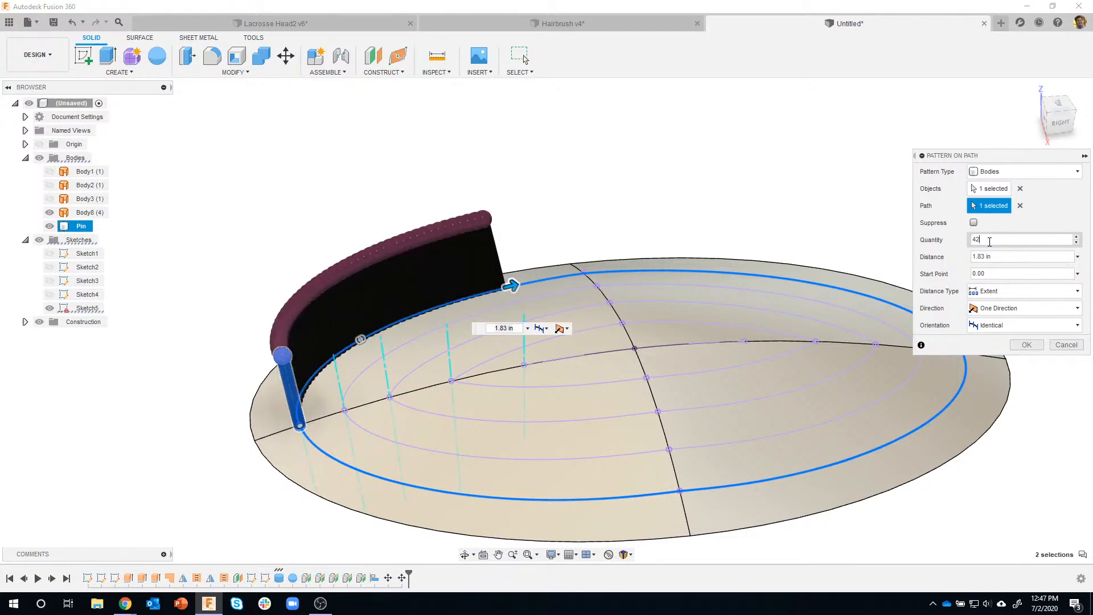
pyautogui.keyDown('shift'); pyautogui.moveTo(501, 216); pyautogui.dragTo(547, 272, button='middle'); pyautogui.keyUp('shift')
pyautogui.moveTo(547, 272); pyautogui.dragTo(272, 409)
pyautogui.keyDown('shift'); pyautogui.moveTo(605, 402); pyautogui.dragTo(611, 310, button='middle'); pyautogui.keyUp('shift')
pyautogui.keyDown('shift'); pyautogui.moveTo(482, 405); pyautogui.dragTo(485, 450, button='middle'); pyautogui.keyUp('shift')
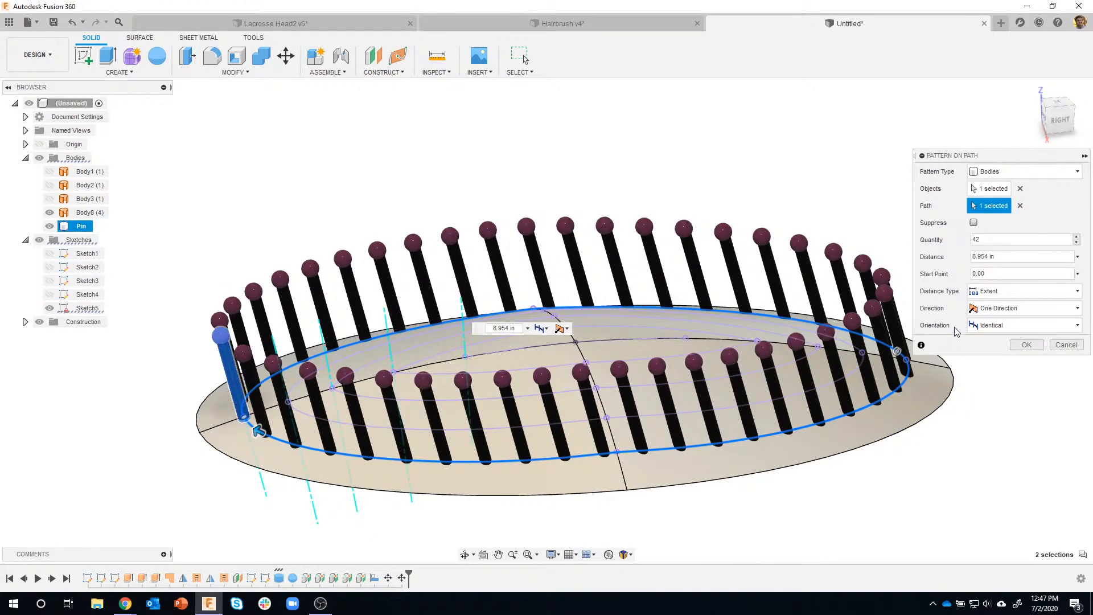
# Step: Set the pin pattern's orientation to Path Direction and inspect the pins' tilt around the dome
pyautogui.moveTo(242, 392)
pyautogui.keyDown('shift'); pyautogui.mouseDown(button='middle')
pyautogui.moveTo(222, 402)
pyautogui.moveTo(245, 382)
pyautogui.moveTo(247, 402)
pyautogui.mouseUp(button='middle'); pyautogui.keyUp('shift')
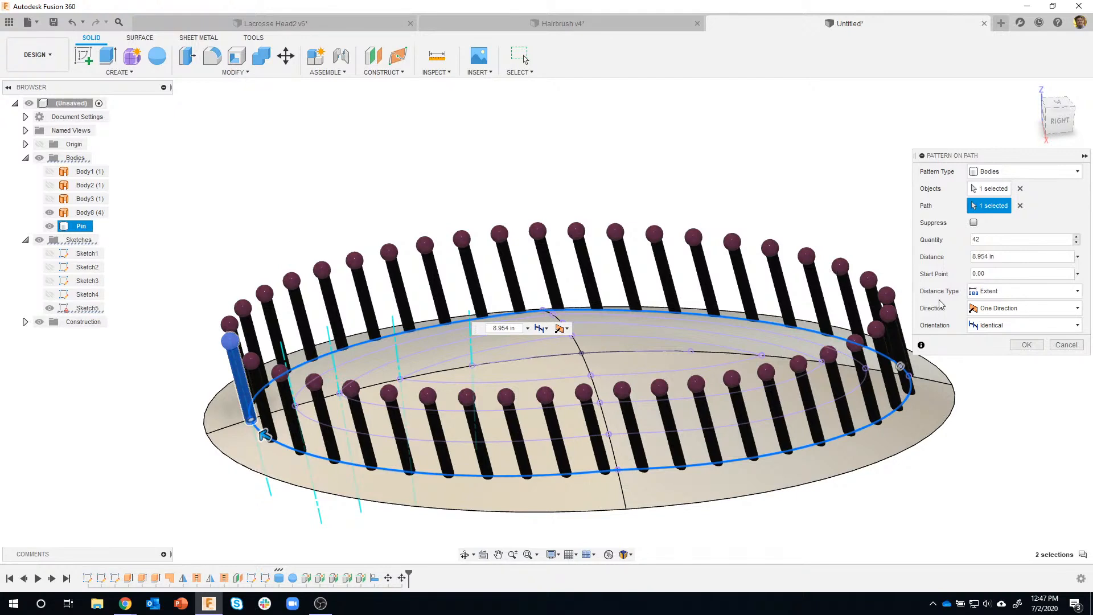
pyautogui.click(1006, 327)
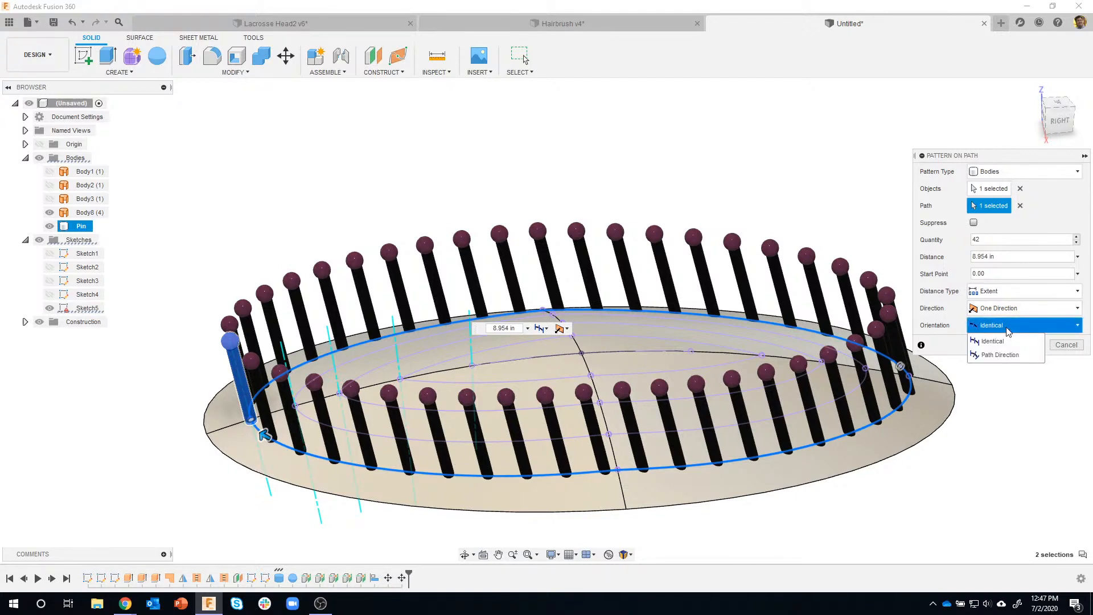
pyautogui.click(1000, 355)
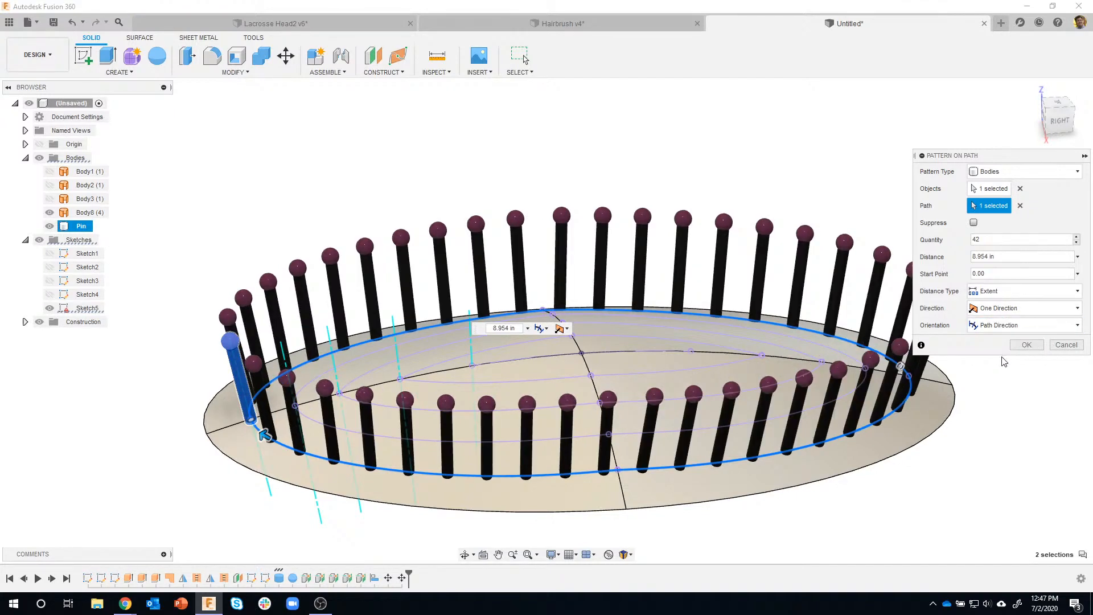
pyautogui.keyDown('shift'); pyautogui.moveTo(984, 483); pyautogui.dragTo(293, 406, button='middle'); pyautogui.keyUp('shift')
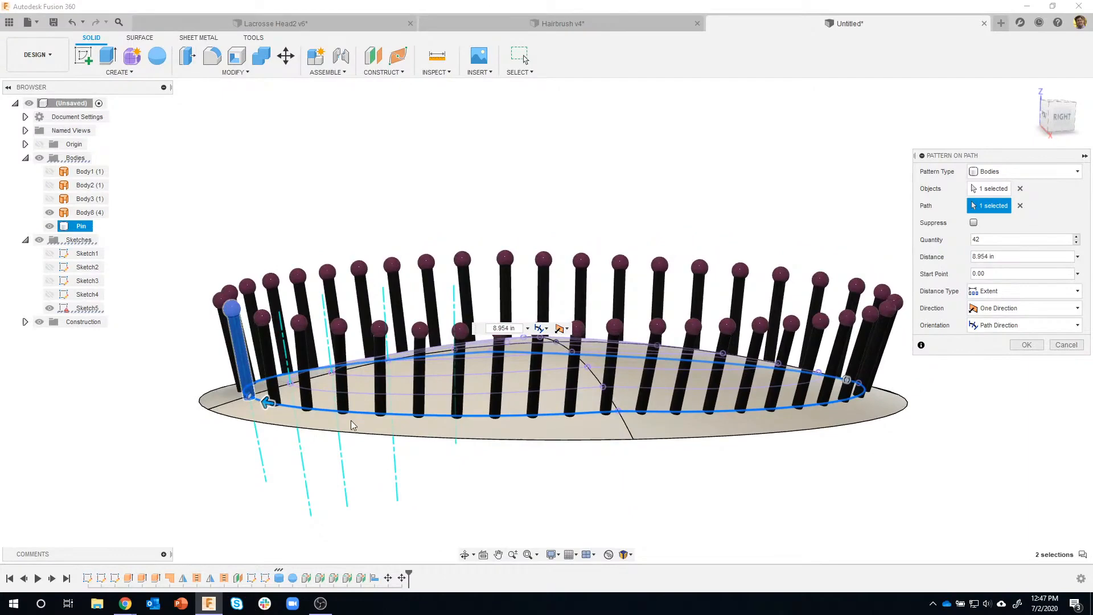
pyautogui.keyDown('shift'); pyautogui.moveTo(538, 401); pyautogui.dragTo(846, 370, button='middle'); pyautogui.keyUp('shift')
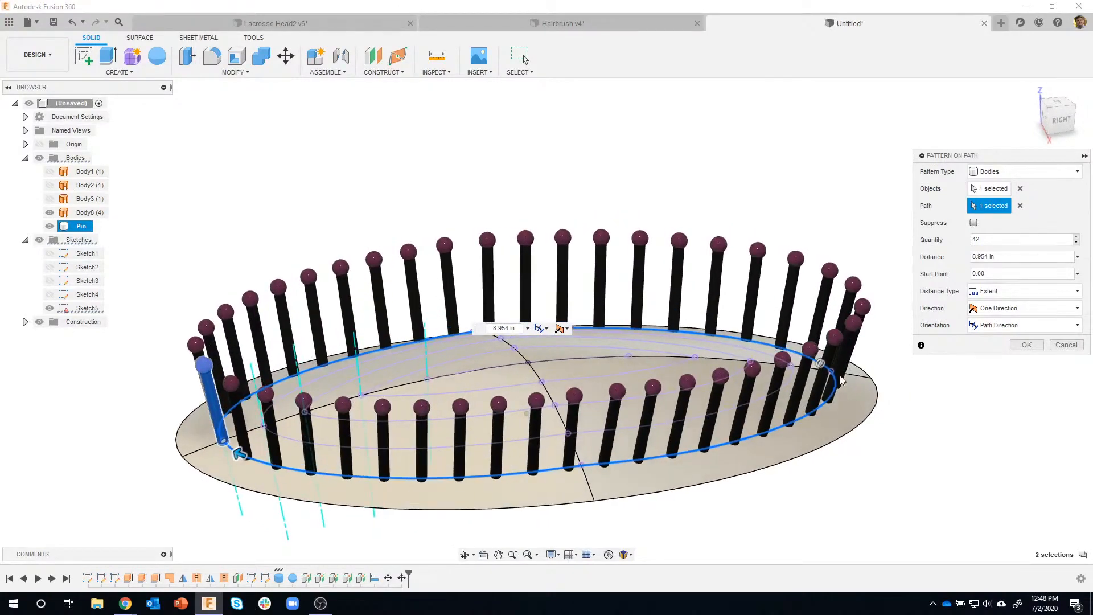
pyautogui.keyDown('shift'); pyautogui.moveTo(655, 471); pyautogui.dragTo(411, 487, button='middle'); pyautogui.keyUp('shift')
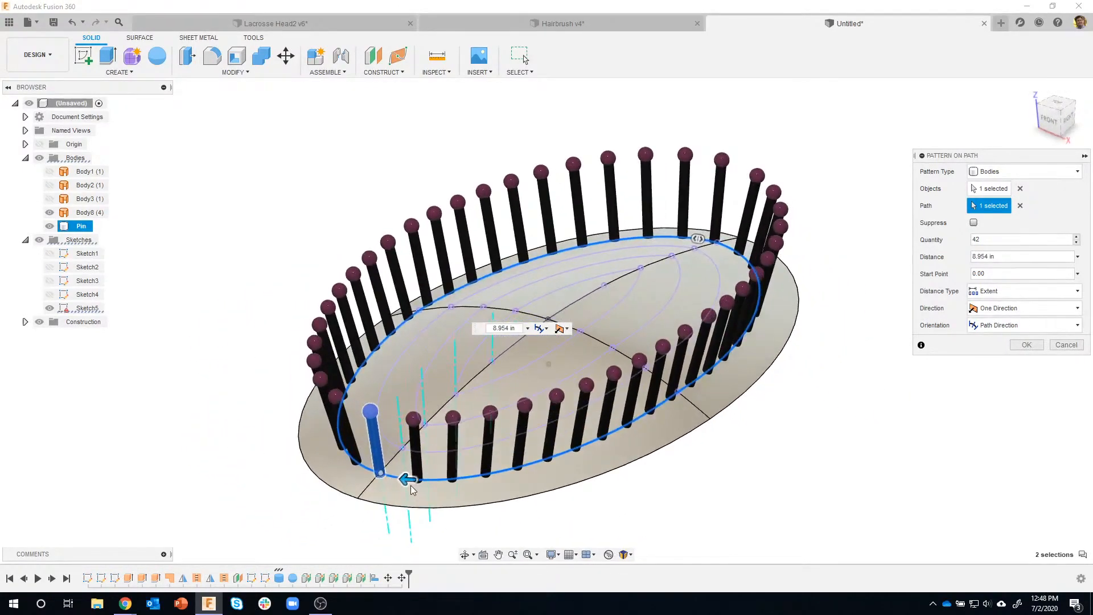
# Step: Set the pattern distance to 9 in, keep the distance type as Extent, and finish the outer pin ring
pyautogui.moveTo(417, 482); pyautogui.dragTo(403, 481)
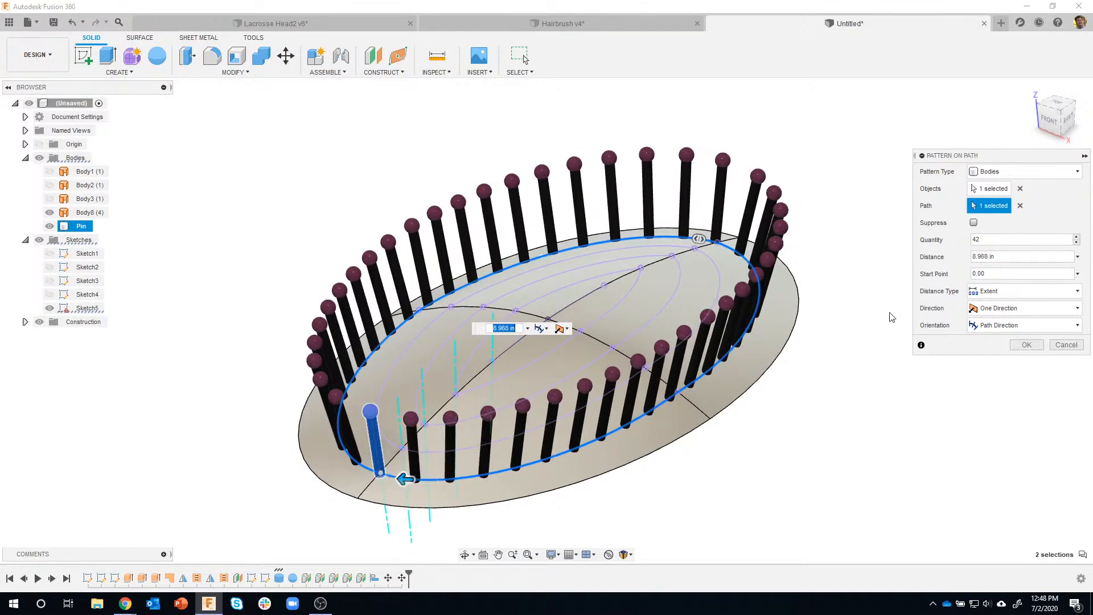
pyautogui.click(972, 257)
pyautogui.write('9')
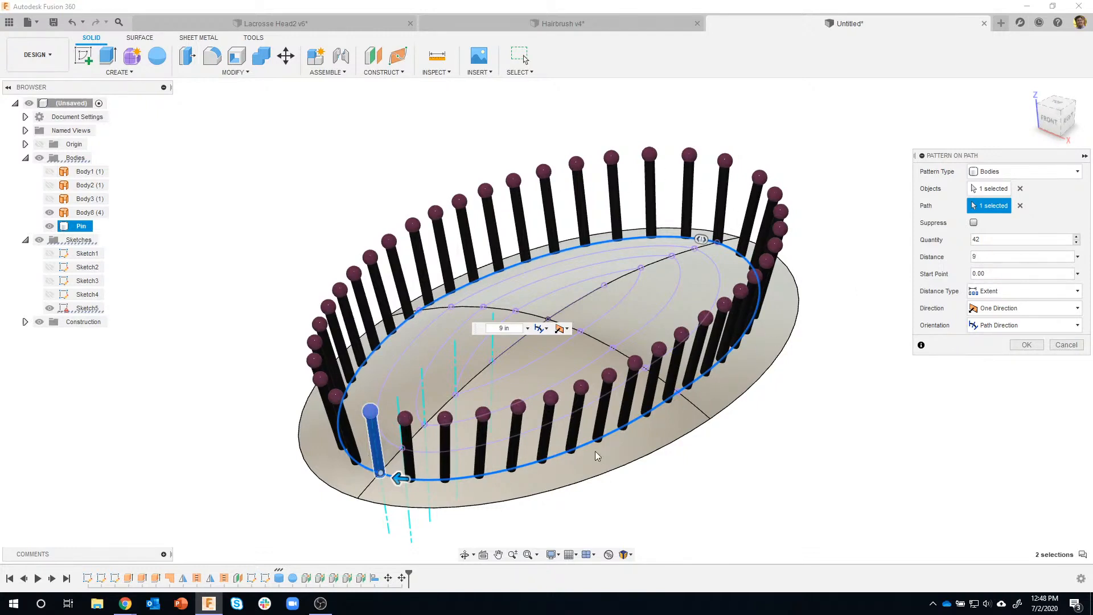
pyautogui.keyDown('shift'); pyautogui.moveTo(874, 352); pyautogui.dragTo(1012, 350, button='middle'); pyautogui.keyUp('shift')
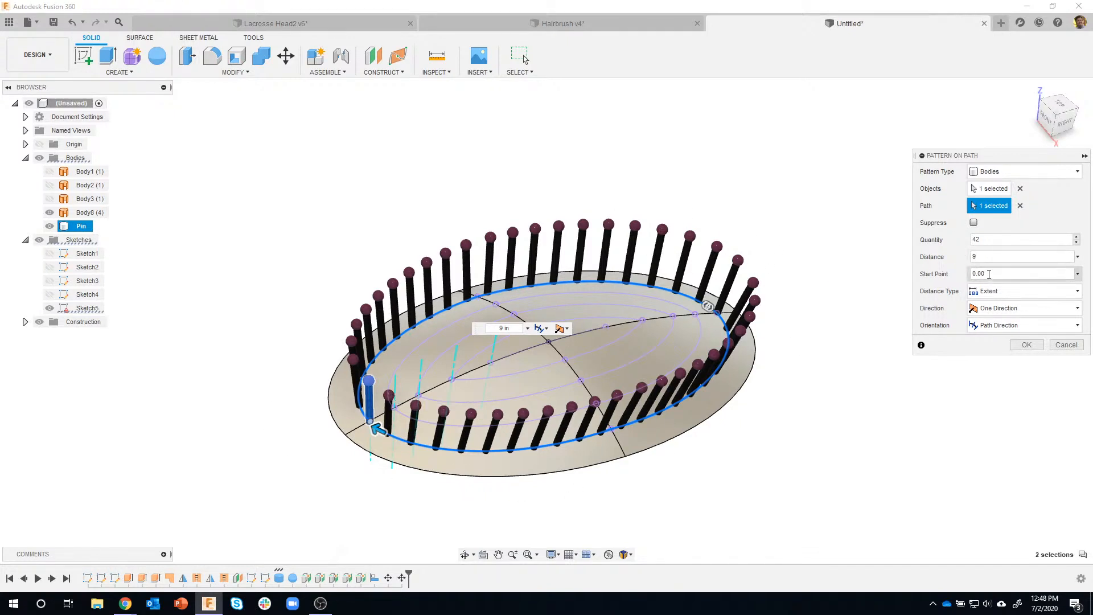
pyautogui.click(1004, 292)
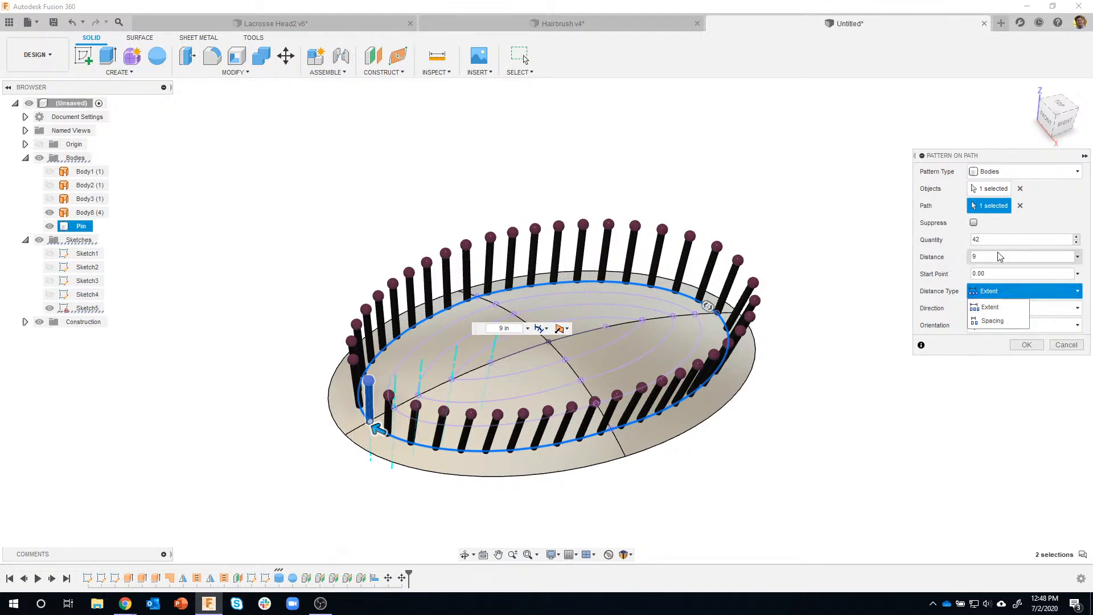
pyautogui.click(988, 291)
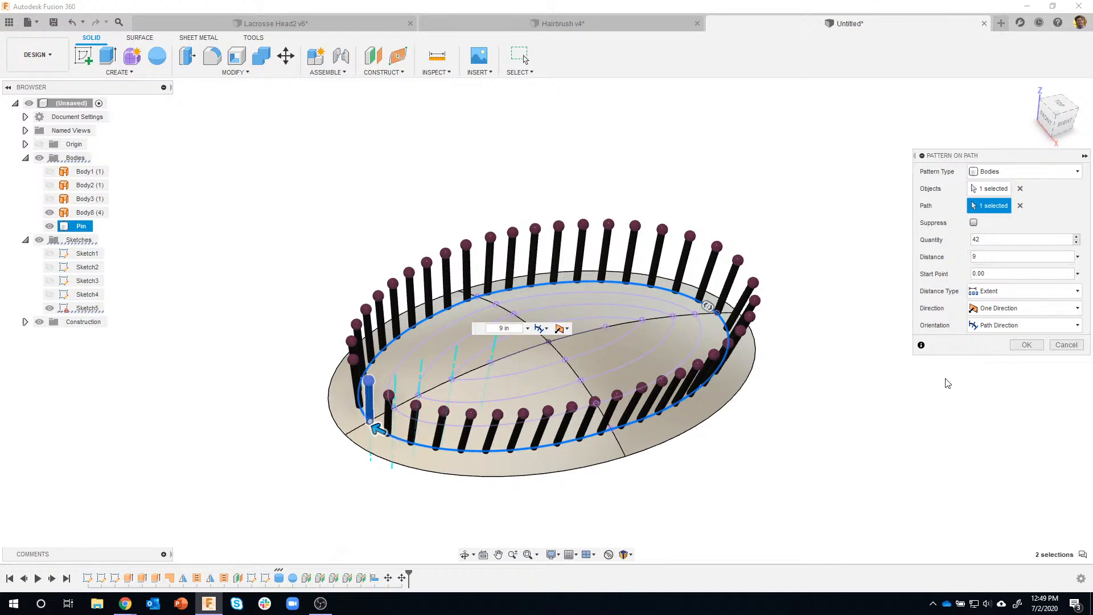
pyautogui.click(1032, 346)
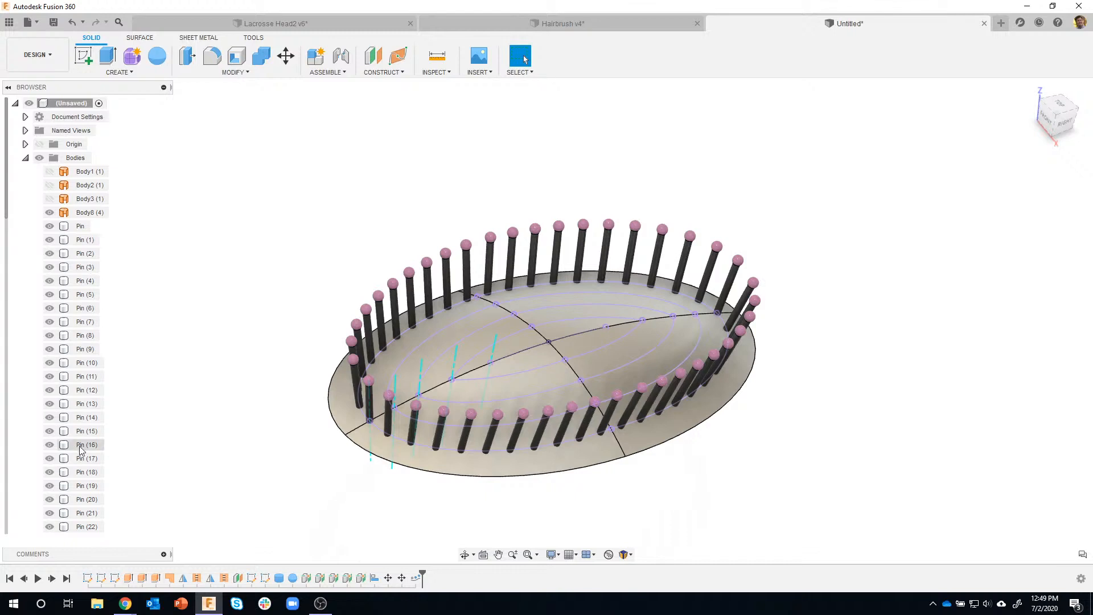
# Step: Create a new group inside the Bodies folder for the patterned pins
pyautogui.scroll(-1, 57, 323)
pyautogui.scroll(-6, 57, 323)
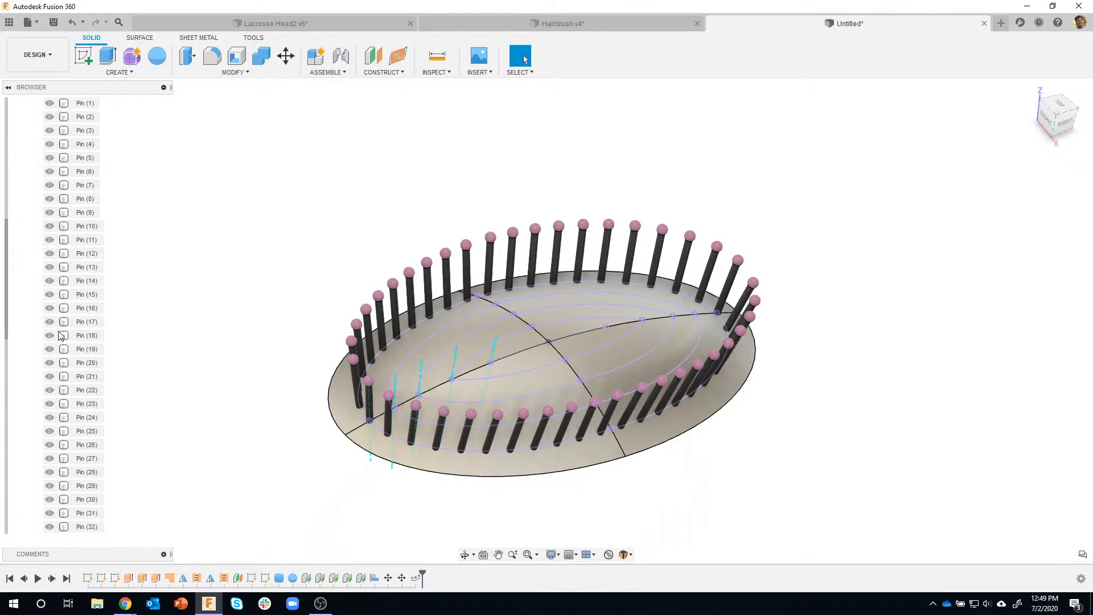
pyautogui.scroll(-1, 60, 337)
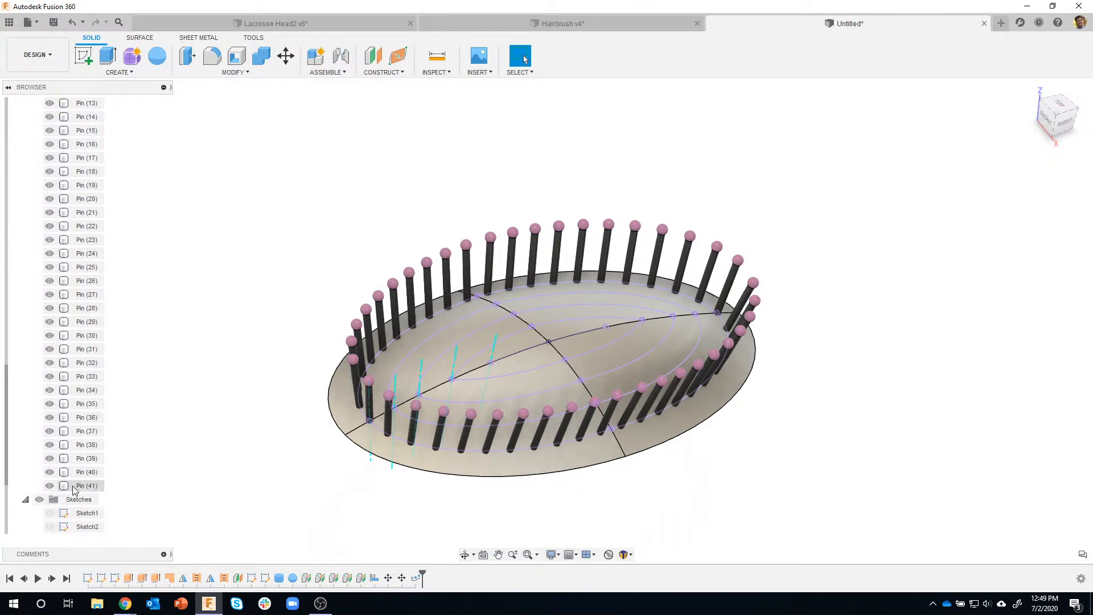
pyautogui.scroll(6, 80, 393)
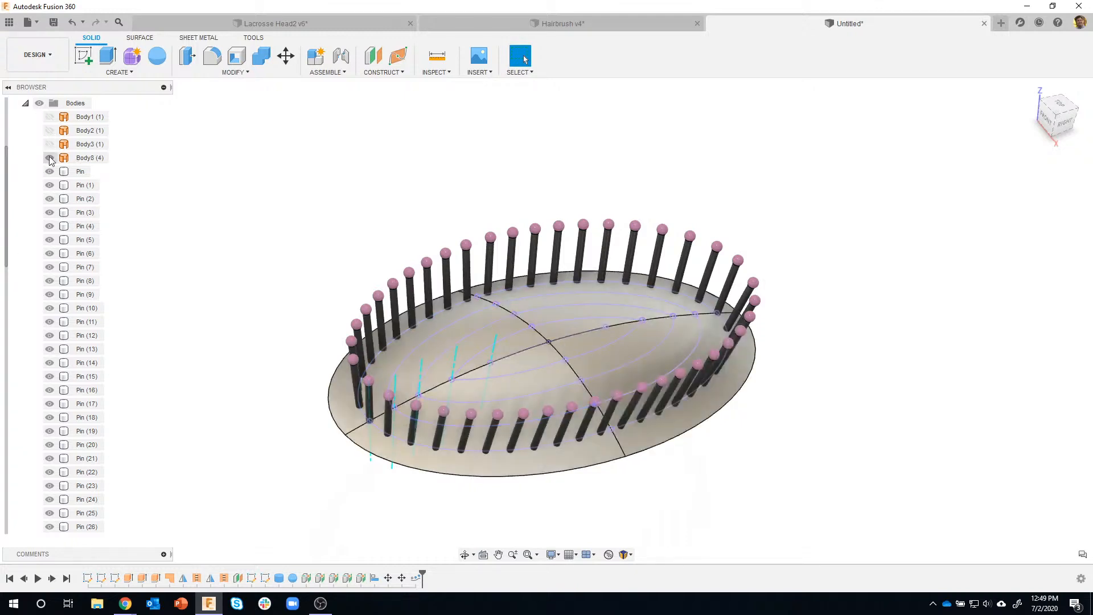
pyautogui.scroll(2, 70, 273)
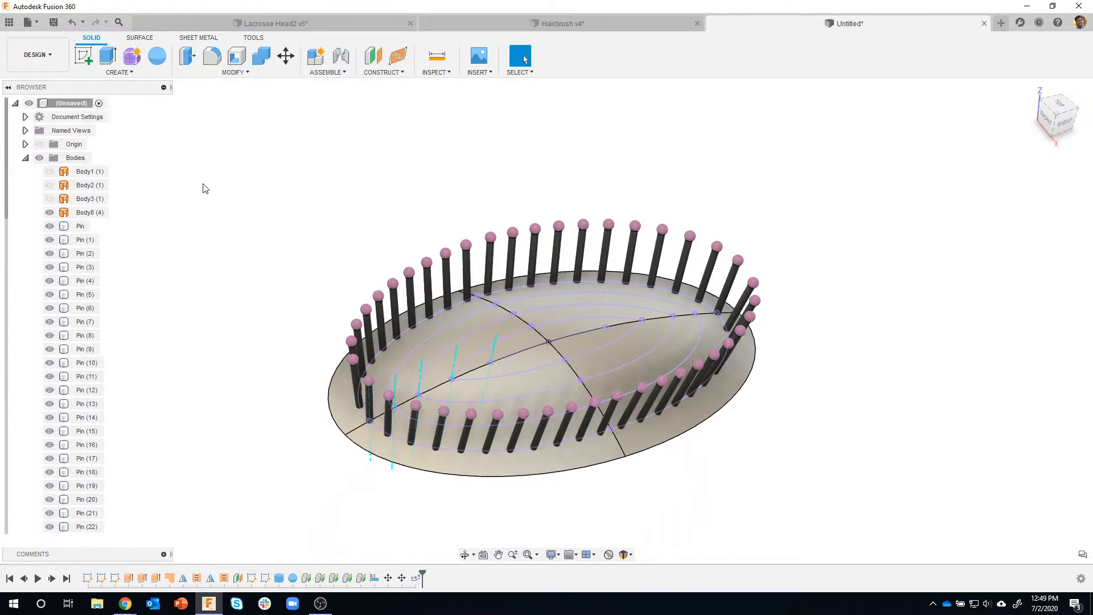
pyautogui.rightClick(78, 159)
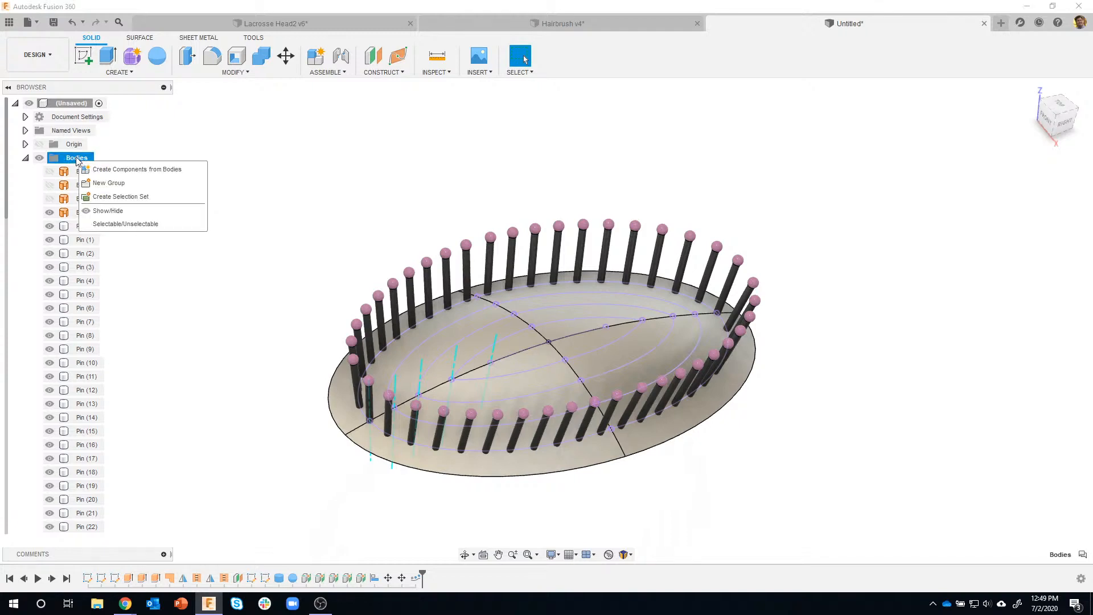
pyautogui.click(131, 183)
pyautogui.click(134, 252)
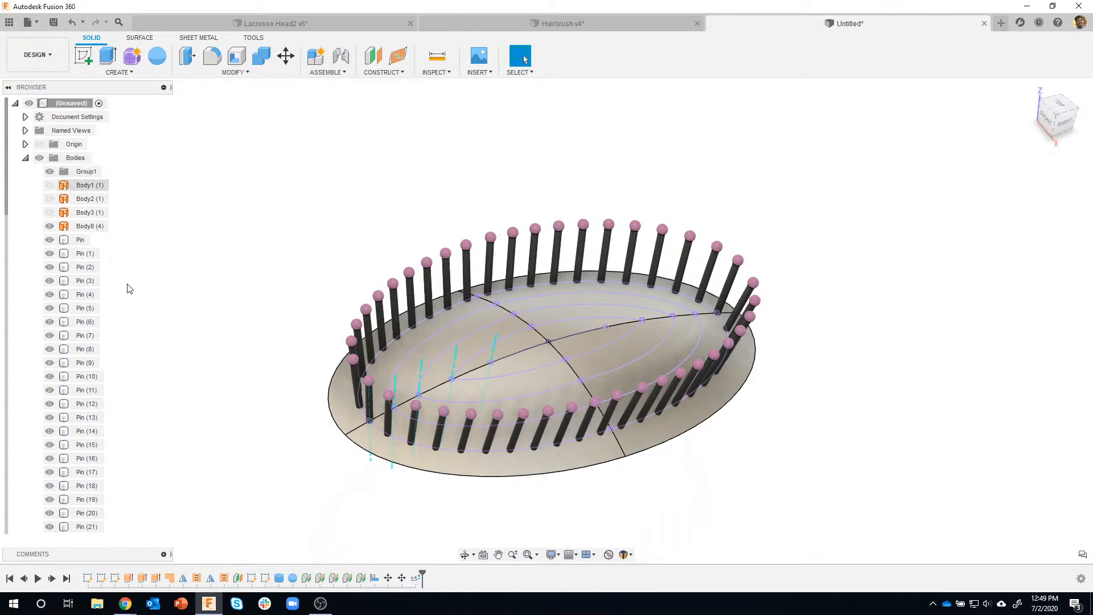
# Step: Rename the new body group as Ring01
pyautogui.doubleClick(88, 171)
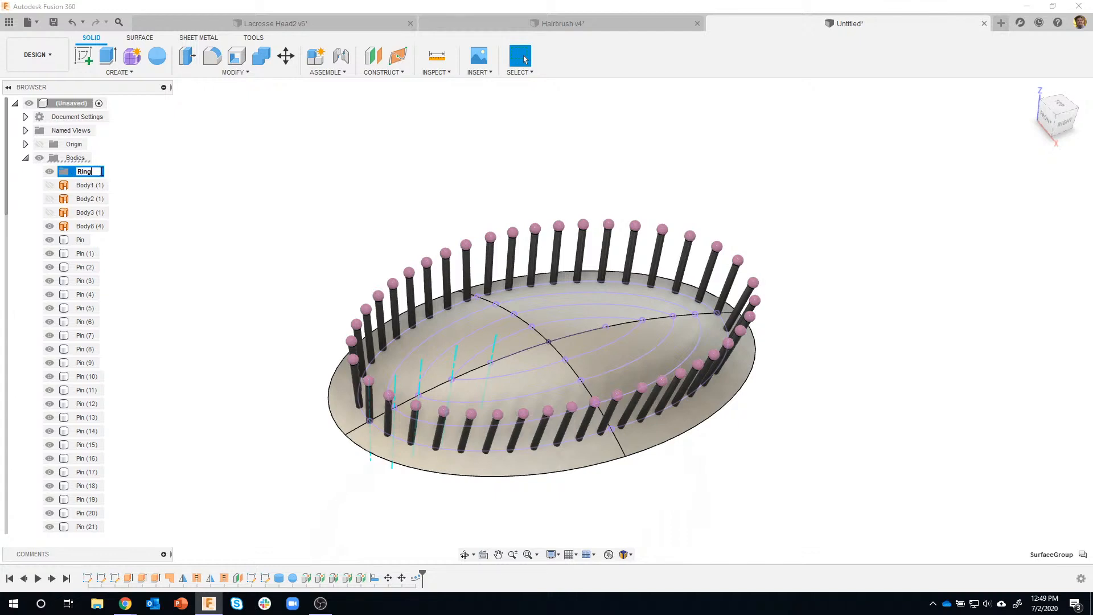
pyautogui.write('Ring01')
pyautogui.press('Return')
pyautogui.click(170, 227)
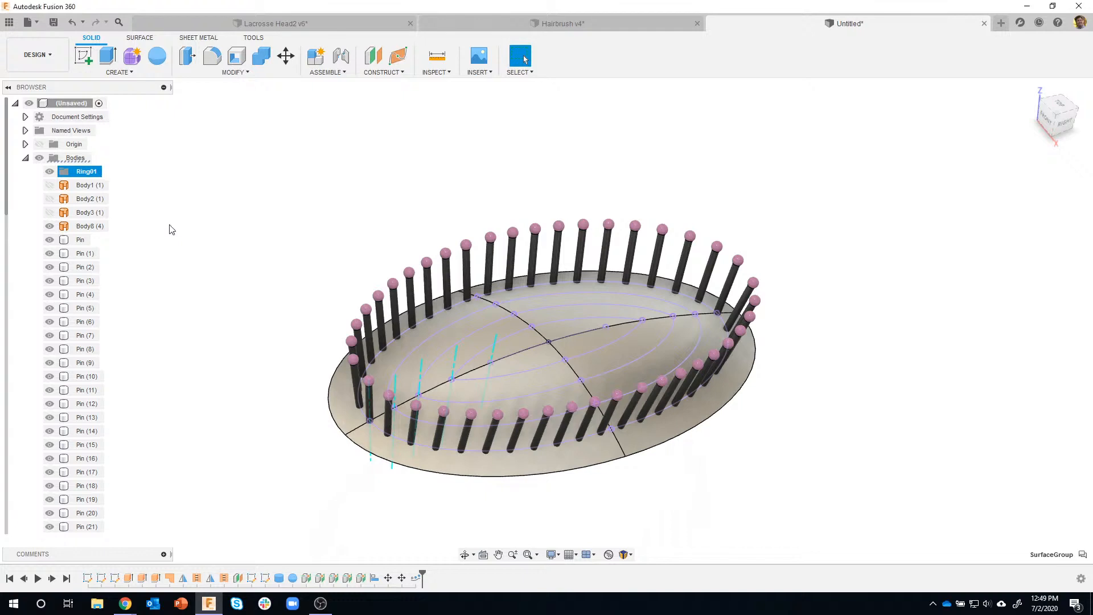
# Step: Move all the patterned pin bodies, from Pin through Pin (41), into the Ring01 group and check the group's contents
pyautogui.click(84, 240)
pyautogui.scroll(-3, 82, 316)
pyautogui.scroll(-6, 79, 337)
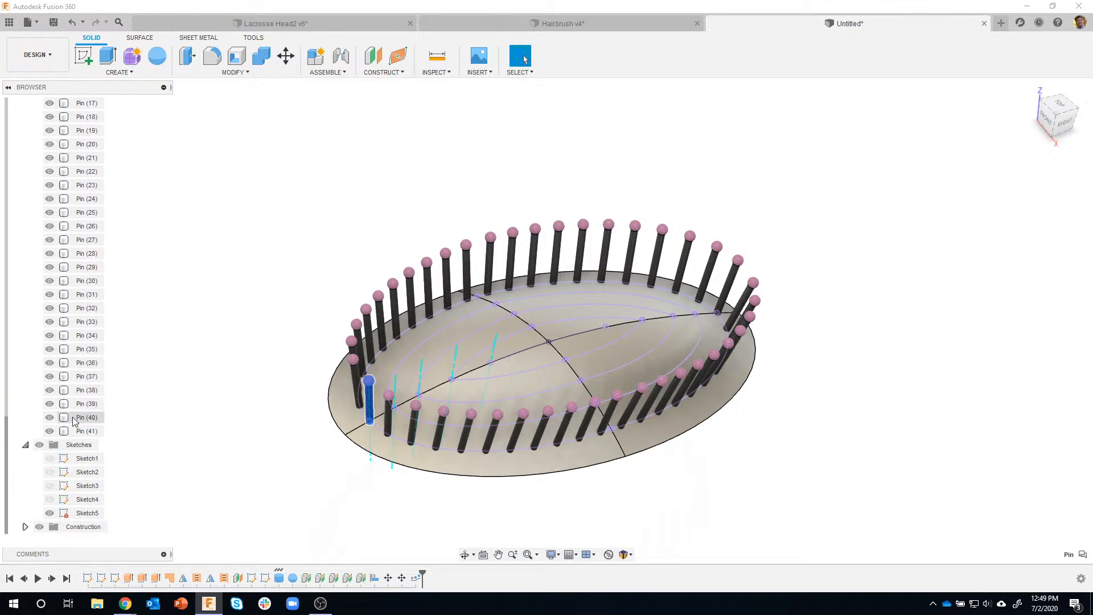
pyautogui.keyDown('shift'); pyautogui.click(85, 431); pyautogui.keyUp('shift')
pyautogui.scroll(1, 82, 260)
pyautogui.scroll(8, 82, 265)
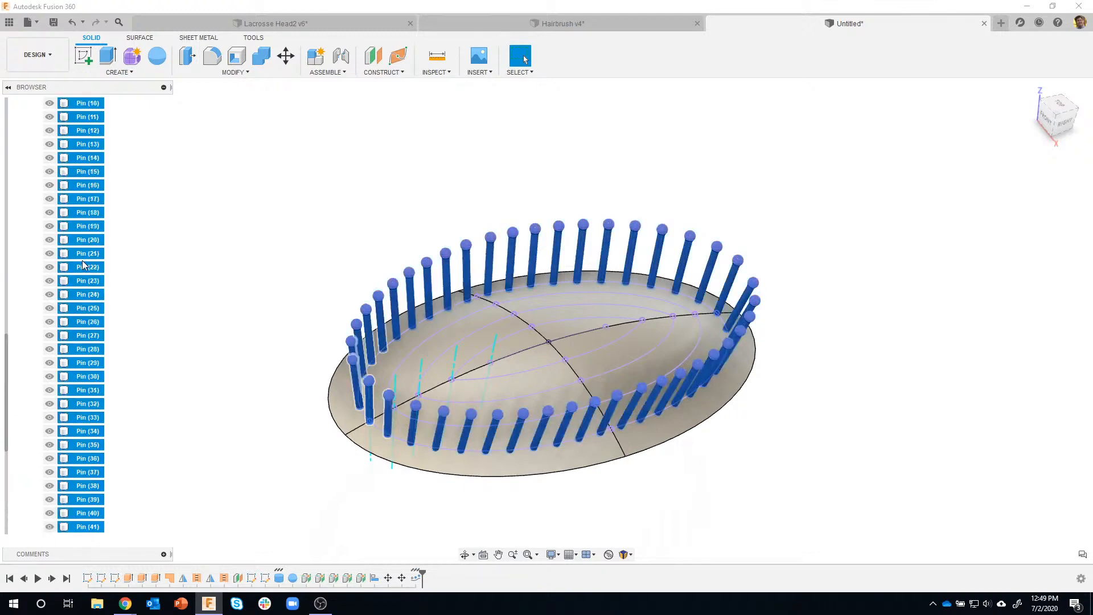
pyautogui.moveTo(89, 256); pyautogui.dragTo(85, 173)
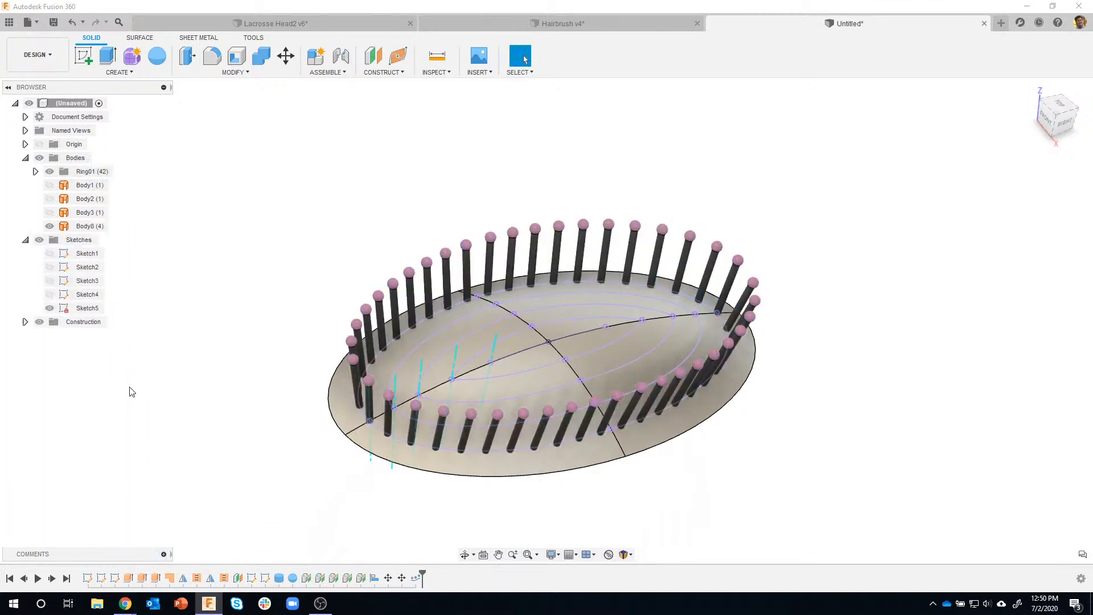
pyautogui.click(36, 172)
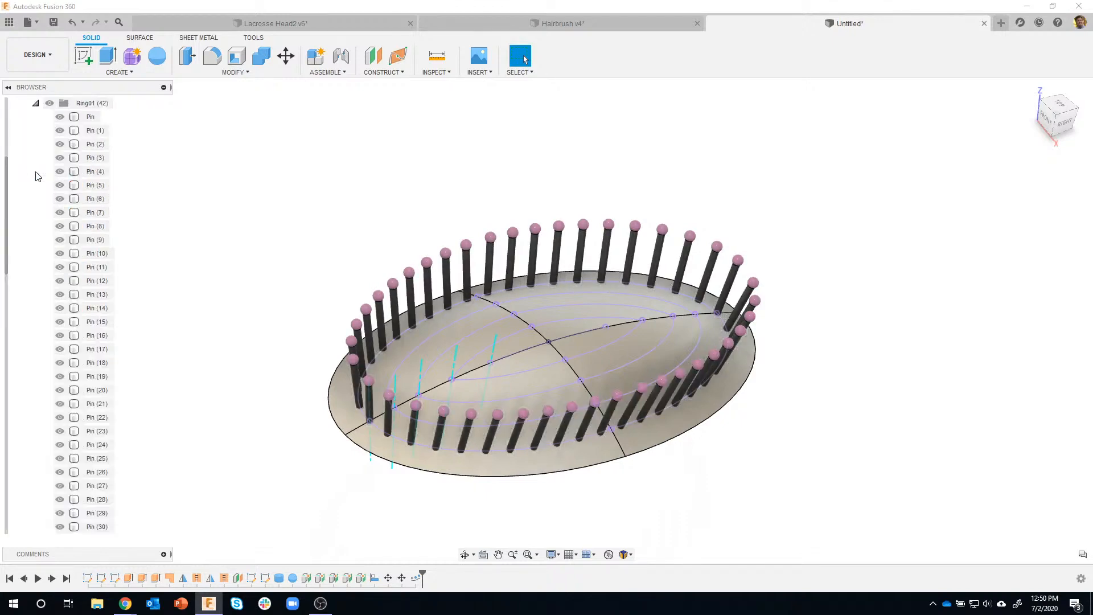
pyautogui.click(35, 104)
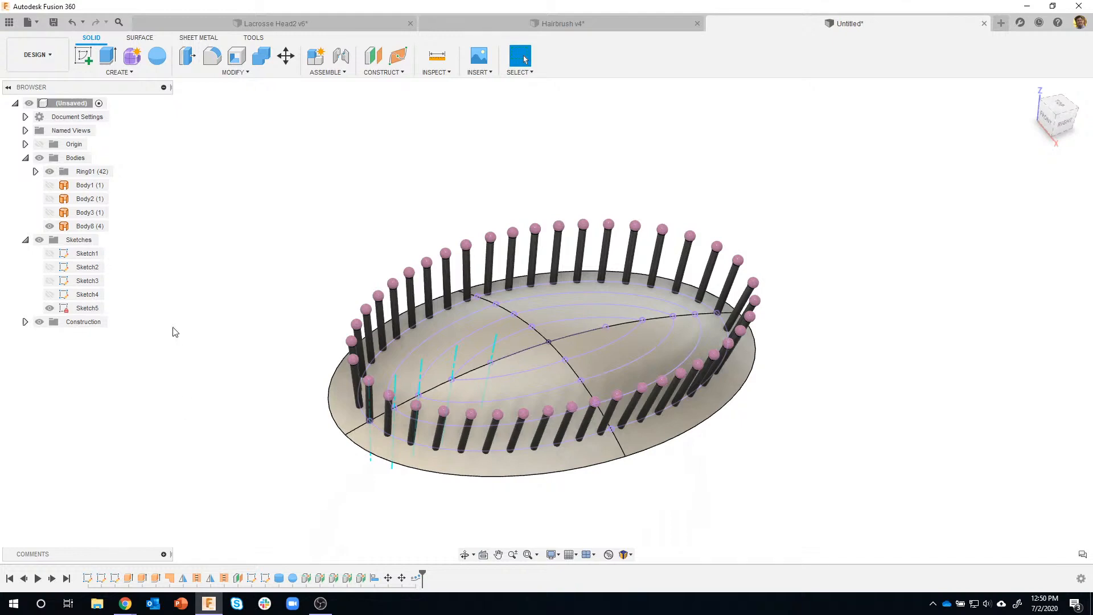
pyautogui.scroll(5, 368, 299)
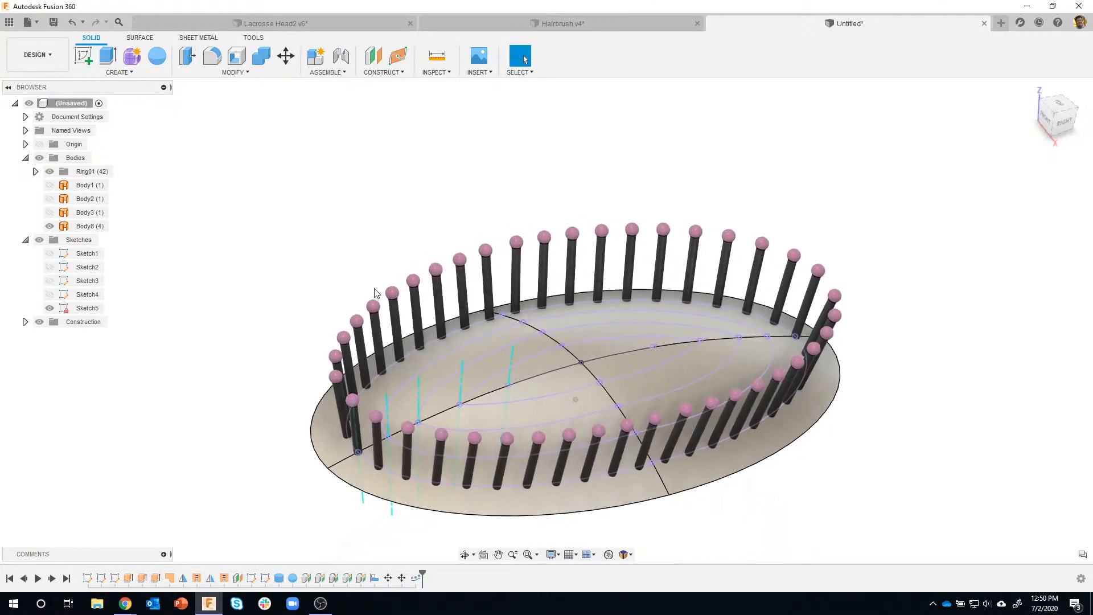
pyautogui.scroll(5, 374, 292)
pyautogui.keyDown('shift'); pyautogui.moveTo(237, 248); pyautogui.dragTo(256, 213, button='middle'); pyautogui.keyUp('shift')
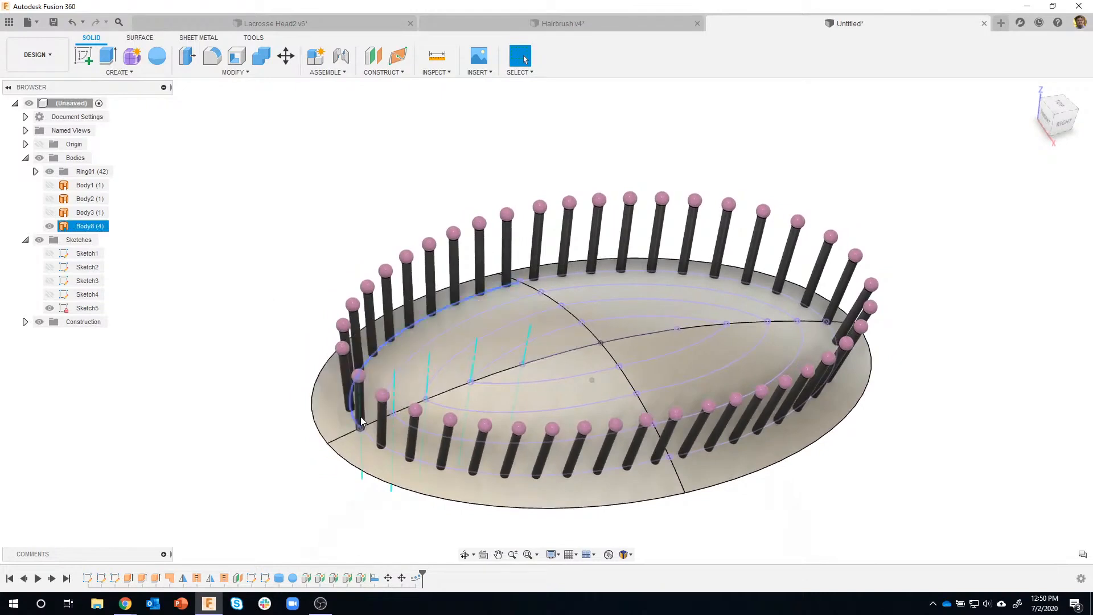
pyautogui.keyDown('shift'); pyautogui.moveTo(360, 419); pyautogui.dragTo(356, 381, button='middle'); pyautogui.keyUp('shift')
pyautogui.keyDown('shift'); pyautogui.moveTo(273, 279); pyautogui.dragTo(288, 298, button='middle'); pyautogui.keyUp('shift')
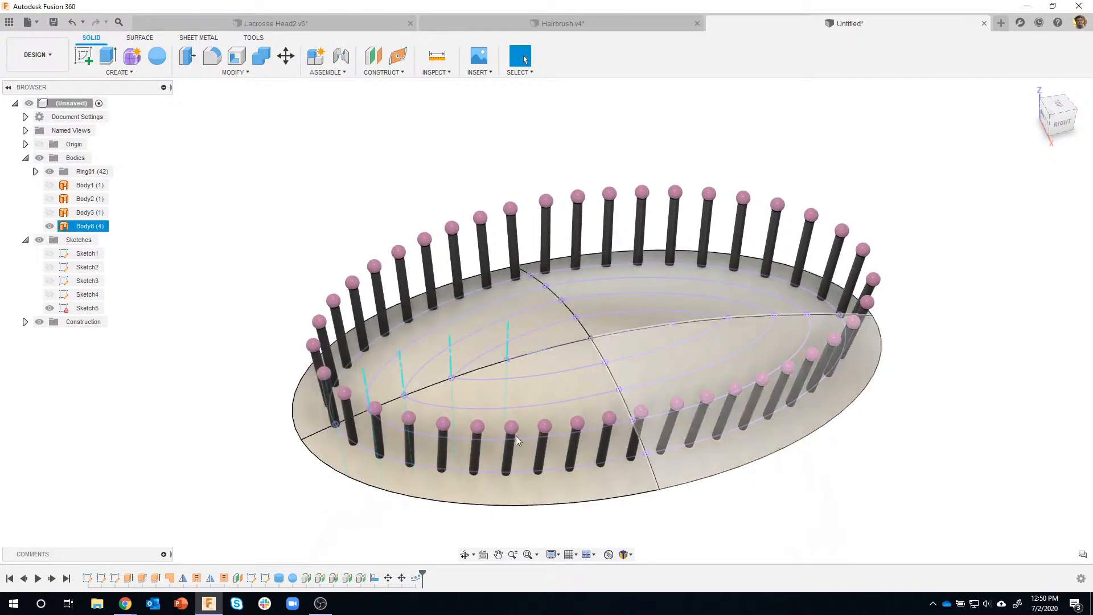
pyautogui.keyDown('shift'); pyautogui.moveTo(277, 165); pyautogui.dragTo(285, 120, button='middle'); pyautogui.keyUp('shift')
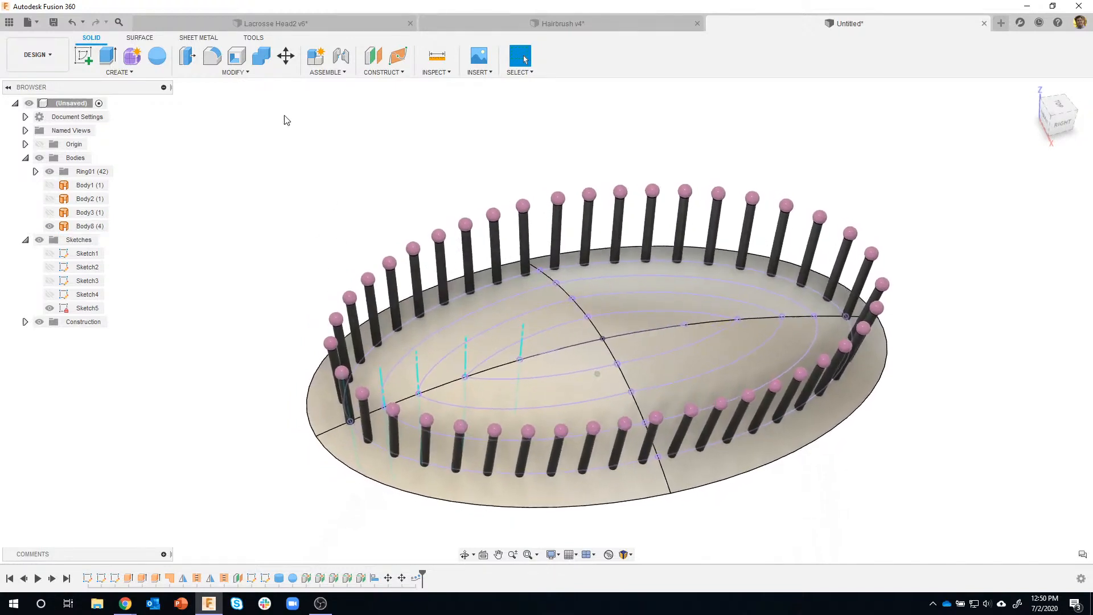
pyautogui.click(283, 60)
pyautogui.keyDown('shift'); pyautogui.moveTo(359, 153); pyautogui.dragTo(376, 359, button='middle'); pyautogui.keyUp('shift')
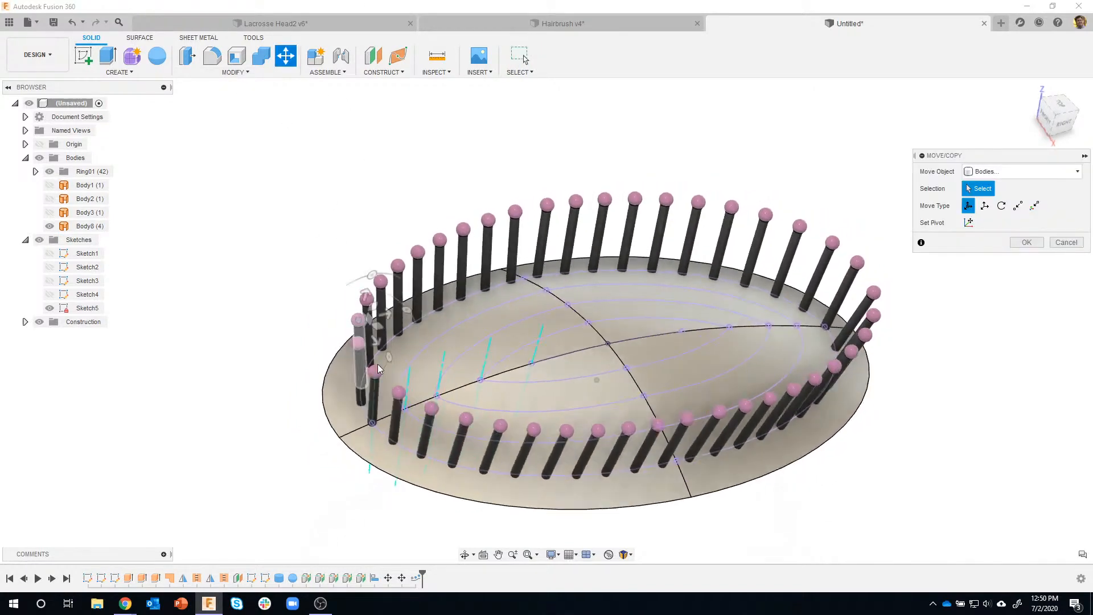
pyautogui.click(378, 381)
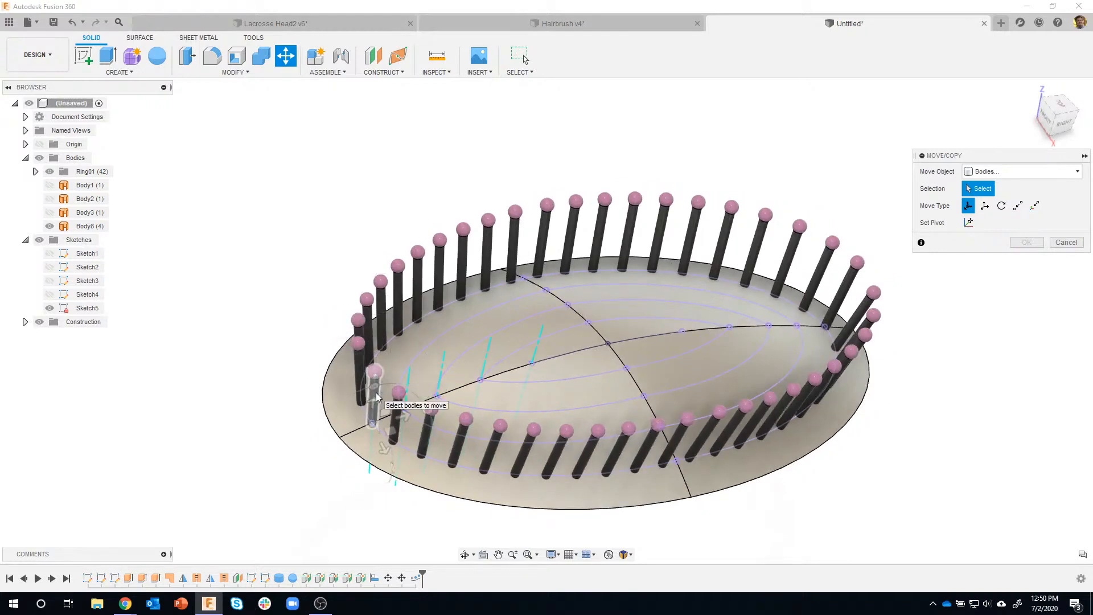
pyautogui.click(375, 394)
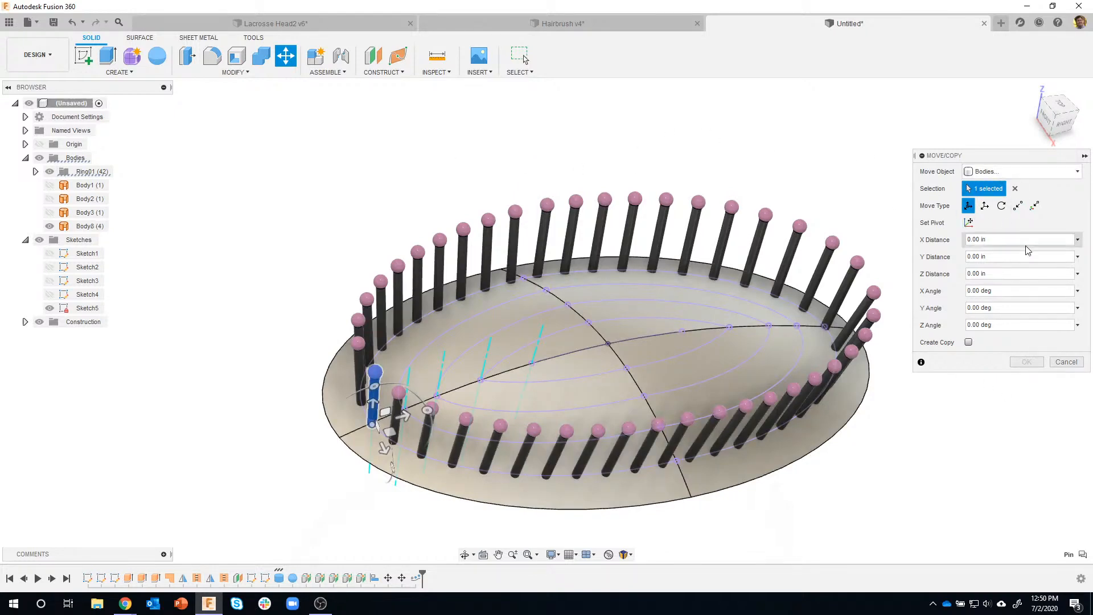
pyautogui.click(968, 342)
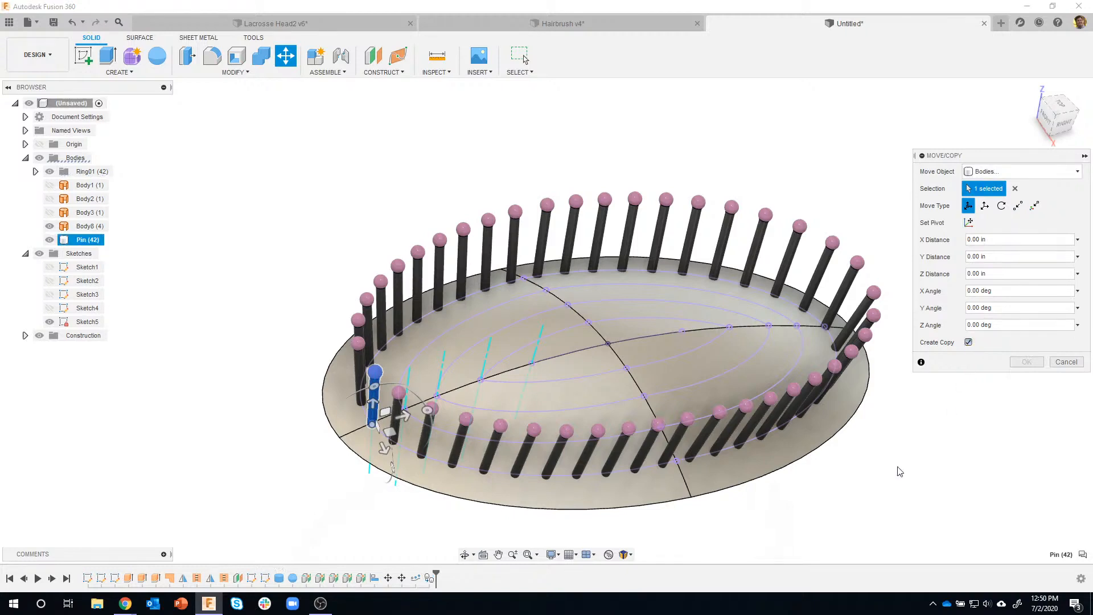
pyautogui.keyDown('shift'); pyautogui.moveTo(616, 485); pyautogui.dragTo(582, 454, button='middle'); pyautogui.keyUp('shift')
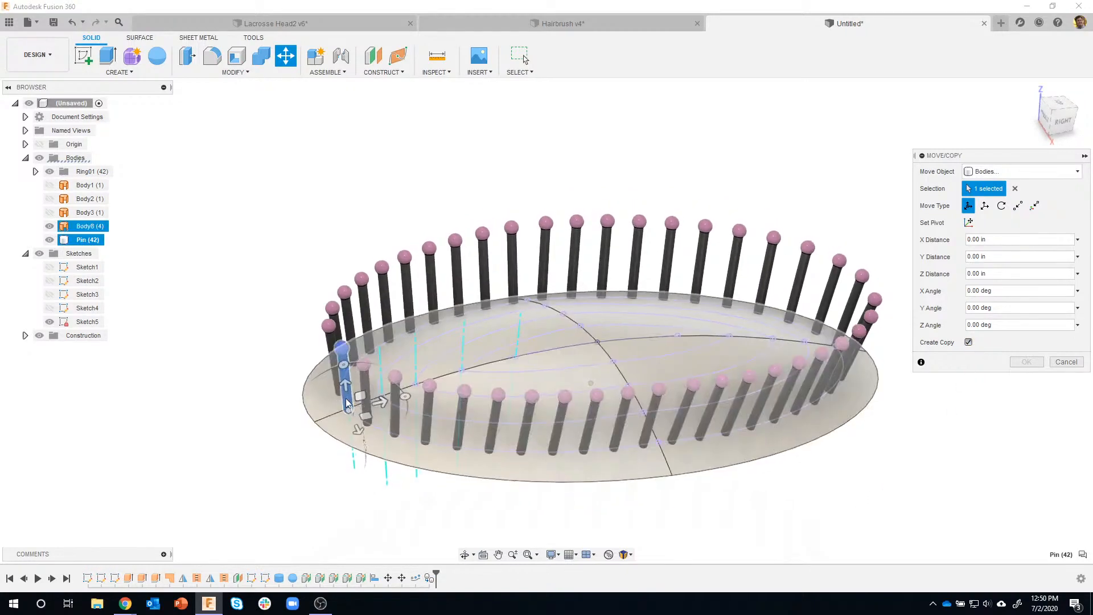
pyautogui.moveTo(361, 391); pyautogui.dragTo(286, 189)
pyautogui.keyDown('shift'); pyautogui.moveTo(475, 480); pyautogui.dragTo(361, 399, button='middle'); pyautogui.keyUp('shift')
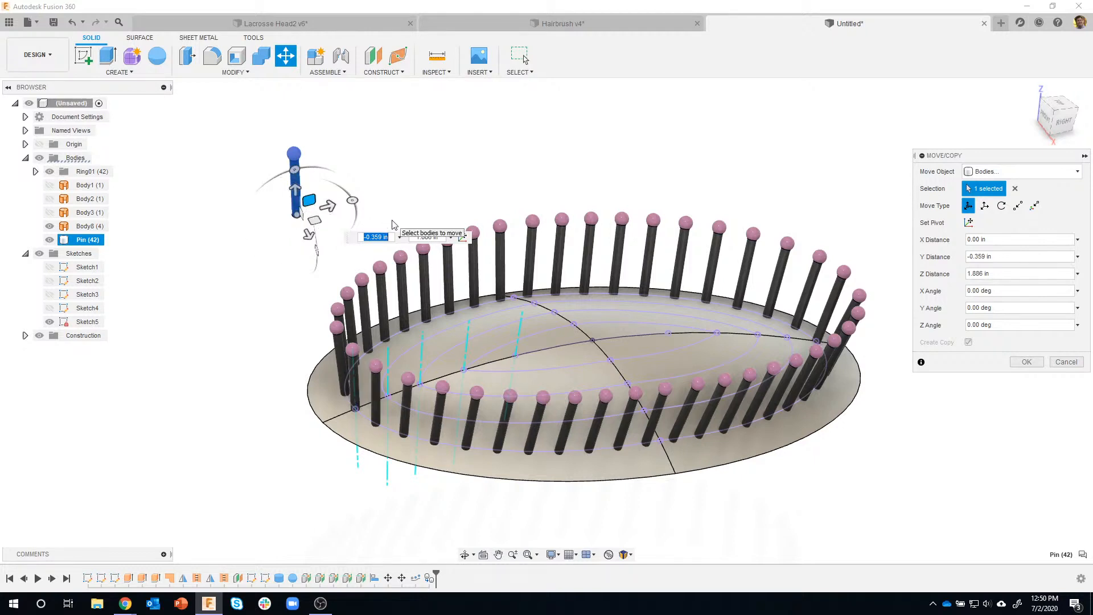
pyautogui.click(1059, 363)
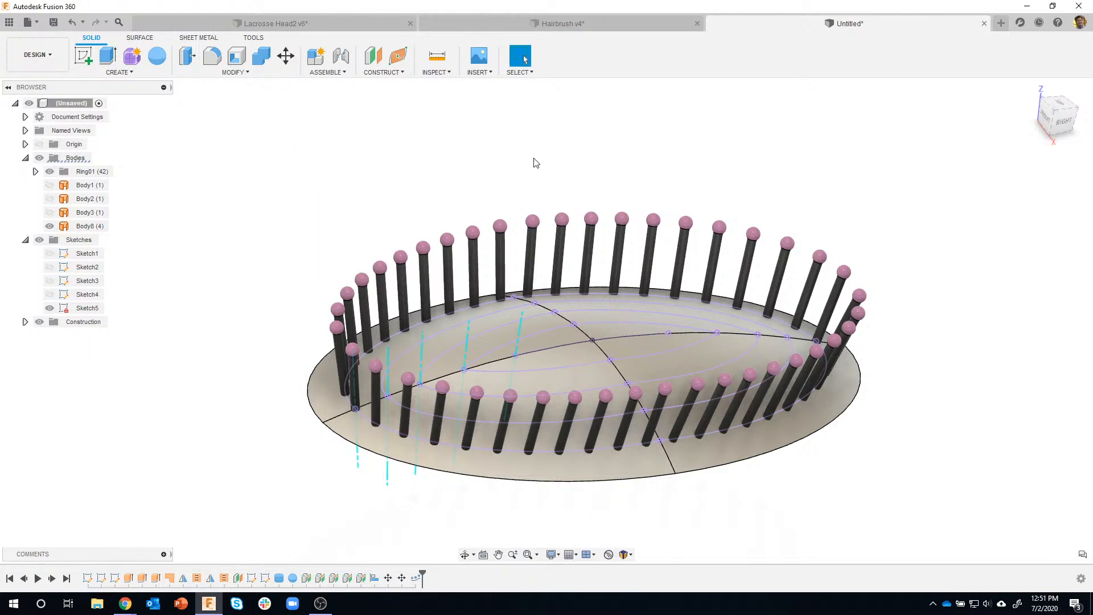
pyautogui.click(287, 62)
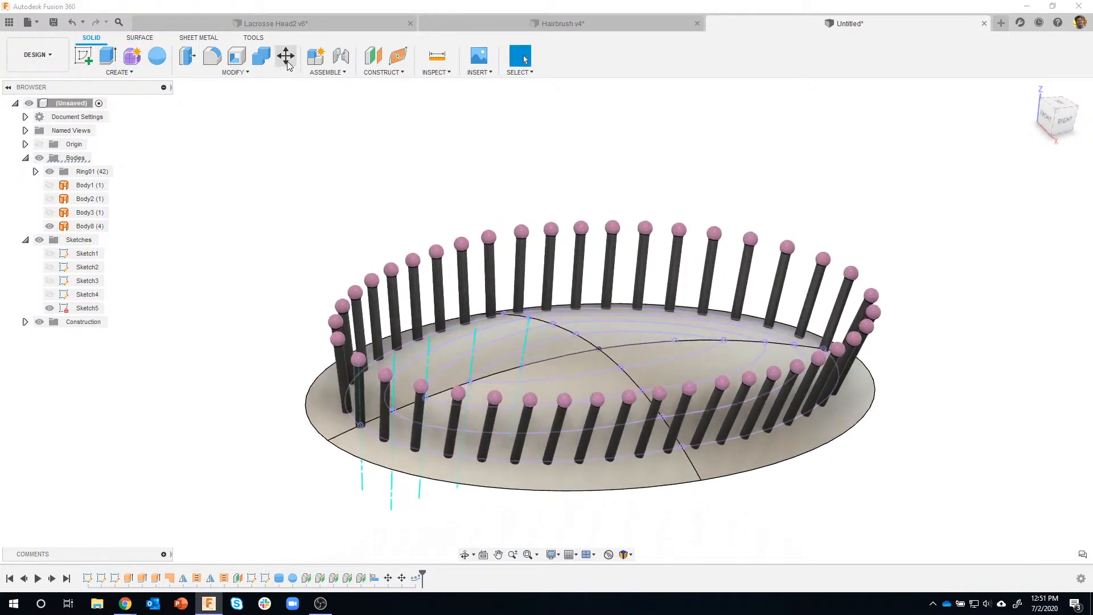
pyautogui.click(359, 390)
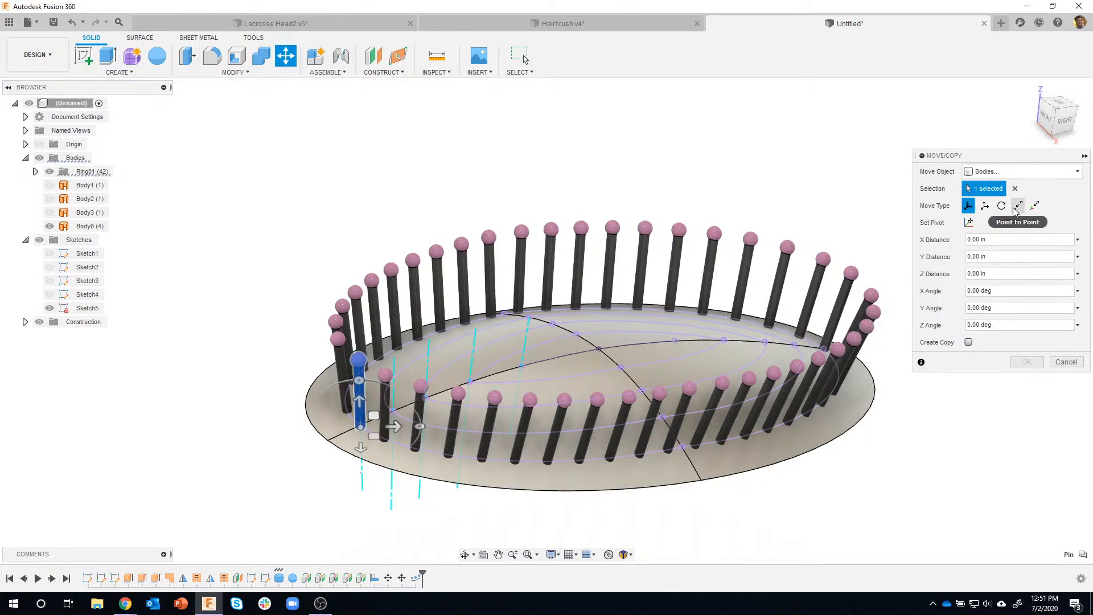
pyautogui.moveTo(355, 396); pyautogui.dragTo(355, 205)
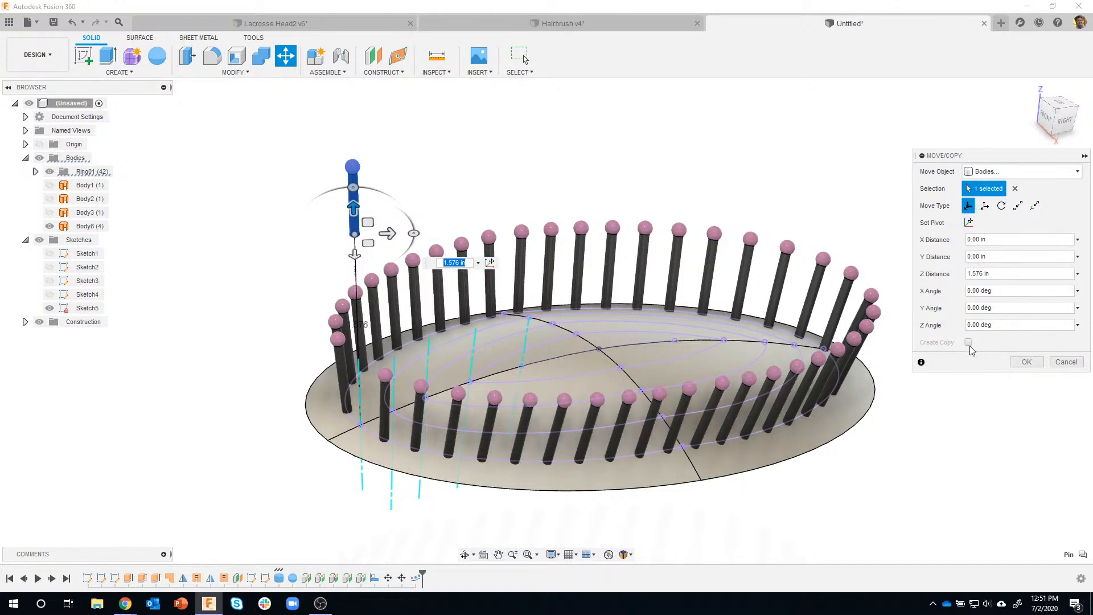
pyautogui.click(1066, 363)
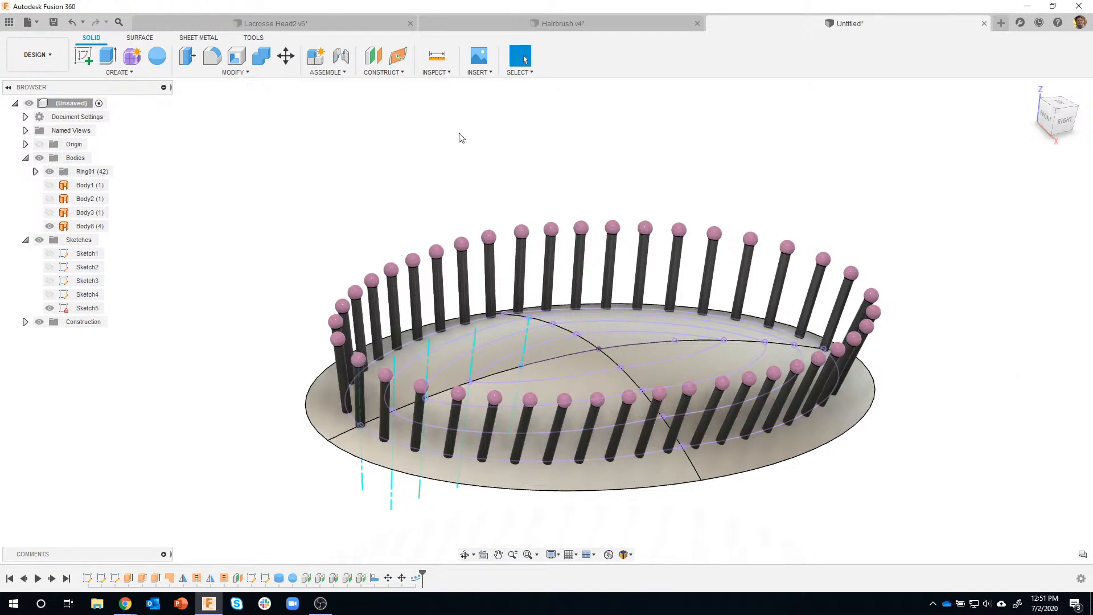
# Step: Copy the ring's starting pin with Move/Copy and place the copy clear of the ring, about 1.86 in up and 0.46 in outward
pyautogui.click(286, 55)
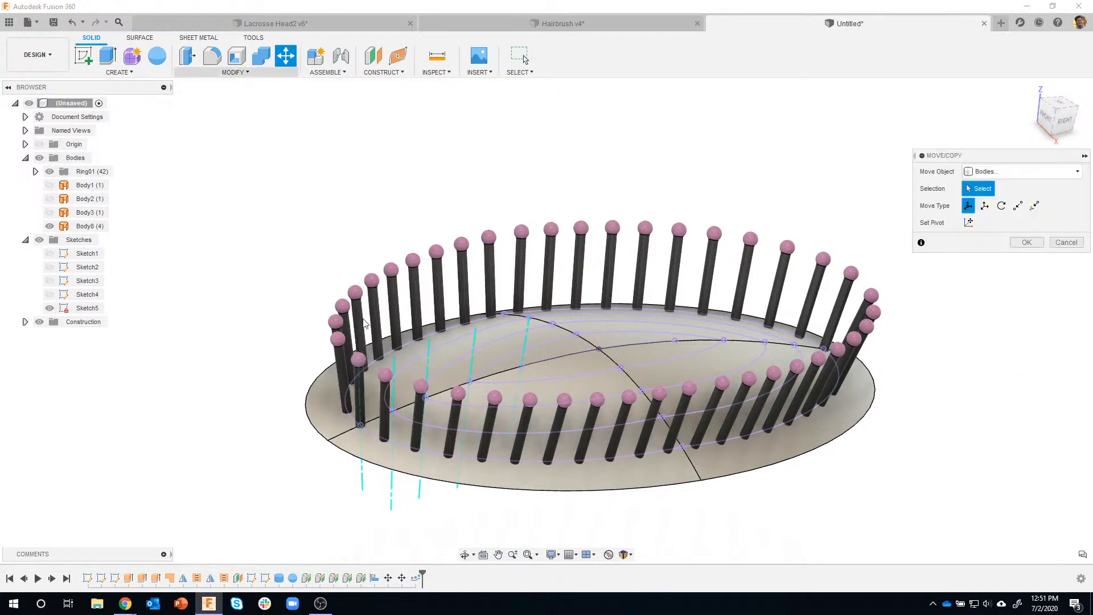
pyautogui.click(362, 401)
pyautogui.click(968, 341)
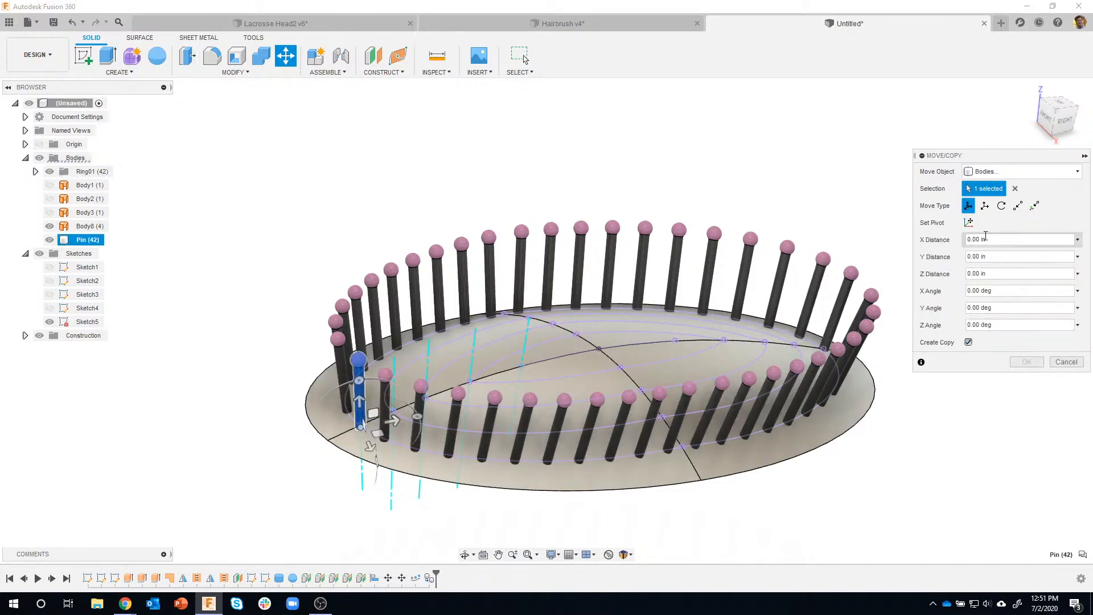
pyautogui.moveTo(360, 401); pyautogui.dragTo(370, 172)
pyautogui.keyDown('shift'); pyautogui.moveTo(516, 336); pyautogui.dragTo(459, 296, button='middle'); pyautogui.keyUp('shift')
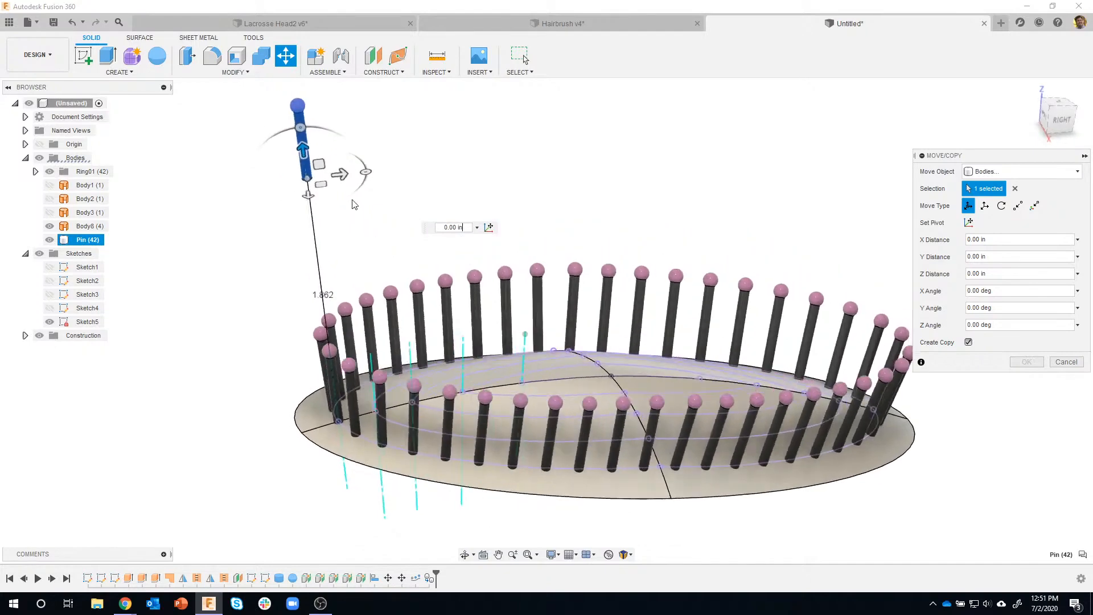
pyautogui.moveTo(338, 165); pyautogui.dragTo(268, 174)
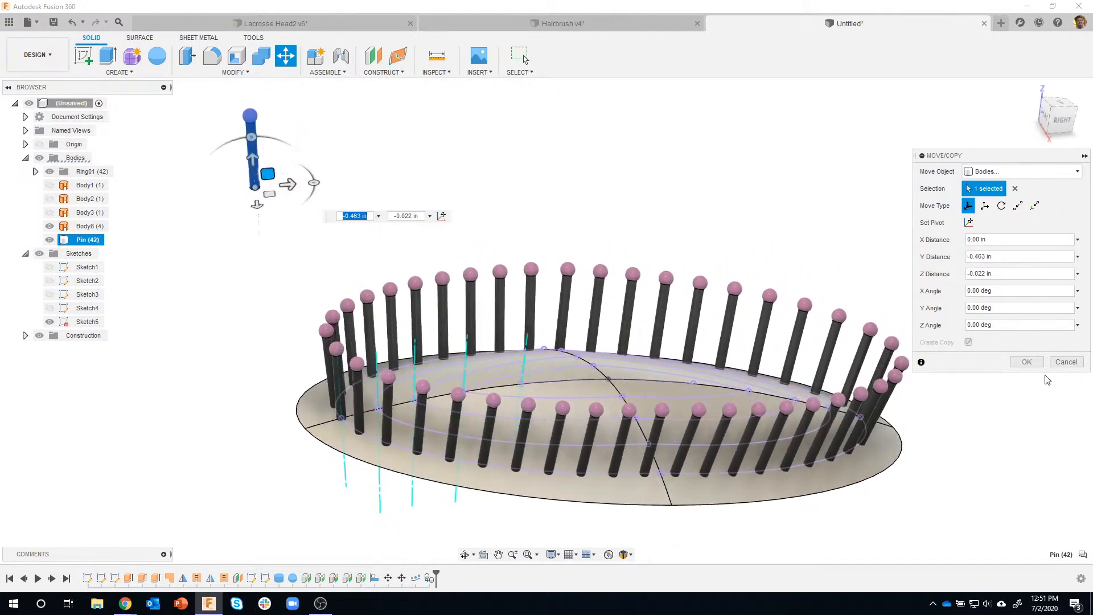
pyautogui.click(1028, 364)
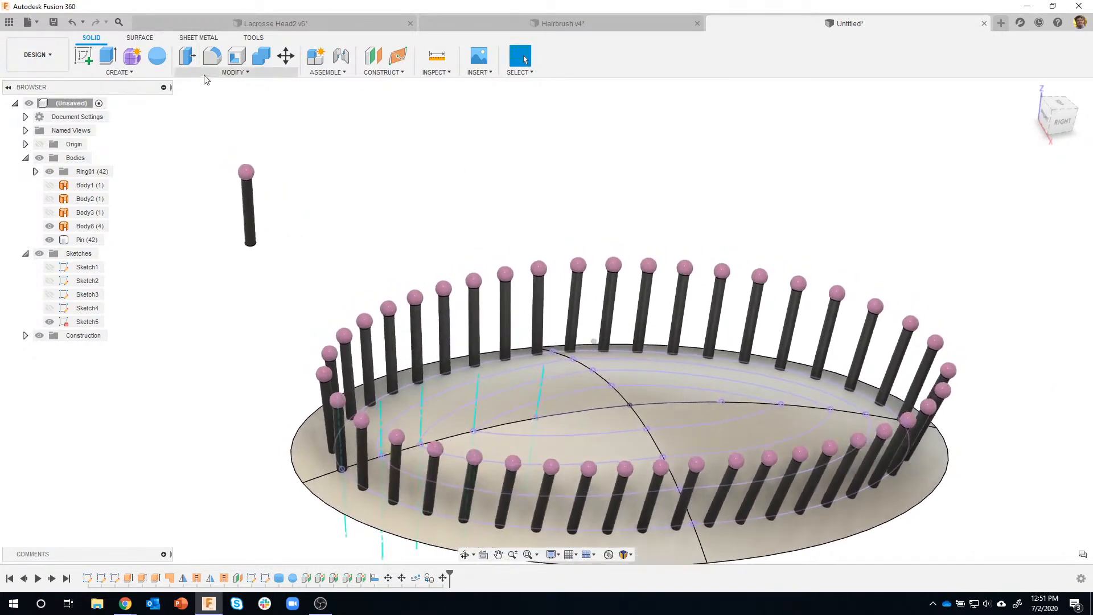
# Step: Align the copied pin from the centre of its flat bottom face to the second construction axis in from the outer ring
pyautogui.click(207, 77)
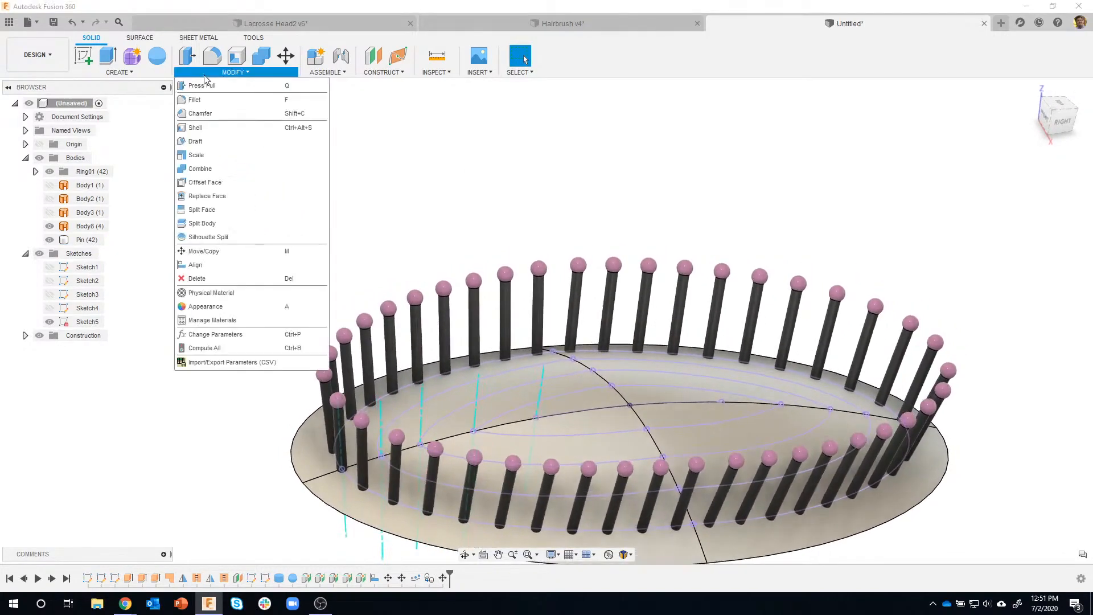
pyautogui.click(195, 264)
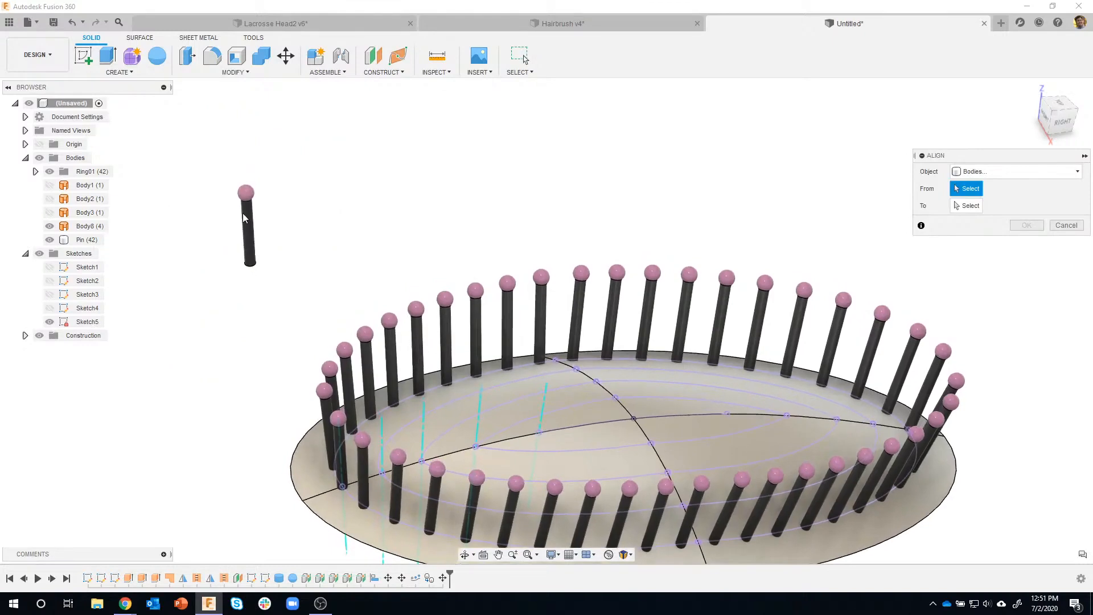
pyautogui.scroll(5, 245, 228)
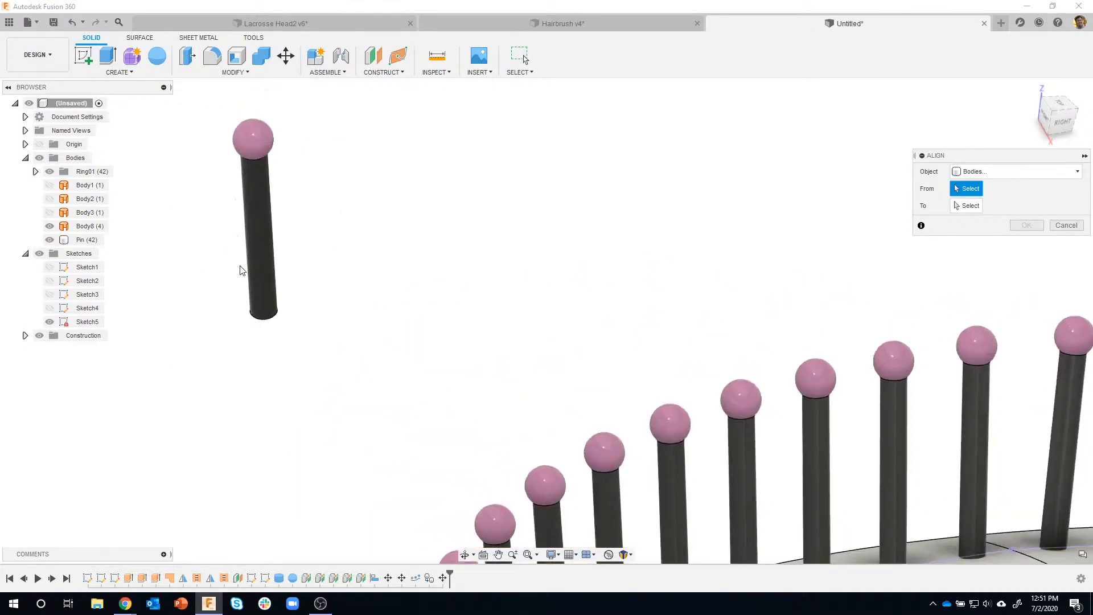
pyautogui.keyDown('shift'); pyautogui.moveTo(276, 185); pyautogui.dragTo(369, 227, button='middle'); pyautogui.keyUp('shift')
pyautogui.keyDown('shift'); pyautogui.moveTo(369, 225); pyautogui.dragTo(393, 192, button='middle'); pyautogui.keyUp('shift')
pyautogui.scroll(6, 391, 197)
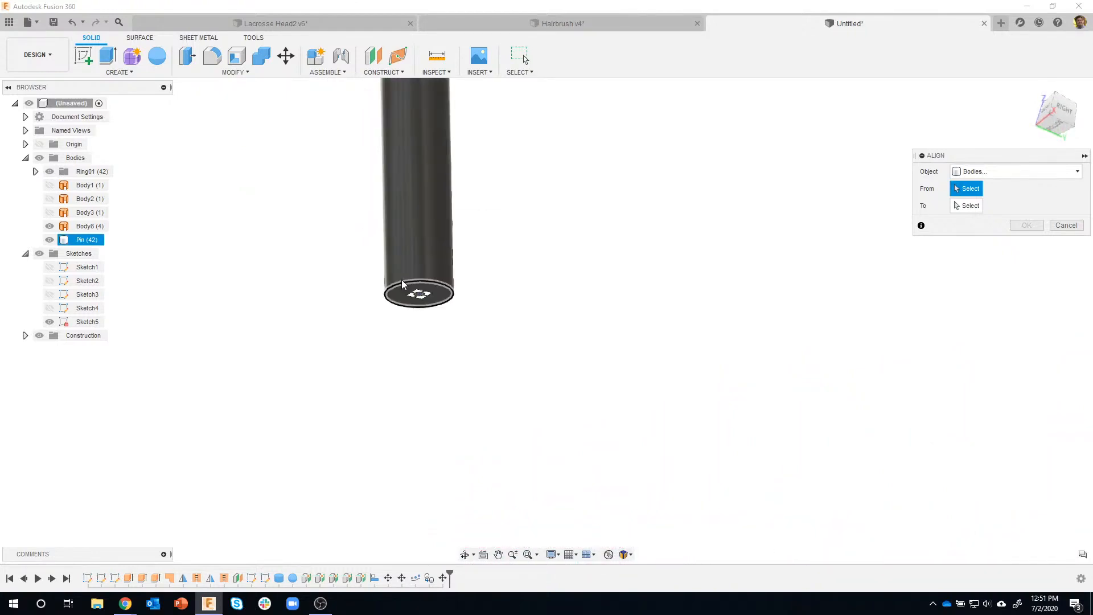
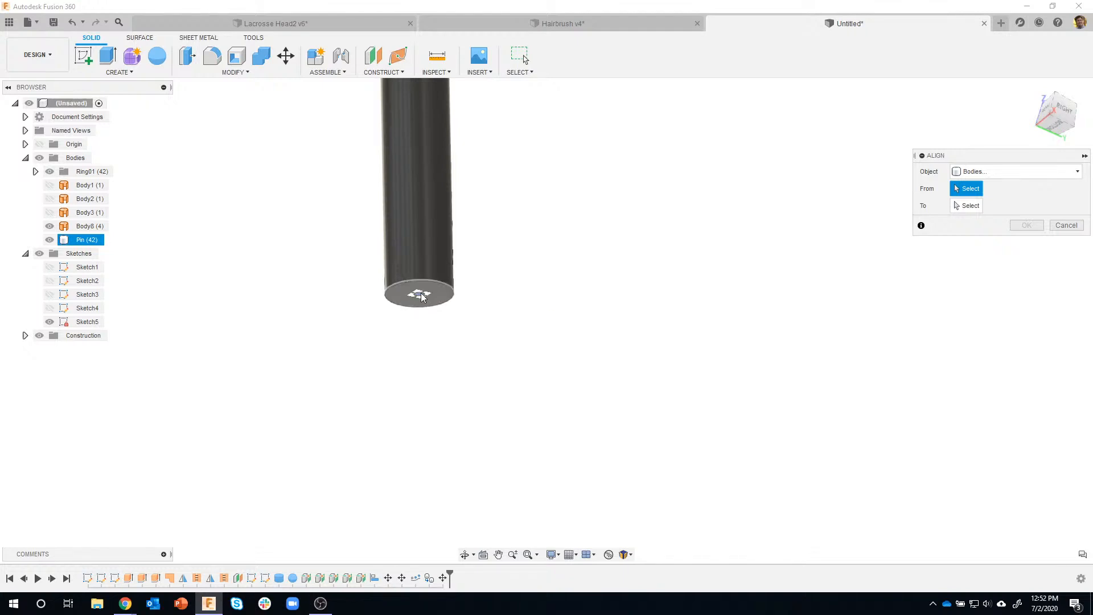
pyautogui.click(422, 297)
pyautogui.scroll(-5, 461, 349)
pyautogui.moveTo(462, 347)
pyautogui.keyDown('shift'); pyautogui.mouseDown(button='middle')
pyautogui.moveTo(475, 362)
pyautogui.moveTo(460, 359)
pyautogui.mouseUp(button='middle'); pyautogui.keyUp('shift')
pyautogui.scroll(5, 461, 363)
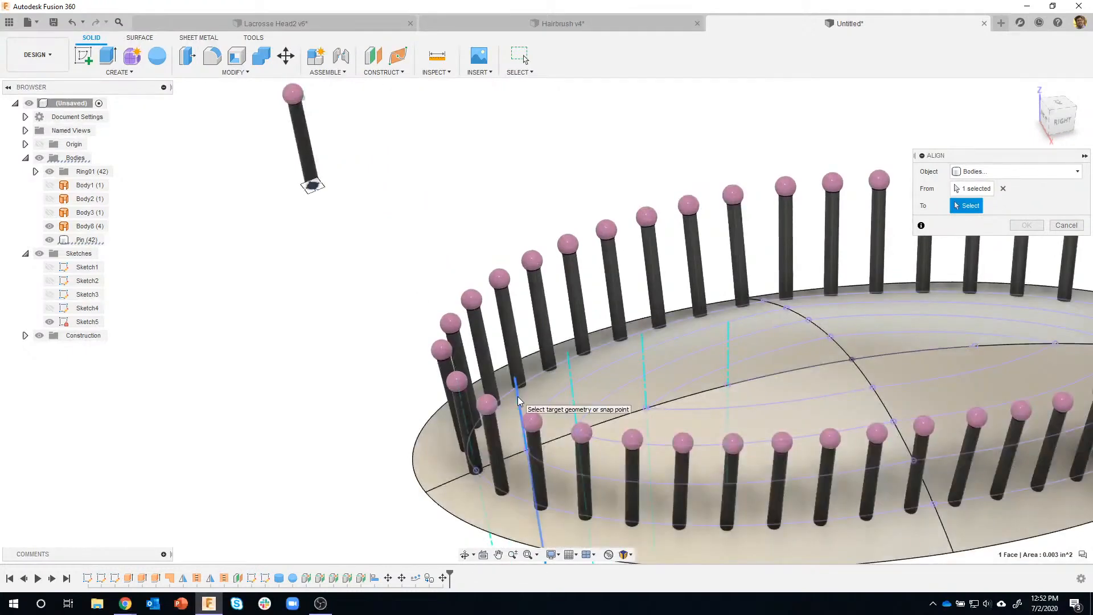
pyautogui.click(518, 396)
pyautogui.keyDown('shift'); pyautogui.moveTo(518, 396); pyautogui.dragTo(488, 326, button='middle'); pyautogui.keyUp('shift')
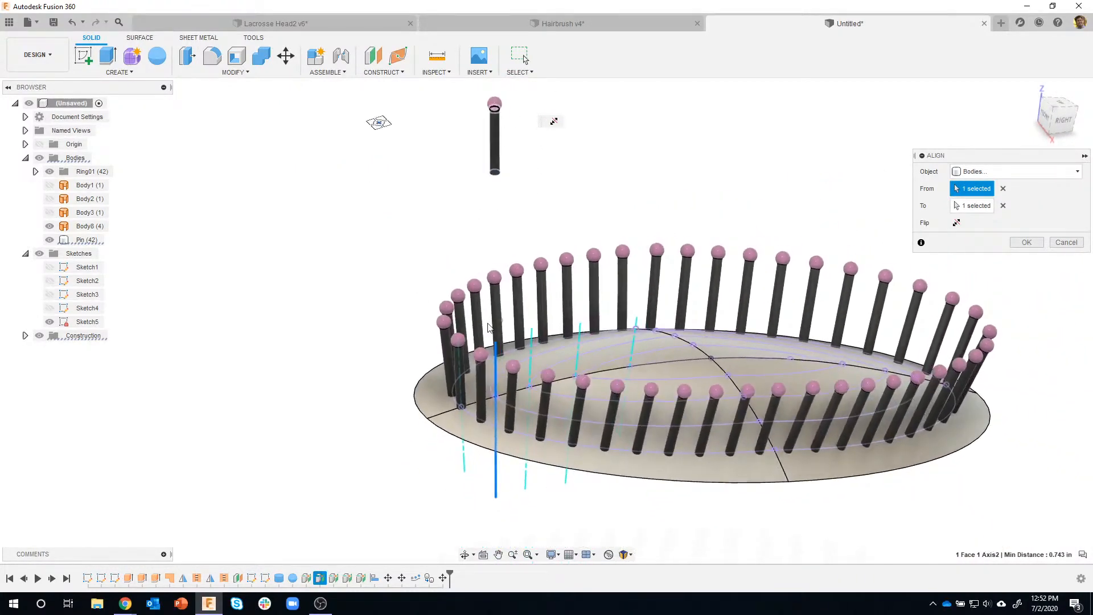
pyautogui.click(1024, 242)
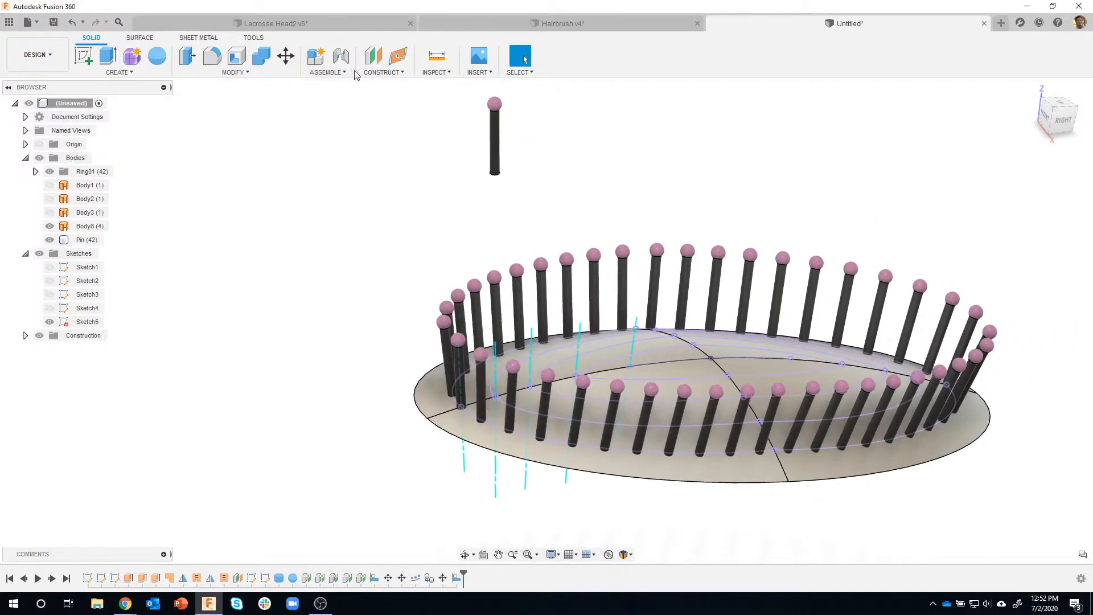
# Step: Move the aligned pin copy down about 1.82 in along Z so its base sits in the dome at the second ring curve
pyautogui.click(285, 55)
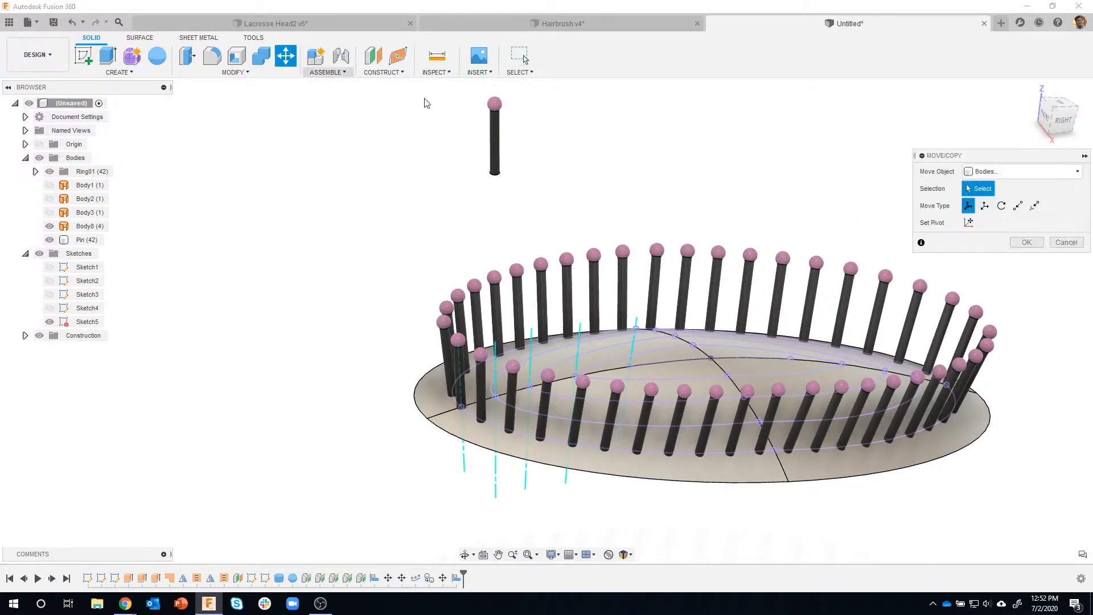
pyautogui.click(496, 147)
pyautogui.moveTo(503, 183); pyautogui.dragTo(510, 350)
pyautogui.keyDown('shift'); pyautogui.moveTo(509, 350); pyautogui.dragTo(475, 282, button='middle'); pyautogui.keyUp('shift')
pyautogui.scroll(8, 471, 290)
pyautogui.scroll(5, 467, 361)
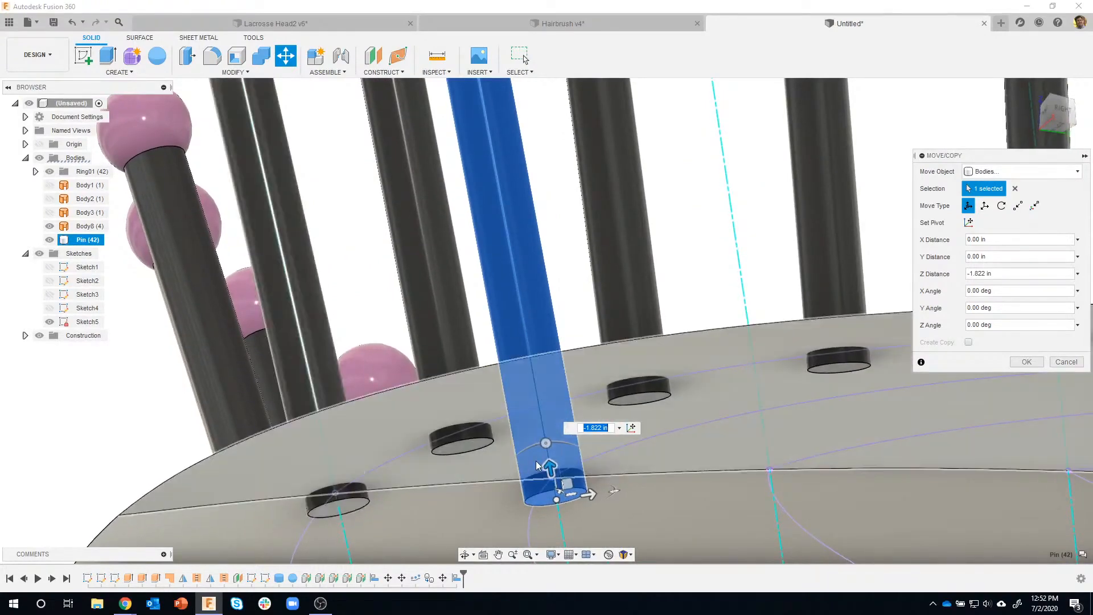
pyautogui.moveTo(549, 468); pyautogui.dragTo(548, 458)
pyautogui.click(1026, 362)
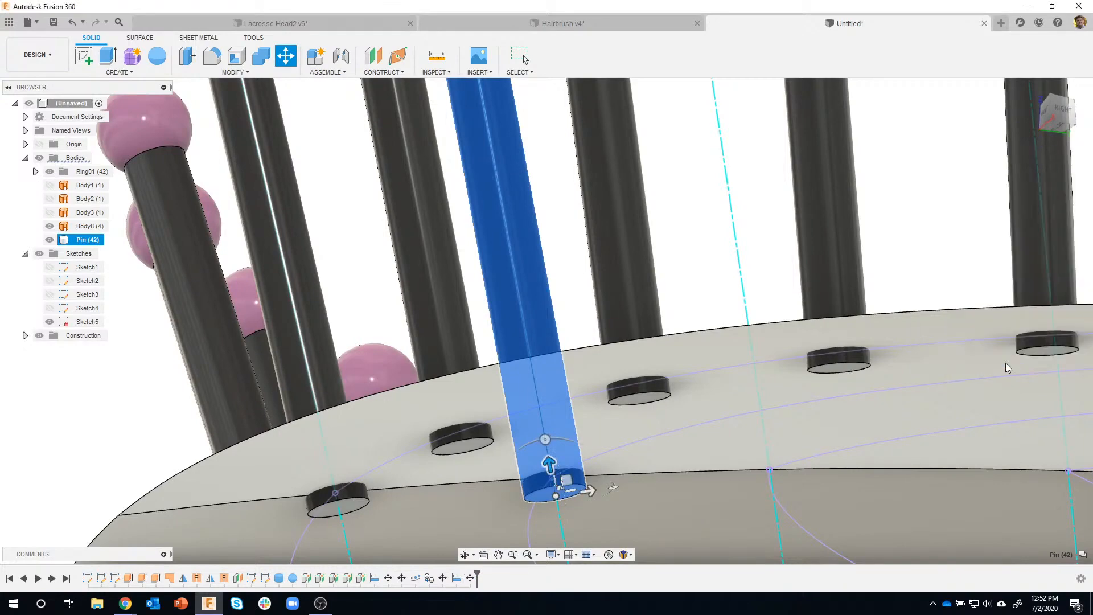
# Step: Start a Pattern on Path of the lowered pin body along the second ring curve, with the distance pulled out to about 1.37 in
pyautogui.scroll(-6, 736, 339)
pyautogui.keyDown('shift'); pyautogui.moveTo(736, 338); pyautogui.dragTo(624, 220, button='middle'); pyautogui.keyUp('shift')
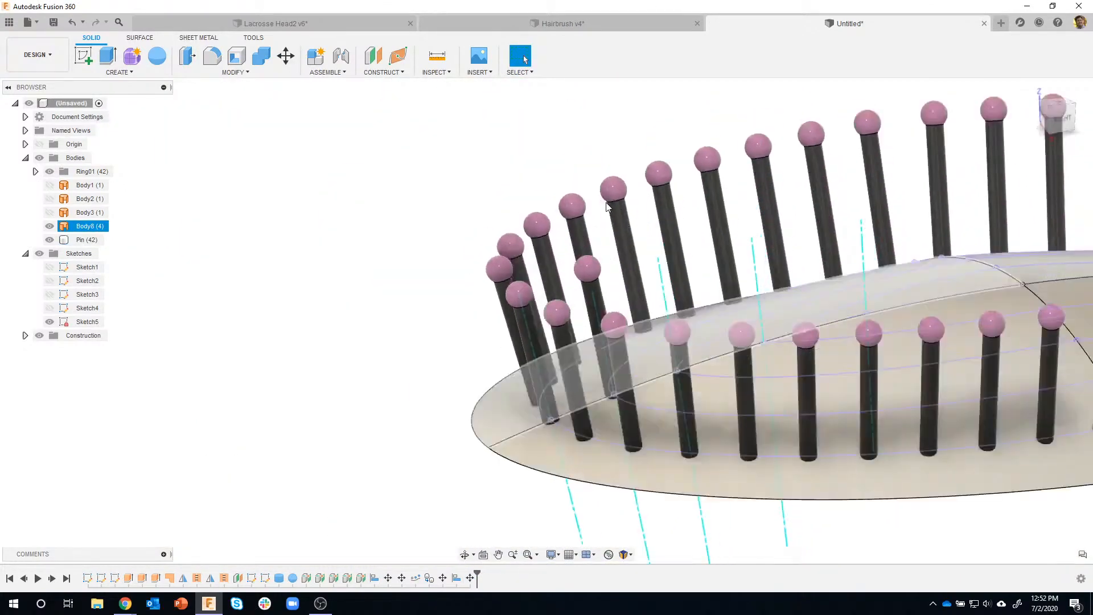
pyautogui.click(142, 71)
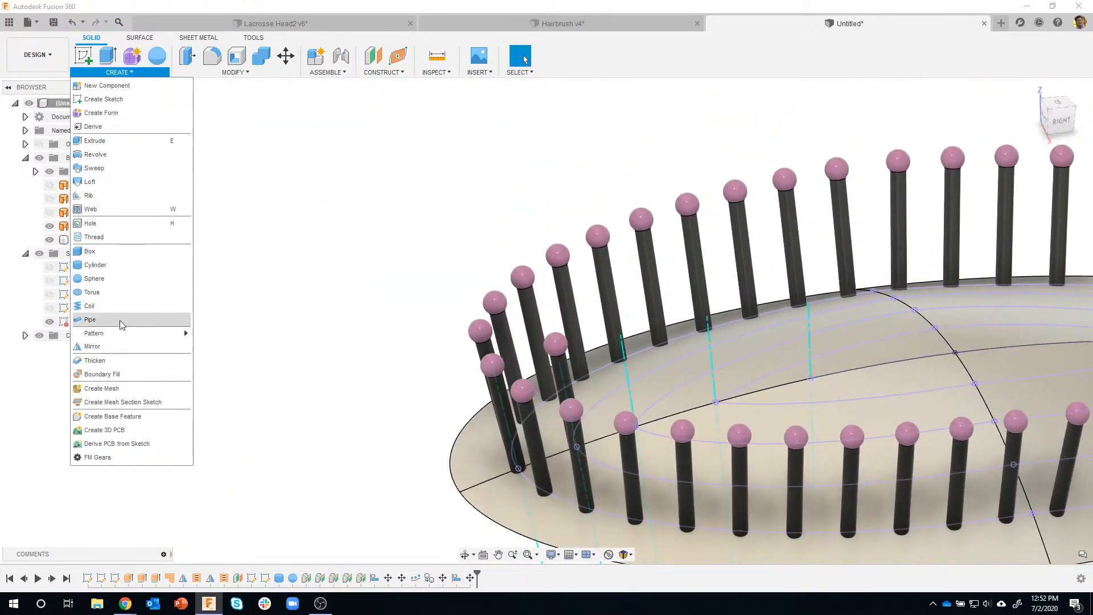
pyautogui.moveTo(171, 333)
pyautogui.click(228, 361)
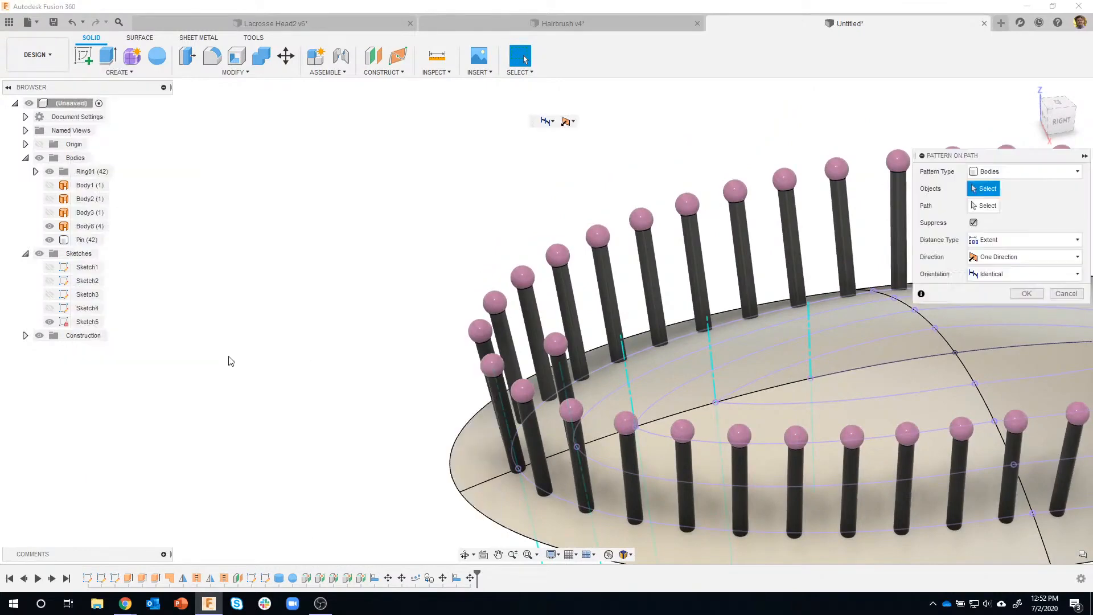
pyautogui.keyDown('shift'); pyautogui.moveTo(307, 301); pyautogui.dragTo(422, 350, button='middle'); pyautogui.keyUp('shift')
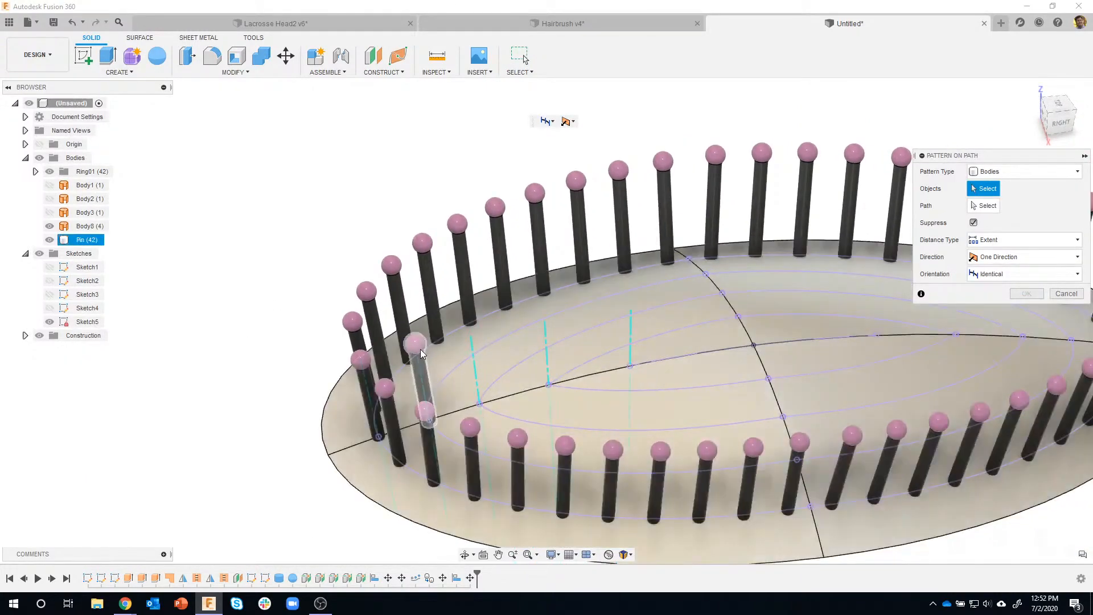
pyautogui.click(418, 350)
pyautogui.scroll(-3, 513, 322)
pyautogui.click(981, 211)
pyautogui.click(333, 392)
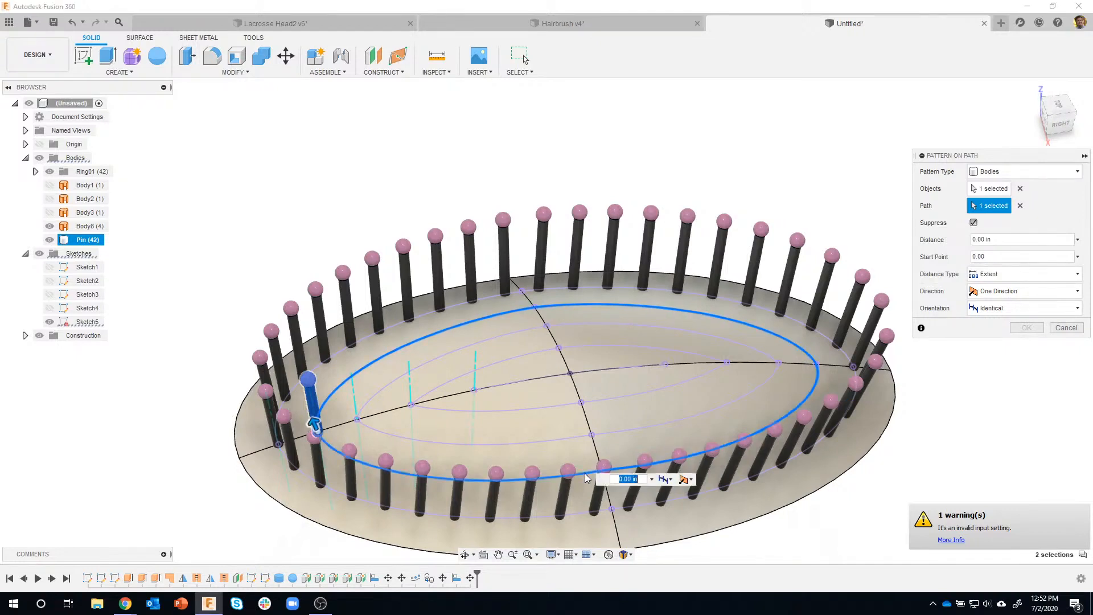
pyautogui.keyDown('shift'); pyautogui.moveTo(366, 387); pyautogui.dragTo(337, 431, button='middle'); pyautogui.keyUp('shift')
pyautogui.moveTo(300, 431); pyautogui.dragTo(478, 319)
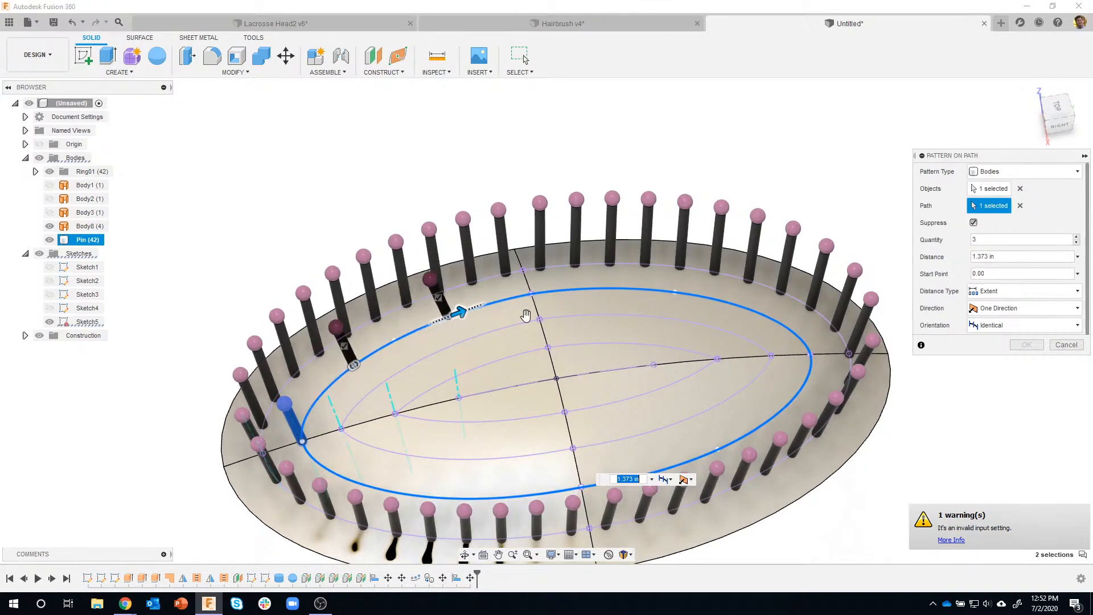
# Step: Set the pattern quantity to 38 and extend the distance around the curve to about 7.44 in
pyautogui.click(1015, 239)
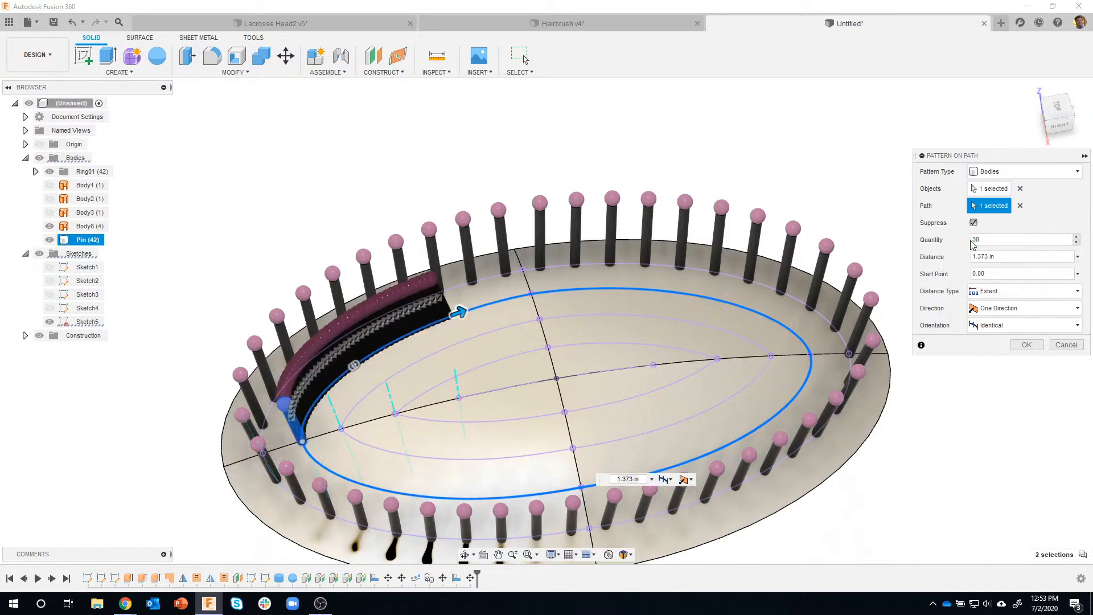
pyautogui.keyDown('shift'); pyautogui.moveTo(624, 290); pyautogui.dragTo(504, 298, button='middle'); pyautogui.keyUp('shift')
pyautogui.moveTo(465, 284); pyautogui.dragTo(794, 361)
pyautogui.moveTo(610, 461); pyautogui.dragTo(342, 421)
pyautogui.keyDown('shift'); pyautogui.moveTo(598, 349); pyautogui.dragTo(1007, 329, button='middle'); pyautogui.keyUp('shift')
# Step: Set the pattern orientation to Path Direction and shorten the distance to about 7.3 in
pyautogui.click(1005, 326)
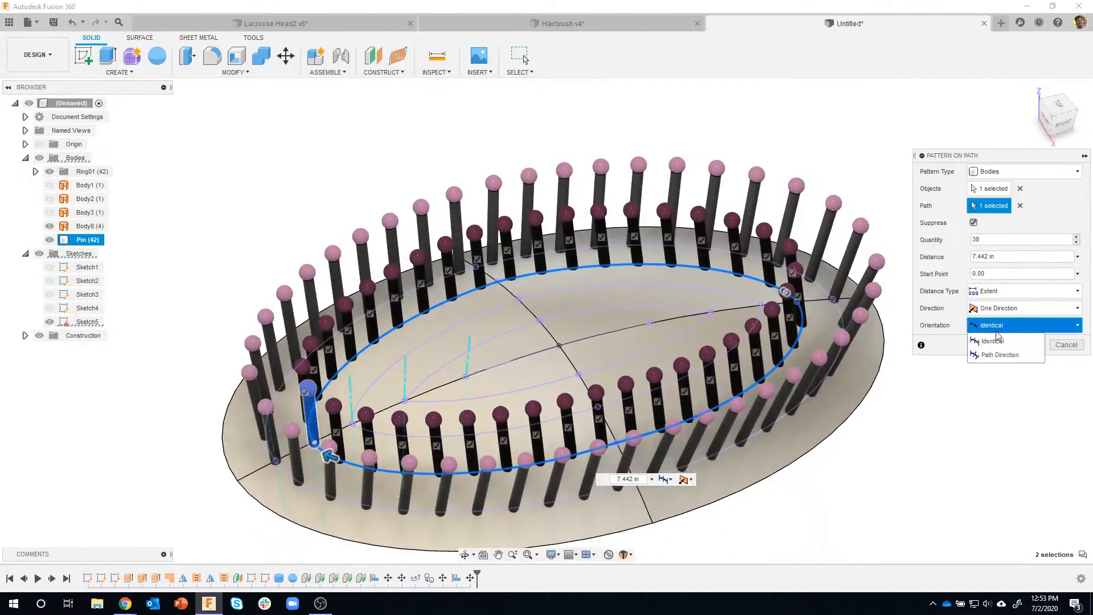
pyautogui.click(993, 358)
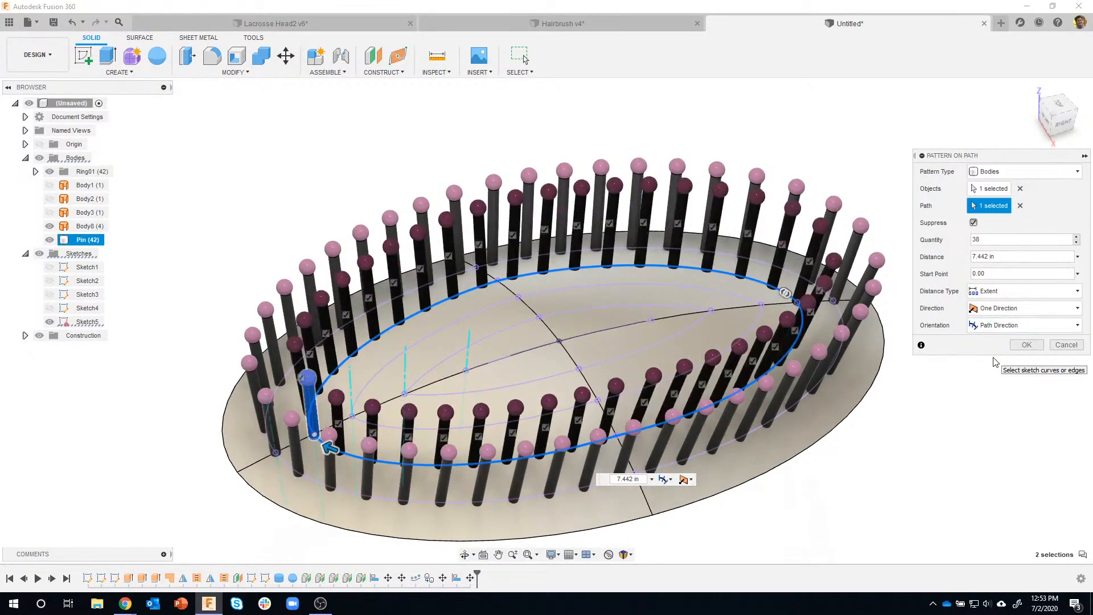
pyautogui.moveTo(980, 362)
pyautogui.keyDown('shift'); pyautogui.mouseDown(button='middle')
pyautogui.moveTo(812, 296)
pyautogui.moveTo(778, 364)
pyautogui.moveTo(835, 334)
pyautogui.moveTo(788, 310)
pyautogui.moveTo(784, 329)
pyautogui.moveTo(781, 318)
pyautogui.mouseUp(button='middle'); pyautogui.keyUp('shift')
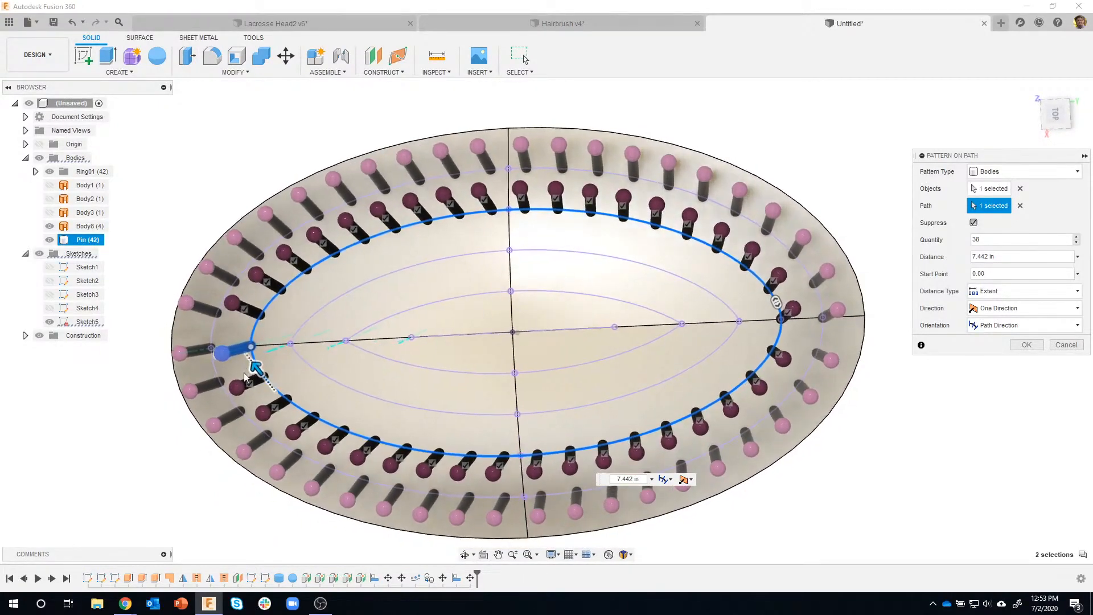
pyautogui.moveTo(256, 369); pyautogui.dragTo(270, 385)
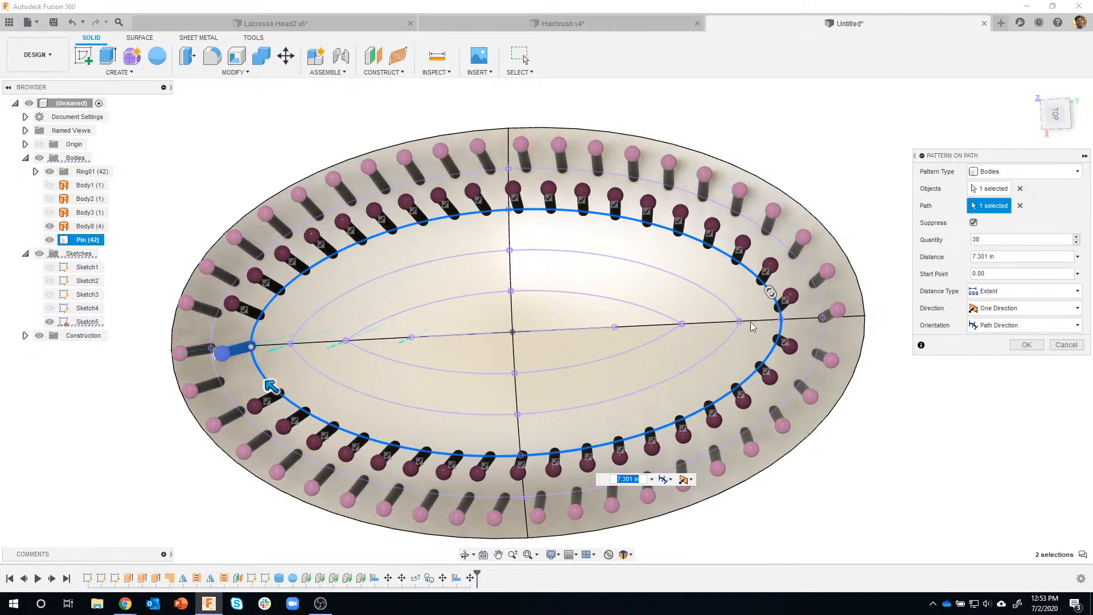
pyautogui.keyDown('shift'); pyautogui.moveTo(765, 325); pyautogui.dragTo(774, 317, button='middle'); pyautogui.keyUp('shift')
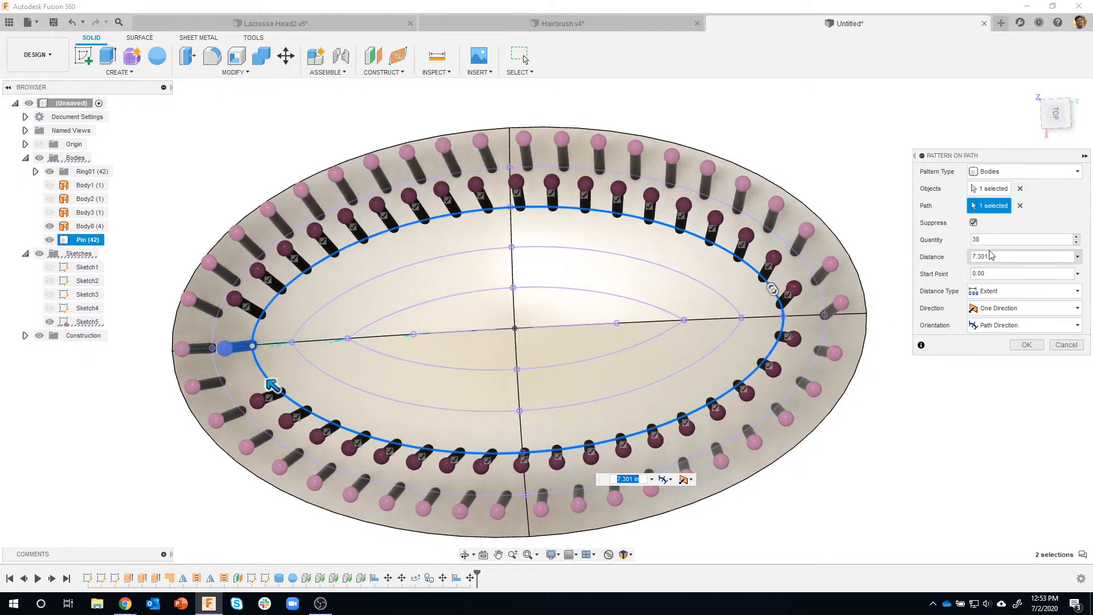
# Step: Raise the pattern quantity to 39, extend the distance to about 7.4 in and complete the second ring of pins
pyautogui.click(1076, 238)
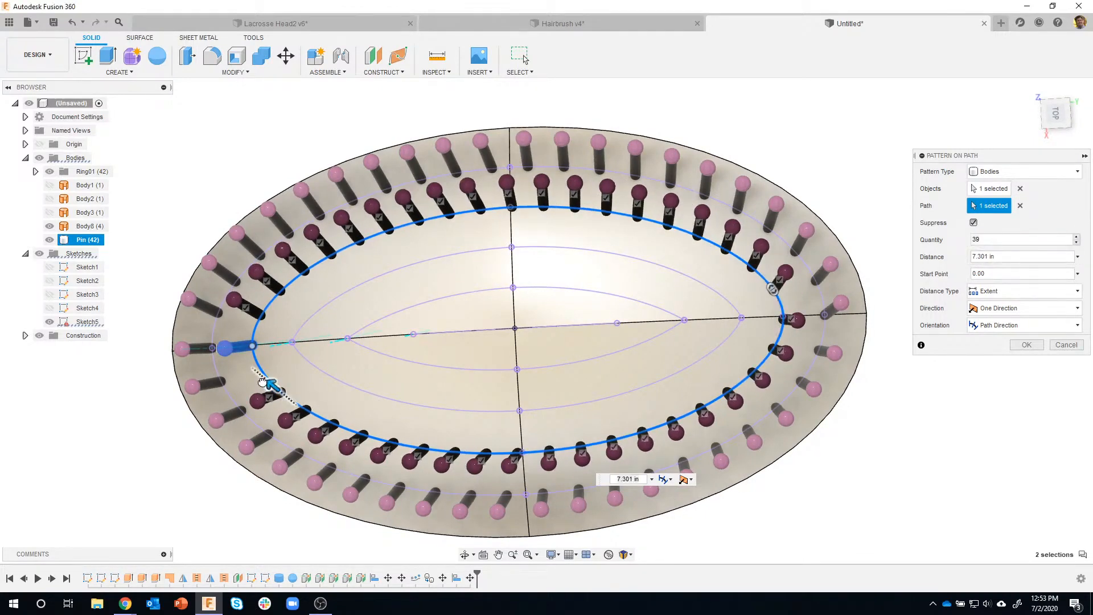
pyautogui.moveTo(262, 382); pyautogui.dragTo(260, 376)
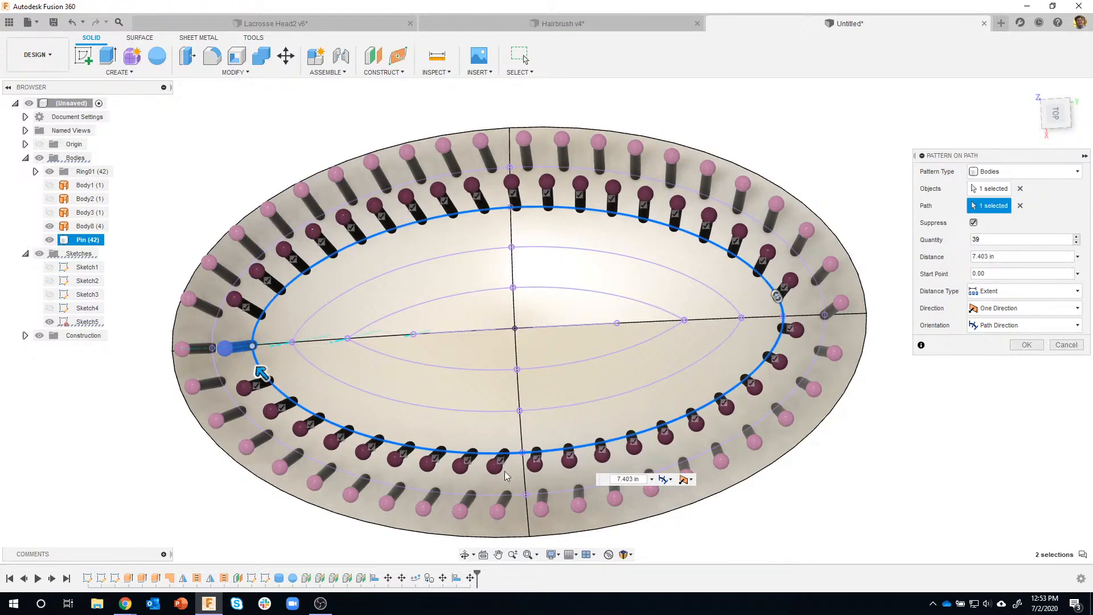
pyautogui.keyDown('shift'); pyautogui.moveTo(918, 401); pyautogui.dragTo(985, 339, button='middle'); pyautogui.keyUp('shift')
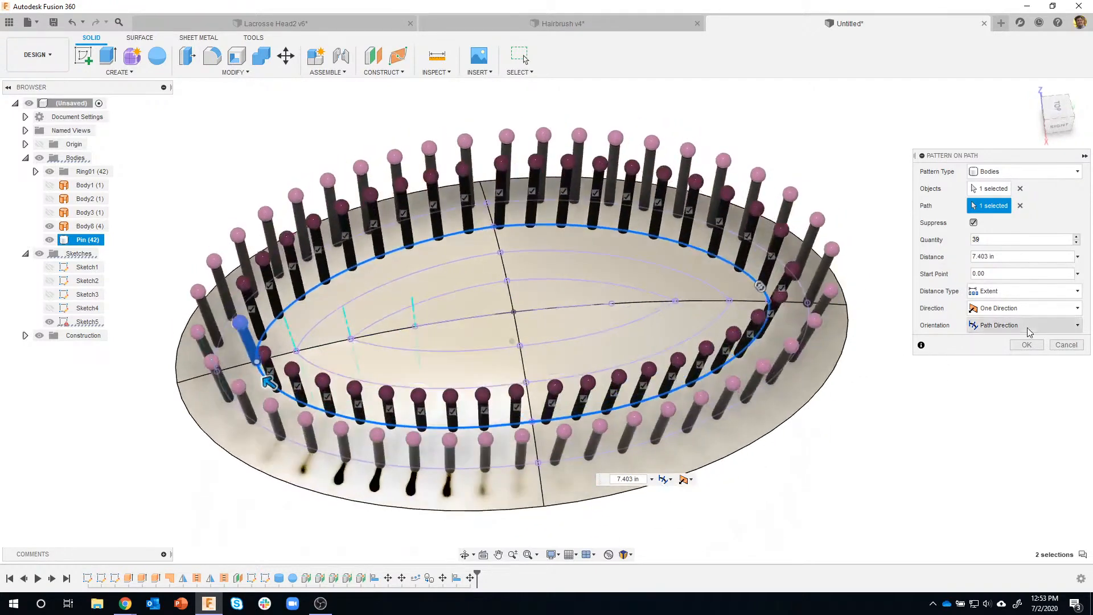
pyautogui.click(1026, 346)
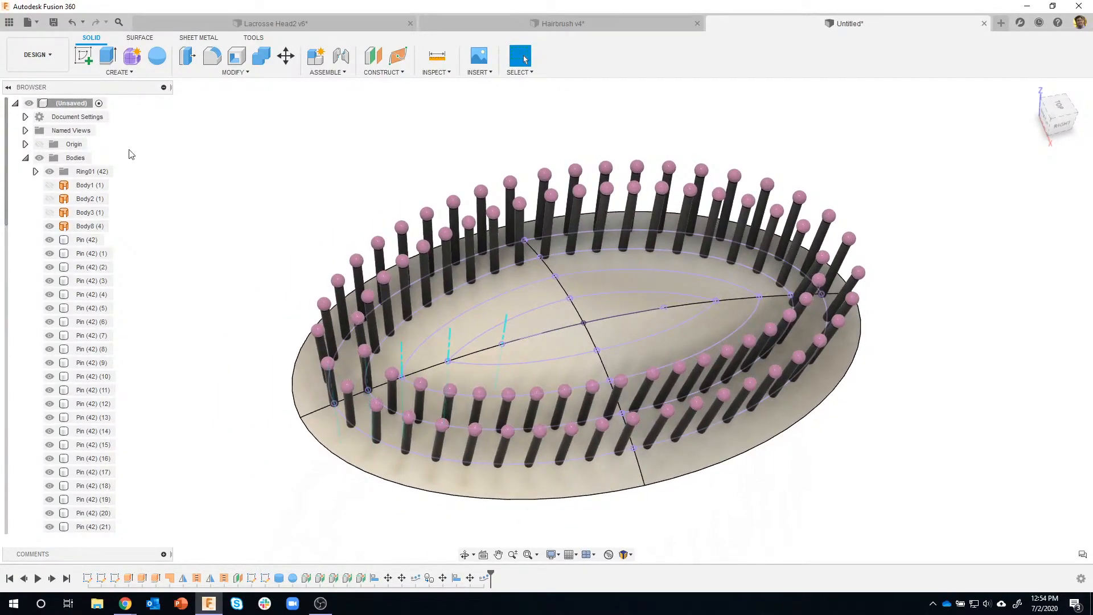
# Step: Create a body group named Ring02 and move all second-ring pins, Pin (42) through Pin (42) (38), into it
pyautogui.rightClick(75, 159)
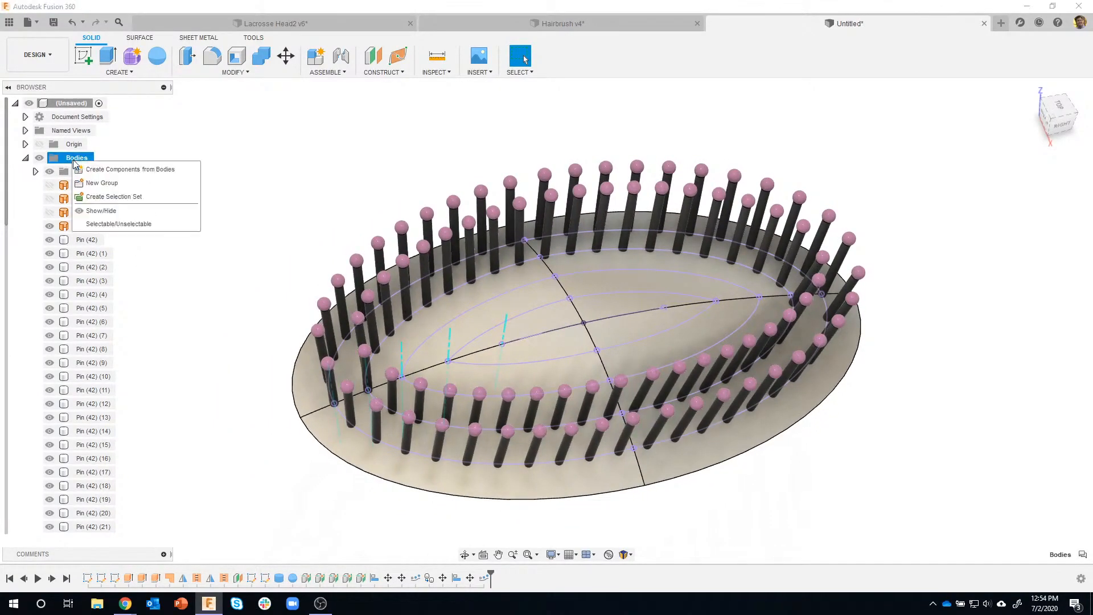
pyautogui.click(107, 182)
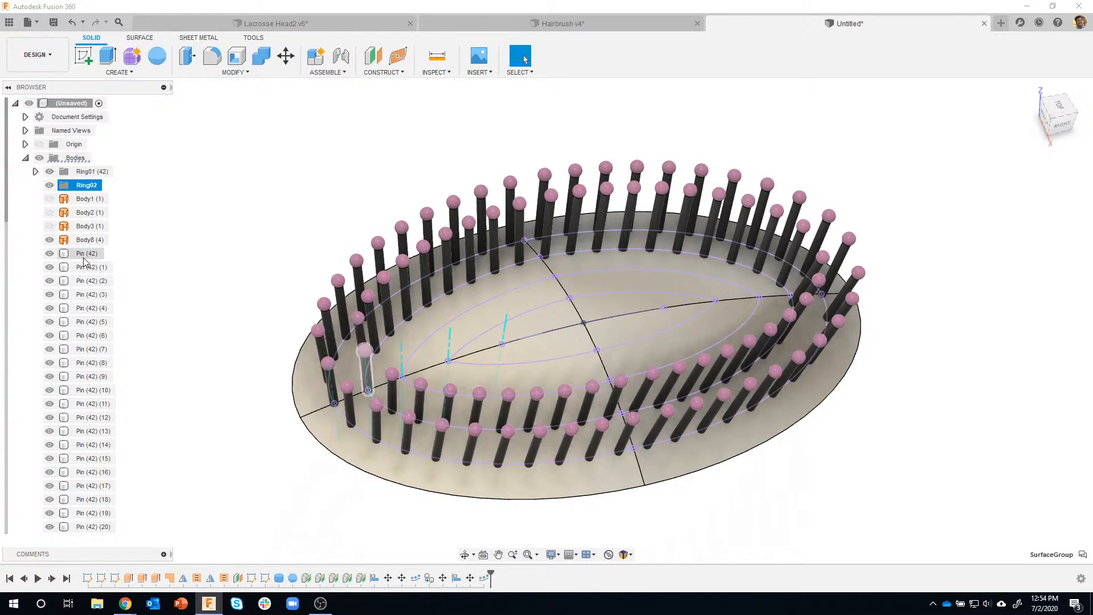
pyautogui.scroll(-5, 92, 362)
pyautogui.scroll(-4, 96, 380)
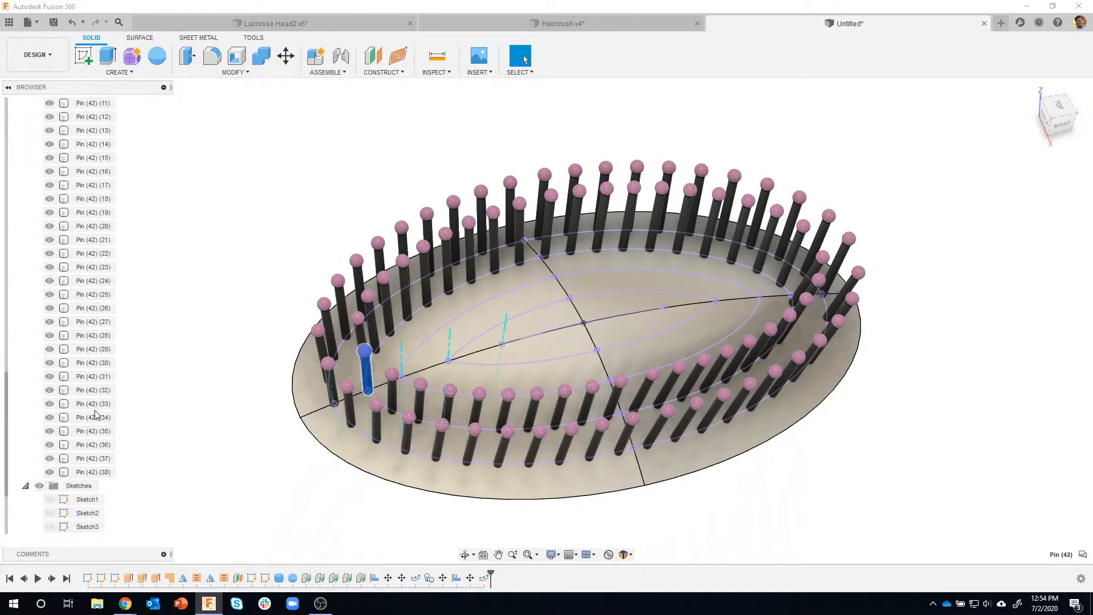
pyautogui.keyDown('shift'); pyautogui.click(95, 445); pyautogui.keyUp('shift')
pyautogui.scroll(3, 109, 315)
pyautogui.scroll(5, 108, 312)
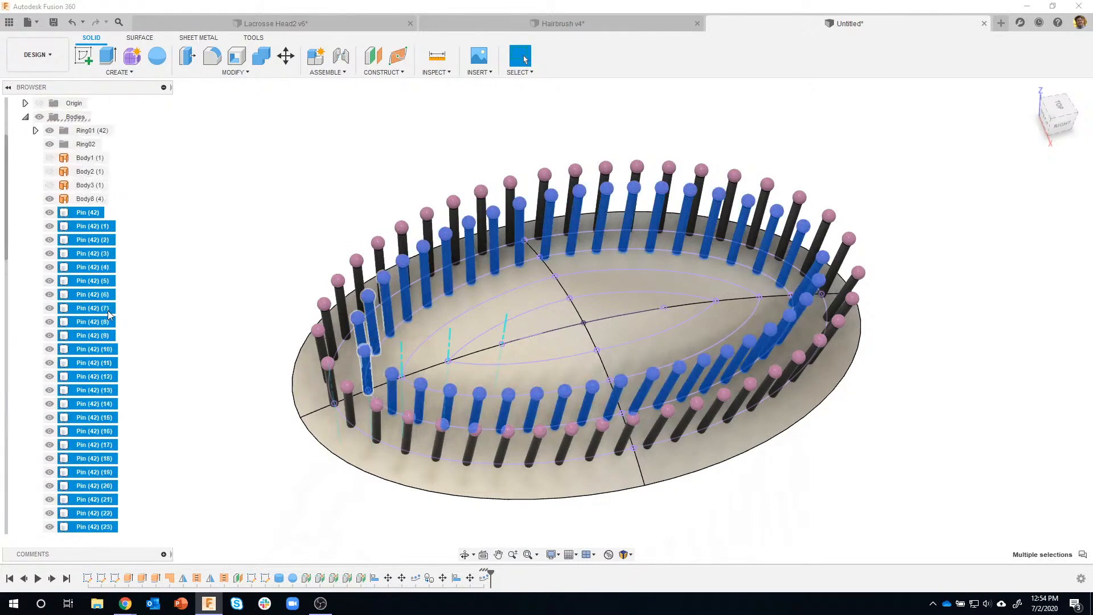
pyautogui.moveTo(83, 259); pyautogui.dragTo(91, 189)
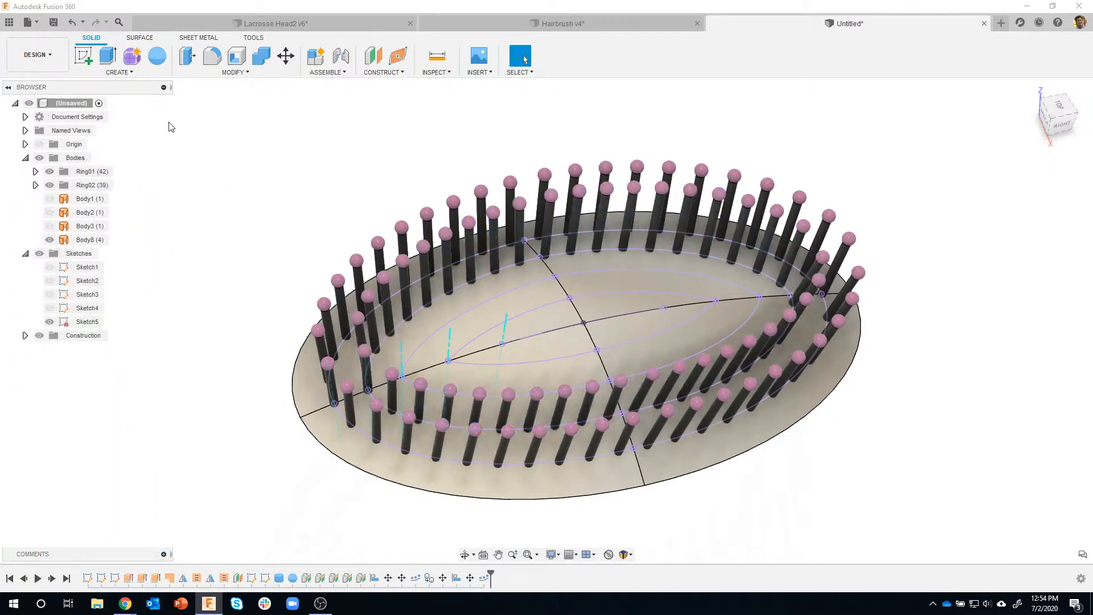
# Step: Copy the outer ring's starting pin with Move/Copy and place the copy clear of the rings, about 1.48 in up and 0.16 in outward
pyautogui.click(286, 55)
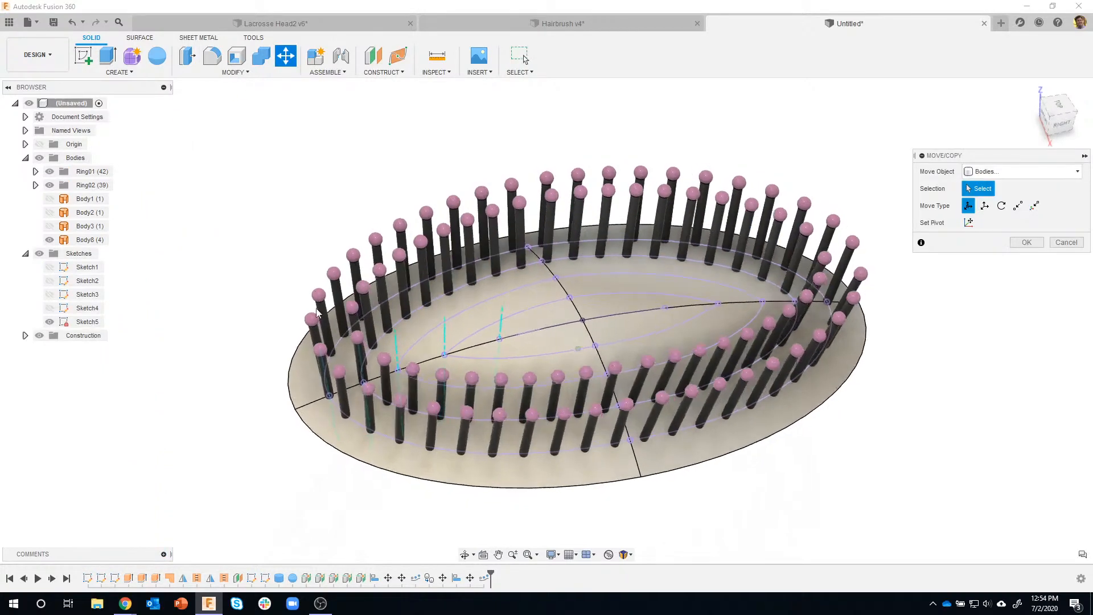
pyautogui.click(321, 364)
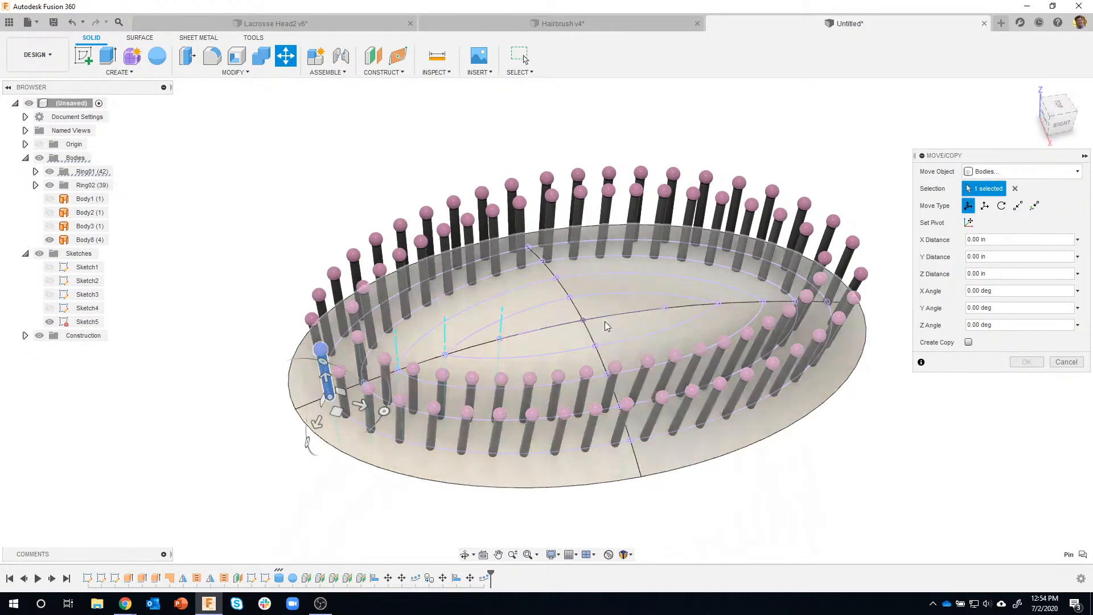
pyautogui.click(970, 343)
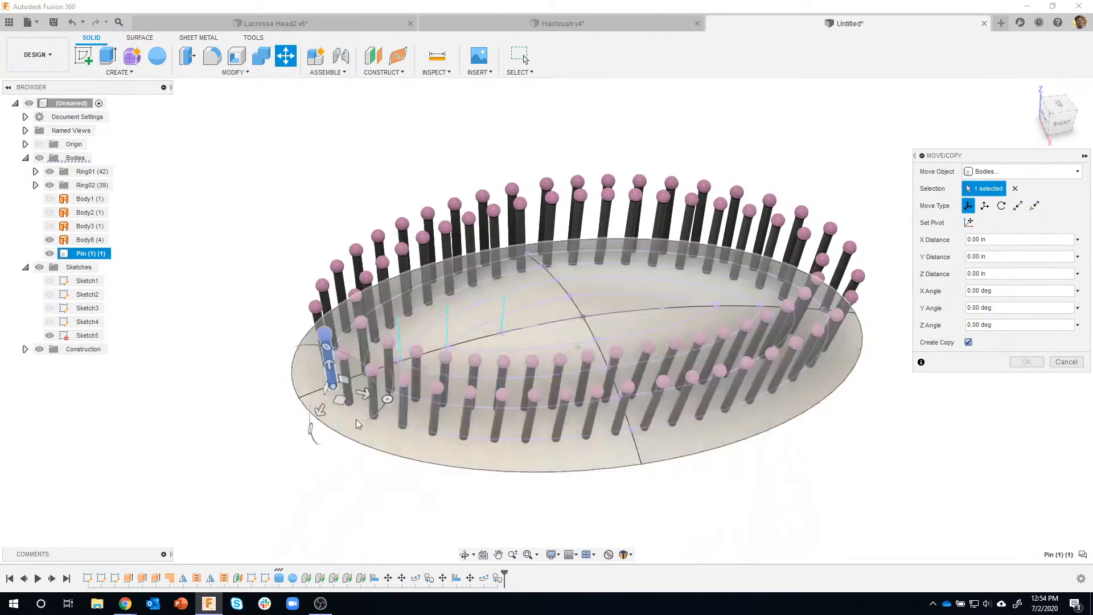
pyautogui.moveTo(345, 374); pyautogui.dragTo(304, 226)
pyautogui.moveTo(277, 355); pyautogui.dragTo(307, 403, button='middle')
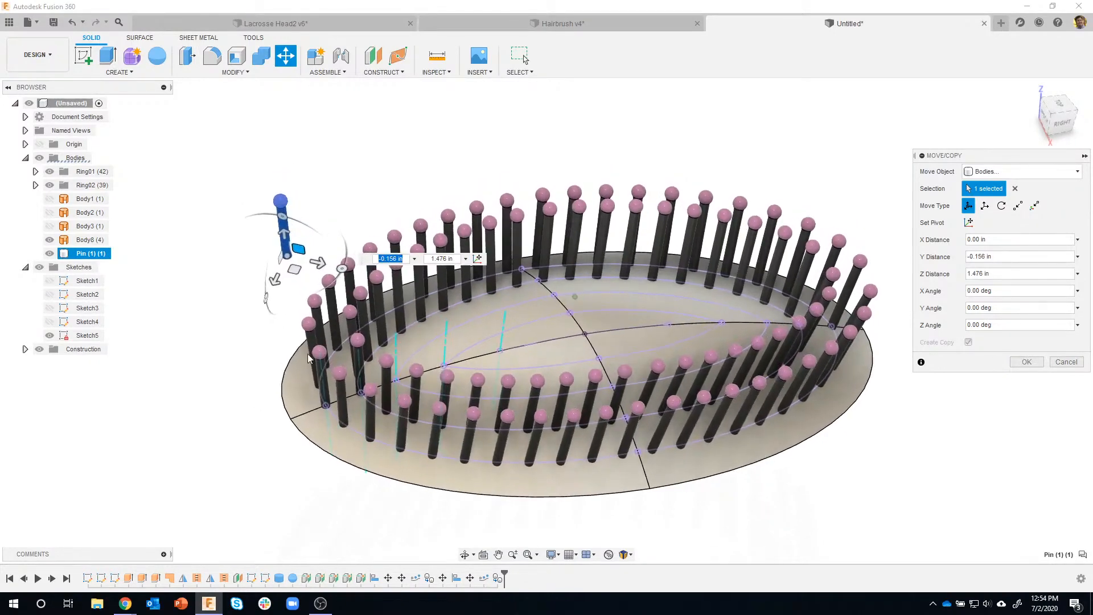
pyautogui.click(1014, 364)
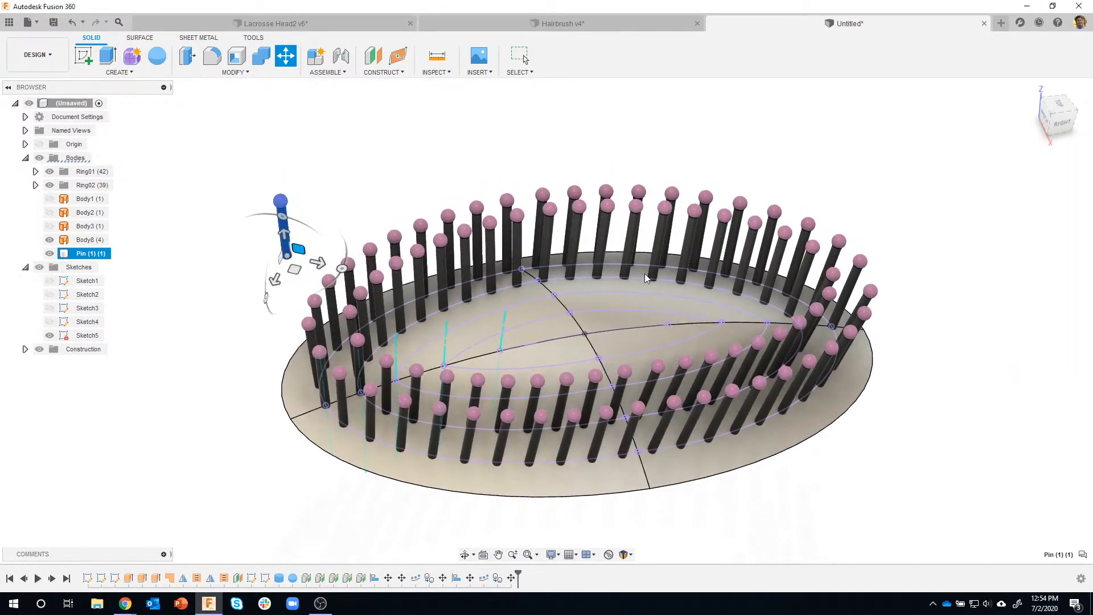
# Step: Align the new pin copy from its circular bottom edge to the third construction axis in from the outer ring
pyautogui.click(235, 73)
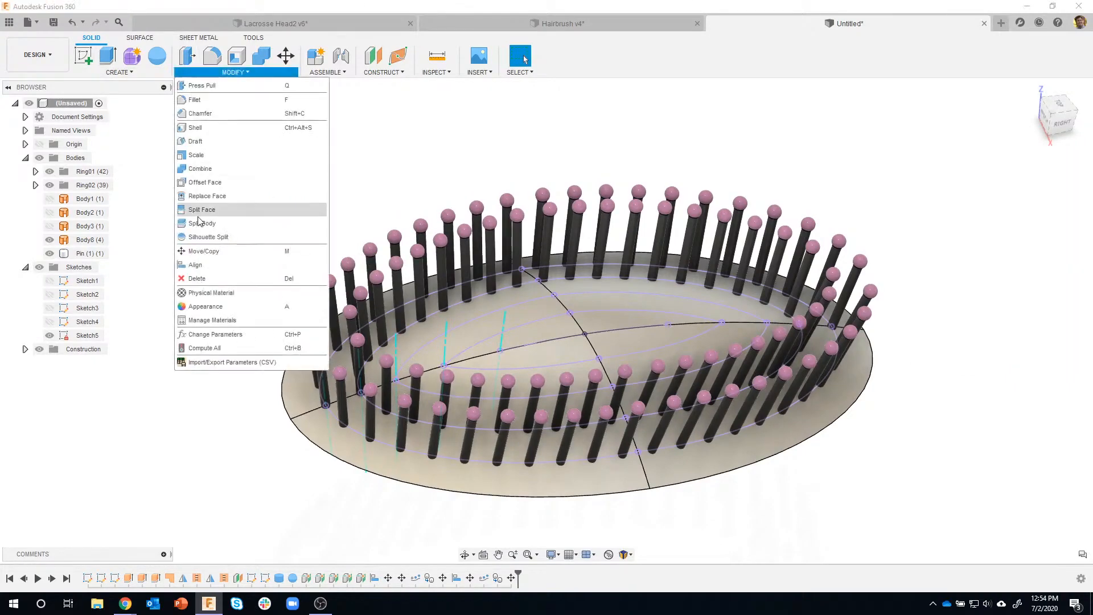
pyautogui.click(211, 266)
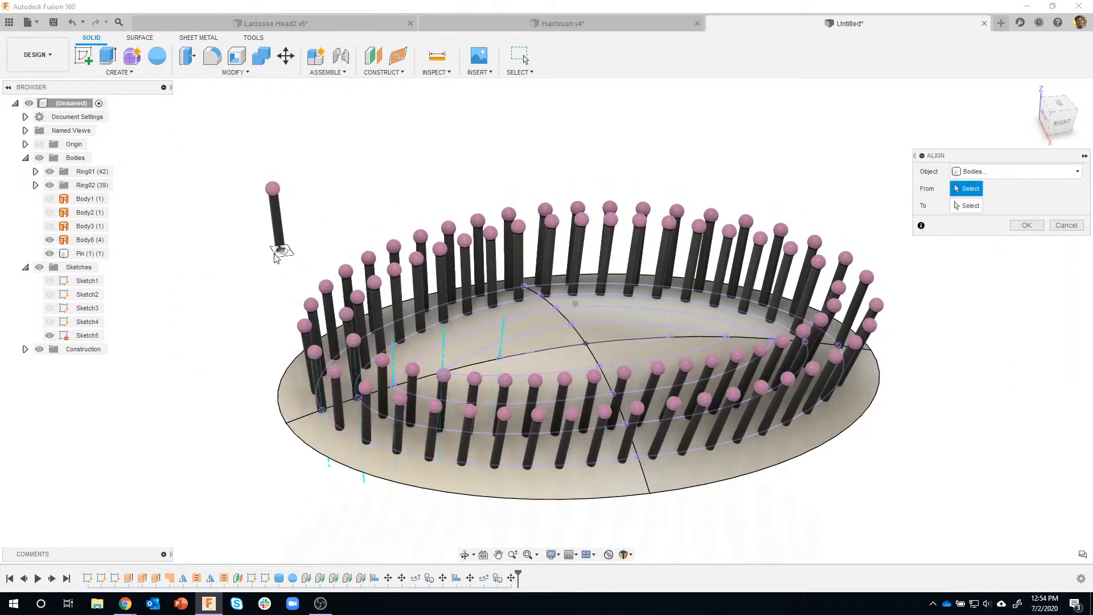
pyautogui.scroll(3, 276, 232)
pyautogui.scroll(2, 275, 231)
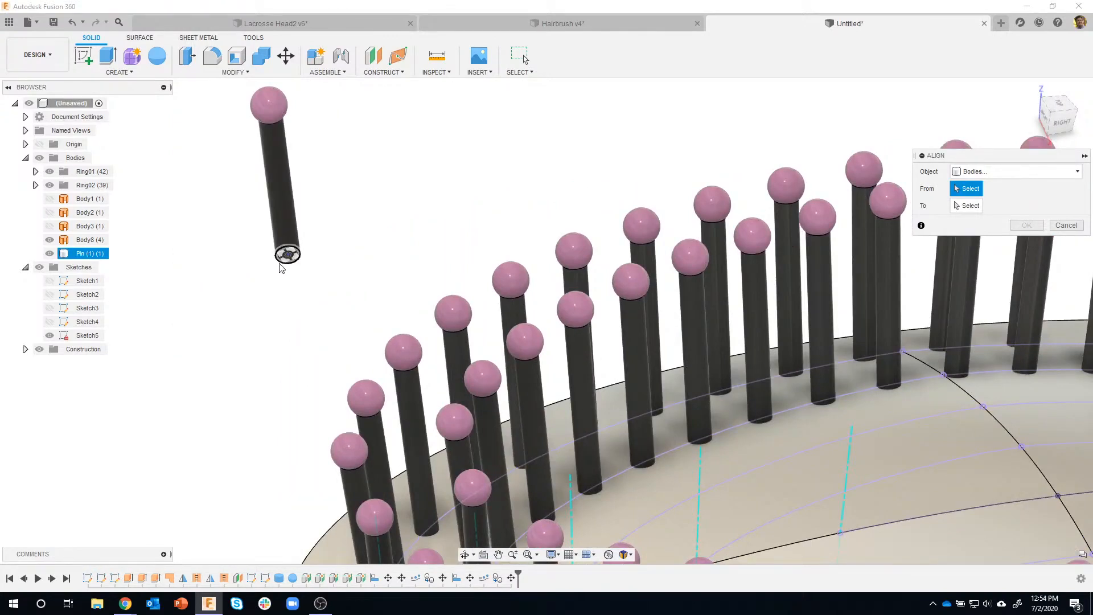
pyautogui.click(280, 265)
pyautogui.scroll(-4, 280, 268)
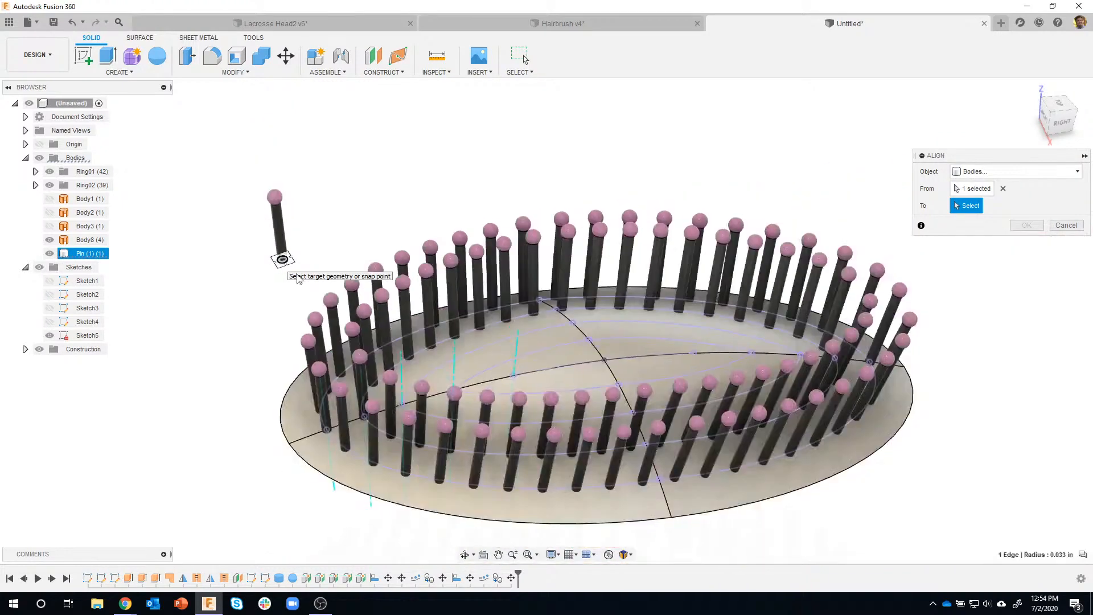
pyautogui.click(400, 361)
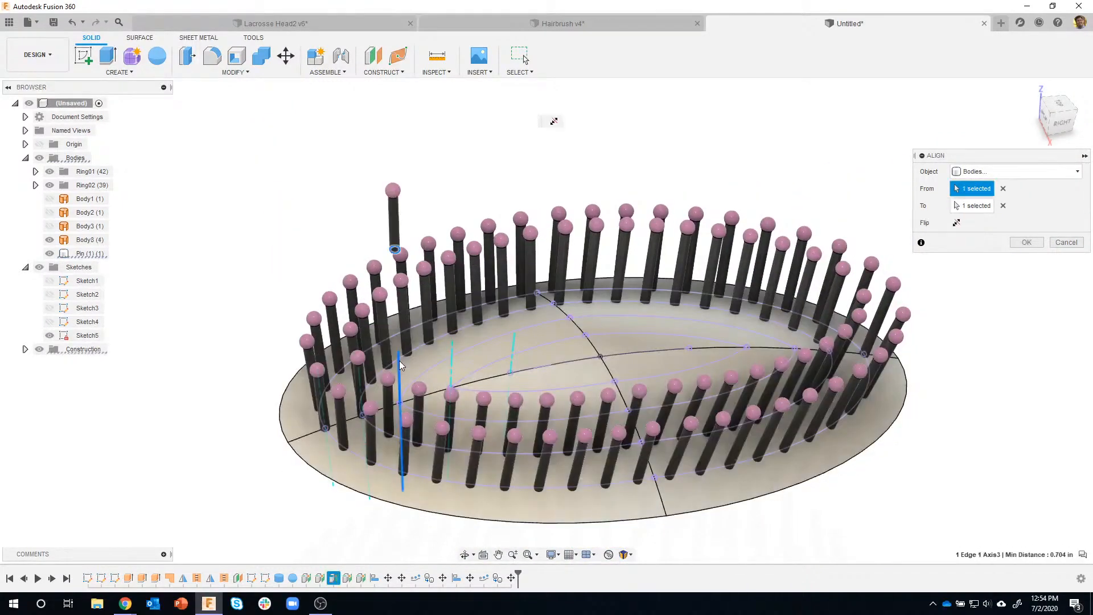
pyautogui.click(1026, 242)
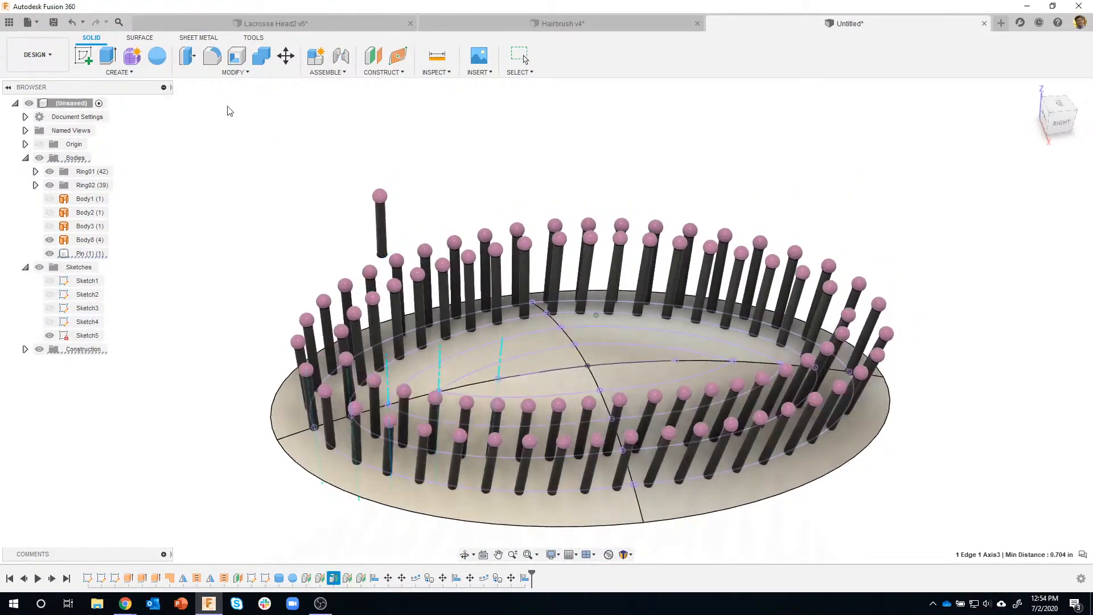
# Step: Lower the aligned pin copy about 1.44 in along its own axis so its base seats in the dome at the third ring curve
pyautogui.click(383, 225)
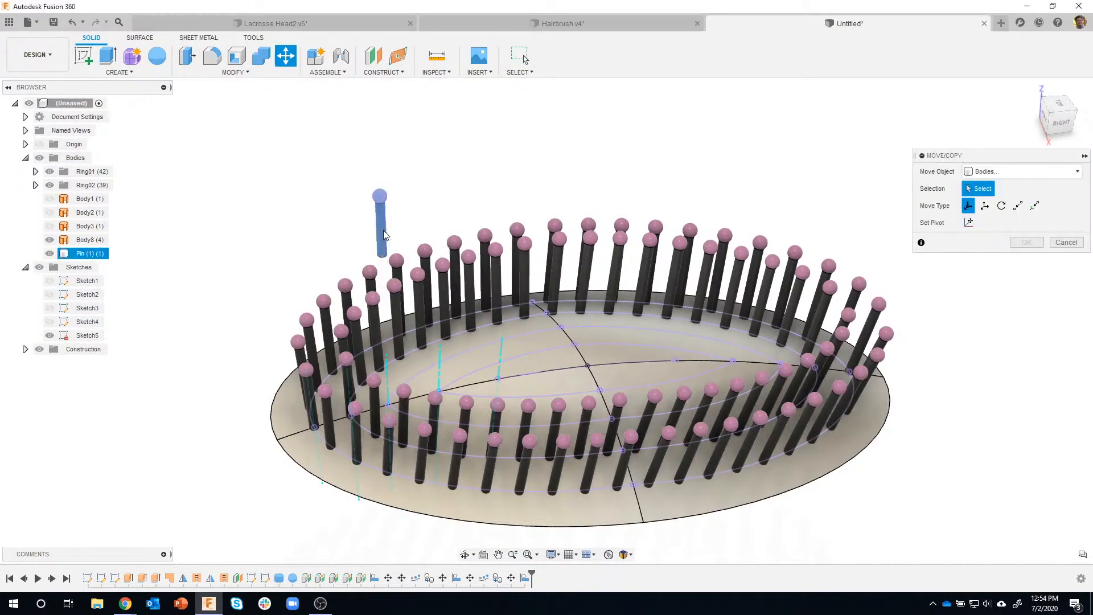
pyautogui.moveTo(381, 230); pyautogui.dragTo(392, 384)
pyautogui.keyDown('shift'); pyautogui.moveTo(392, 383); pyautogui.dragTo(393, 409, button='middle'); pyautogui.keyUp('shift')
pyautogui.scroll(5, 389, 306)
pyautogui.moveTo(393, 409); pyautogui.dragTo(392, 408)
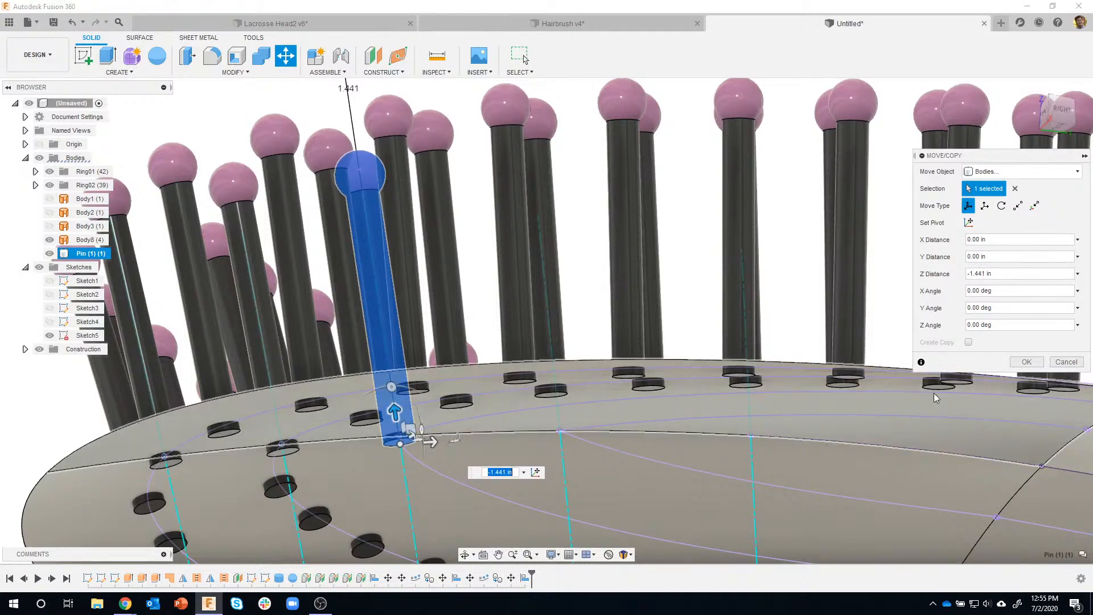
pyautogui.press('Escape')
pyautogui.scroll(-5, 432, 339)
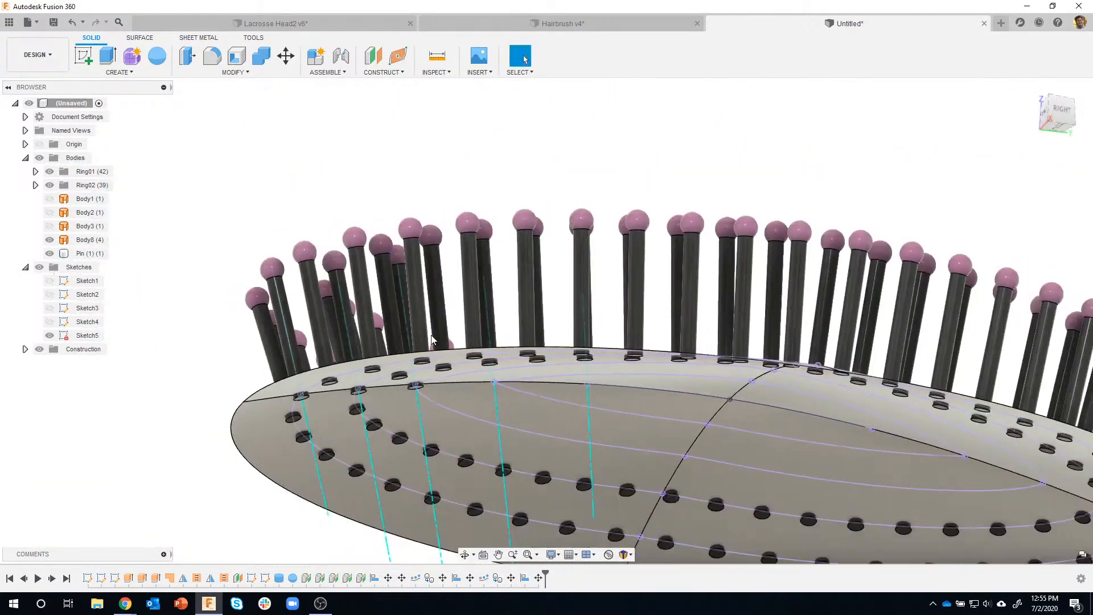
# Step: Set up a Pattern on Path of the seated pin body, using all connected segments of the third ring curve as the path
pyautogui.keyDown('shift'); pyautogui.moveTo(412, 278); pyautogui.dragTo(309, 160, button='middle'); pyautogui.keyUp('shift')
pyautogui.scroll(3, 308, 165)
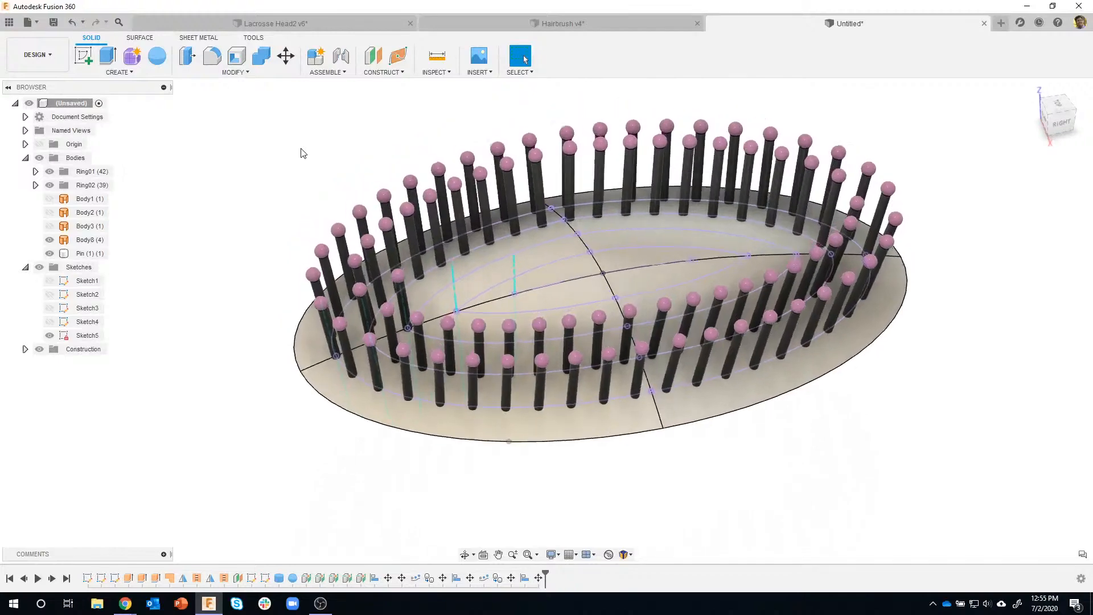
pyautogui.click(153, 74)
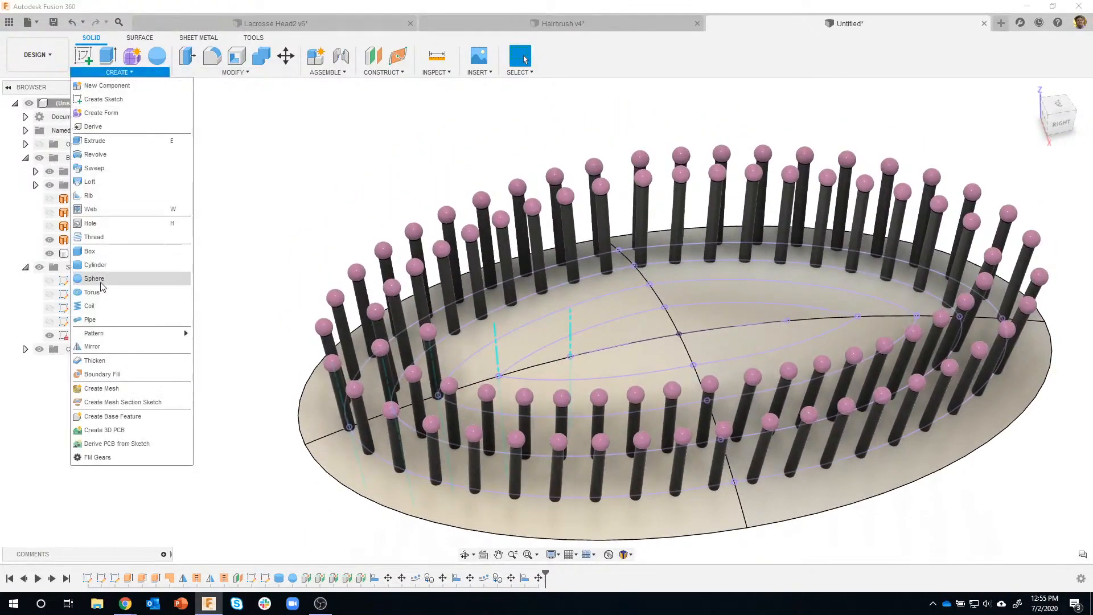
pyautogui.moveTo(129, 336)
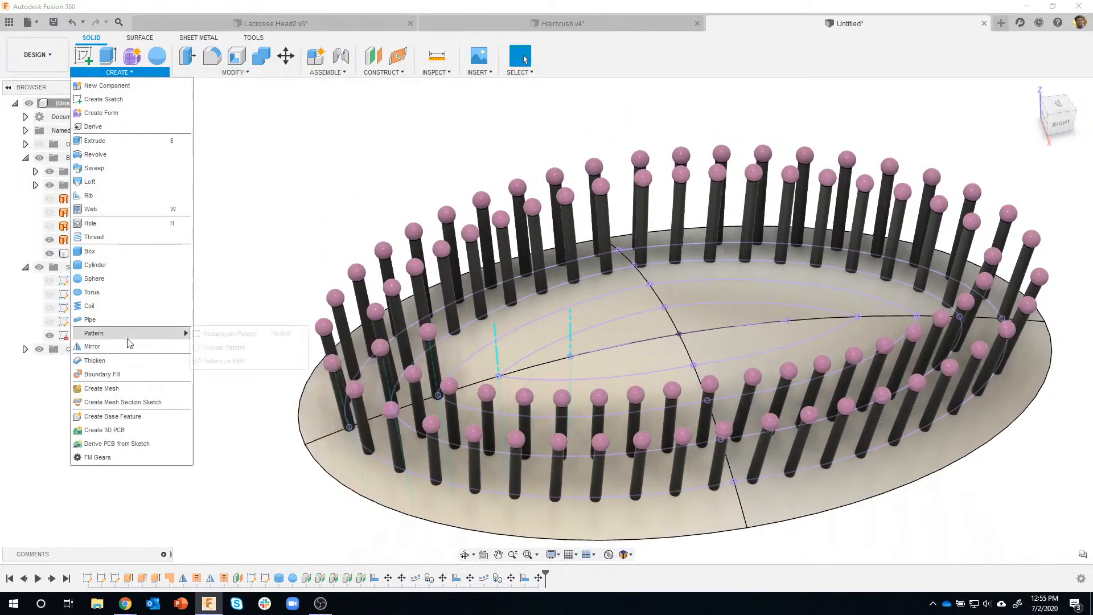
pyautogui.click(237, 360)
pyautogui.keyDown('shift'); pyautogui.moveTo(667, 242); pyautogui.dragTo(631, 249, button='middle'); pyautogui.keyUp('shift')
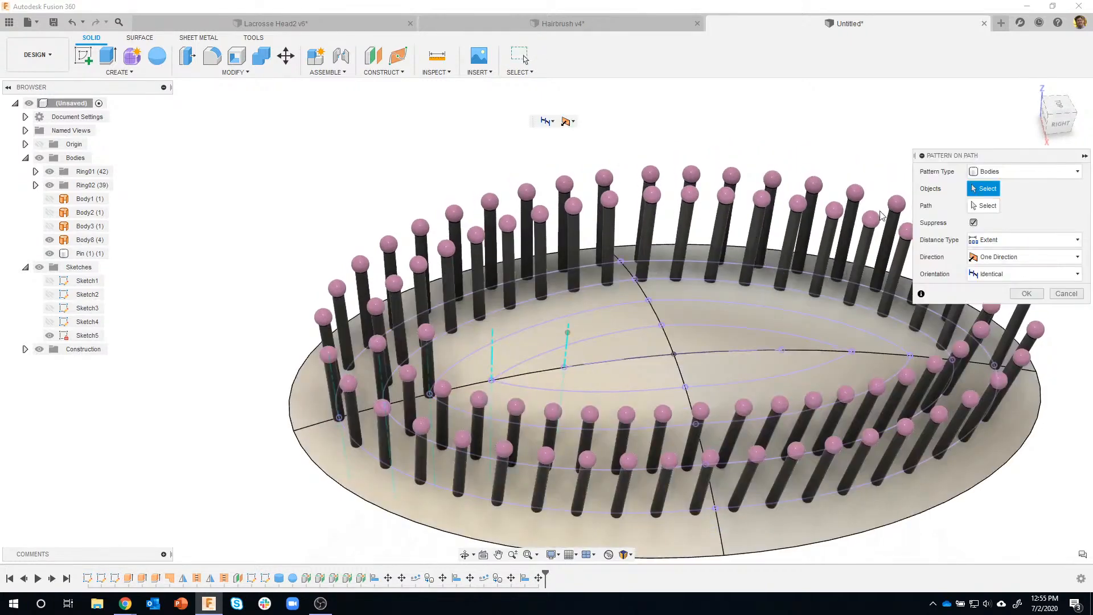
pyautogui.click(429, 353)
pyautogui.click(429, 353)
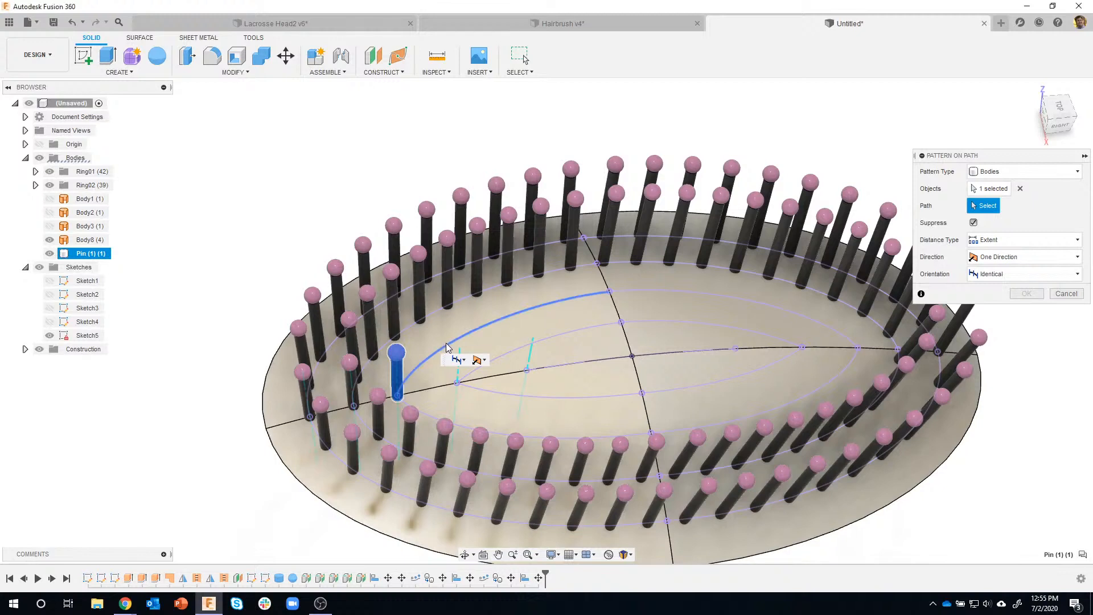
pyautogui.click(445, 345)
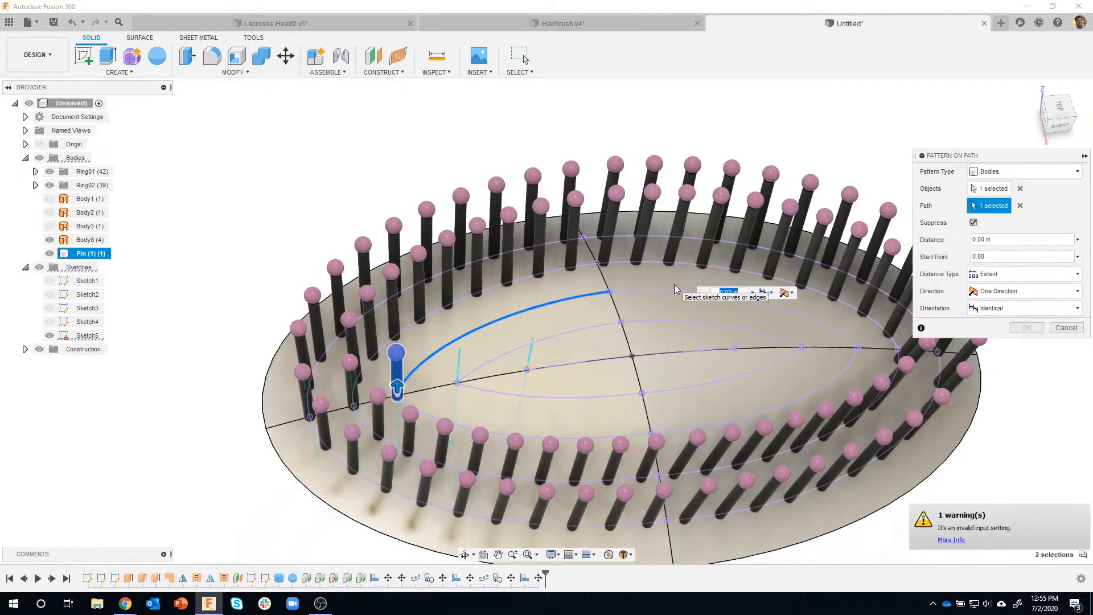
pyautogui.click(673, 289)
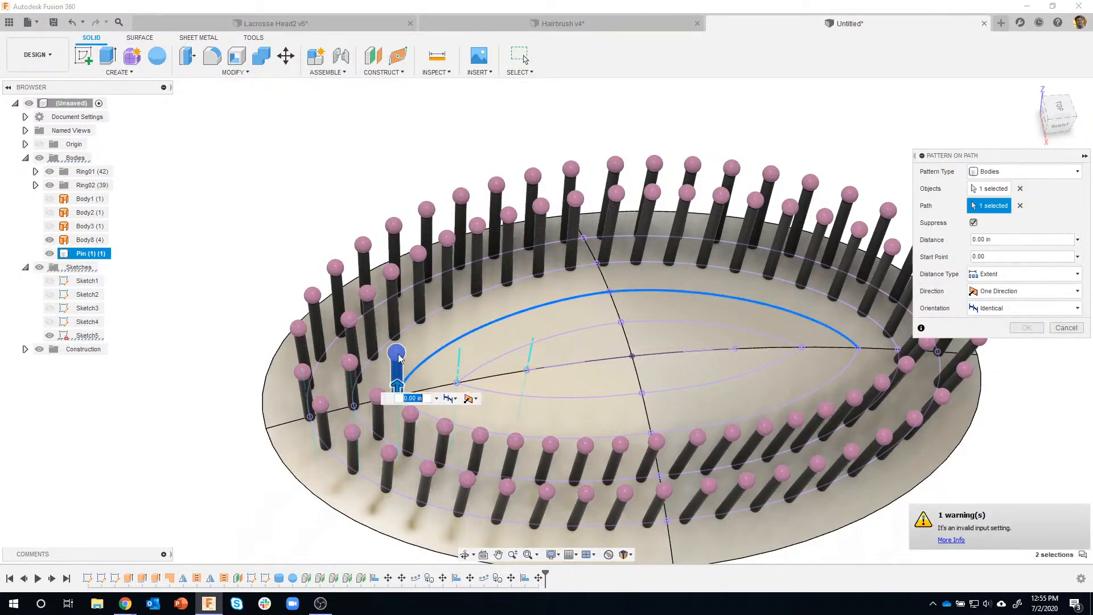
pyautogui.click(820, 388)
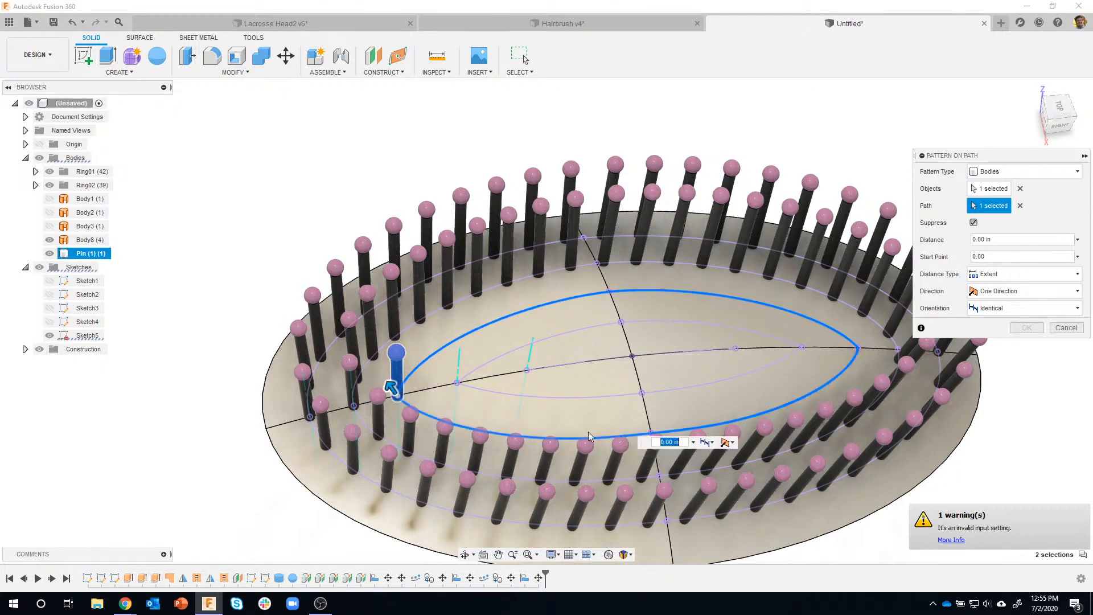
# Step: Pattern 30 pins over a distance of about 5.89 in with Path Direction orientation and complete the third ring
pyautogui.moveTo(408, 360); pyautogui.dragTo(823, 327)
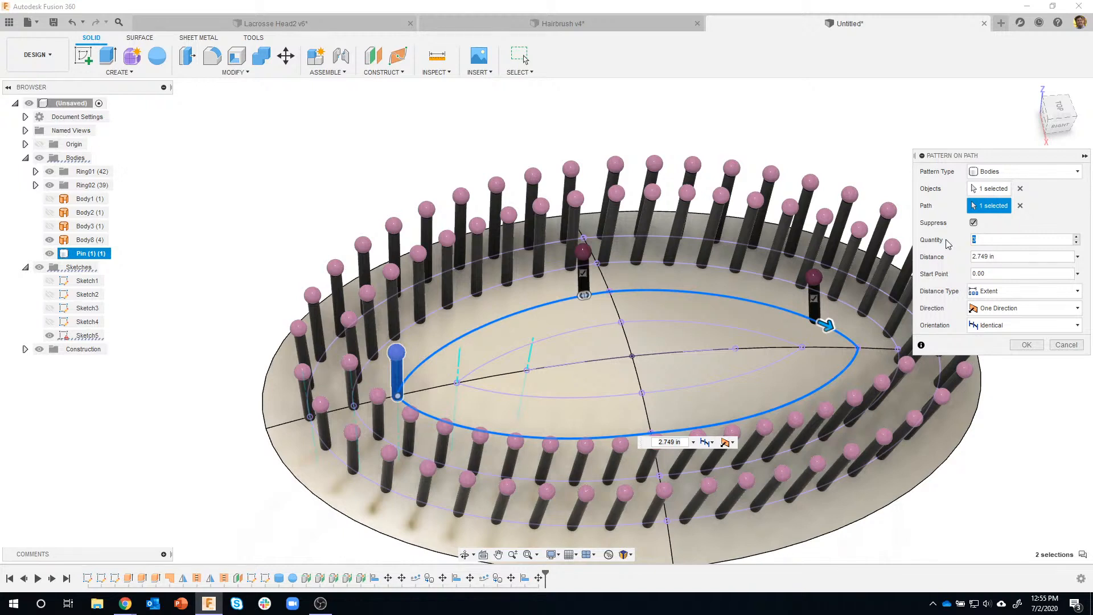
pyautogui.write('0')
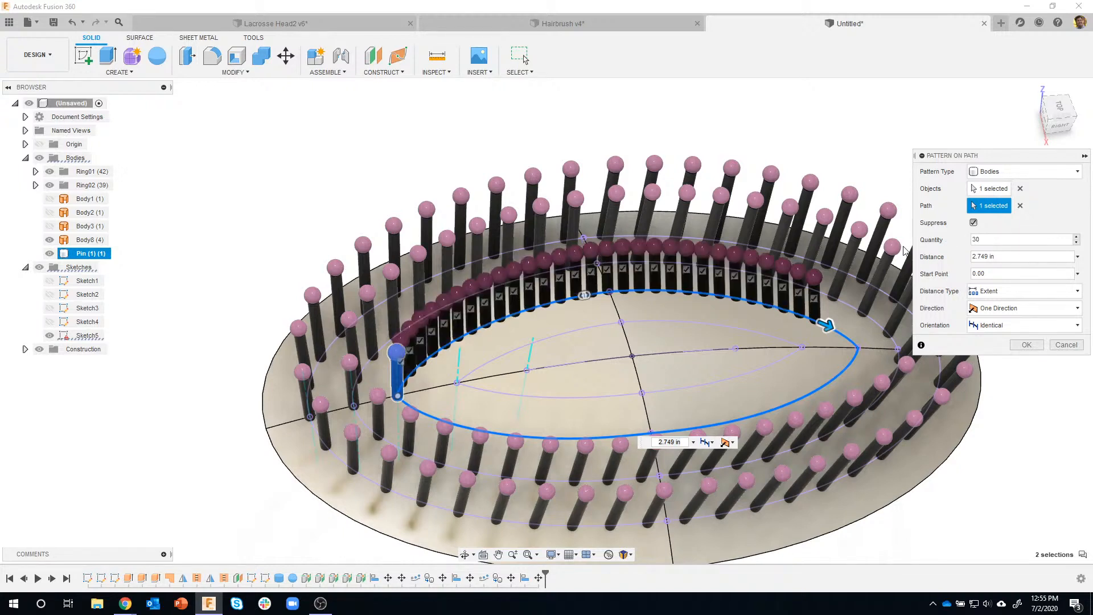
pyautogui.moveTo(827, 325); pyautogui.dragTo(442, 415)
pyautogui.click(996, 327)
pyautogui.click(996, 355)
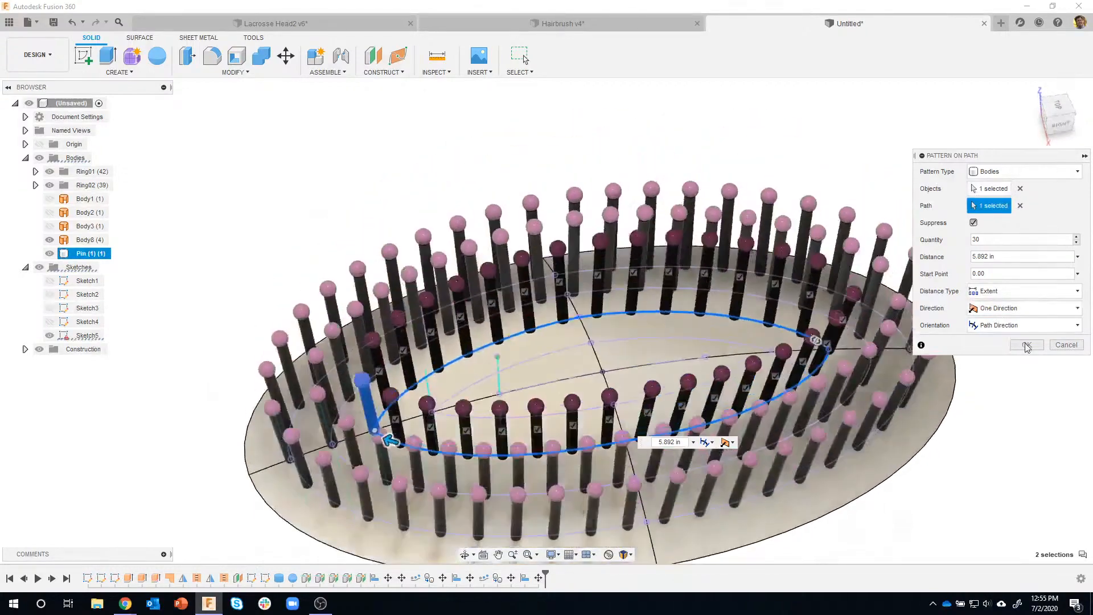
pyautogui.click(1027, 345)
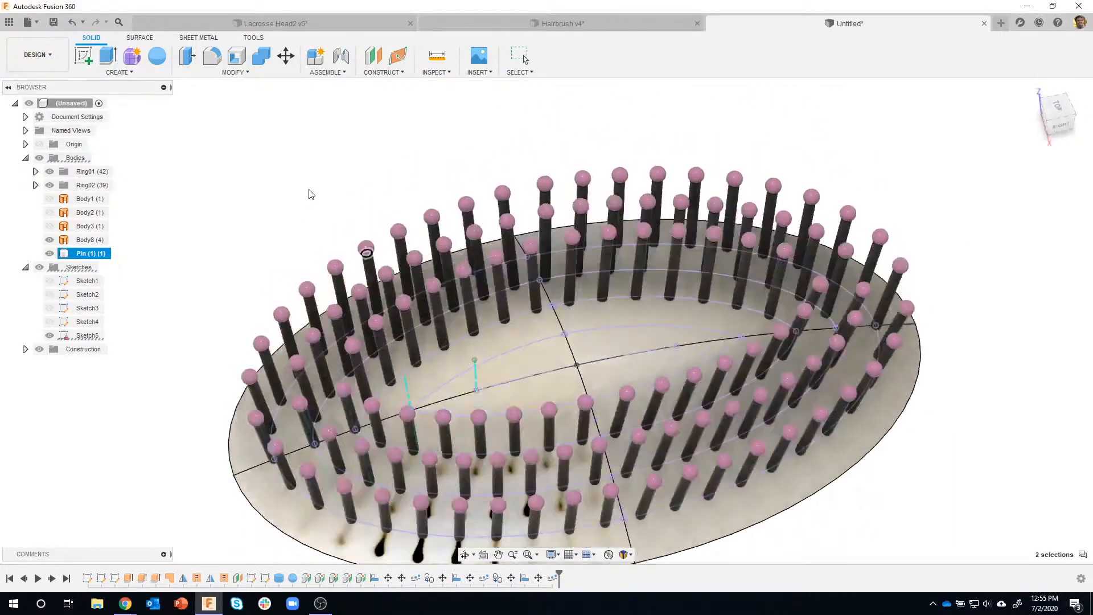
pyautogui.click(296, 193)
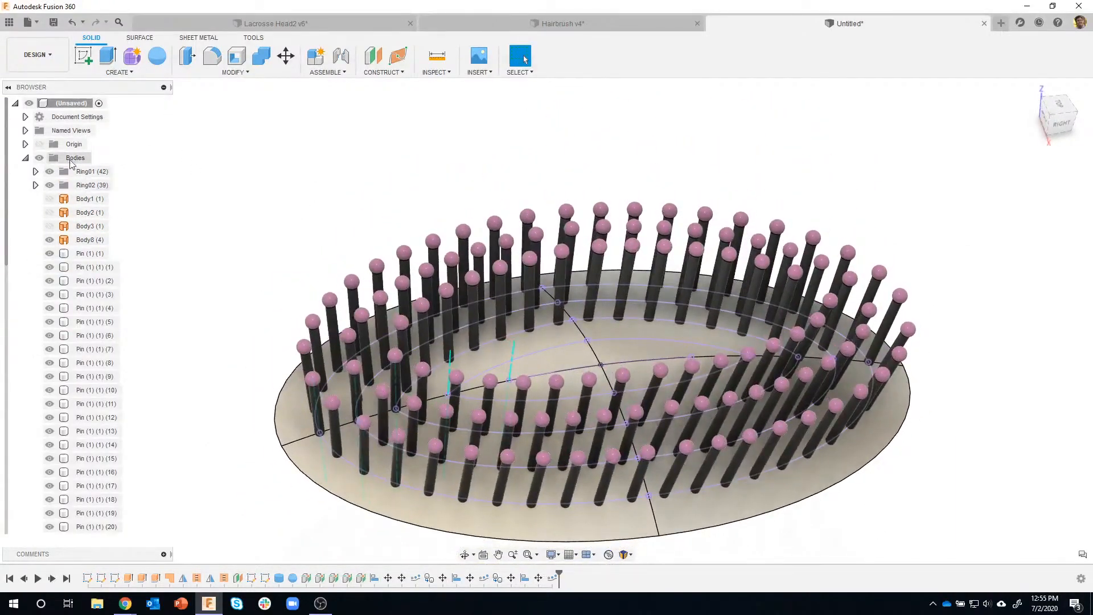
# Step: Create a body group named Ring03 and move all third-ring pins, Pin (1) (1) through Pin (1) (1) (29), into it
pyautogui.rightClick(70, 165)
pyautogui.click(87, 178)
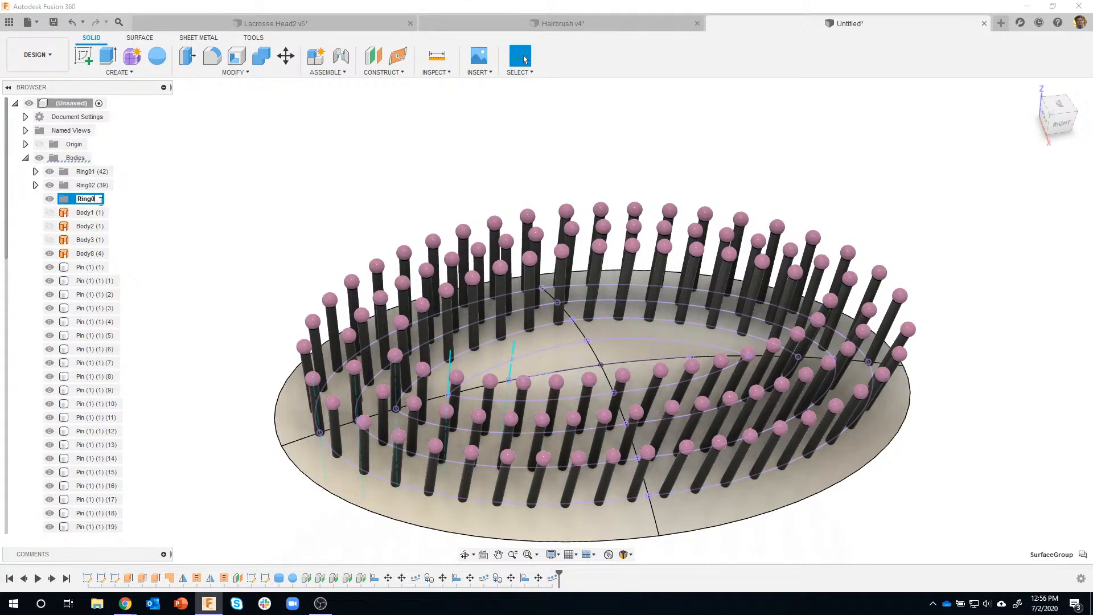
pyautogui.click(85, 267)
pyautogui.scroll(-5, 101, 273)
pyautogui.scroll(-1, 100, 347)
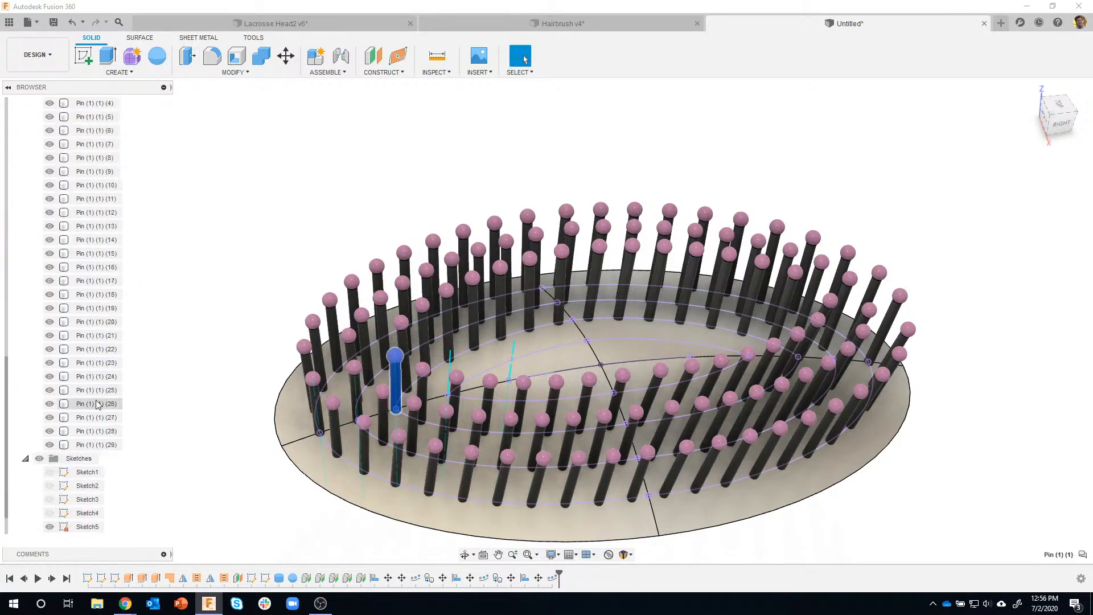
pyautogui.keyDown('shift'); pyautogui.click(94, 444); pyautogui.keyUp('shift')
pyautogui.scroll(5, 98, 292)
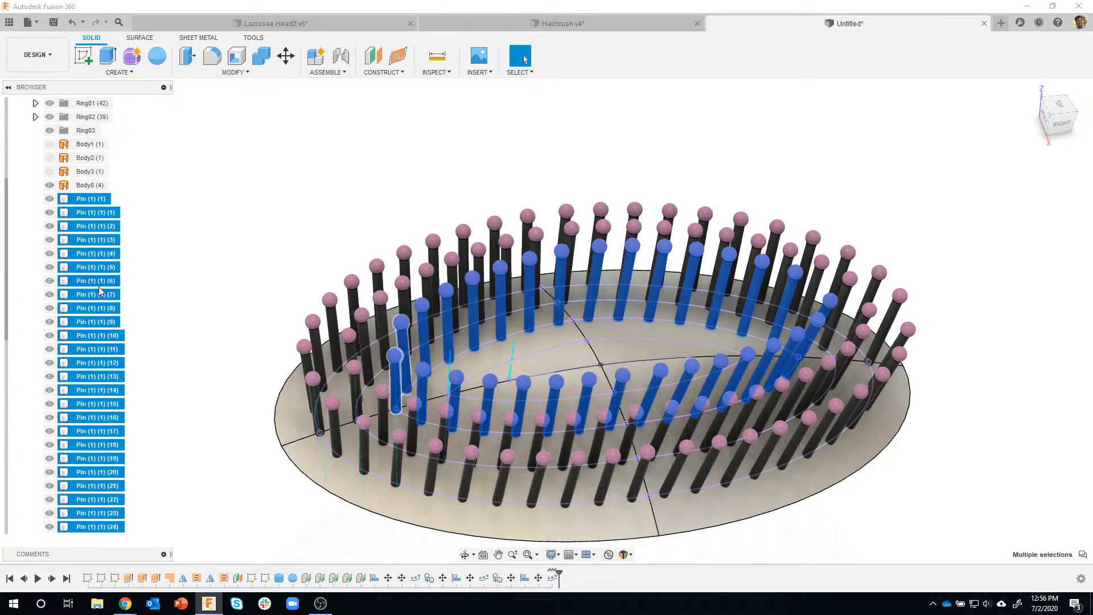
pyautogui.moveTo(83, 259); pyautogui.dragTo(85, 188)
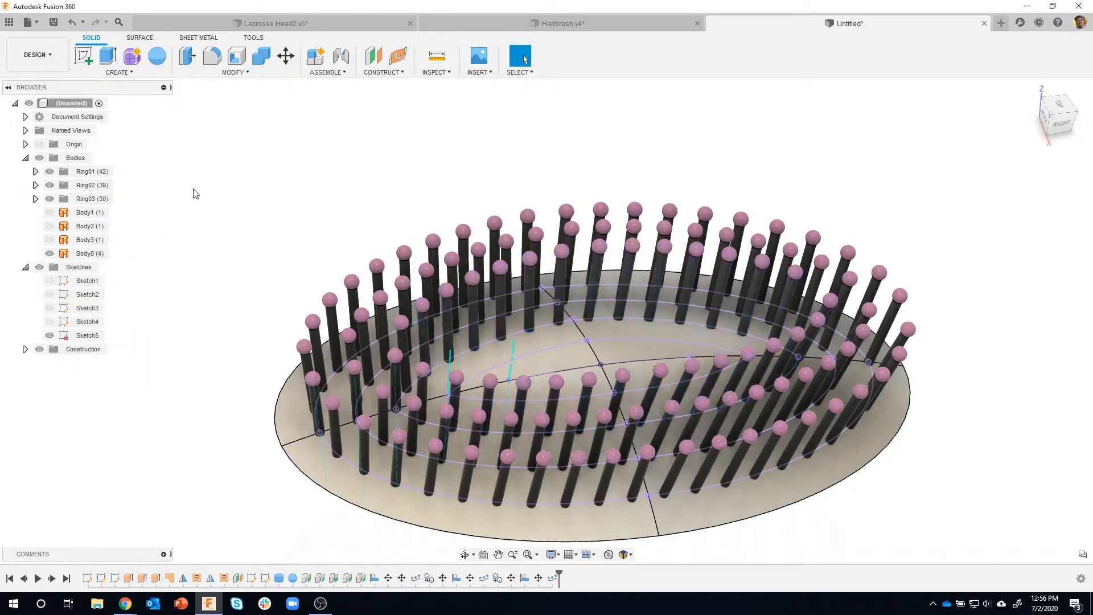
# Step: Copy the outer ring's starting pin with Move/Copy and place the copy 1.65 in up along its axis, clear of the rings
pyautogui.click(285, 57)
pyautogui.click(316, 391)
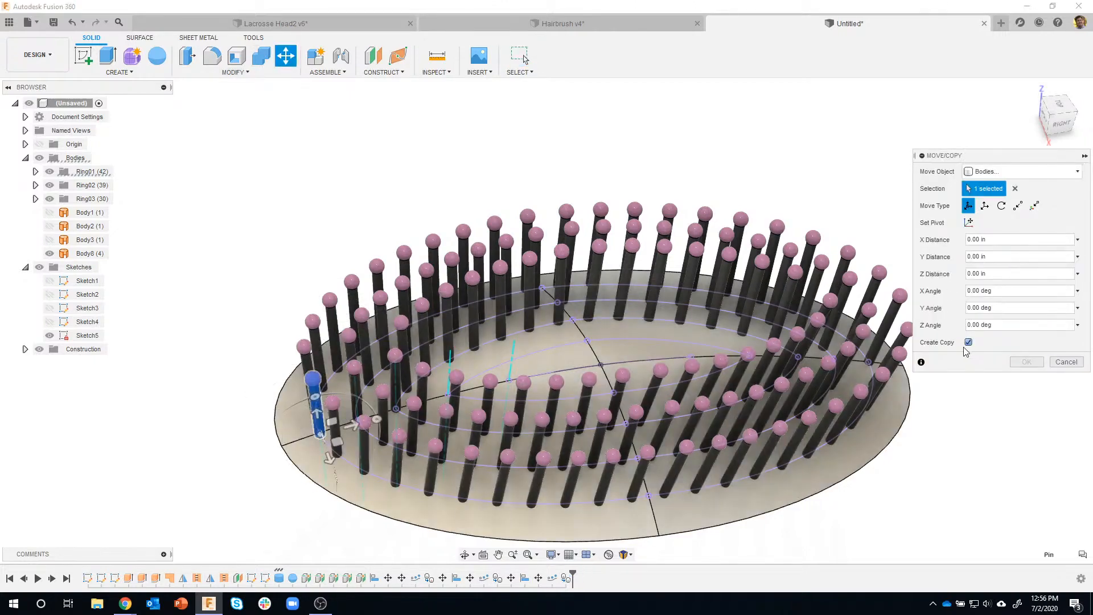
pyautogui.keyDown('shift'); pyautogui.moveTo(334, 441); pyautogui.dragTo(332, 424, button='middle'); pyautogui.keyUp('shift')
pyautogui.moveTo(317, 404); pyautogui.dragTo(291, 222)
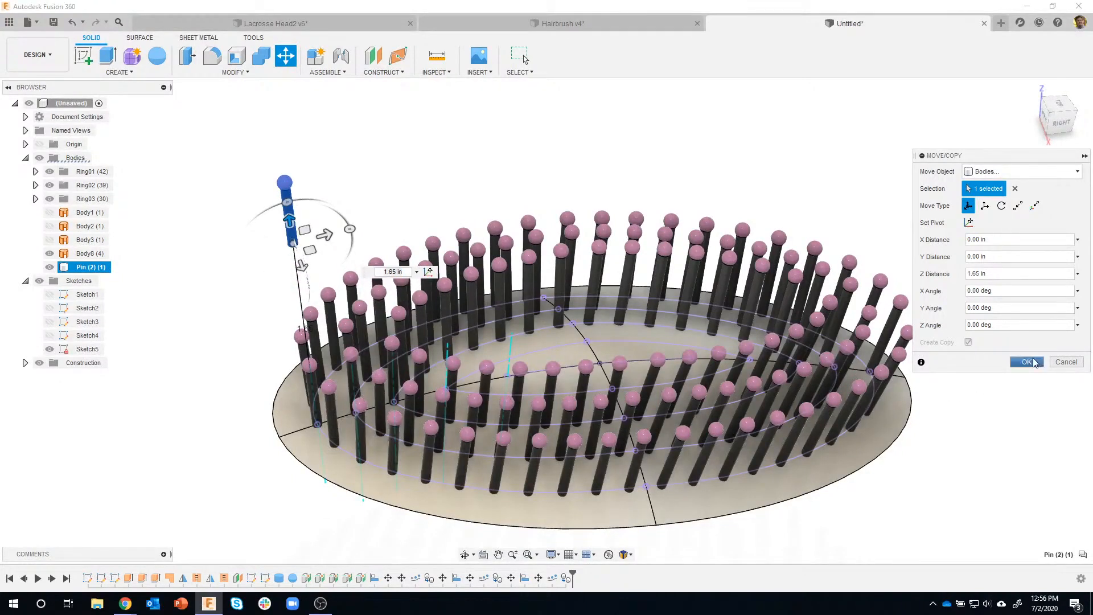
pyautogui.click(1034, 362)
# Step: Align the new pin copy from its circular bottom edge to the fourth construction axis in from the outer ring
pyautogui.click(221, 72)
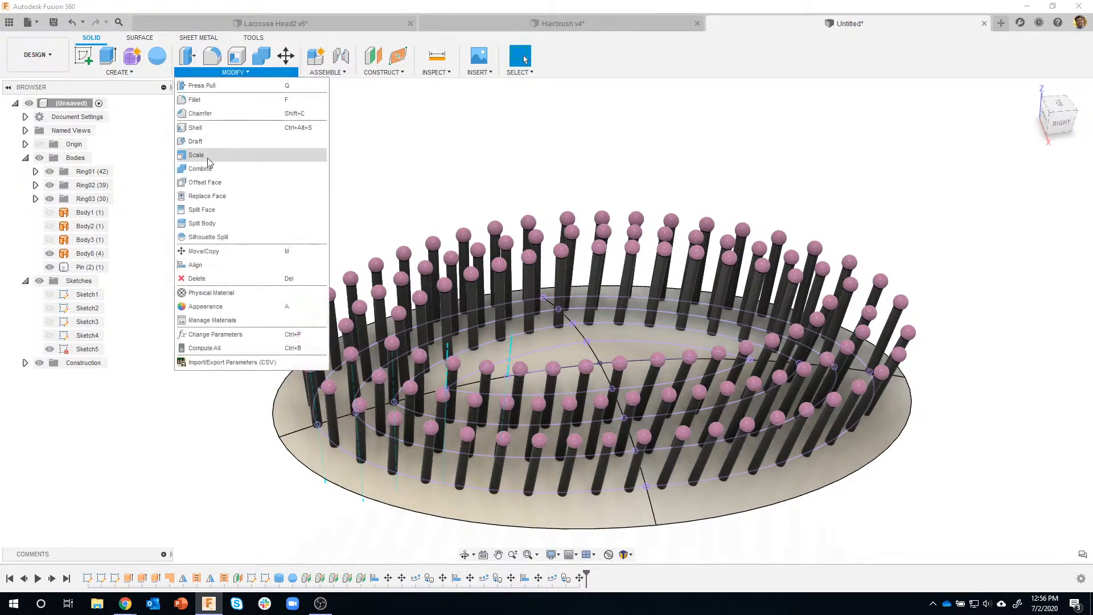
pyautogui.click(207, 264)
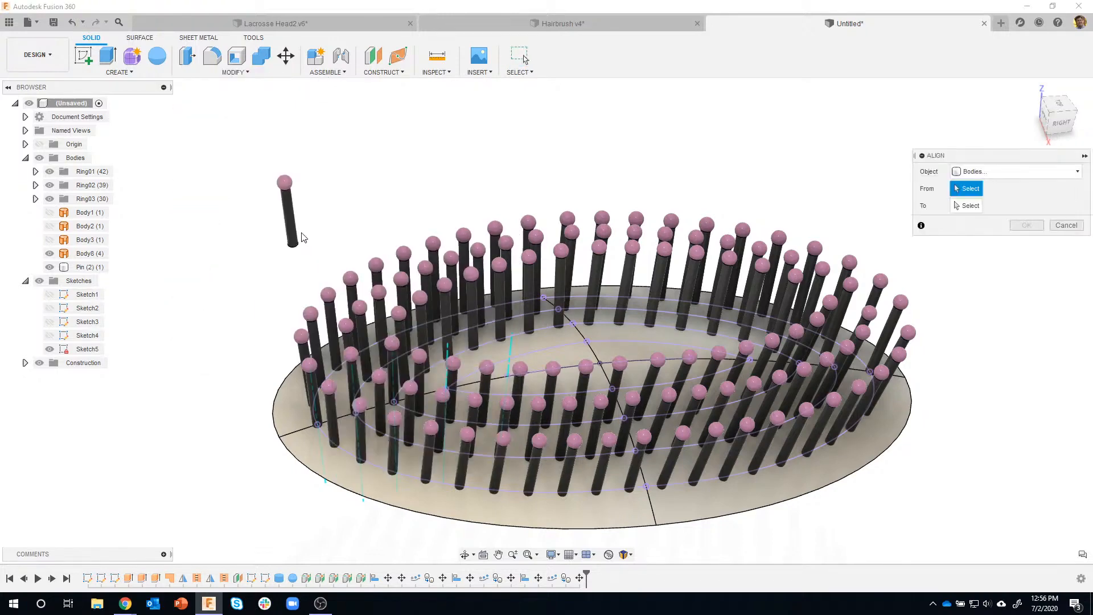
pyautogui.scroll(4, 268, 251)
pyautogui.click(284, 256)
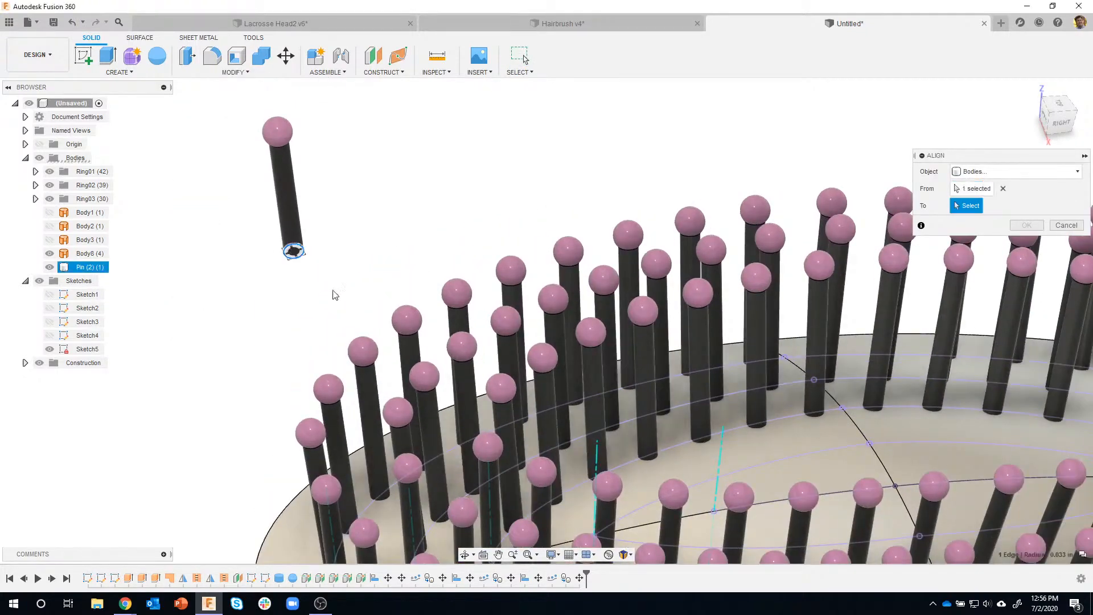
pyautogui.scroll(-3, 399, 319)
pyautogui.moveTo(494, 339)
pyautogui.keyDown('shift'); pyautogui.mouseDown(button='middle')
pyautogui.moveTo(499, 407)
pyautogui.moveTo(450, 434)
pyautogui.moveTo(414, 324)
pyautogui.moveTo(422, 166)
pyautogui.moveTo(485, 135)
pyautogui.moveTo(421, 180)
pyautogui.mouseUp(button='middle'); pyautogui.keyUp('shift')
pyautogui.click(446, 435)
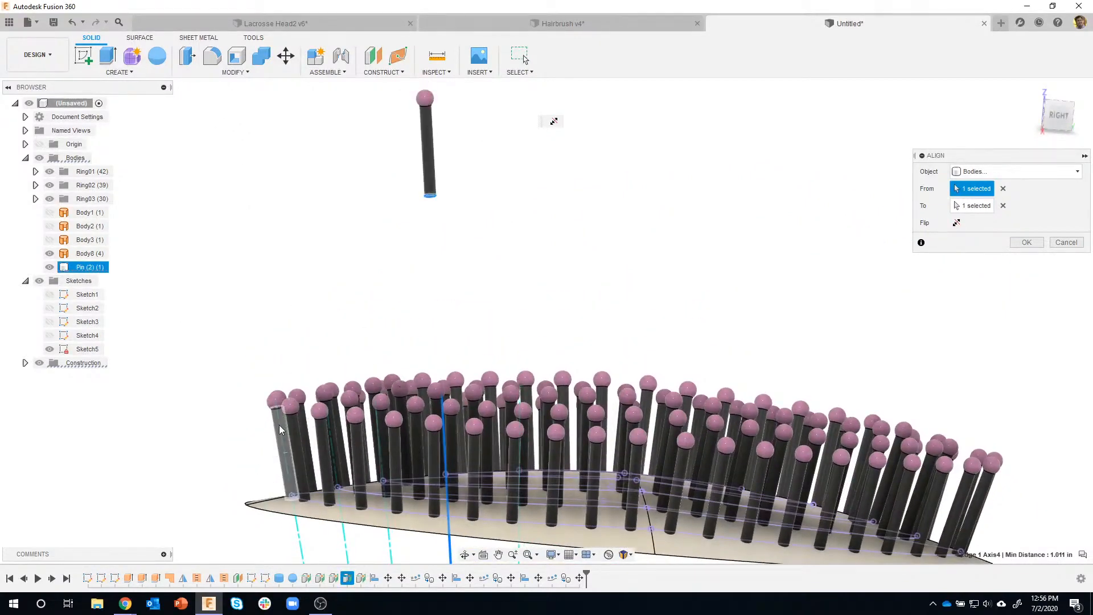
pyautogui.moveTo(619, 236)
pyautogui.keyDown('shift'); pyautogui.mouseDown(button='middle')
pyautogui.moveTo(375, 454)
pyautogui.moveTo(323, 492)
pyautogui.moveTo(303, 487)
pyautogui.mouseUp(button='middle'); pyautogui.keyUp('shift')
pyautogui.keyDown('shift'); pyautogui.moveTo(450, 471); pyautogui.dragTo(550, 509, button='middle'); pyautogui.keyUp('shift')
pyautogui.moveTo(1027, 204); pyautogui.dragTo(1008, 230, button='middle')
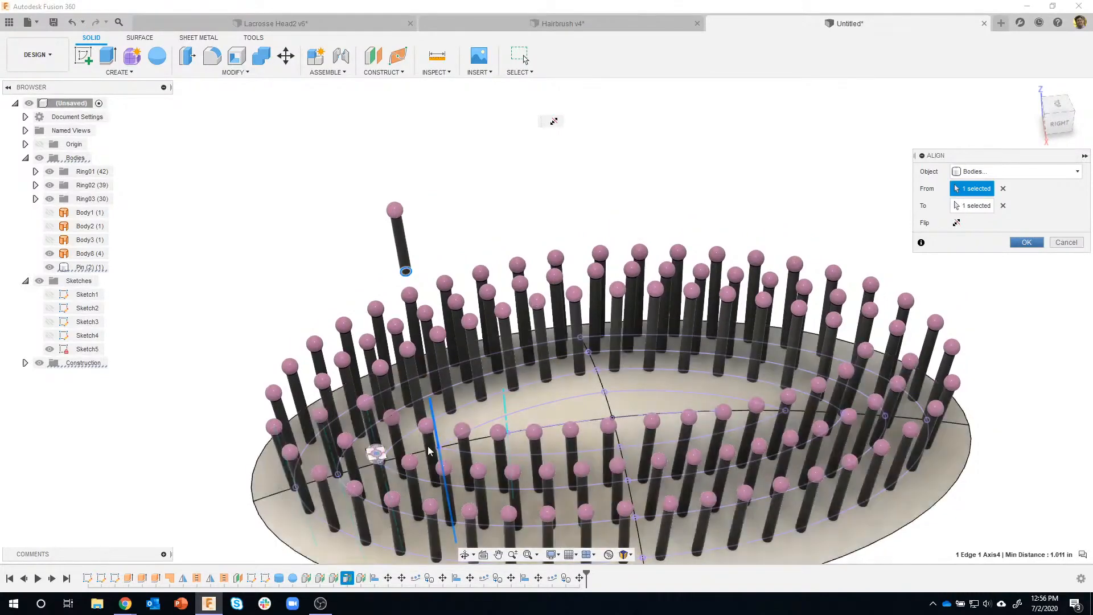
pyautogui.keyDown('shift'); pyautogui.moveTo(274, 249); pyautogui.dragTo(272, 263, button='middle'); pyautogui.keyUp('shift')
pyautogui.press('Return')
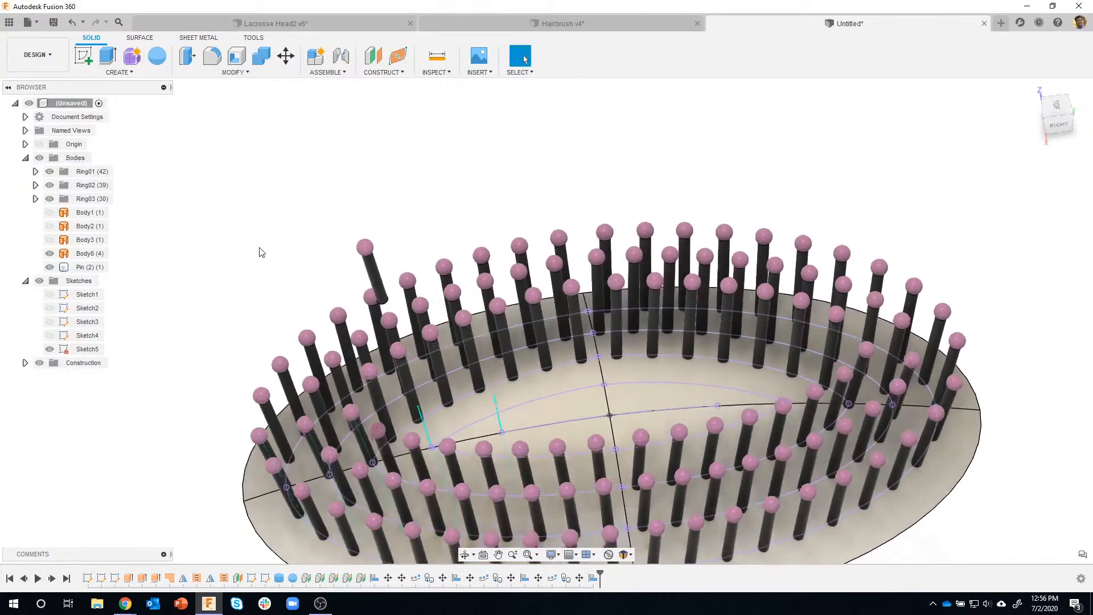
# Step: Lower the aligned pin copy about 1.59 in along its own axis so its base seats in the dome at the fourth ring curve
pyautogui.click(283, 57)
pyautogui.click(379, 288)
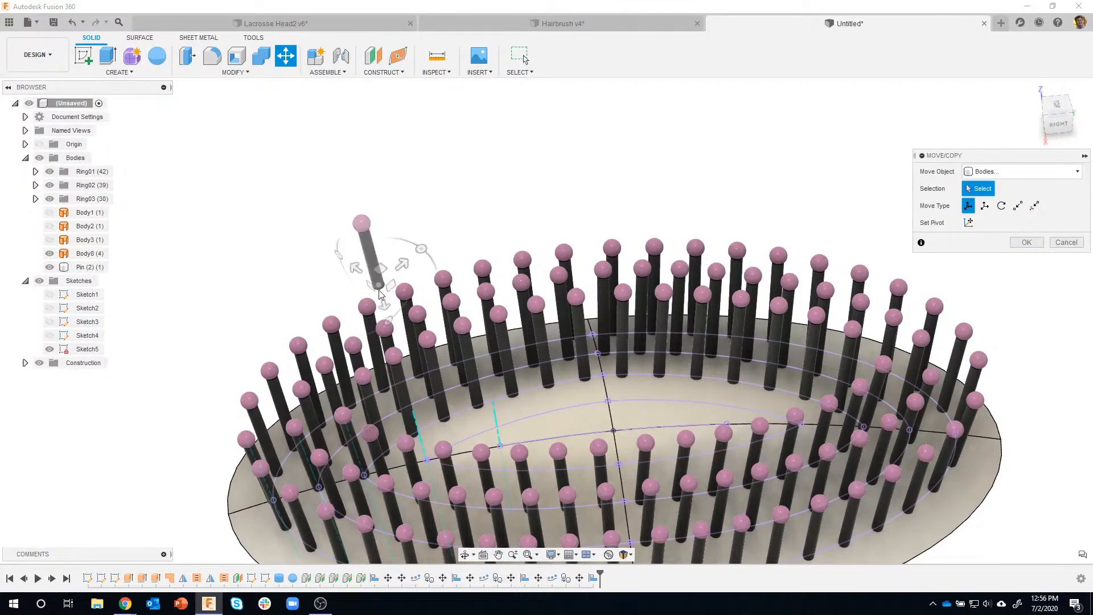
pyautogui.click(374, 254)
pyautogui.click(370, 254)
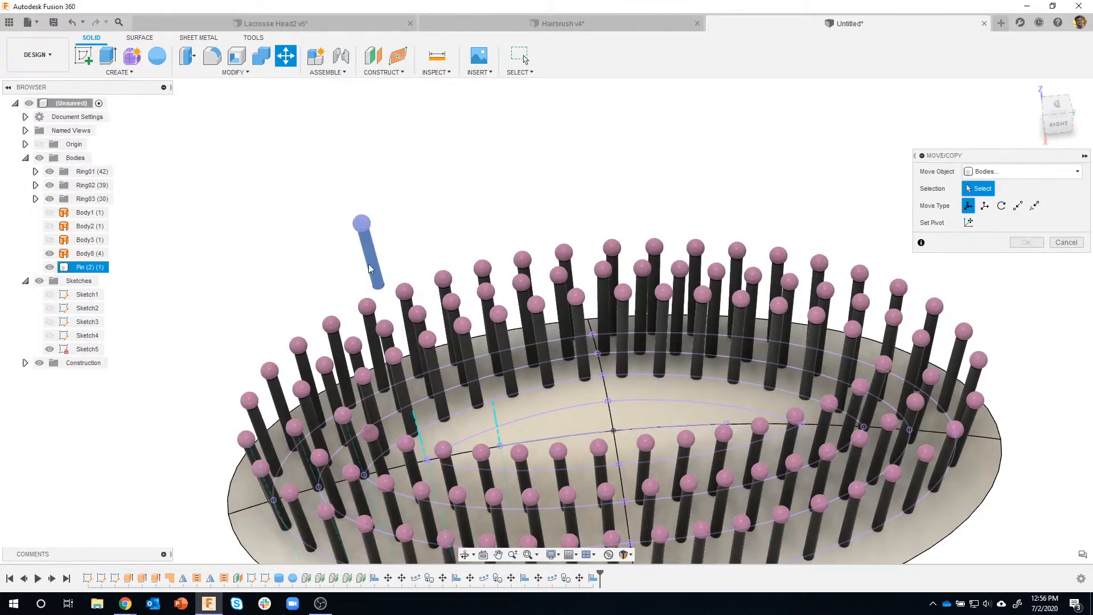
pyautogui.moveTo(370, 254); pyautogui.dragTo(464, 465)
pyautogui.moveTo(461, 453)
pyautogui.keyDown('shift'); pyautogui.mouseDown(button='middle')
pyautogui.moveTo(460, 414)
pyautogui.moveTo(431, 386)
pyautogui.mouseUp(button='middle'); pyautogui.keyUp('shift')
pyautogui.scroll(6, 431, 385)
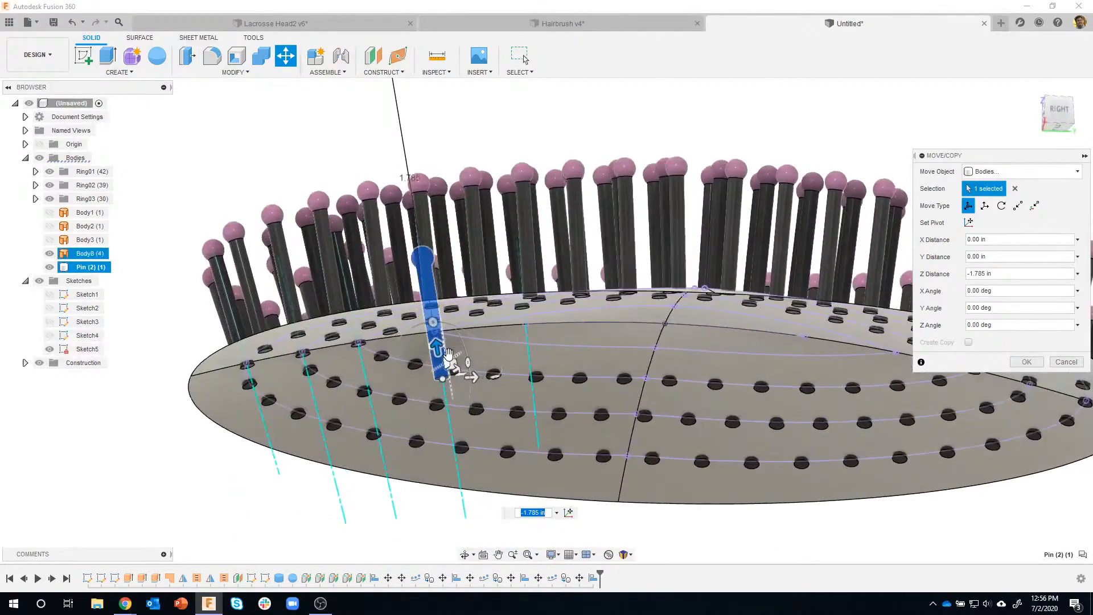
pyautogui.moveTo(434, 344); pyautogui.dragTo(445, 259)
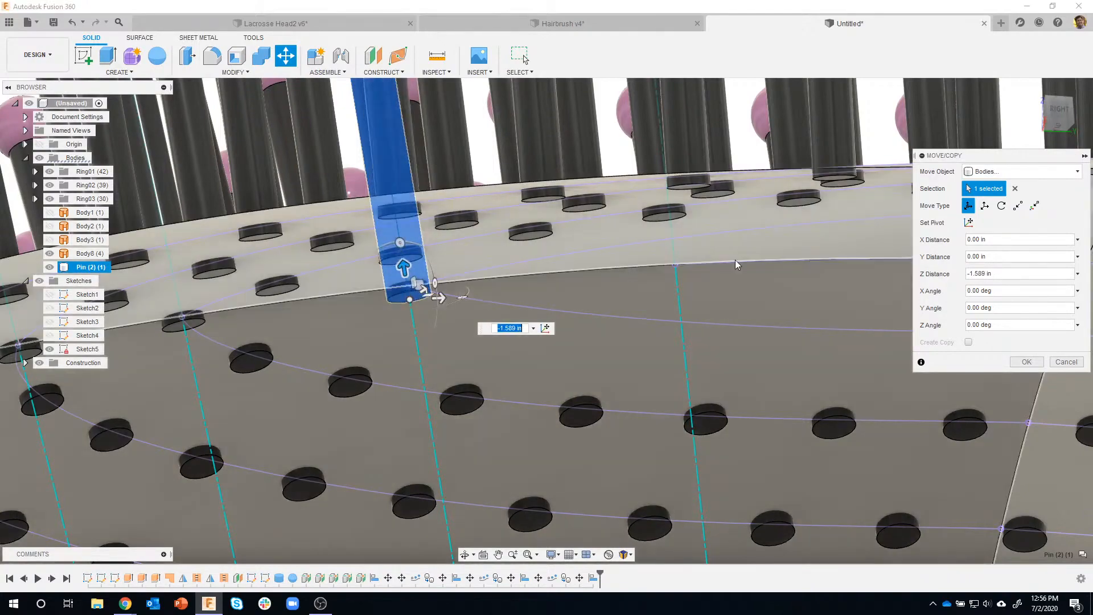
pyautogui.keyDown('shift'); pyautogui.moveTo(736, 262); pyautogui.dragTo(742, 291, button='middle'); pyautogui.keyUp('shift')
pyautogui.scroll(-5, 961, 354)
pyautogui.click(1027, 362)
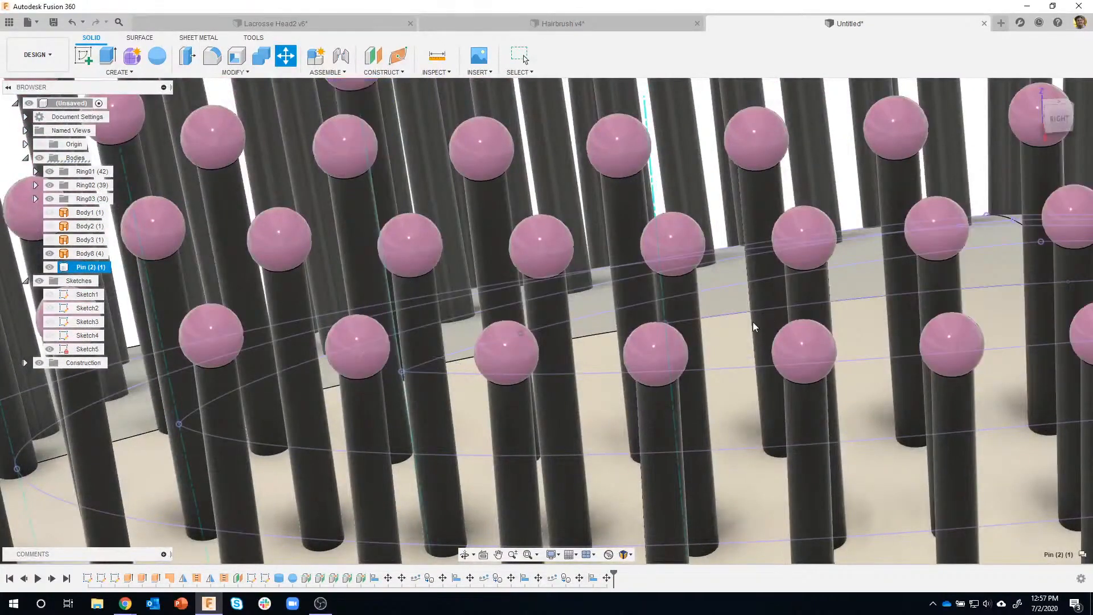
# Step: Start a Pattern on Path of the fourth-ring pin body along the innermost closed sketch curve on the dome
pyautogui.scroll(-3, 753, 322)
pyautogui.moveTo(691, 317)
pyautogui.keyDown('shift'); pyautogui.mouseDown(button='middle')
pyautogui.moveTo(603, 267)
pyautogui.moveTo(534, 313)
pyautogui.moveTo(665, 279)
pyautogui.moveTo(532, 340)
pyautogui.moveTo(522, 332)
pyautogui.mouseUp(button='middle'); pyautogui.keyUp('shift')
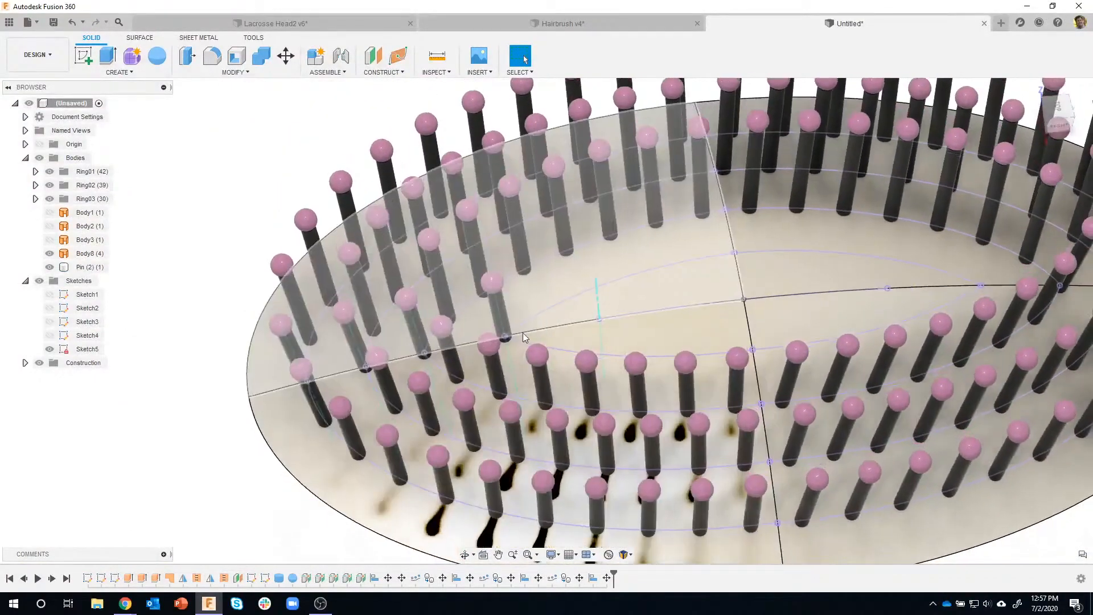
pyautogui.click(496, 321)
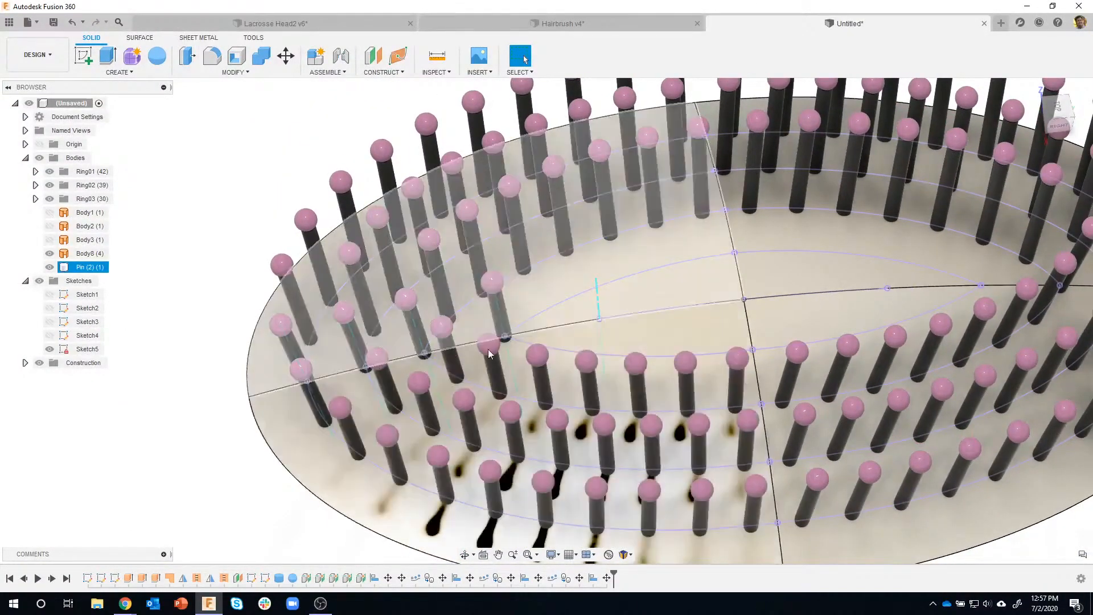
pyautogui.scroll(-1, 195, 215)
pyautogui.click(193, 211)
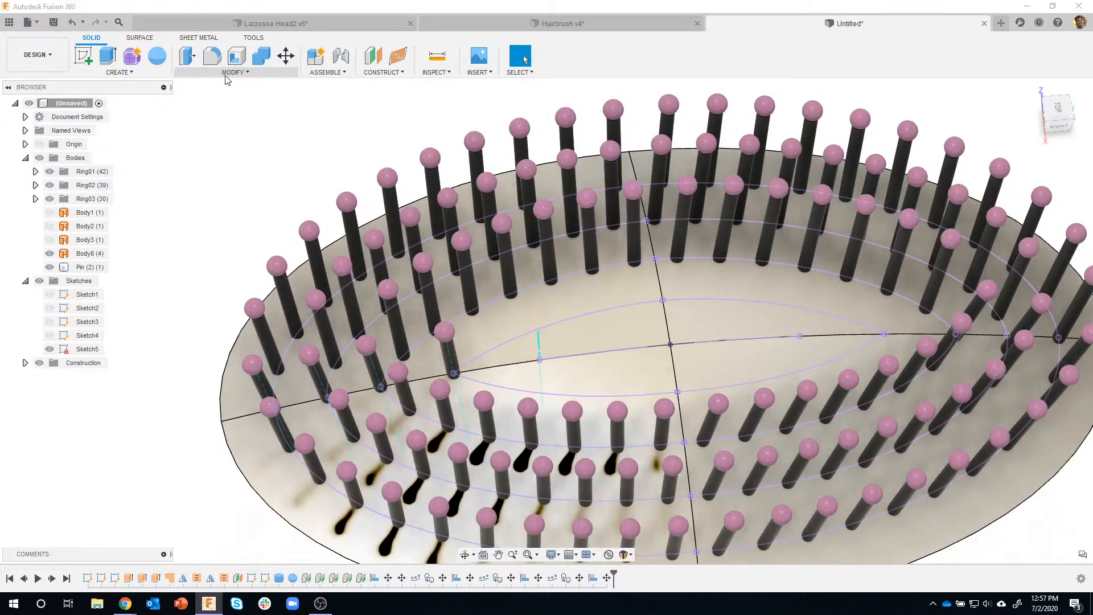
pyautogui.click(230, 72)
pyautogui.moveTo(118, 72)
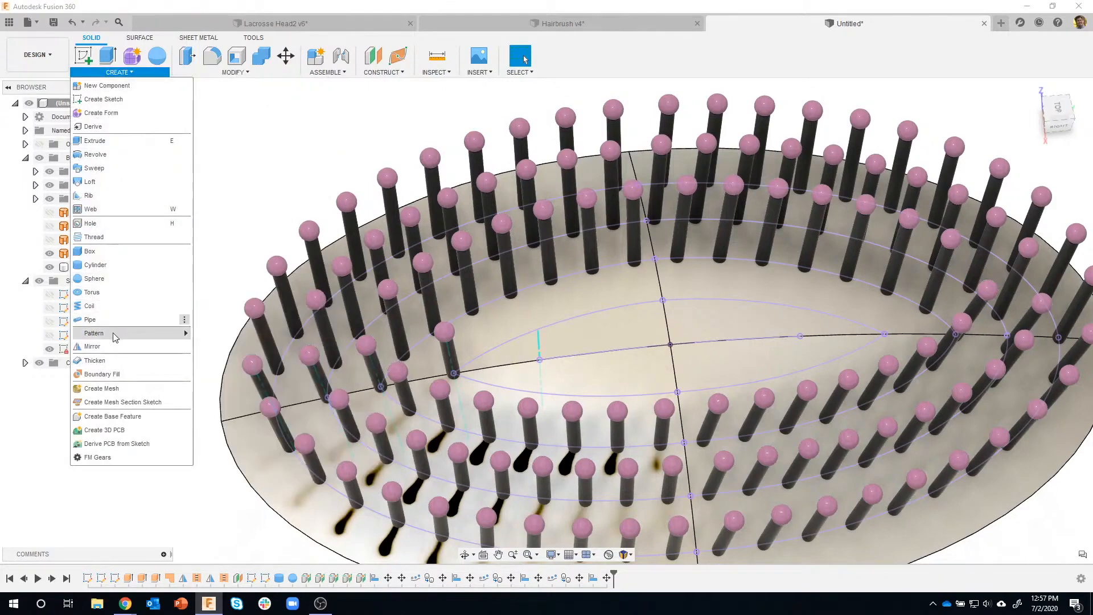
pyautogui.moveTo(115, 335)
pyautogui.click(225, 357)
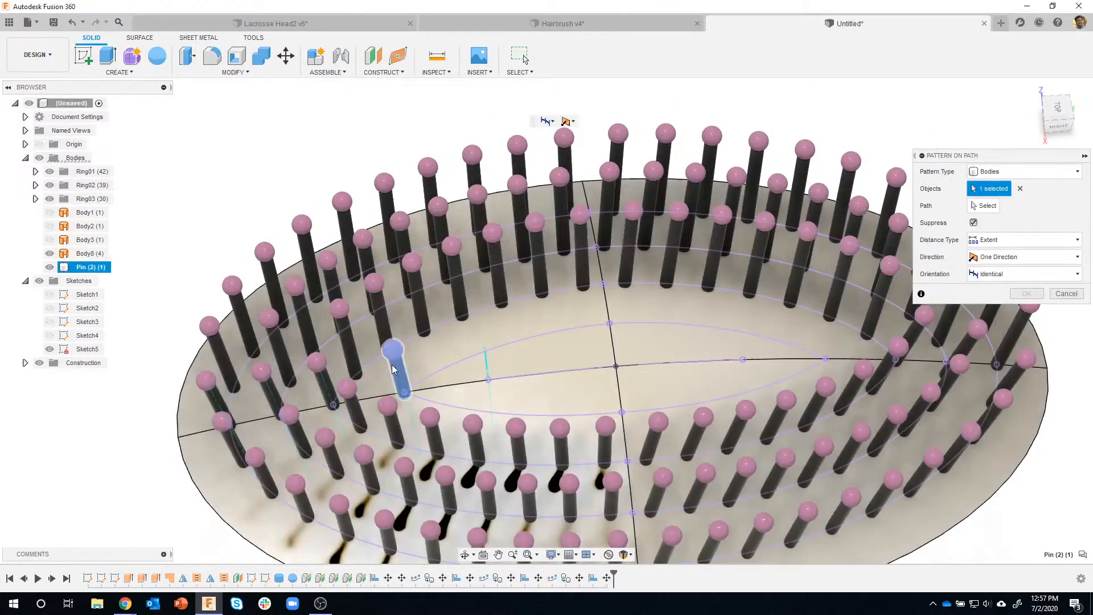
pyautogui.click(391, 364)
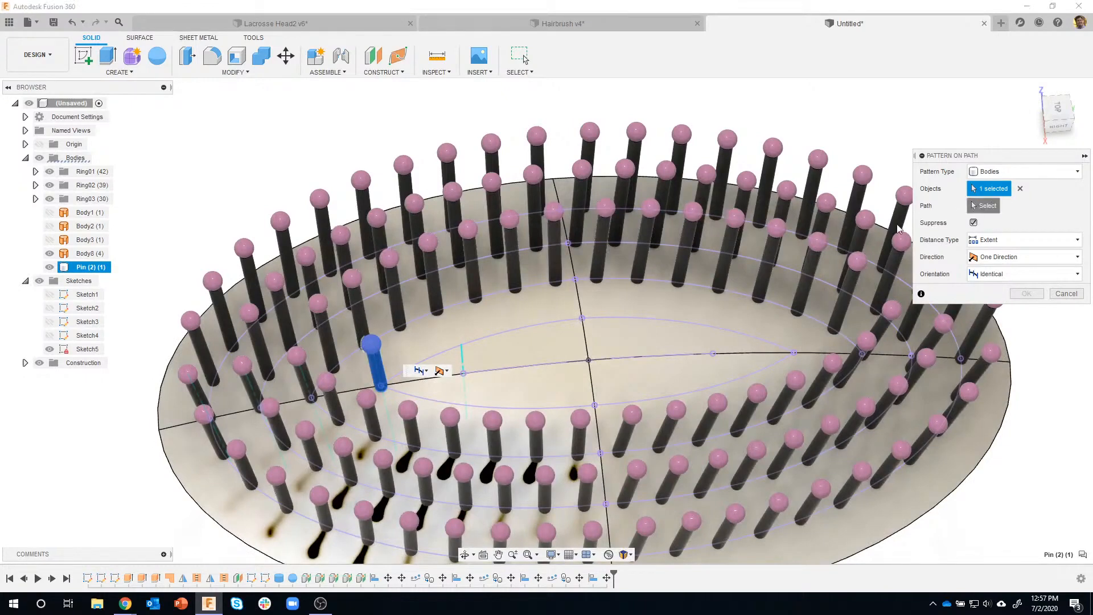
pyautogui.click(479, 341)
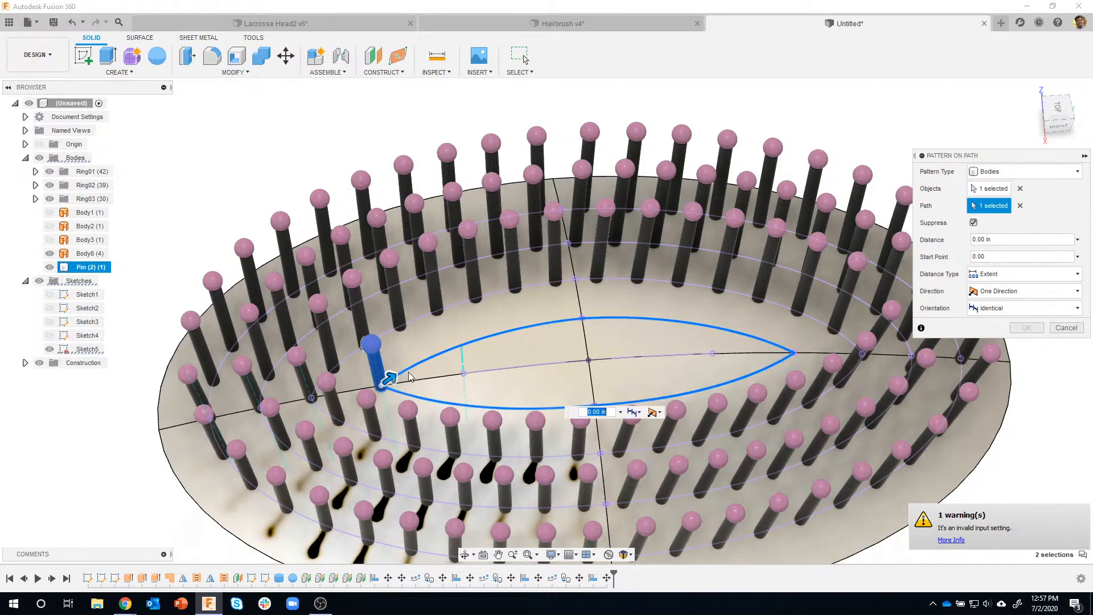
# Step: Set the pin pattern to 24 copies over about 4.139 in of the curve, with Path Direction orientation
pyautogui.moveTo(395, 376); pyautogui.dragTo(460, 344)
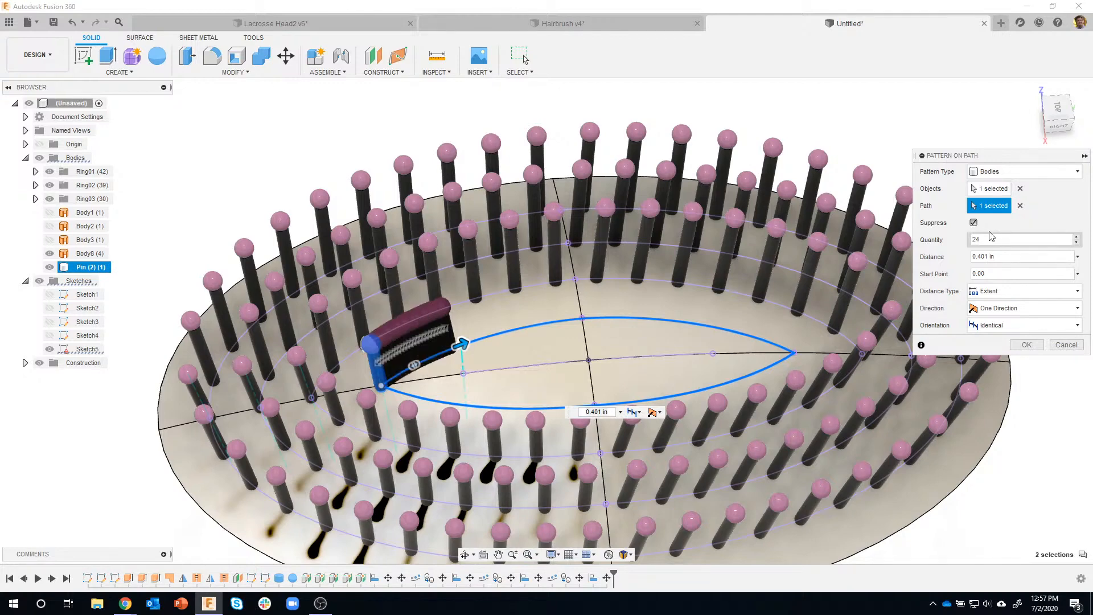
pyautogui.keyDown('shift'); pyautogui.moveTo(703, 283); pyautogui.dragTo(683, 303, button='middle'); pyautogui.keyUp('shift')
pyautogui.moveTo(616, 319); pyautogui.dragTo(411, 391)
pyautogui.click(995, 329)
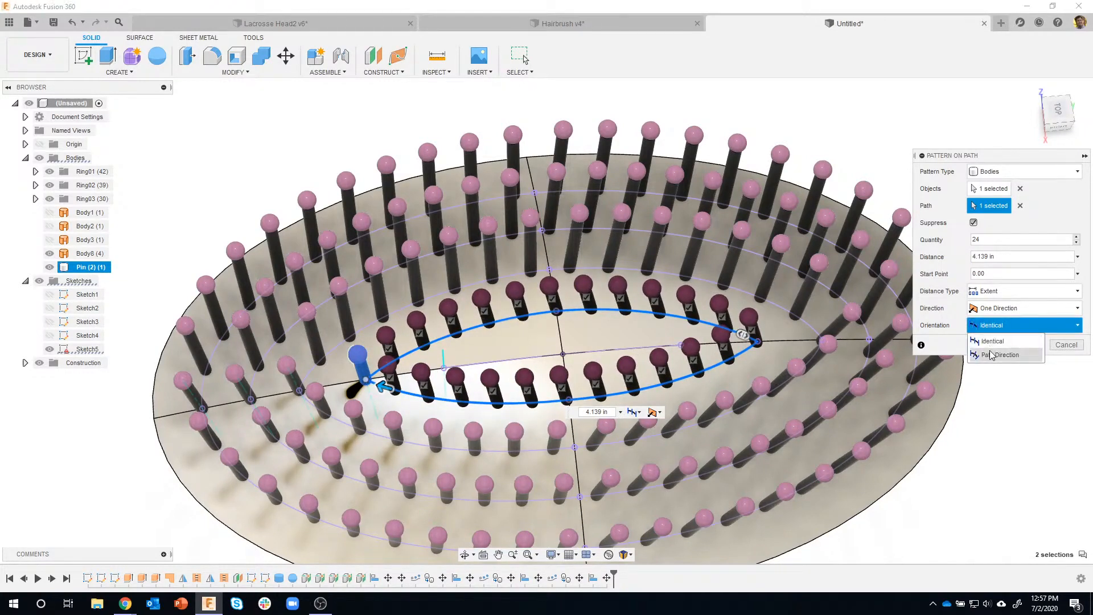
pyautogui.click(991, 353)
# Step: Try to even out the 24 pins around the closed curve by adjusting the pattern distance to about 4.141 in
pyautogui.moveTo(595, 323)
pyautogui.keyDown('shift'); pyautogui.mouseDown(button='middle')
pyautogui.moveTo(656, 312)
pyautogui.moveTo(623, 309)
pyautogui.moveTo(552, 214)
pyautogui.moveTo(532, 285)
pyautogui.moveTo(541, 410)
pyautogui.moveTo(551, 399)
pyautogui.moveTo(390, 425)
pyautogui.moveTo(336, 419)
pyautogui.mouseUp(button='middle'); pyautogui.keyUp('shift')
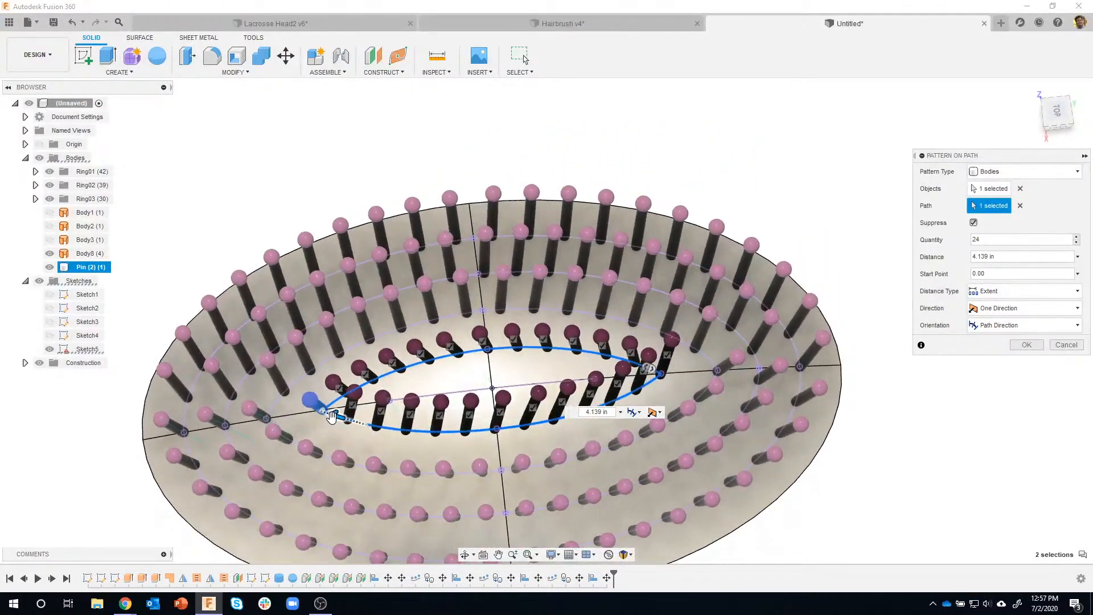
pyautogui.moveTo(339, 421)
pyautogui.mouseDown()
pyautogui.moveTo(372, 429)
pyautogui.moveTo(324, 422)
pyautogui.mouseUp()
pyautogui.moveTo(388, 370)
pyautogui.keyDown('shift'); pyautogui.mouseDown(button='middle')
pyautogui.moveTo(377, 415)
pyautogui.moveTo(376, 372)
pyautogui.mouseUp(button='middle'); pyautogui.keyUp('shift')
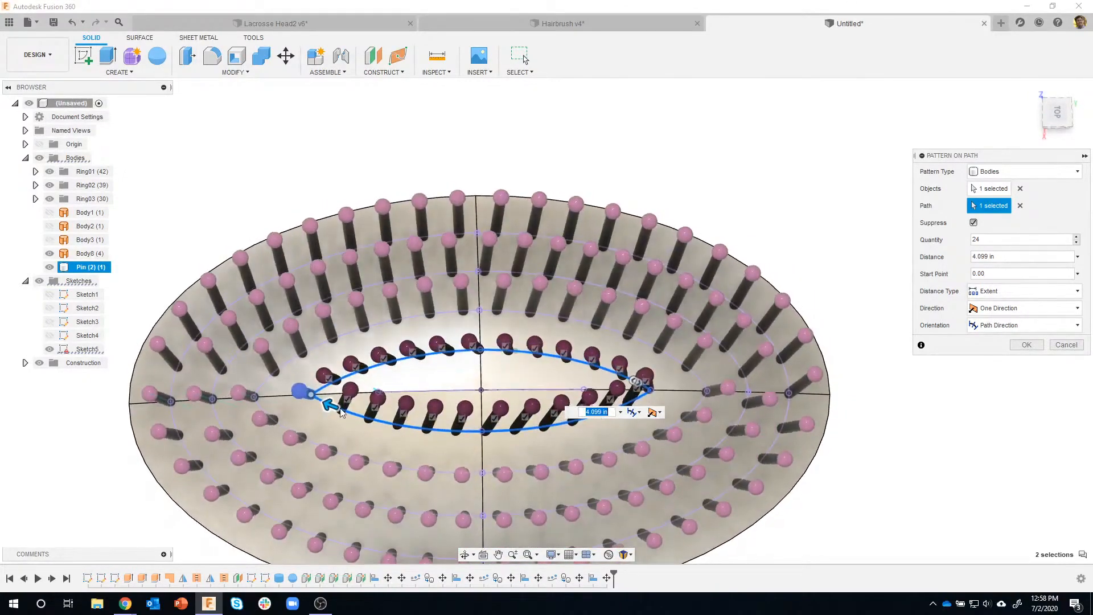
pyautogui.moveTo(325, 408); pyautogui.dragTo(302, 400)
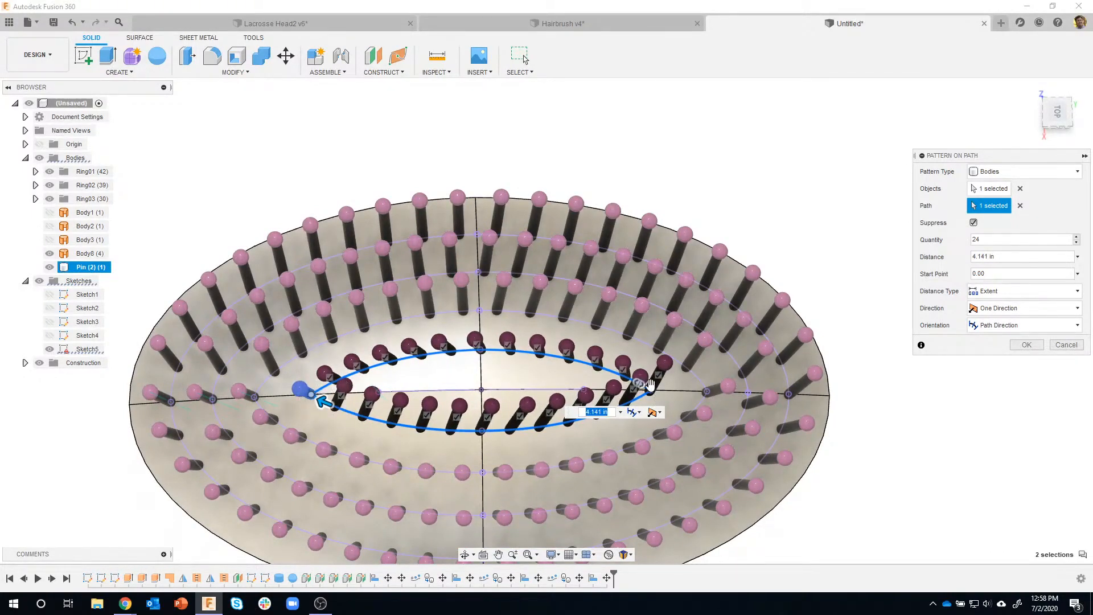
pyautogui.keyDown('shift'); pyautogui.moveTo(325, 401); pyautogui.dragTo(307, 433, button='middle'); pyautogui.keyUp('shift')
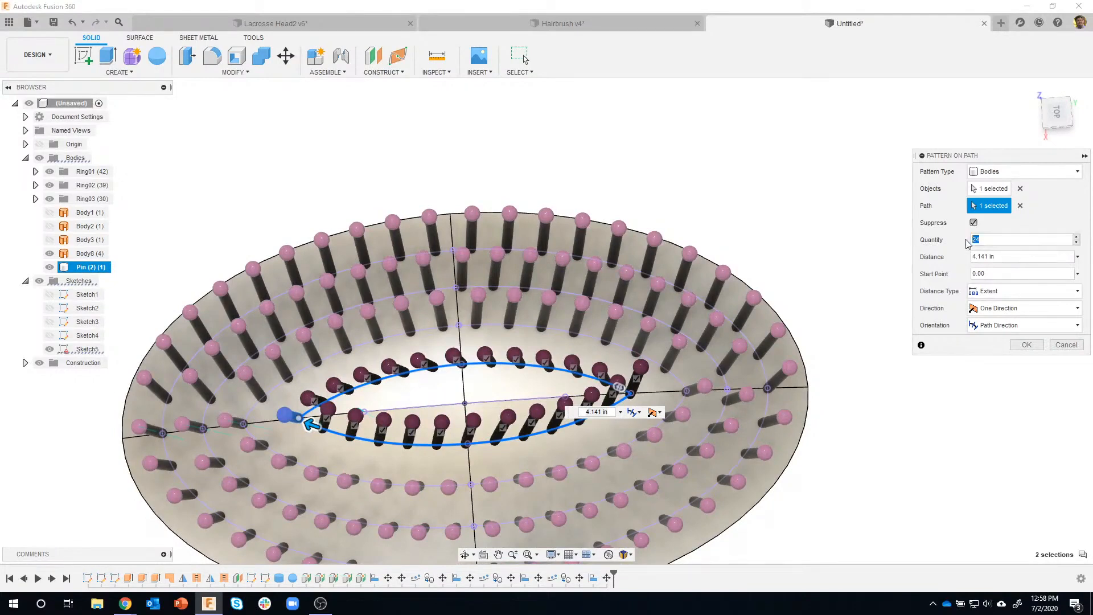
# Step: Reduce the pattern to 12 pins over 2.09 in, covering one side of the curve, and create it
pyautogui.moveTo(313, 428); pyautogui.dragTo(633, 380)
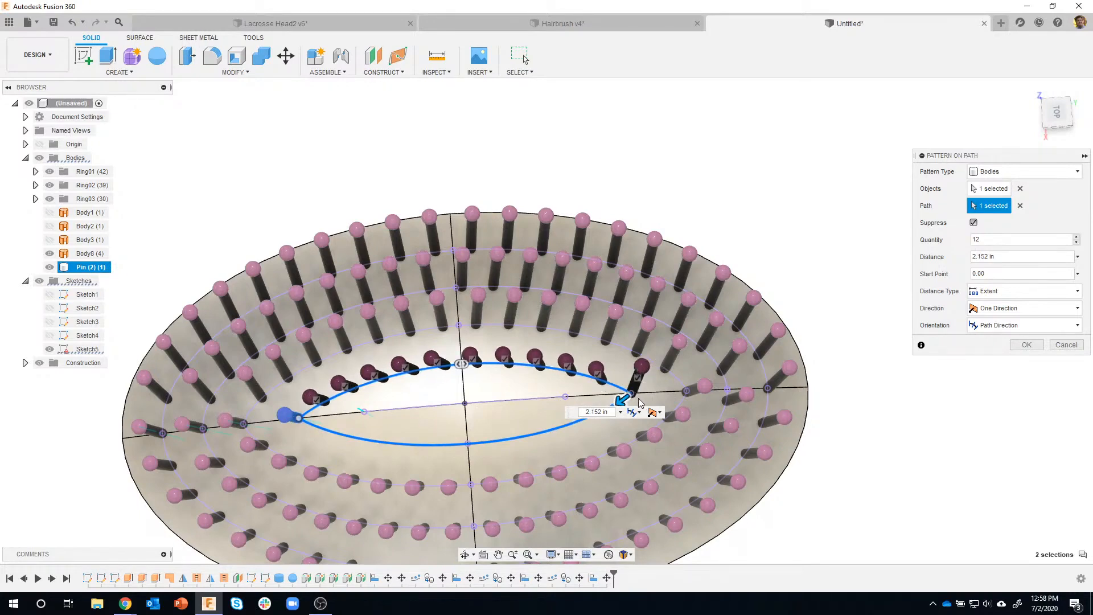
pyautogui.moveTo(611, 379); pyautogui.dragTo(616, 376)
pyautogui.moveTo(622, 378); pyautogui.dragTo(625, 378)
pyautogui.keyDown('shift'); pyautogui.moveTo(472, 392); pyautogui.dragTo(301, 429, button='middle'); pyautogui.keyUp('shift')
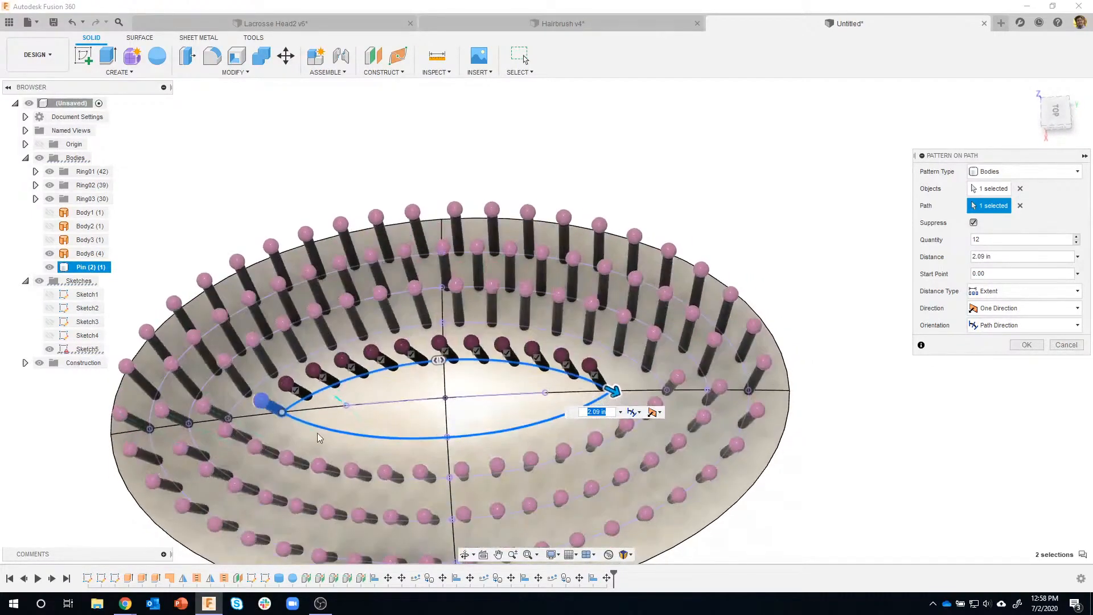
pyautogui.keyDown('shift'); pyautogui.moveTo(509, 373); pyautogui.dragTo(603, 343, button='middle'); pyautogui.keyUp('shift')
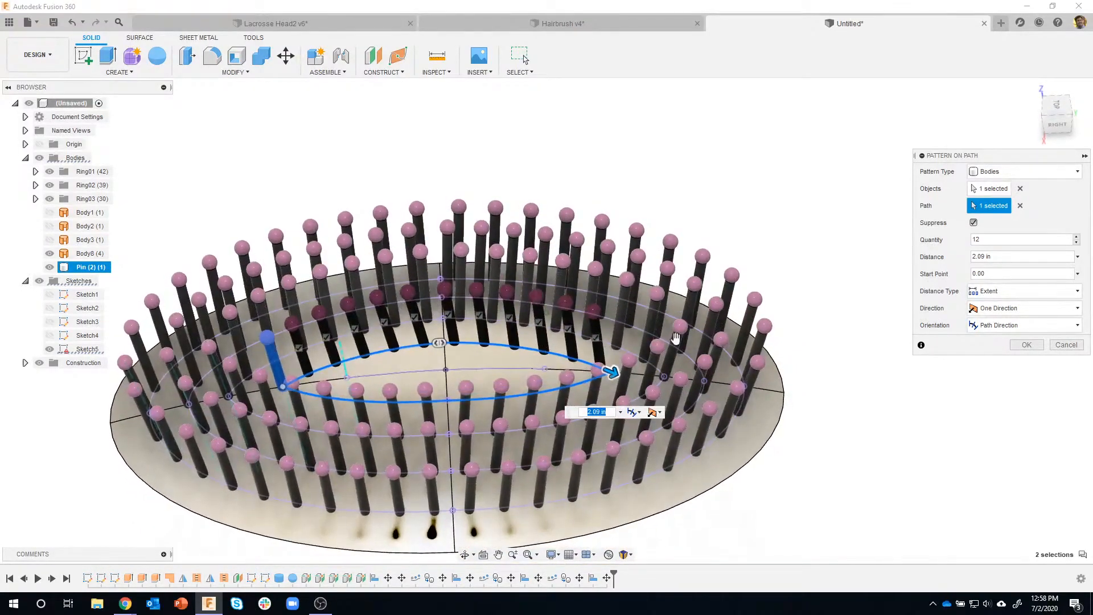
pyautogui.click(1026, 345)
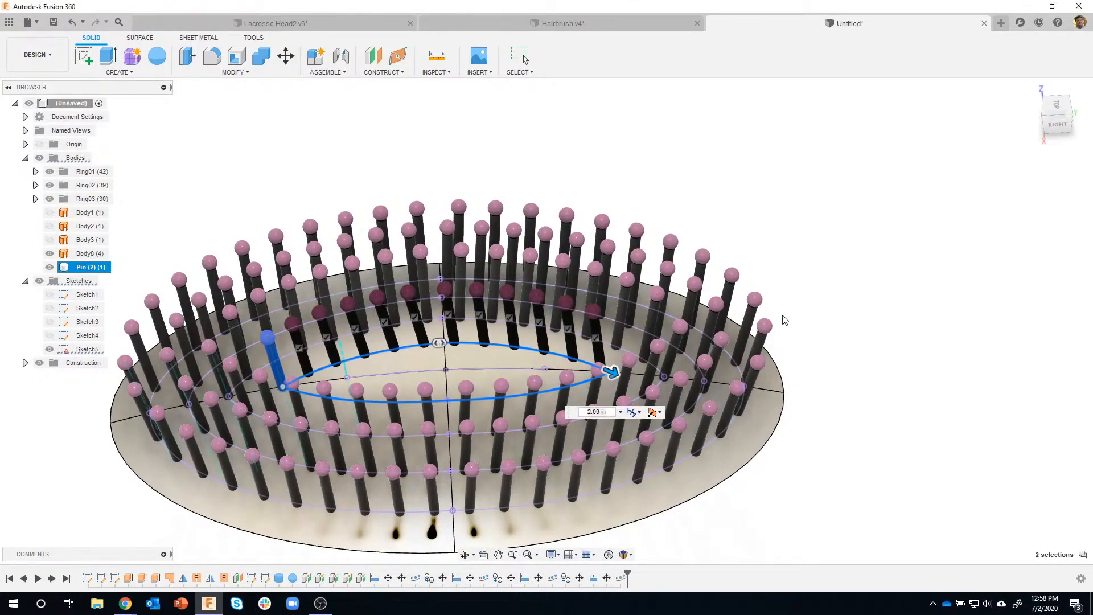
# Step: Copy the outer ring's starting pin with Move/Copy and place the copy along its axis, well above the rings
pyautogui.keyDown('shift'); pyautogui.moveTo(606, 320); pyautogui.dragTo(267, 169, button='middle'); pyautogui.keyUp('shift')
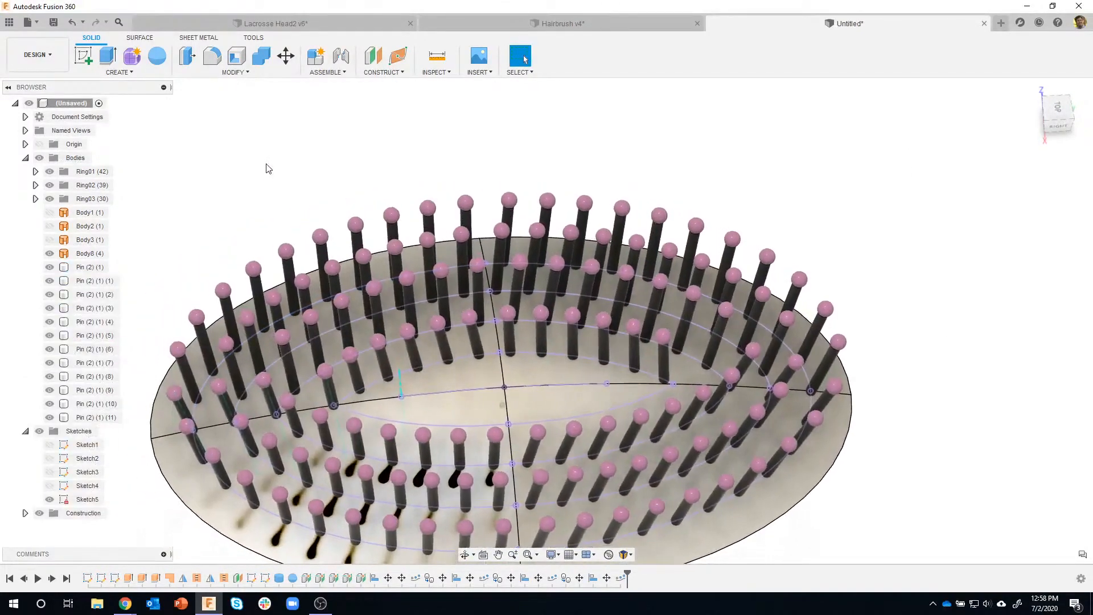
pyautogui.click(135, 73)
pyautogui.click(235, 72)
pyautogui.click(216, 240)
pyautogui.click(190, 405)
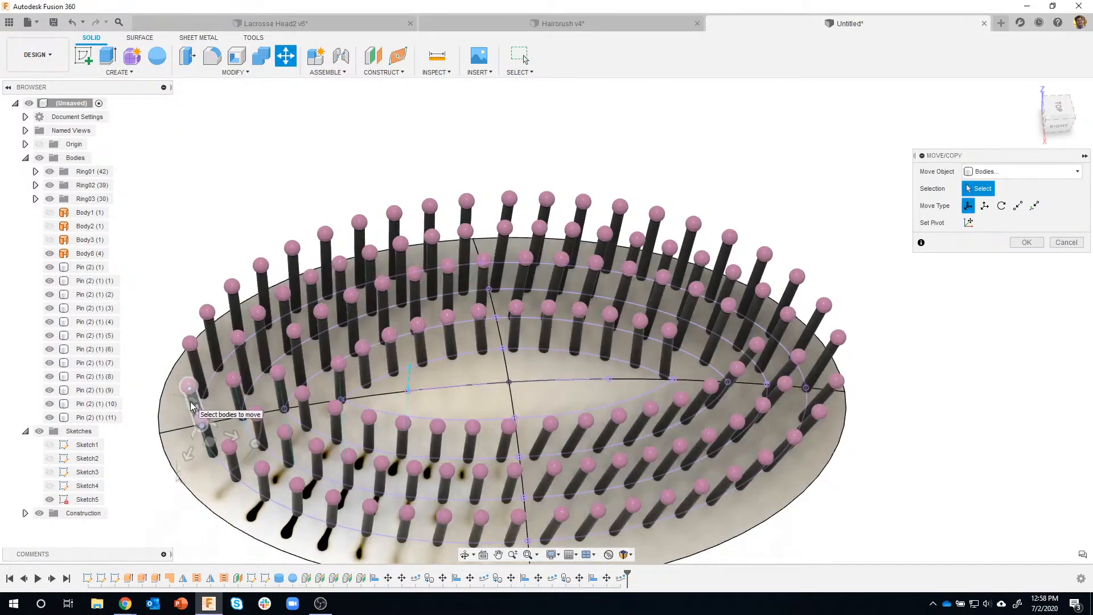
pyautogui.click(191, 406)
pyautogui.click(968, 342)
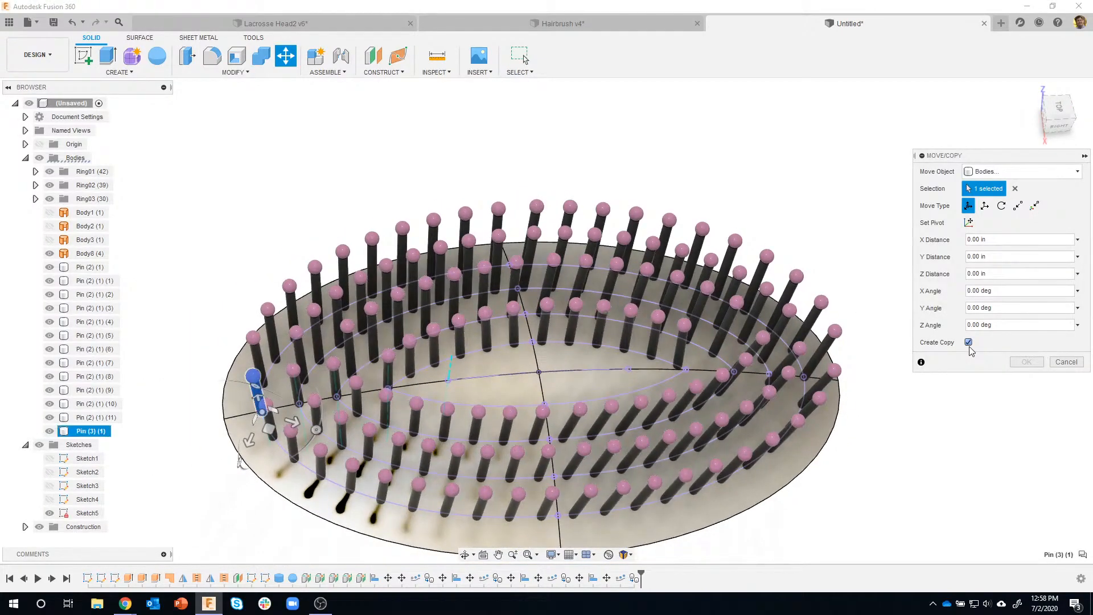
pyautogui.moveTo(256, 371); pyautogui.dragTo(222, 212)
pyautogui.click(364, 171)
# Step: Align the new pin copy from its circular bottom edge to the innermost construction axis on the dome's centre line
pyautogui.click(235, 72)
pyautogui.click(195, 265)
pyautogui.scroll(5, 214, 220)
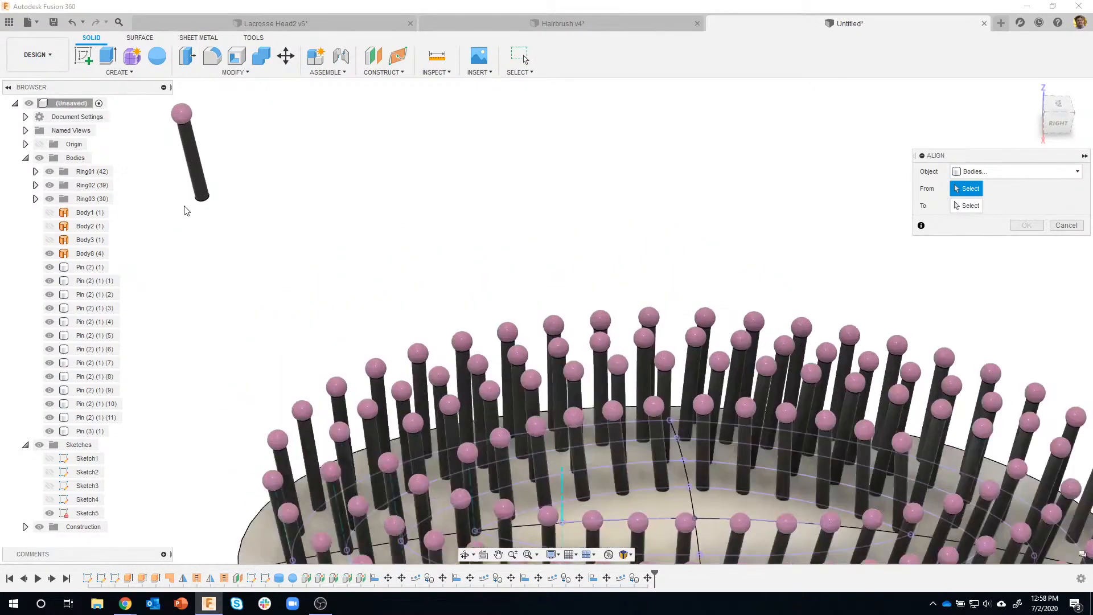
pyautogui.click(202, 196)
pyautogui.scroll(-5, 202, 199)
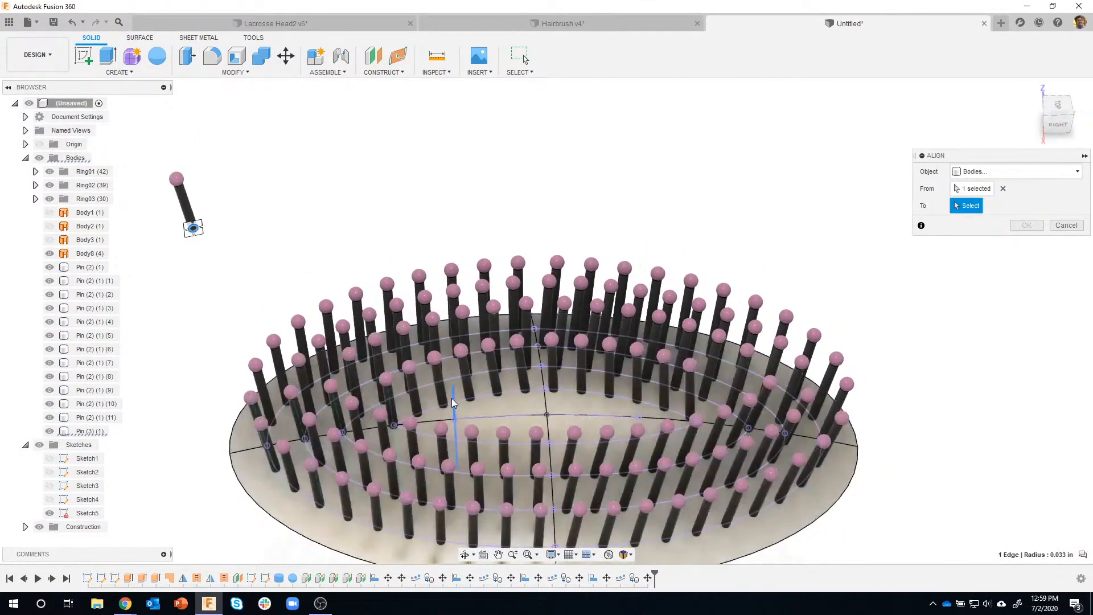
pyautogui.click(452, 398)
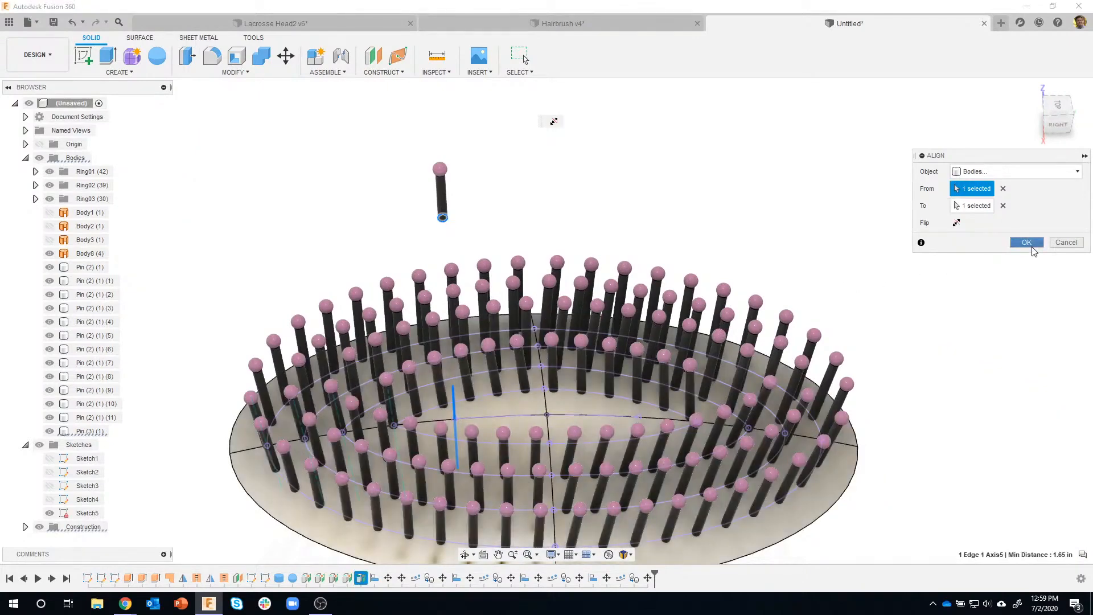
pyautogui.click(1031, 245)
# Step: Move the aligned pin copy about -2.298 in along Z so its base seats in the dome at the centre line
pyautogui.press('m')
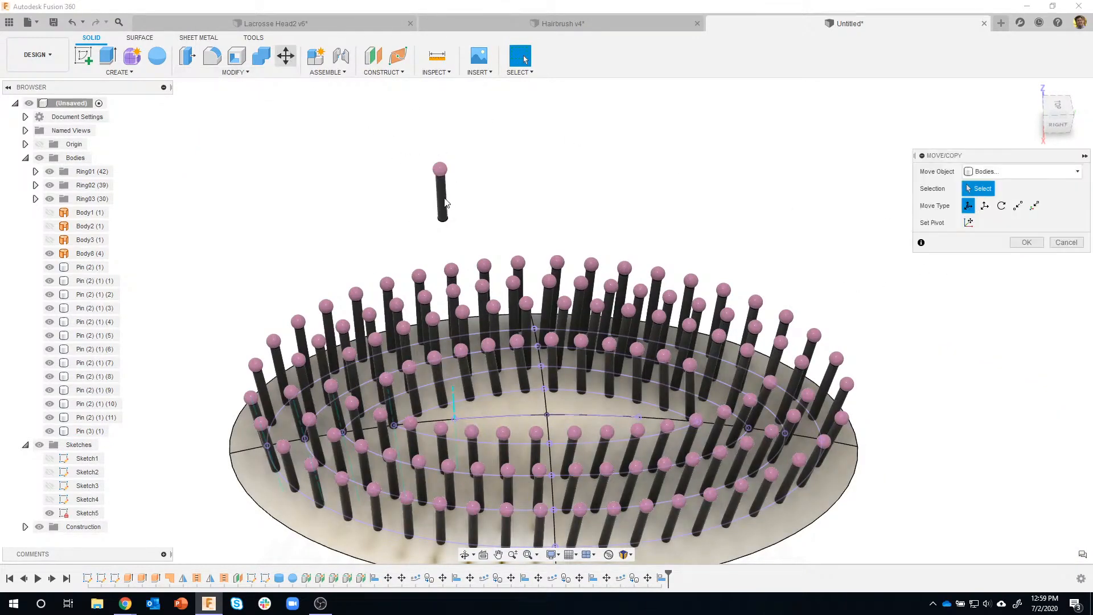
pyautogui.click(441, 199)
pyautogui.moveTo(438, 197); pyautogui.dragTo(493, 399)
pyautogui.keyDown('shift'); pyautogui.moveTo(493, 397); pyautogui.dragTo(464, 367, button='middle'); pyautogui.keyUp('shift')
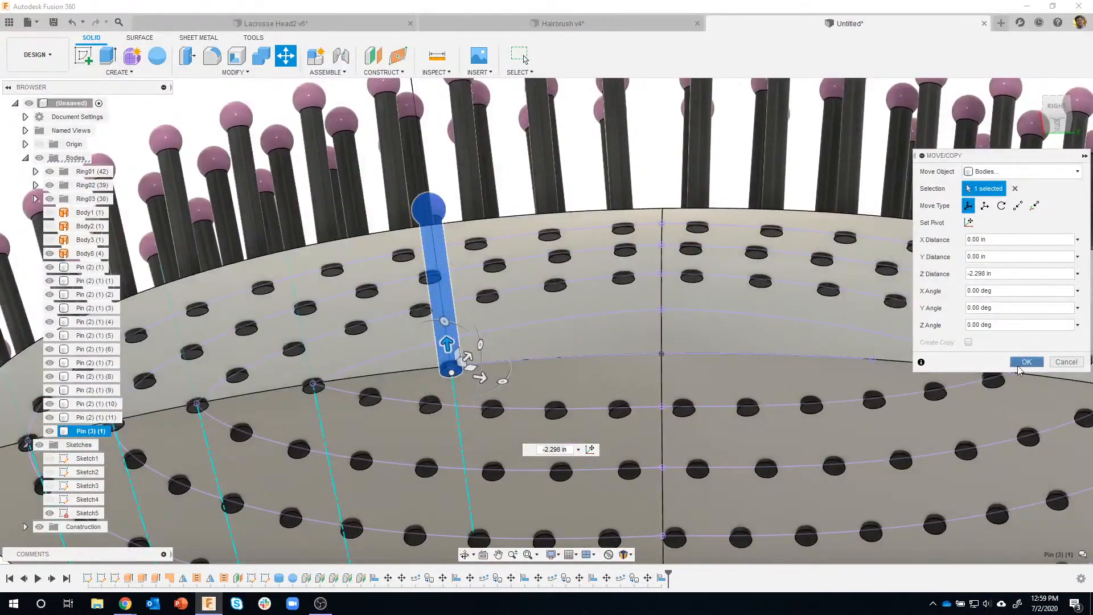
pyautogui.click(1026, 362)
# Step: Start a Pattern on Path of the seated centre pin along the central sketch line
pyautogui.moveTo(701, 356)
pyautogui.keyDown('shift'); pyautogui.mouseDown(button='middle')
pyautogui.moveTo(483, 244)
pyautogui.moveTo(467, 165)
pyautogui.mouseUp(button='middle'); pyautogui.keyUp('shift')
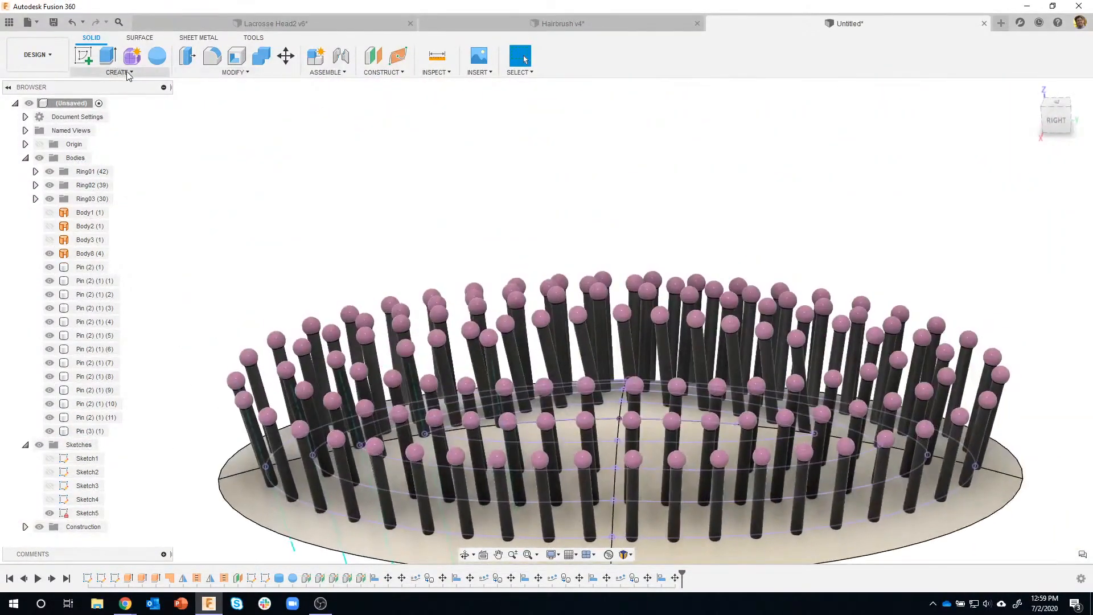
pyautogui.click(119, 72)
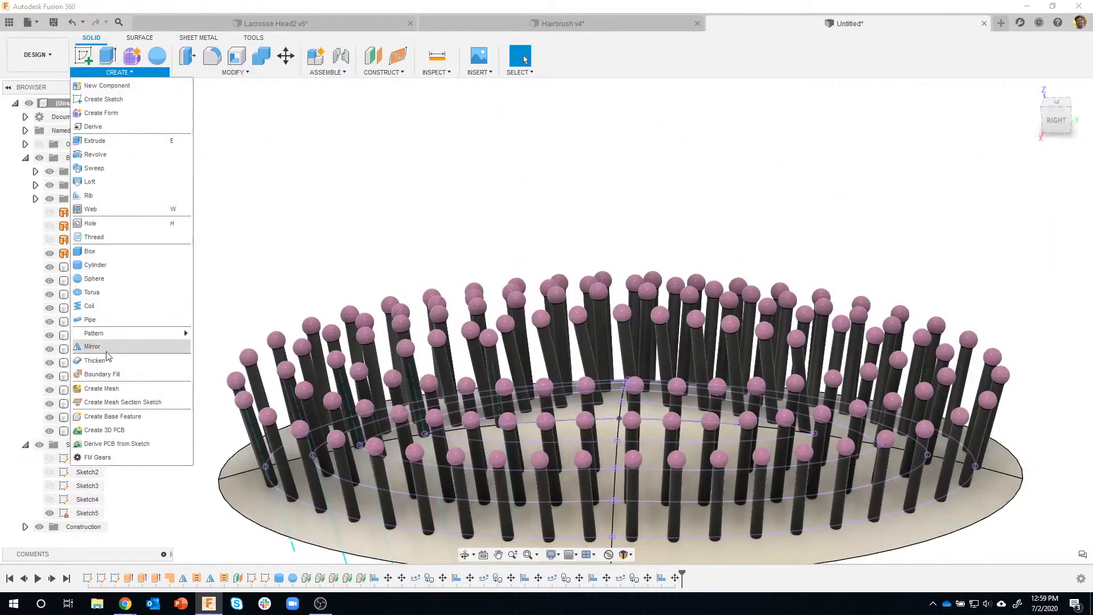
pyautogui.moveTo(135, 336)
pyautogui.click(294, 361)
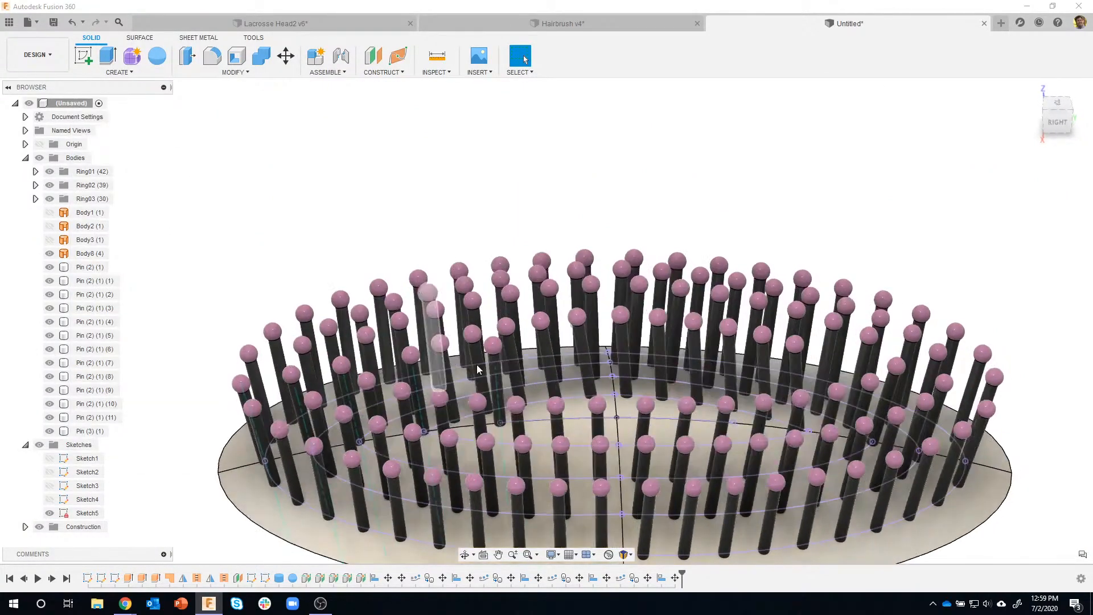
pyautogui.click(493, 400)
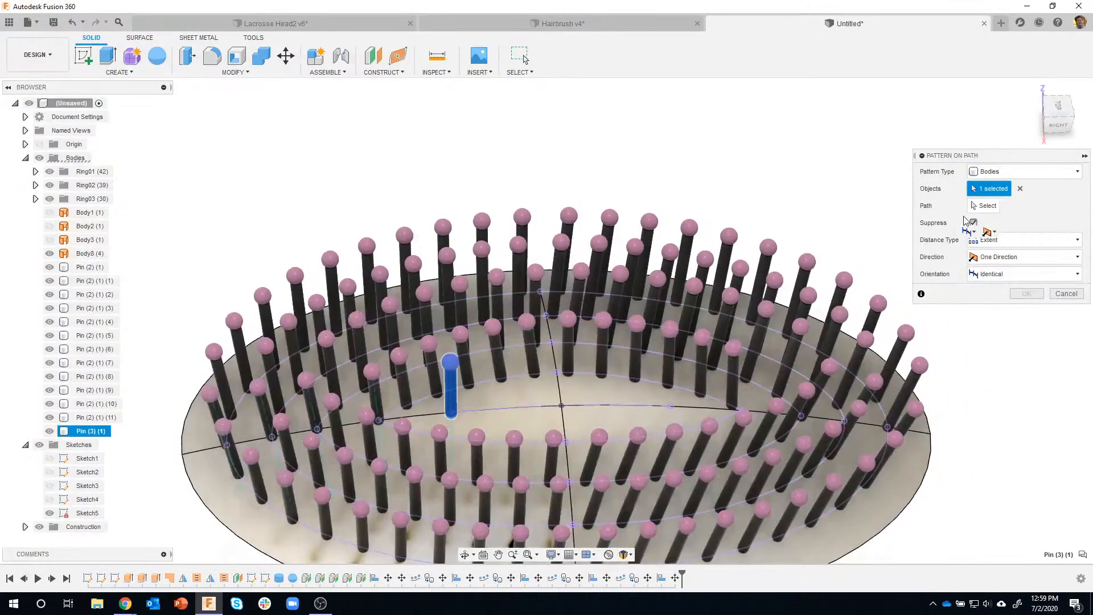
pyautogui.click(984, 206)
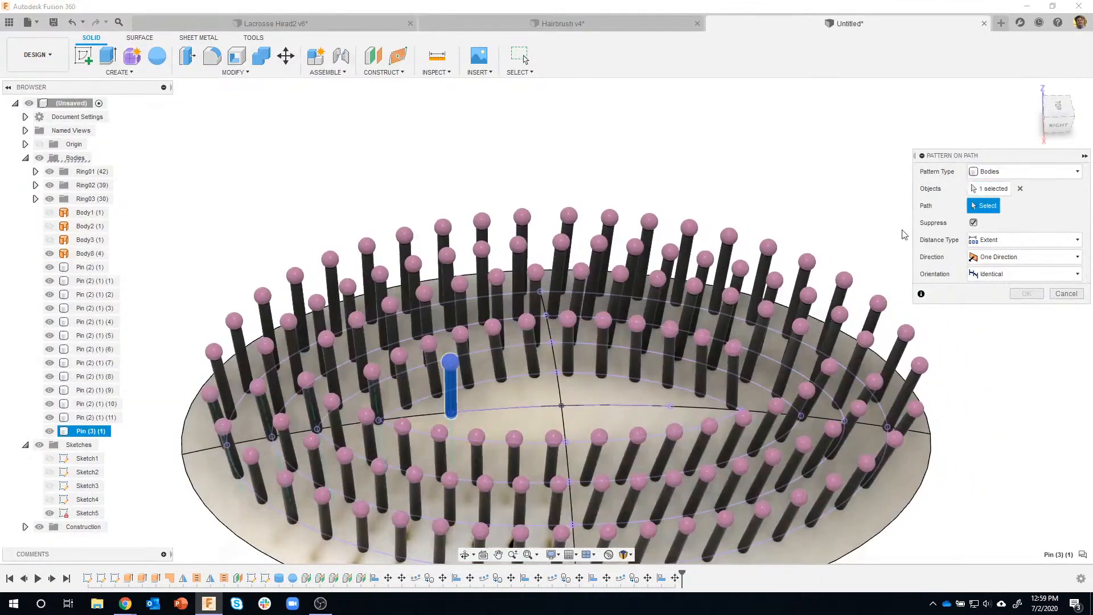
pyautogui.click(503, 410)
# Step: Pattern 8 centre pins over about 1.206 in of the line with Path Direction orientation
pyautogui.moveTo(468, 411); pyautogui.dragTo(662, 405)
pyautogui.click(991, 325)
pyautogui.click(1000, 355)
pyautogui.keyDown('shift'); pyautogui.moveTo(826, 370); pyautogui.dragTo(859, 310, button='middle'); pyautogui.keyUp('shift')
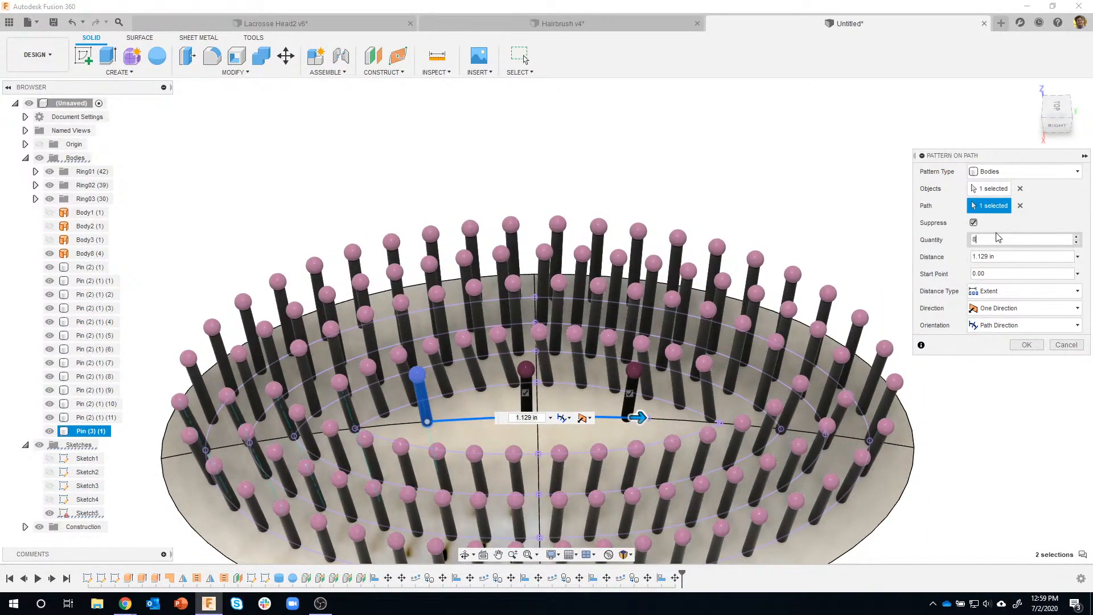
pyautogui.keyDown('shift'); pyautogui.moveTo(740, 392); pyautogui.dragTo(723, 431, button='middle'); pyautogui.keyUp('shift')
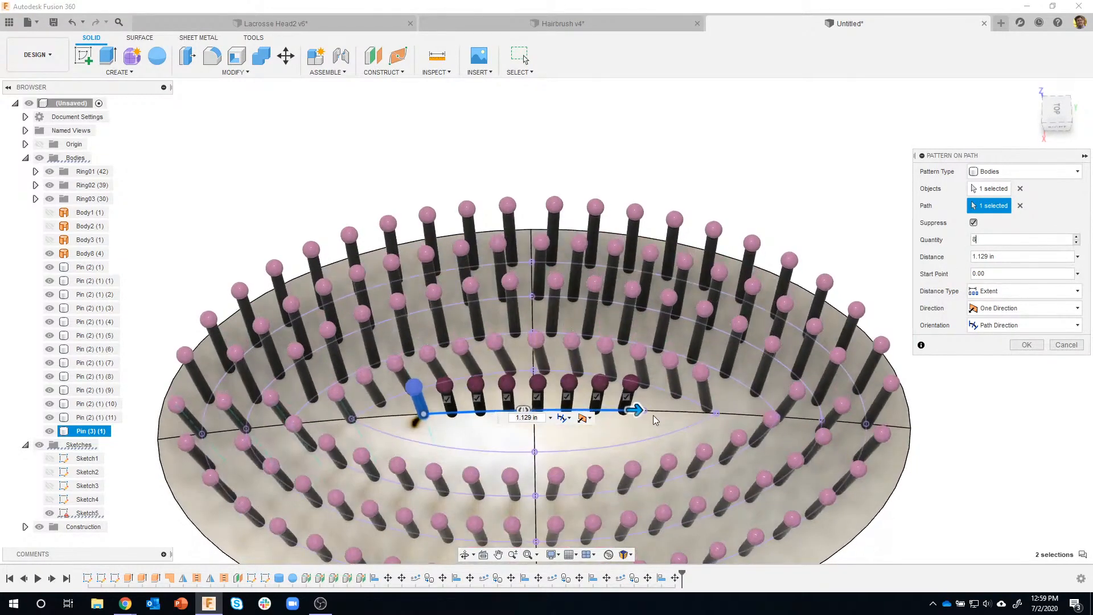
pyautogui.moveTo(638, 410); pyautogui.dragTo(651, 410)
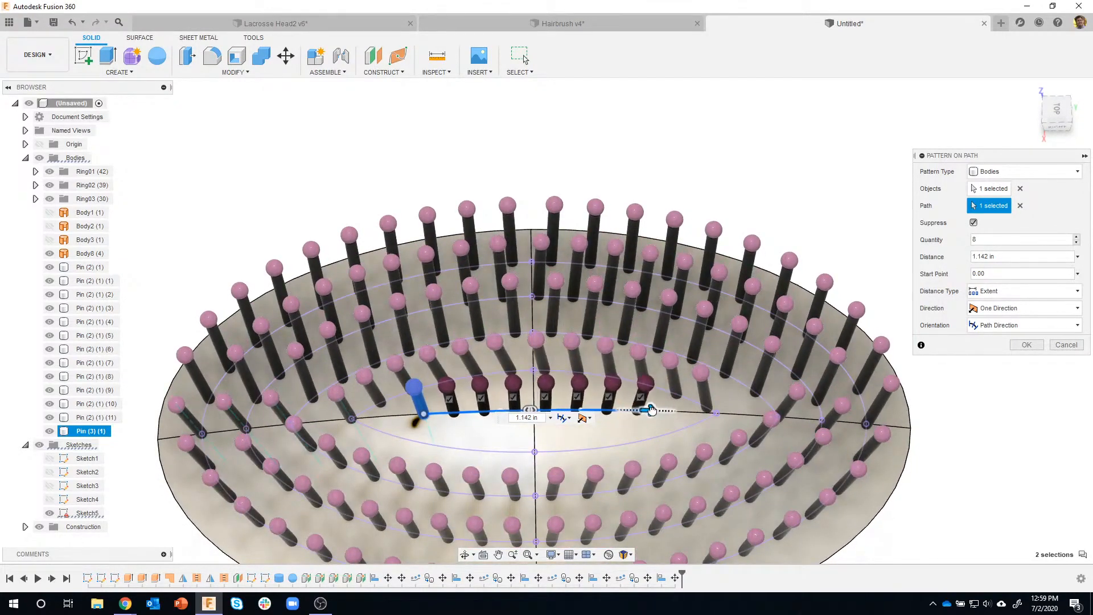
pyautogui.keyDown('shift'); pyautogui.moveTo(988, 333); pyautogui.dragTo(1027, 352, button='middle'); pyautogui.keyUp('shift')
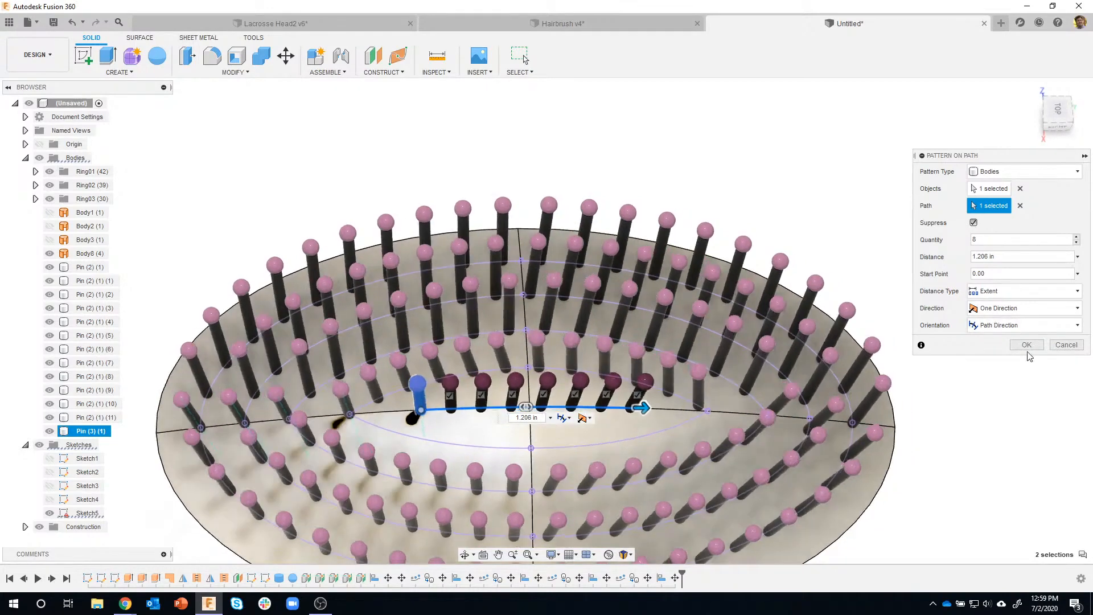
pyautogui.click(1026, 348)
pyautogui.scroll(-2, 959, 352)
pyautogui.moveTo(853, 163)
pyautogui.keyDown('shift'); pyautogui.mouseDown(button='middle')
pyautogui.moveTo(815, 170)
pyautogui.moveTo(677, 283)
pyautogui.moveTo(695, 292)
pyautogui.moveTo(633, 370)
pyautogui.moveTo(419, 433)
pyautogui.mouseUp(button='middle'); pyautogui.keyUp('shift')
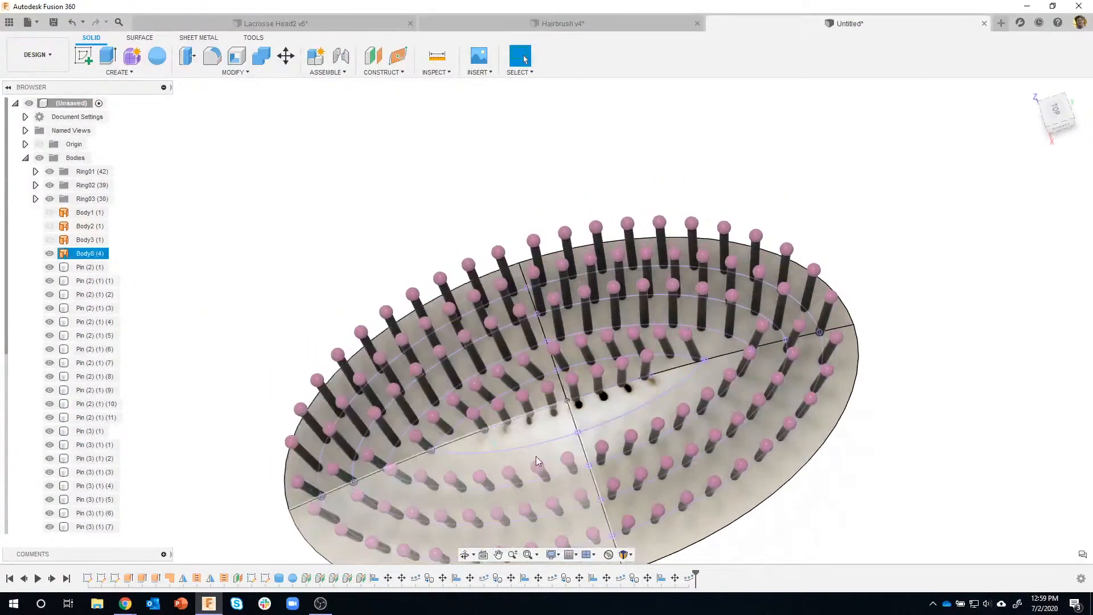
# Step: Create a new body group named Rest under Bodies for the ungrouped pins
pyautogui.keyDown('shift'); pyautogui.moveTo(491, 298); pyautogui.dragTo(480, 174, button='middle'); pyautogui.keyUp('shift')
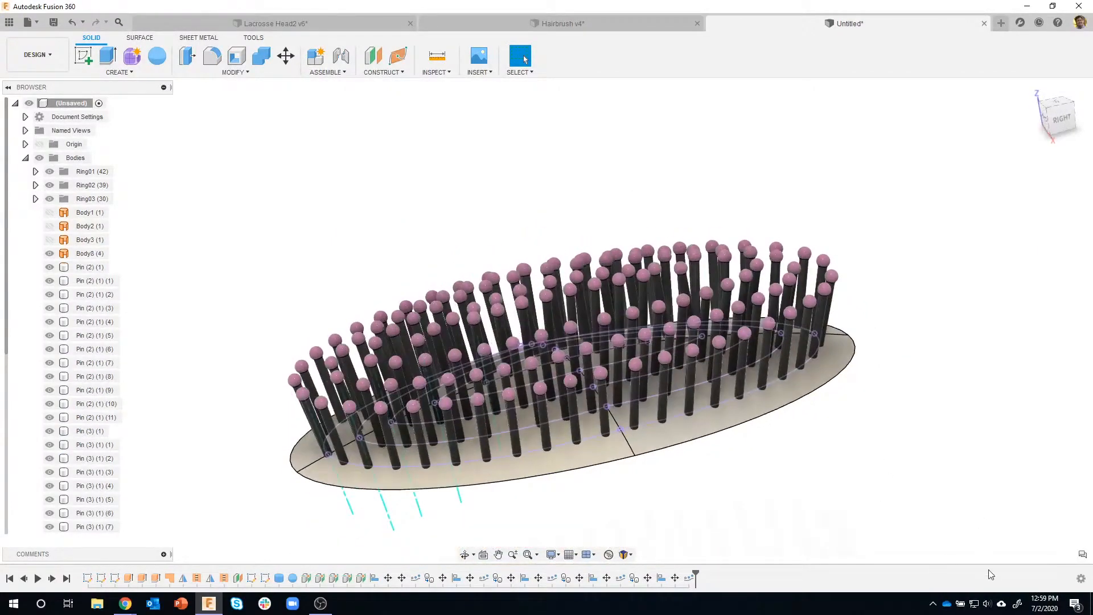
pyautogui.keyDown('shift'); pyautogui.moveTo(886, 361); pyautogui.dragTo(539, 414, button='middle'); pyautogui.keyUp('shift')
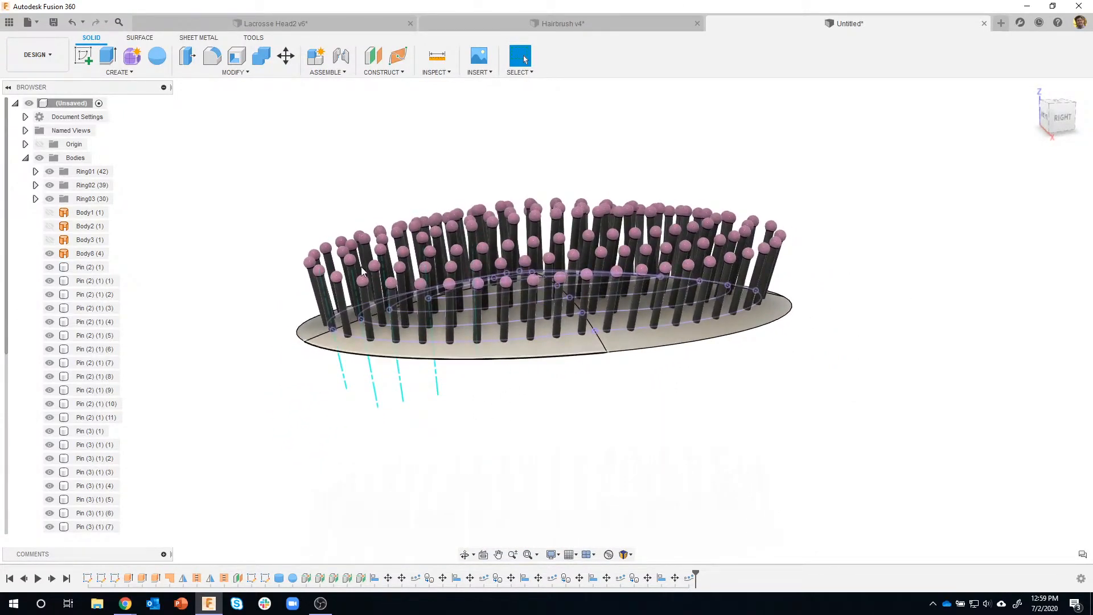
pyautogui.rightClick(79, 162)
pyautogui.click(113, 181)
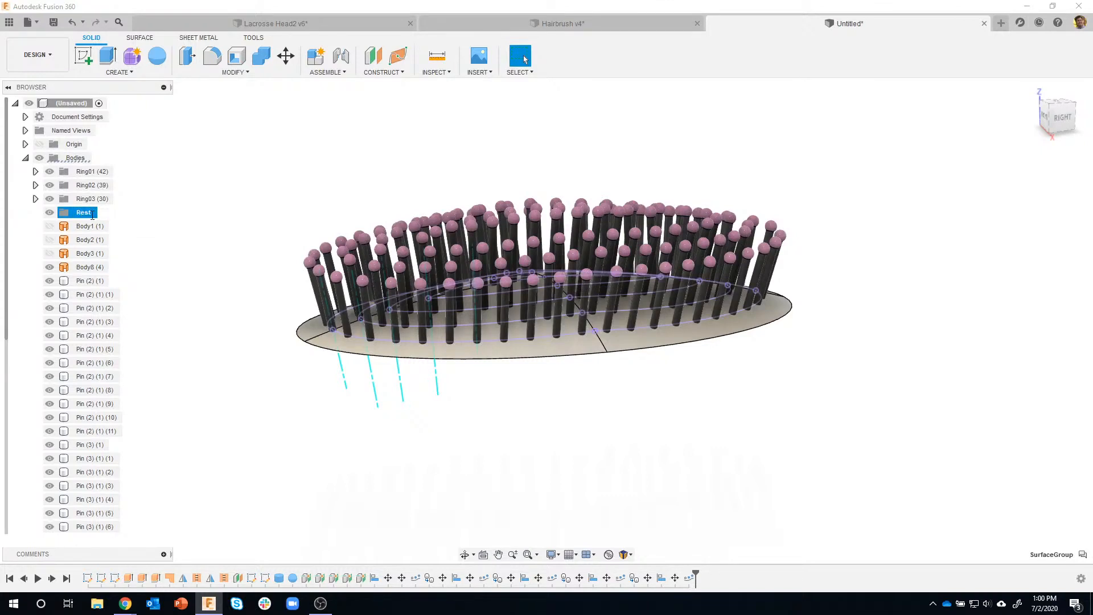
# Step: Move all the loose Pin (2) and Pin (3) bodies into the Rest group
pyautogui.click(87, 281)
pyautogui.scroll(-3, 116, 363)
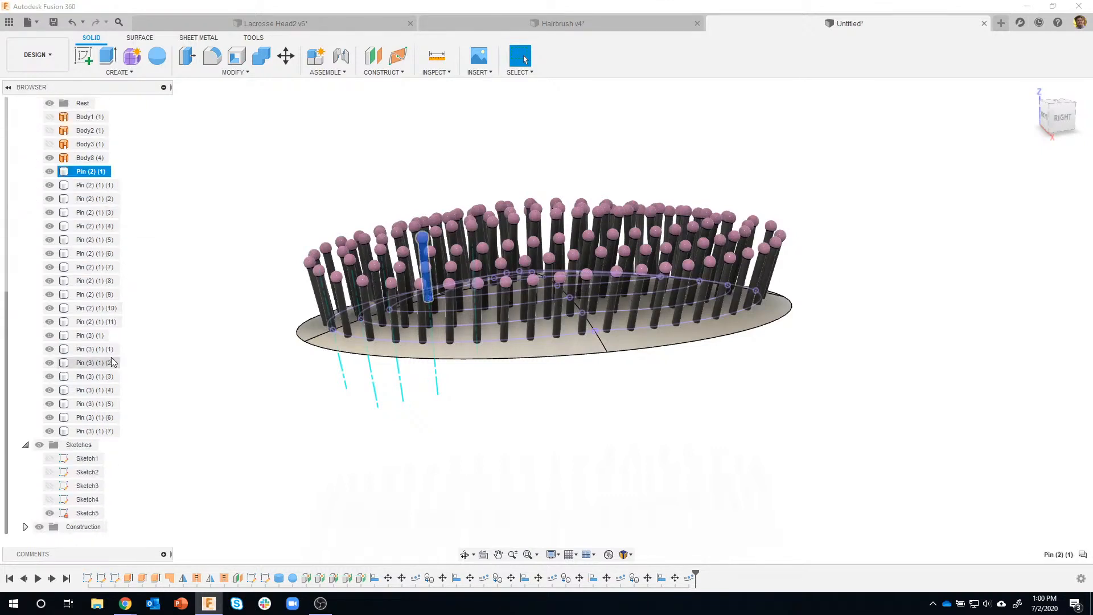
pyautogui.keyDown('shift'); pyautogui.click(94, 431); pyautogui.keyUp('shift')
pyautogui.scroll(2, 94, 390)
pyautogui.moveTo(80, 234); pyautogui.dragTo(80, 158)
pyautogui.click(217, 257)
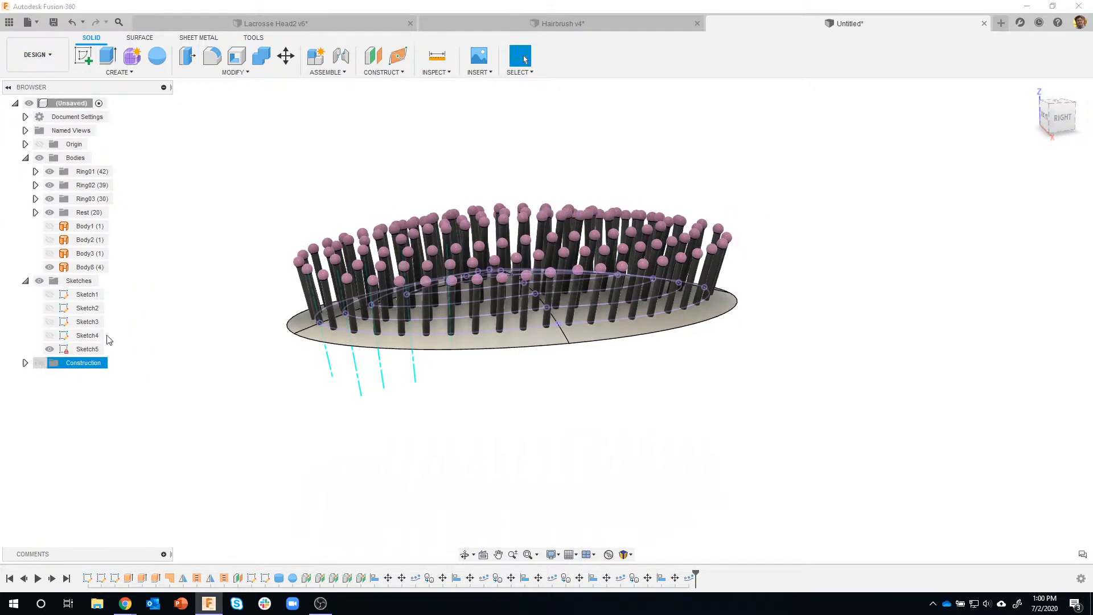
# Step: Start a Ruled surface with the dome's outer elliptical edge chain as its profile
pyautogui.click(137, 38)
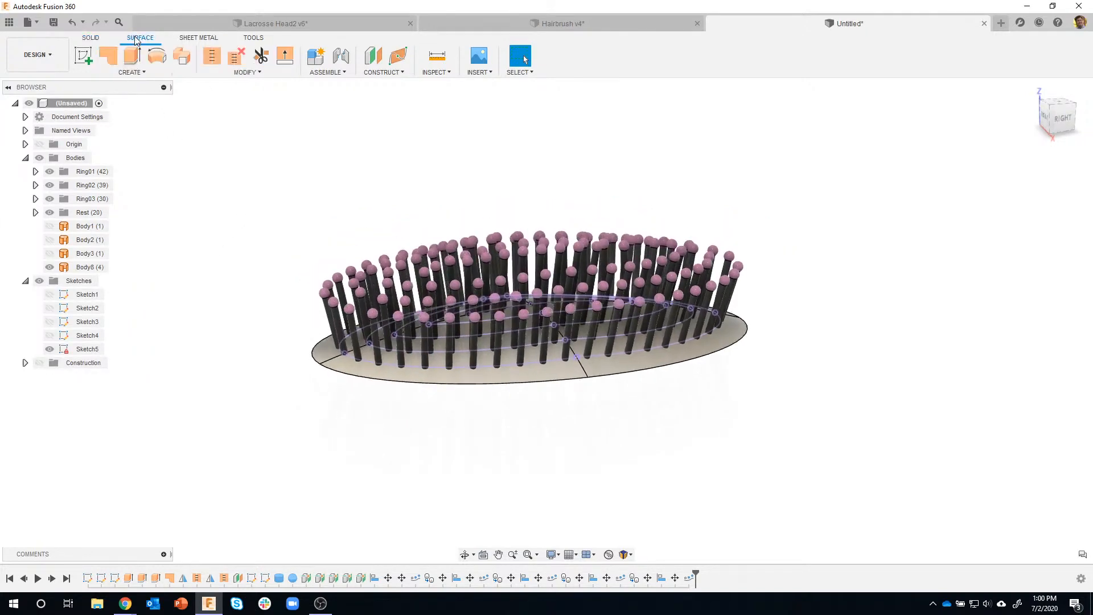
pyautogui.click(136, 72)
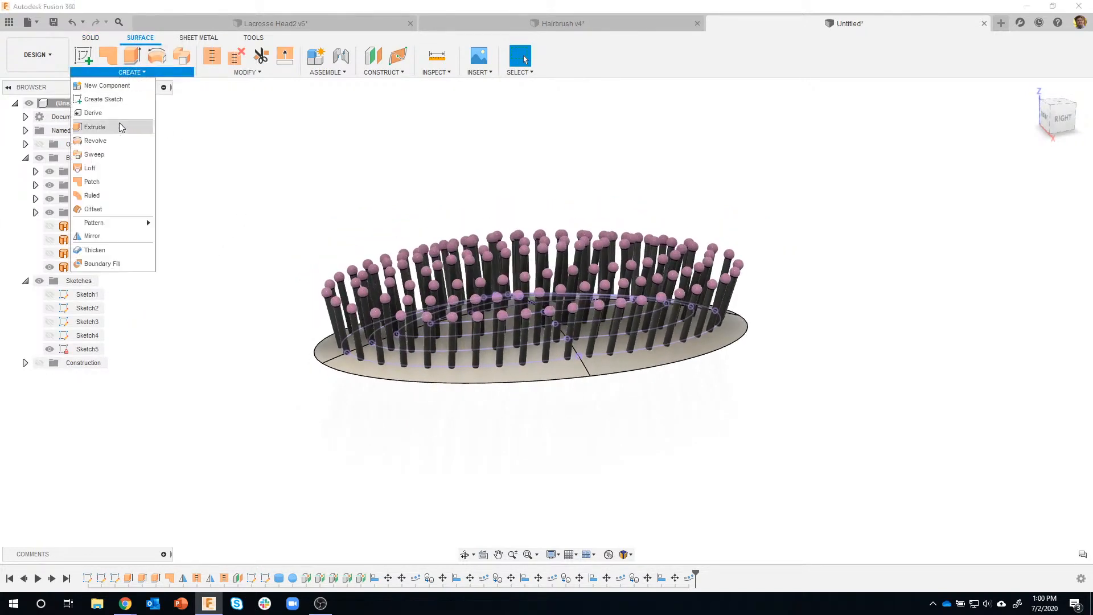
pyautogui.click(98, 196)
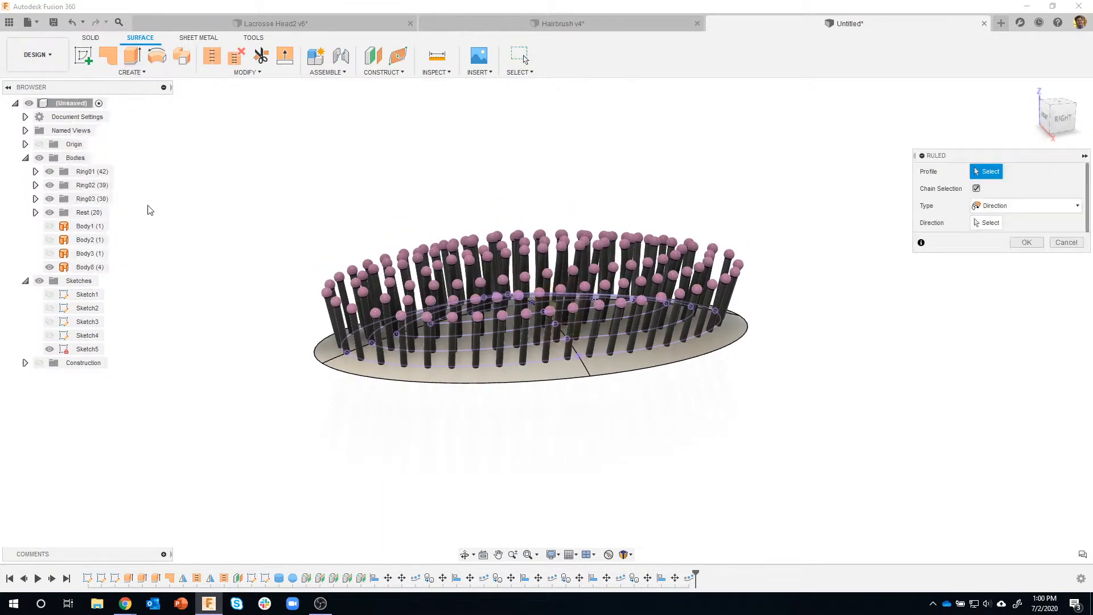
pyautogui.click(335, 386)
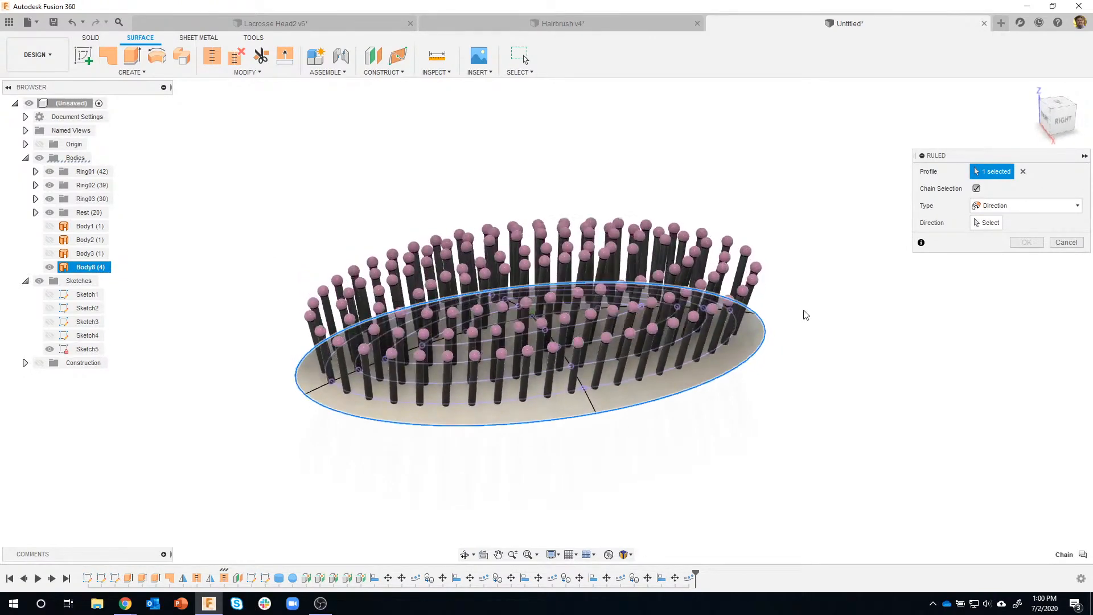
# Step: Try the Normal type for the ruled surface, extending it downward by about -0.323 in
pyautogui.click(1027, 205)
pyautogui.click(1012, 221)
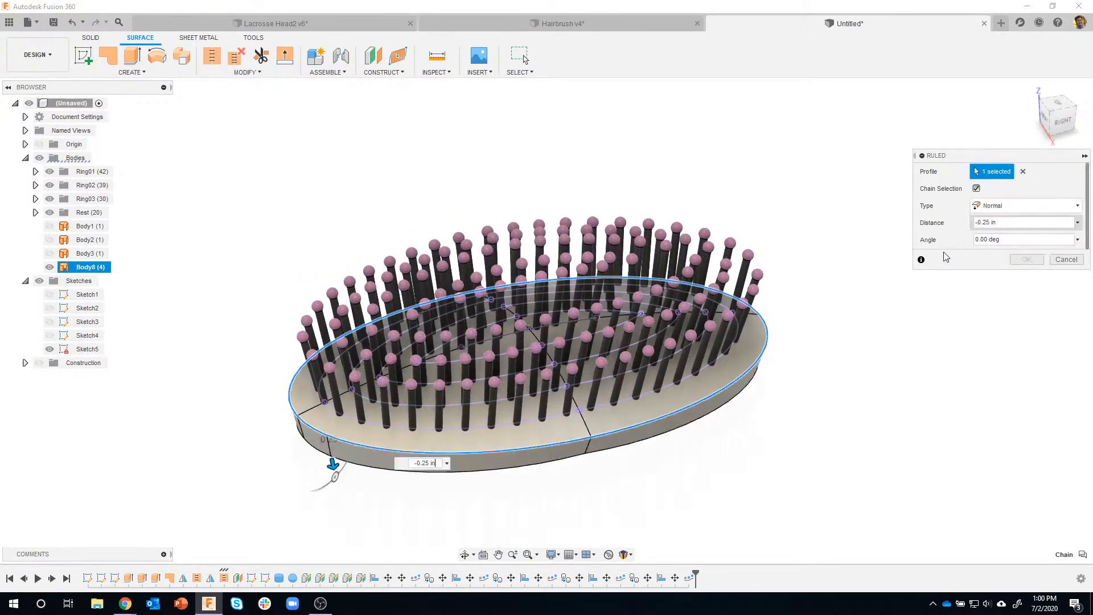
pyautogui.moveTo(321, 410); pyautogui.dragTo(320, 432)
pyautogui.moveTo(319, 359)
pyautogui.keyDown('shift'); pyautogui.mouseDown(button='middle')
pyautogui.moveTo(312, 329)
pyautogui.moveTo(263, 330)
pyautogui.moveTo(305, 414)
pyautogui.moveTo(528, 384)
pyautogui.moveTo(306, 391)
pyautogui.moveTo(286, 428)
pyautogui.moveTo(819, 273)
pyautogui.mouseUp(button='middle'); pyautogui.keyUp('shift')
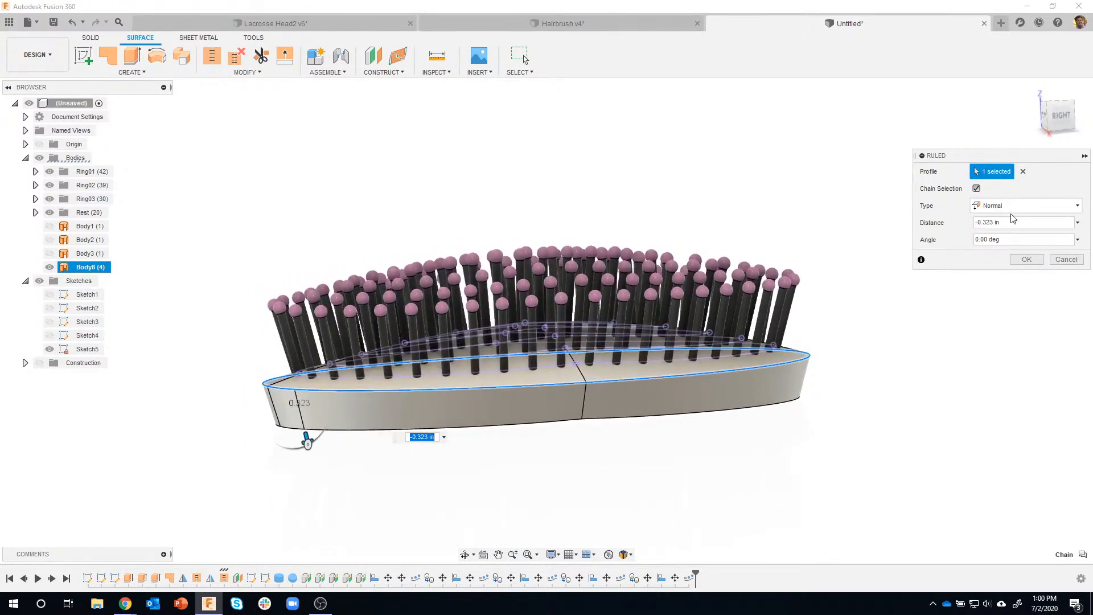
# Step: Try the Tangent type for the ruled surface, flaring it outward by about 0.426 in
pyautogui.click(1012, 212)
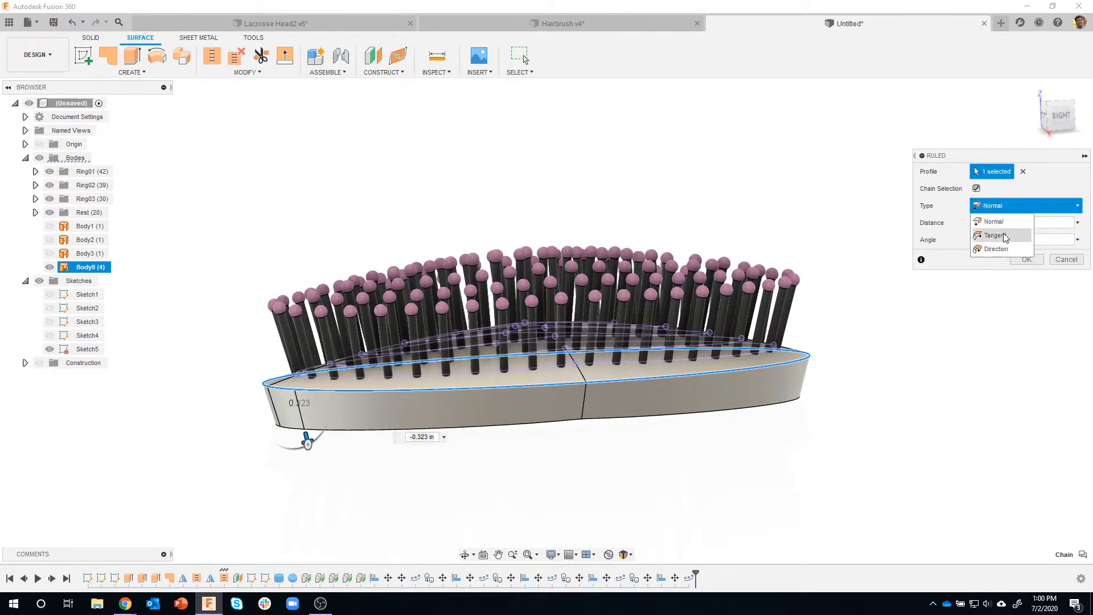
pyautogui.click(1005, 238)
pyautogui.keyDown('shift'); pyautogui.moveTo(310, 421); pyautogui.dragTo(308, 383, button='middle'); pyautogui.keyUp('shift')
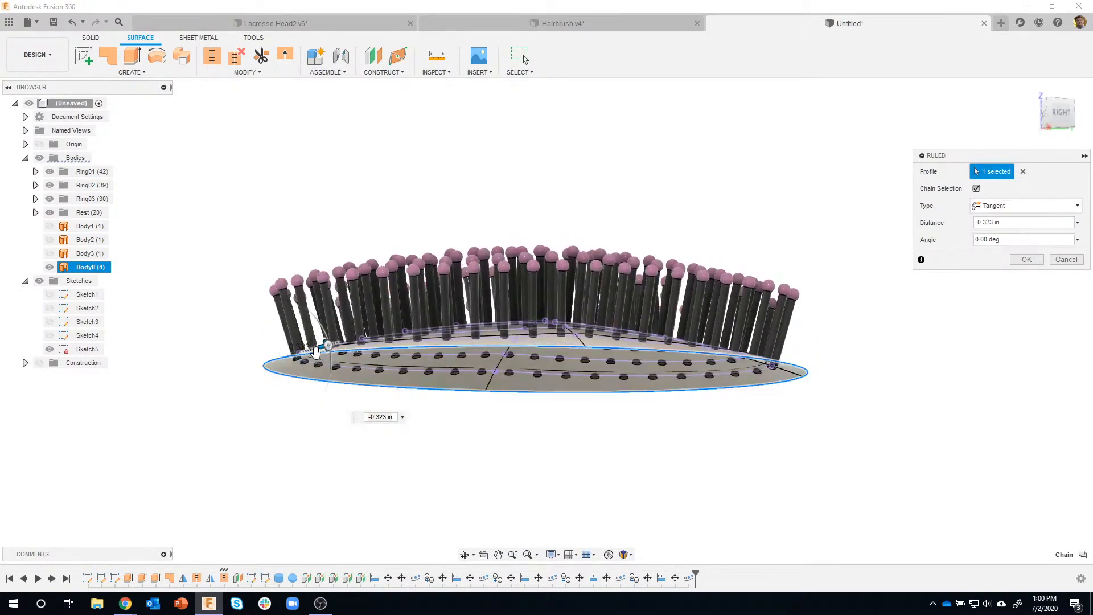
pyautogui.moveTo(321, 345); pyautogui.dragTo(242, 374)
pyautogui.keyDown('shift'); pyautogui.moveTo(325, 367); pyautogui.dragTo(549, 457, button='middle'); pyautogui.keyUp('shift')
pyautogui.keyDown('shift'); pyautogui.moveTo(793, 327); pyautogui.dragTo(760, 293, button='middle'); pyautogui.keyUp('shift')
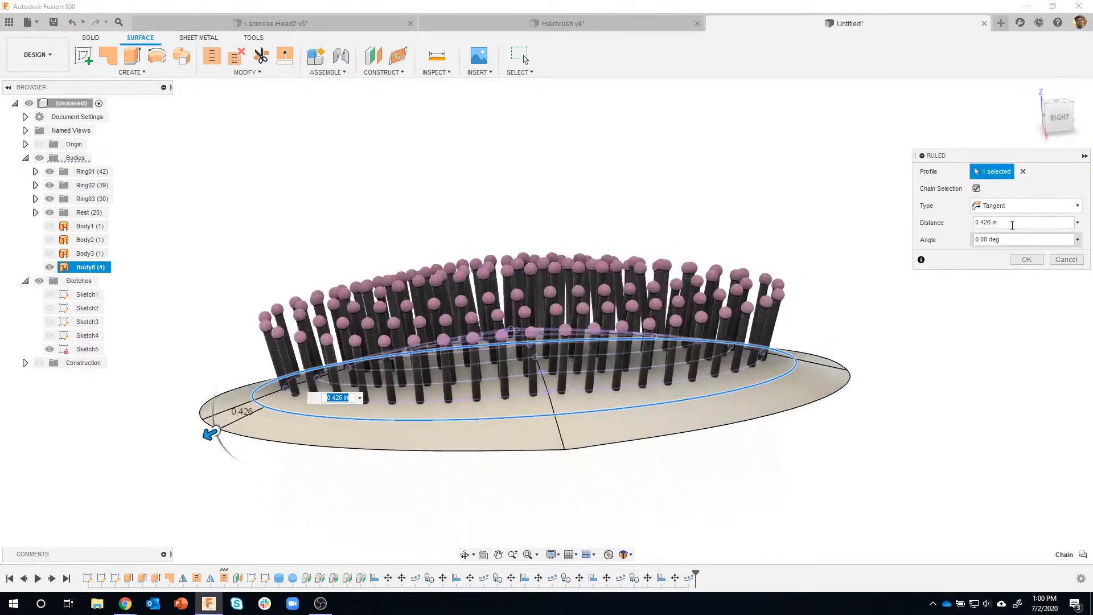
# Step: Change the ruled surface to the Direction type along the vertical Z axis and extend it downward about -0.319 in
pyautogui.click(1016, 210)
pyautogui.click(1000, 248)
pyautogui.keyDown('shift'); pyautogui.moveTo(919, 292); pyautogui.dragTo(880, 345, button='middle'); pyautogui.keyUp('shift')
pyautogui.keyDown('shift'); pyautogui.moveTo(590, 386); pyautogui.dragTo(517, 356, button='middle'); pyautogui.keyUp('shift')
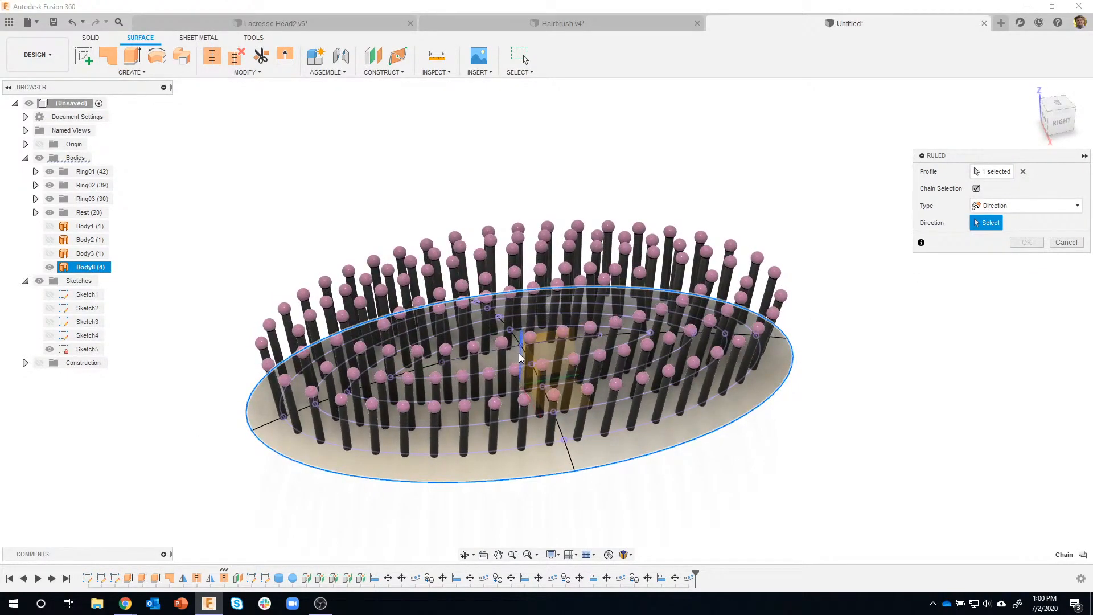
pyautogui.click(519, 354)
pyautogui.keyDown('shift'); pyautogui.moveTo(507, 356); pyautogui.dragTo(265, 336, button='middle'); pyautogui.keyUp('shift')
pyautogui.moveTo(266, 336); pyautogui.dragTo(263, 442)
pyautogui.keyDown('shift'); pyautogui.moveTo(264, 532); pyautogui.dragTo(285, 545, button='middle'); pyautogui.keyUp('shift')
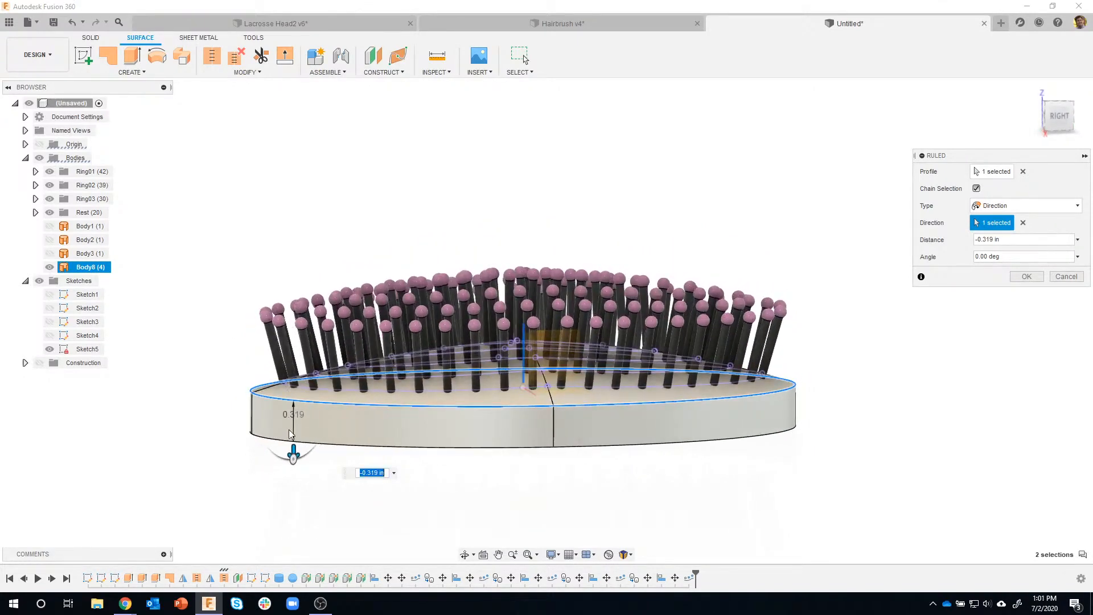
# Step: Enter an exact negative distance for the ruled wall and finish the surface
pyautogui.keyDown('shift'); pyautogui.moveTo(283, 350); pyautogui.dragTo(305, 349, button='middle'); pyautogui.keyUp('shift')
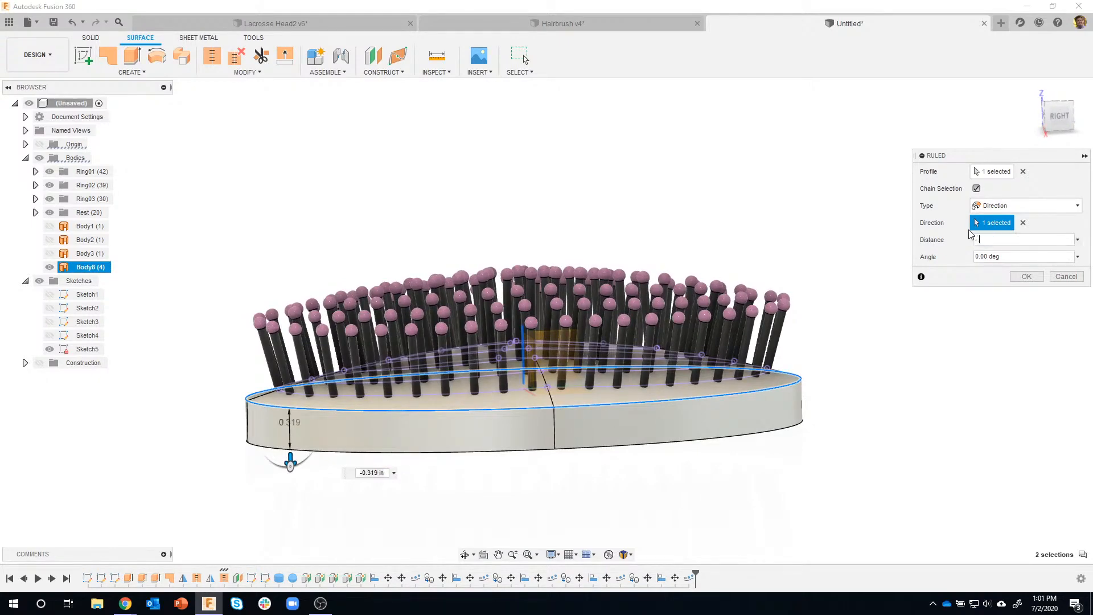
pyautogui.keyDown('shift'); pyautogui.moveTo(938, 221); pyautogui.dragTo(1009, 294, button='middle'); pyautogui.keyUp('shift')
pyautogui.click(1025, 278)
pyautogui.keyDown('shift'); pyautogui.moveTo(930, 351); pyautogui.dragTo(926, 343, button='middle'); pyautogui.keyUp('shift')
pyautogui.scroll(2, 484, 447)
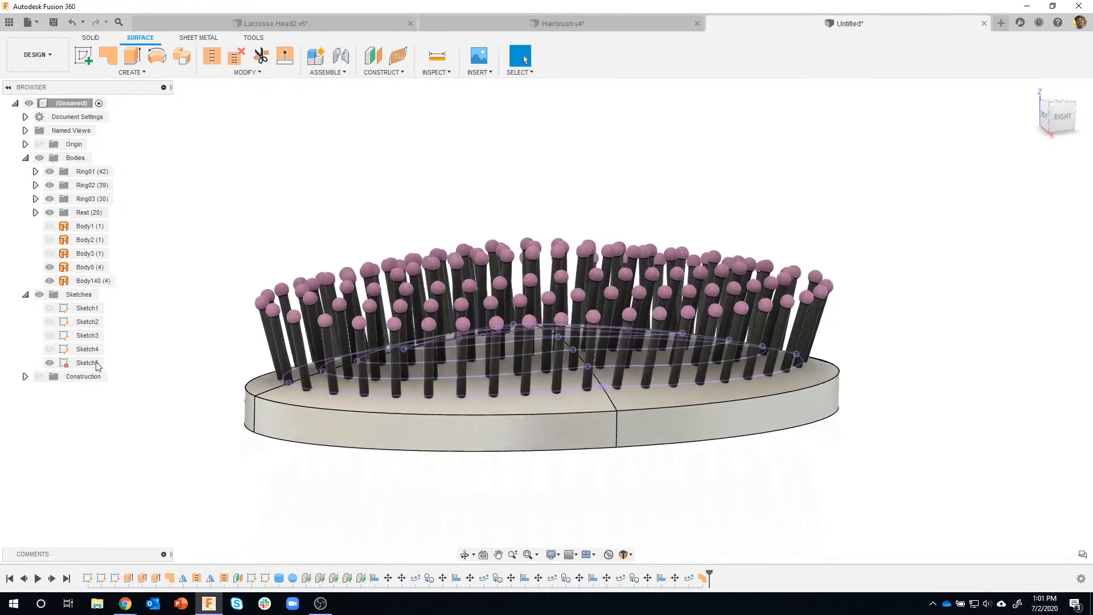
# Step: Hide Sketch5 and inspect the dome's faces and the open underside of the brush head
pyautogui.click(49, 363)
pyautogui.keyDown('shift'); pyautogui.moveTo(479, 373); pyautogui.dragTo(491, 402, button='middle'); pyautogui.keyUp('shift')
pyautogui.keyDown('shift'); pyautogui.moveTo(277, 400); pyautogui.dragTo(299, 382, button='middle'); pyautogui.keyUp('shift')
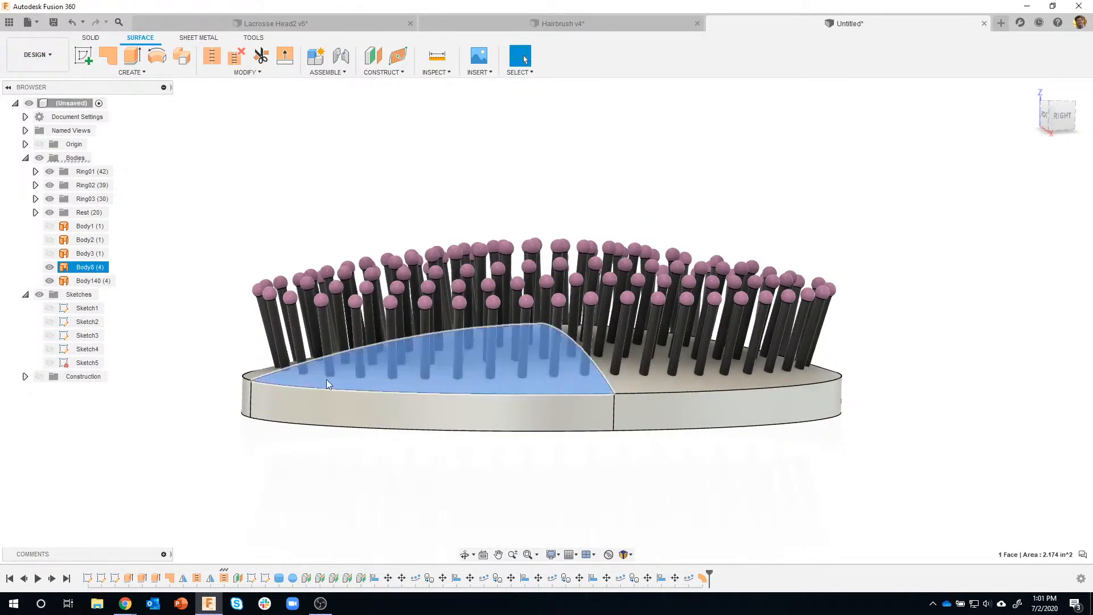
pyautogui.click(601, 383)
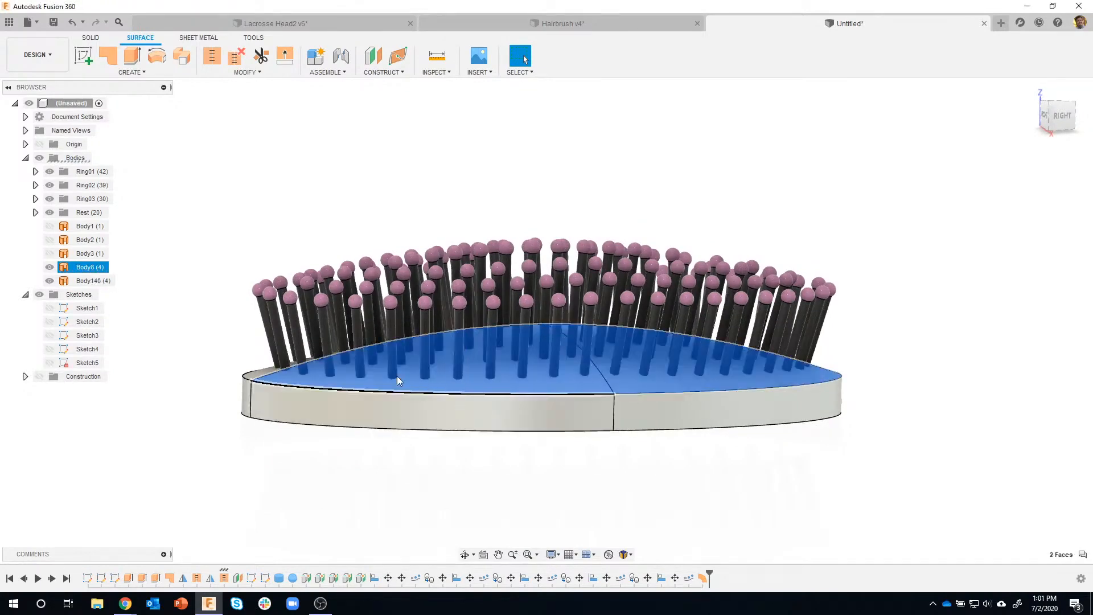
pyautogui.click(215, 202)
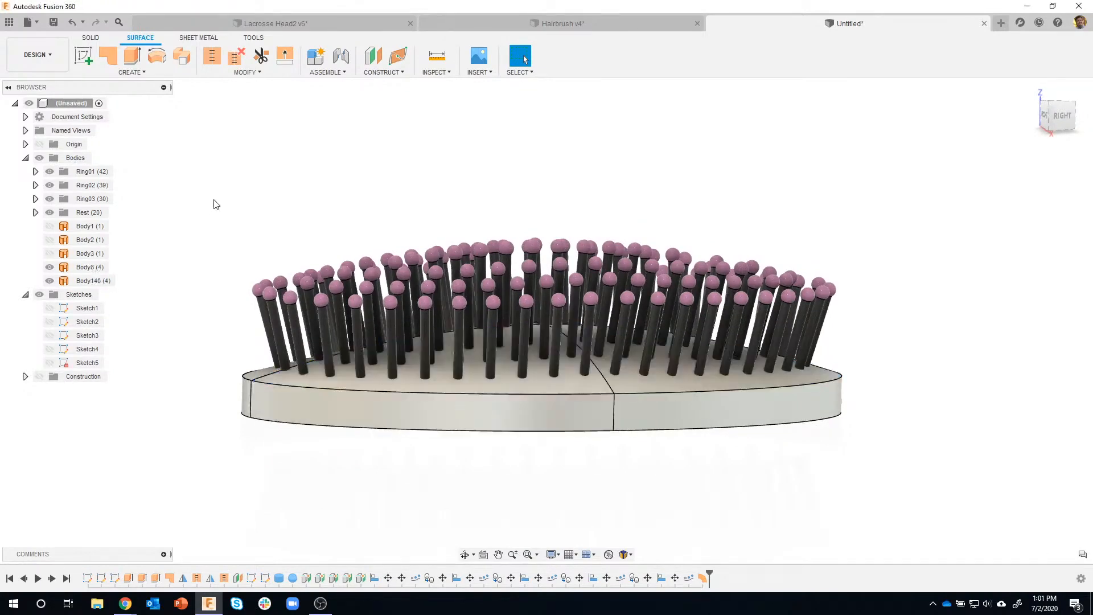
pyautogui.click(130, 73)
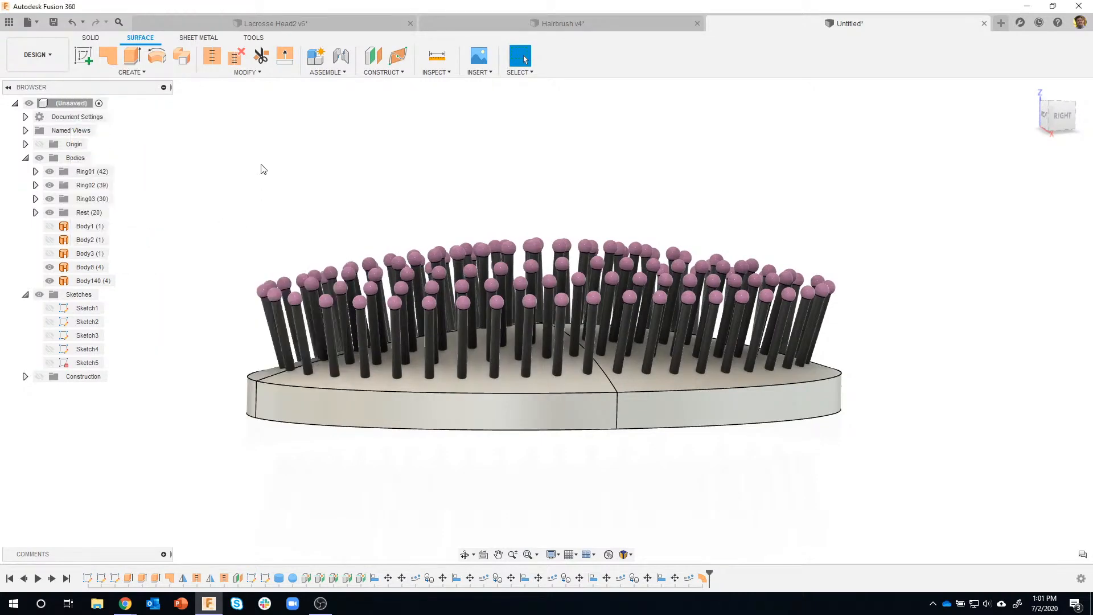
pyautogui.keyDown('shift'); pyautogui.moveTo(149, 451); pyautogui.dragTo(477, 418, button='middle'); pyautogui.keyUp('shift')
pyautogui.click(484, 420)
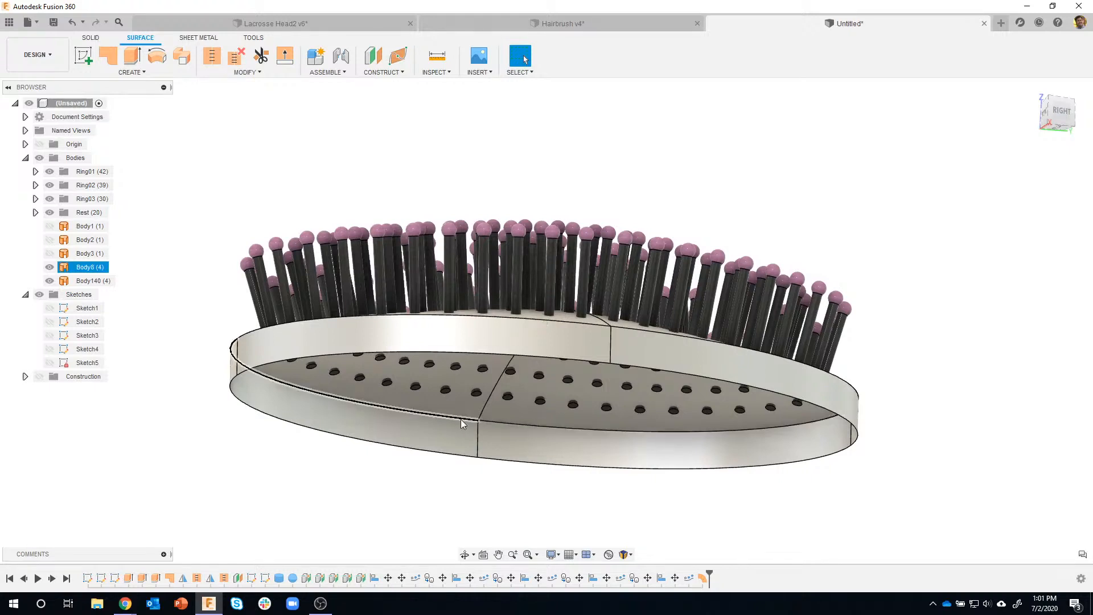
pyautogui.moveTo(269, 134)
pyautogui.keyDown('shift'); pyautogui.mouseDown(button='middle')
pyautogui.moveTo(272, 144)
pyautogui.moveTo(361, 87)
pyautogui.mouseUp(button='middle'); pyautogui.keyUp('shift')
# Step: Create a Plane Along Path on the side wall's vertical seam edge with a Proportional distance of 0.50
pyautogui.click(375, 72)
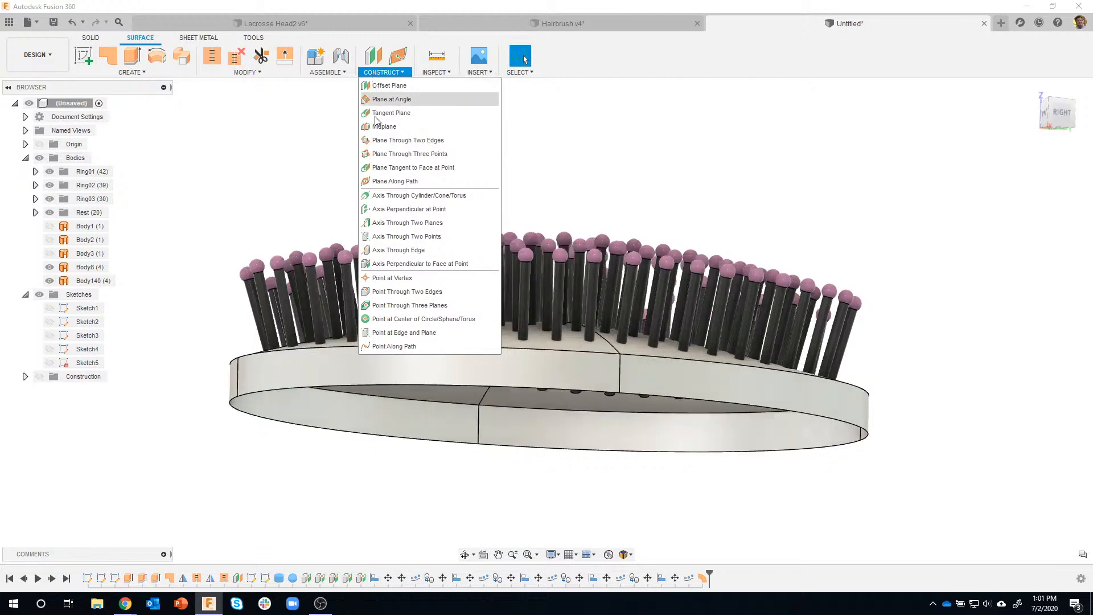
pyautogui.click(387, 181)
pyautogui.scroll(4, 219, 390)
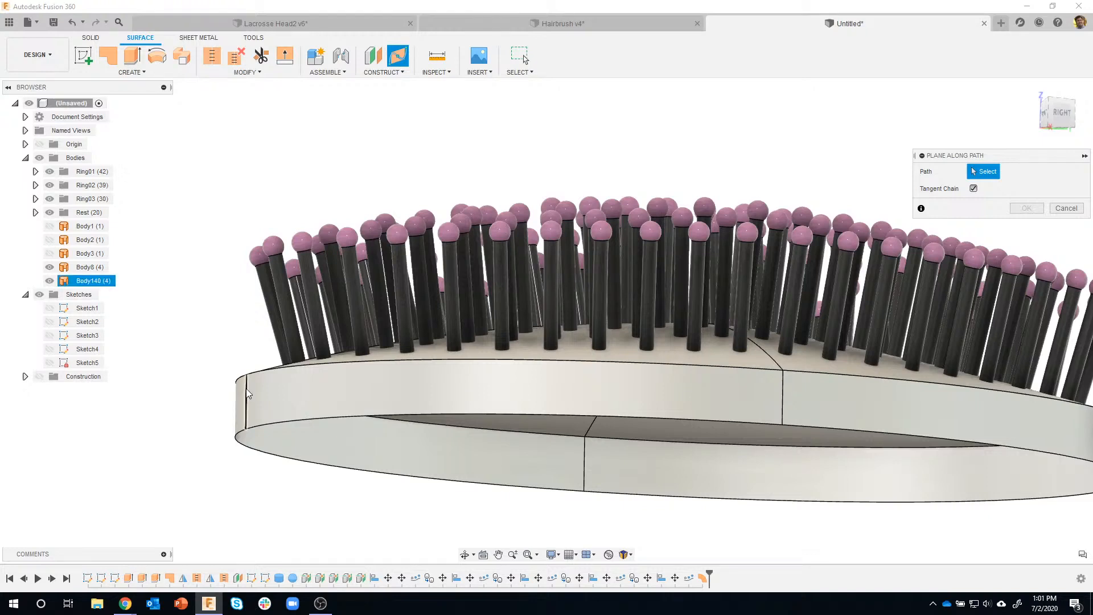
pyautogui.click(249, 391)
pyautogui.scroll(2, 244, 370)
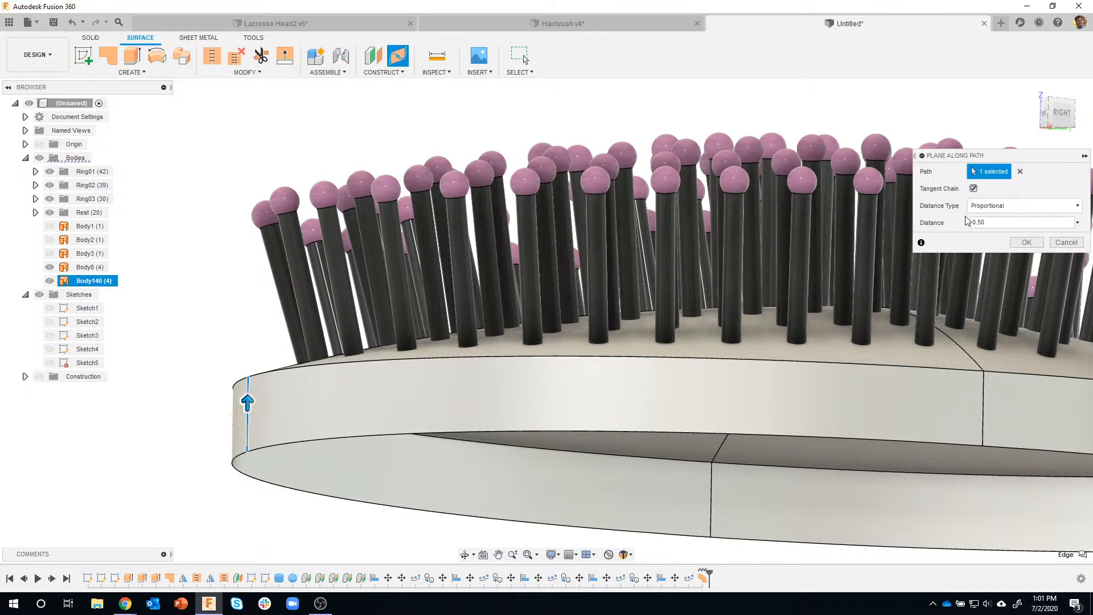
pyautogui.click(1009, 206)
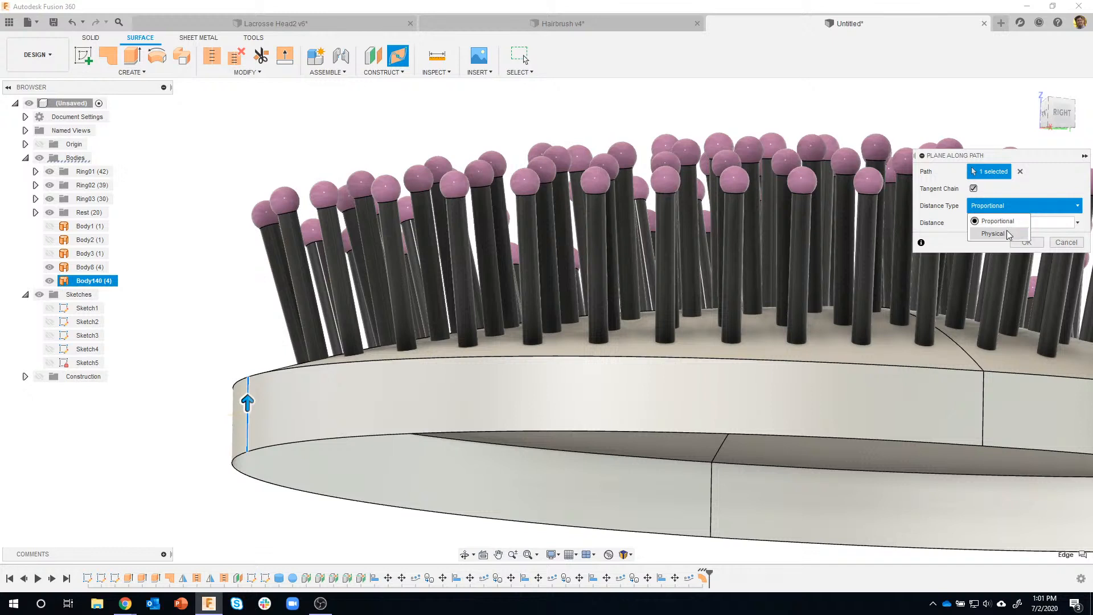
pyautogui.click(1009, 234)
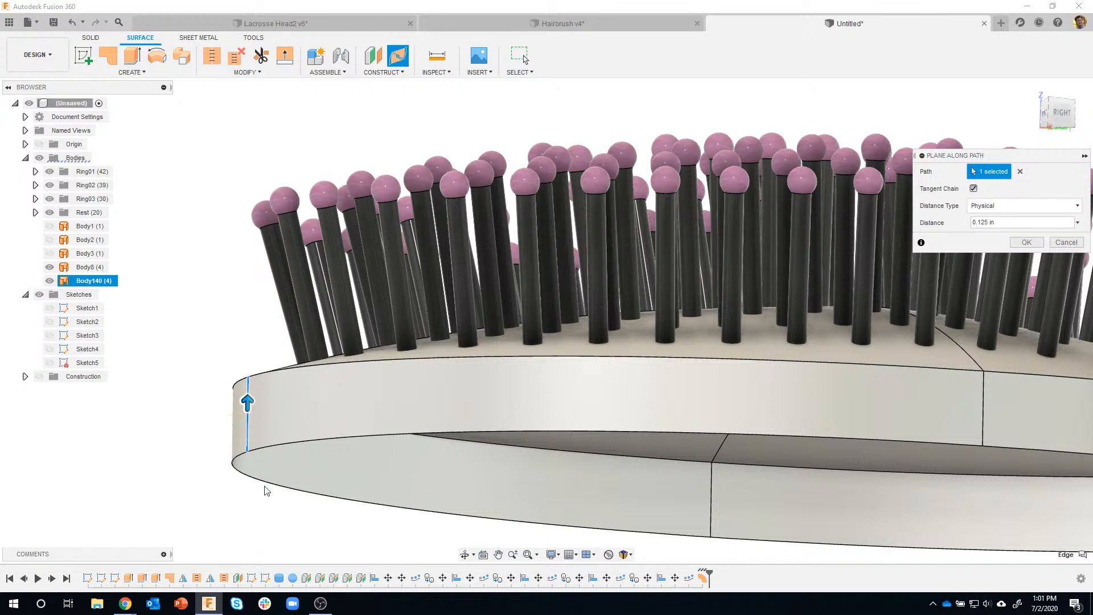
pyautogui.click(1001, 205)
pyautogui.click(994, 221)
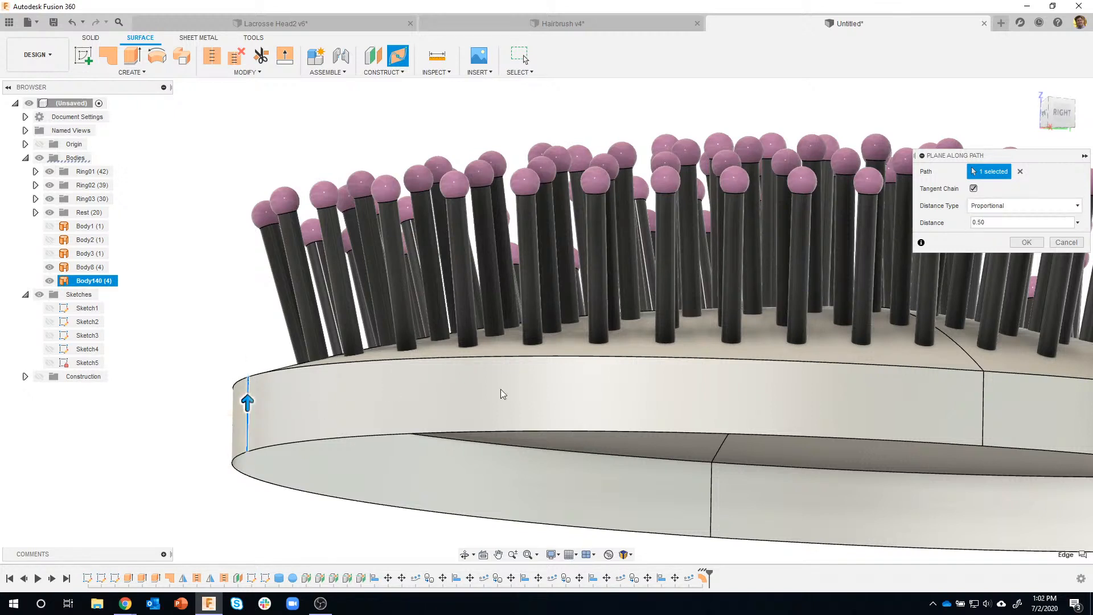
pyautogui.click(1017, 243)
# Step: Show the Construction folder and enlarge the mid-wall plane so it extends across the brush head's end
pyautogui.click(41, 379)
pyautogui.click(40, 377)
pyautogui.moveTo(226, 410)
pyautogui.keyDown('shift'); pyautogui.mouseDown(button='middle')
pyautogui.moveTo(255, 395)
pyautogui.moveTo(239, 414)
pyautogui.mouseUp(button='middle'); pyautogui.keyUp('shift')
pyautogui.moveTo(228, 420); pyautogui.dragTo(135, 468)
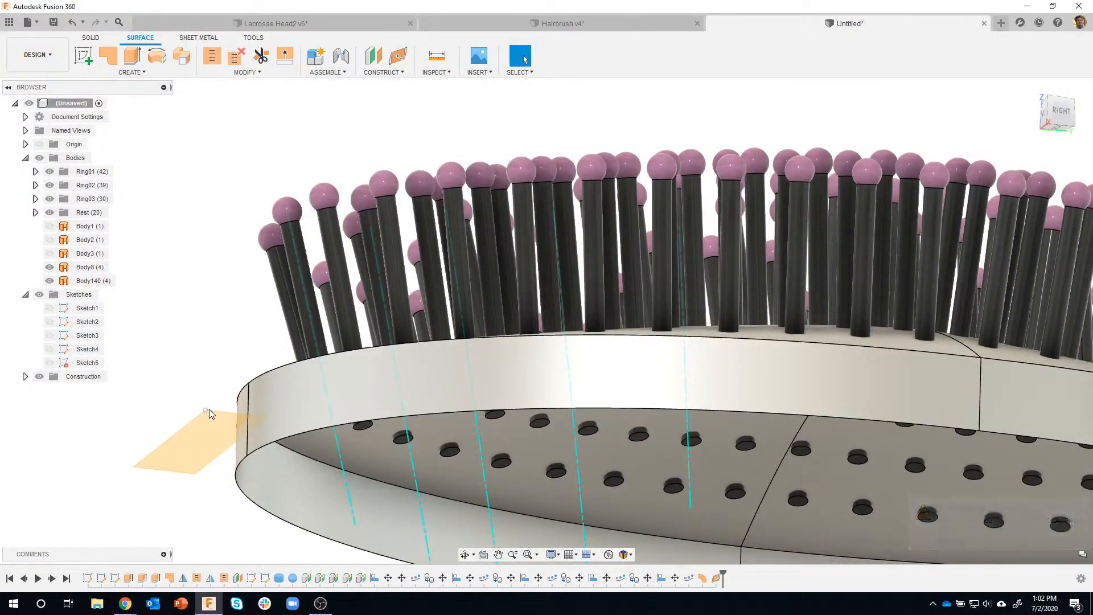
pyautogui.moveTo(207, 409); pyautogui.dragTo(190, 309)
pyautogui.keyDown('shift'); pyautogui.moveTo(233, 330); pyautogui.dragTo(366, 405, button='middle'); pyautogui.keyUp('shift')
pyautogui.moveTo(405, 417); pyautogui.dragTo(526, 416)
pyautogui.keyDown('shift'); pyautogui.moveTo(304, 239); pyautogui.dragTo(272, 309, button='middle'); pyautogui.keyUp('shift')
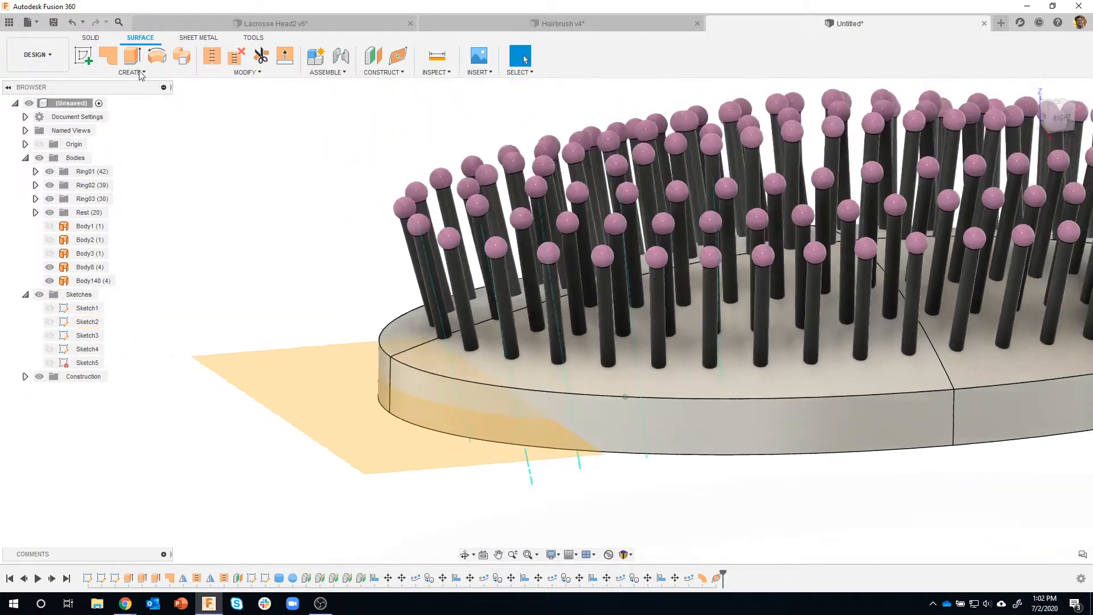
# Step: Mirror the brush head's dome surface body about the mid-wall construction plane
pyautogui.click(141, 74)
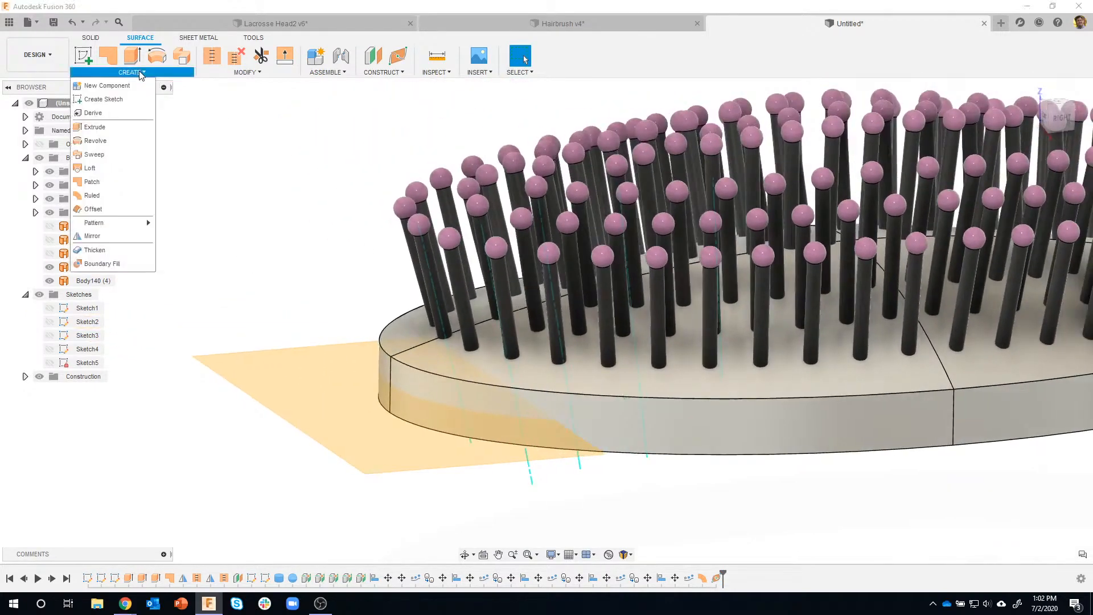
pyautogui.click(97, 235)
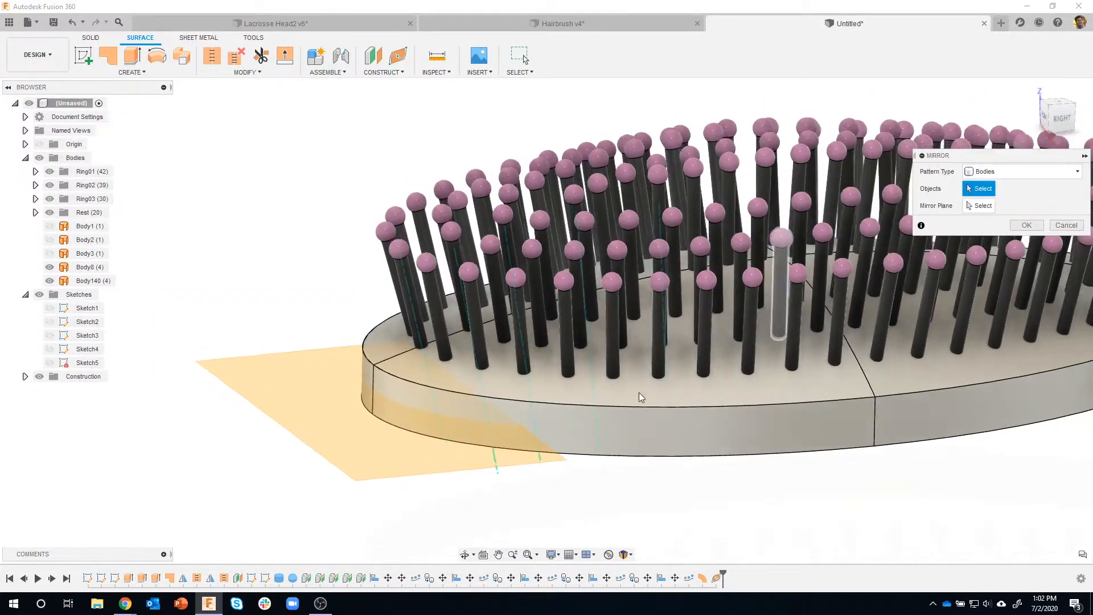
pyautogui.click(582, 391)
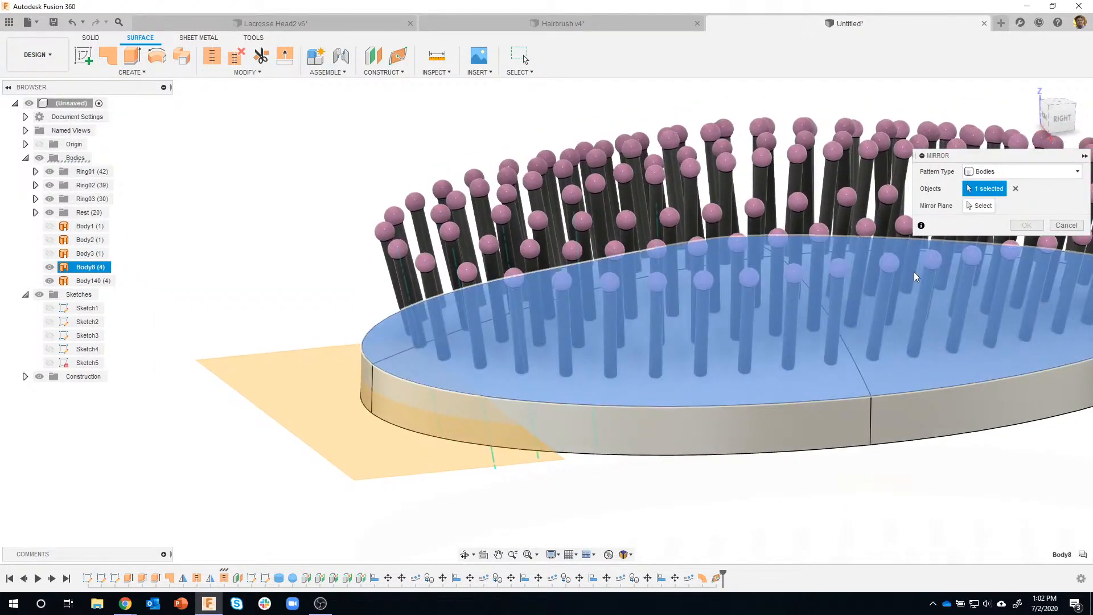
pyautogui.click(979, 206)
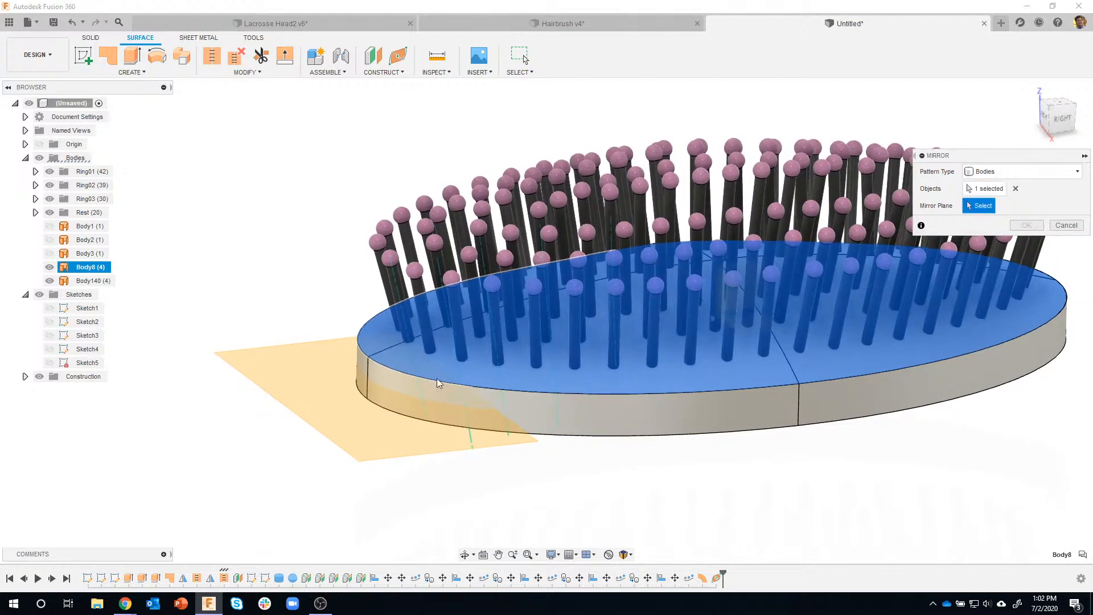
pyautogui.click(276, 378)
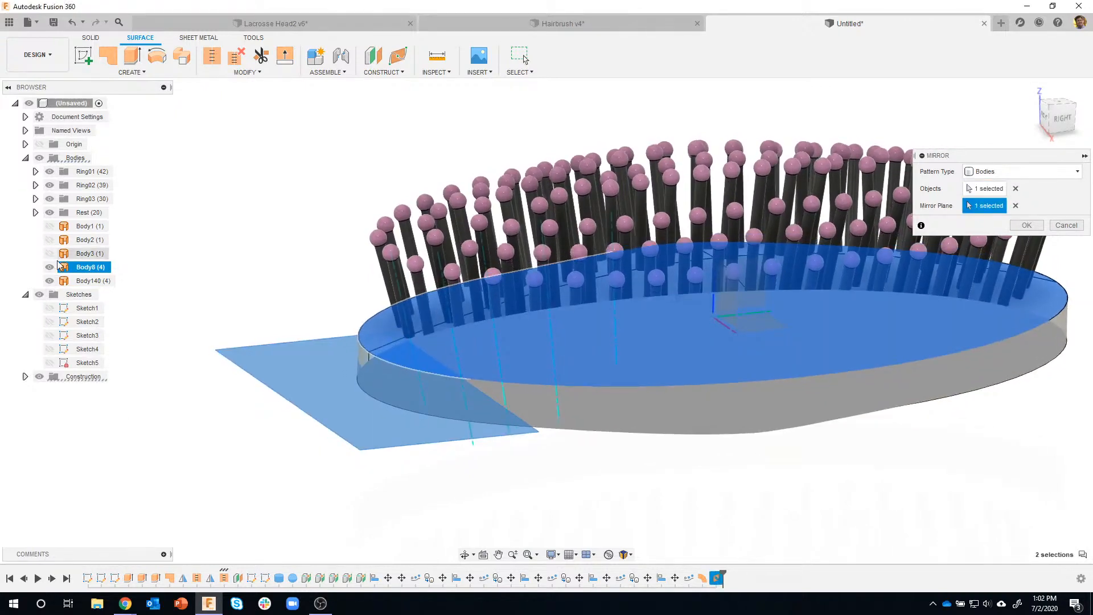
pyautogui.click(1027, 225)
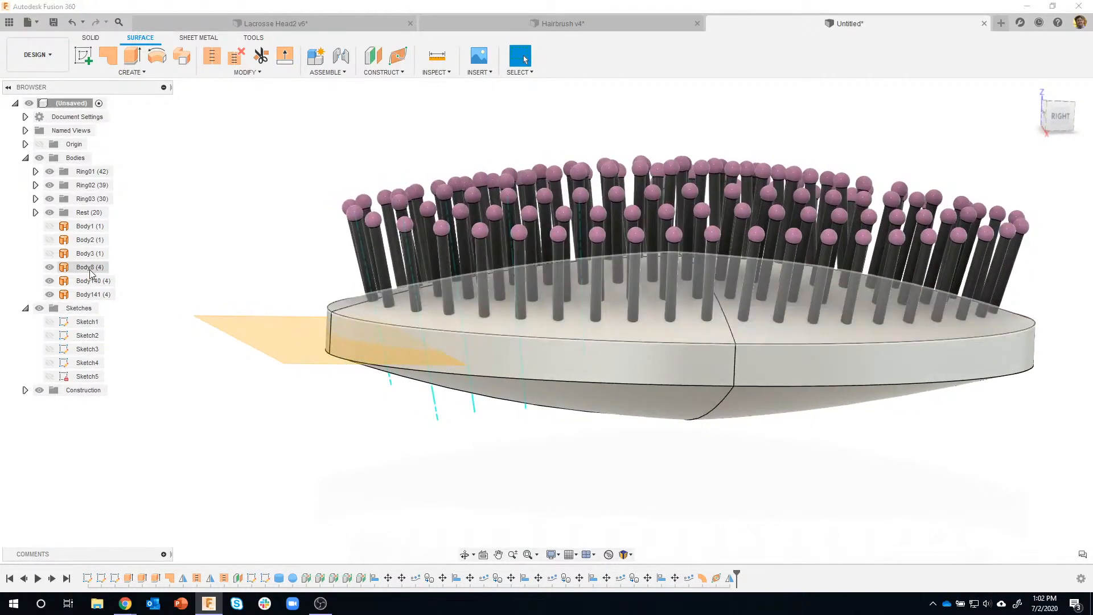
# Step: Stitch the dome, the side wall and the mirrored dome surface together as a new body
pyautogui.click(89, 281)
pyautogui.click(89, 294)
pyautogui.click(216, 450)
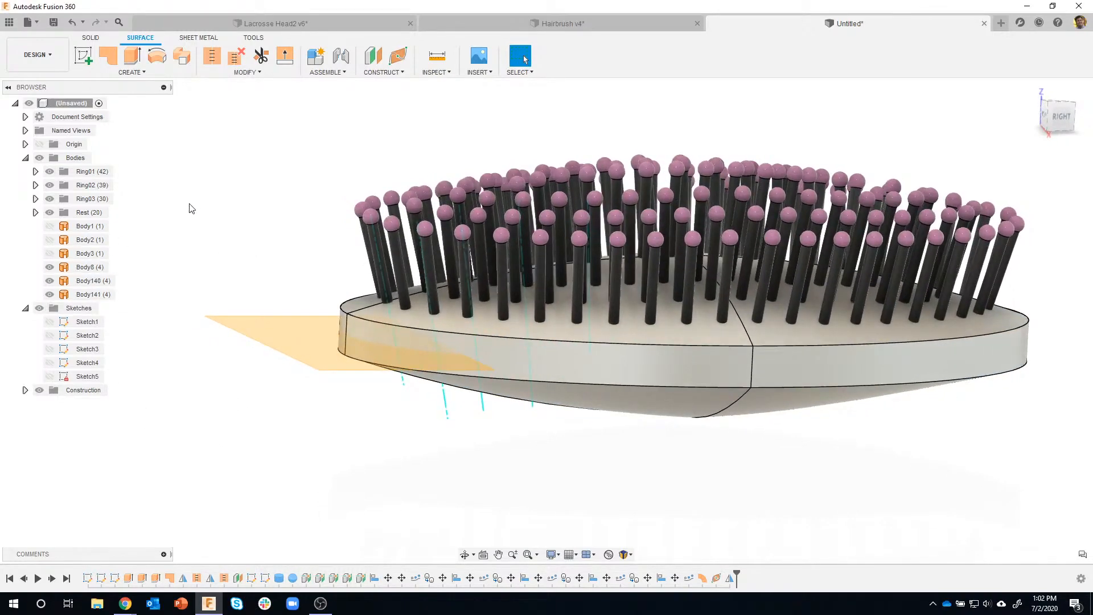
pyautogui.click(213, 57)
pyautogui.click(501, 319)
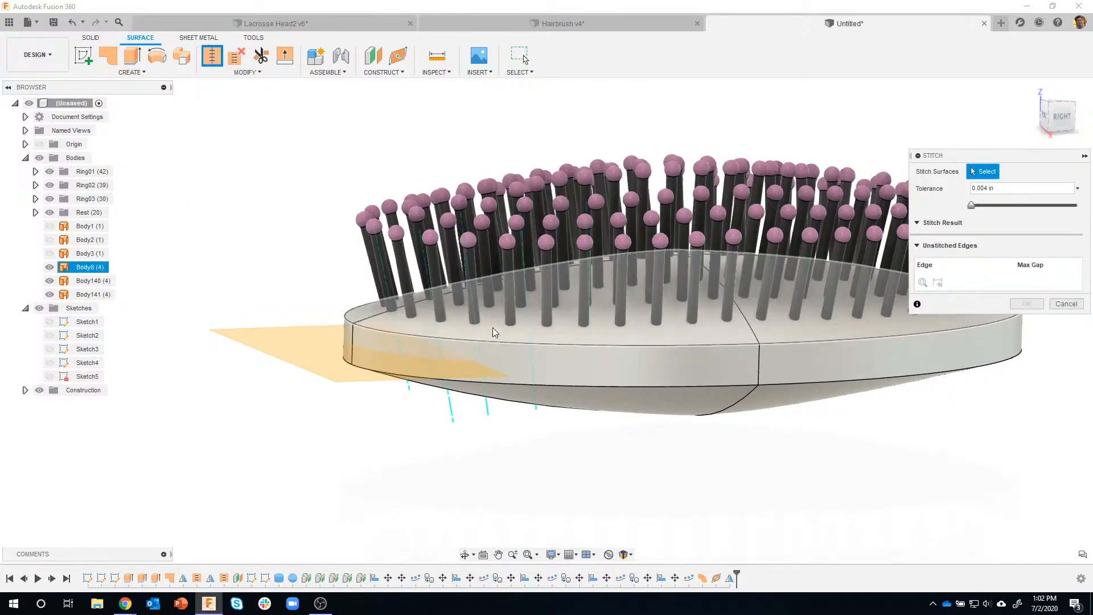
pyautogui.click(520, 367)
pyautogui.click(566, 393)
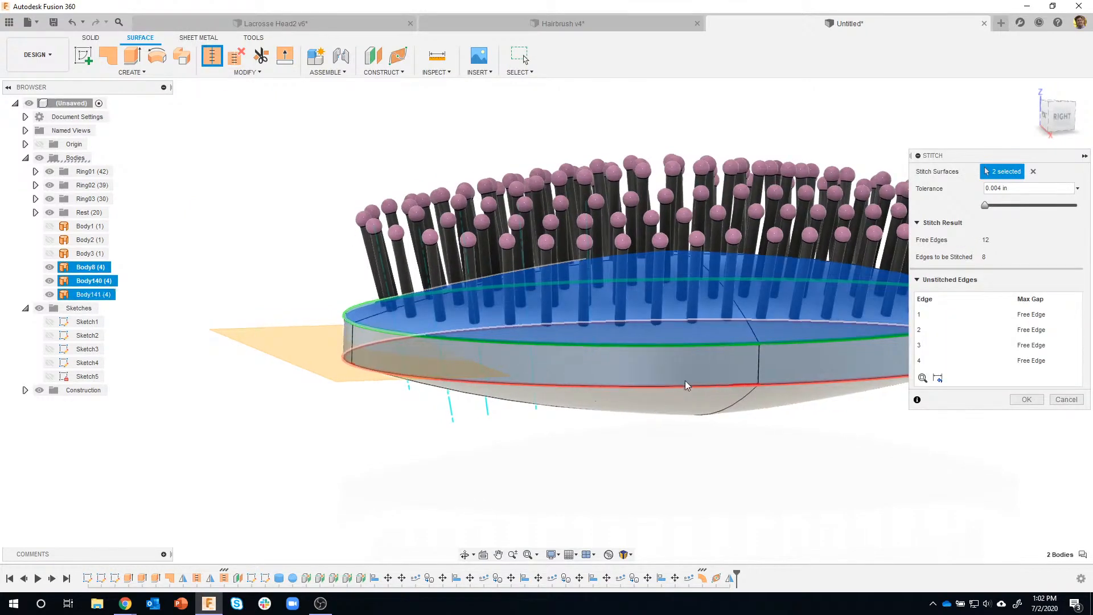
pyautogui.moveTo(767, 337); pyautogui.dragTo(708, 310, button='middle')
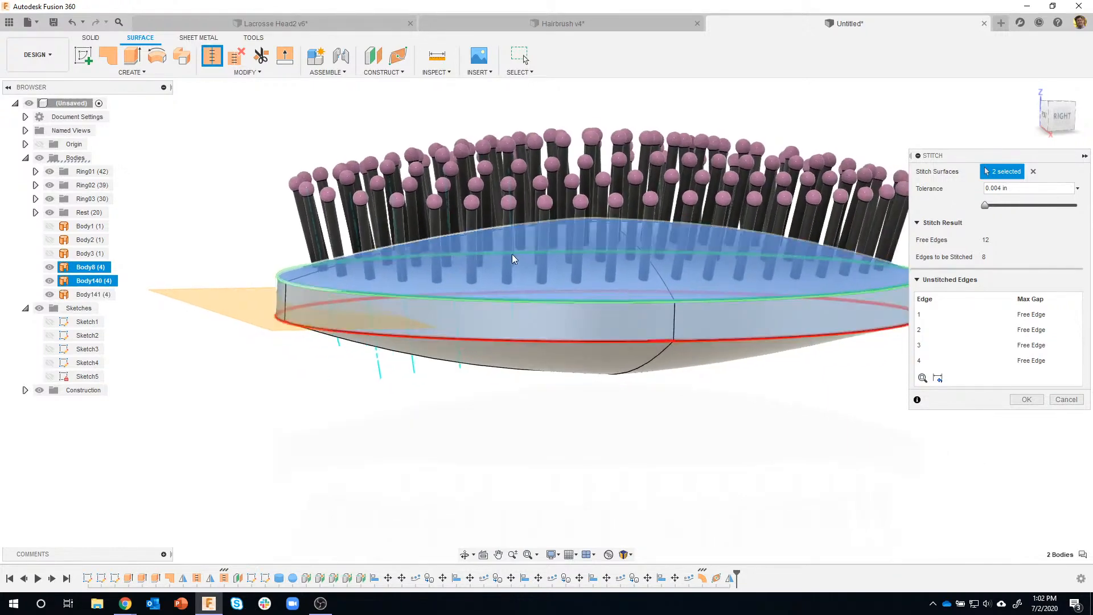
pyautogui.click(574, 361)
pyautogui.keyDown('shift'); pyautogui.moveTo(634, 434); pyautogui.dragTo(773, 322, button='middle'); pyautogui.keyUp('shift')
pyautogui.moveTo(779, 414)
pyautogui.keyDown('shift'); pyautogui.mouseDown(button='middle')
pyautogui.moveTo(586, 520)
pyautogui.moveTo(450, 529)
pyautogui.moveTo(370, 495)
pyautogui.mouseUp(button='middle'); pyautogui.keyUp('shift')
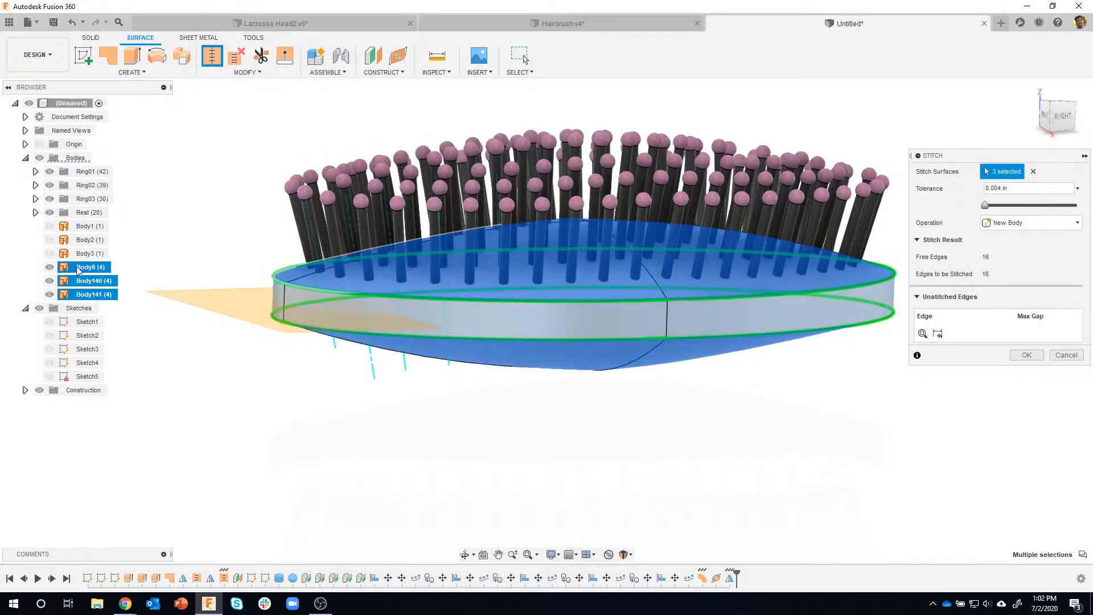
pyautogui.click(1026, 355)
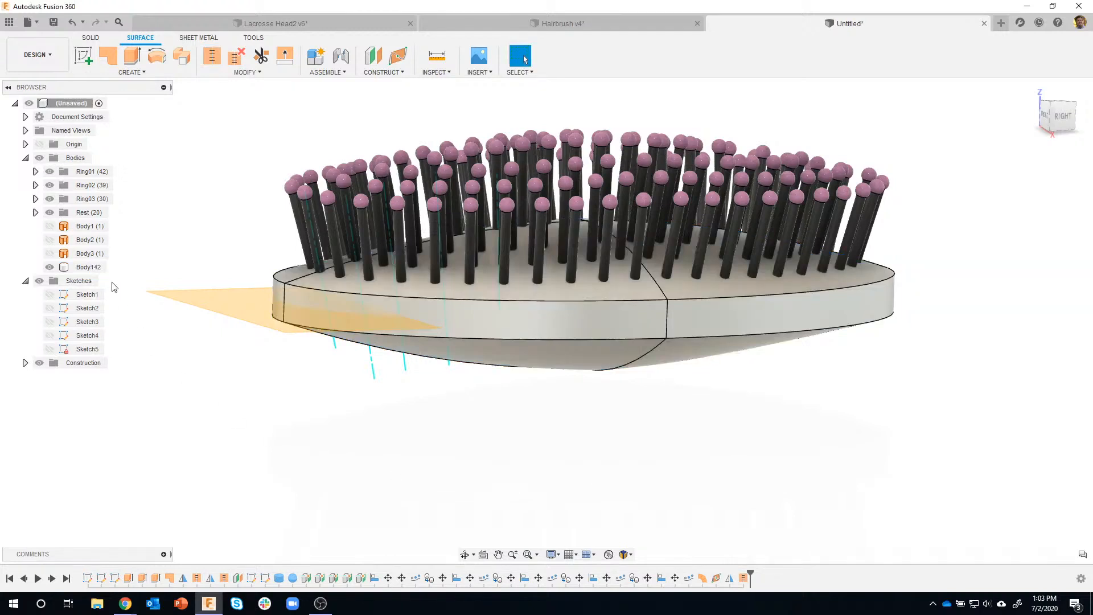
# Step: Rename the stitched body Brush_Head
pyautogui.click(90, 267)
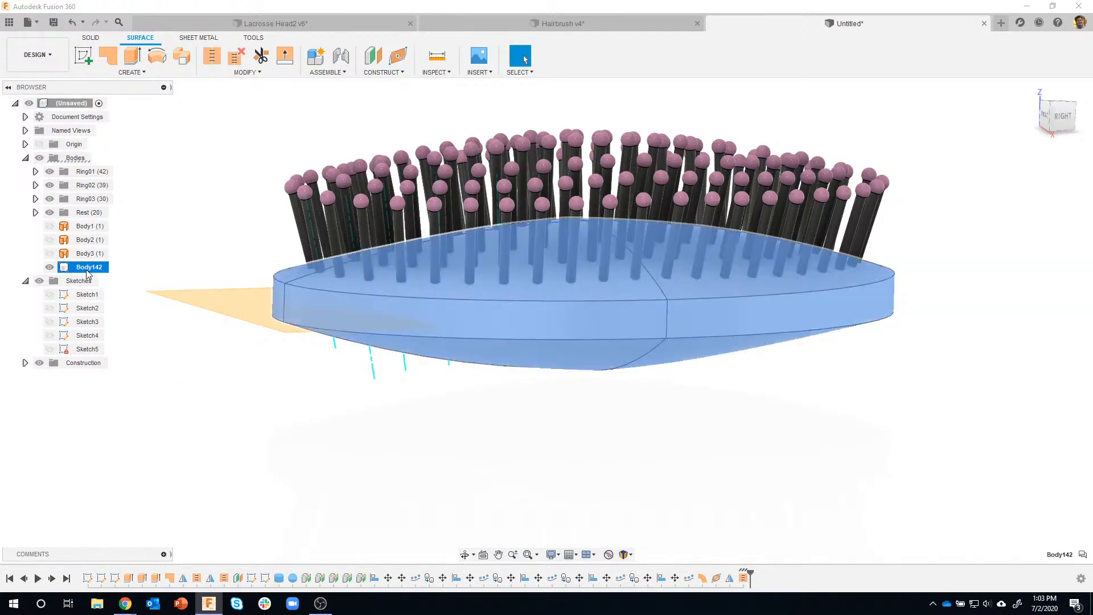
pyautogui.doubleClick(88, 267)
pyautogui.write('Brush_Head')
pyautogui.press('Return')
pyautogui.click(349, 442)
# Step: Start a constant-radius fillet on the brush head's upper rim edges with a radius of 0.05 in
pyautogui.moveTo(688, 214)
pyautogui.keyDown('shift'); pyautogui.mouseDown(button='middle')
pyautogui.moveTo(604, 242)
pyautogui.moveTo(391, 221)
pyautogui.moveTo(526, 360)
pyautogui.moveTo(390, 329)
pyautogui.moveTo(397, 347)
pyautogui.mouseUp(button='middle'); pyautogui.keyUp('shift')
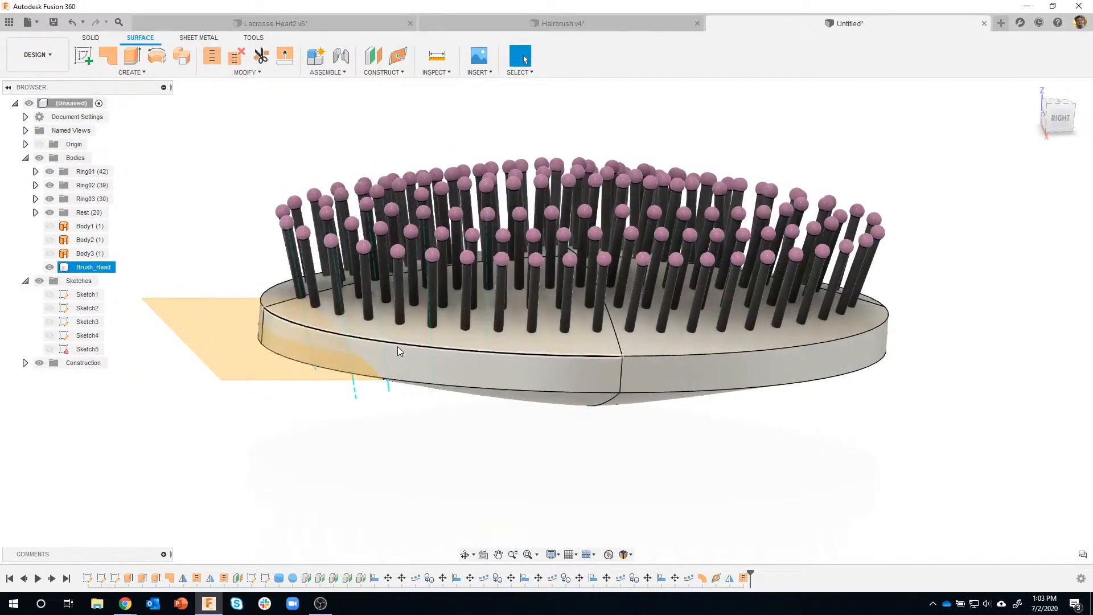
pyautogui.click(397, 344)
pyautogui.rightClick(397, 344)
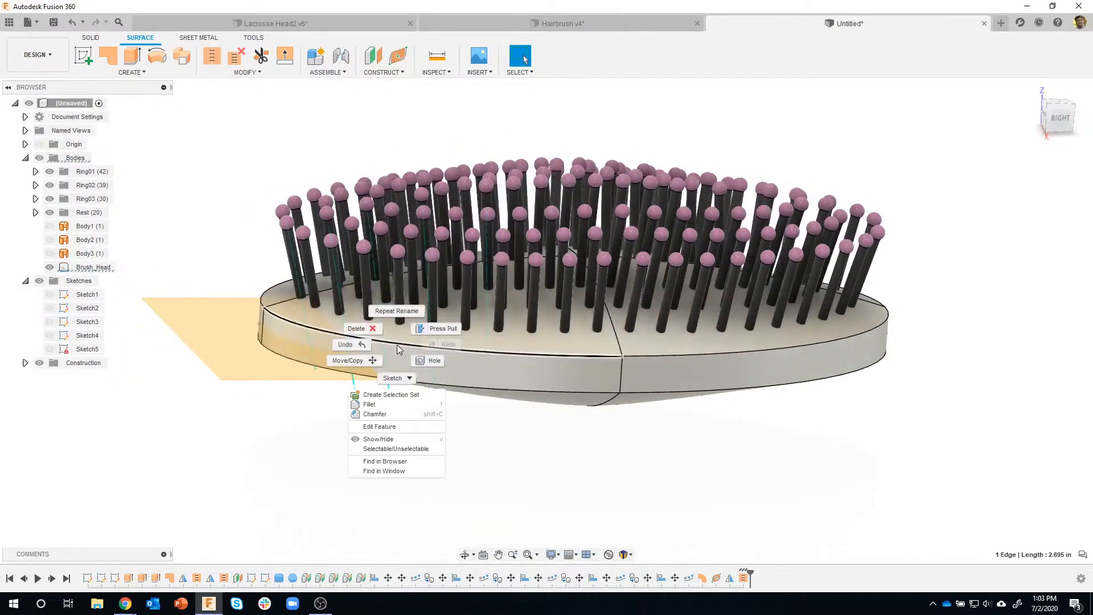
pyautogui.click(383, 403)
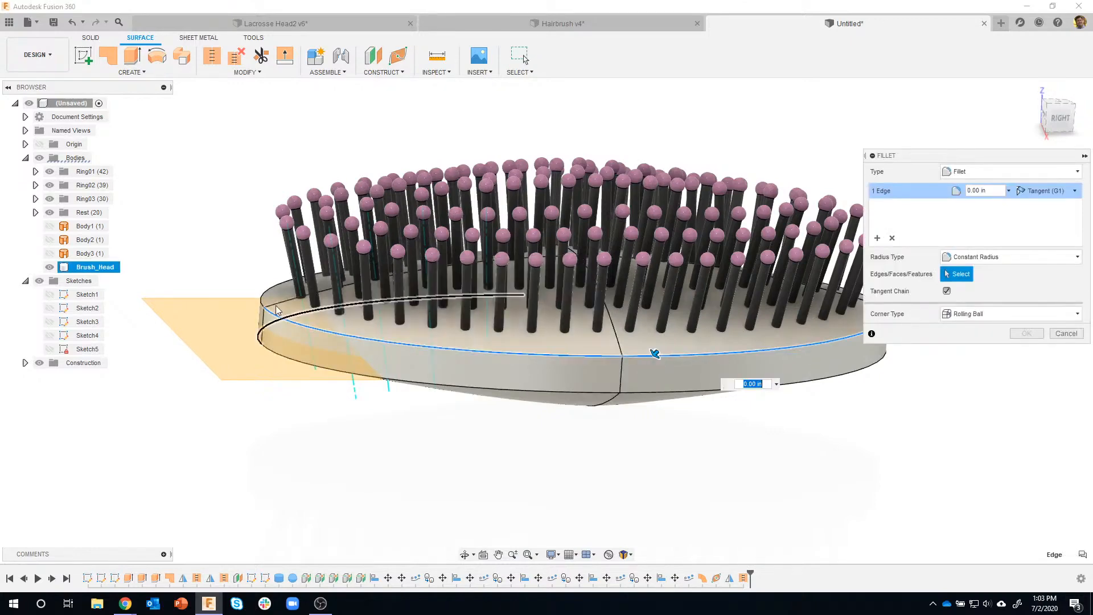
pyautogui.click(277, 293)
pyautogui.keyDown('shift'); pyautogui.moveTo(278, 293); pyautogui.dragTo(828, 293, button='middle'); pyautogui.keyUp('shift')
pyautogui.click(826, 296)
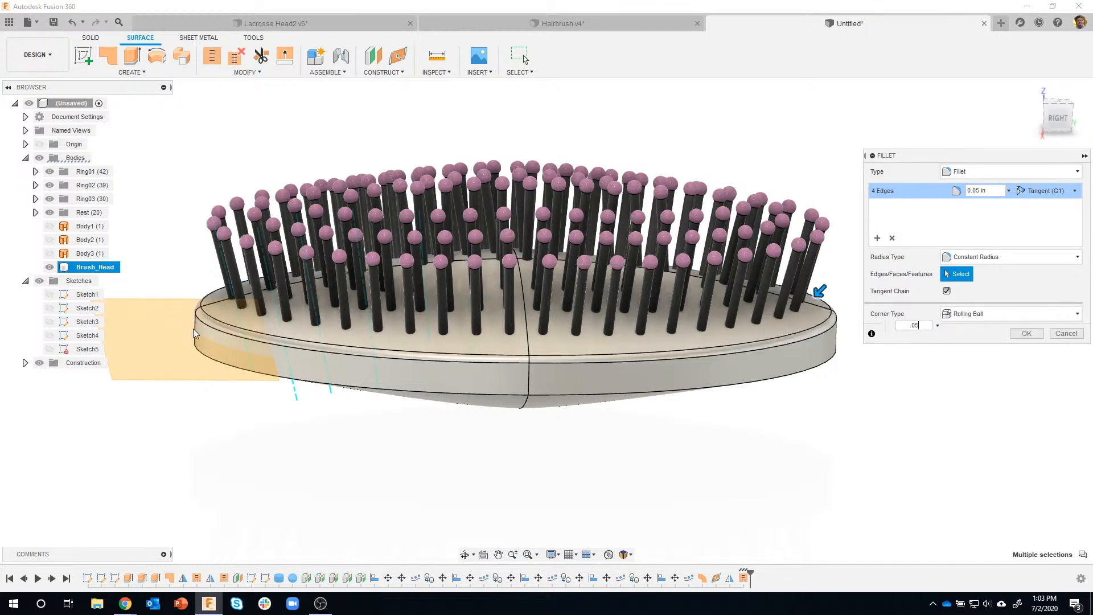
# Step: Add the brush head's lower rim edges to the same fillet and finish it
pyautogui.click(440, 397)
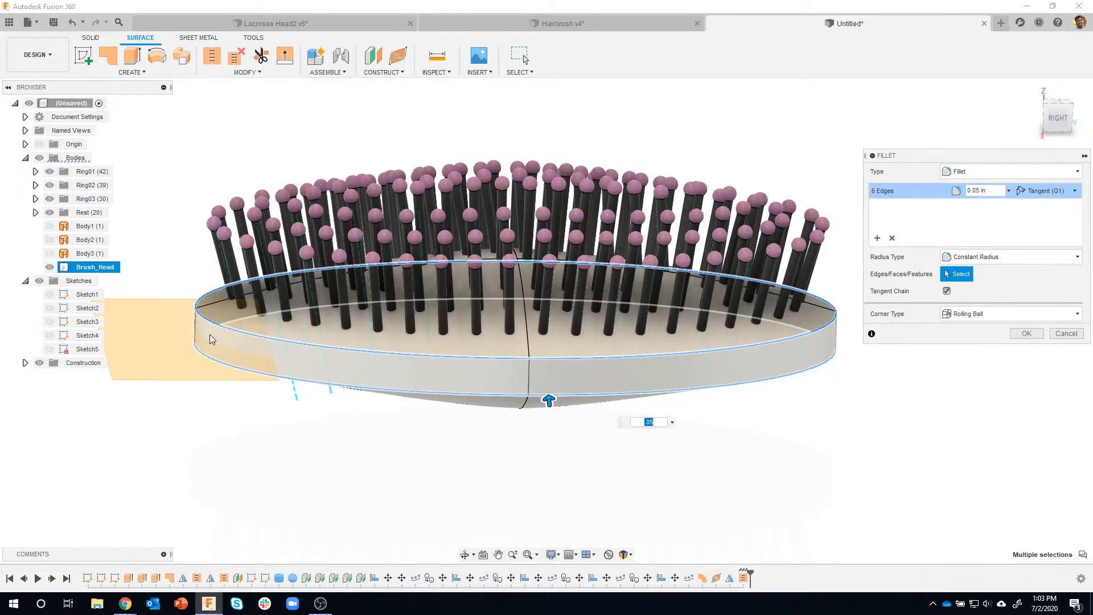
pyautogui.click(233, 319)
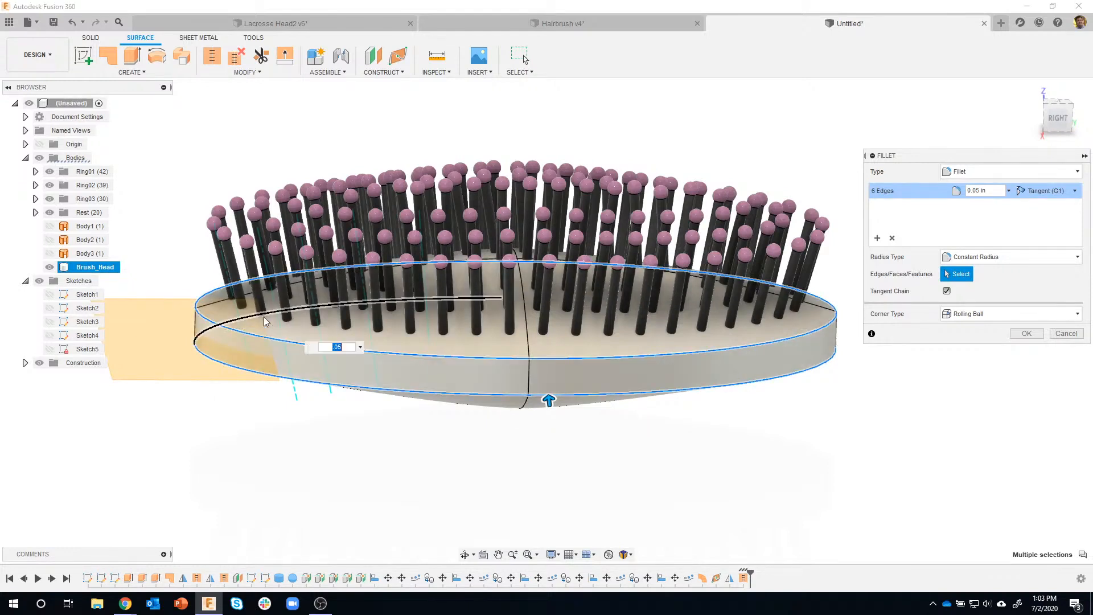
pyautogui.click(517, 300)
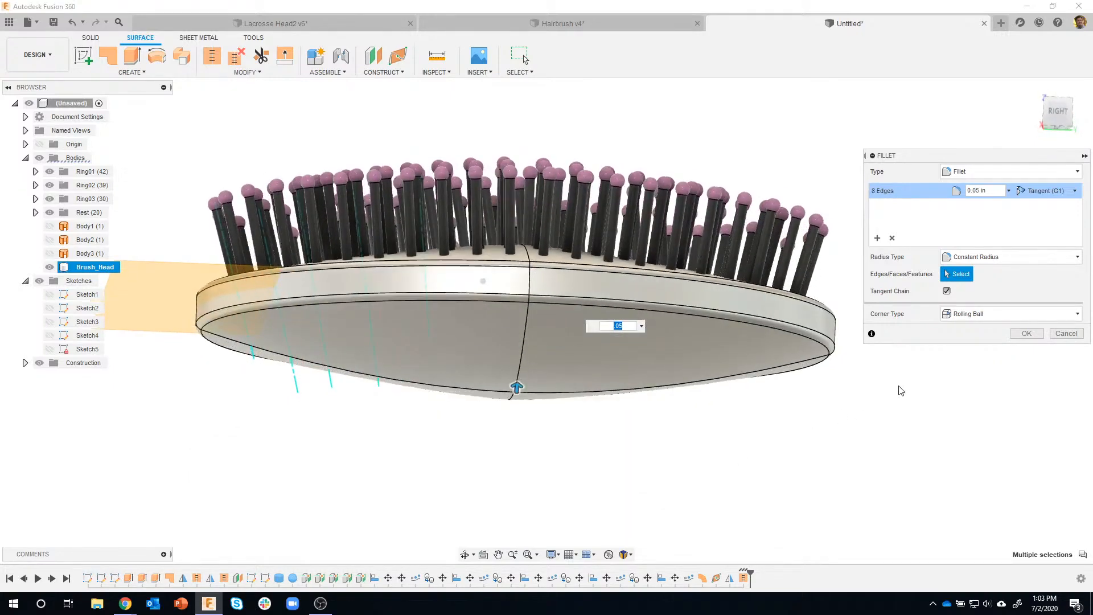
pyautogui.click(1041, 335)
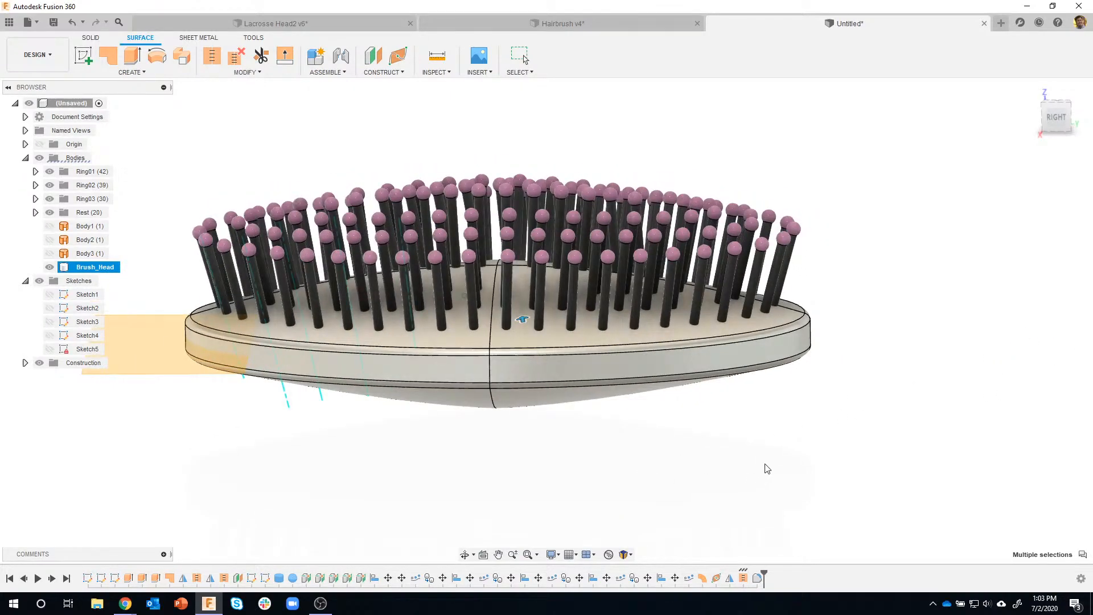
# Step: Hide the Construction folder, then apply the design's existing black appearance to the Brush_Head body
pyautogui.click(38, 363)
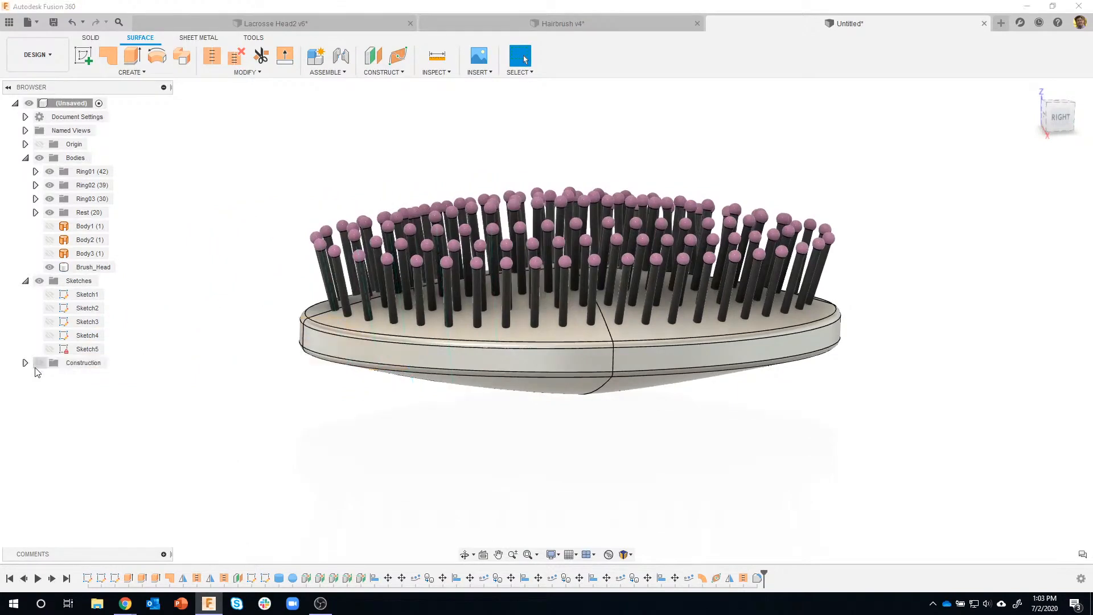
pyautogui.click(25, 280)
pyautogui.press('a')
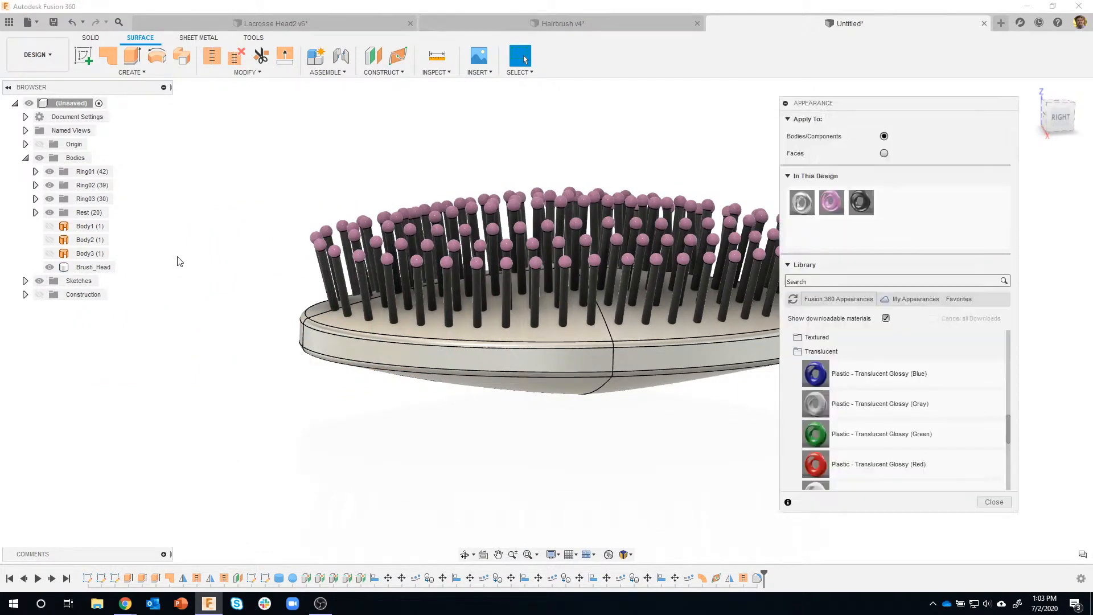
pyautogui.moveTo(860, 202); pyautogui.dragTo(656, 345)
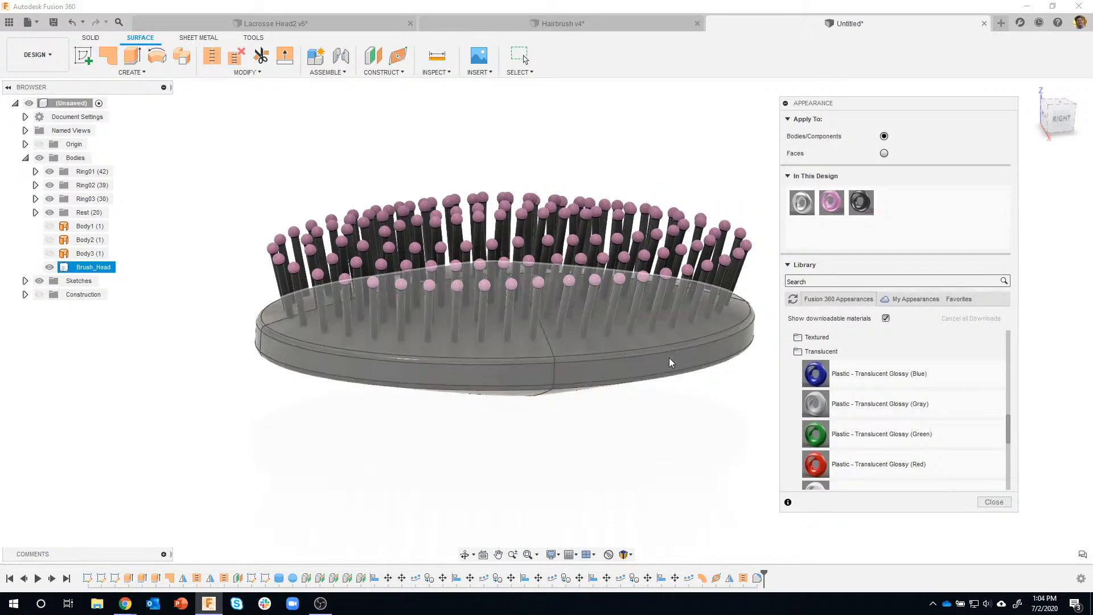
pyautogui.moveTo(644, 476)
pyautogui.keyDown('shift'); pyautogui.mouseDown(button='middle')
pyautogui.moveTo(571, 476)
pyautogui.moveTo(627, 439)
pyautogui.moveTo(561, 234)
pyautogui.moveTo(590, 358)
pyautogui.moveTo(698, 390)
pyautogui.moveTo(518, 429)
pyautogui.moveTo(650, 381)
pyautogui.mouseUp(button='middle'); pyautogui.keyUp('shift')
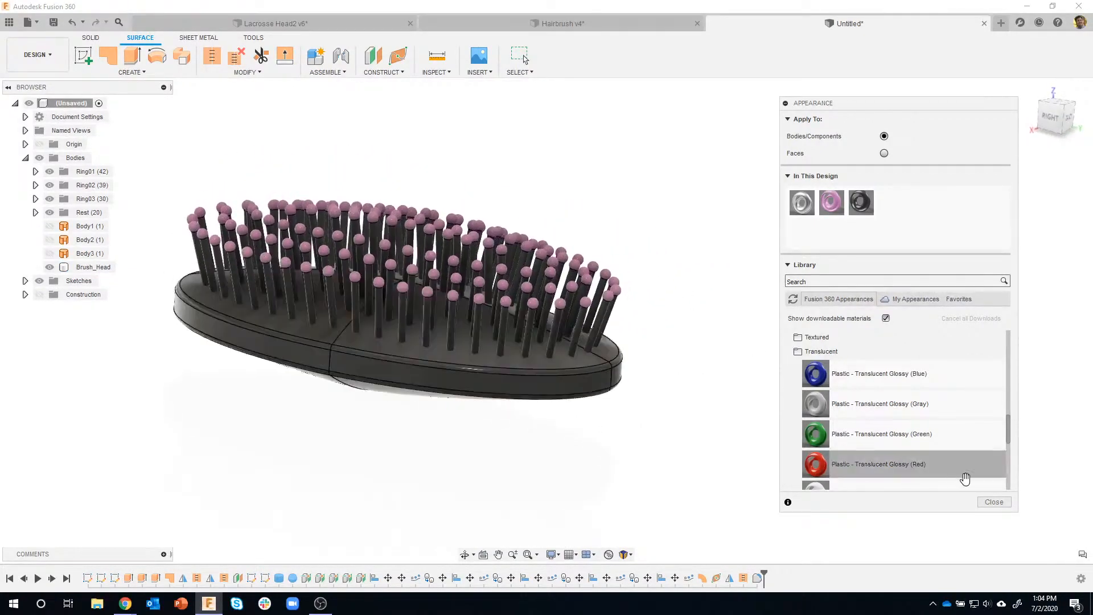
pyautogui.click(994, 502)
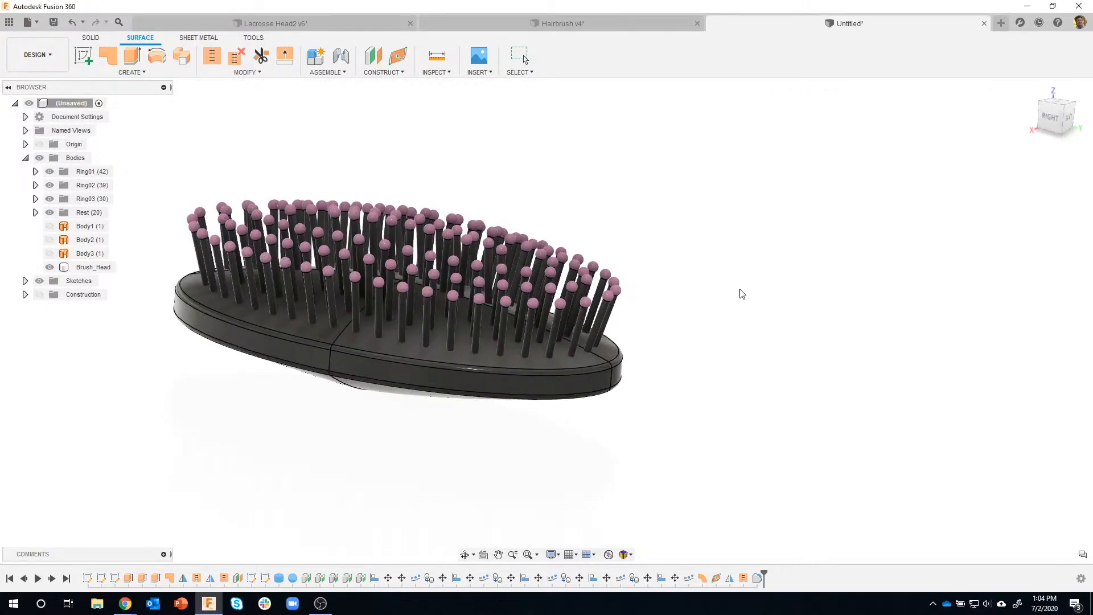
pyautogui.click(299, 330)
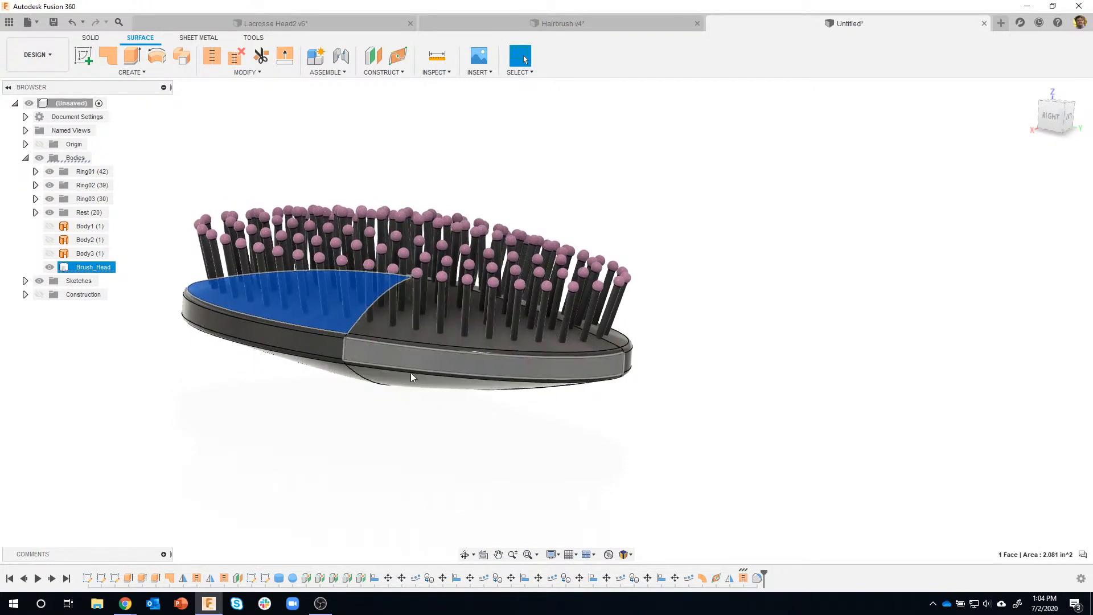
pyautogui.keyDown('shift'); pyautogui.moveTo(356, 349); pyautogui.dragTo(690, 436, button='middle'); pyautogui.keyUp('shift')
pyautogui.click(771, 395)
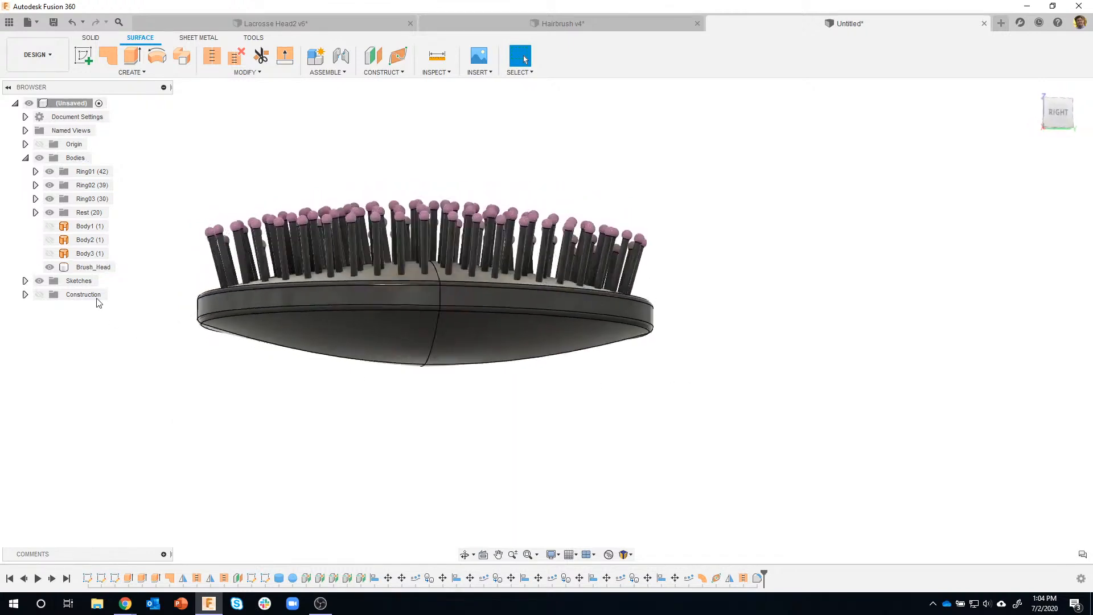